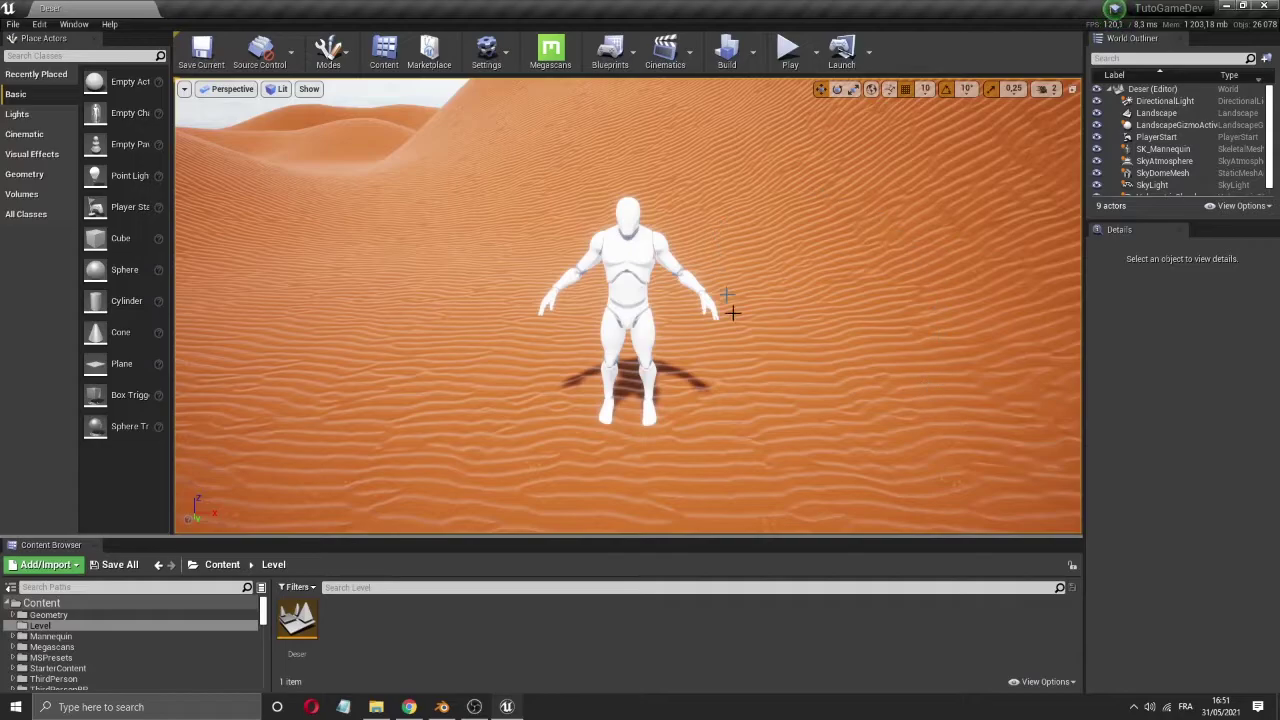
{"action": "right_click_drag", "start_coordinate": [910, 275], "coordinate": [760, 340]}
{"action": "key", "text": "w"}
{"action": "key", "text": "s"}
{"action": "key", "text": "w"}
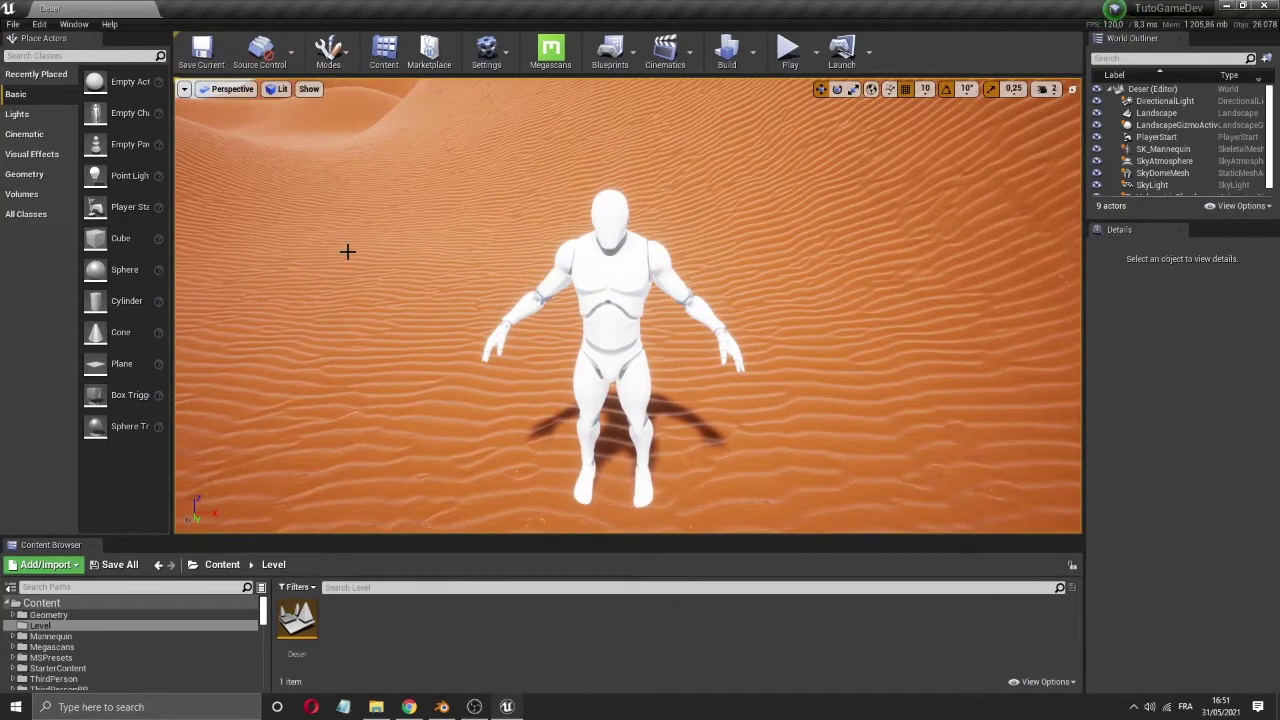
{"action": "left_click", "coordinate": [12, 24]}
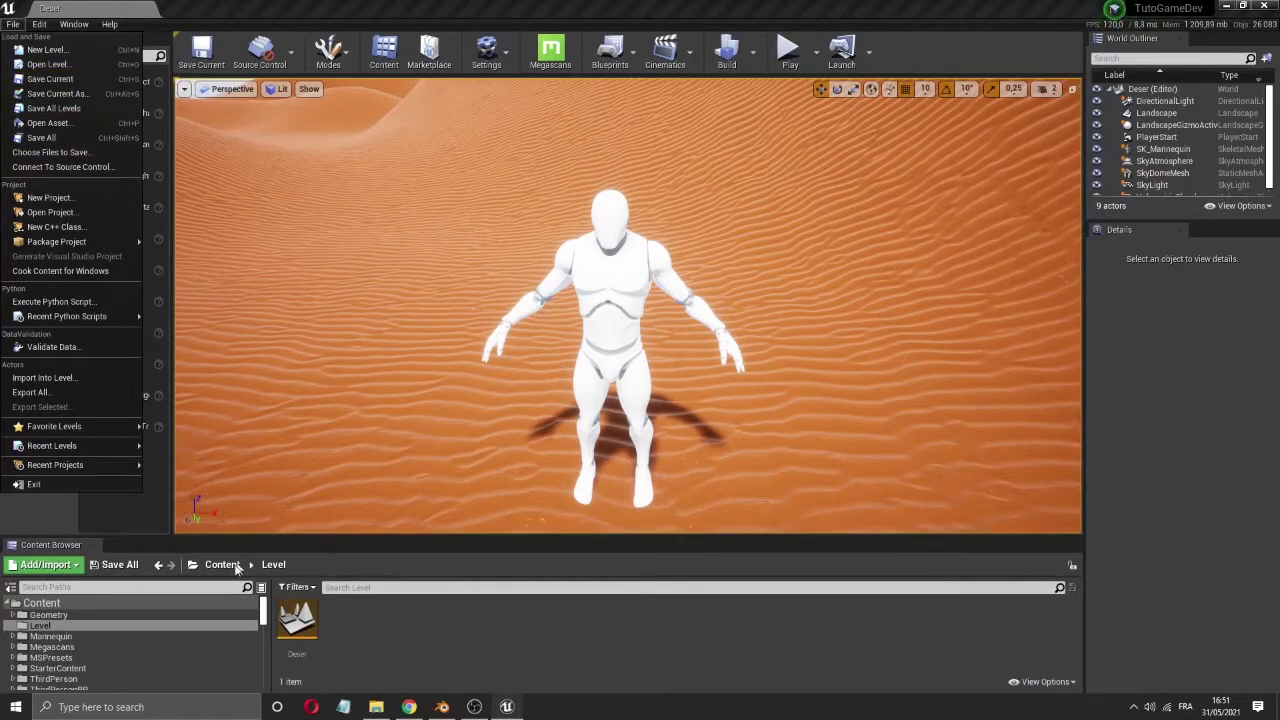
{"action": "left_click", "coordinate": [42, 603]}
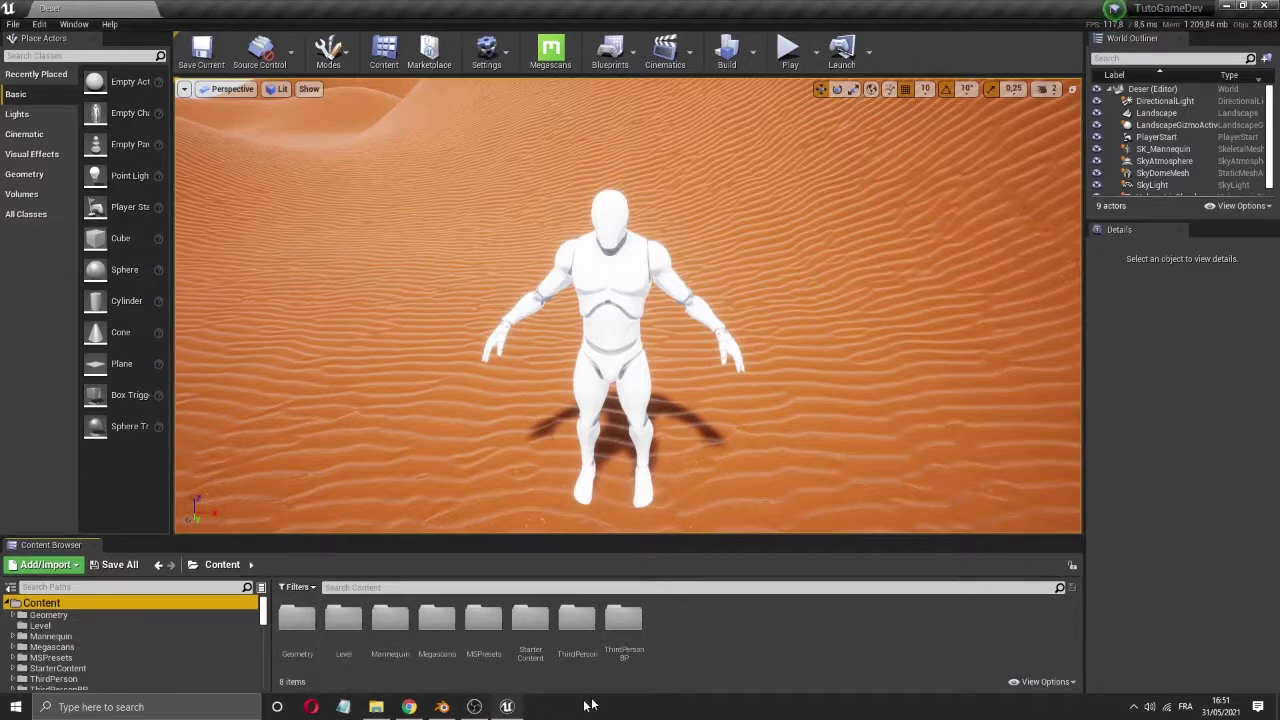
{"action": "double_click", "coordinate": [343, 622]}
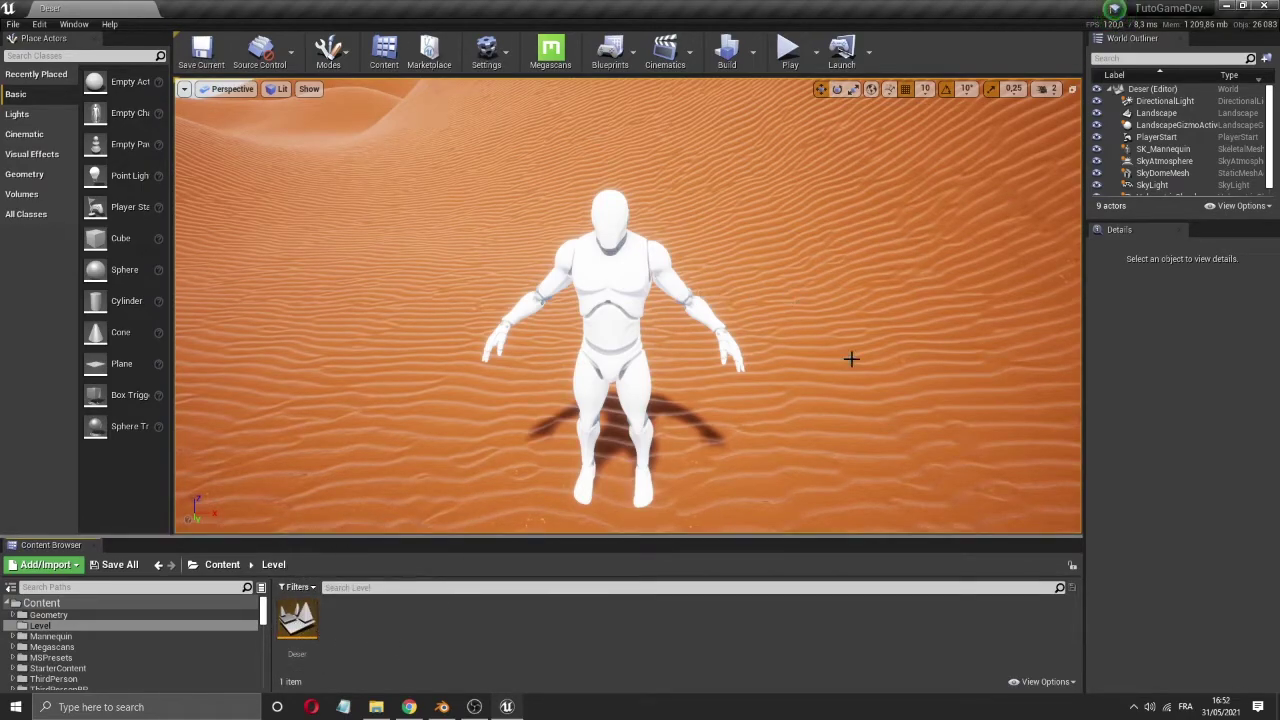
{"action": "mouse_move", "coordinate": [830, 336]}
{"action": "right_mouse_down"}
{"action": "mouse_move", "coordinate": [822, 322]}
{"action": "mouse_move", "coordinate": [830, 336]}
{"action": "right_mouse_up"}
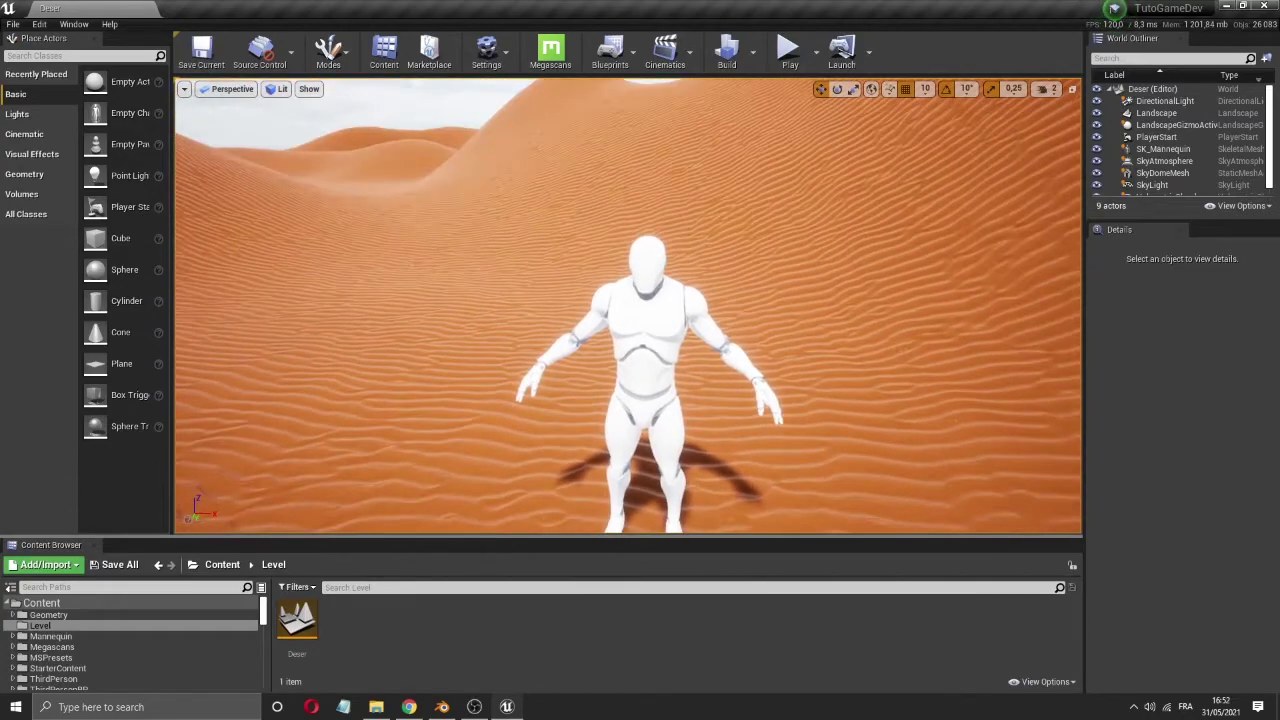
- Switch to the Epic Games Launcher, look up the TutoGameDev project in the engine library, and return to the Unreal Editor
{"action": "left_click", "coordinate": [1135, 707]}
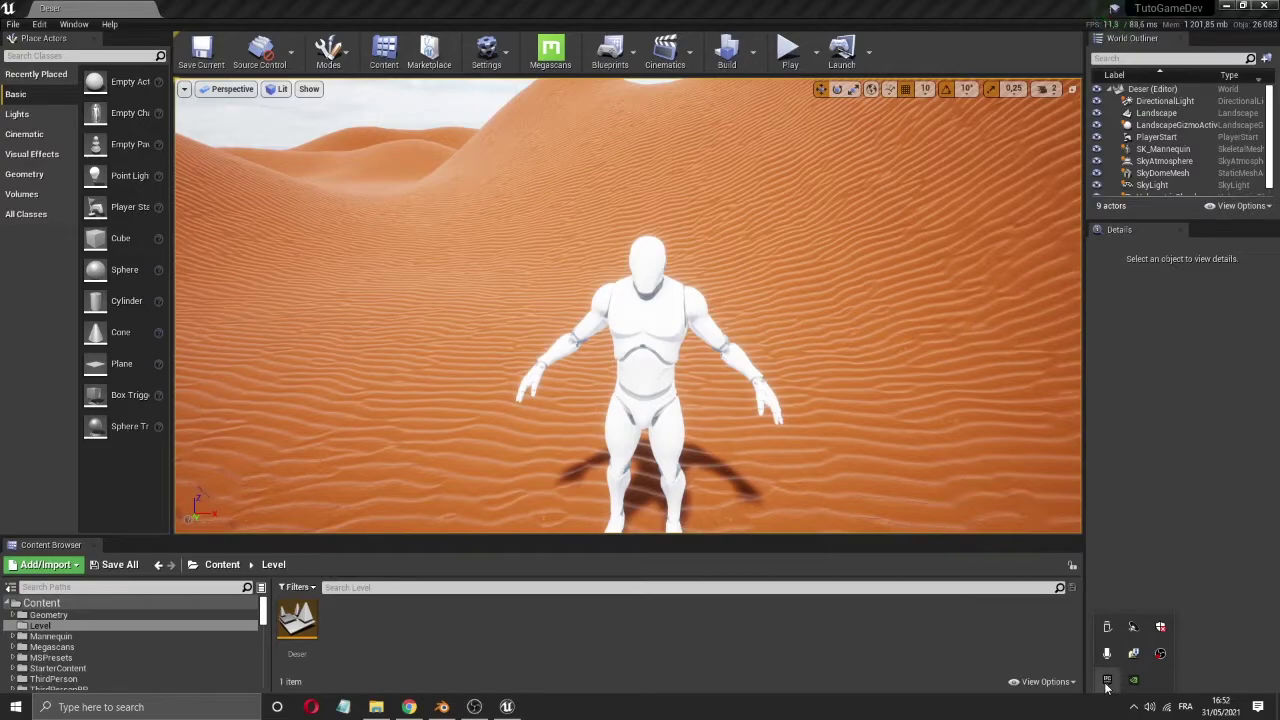
{"action": "left_click", "coordinate": [1107, 681]}
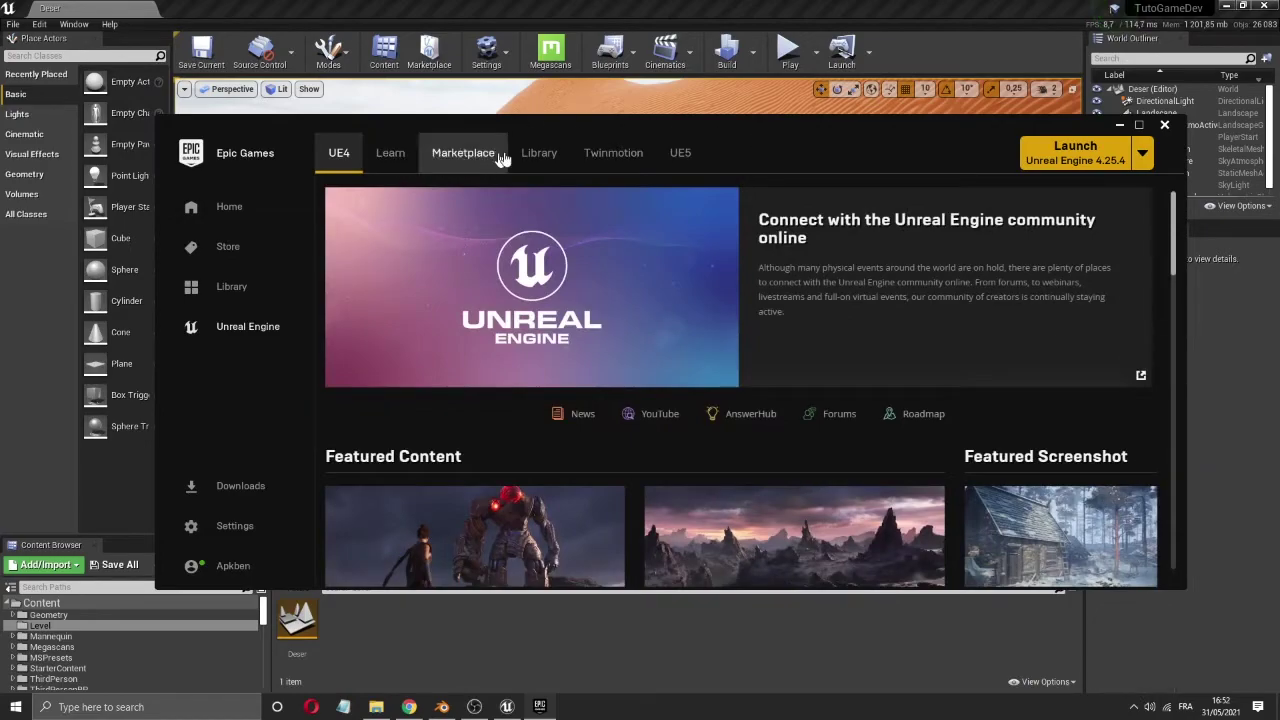
{"action": "left_click", "coordinate": [541, 157]}
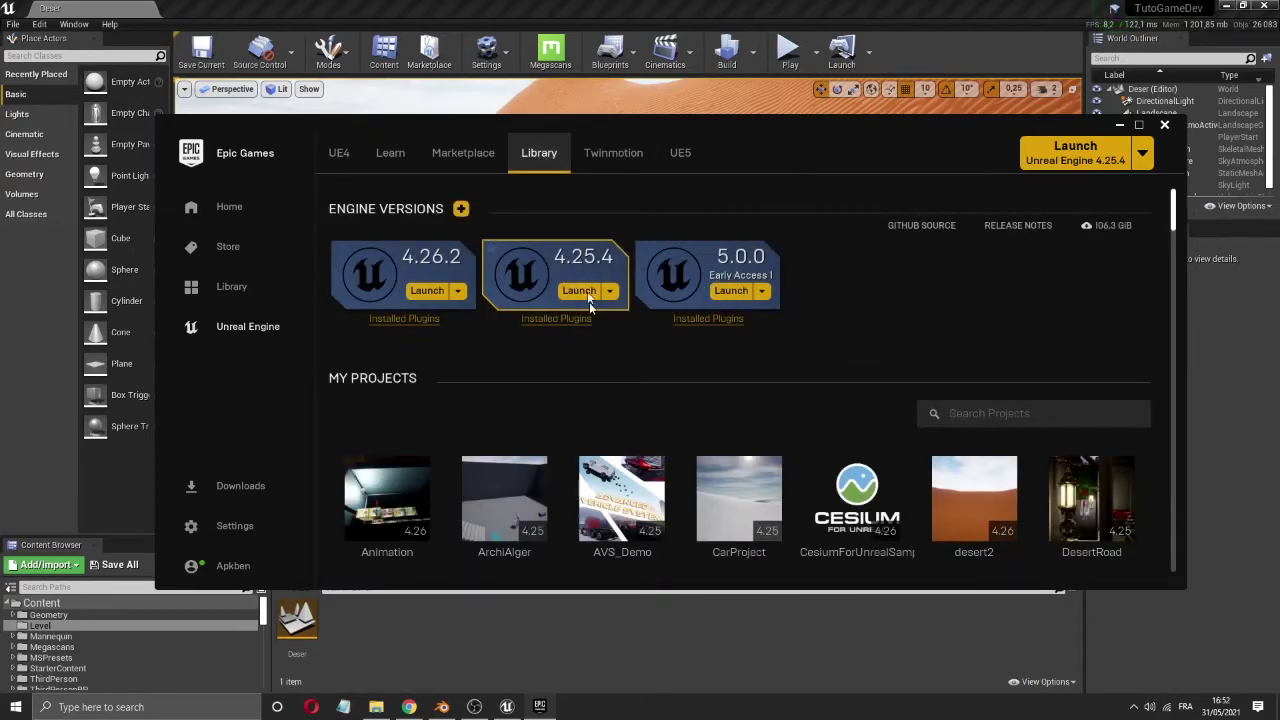
{"action": "scroll", "coordinate": [613, 389], "scroll_direction": "down", "scroll_amount": 1}
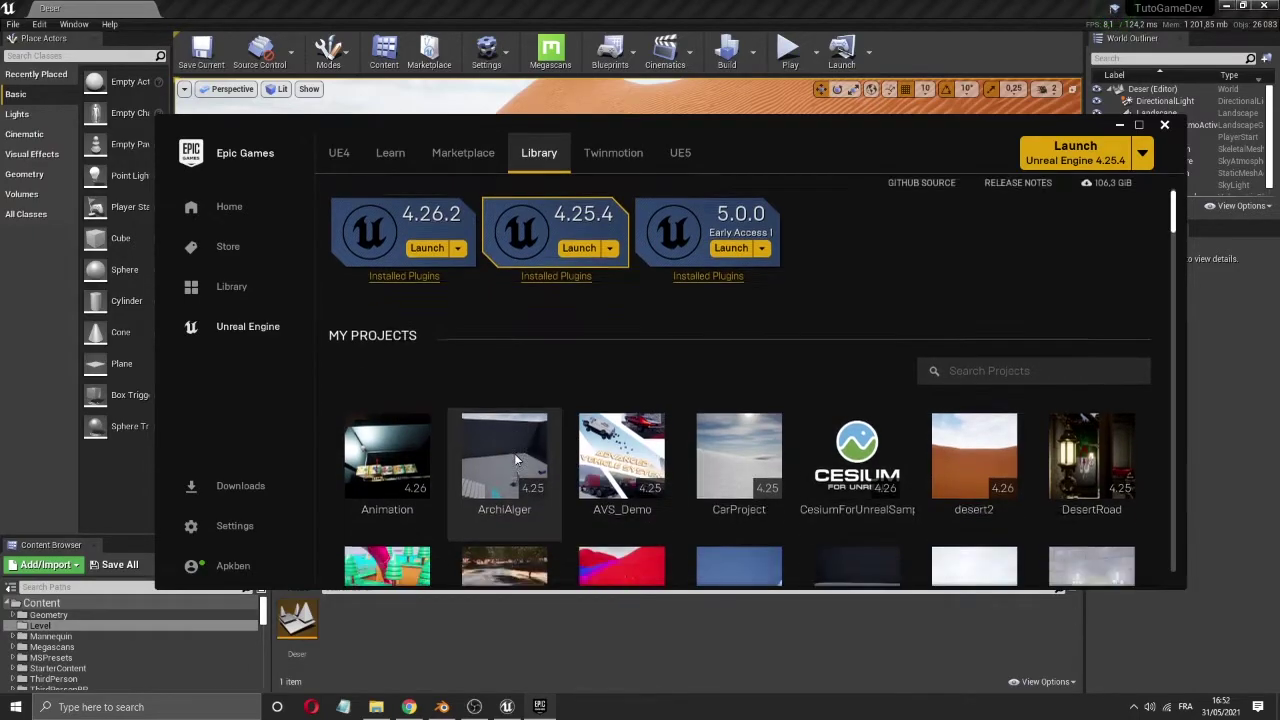
{"action": "scroll", "coordinate": [514, 453], "scroll_direction": "down", "scroll_amount": 3}
{"action": "scroll", "coordinate": [516, 456], "scroll_direction": "down", "scroll_amount": 3}
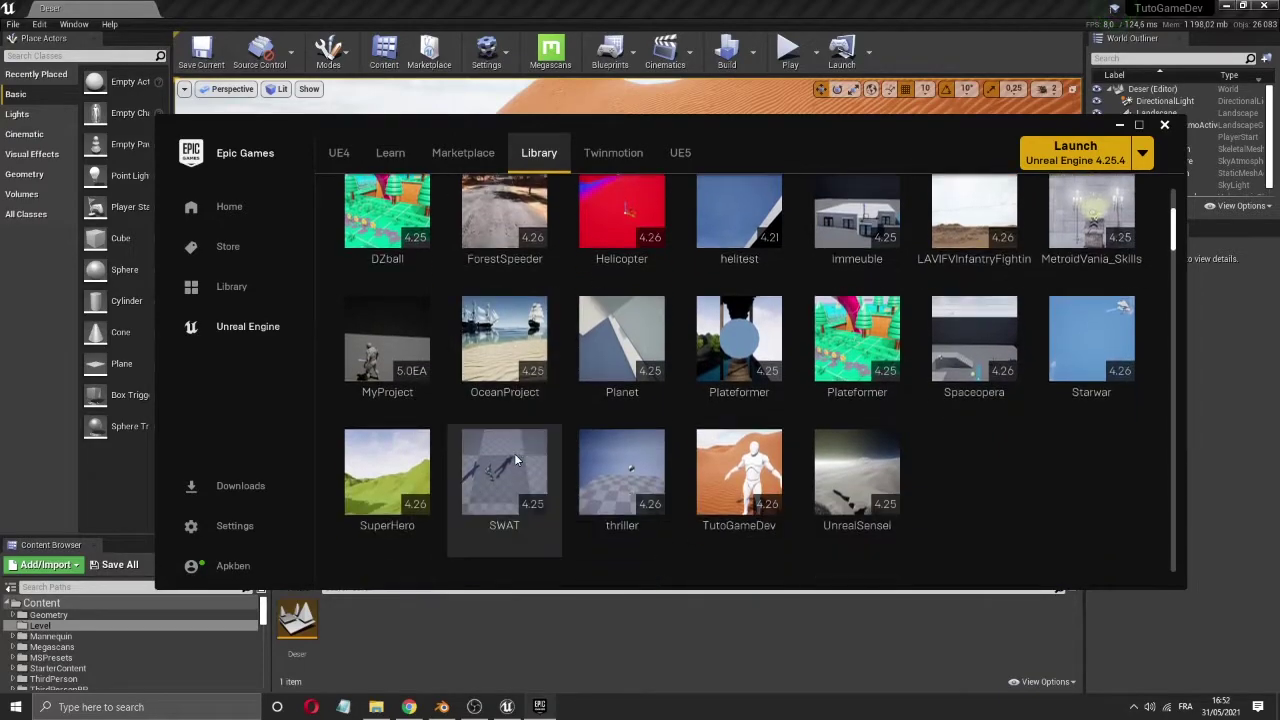
{"action": "right_click", "coordinate": [721, 454]}
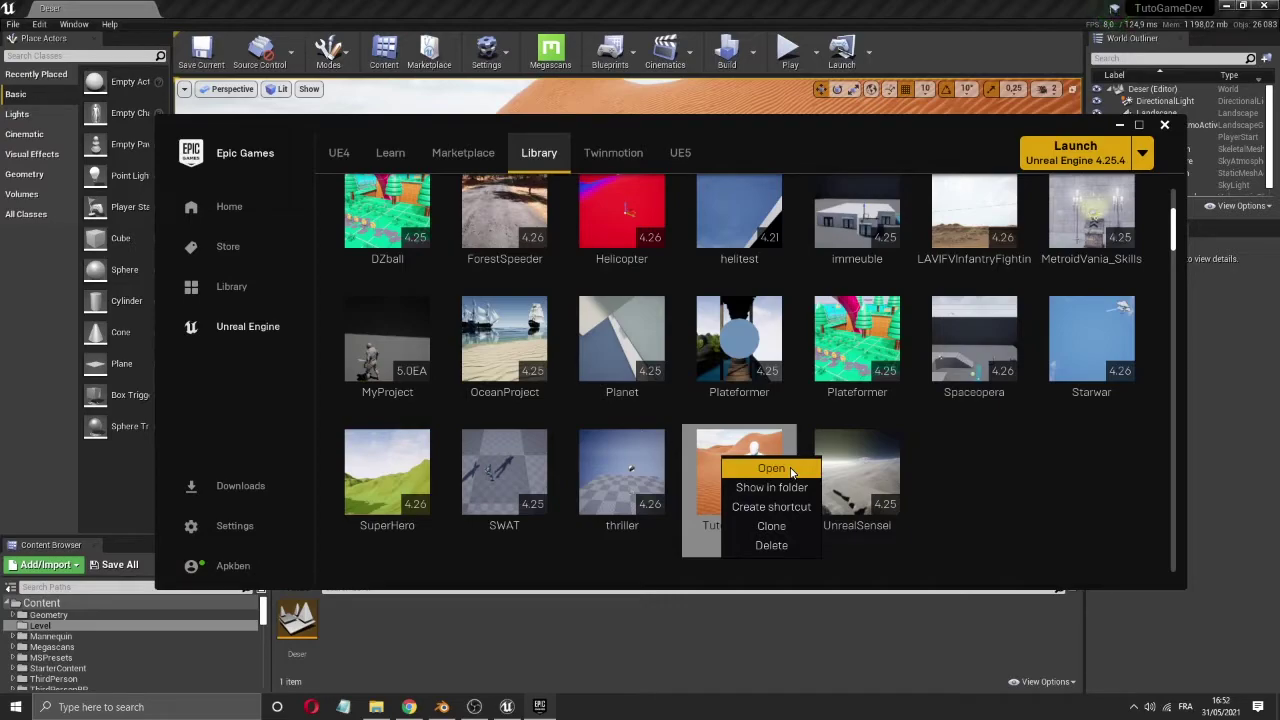
{"action": "left_click", "coordinate": [1120, 128]}
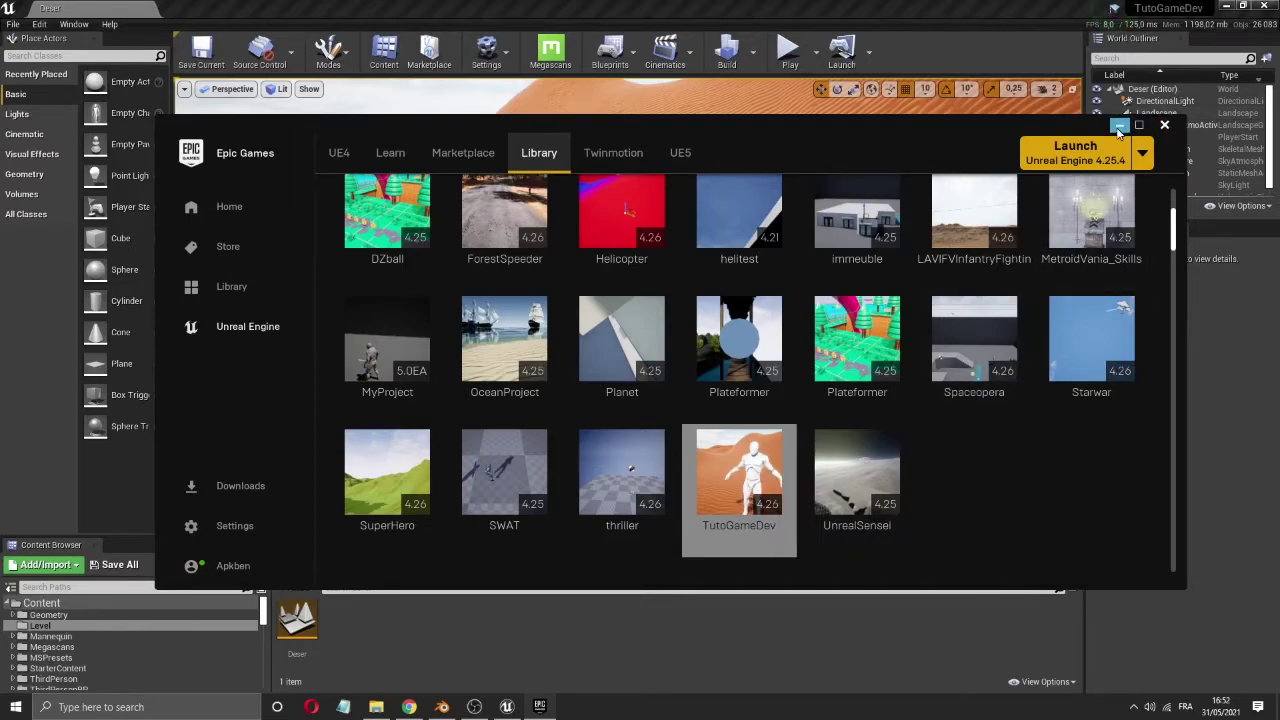
{"action": "left_click", "coordinate": [1120, 128]}
{"action": "left_click_drag", "start_coordinate": [600, 342], "coordinate": [520, 300]}
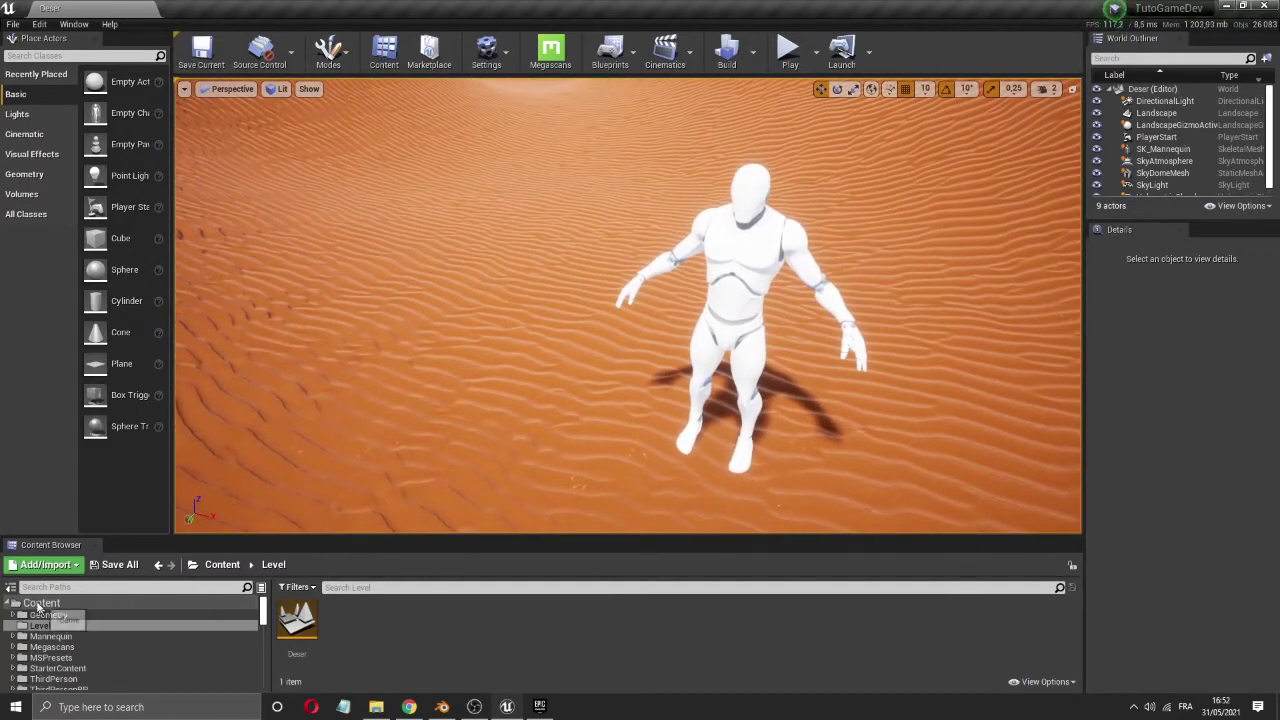
{"action": "left_click", "coordinate": [40, 603]}
{"action": "right_click_drag", "start_coordinate": [690, 362], "coordinate": [775, 372]}
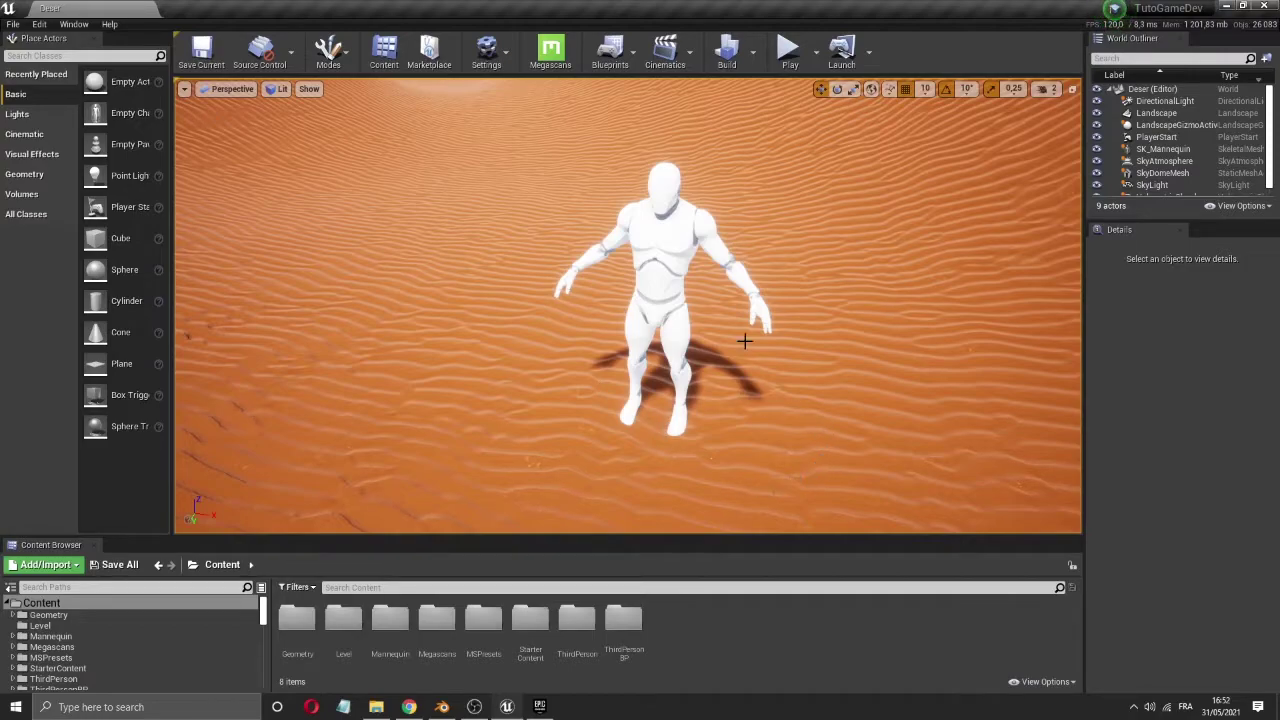
{"action": "right_click_drag", "start_coordinate": [863, 332], "coordinate": [886, 333]}
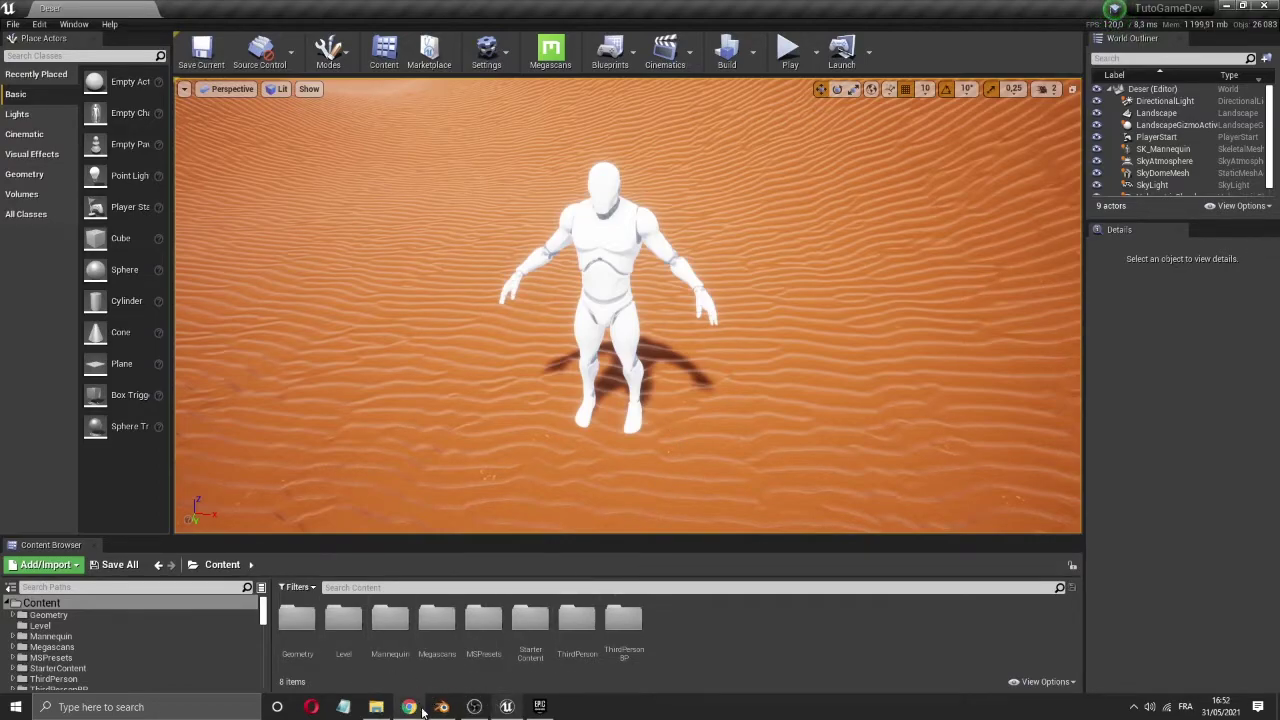
{"action": "right_click_drag", "start_coordinate": [732, 401], "coordinate": [732, 401]}
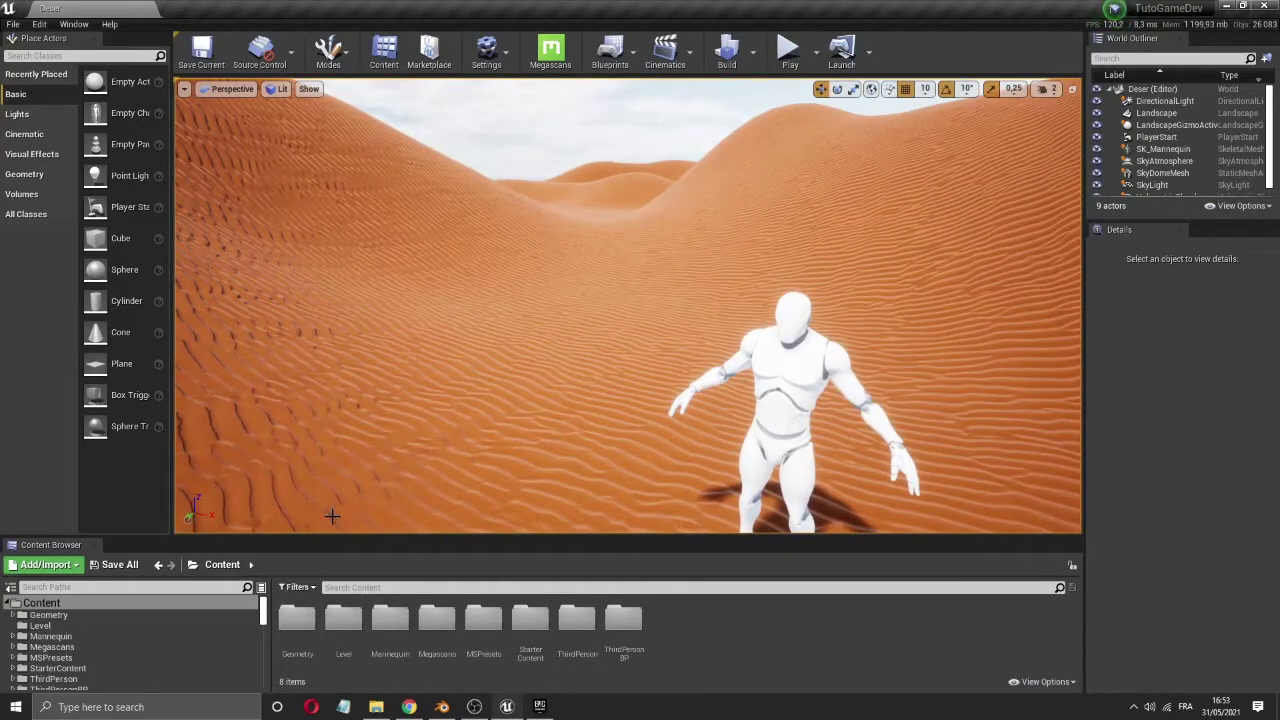
{"action": "right_click_drag", "start_coordinate": [802, 457], "coordinate": [802, 457]}
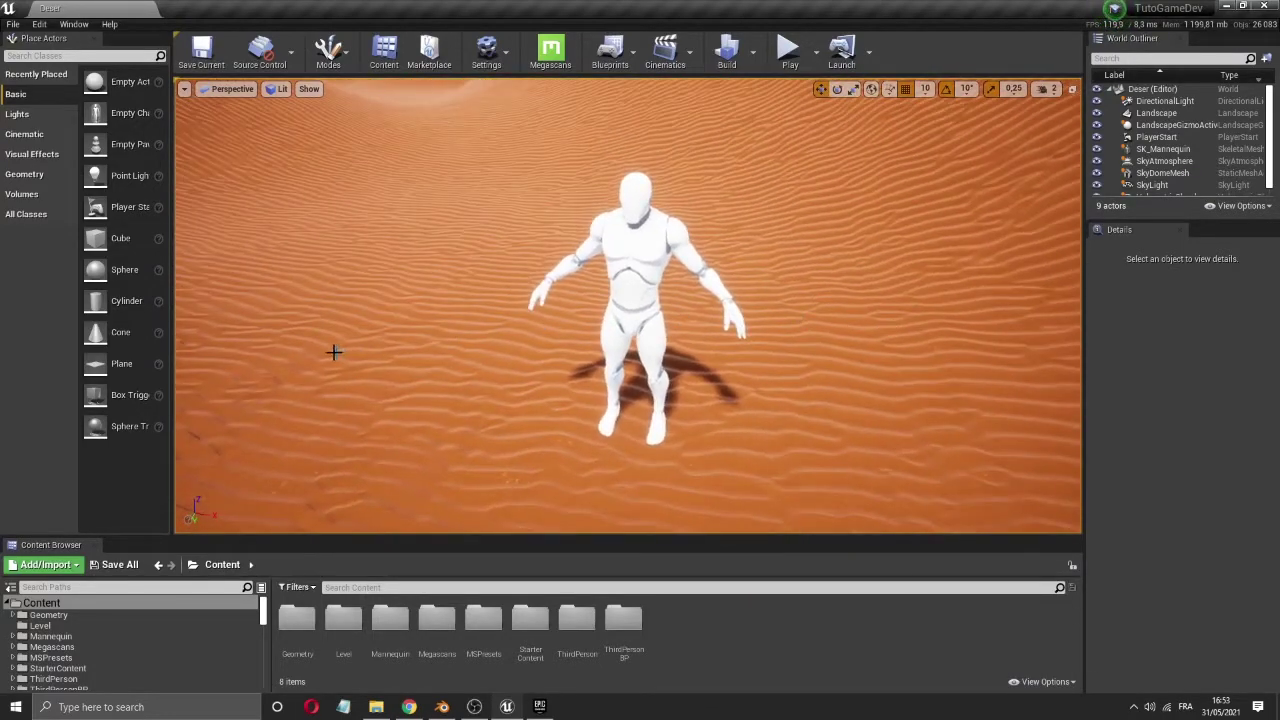
{"action": "left_click", "coordinate": [45, 564]}
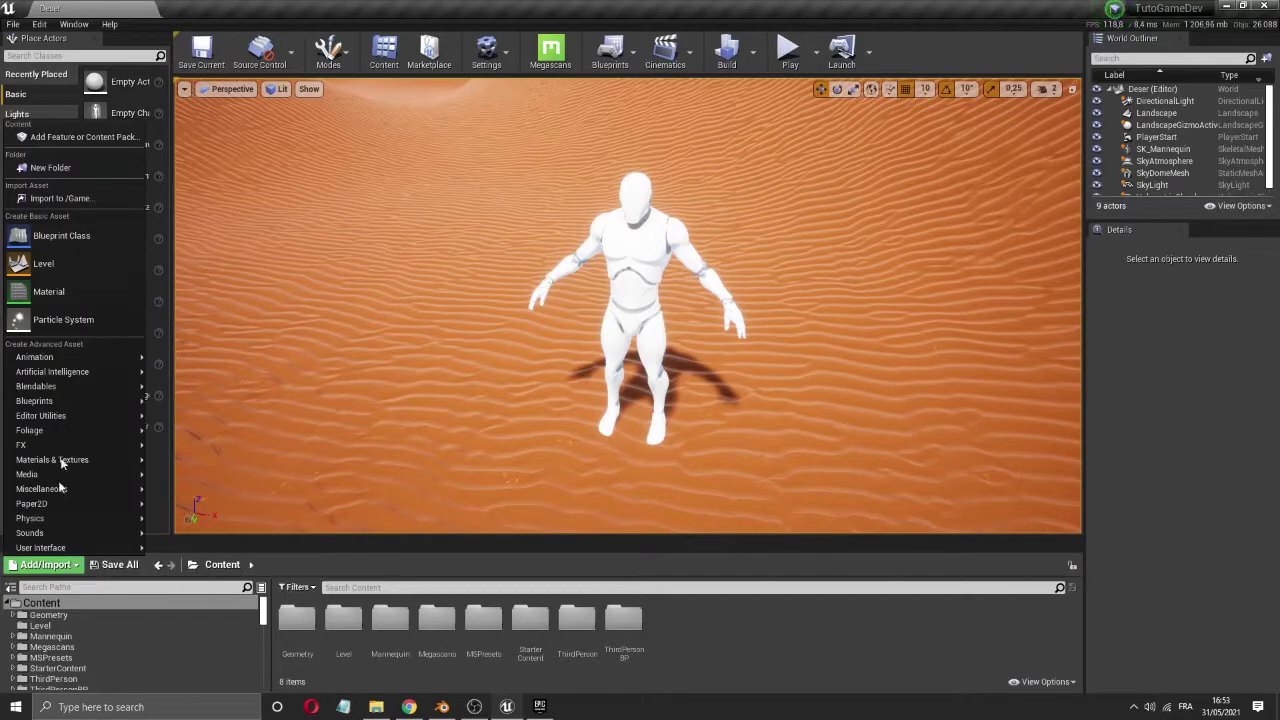
{"action": "left_click", "coordinate": [58, 135]}
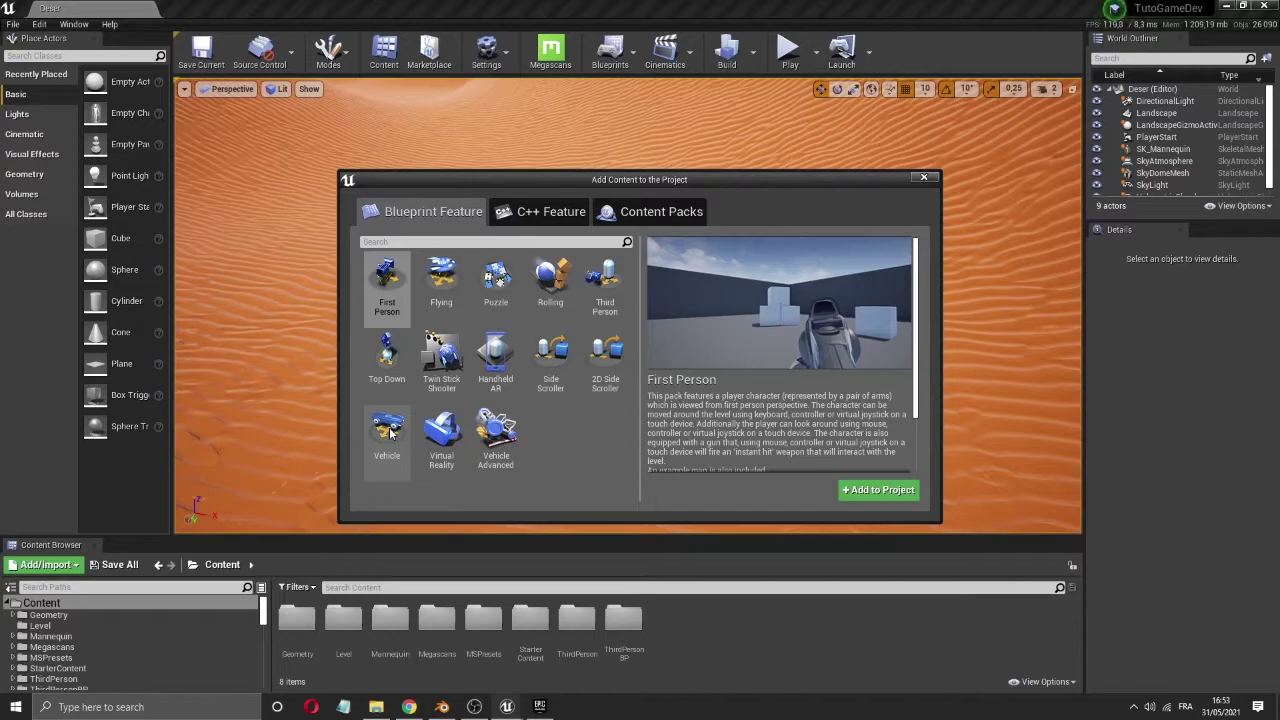
{"action": "left_click", "coordinate": [923, 180]}
- Add the Vehicle Blueprint feature pack to the project
{"action": "left_click", "coordinate": [50, 565]}
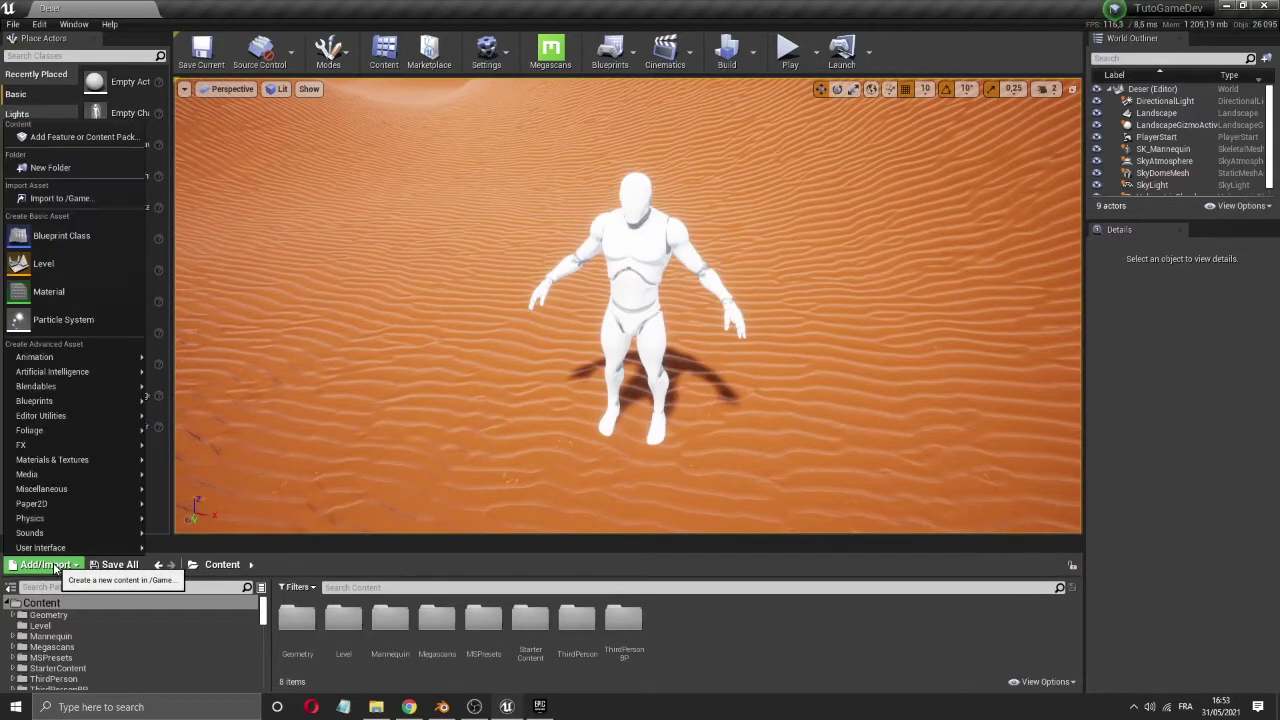
{"action": "left_click", "coordinate": [52, 137]}
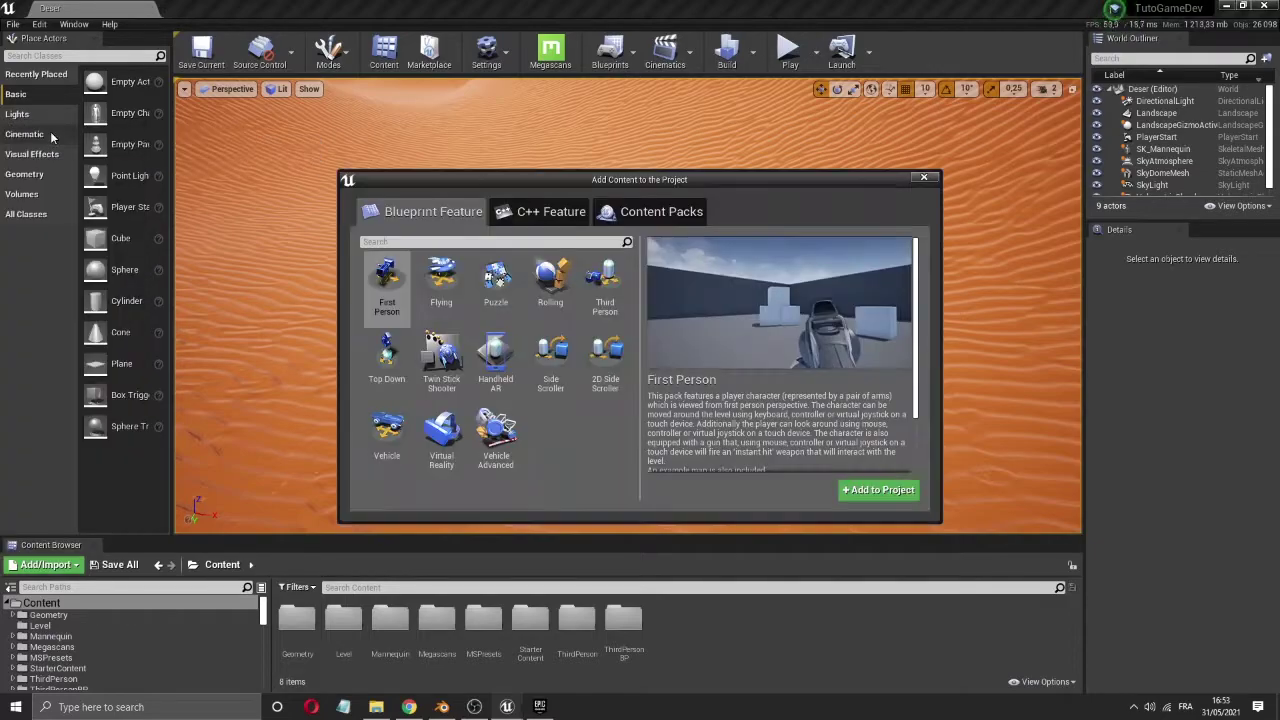
{"action": "left_click", "coordinate": [387, 440]}
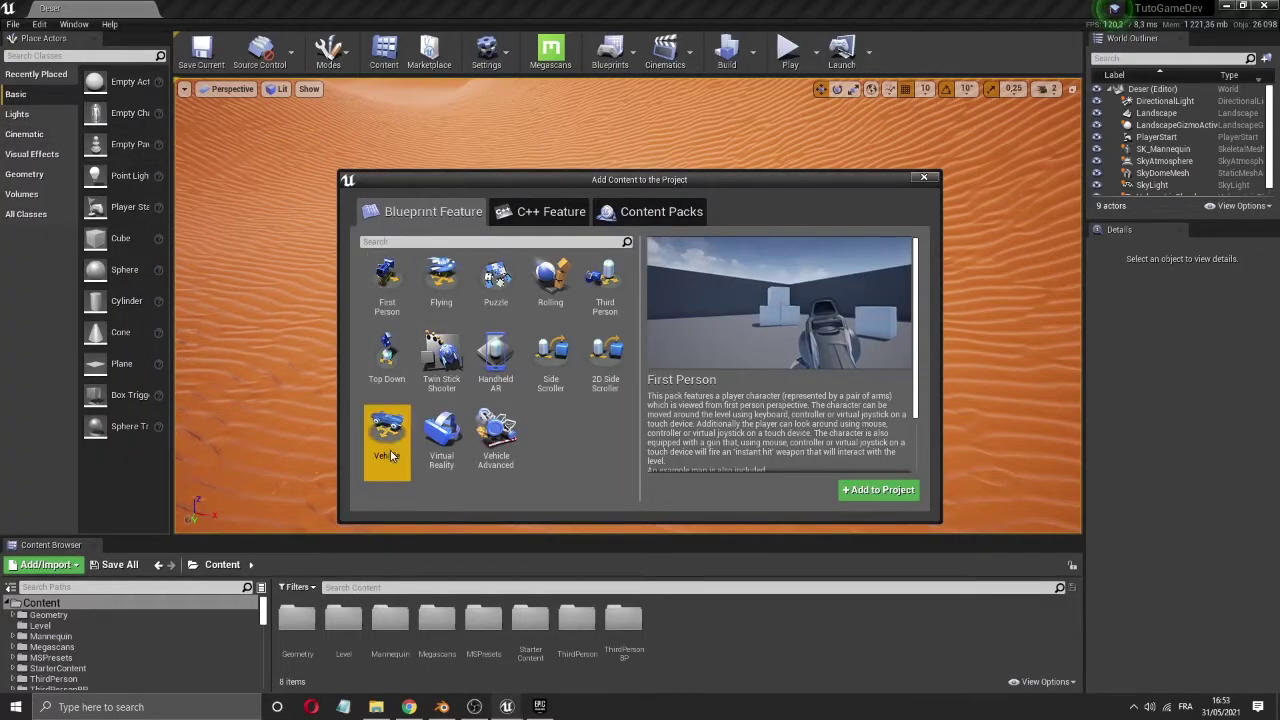
{"action": "left_click", "coordinate": [878, 490]}
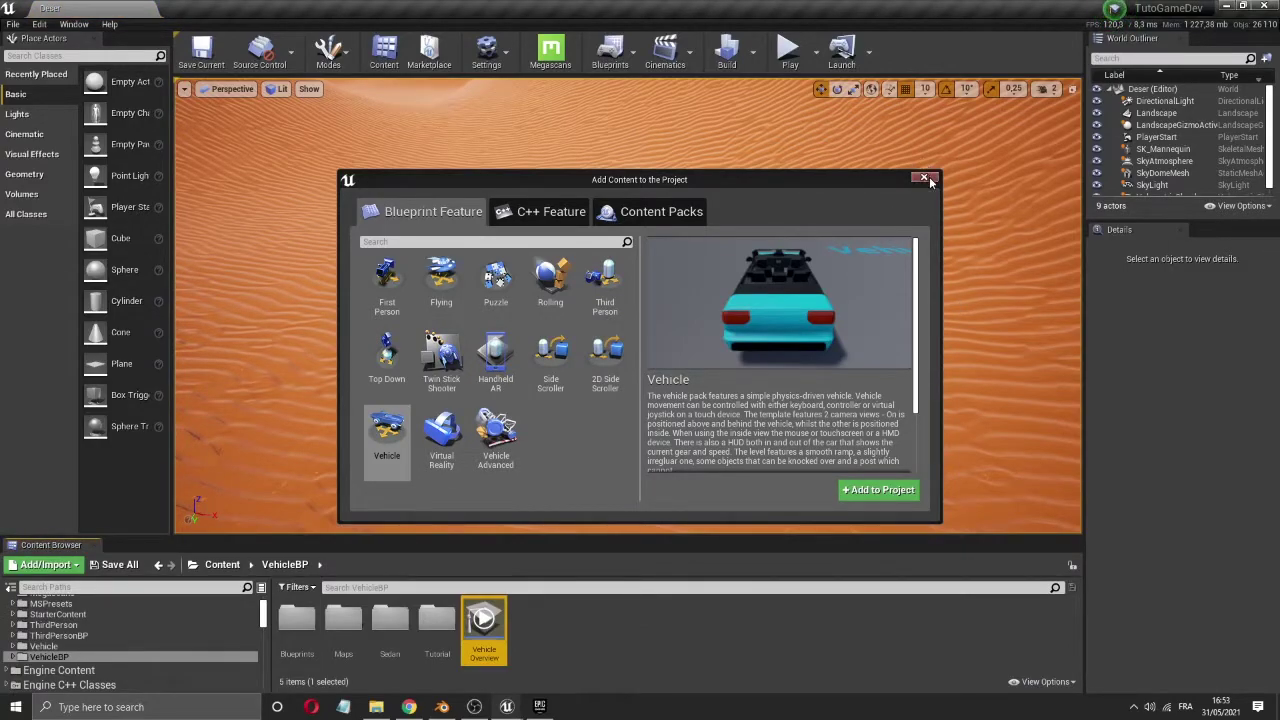
{"action": "left_click", "coordinate": [924, 177]}
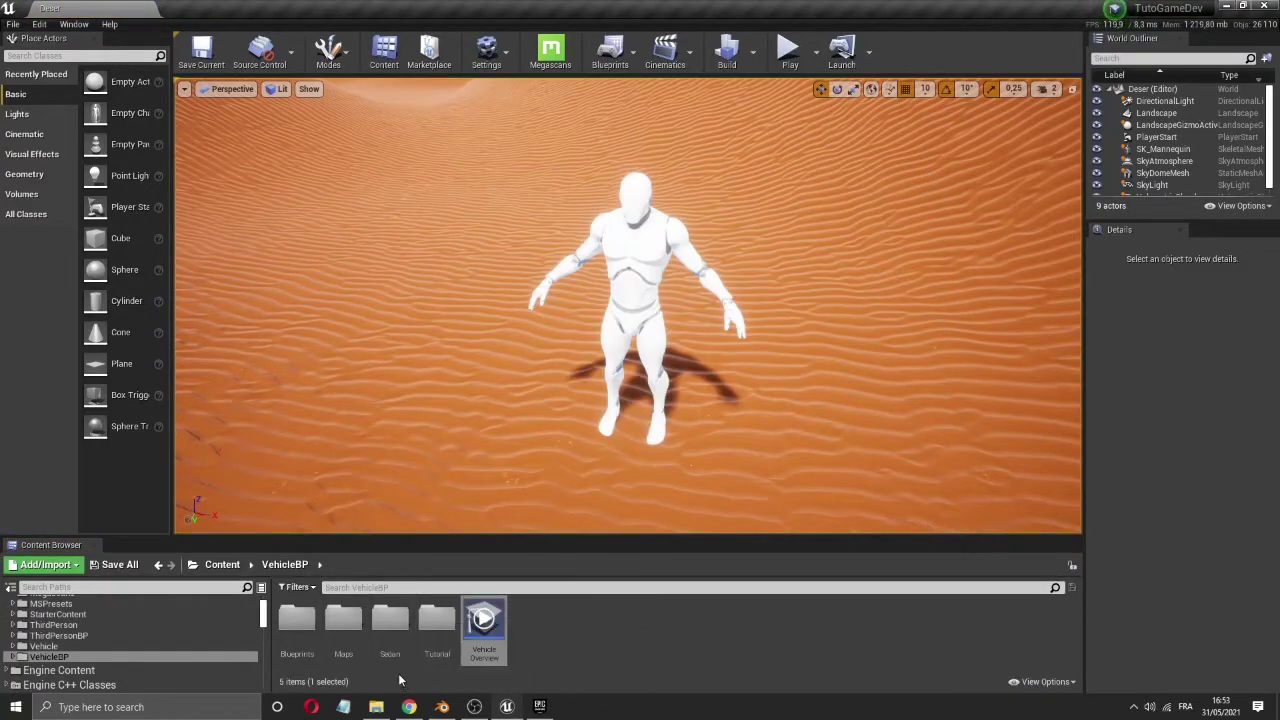
- Open the Sedan folder of the VehicleBP content and widen the World Outliner and Details area
{"action": "double_click", "coordinate": [390, 630]}
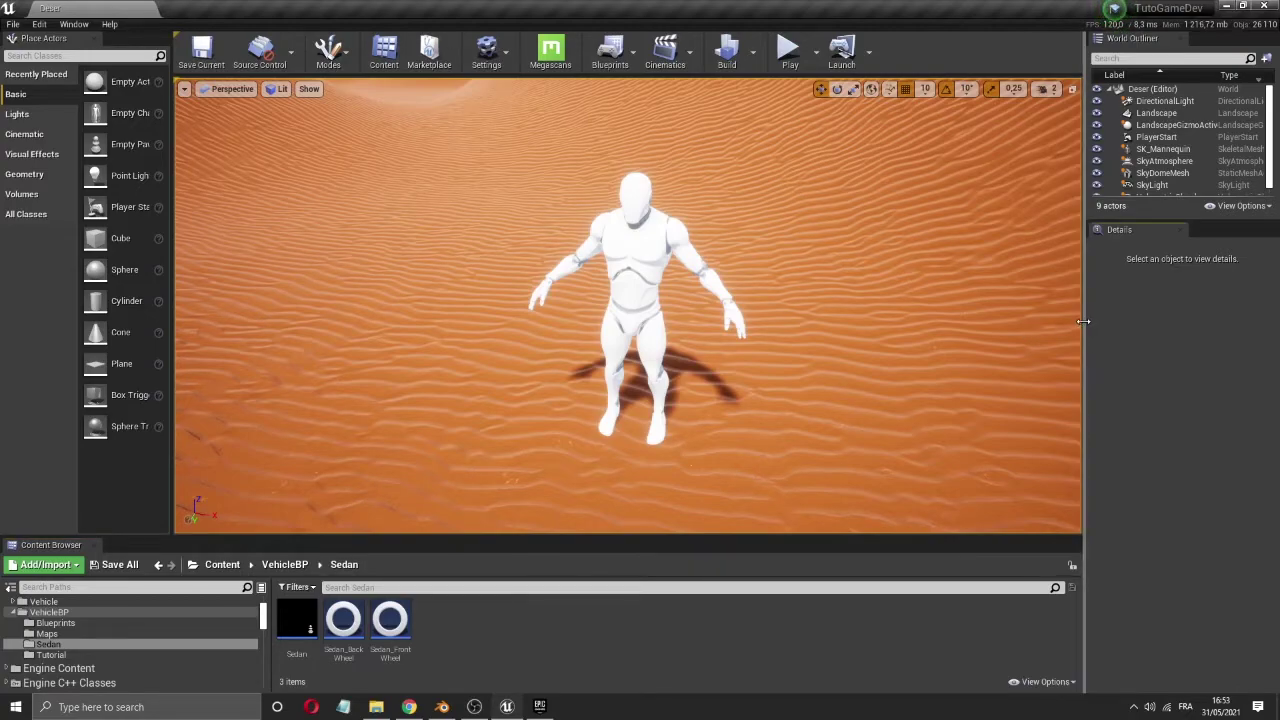
{"action": "left_click_drag", "start_coordinate": [1082, 318], "coordinate": [1026, 318]}
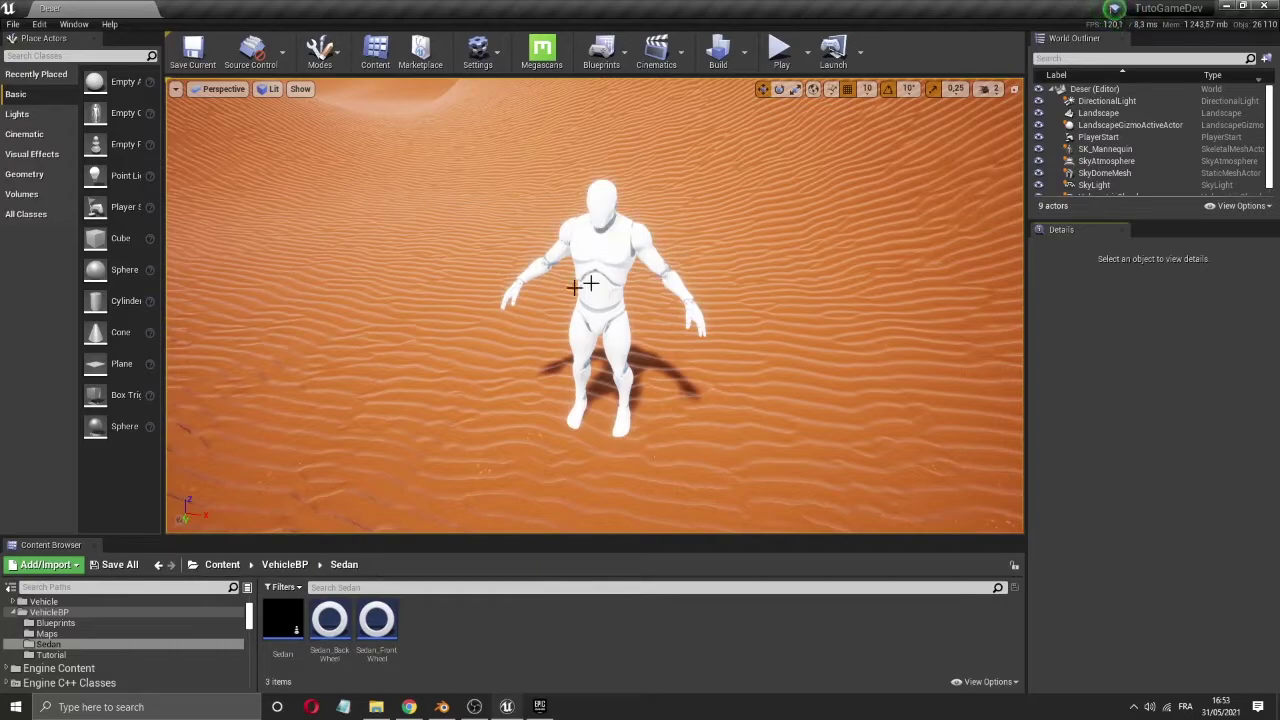
{"action": "right_click_drag", "start_coordinate": [763, 403], "coordinate": [960, 217]}
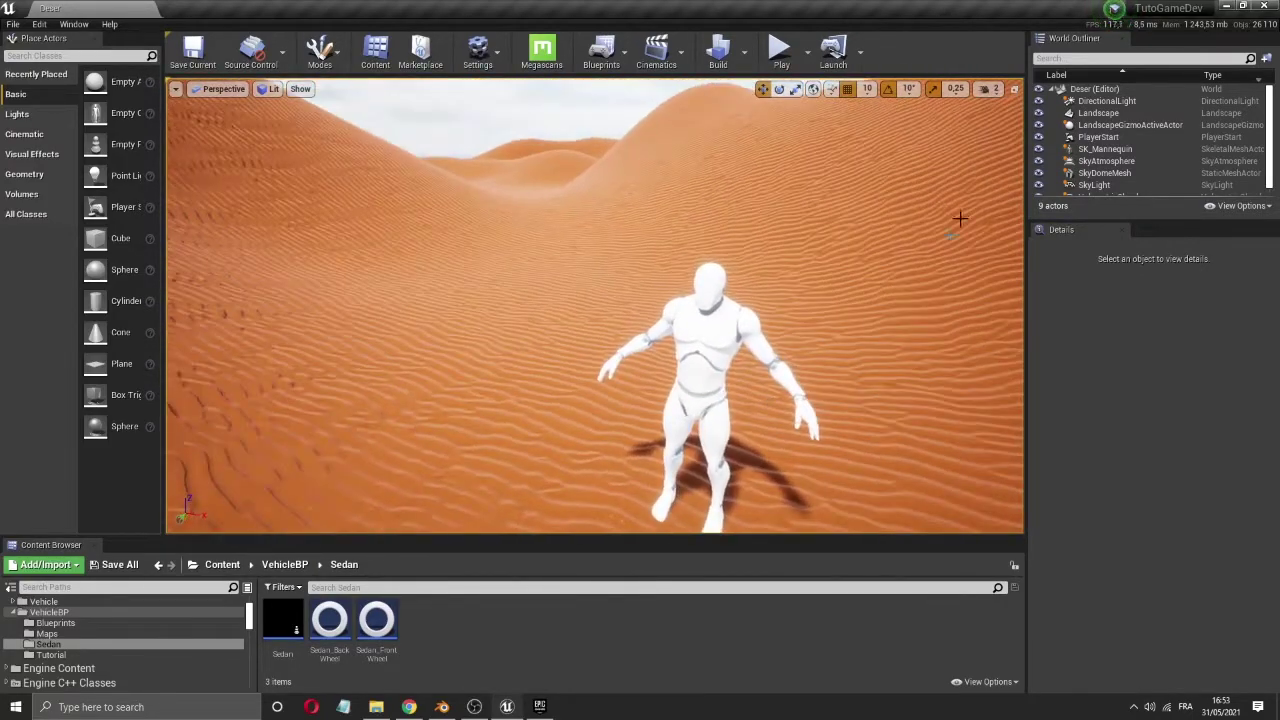
- Play the desert level in the editor to check the current player pawn, and end the play session
{"action": "left_click", "coordinate": [776, 50]}
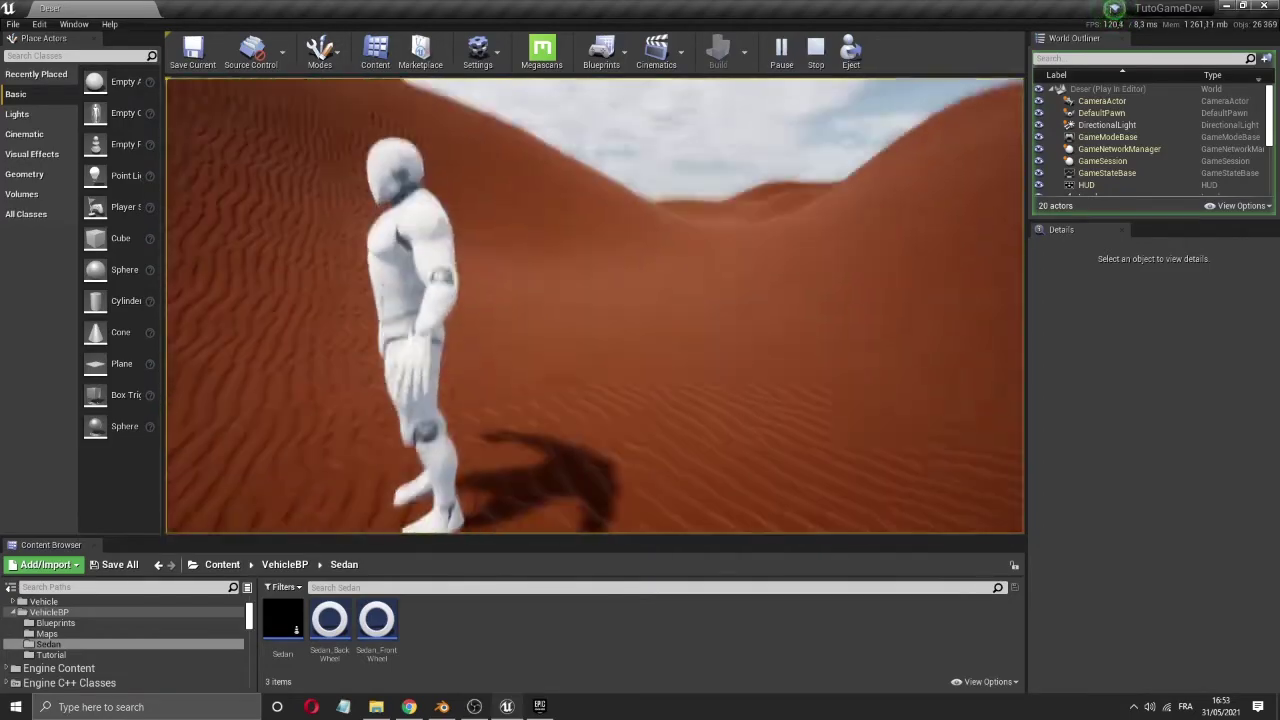
{"action": "key", "text": "Escape"}
{"action": "mouse_move", "coordinate": [681, 433]}
{"action": "right_mouse_down"}
{"action": "mouse_move", "coordinate": [600, 433]}
{"action": "mouse_move", "coordinate": [700, 420]}
{"action": "mouse_move", "coordinate": [681, 433]}
{"action": "right_mouse_up"}
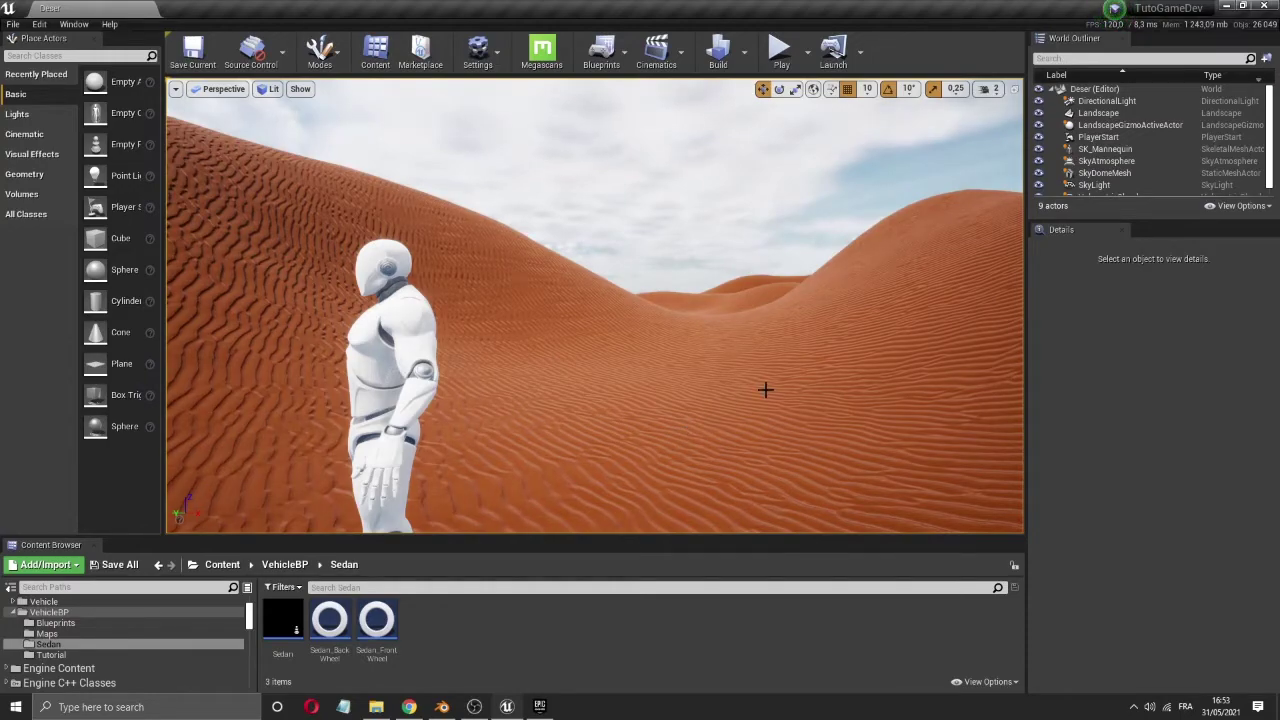
{"action": "left_click", "coordinate": [158, 565]}
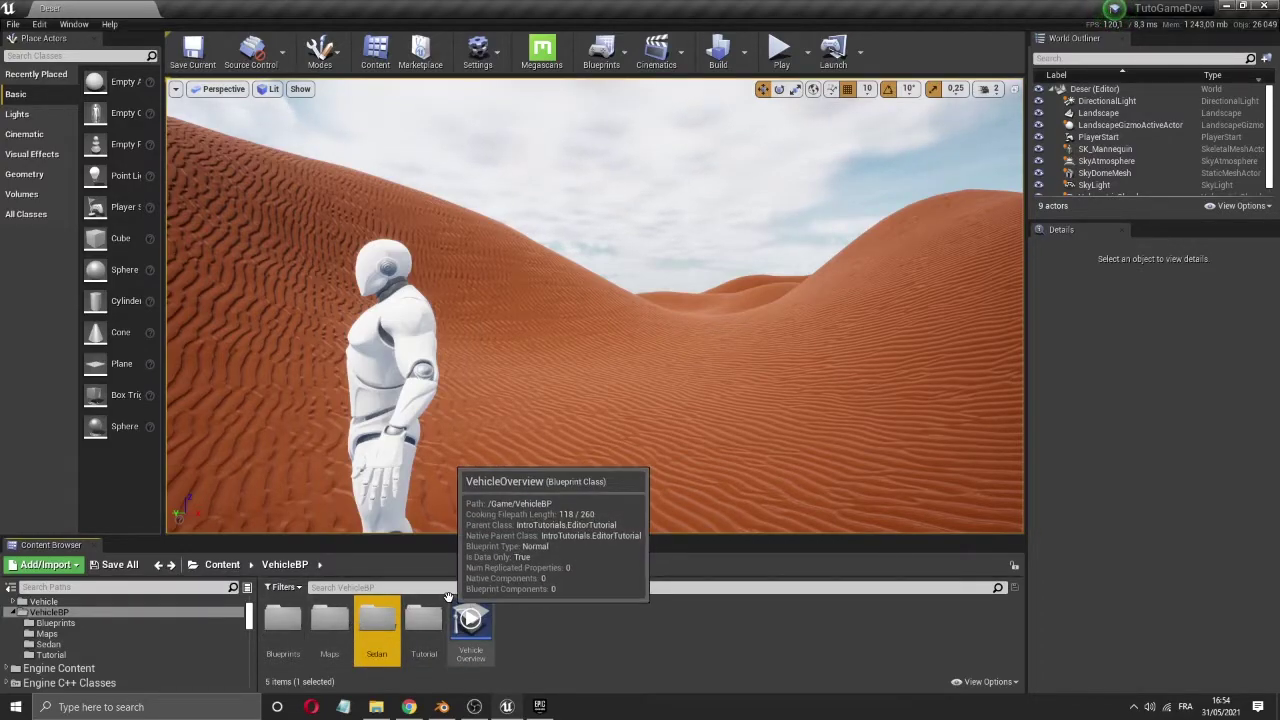
{"action": "right_click_drag", "start_coordinate": [677, 434], "coordinate": [677, 470]}
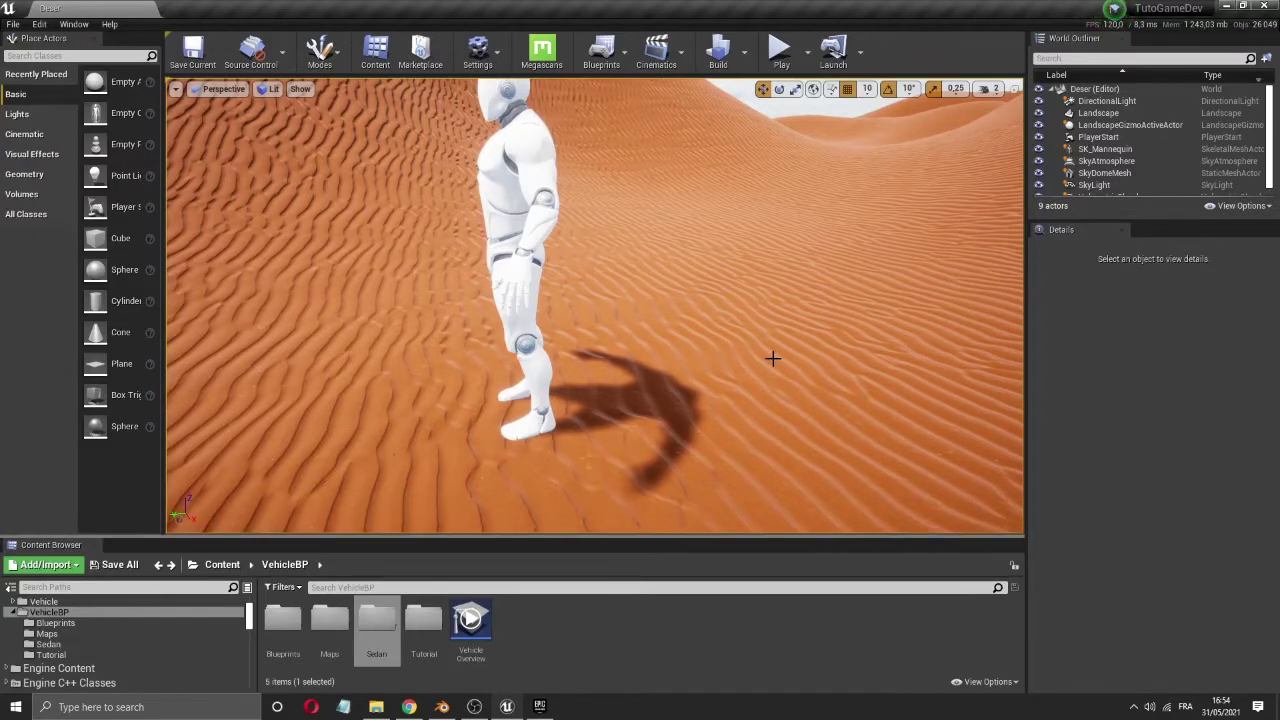
{"action": "right_click_drag", "start_coordinate": [771, 358], "coordinate": [820, 452]}
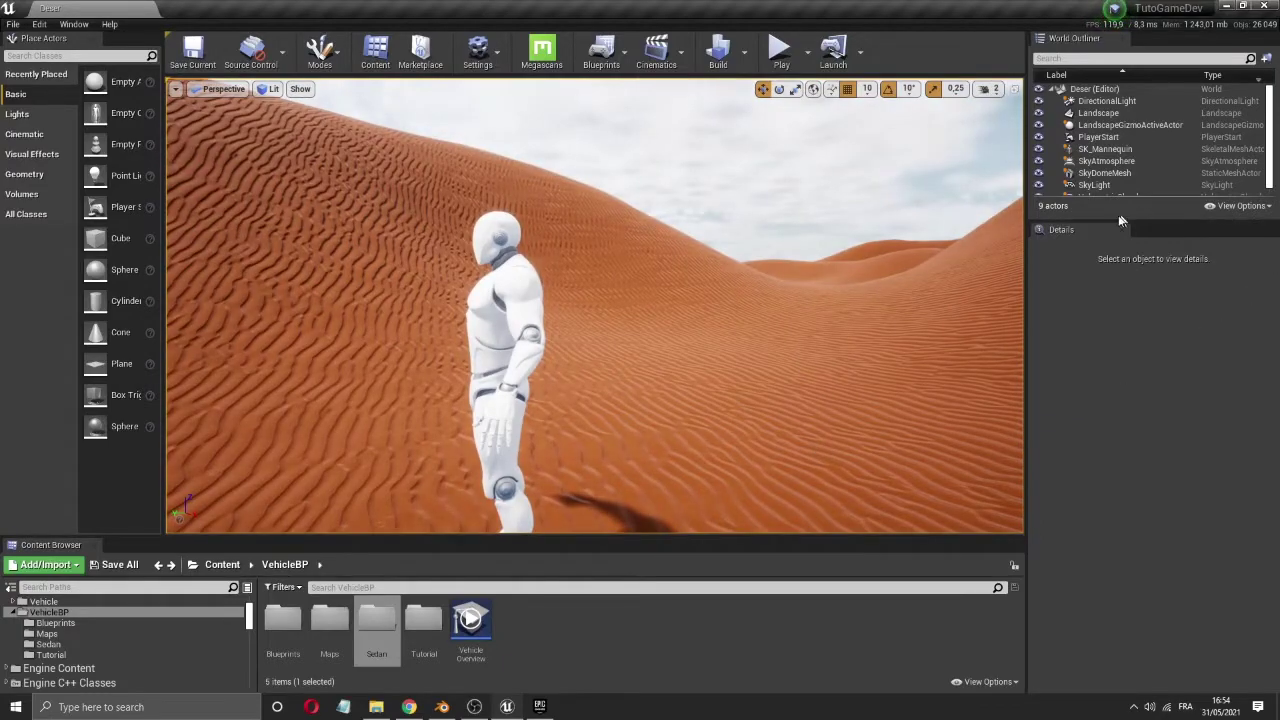
{"action": "right_click_drag", "start_coordinate": [819, 326], "coordinate": [819, 326]}
{"action": "left_click", "coordinate": [819, 326]}
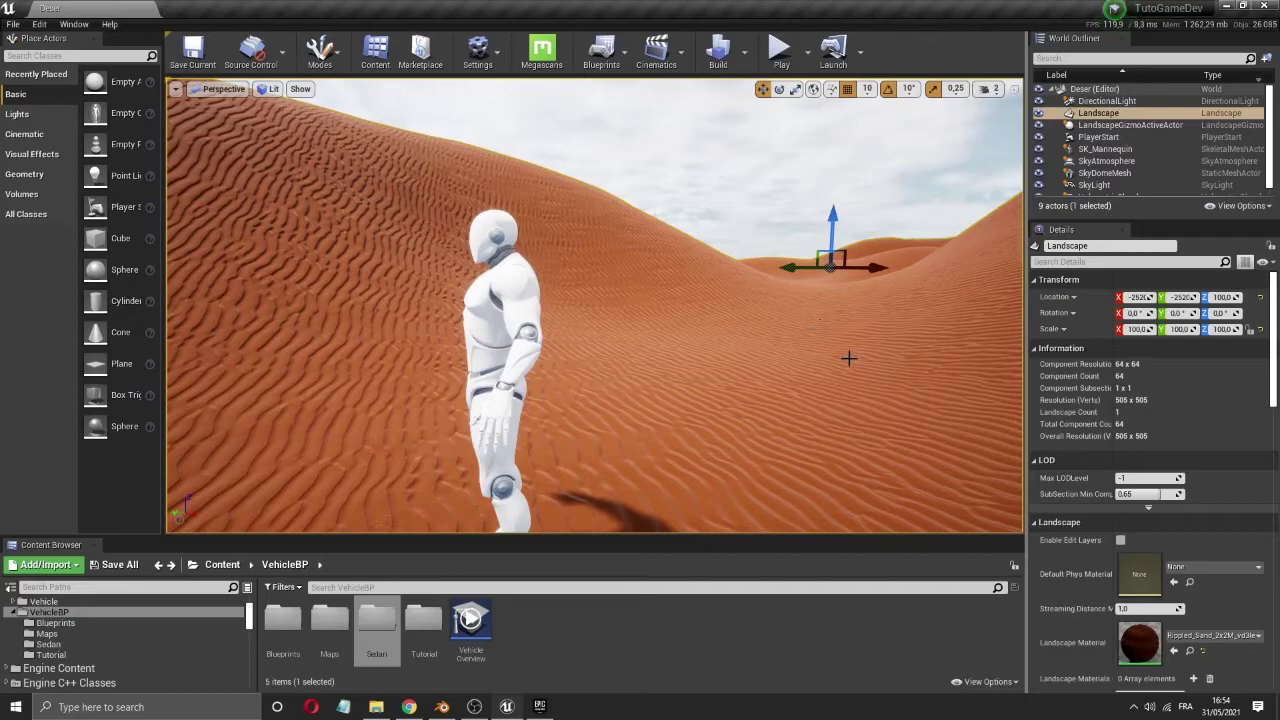
{"action": "mouse_move", "coordinate": [893, 375]}
{"action": "right_mouse_down"}
{"action": "mouse_move", "coordinate": [860, 377]}
{"action": "mouse_move", "coordinate": [893, 375]}
{"action": "right_mouse_up"}
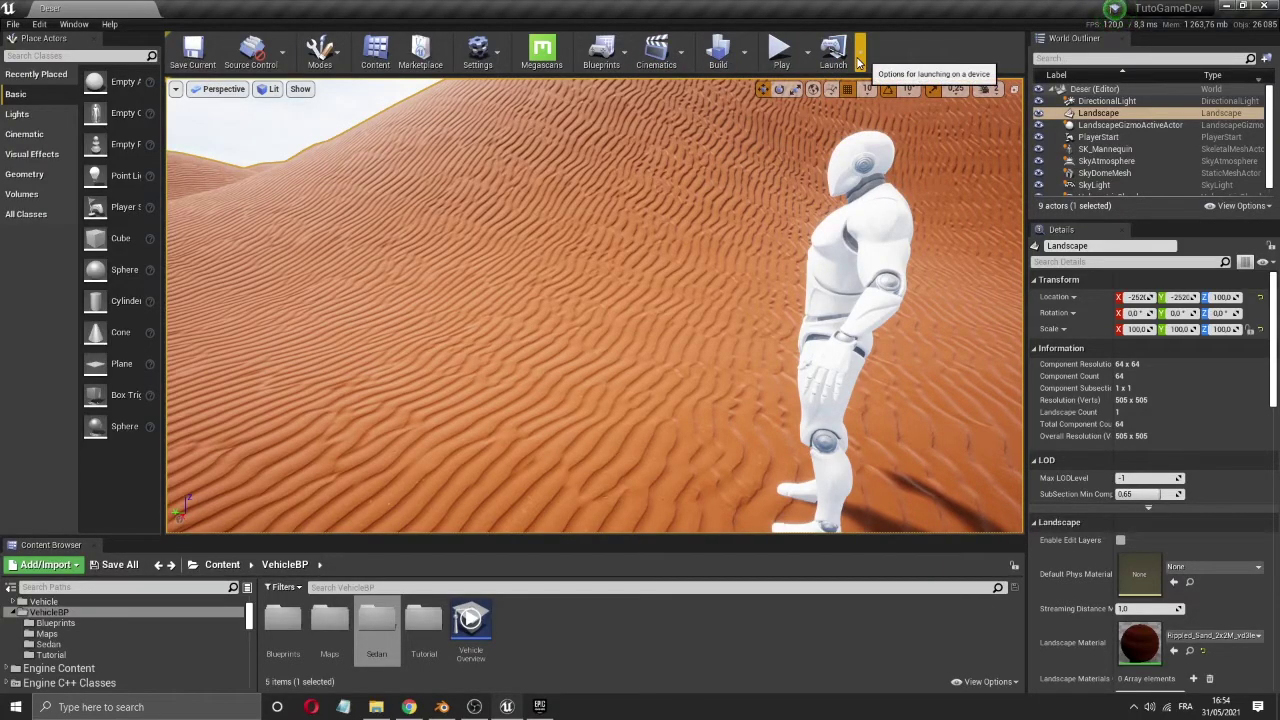
- Open the World Settings of the desert level and set the GameMode Override to VehicleGameMode
{"action": "left_click", "coordinate": [479, 52]}
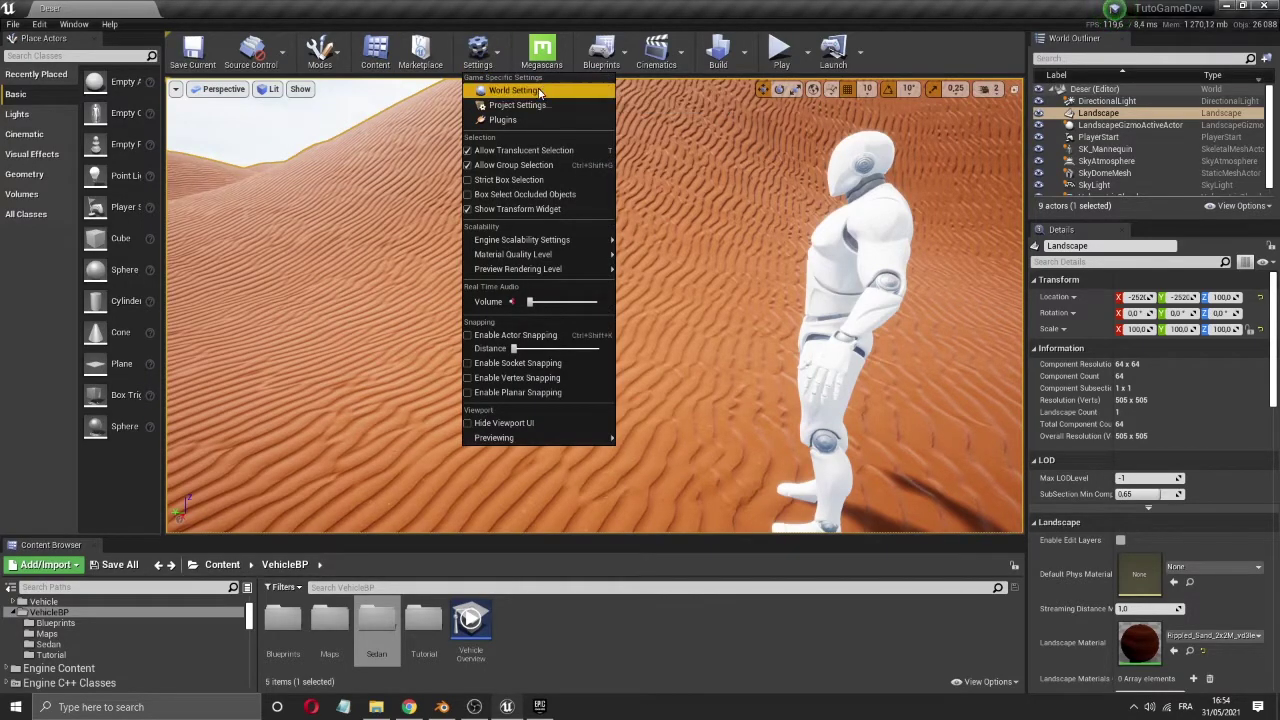
{"action": "left_click", "coordinate": [537, 89]}
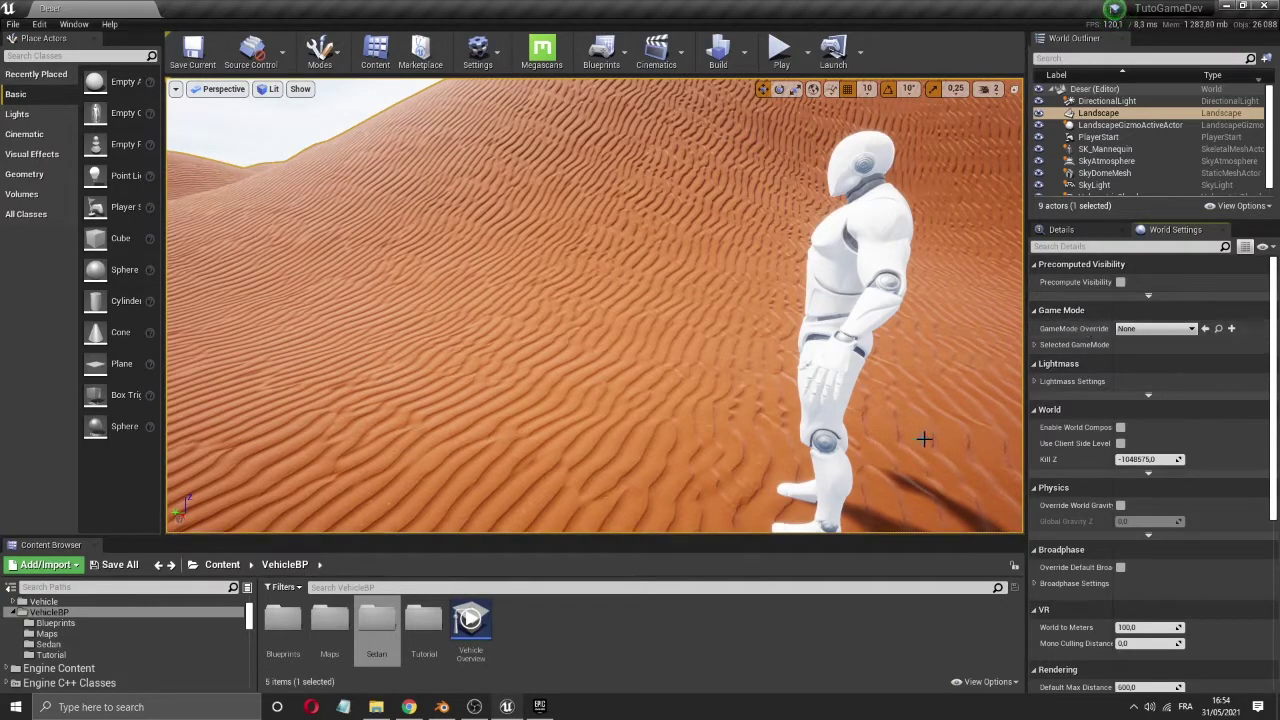
{"action": "left_click", "coordinate": [1157, 331]}
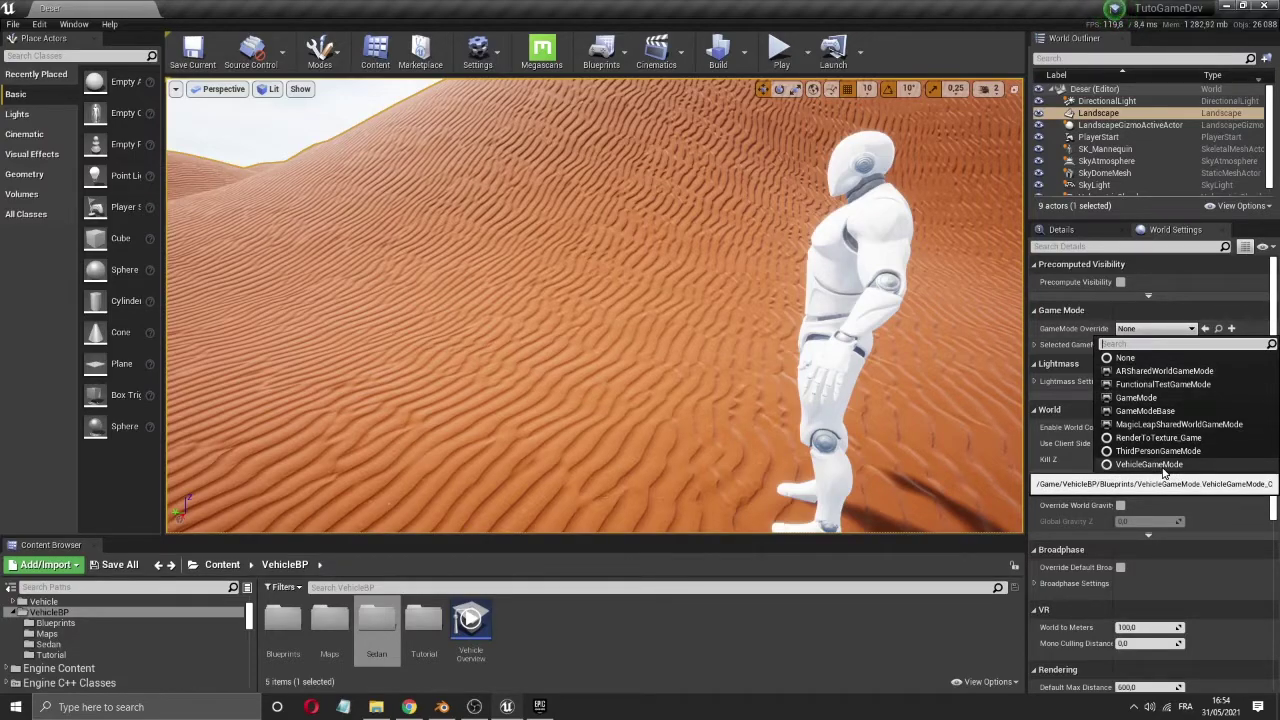
{"action": "left_click", "coordinate": [700, 260]}
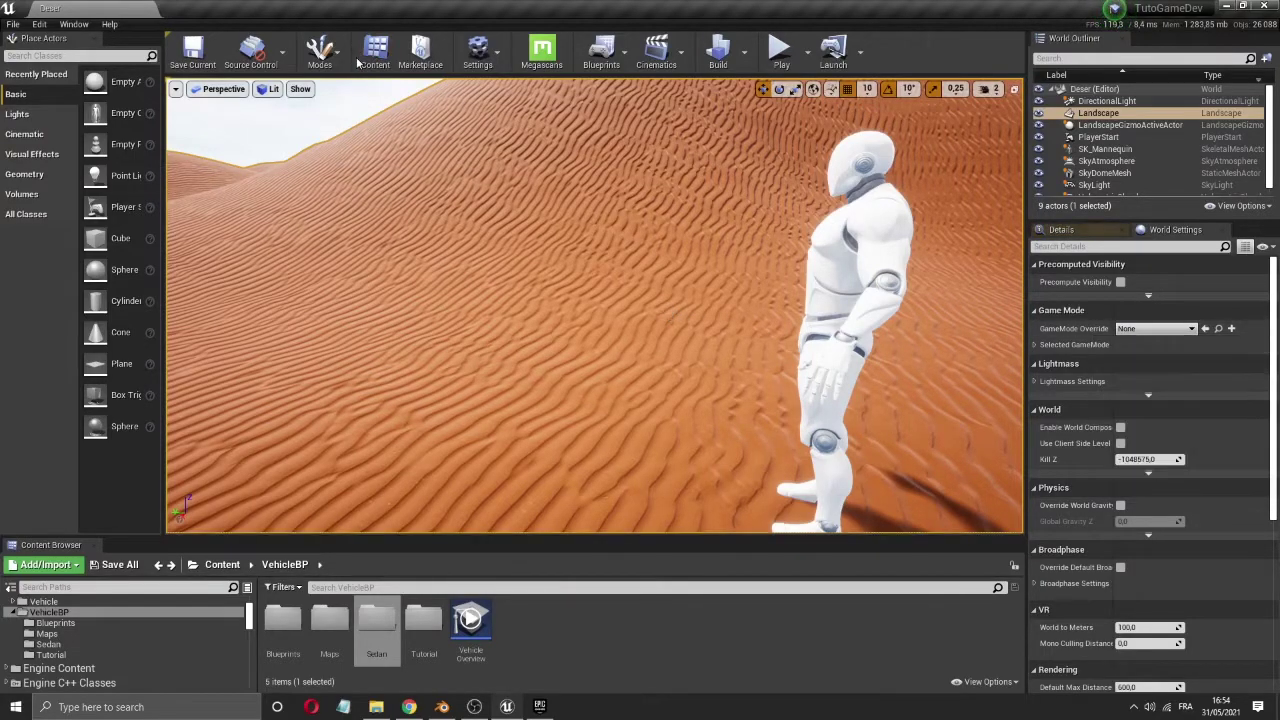
{"action": "left_click", "coordinate": [478, 52]}
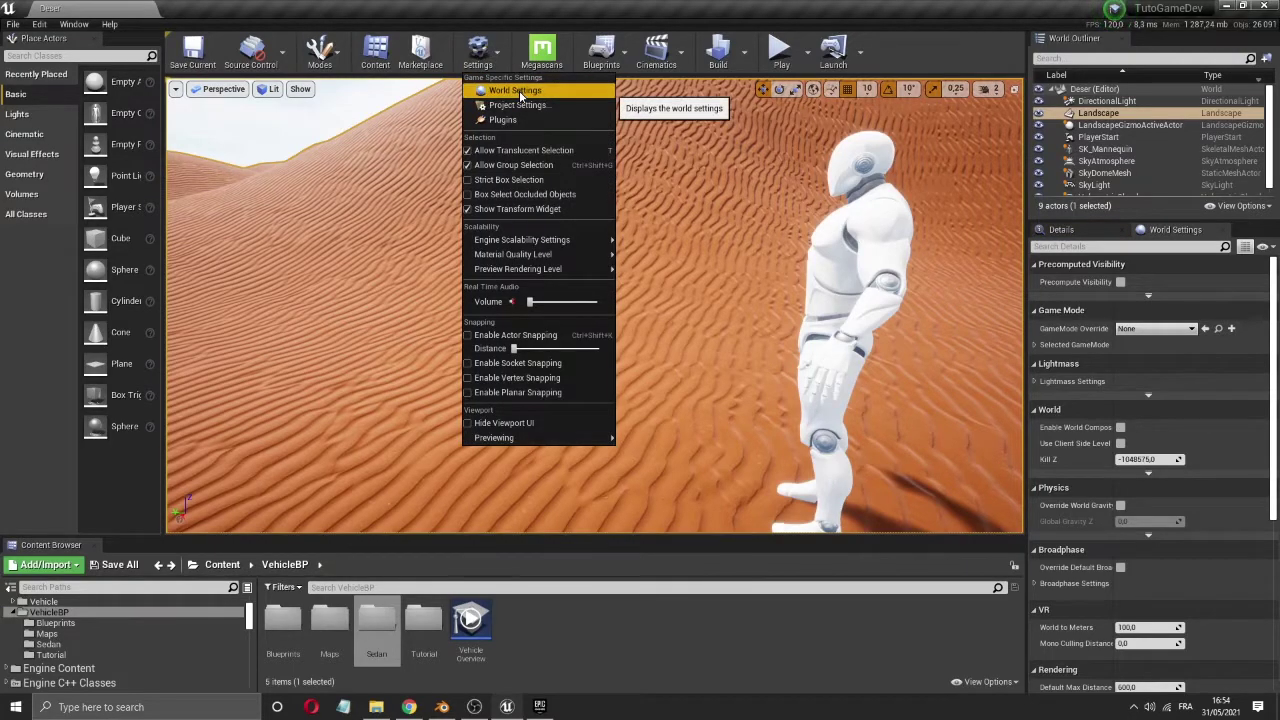
{"action": "left_click", "coordinate": [1180, 232]}
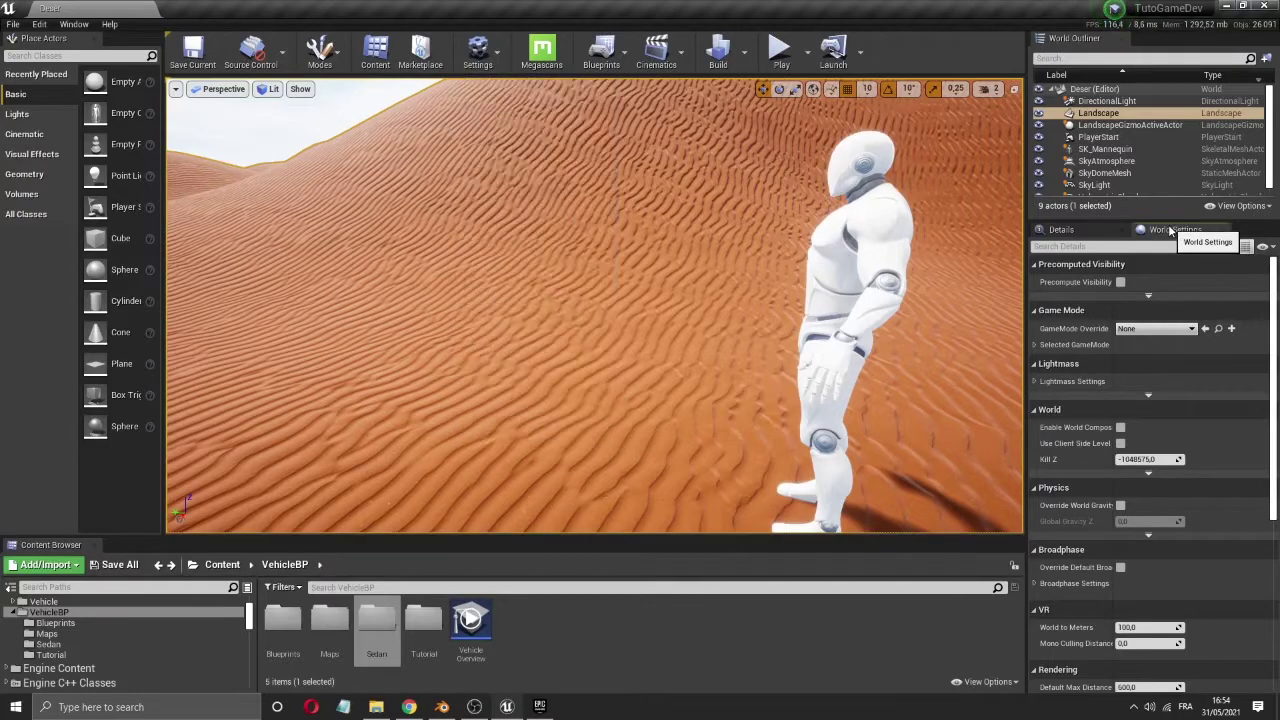
{"action": "left_click", "coordinate": [1136, 331]}
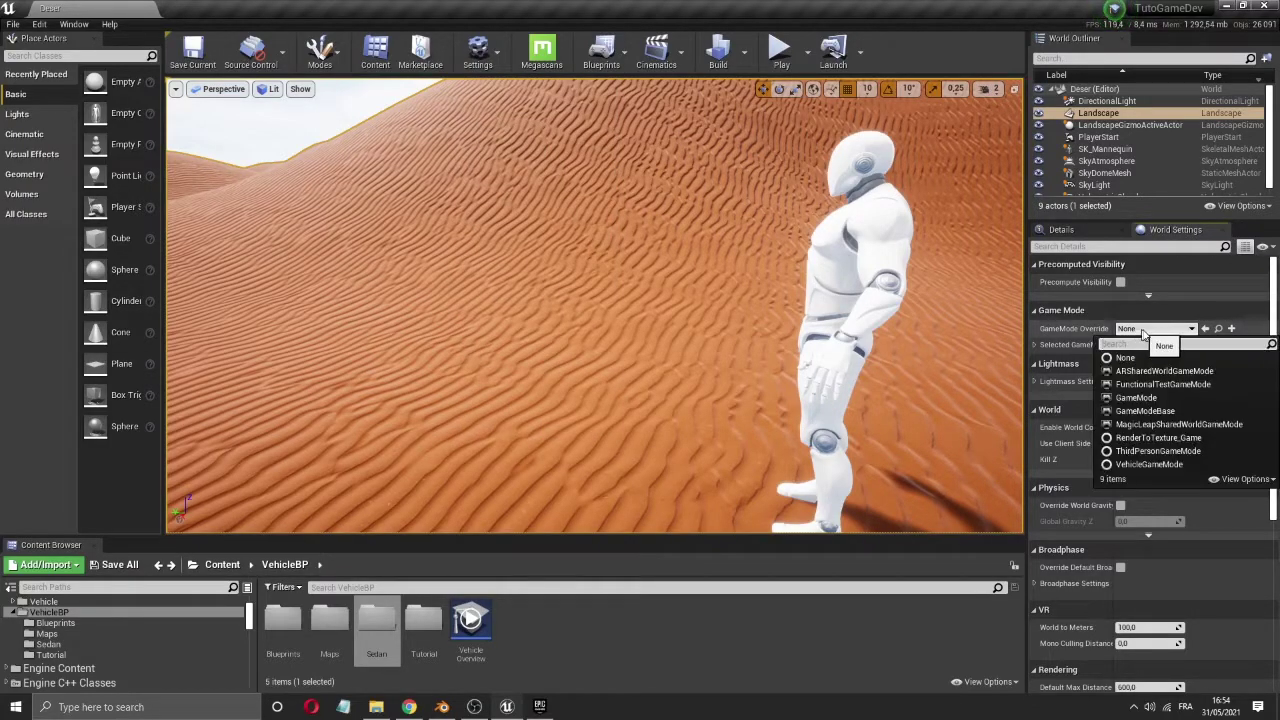
{"action": "left_click", "coordinate": [1149, 465]}
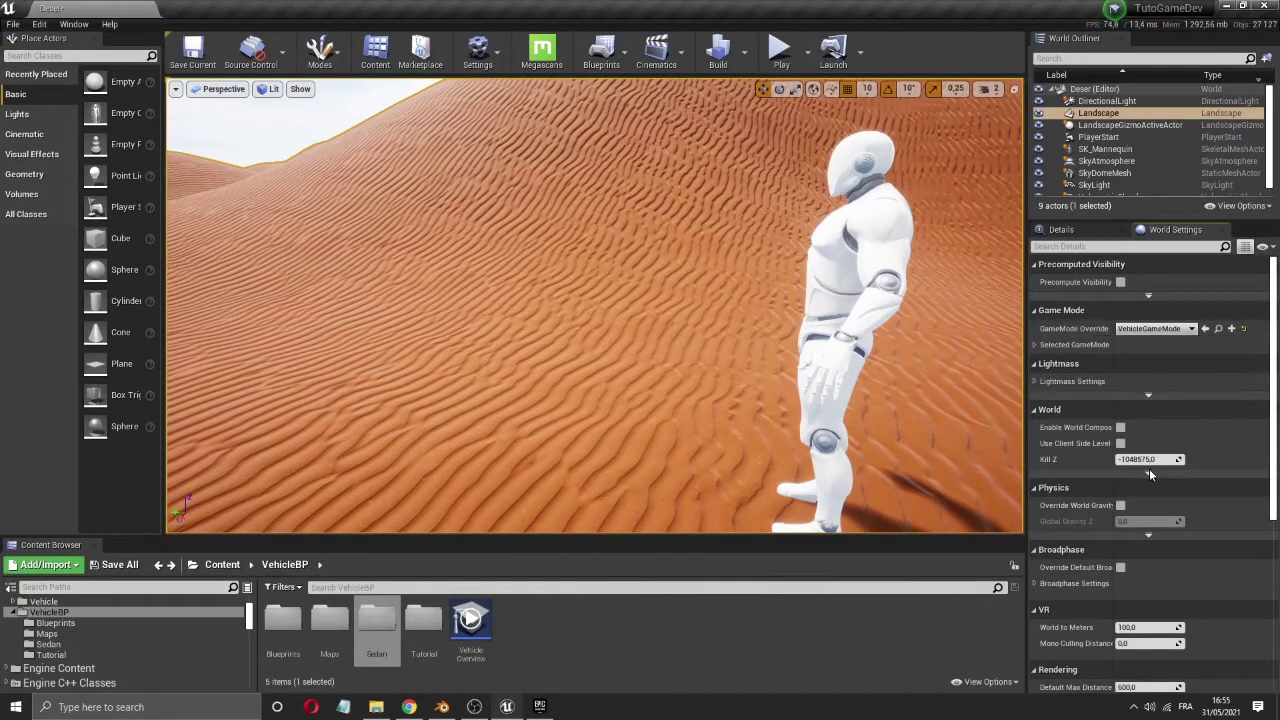
- Play the desert level in the editor, test driving the car over the dunes forward, in reverse and around turns, and end the play session
{"action": "right_click_drag", "start_coordinate": [734, 371], "coordinate": [738, 420]}
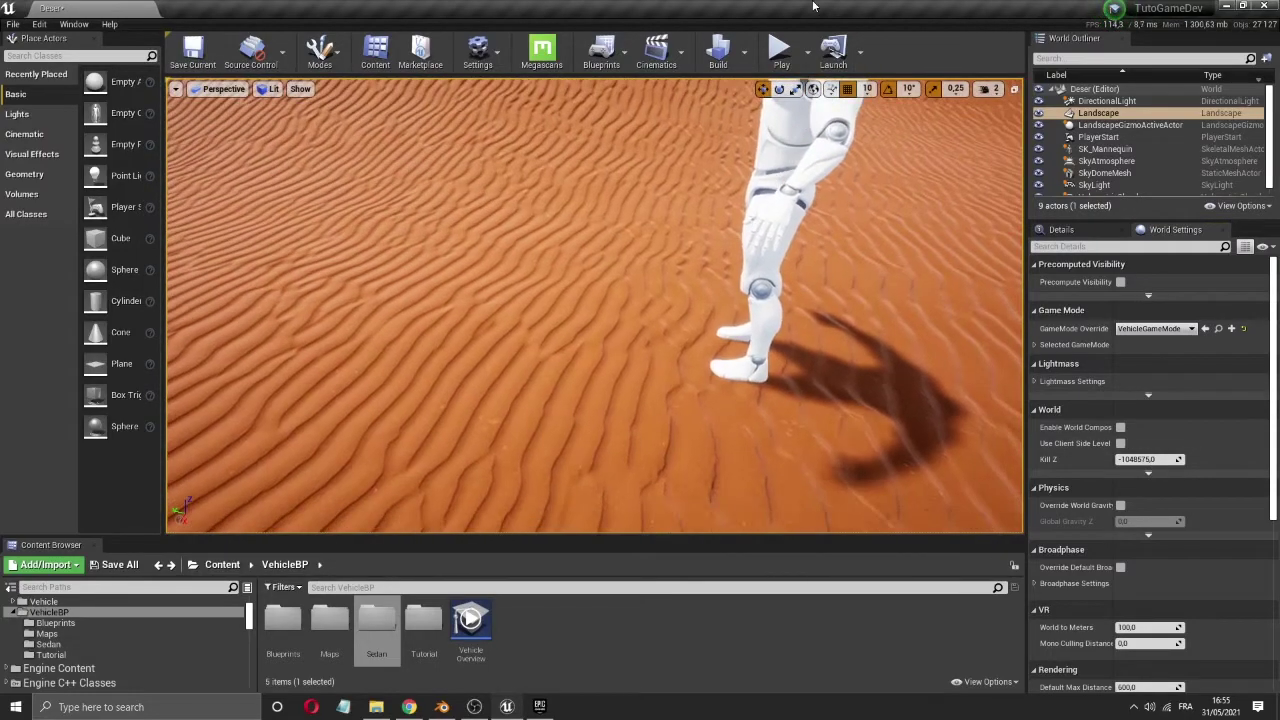
{"action": "left_click", "coordinate": [780, 48]}
{"action": "left_click", "coordinate": [648, 444]}
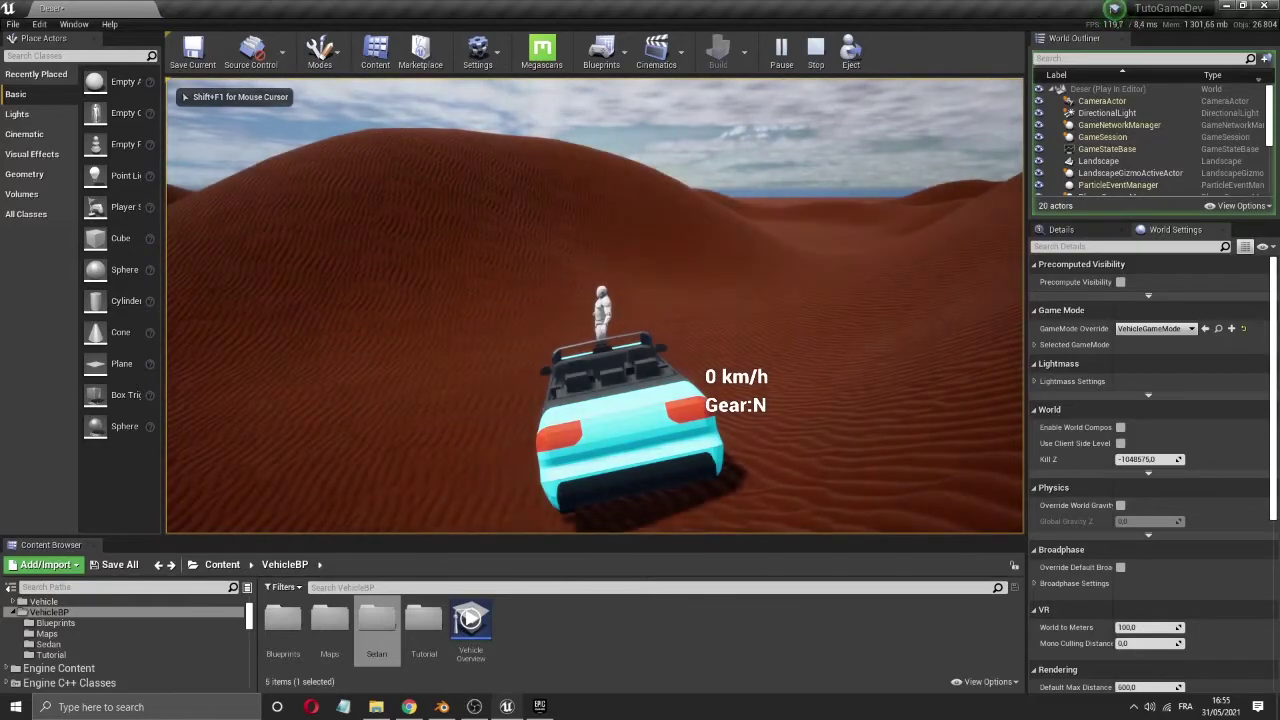
{"action": "key", "text": "w"}
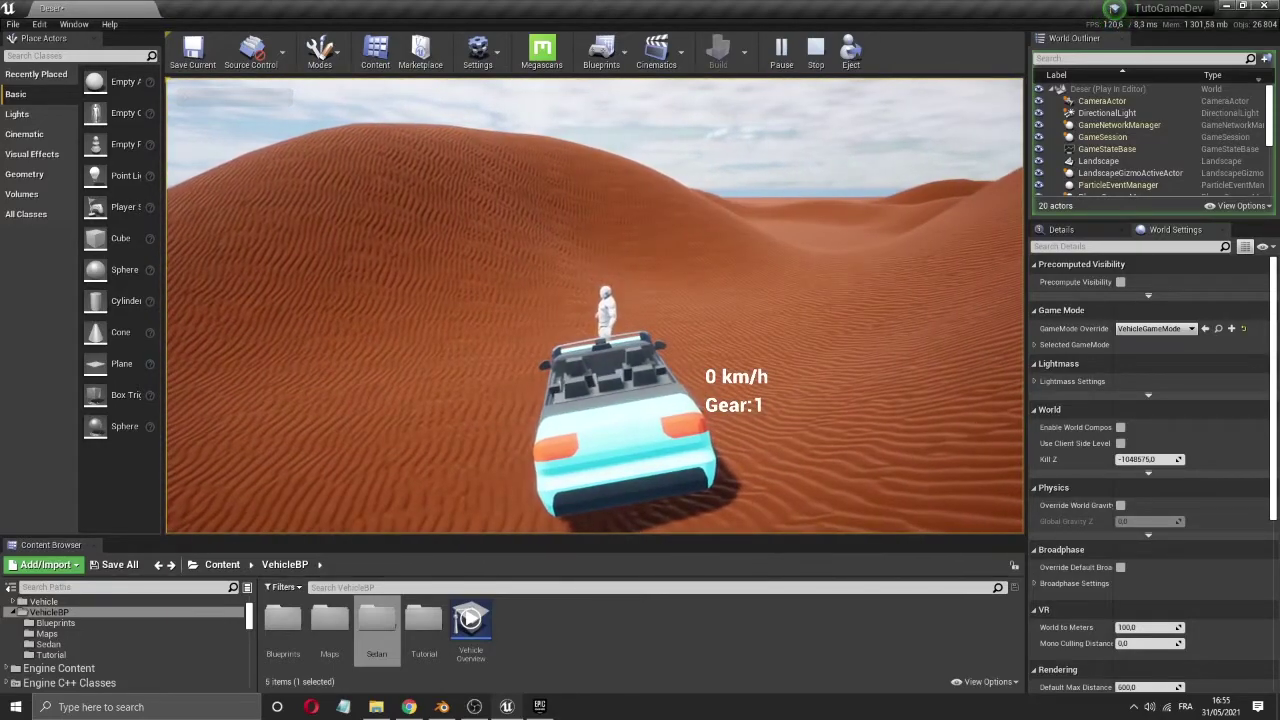
{"action": "key", "text": "s"}
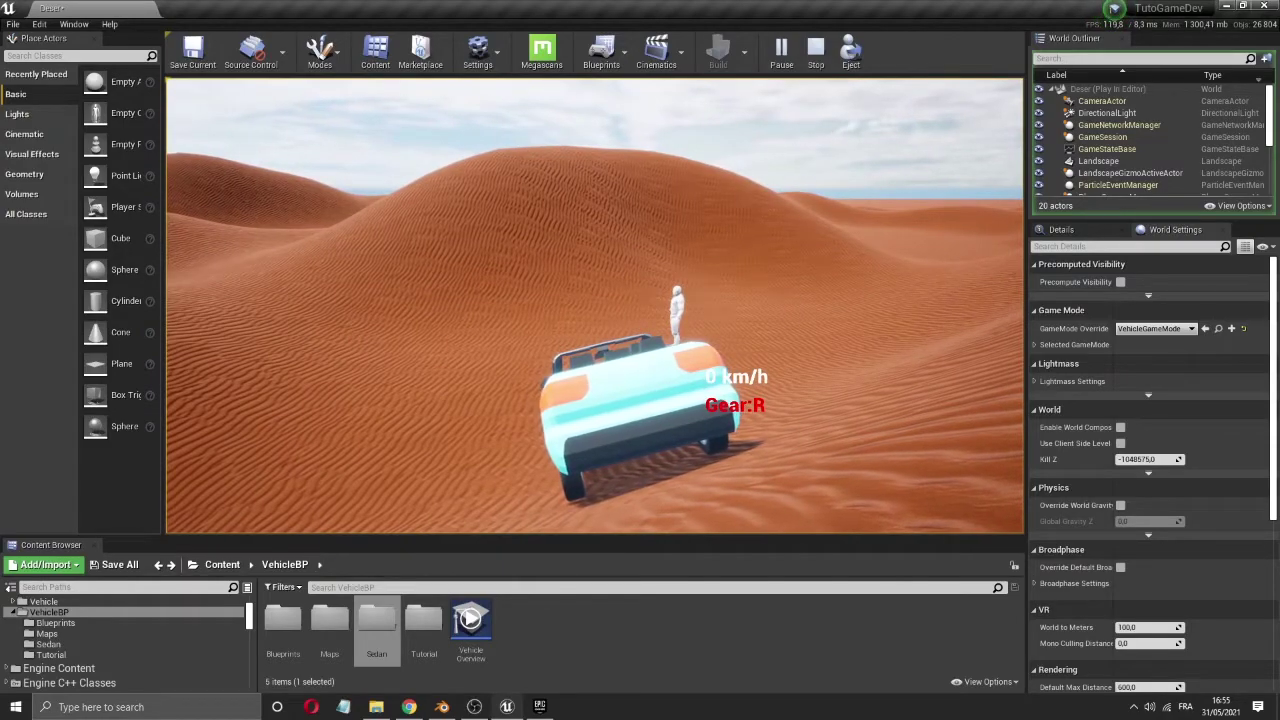
{"action": "key", "text": "w"}
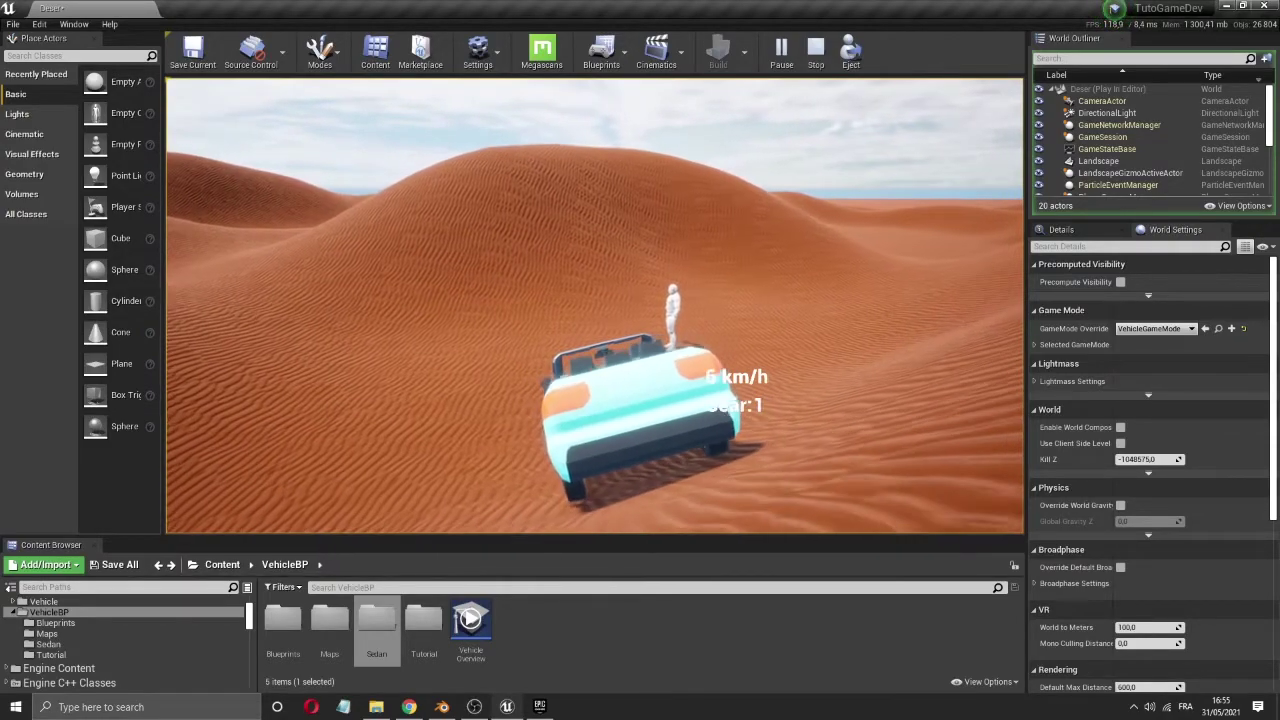
{"action": "key", "text": "w"}
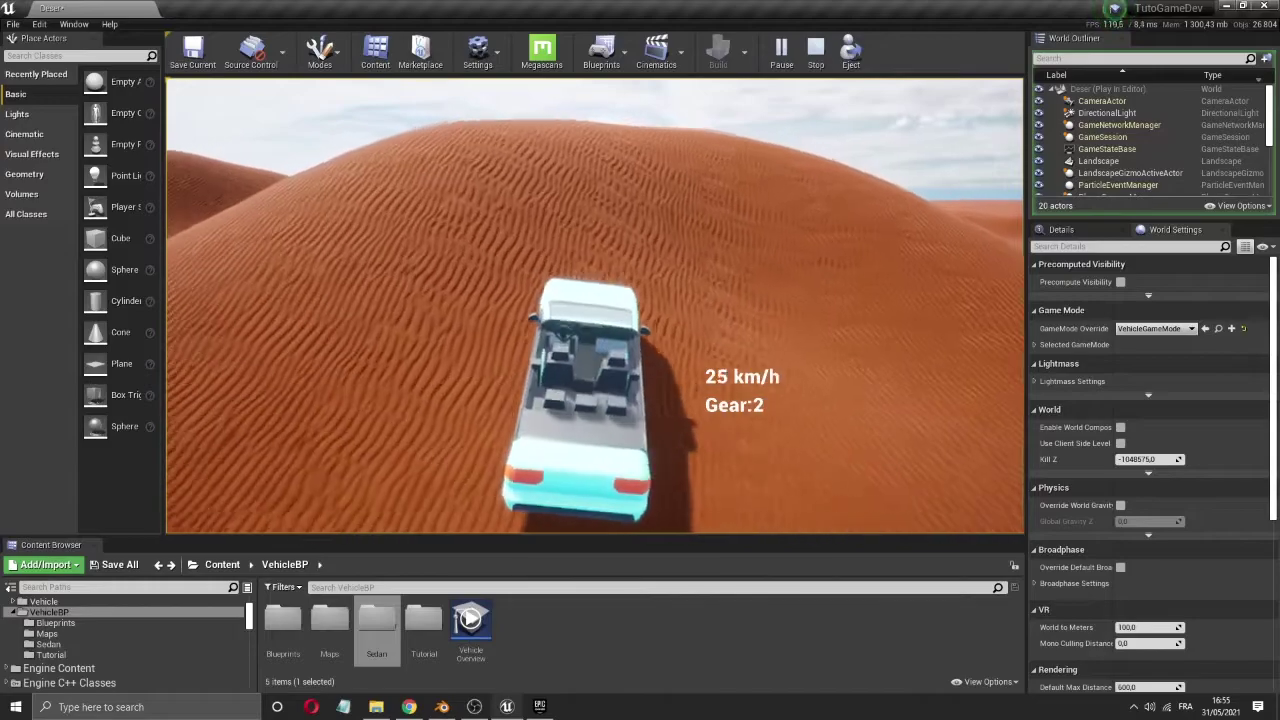
{"action": "key", "text": "w"}
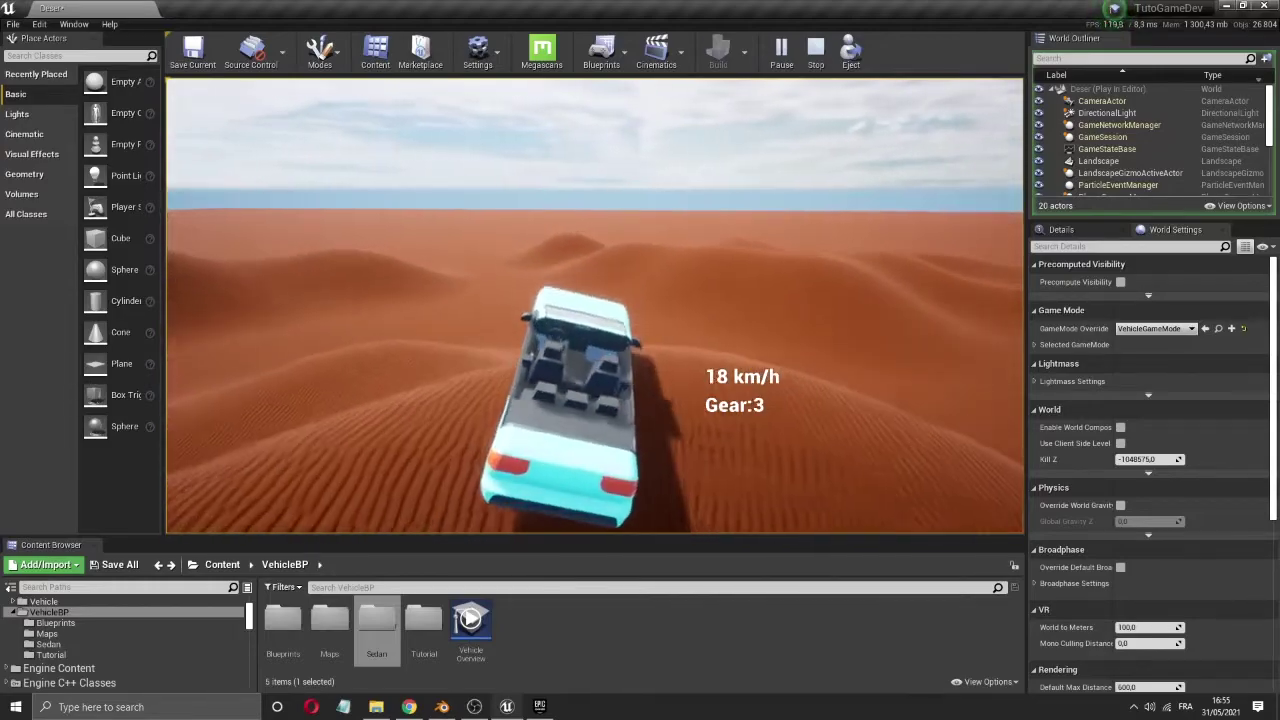
{"action": "key", "text": "w"}
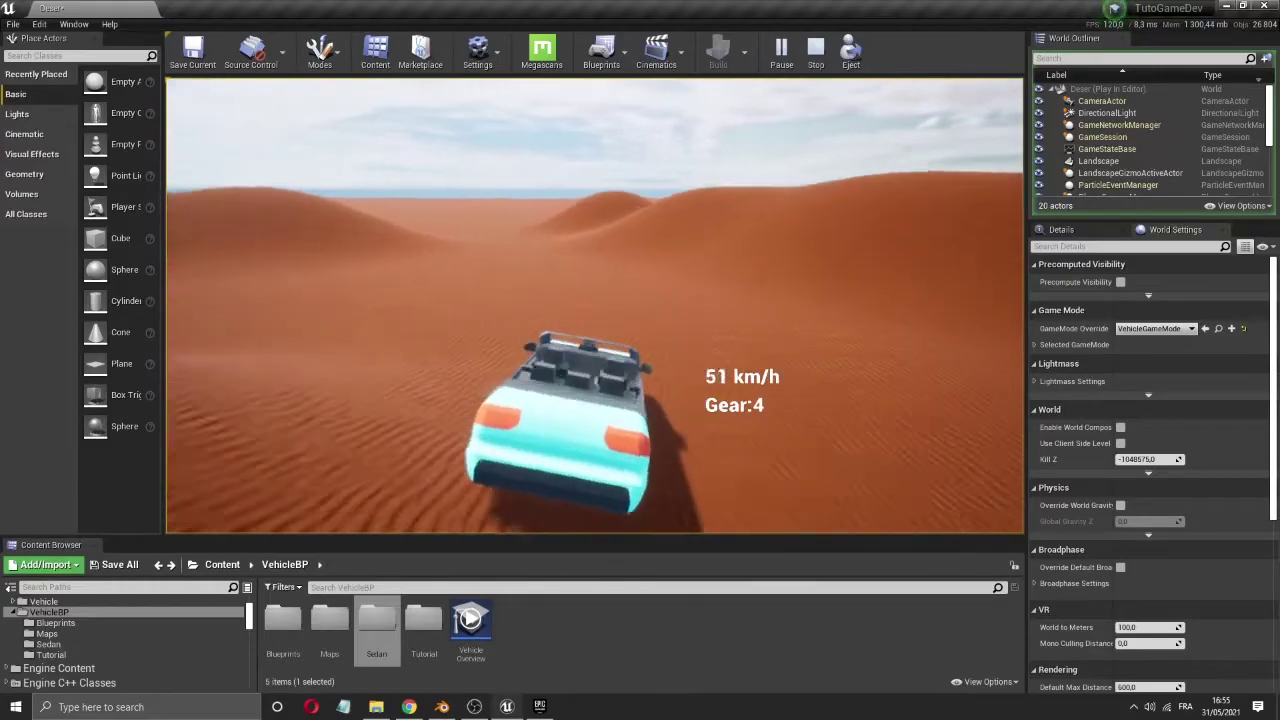
{"action": "key", "text": "d"}
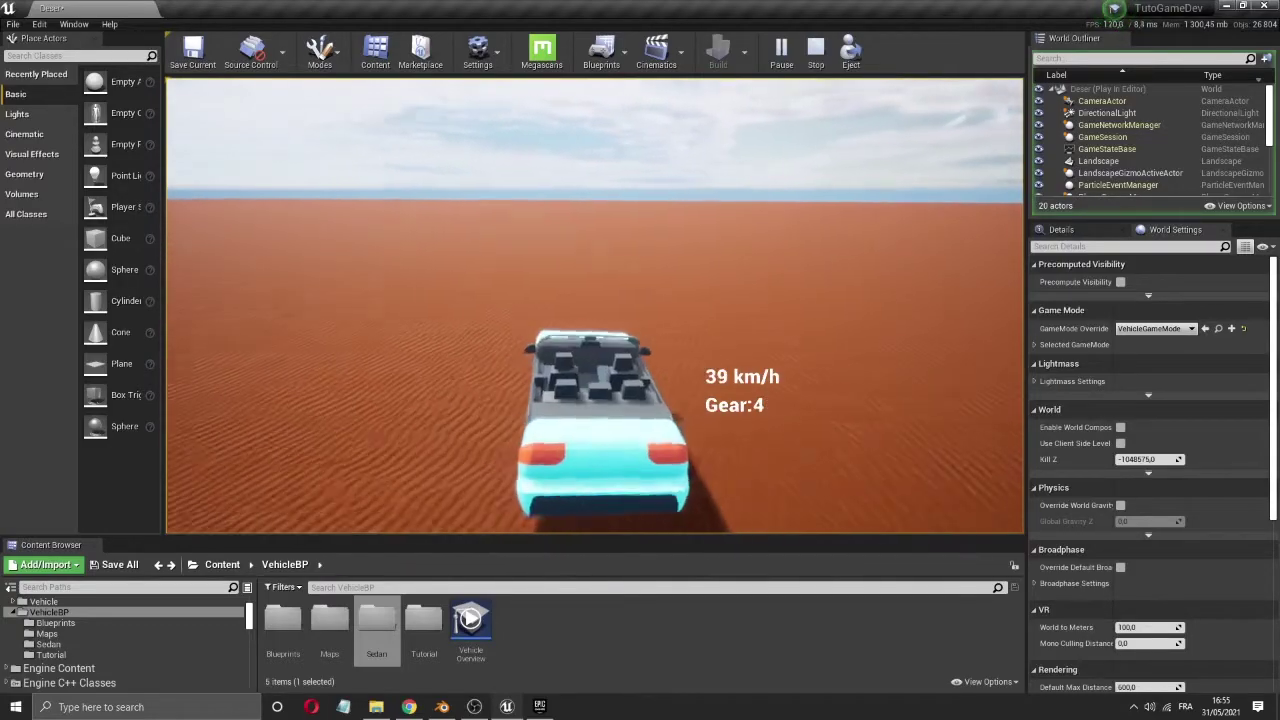
{"action": "key", "text": "w"}
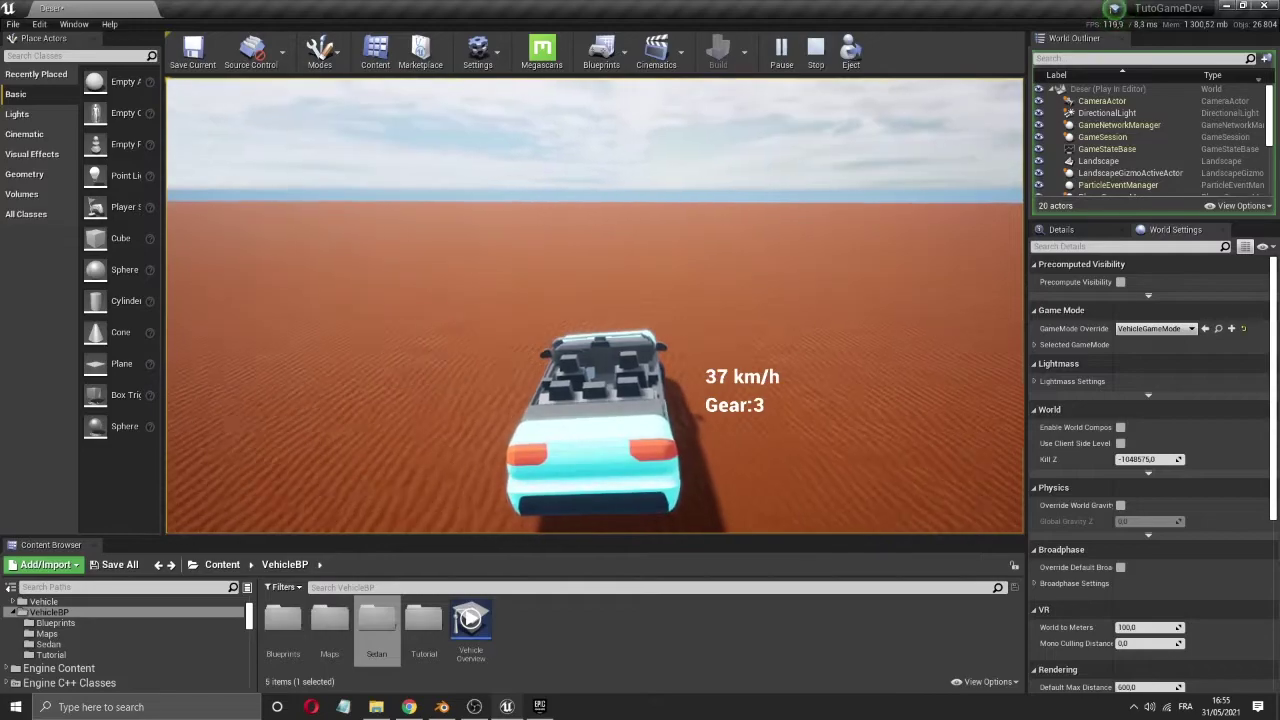
{"action": "key", "text": "s"}
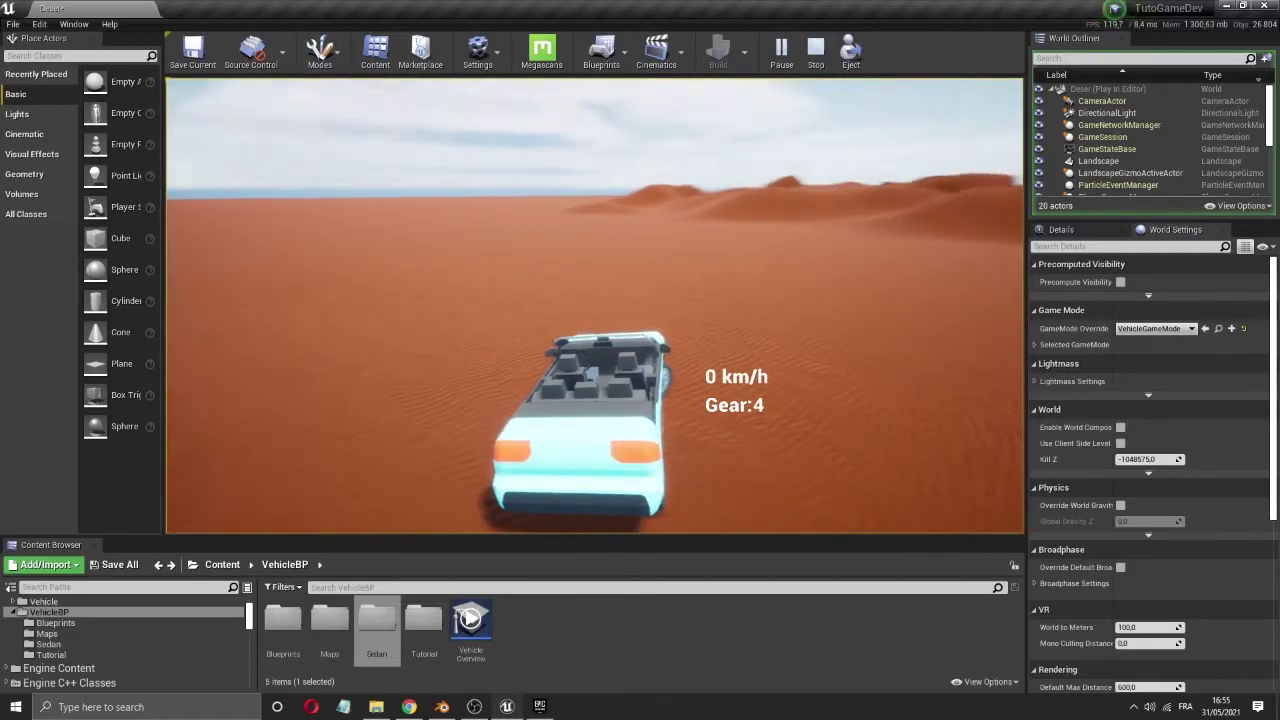
{"action": "key", "text": "w"}
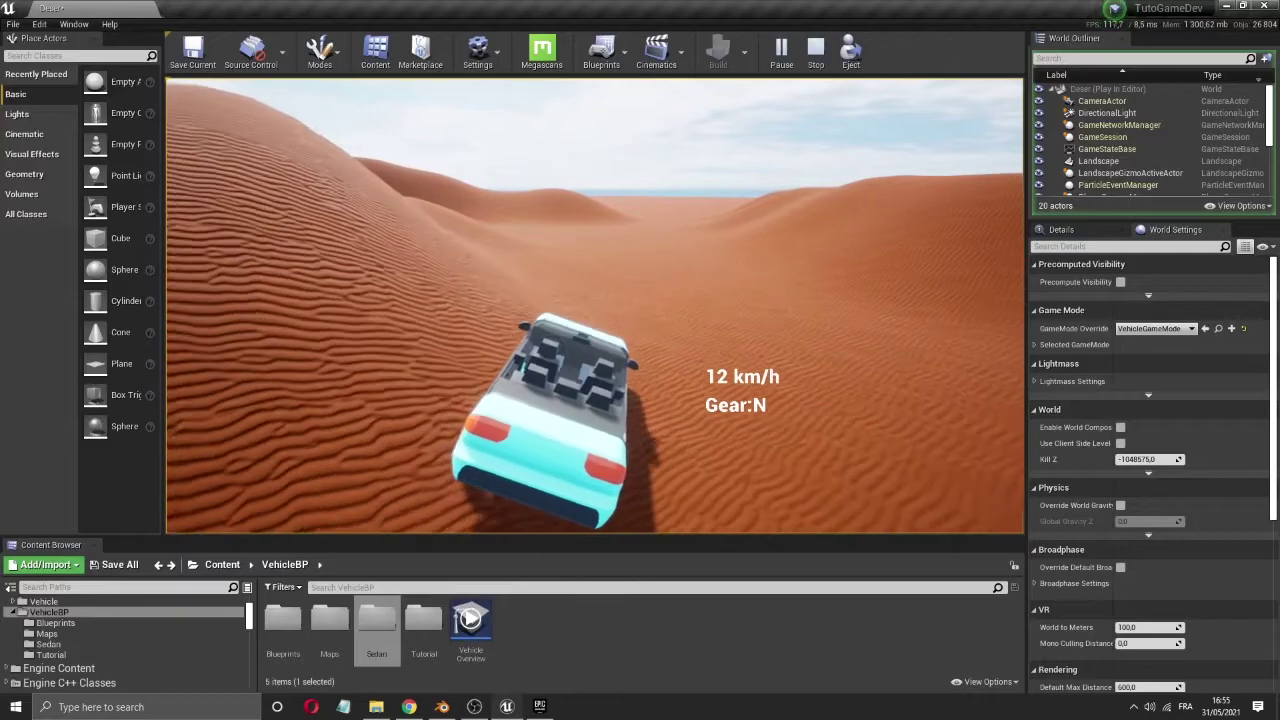
{"action": "key", "text": "Escape"}
- Set the viewport camera speed to 4 and try it by flying through the dunes
{"action": "right_click_drag", "start_coordinate": [529, 466], "coordinate": [529, 466]}
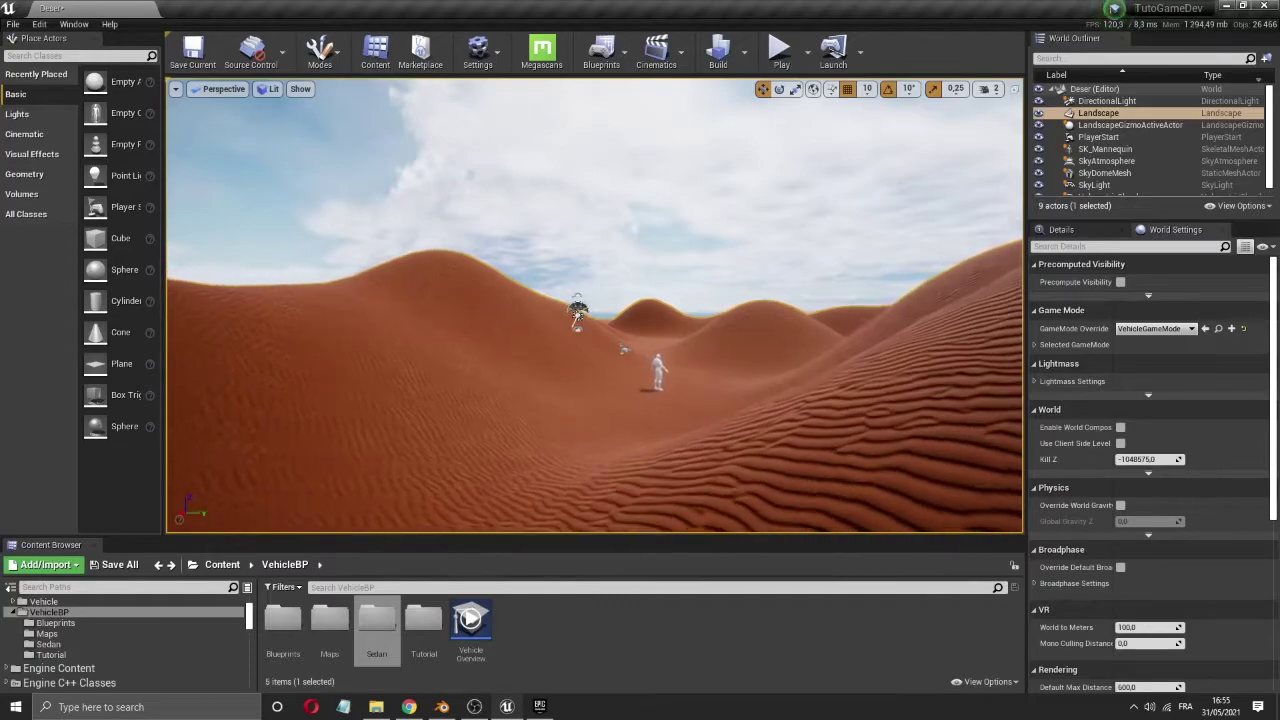
{"action": "right_click_drag", "start_coordinate": [735, 303], "coordinate": [735, 303]}
{"action": "right_click_drag", "start_coordinate": [722, 427], "coordinate": [722, 427]}
{"action": "left_click", "coordinate": [986, 88]}
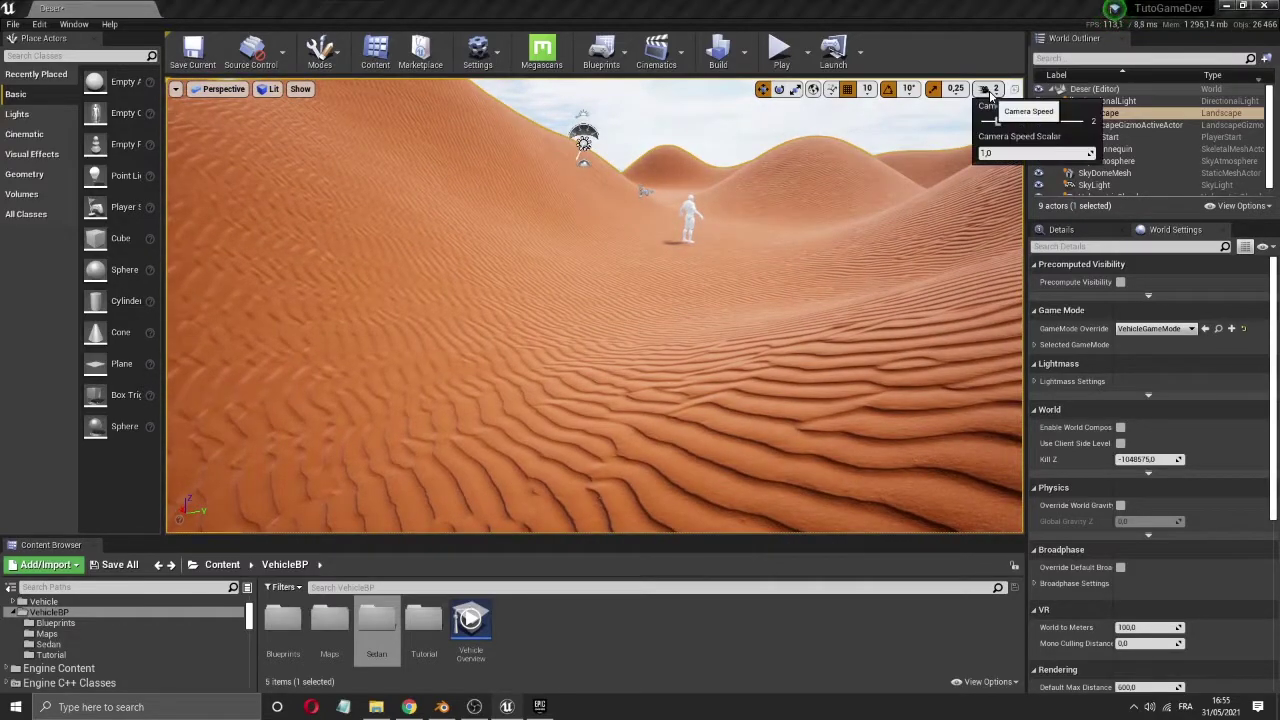
{"action": "right_click_drag", "start_coordinate": [779, 374], "coordinate": [981, 190]}
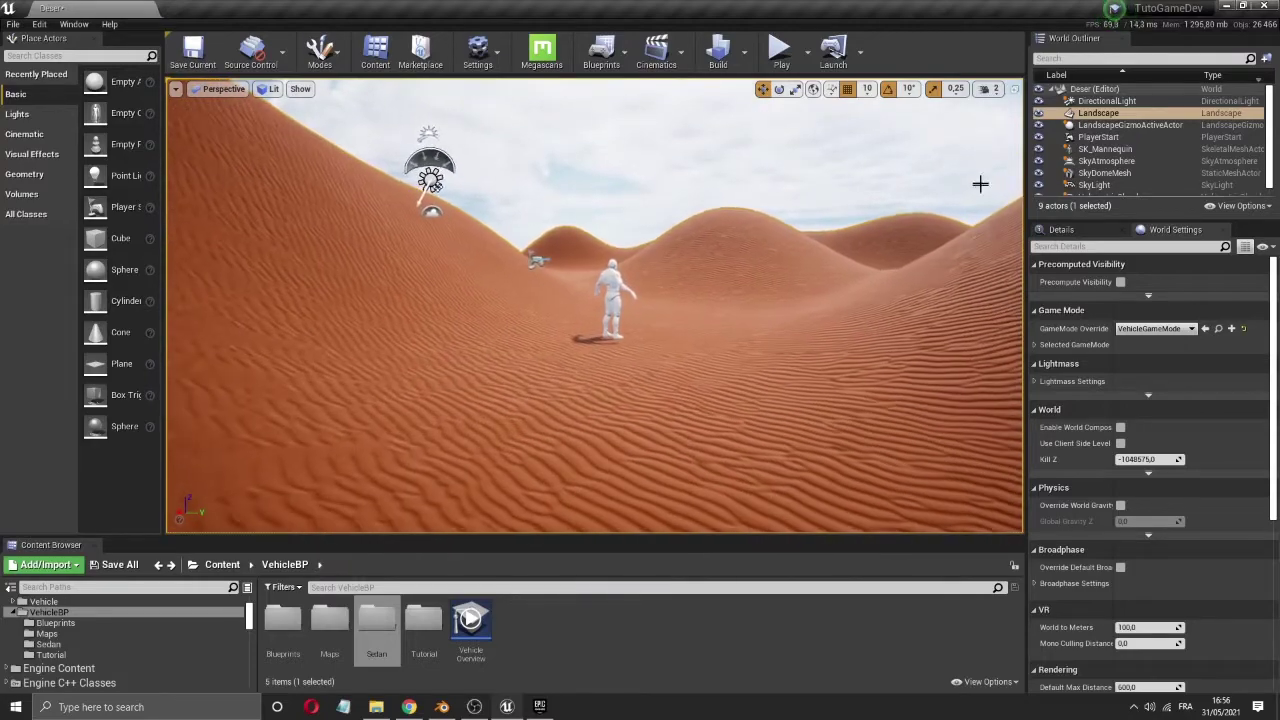
{"action": "left_click", "coordinate": [991, 92]}
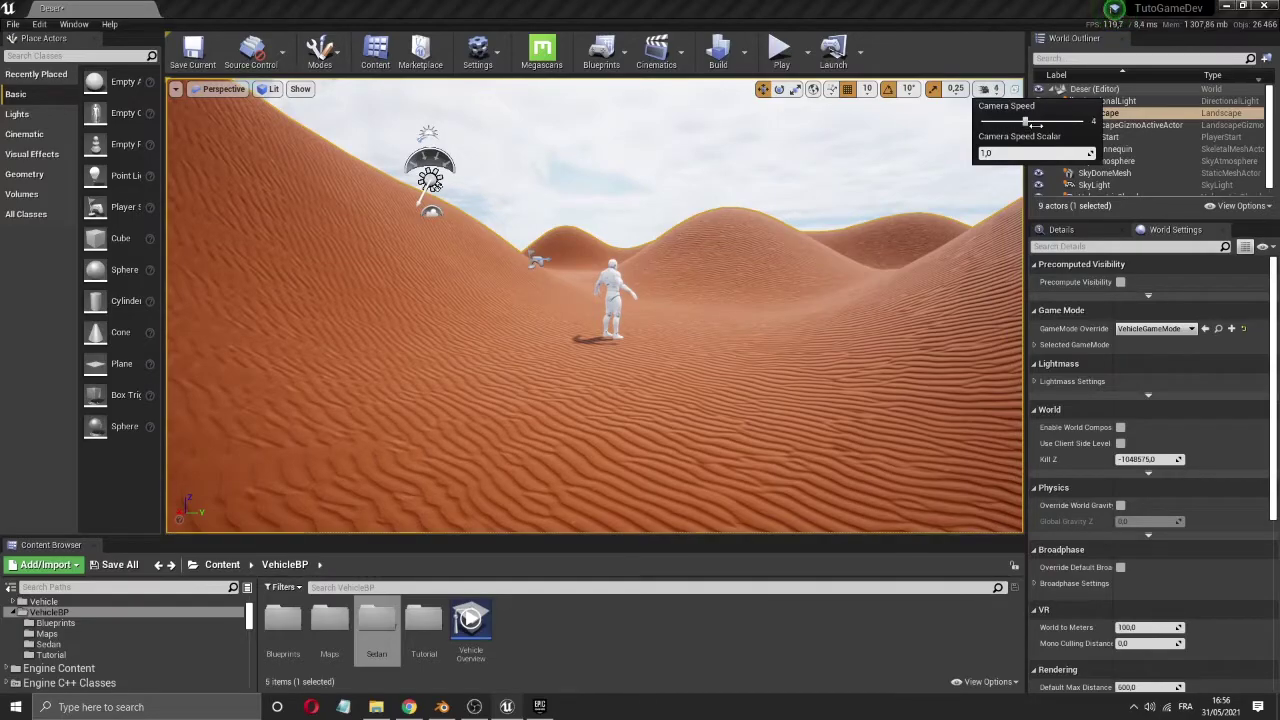
{"action": "right_click_drag", "start_coordinate": [764, 306], "coordinate": [770, 243]}
{"action": "key", "text": "w"}
{"action": "key", "text": "w"}
{"action": "key", "text": "s"}
{"action": "key", "text": "s"}
- Briefly play the level again to check the car's start position beside the mannequin, and end the play session
{"action": "left_click", "coordinate": [776, 52]}
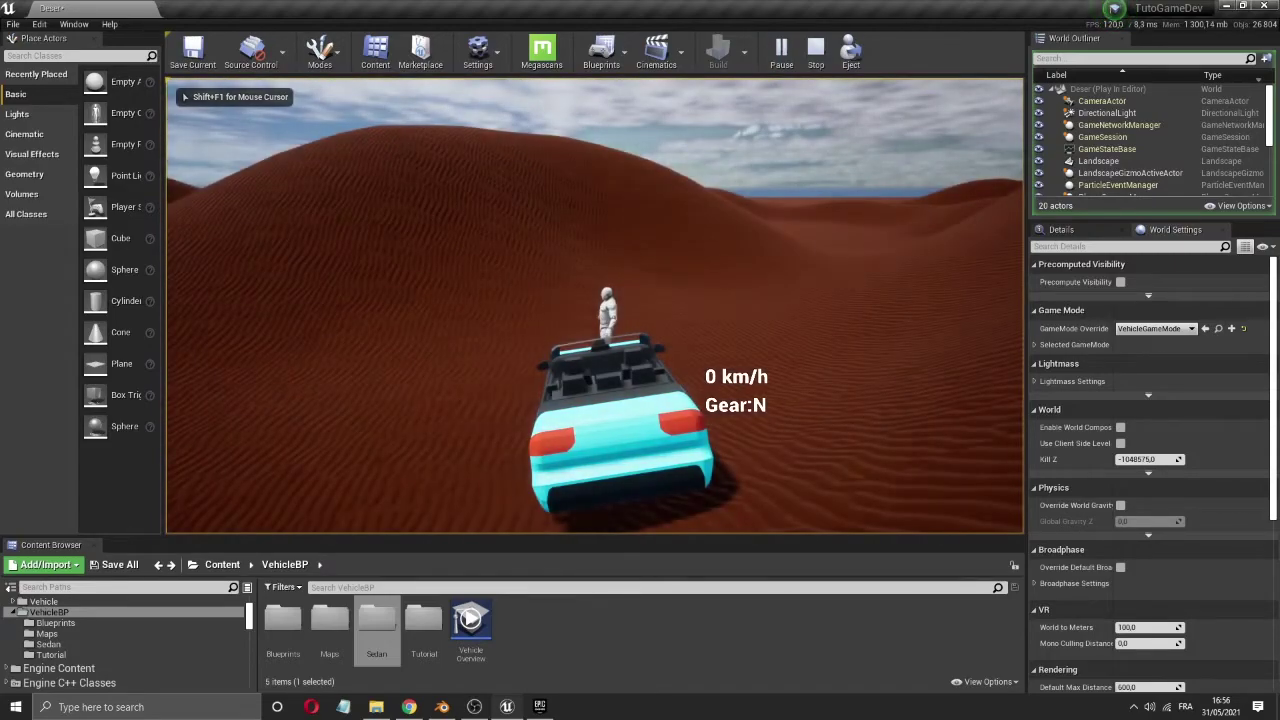
{"action": "key", "text": "Escape"}
{"action": "left_click_drag", "start_coordinate": [678, 327], "coordinate": [655, 300]}
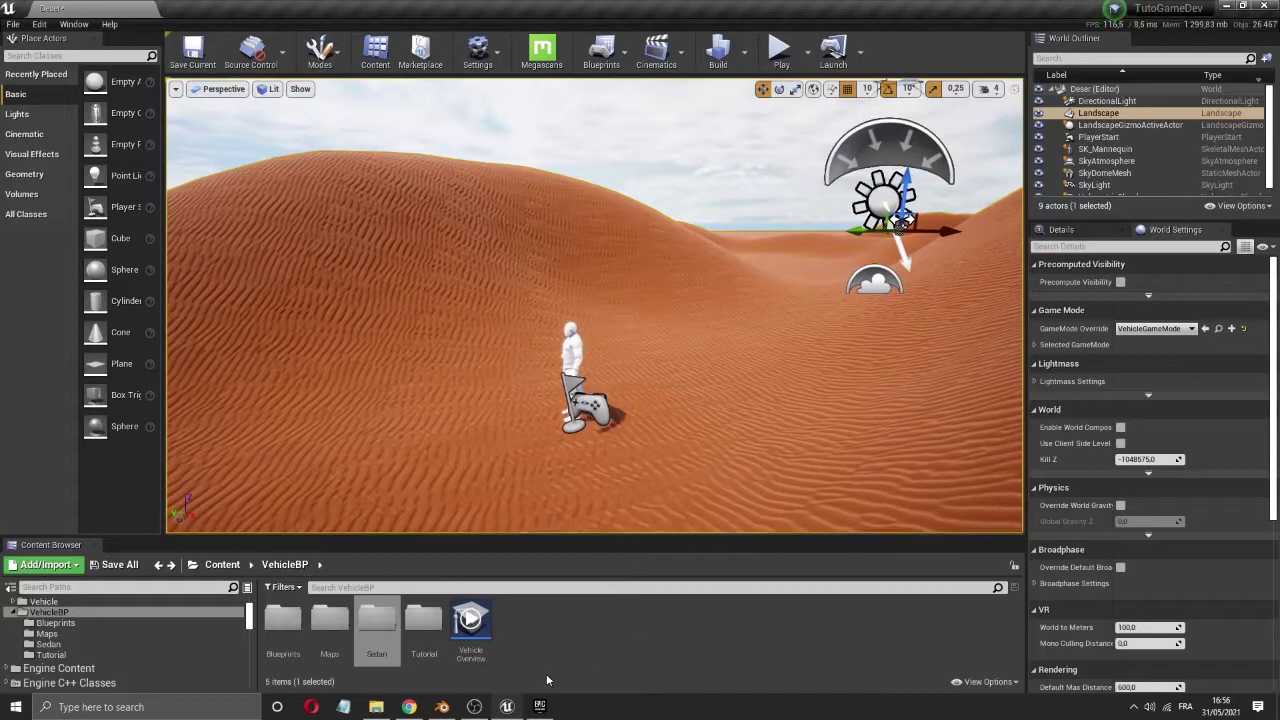
- Switch to the Sketchfab site in Google Chrome and open its 3D model search from the newsfeed
{"action": "mouse_move", "coordinate": [408, 708]}
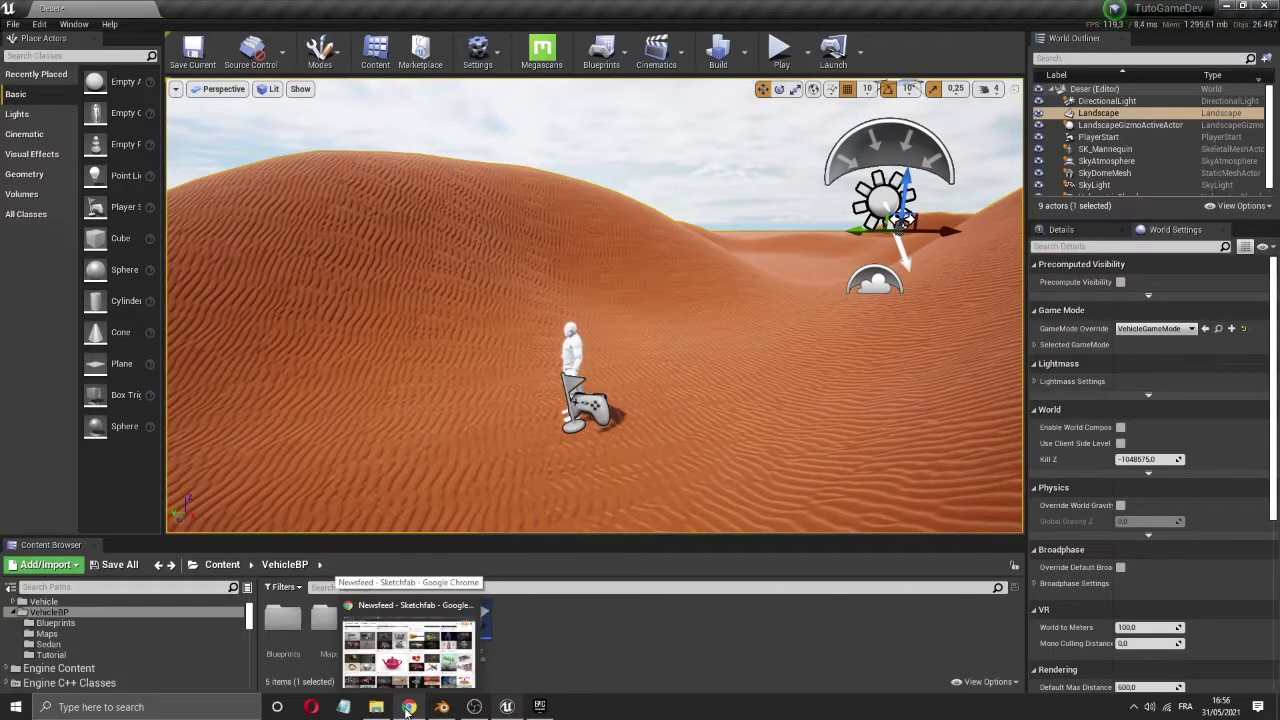
{"action": "left_click", "coordinate": [410, 612]}
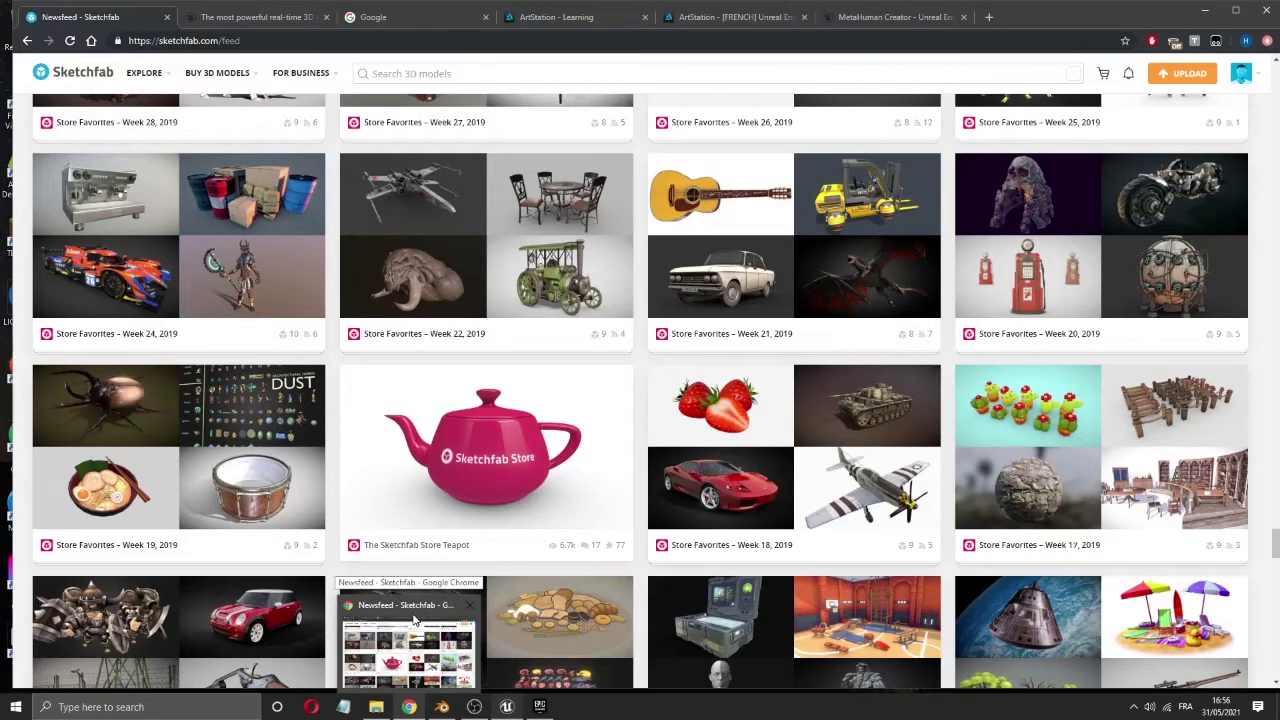
{"action": "left_click", "coordinate": [415, 620]}
{"action": "left_click", "coordinate": [416, 621]}
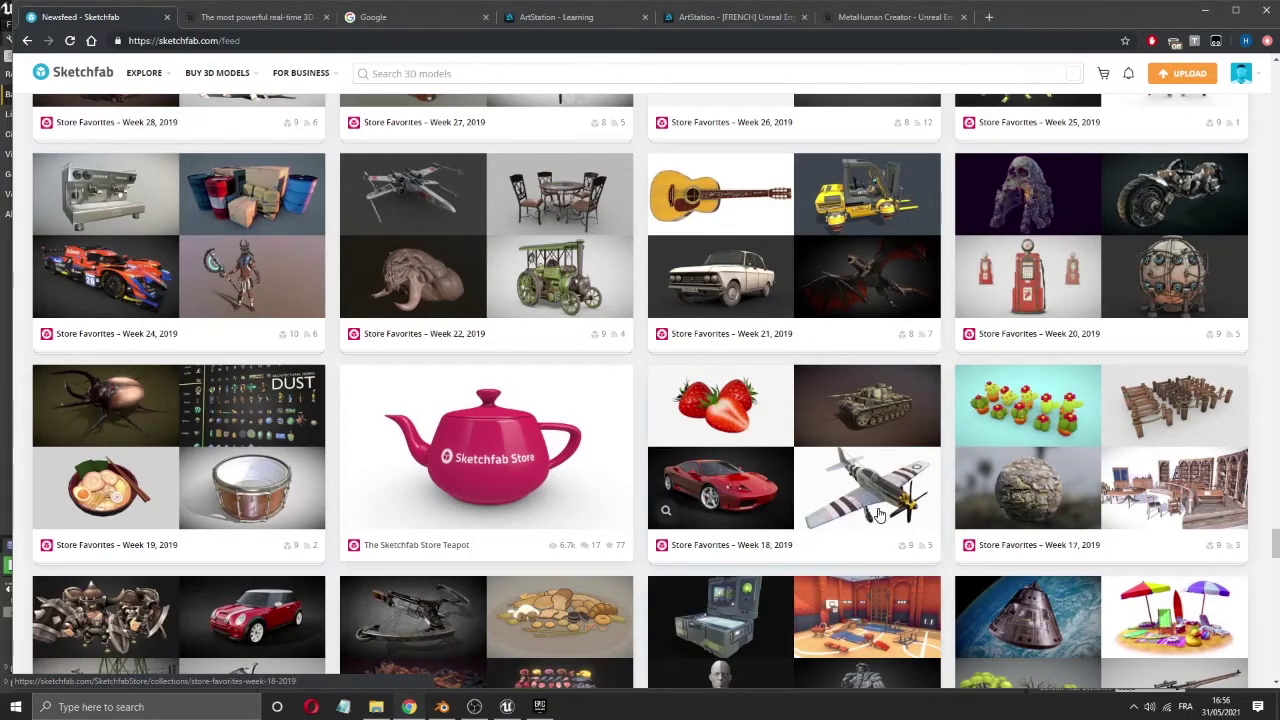
{"action": "scroll", "coordinate": [440, 543], "scroll_direction": "up", "scroll_amount": 20}
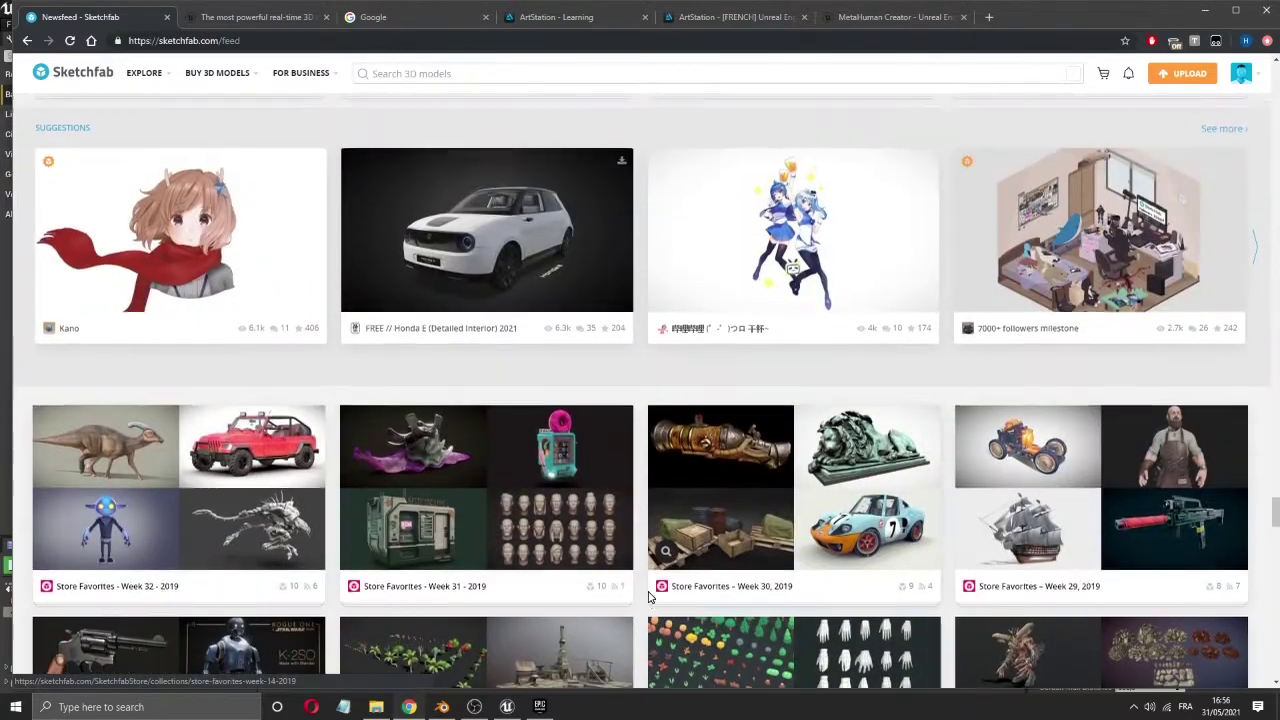
{"action": "scroll", "coordinate": [648, 597], "scroll_direction": "up", "scroll_amount": 20}
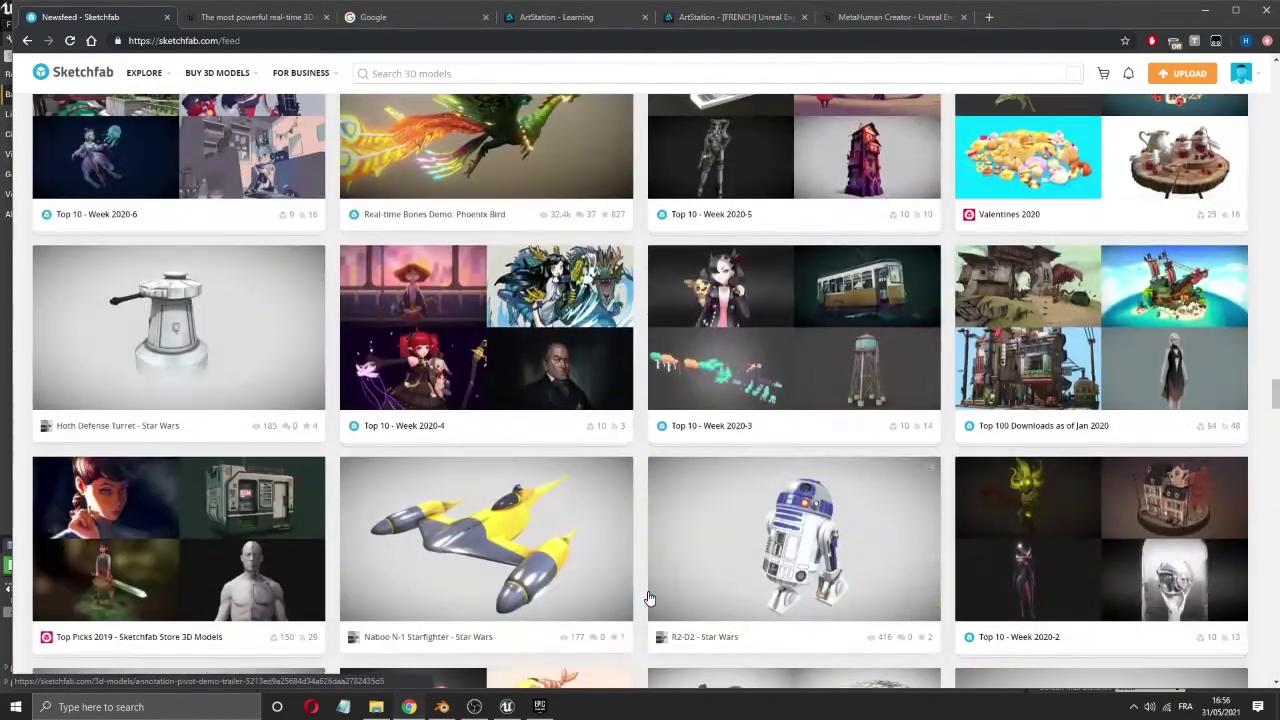
{"action": "scroll", "coordinate": [648, 597], "scroll_direction": "up", "scroll_amount": 20}
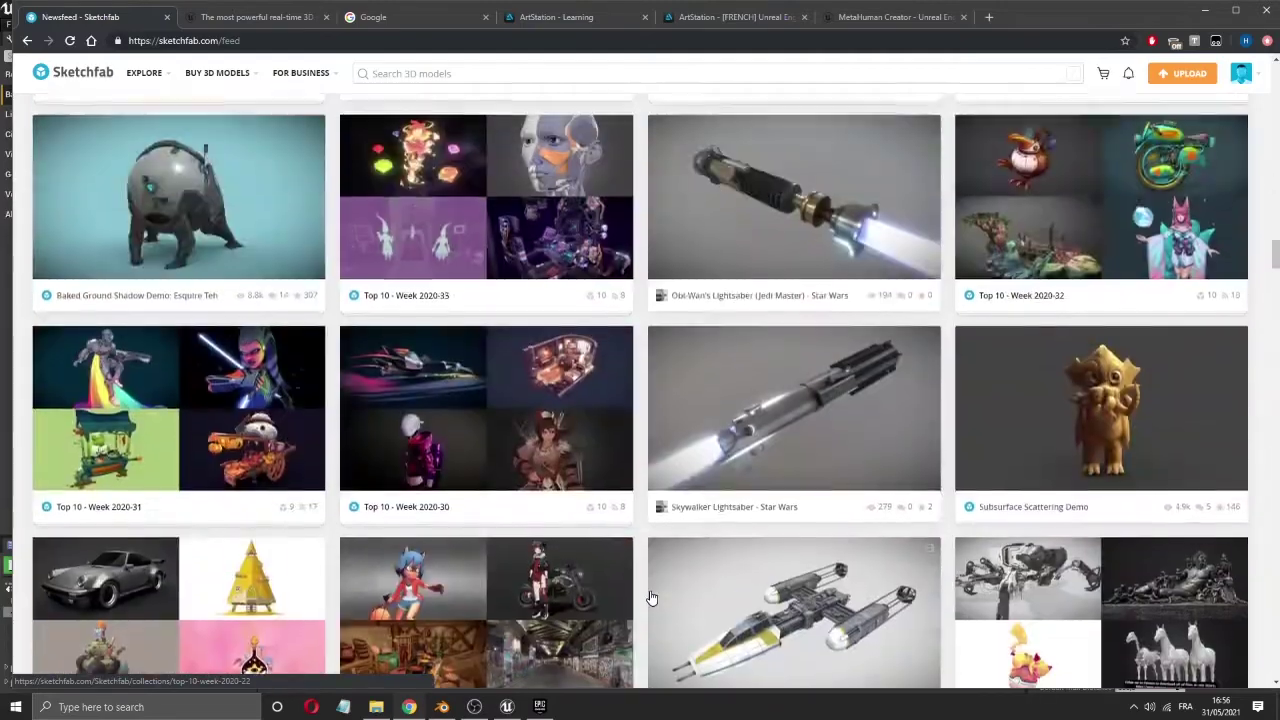
{"action": "scroll", "coordinate": [648, 597], "scroll_direction": "up", "scroll_amount": 20}
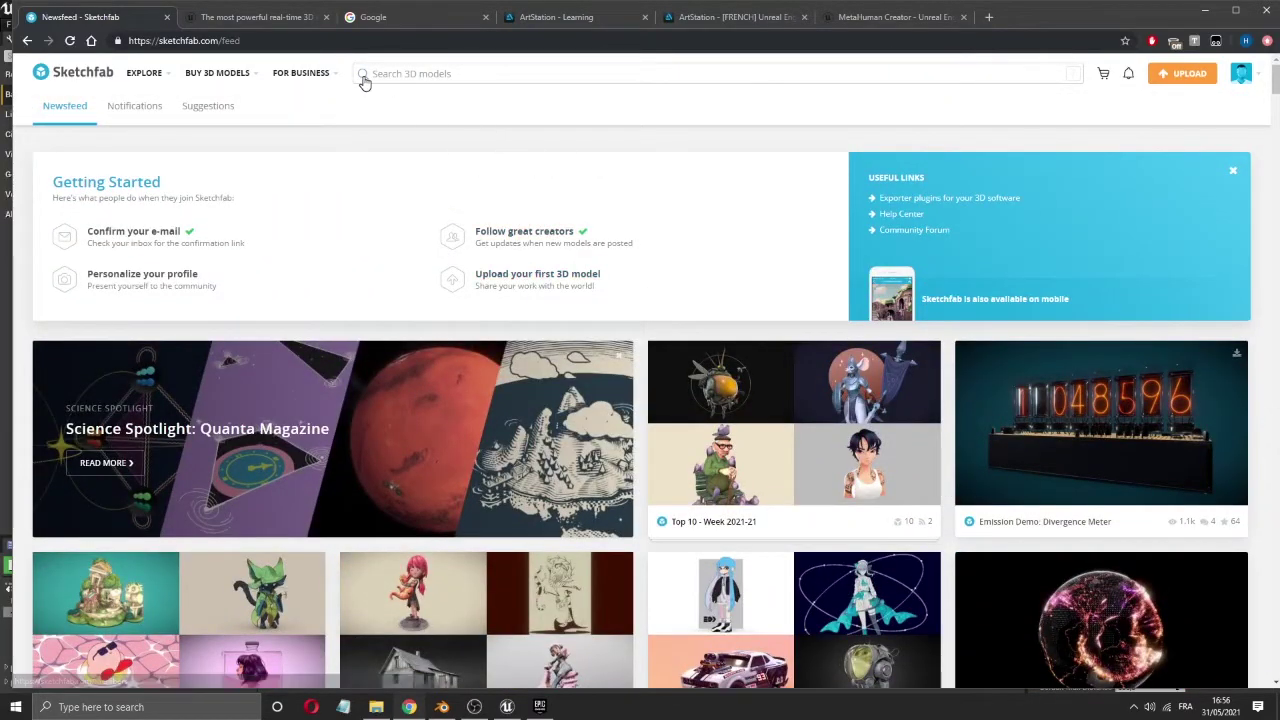
{"action": "left_click", "coordinate": [440, 73]}
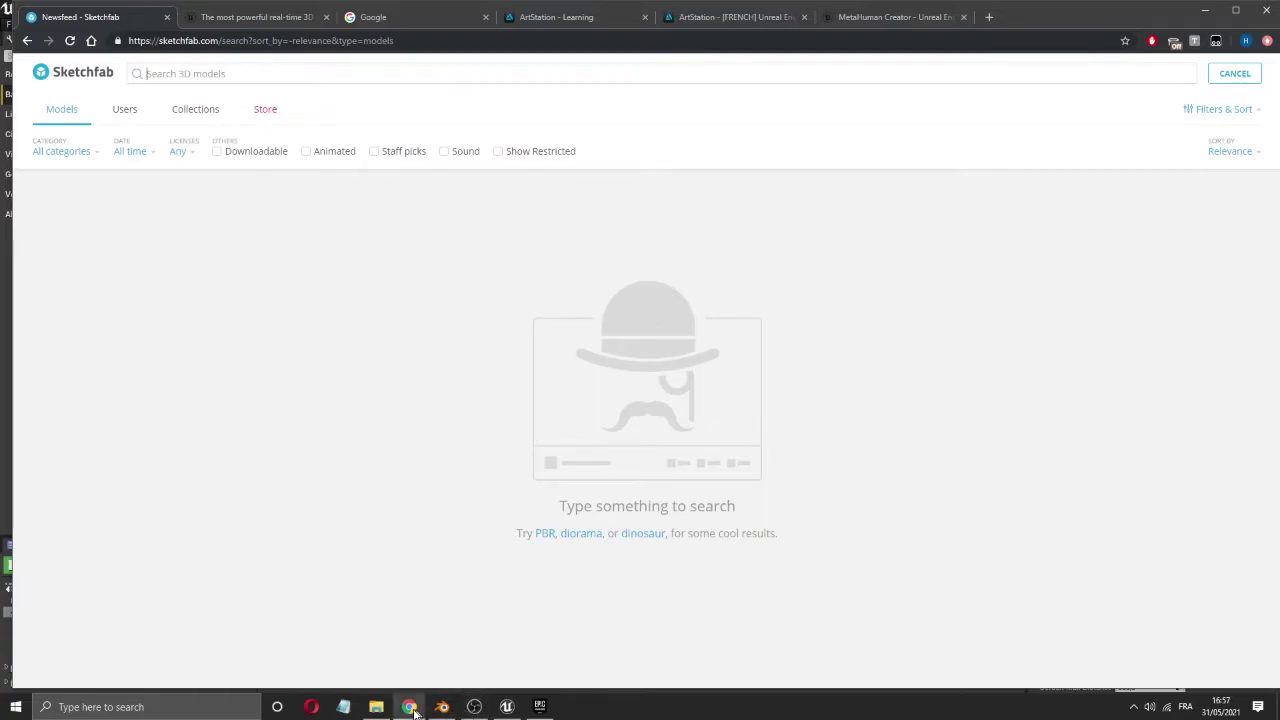
{"action": "mouse_move", "coordinate": [410, 713]}
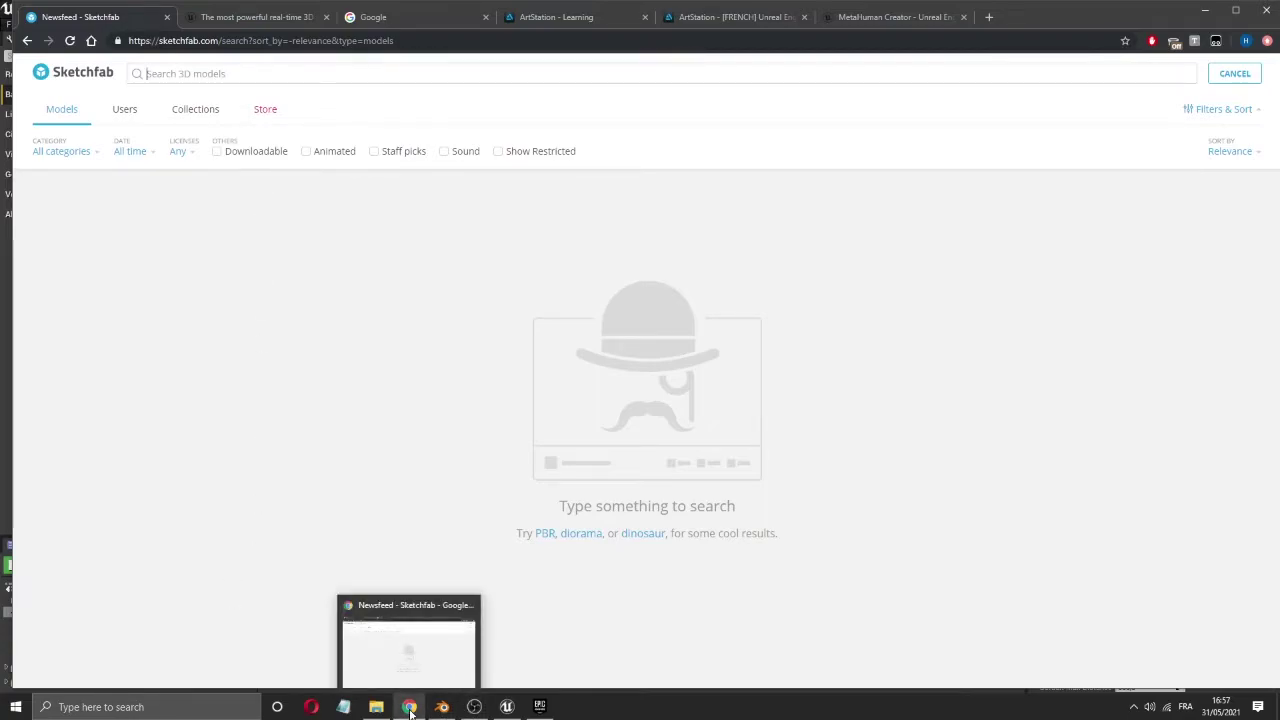
- Switch to Unreal Editor to look at the mannequin in the desert level, and return to Sketchfab in Google Chrome
{"action": "left_click", "coordinate": [507, 707]}
{"action": "right_click_drag", "start_coordinate": [671, 421], "coordinate": [680, 450]}
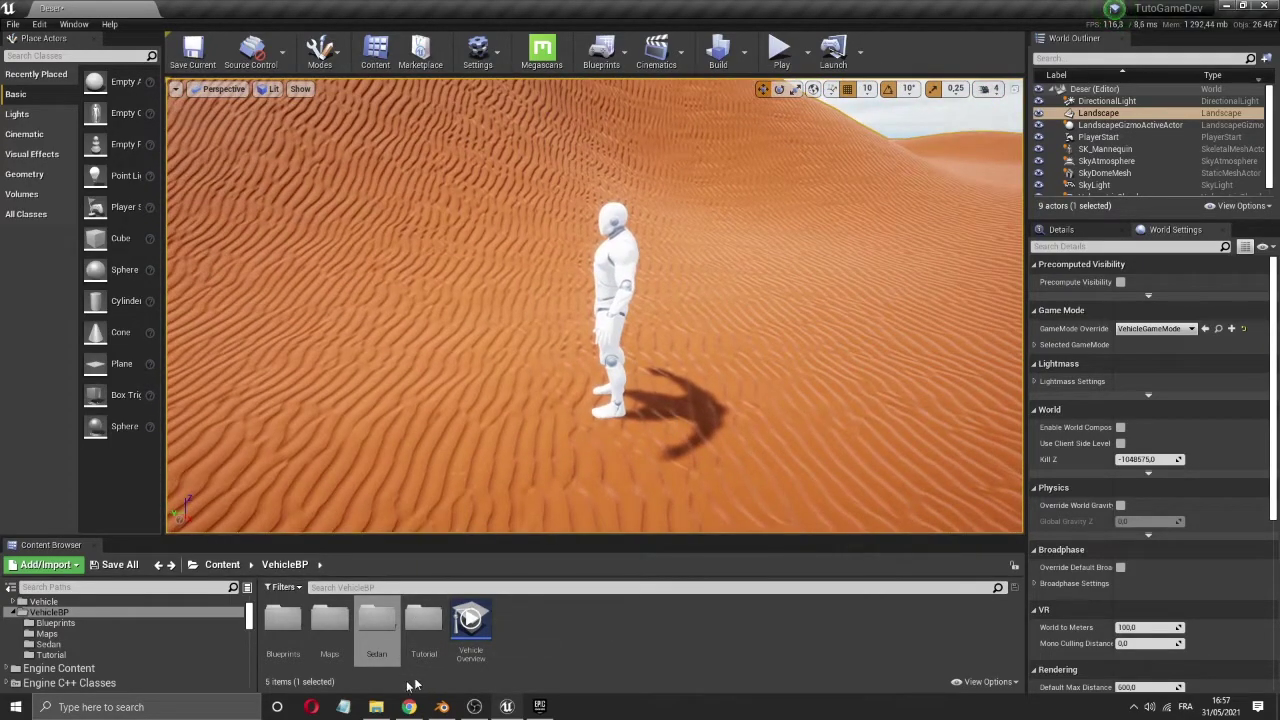
{"action": "left_click", "coordinate": [412, 707]}
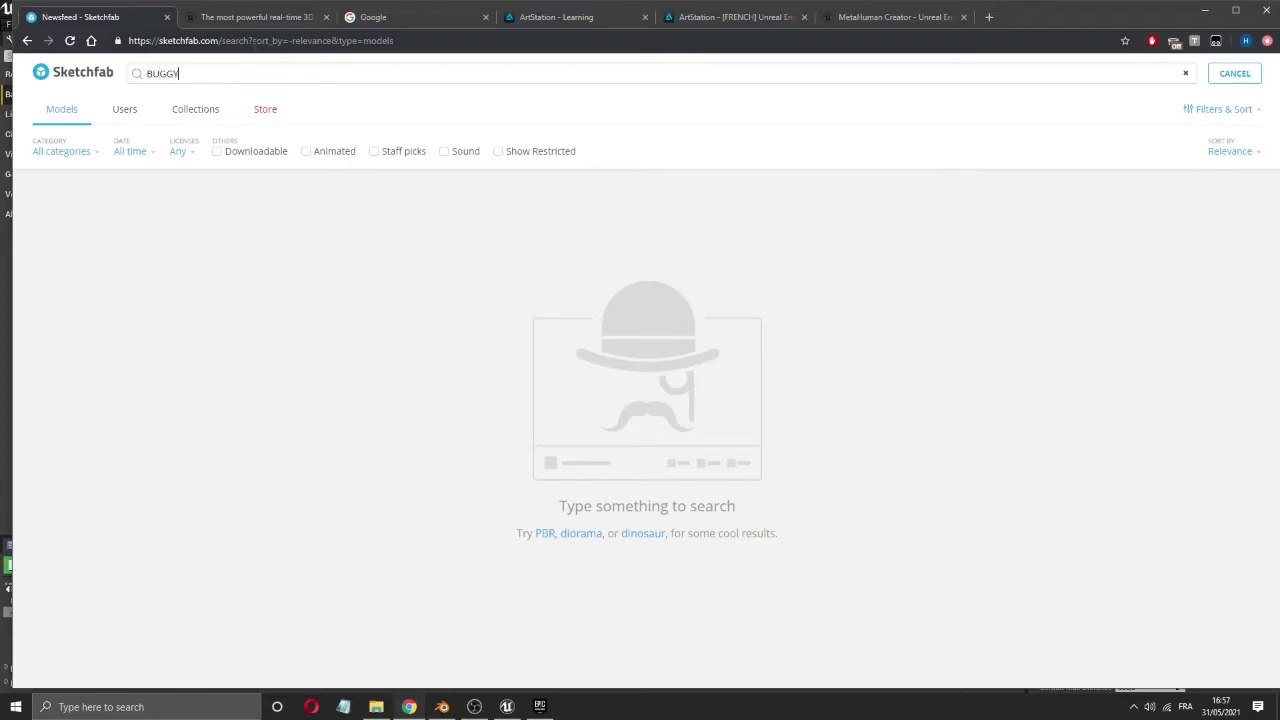
- Search Sketchfab for BUGGY, limited to downloadable models, and inspect the Buggy PBR model in the 3D viewer
{"action": "key", "text": "Return"}
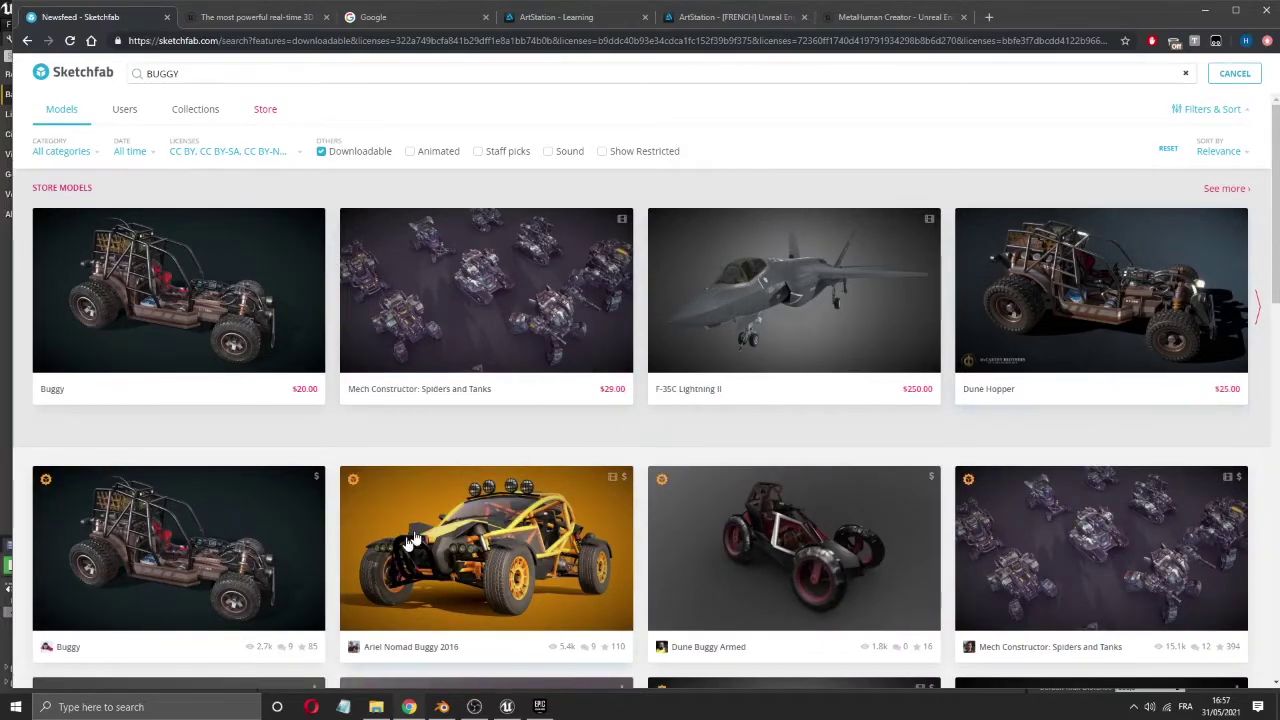
{"action": "scroll", "coordinate": [533, 451], "scroll_direction": "down", "scroll_amount": 5}
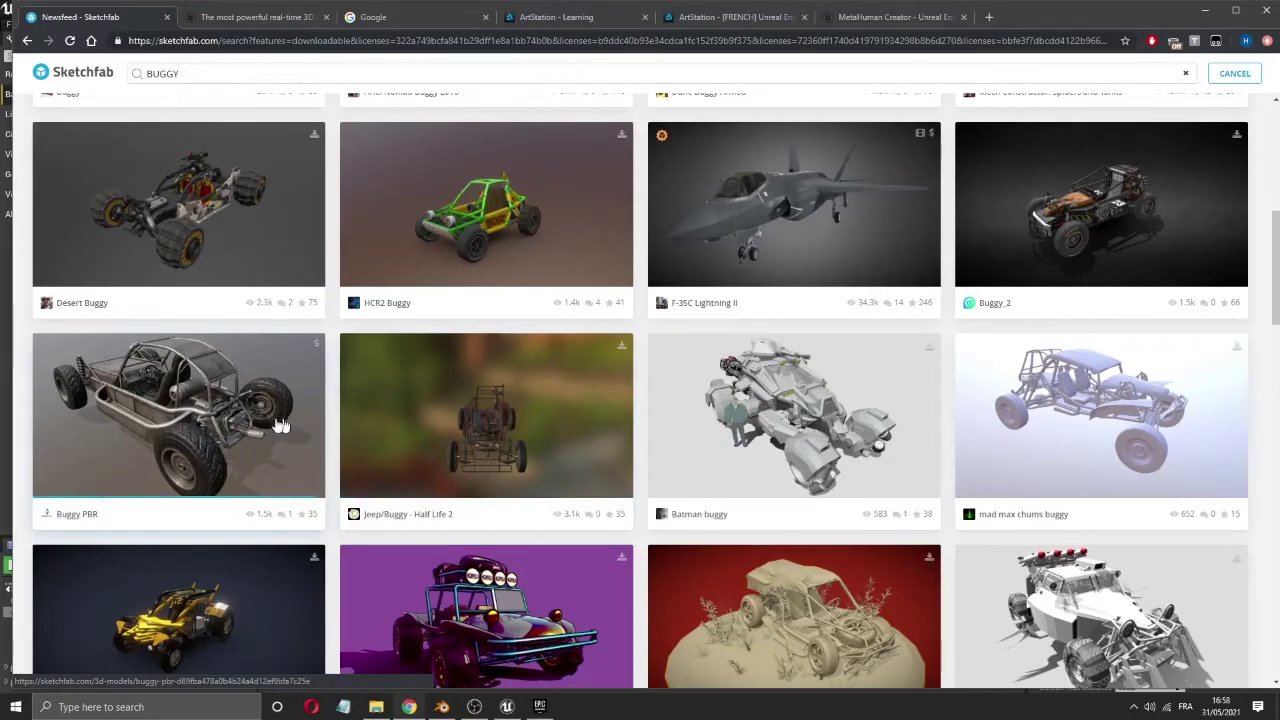
{"action": "left_click", "coordinate": [208, 413]}
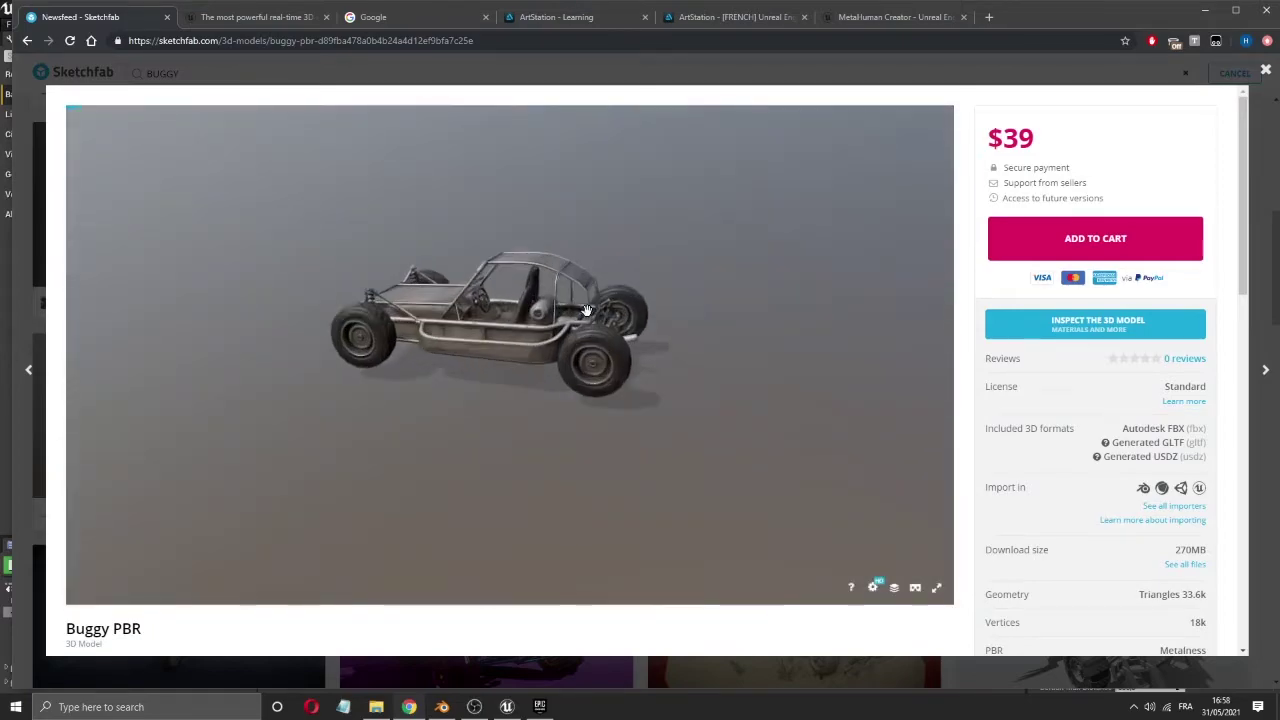
{"action": "left_click_drag", "start_coordinate": [630, 240], "coordinate": [523, 309]}
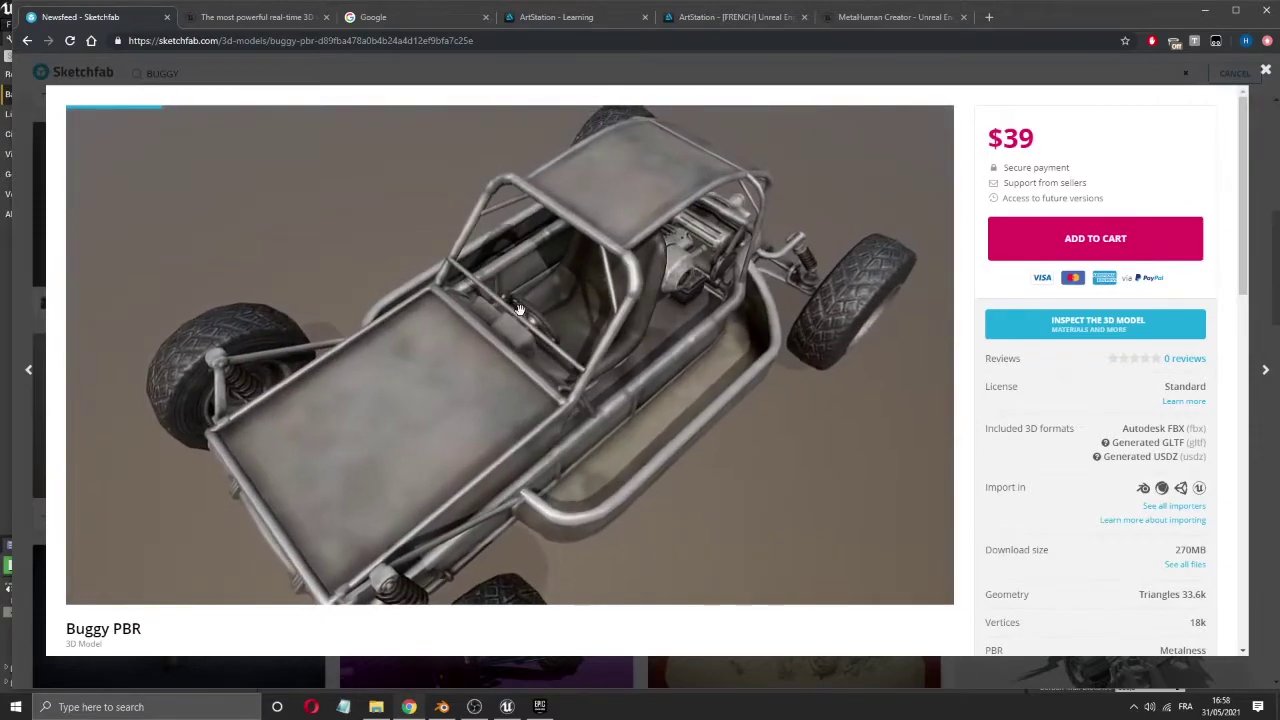
{"action": "left_click", "coordinate": [1267, 73]}
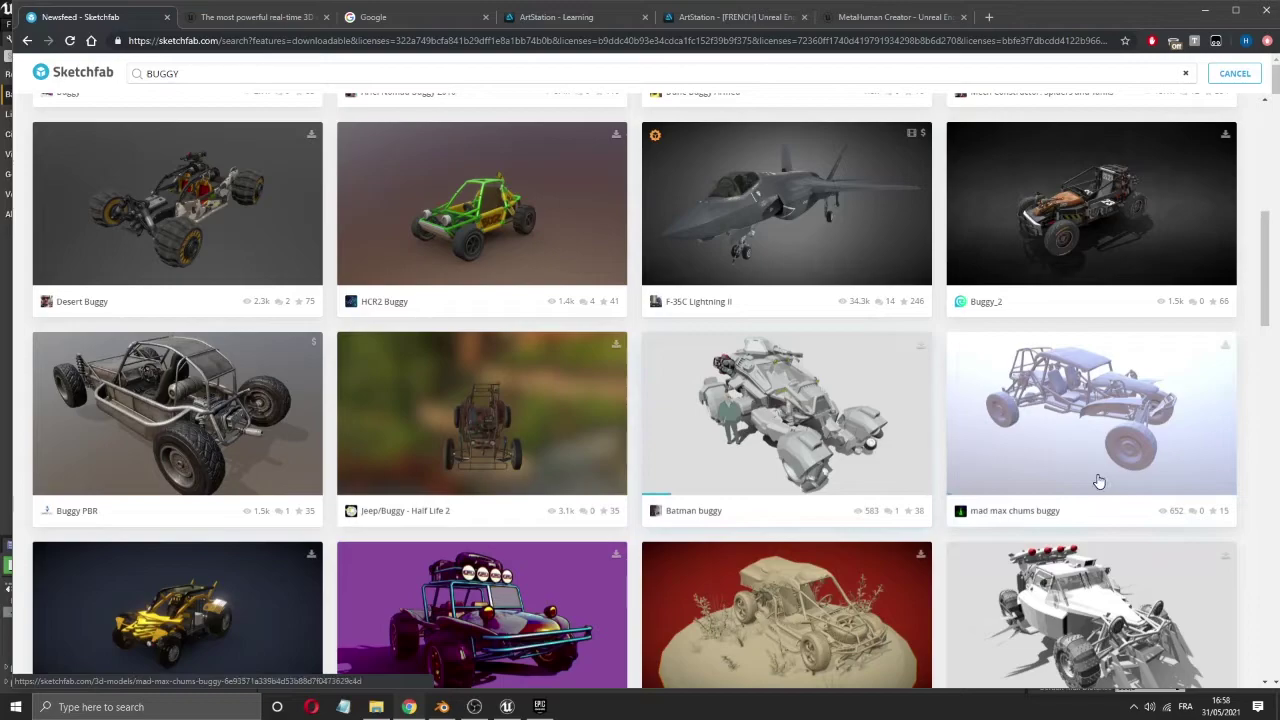
- Open the Buggy_2 model from the results, orbit around it in the 3D viewer, and close it
{"action": "left_click", "coordinate": [1064, 197]}
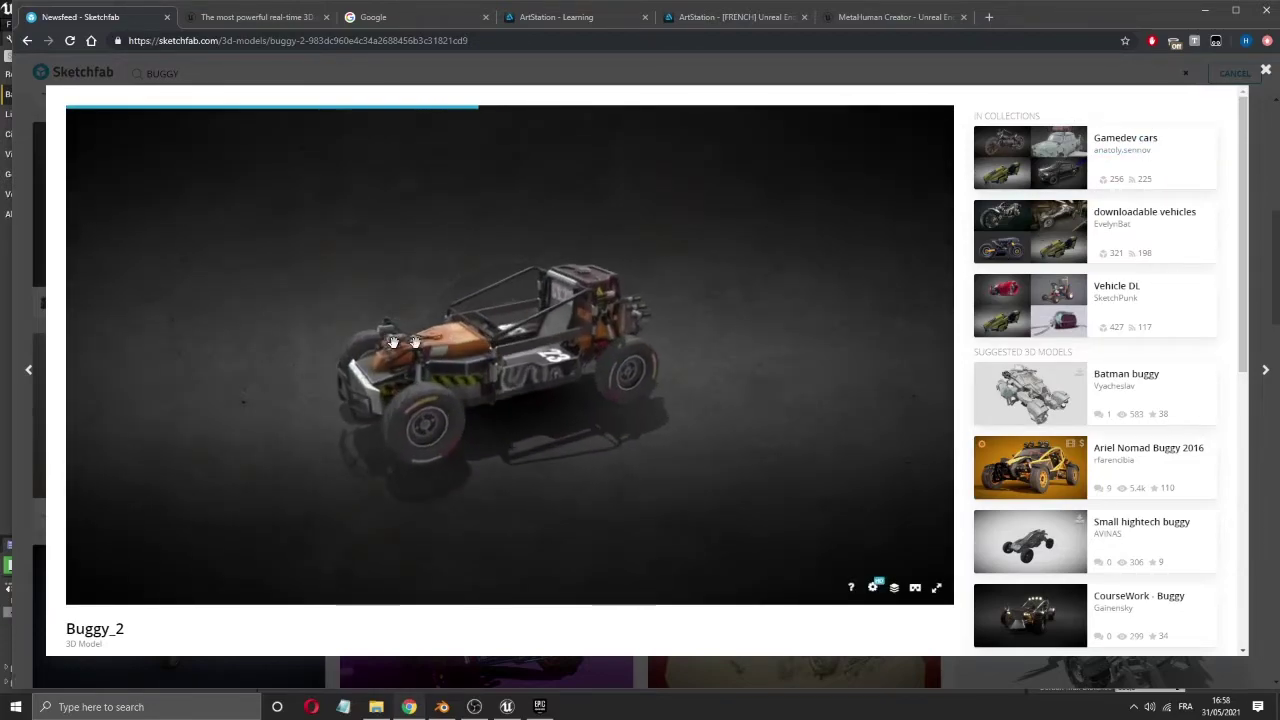
{"action": "mouse_move", "coordinate": [393, 342]}
{"action": "left_mouse_down"}
{"action": "mouse_move", "coordinate": [628, 324]}
{"action": "mouse_move", "coordinate": [760, 291]}
{"action": "mouse_move", "coordinate": [826, 321]}
{"action": "mouse_move", "coordinate": [751, 311]}
{"action": "mouse_move", "coordinate": [770, 298]}
{"action": "left_mouse_up"}
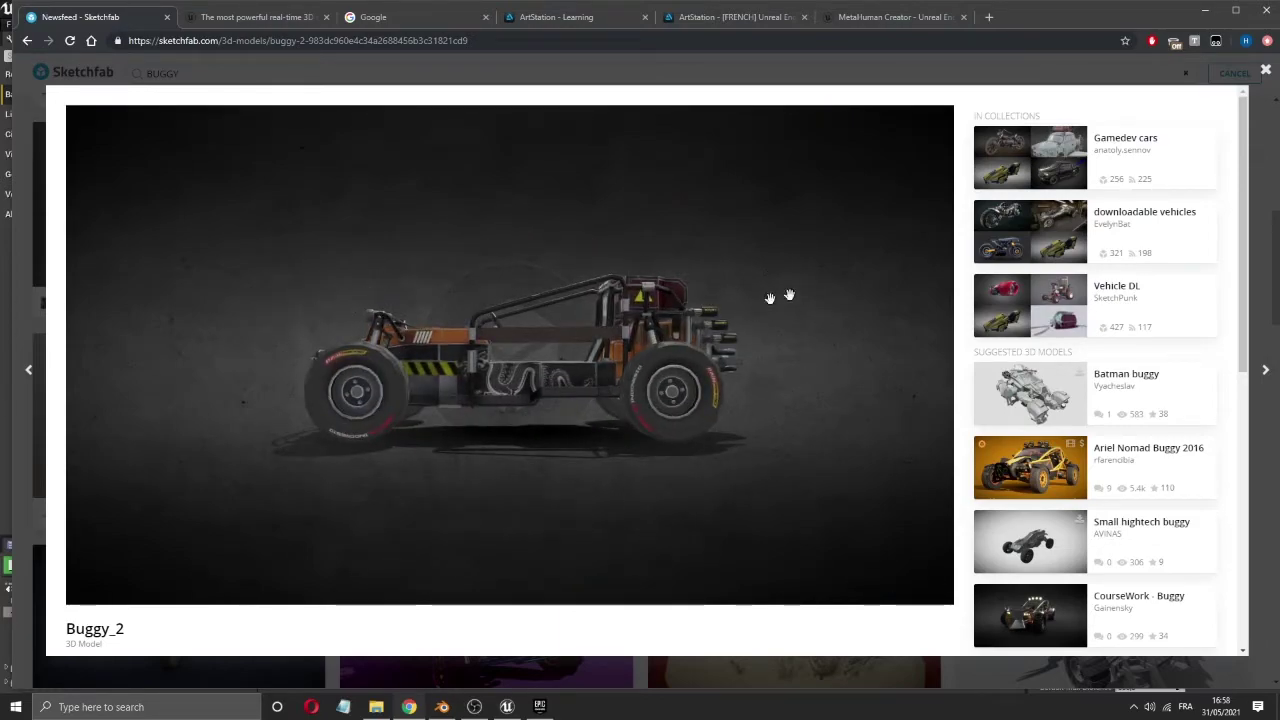
{"action": "left_click", "coordinate": [1264, 72]}
- Open the Yellow Dune Buggy model from the results, examine it in the 3D viewer, and close it
{"action": "scroll", "coordinate": [780, 429], "scroll_direction": "down", "scroll_amount": 3}
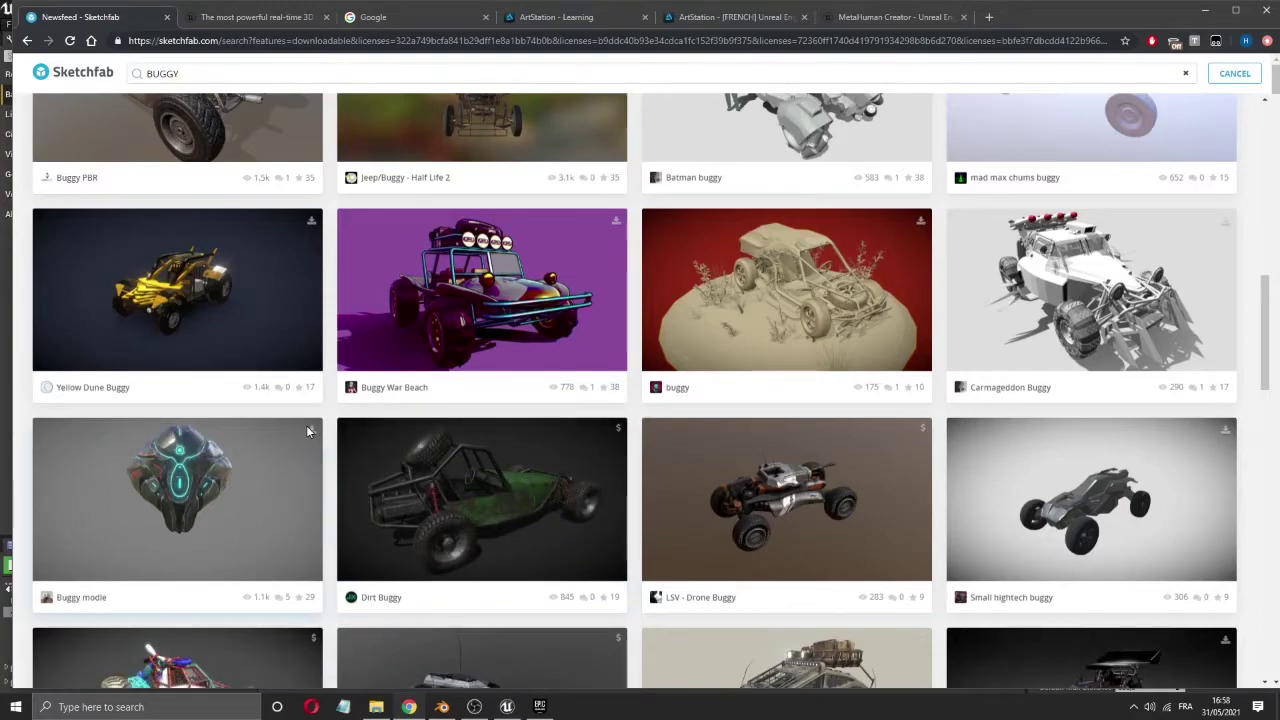
{"action": "left_click", "coordinate": [199, 302]}
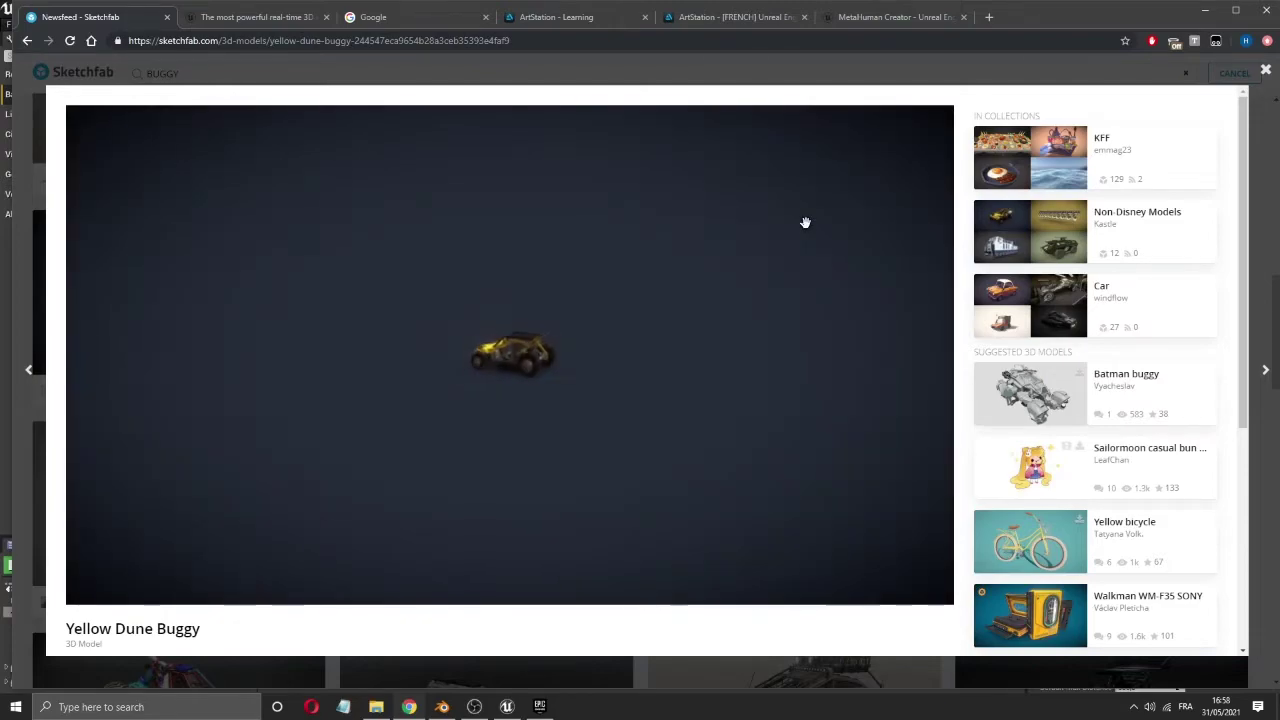
{"action": "left_click_drag", "start_coordinate": [395, 395], "coordinate": [966, 306]}
{"action": "left_click", "coordinate": [1264, 75]}
- Look through more of the buggy results, and search for WILLIS and browse the models listed
{"action": "scroll", "coordinate": [755, 443], "scroll_direction": "down", "scroll_amount": 5}
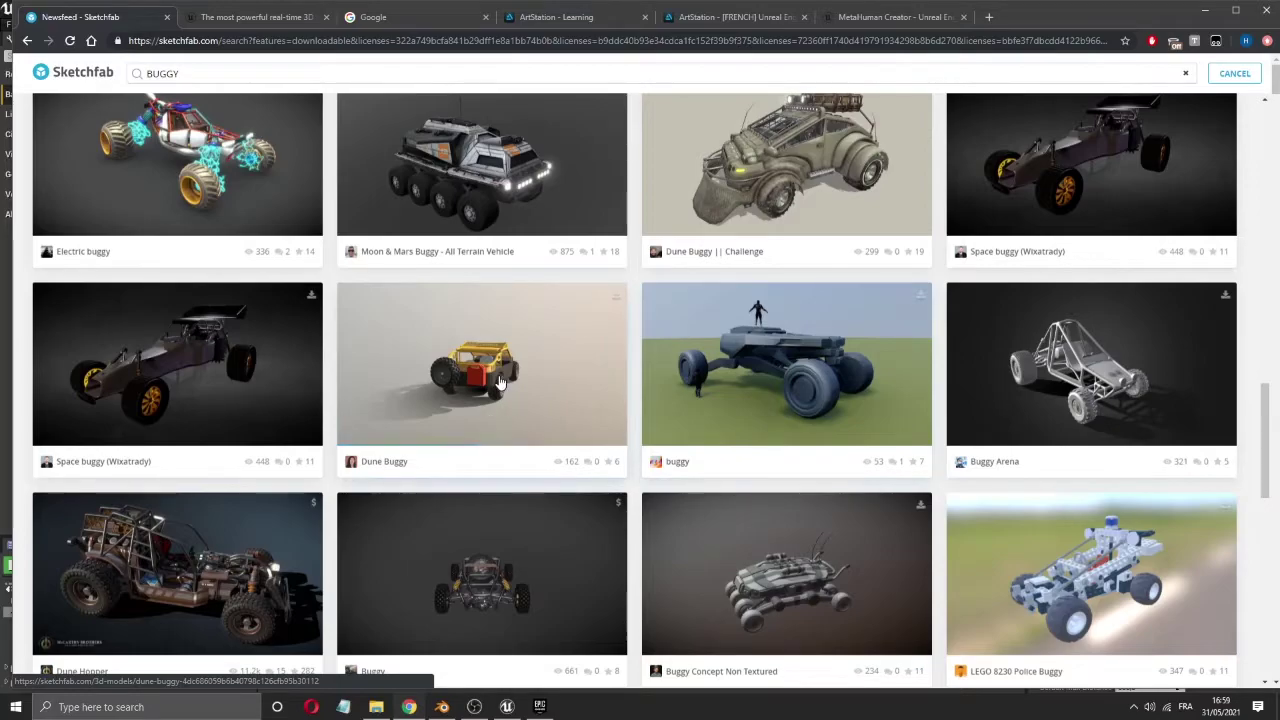
{"action": "scroll", "coordinate": [500, 383], "scroll_direction": "up", "scroll_amount": 8}
{"action": "left_click", "coordinate": [192, 78]}
{"action": "left_click_drag", "start_coordinate": [192, 78], "coordinate": [57, 78]}
{"action": "type", "text": "wi"}
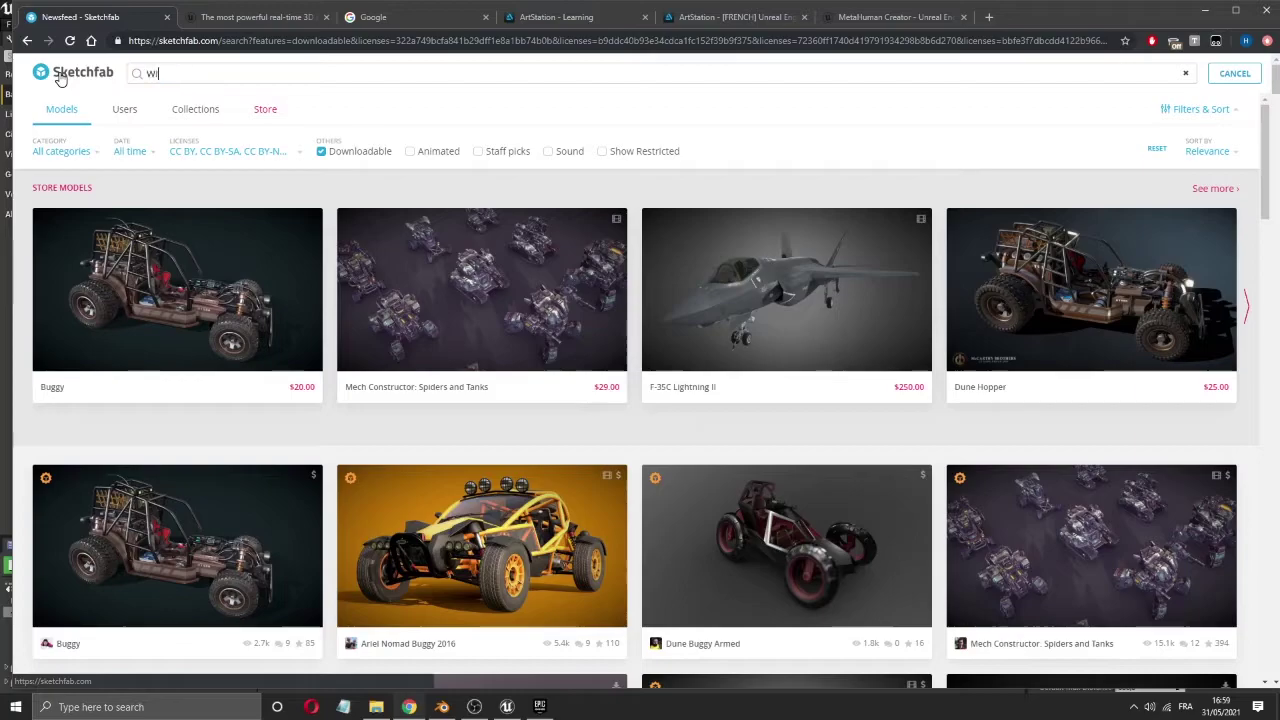
{"action": "type", "text": "llis"}
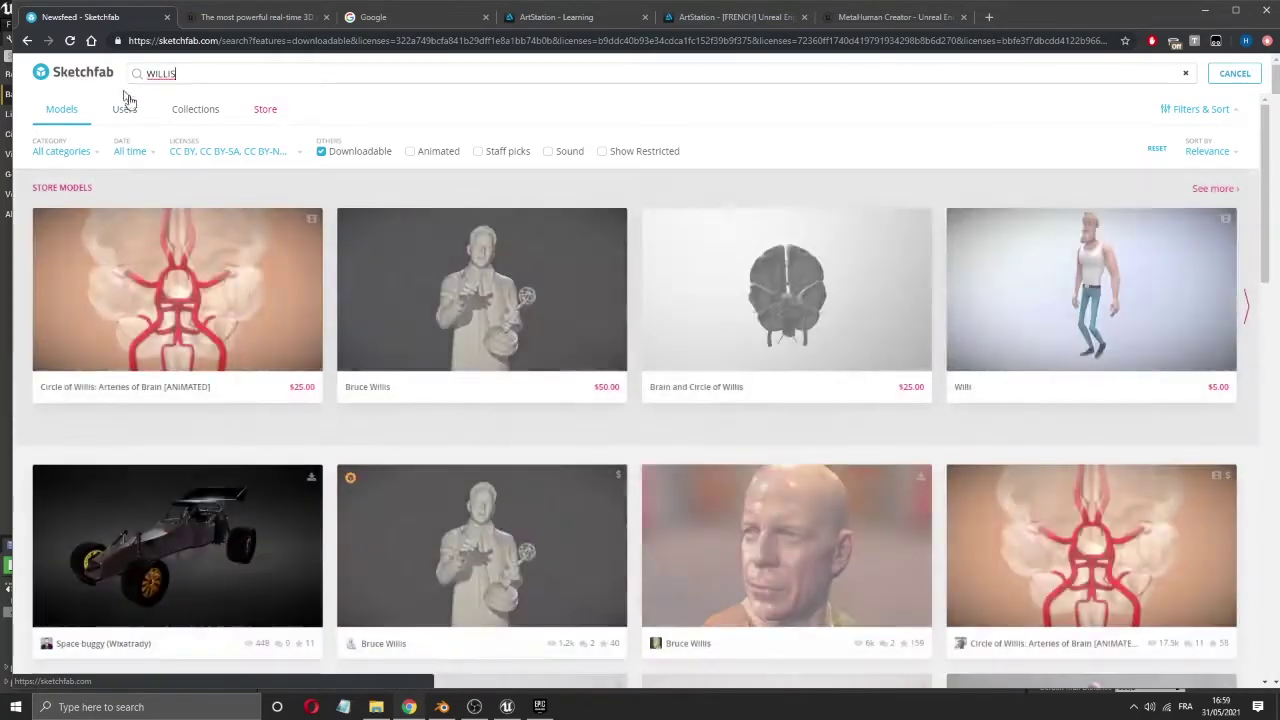
{"action": "scroll", "coordinate": [207, 314], "scroll_direction": "down", "scroll_amount": 2}
{"action": "scroll", "coordinate": [205, 310], "scroll_direction": "down", "scroll_amount": 6}
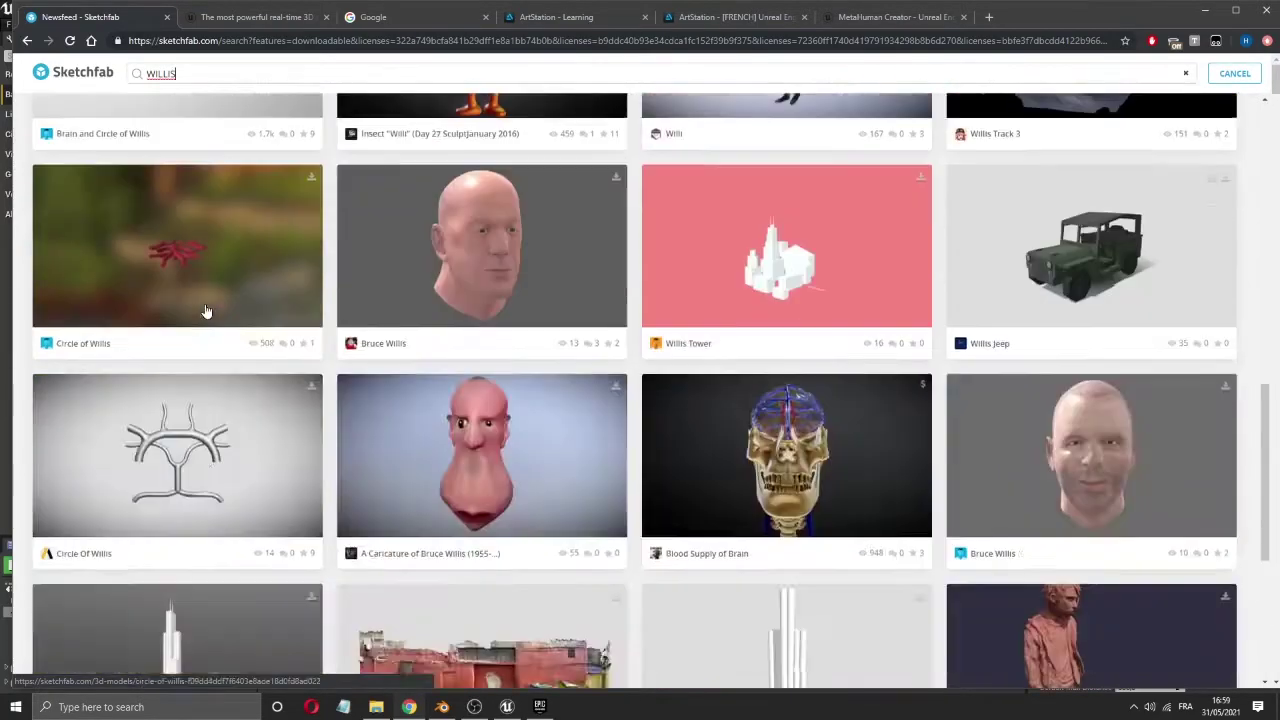
- Search the downloadable models for jeep and browse the results for a suitable desert vehicle
{"action": "scroll", "coordinate": [200, 289], "scroll_direction": "up", "scroll_amount": 8}
{"action": "left_click_drag", "start_coordinate": [180, 76], "coordinate": [24, 77]}
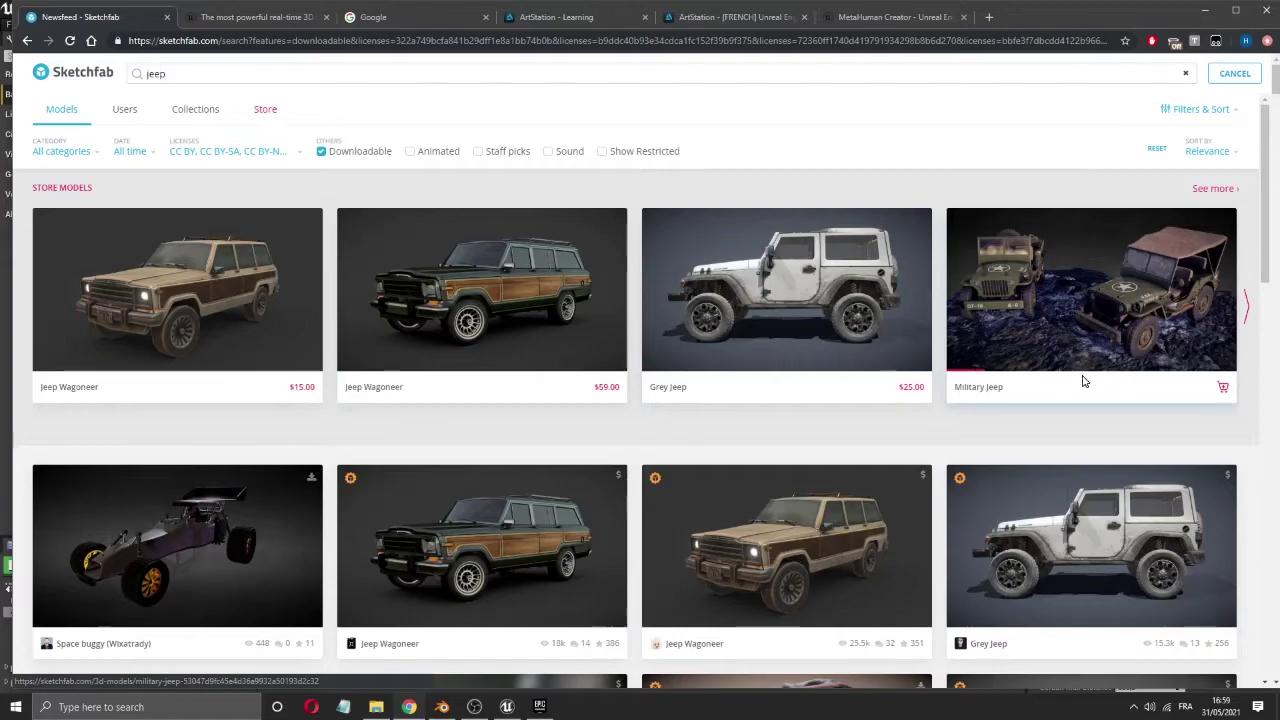
{"action": "scroll", "coordinate": [1082, 382], "scroll_direction": "down", "scroll_amount": 2}
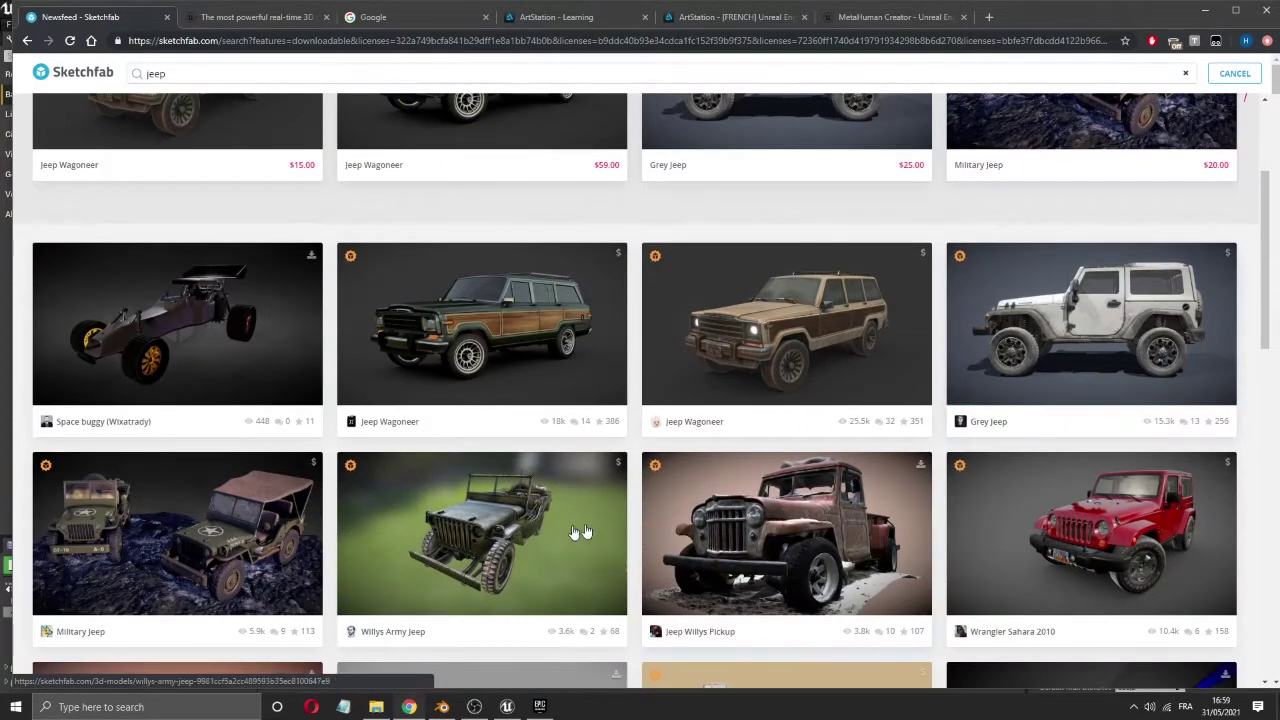
{"action": "scroll", "coordinate": [427, 541], "scroll_direction": "down", "scroll_amount": 4}
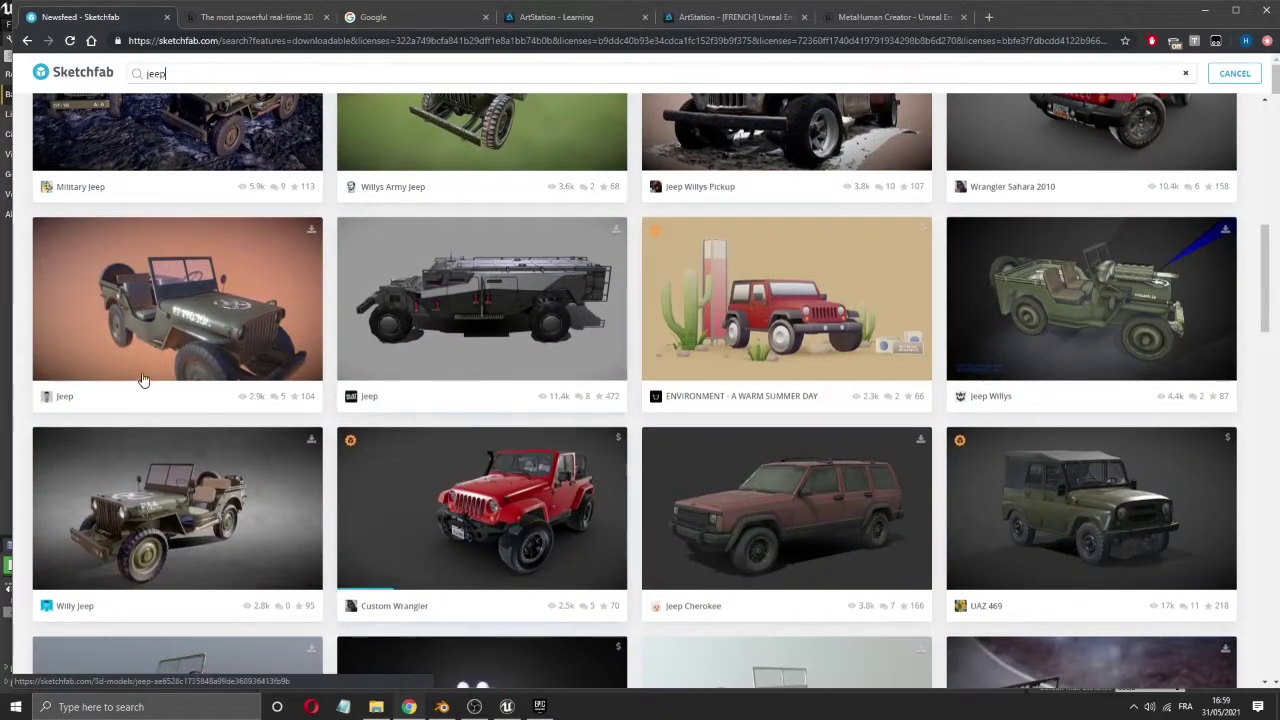
{"action": "scroll", "coordinate": [911, 520], "scroll_direction": "down", "scroll_amount": 4}
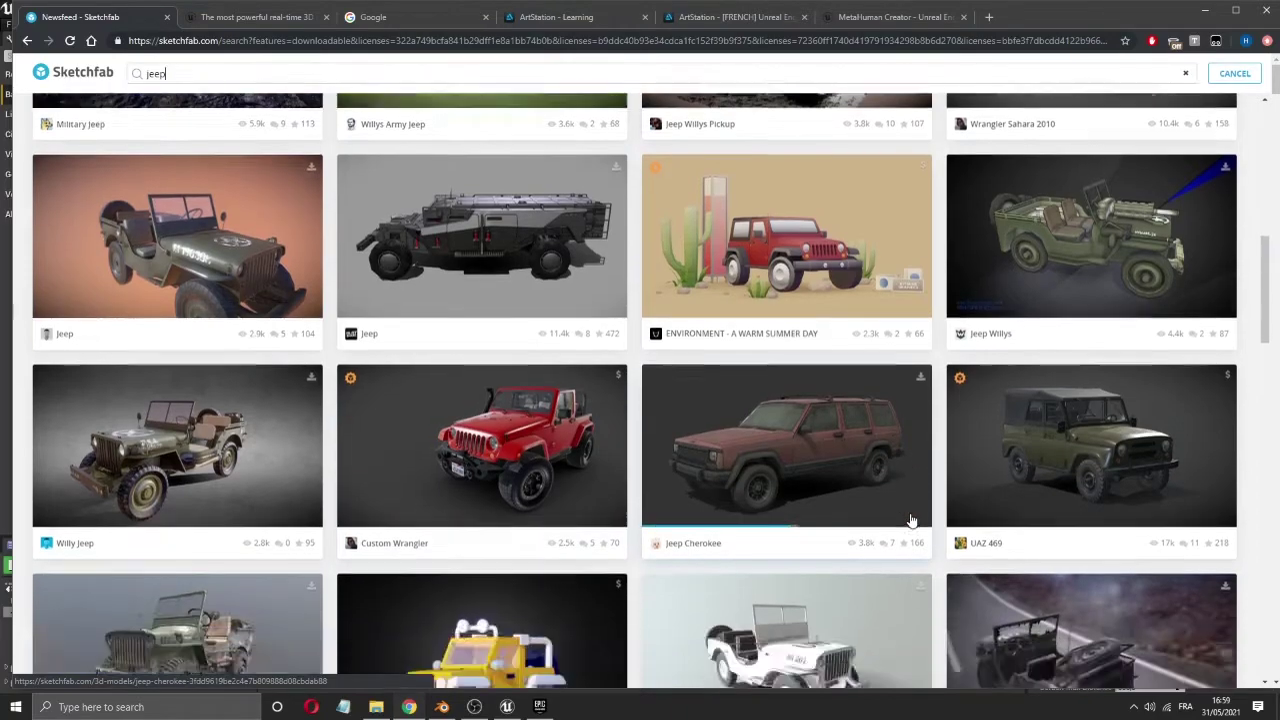
{"action": "scroll", "coordinate": [911, 518], "scroll_direction": "down", "scroll_amount": 4}
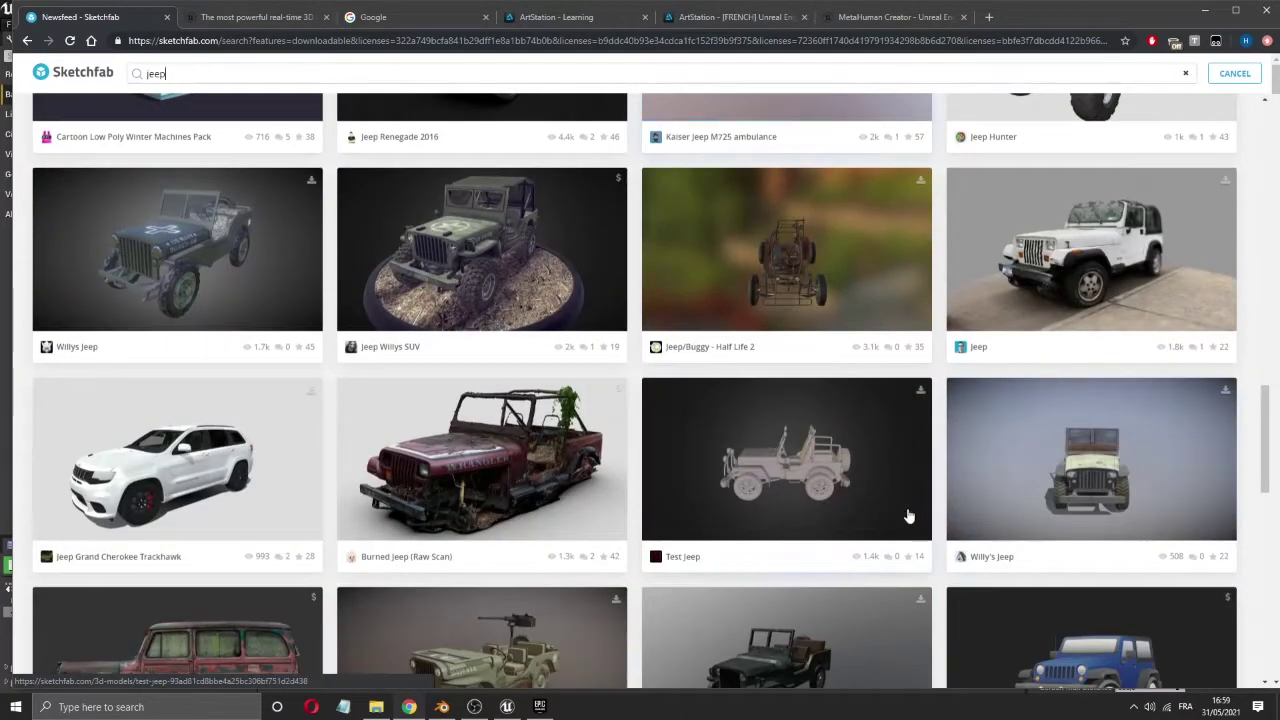
{"action": "scroll", "coordinate": [909, 516], "scroll_direction": "down", "scroll_amount": 8}
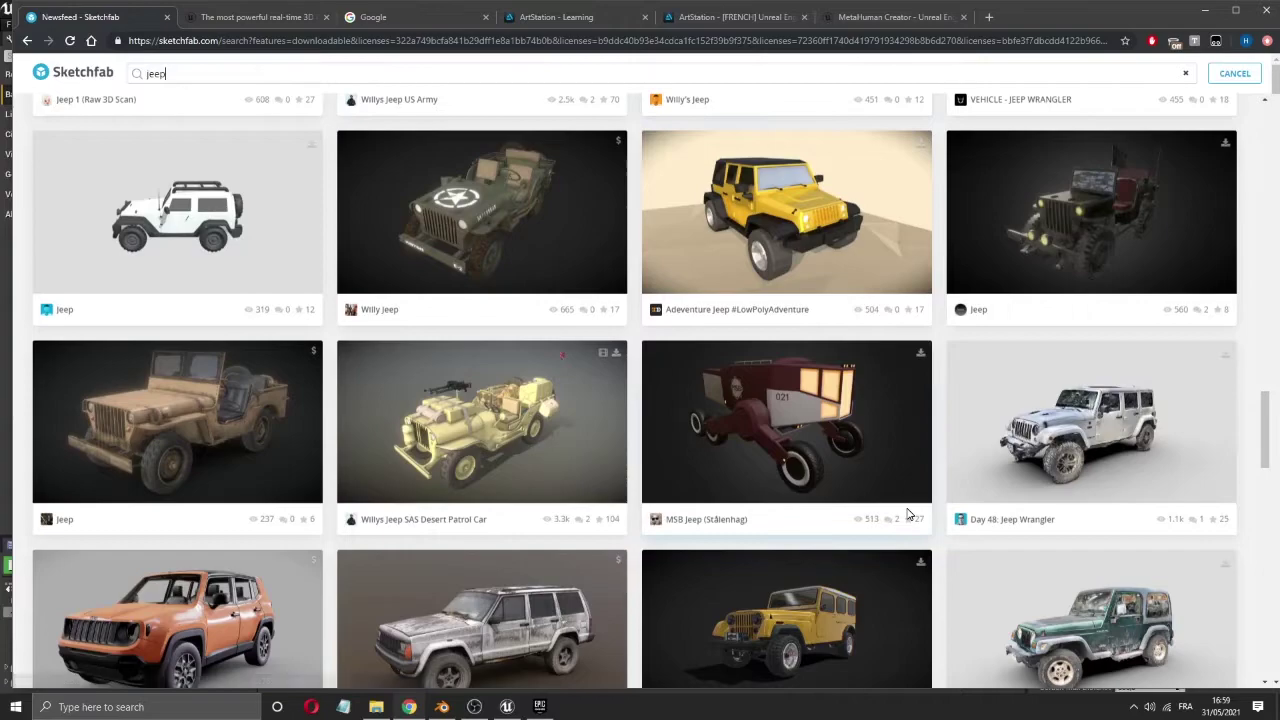
{"action": "scroll", "coordinate": [908, 514], "scroll_direction": "down", "scroll_amount": 4}
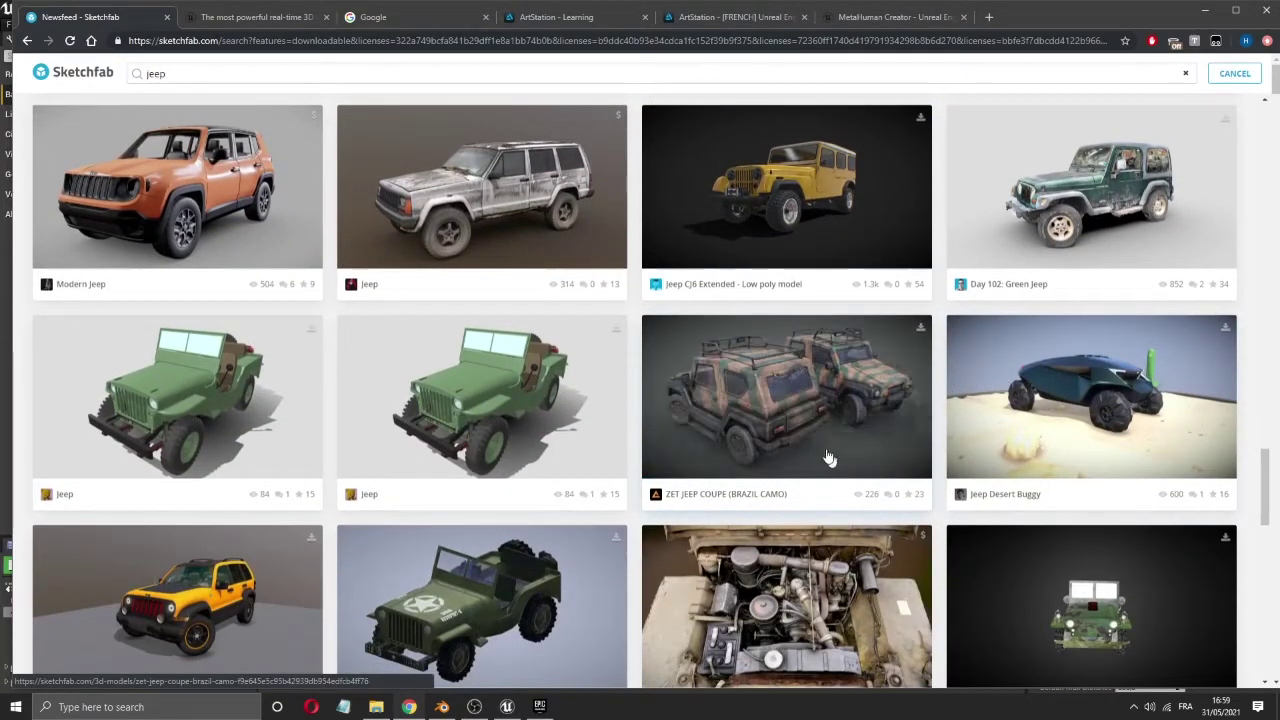
{"action": "scroll", "coordinate": [728, 397], "scroll_direction": "down", "scroll_amount": 9}
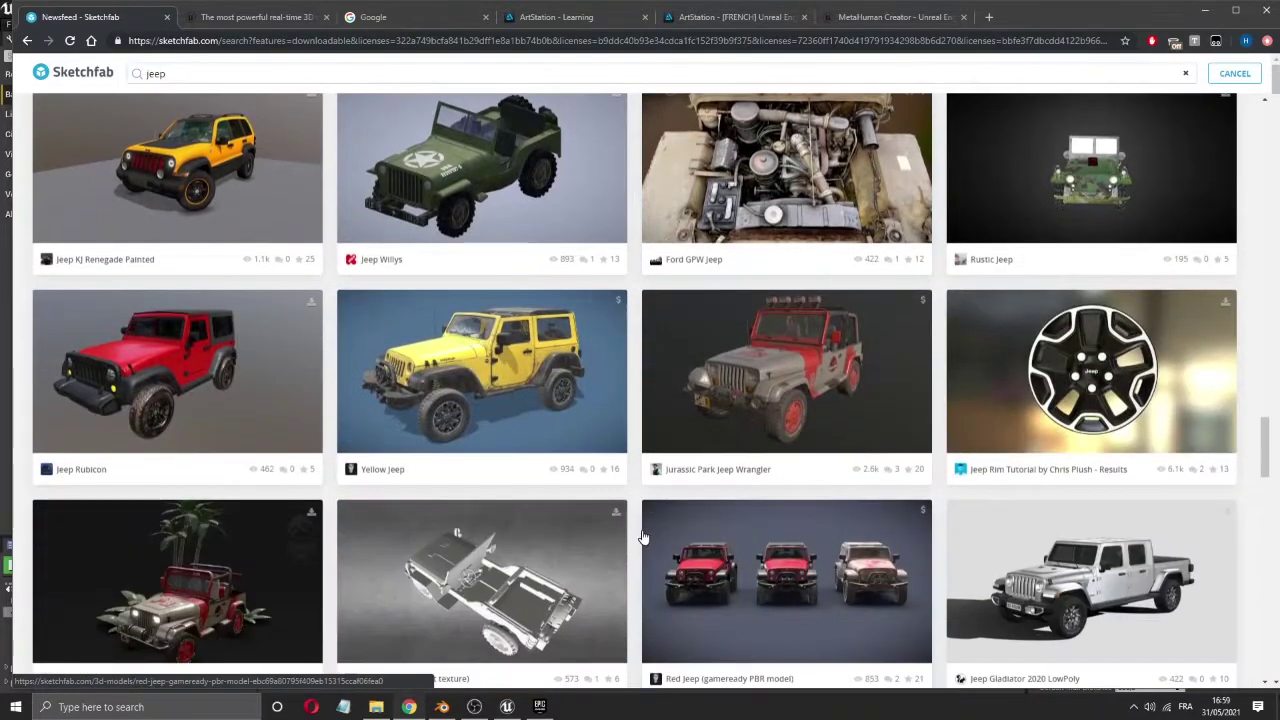
{"action": "scroll", "coordinate": [645, 537], "scroll_direction": "down", "scroll_amount": 10}
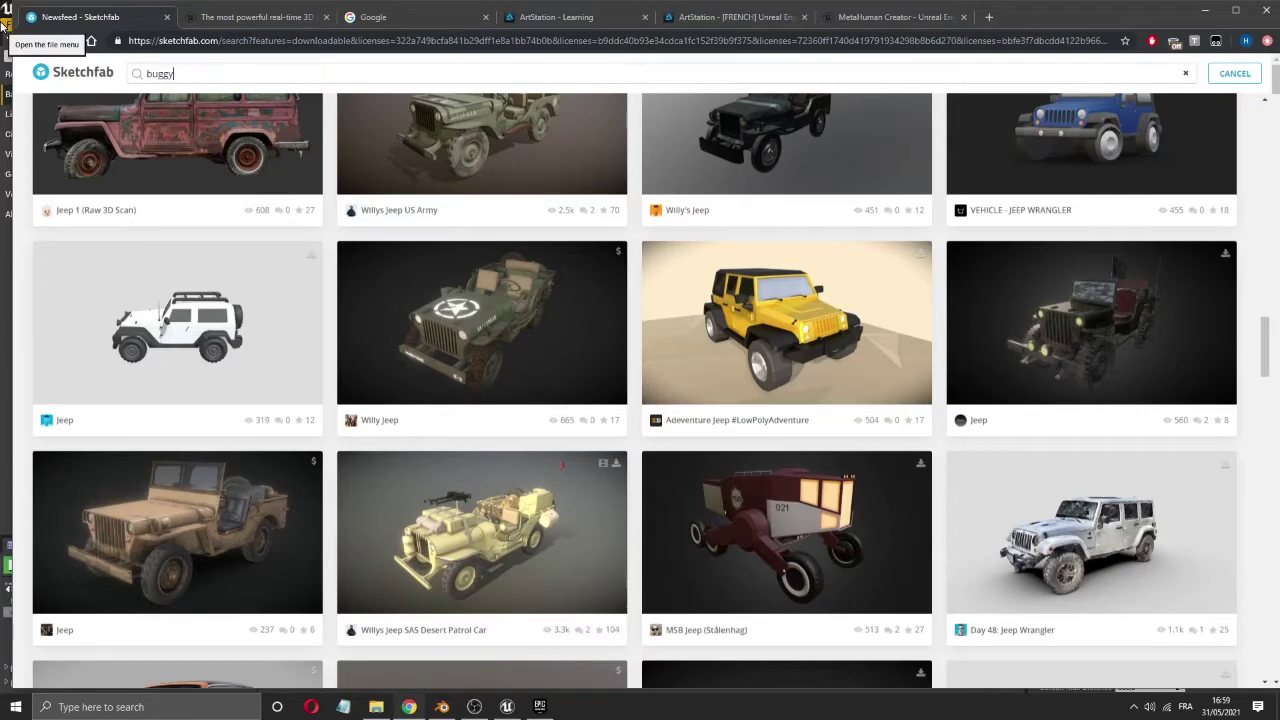
- Search the downloadable models for buggy again and examine the full list of results for a suitable vehicle
{"action": "key", "text": "Return"}
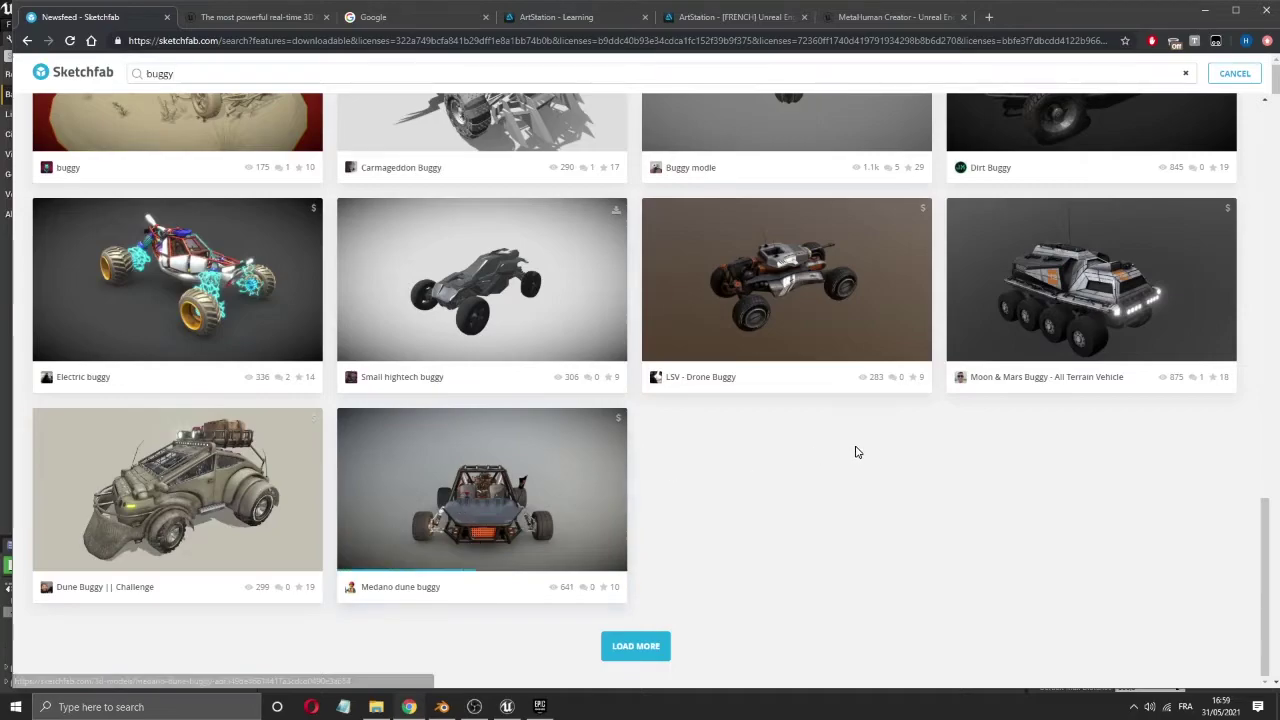
{"action": "scroll", "coordinate": [855, 450], "scroll_direction": "up", "scroll_amount": 6}
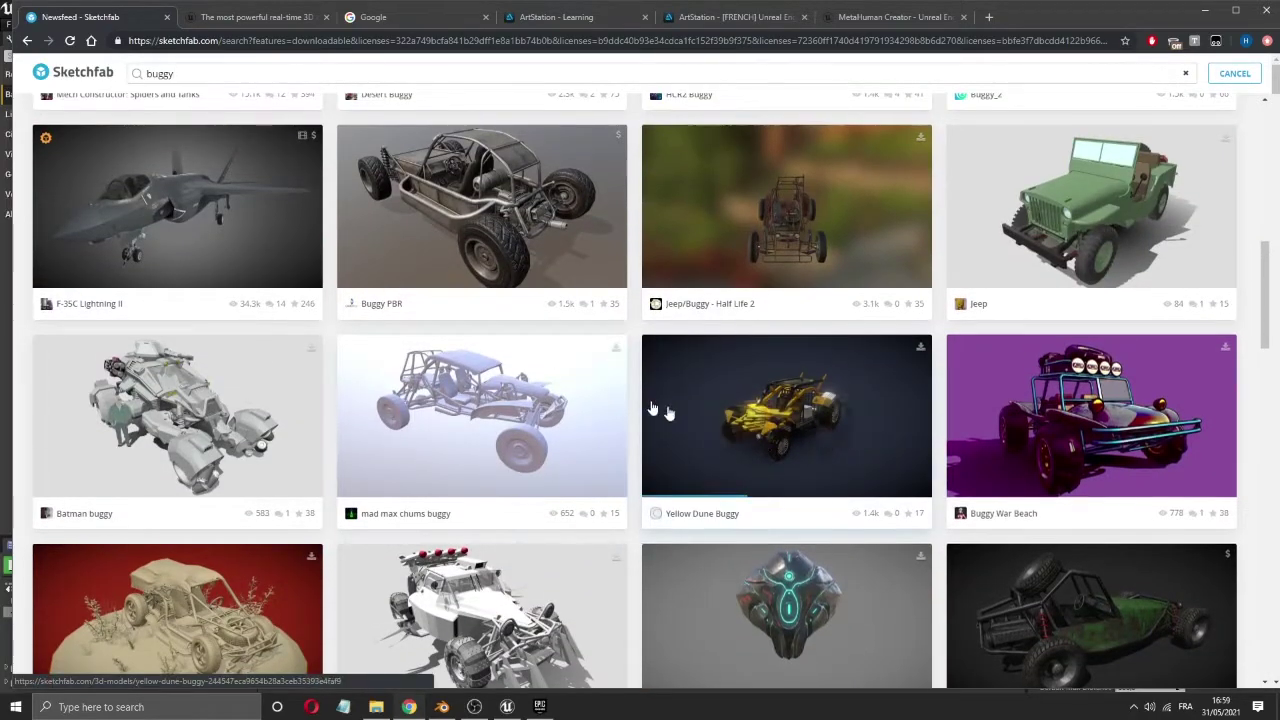
{"action": "scroll", "coordinate": [865, 434], "scroll_direction": "up", "scroll_amount": 4}
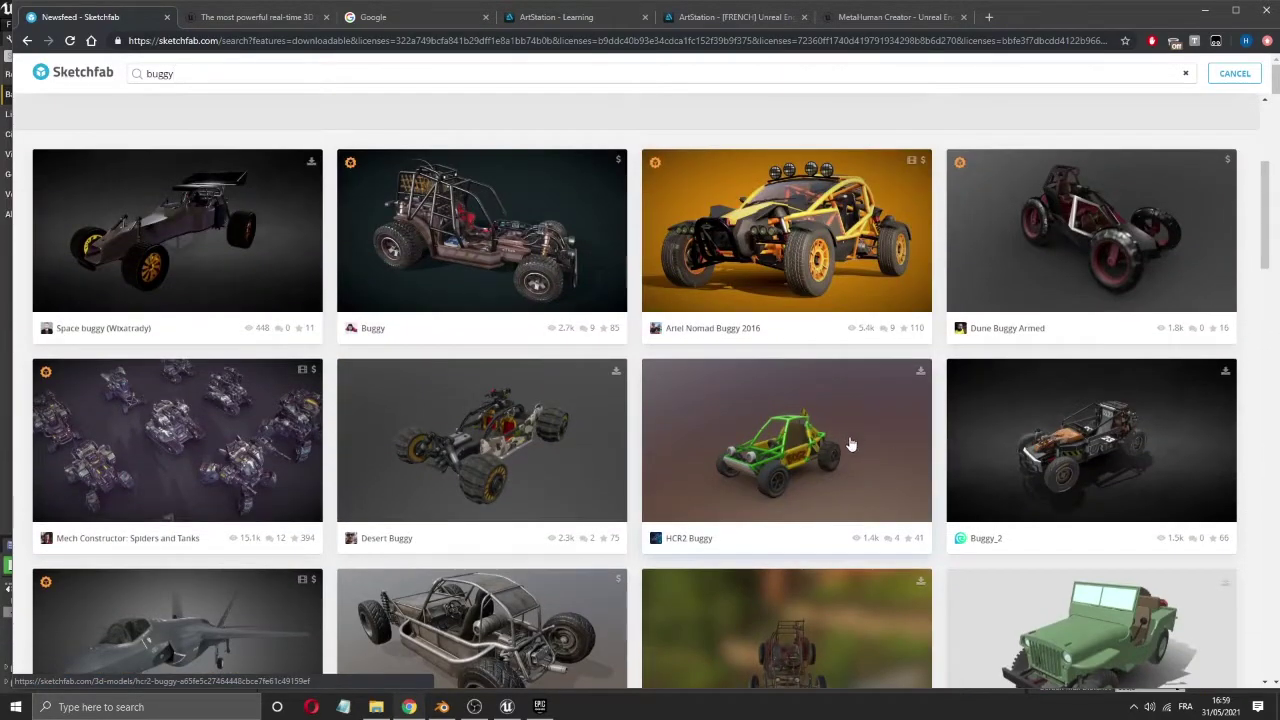
{"action": "scroll", "coordinate": [806, 457], "scroll_direction": "up", "scroll_amount": 3}
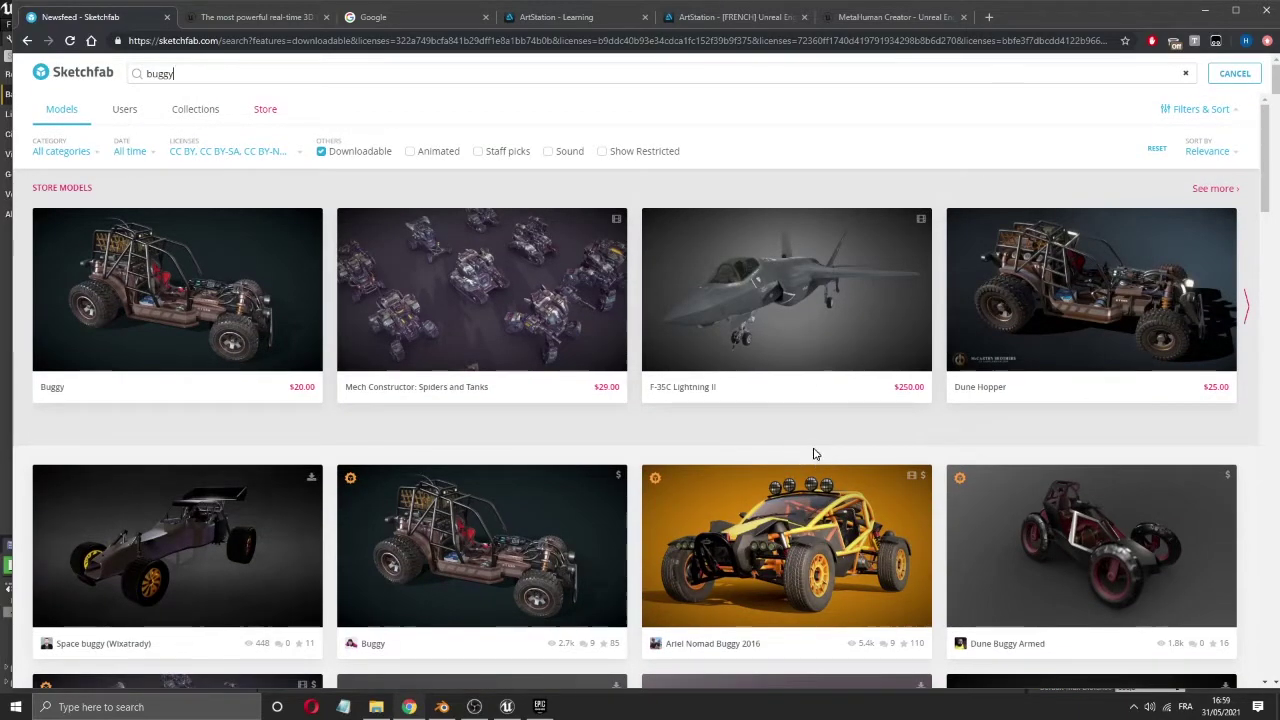
{"action": "scroll", "coordinate": [813, 460], "scroll_direction": "down", "scroll_amount": 6}
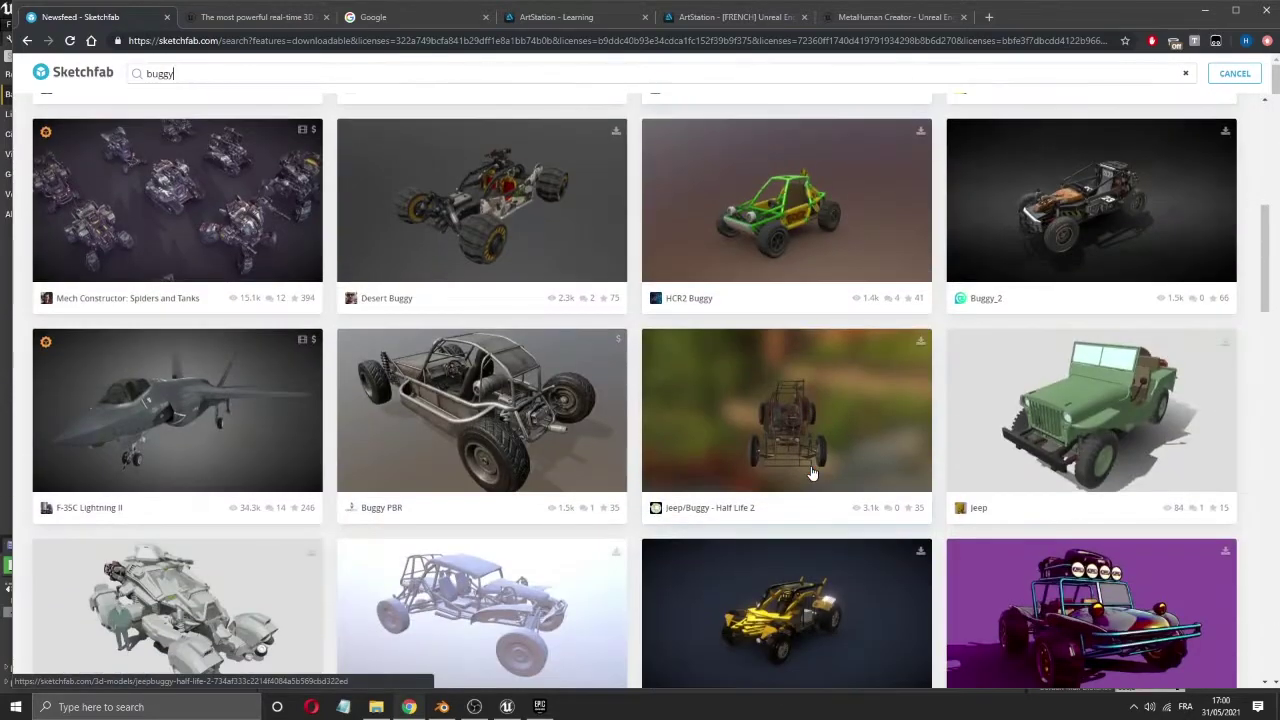
{"action": "scroll", "coordinate": [812, 473], "scroll_direction": "down", "scroll_amount": 1}
{"action": "scroll", "coordinate": [813, 472], "scroll_direction": "down", "scroll_amount": 6}
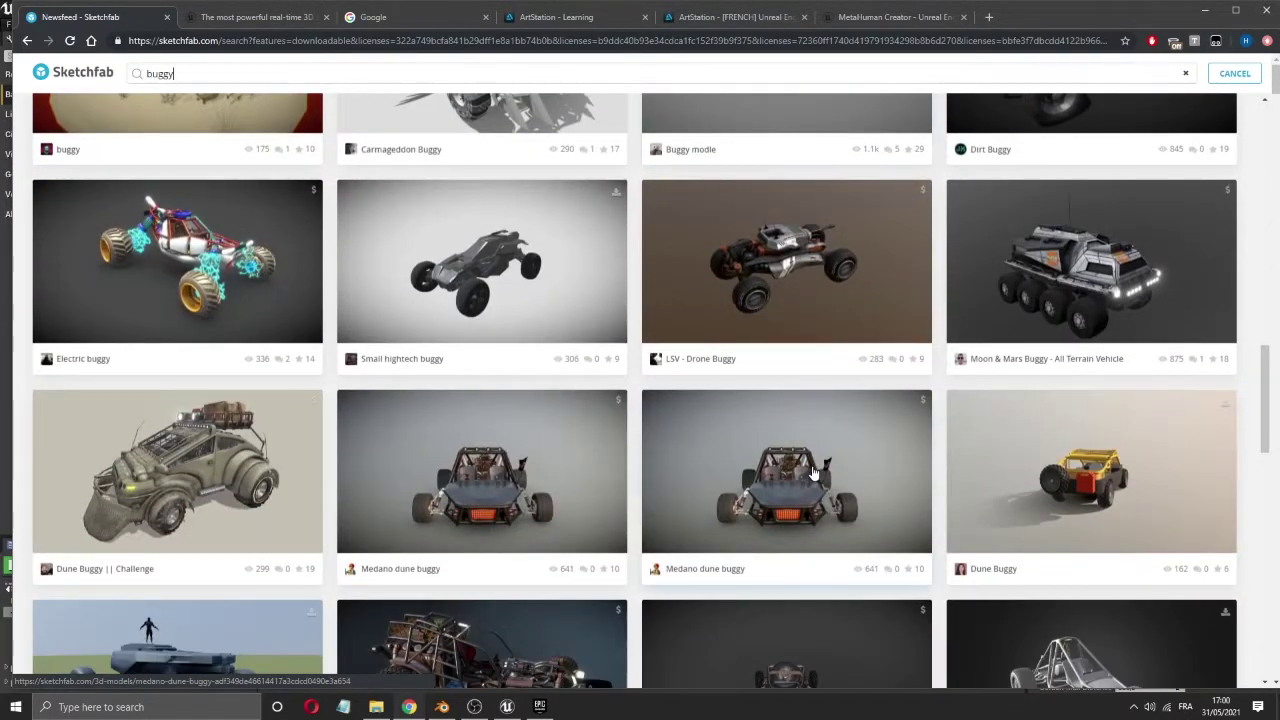
{"action": "scroll", "coordinate": [813, 472], "scroll_direction": "down", "scroll_amount": 3}
{"action": "scroll", "coordinate": [813, 472], "scroll_direction": "down", "scroll_amount": 5}
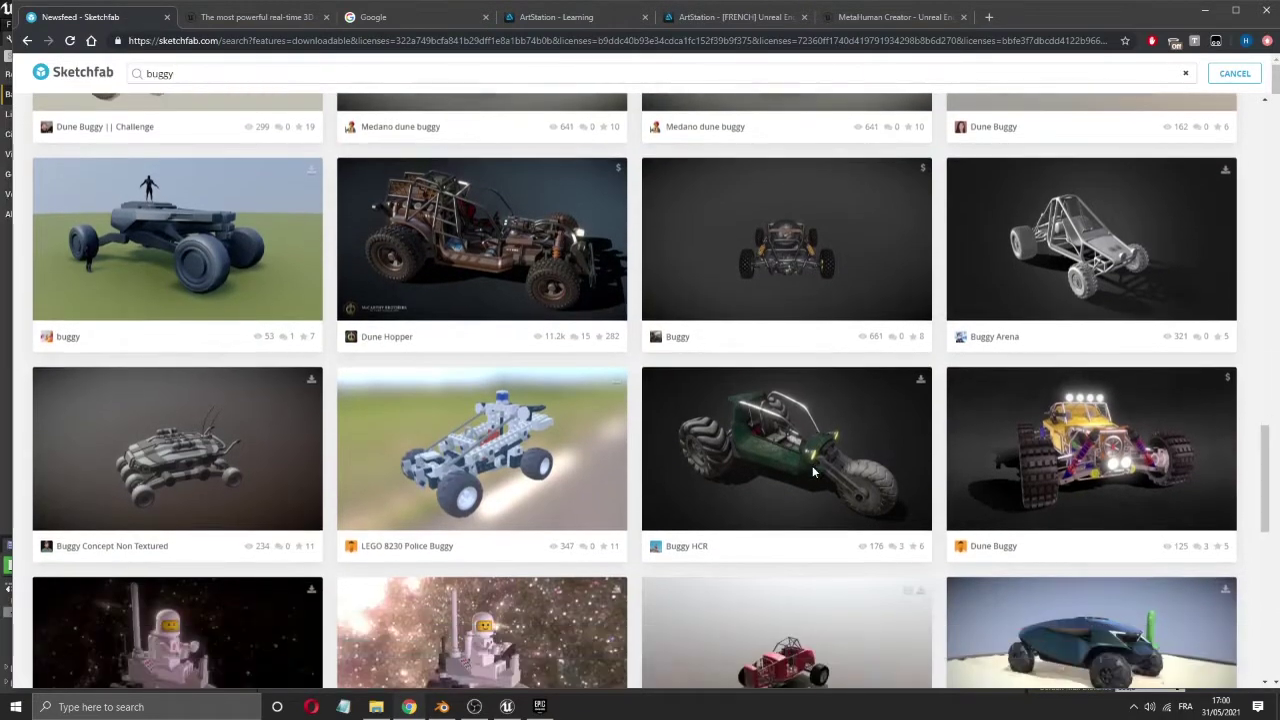
{"action": "scroll", "coordinate": [813, 472], "scroll_direction": "down", "scroll_amount": 5}
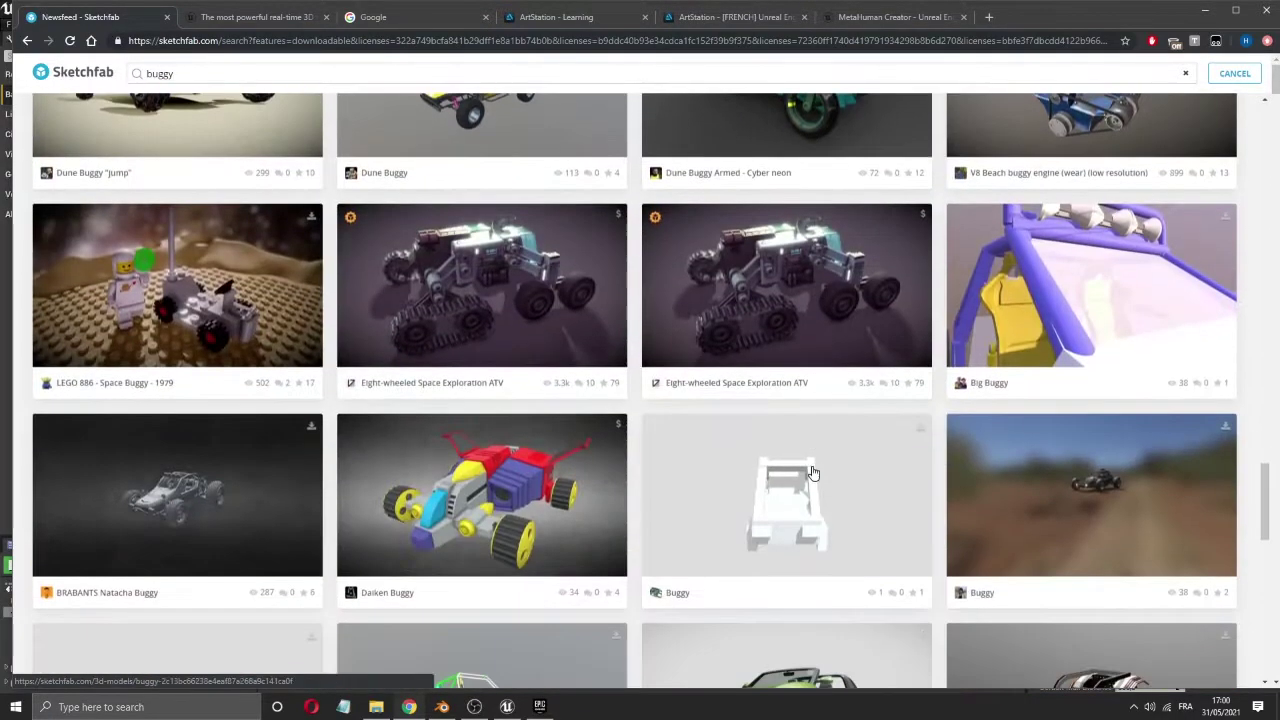
{"action": "scroll", "coordinate": [813, 472], "scroll_direction": "down", "scroll_amount": 4}
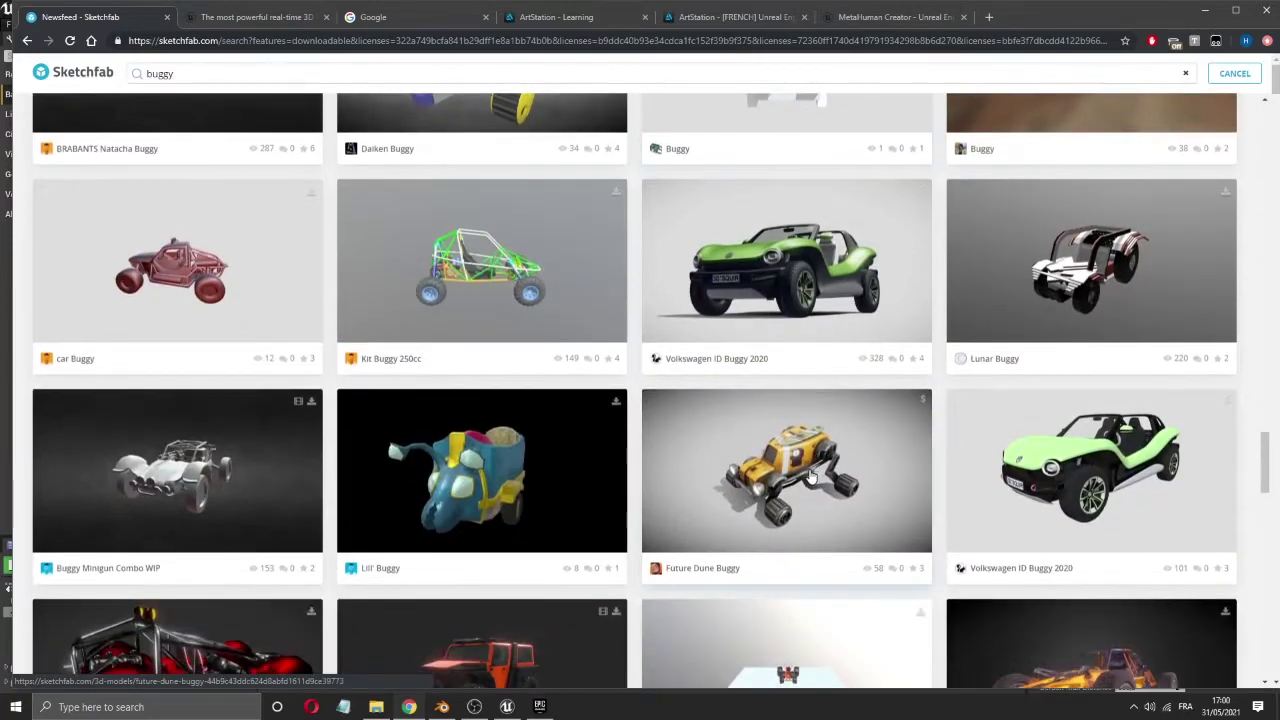
{"action": "scroll", "coordinate": [810, 477], "scroll_direction": "down", "scroll_amount": 10}
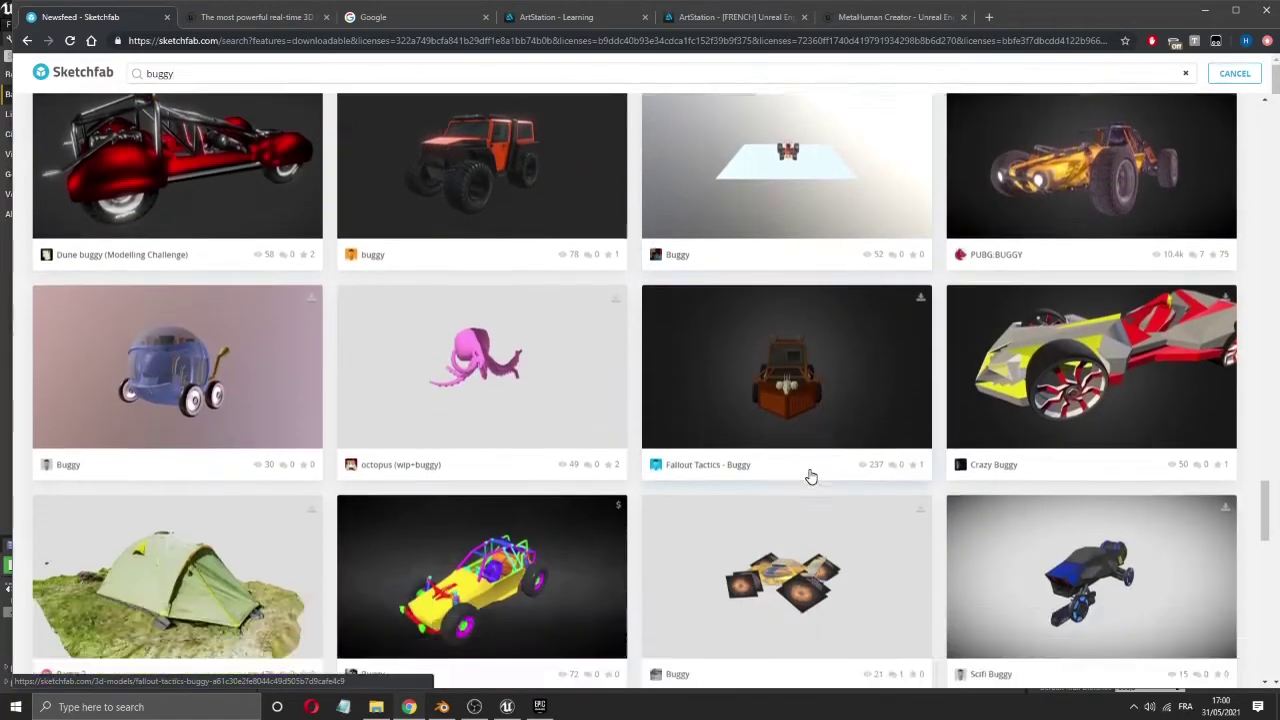
{"action": "scroll", "coordinate": [810, 477], "scroll_direction": "down", "scroll_amount": 10}
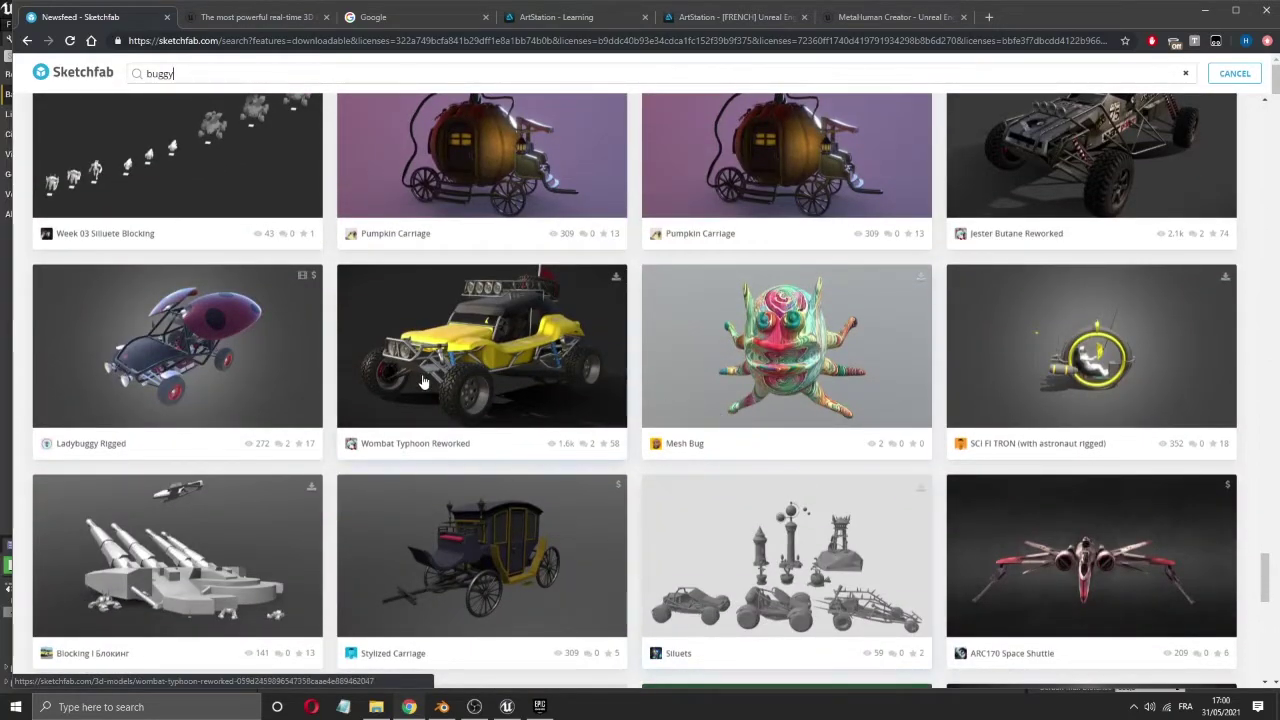
- Open the Wombat Typhoon Reworked model, examine it from several sides in the 3D viewer, and close it
{"action": "left_click", "coordinate": [480, 357]}
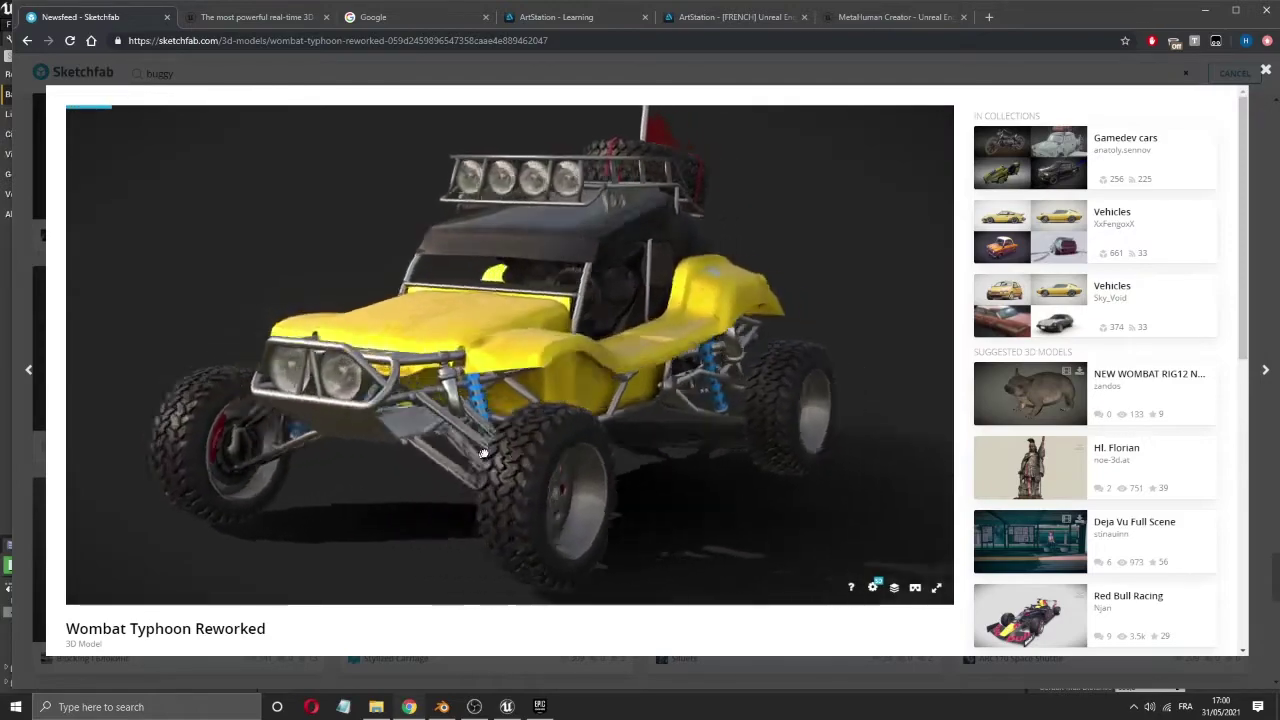
{"action": "mouse_move", "coordinate": [483, 453]}
{"action": "left_mouse_down"}
{"action": "mouse_move", "coordinate": [509, 443]}
{"action": "mouse_move", "coordinate": [663, 460]}
{"action": "mouse_move", "coordinate": [889, 443]}
{"action": "mouse_move", "coordinate": [874, 460]}
{"action": "mouse_move", "coordinate": [655, 435]}
{"action": "mouse_move", "coordinate": [755, 455]}
{"action": "left_mouse_up"}
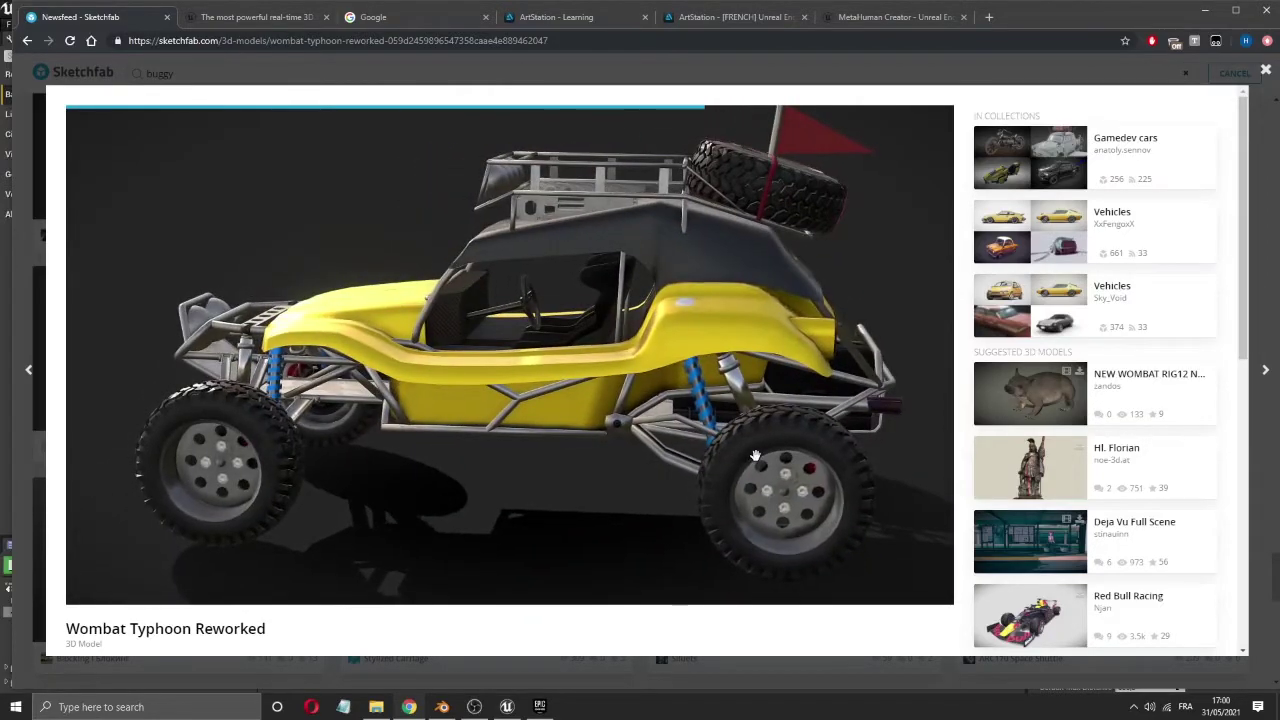
{"action": "left_click_drag", "start_coordinate": [540, 402], "coordinate": [790, 411]}
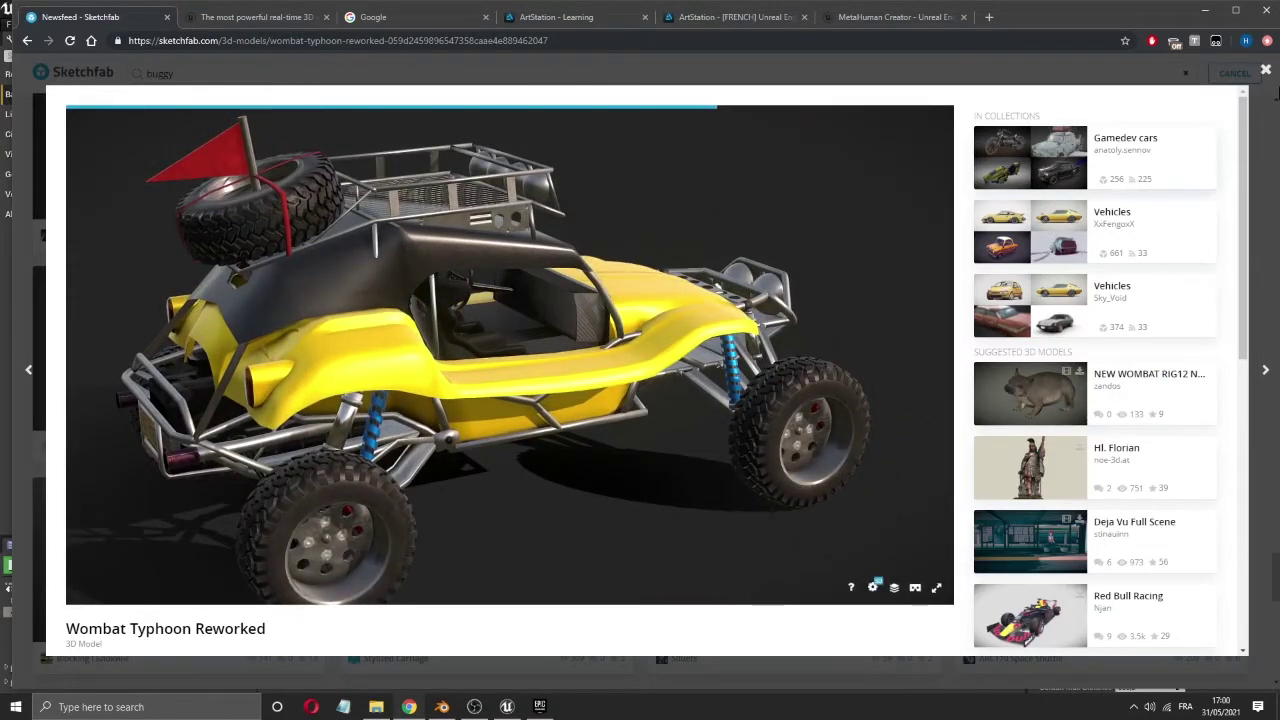
{"action": "left_click", "coordinate": [1265, 77]}
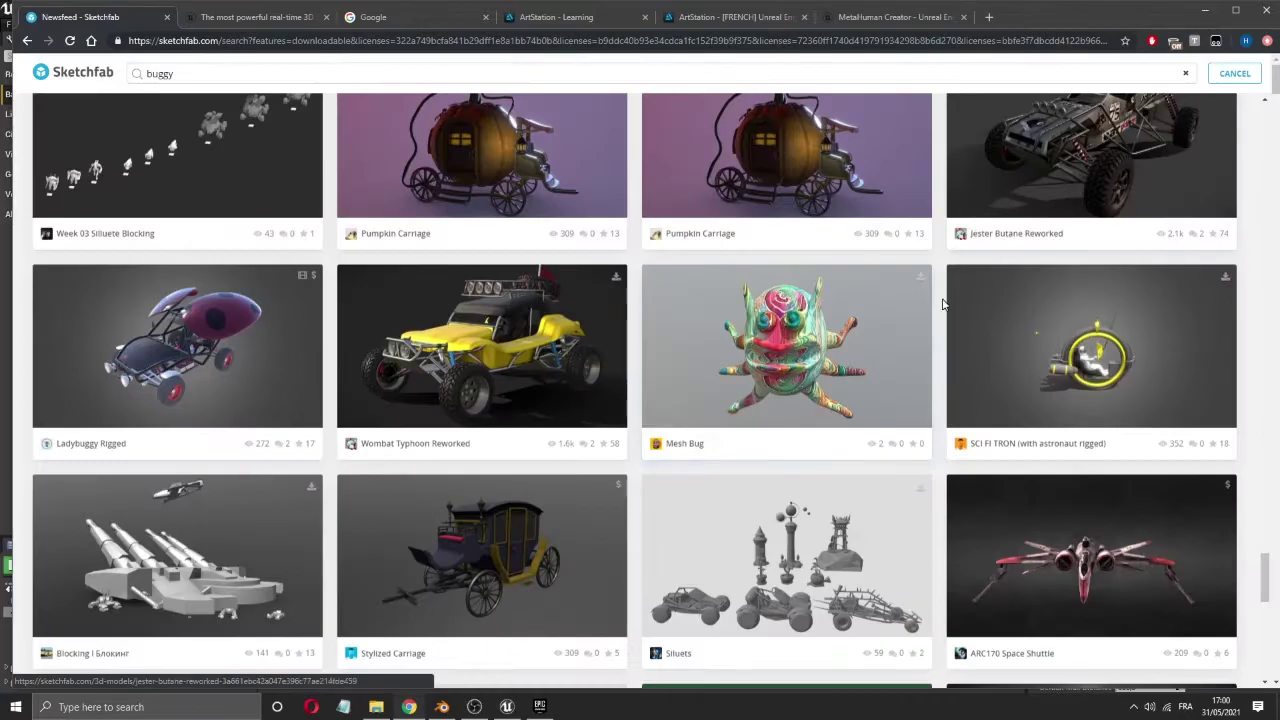
- Return to the first buggy results, open the Buggy_2 model, and examine its 3D view and description
{"action": "scroll", "coordinate": [941, 308], "scroll_direction": "up", "scroll_amount": 10}
{"action": "scroll", "coordinate": [941, 308], "scroll_direction": "up", "scroll_amount": 15}
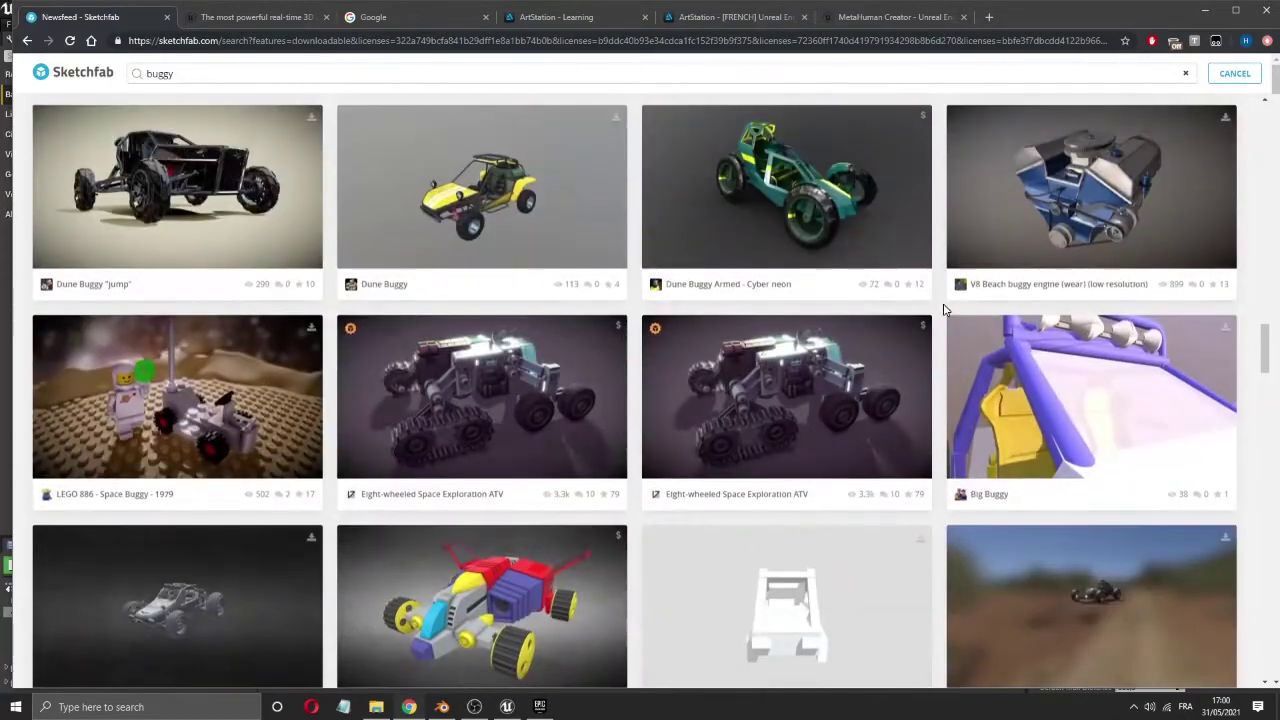
{"action": "scroll", "coordinate": [943, 310], "scroll_direction": "up", "scroll_amount": 15}
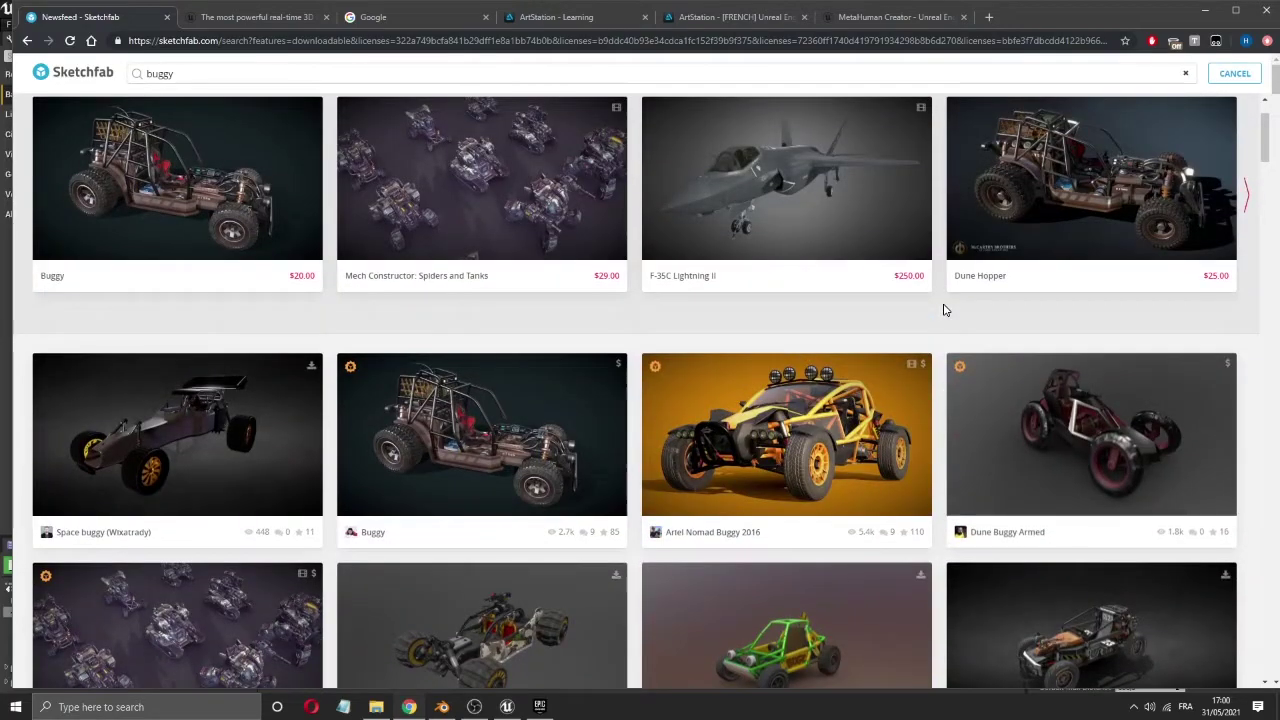
{"action": "scroll", "coordinate": [943, 310], "scroll_direction": "up", "scroll_amount": 3}
{"action": "scroll", "coordinate": [988, 347], "scroll_direction": "down", "scroll_amount": 5}
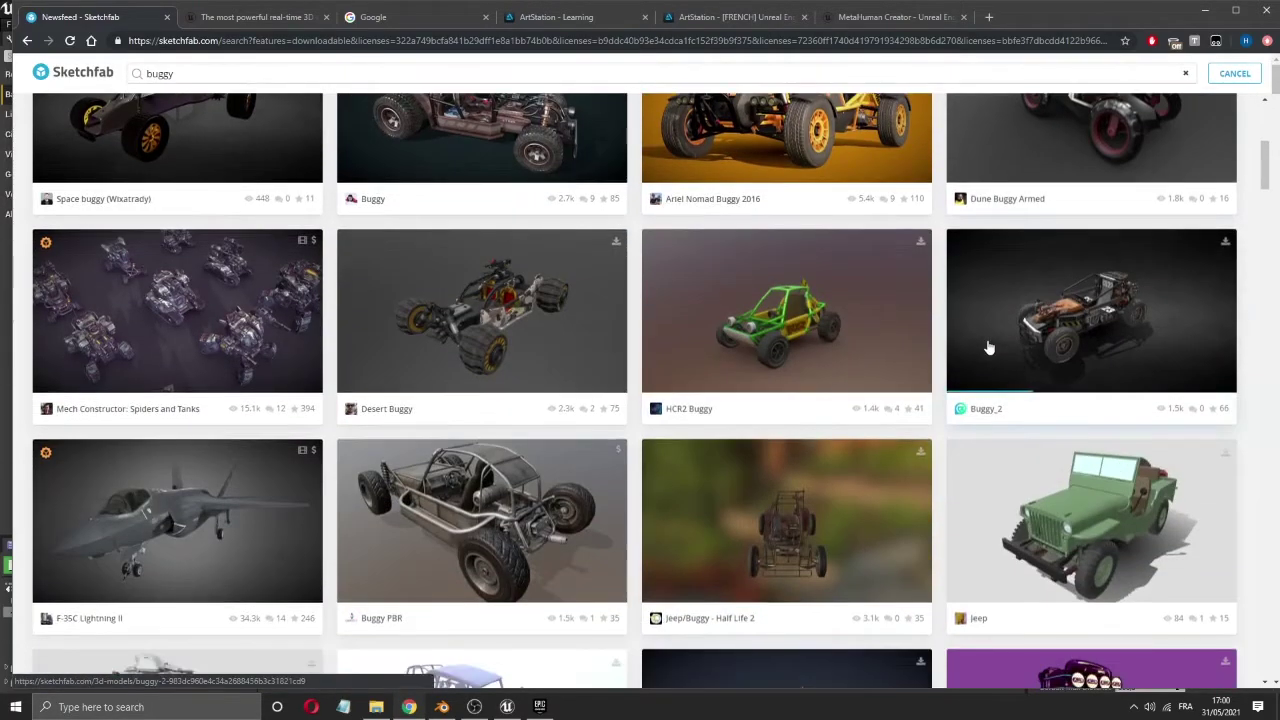
{"action": "left_click", "coordinate": [1095, 330]}
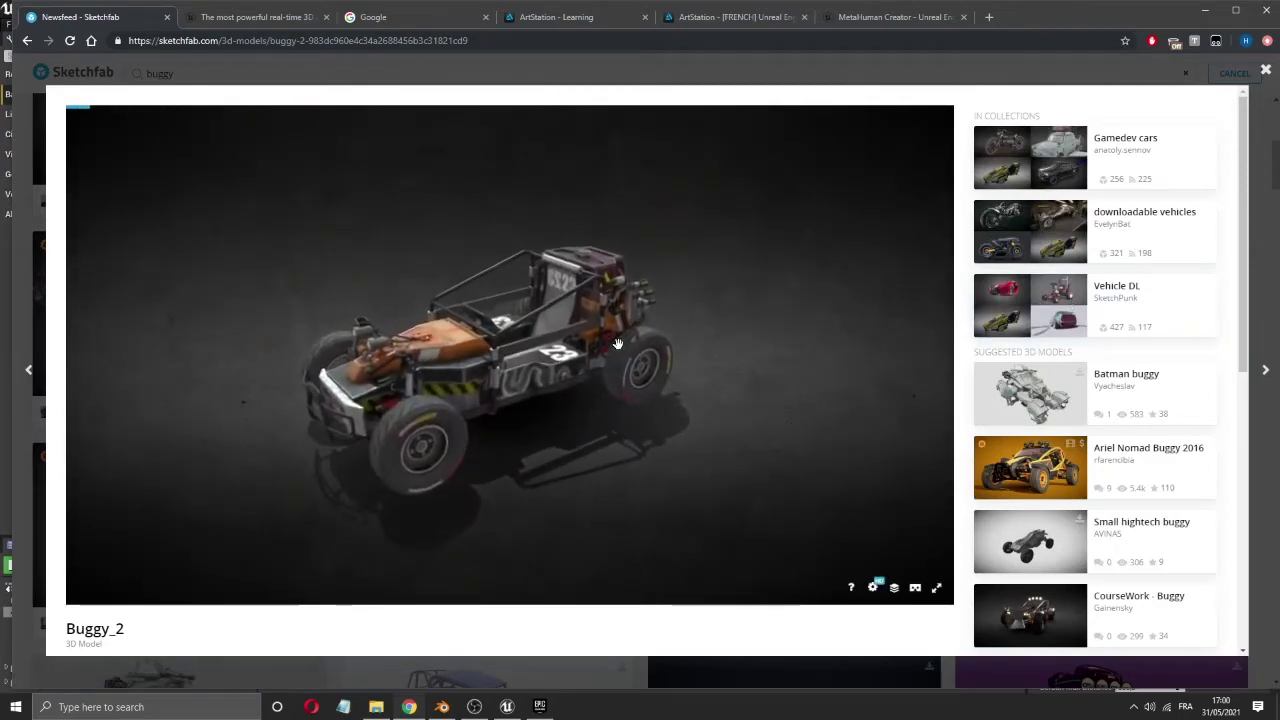
{"action": "left_click_drag", "start_coordinate": [618, 344], "coordinate": [700, 345]}
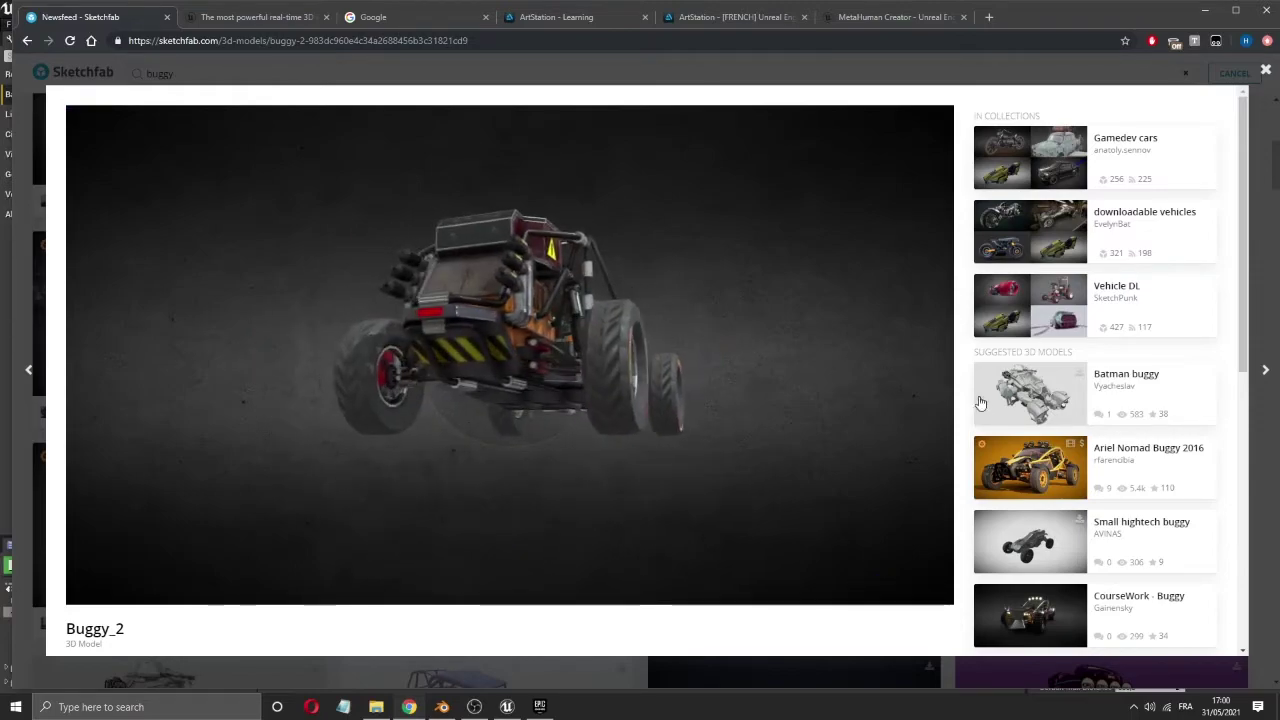
{"action": "scroll", "coordinate": [232, 346], "scroll_direction": "down", "scroll_amount": 5}
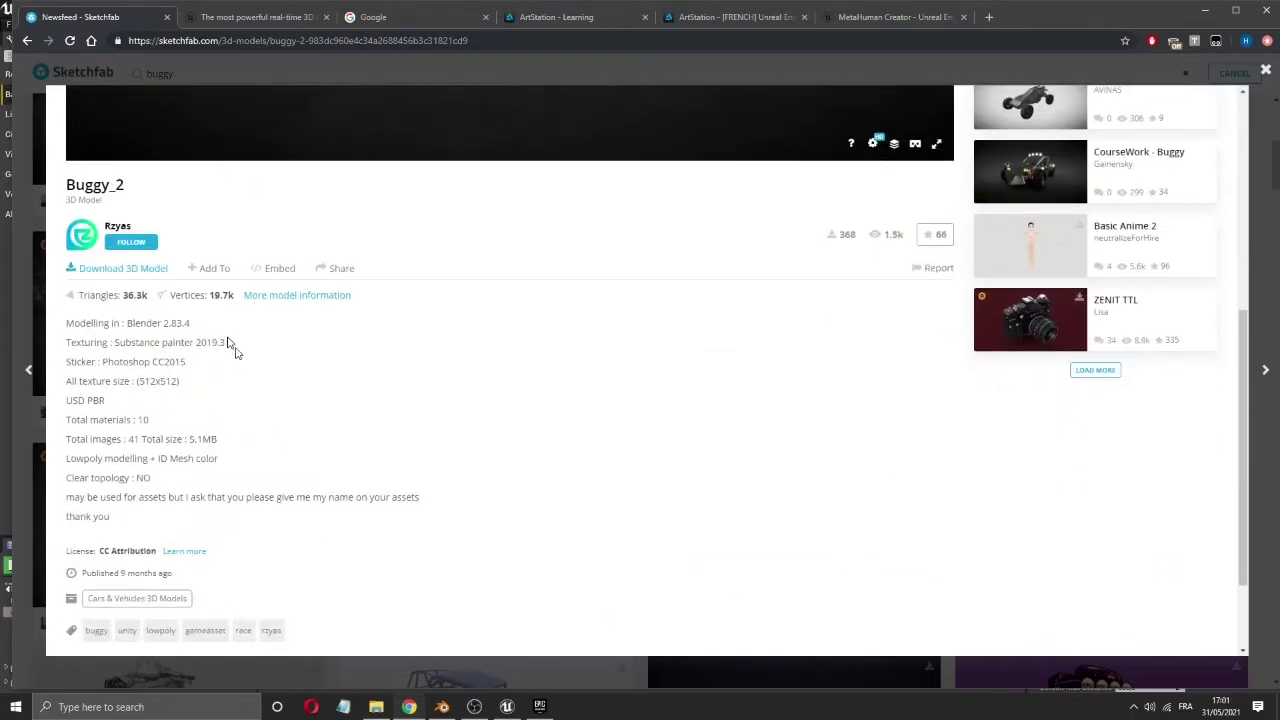
- Download the Buggy_2 model in its original fbx format
{"action": "left_click", "coordinate": [106, 270]}
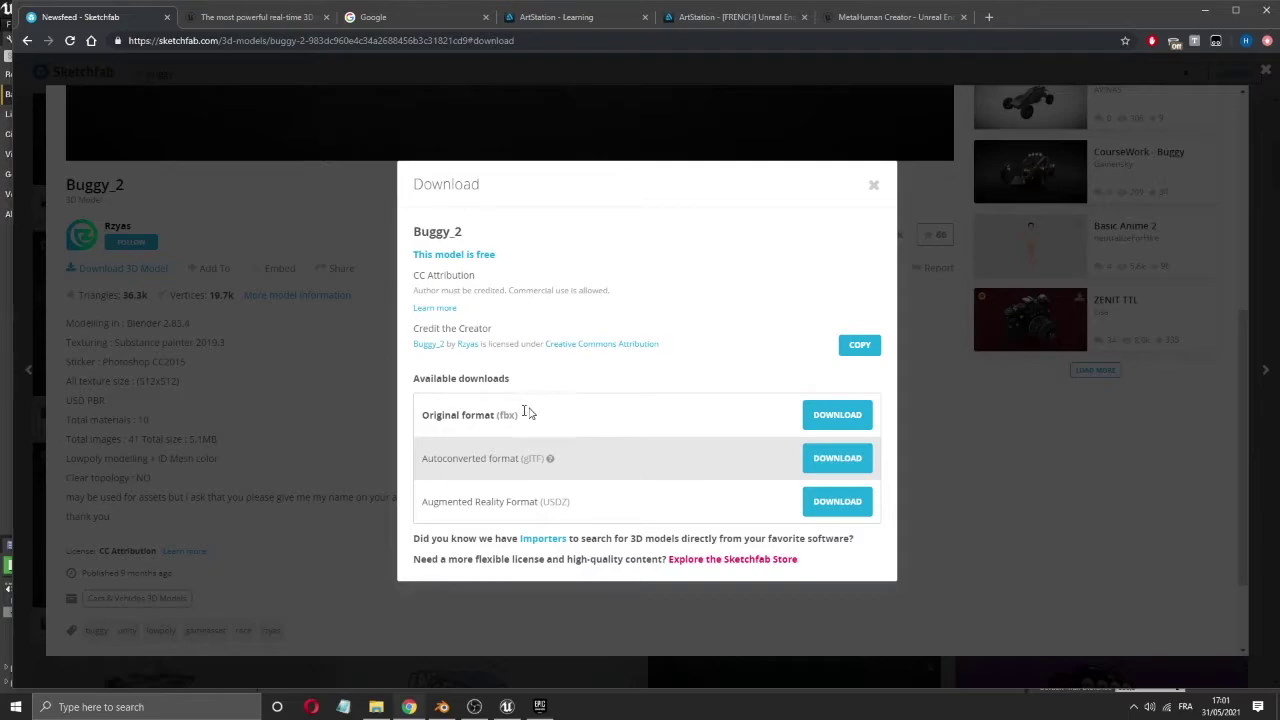
{"action": "left_click", "coordinate": [835, 415]}
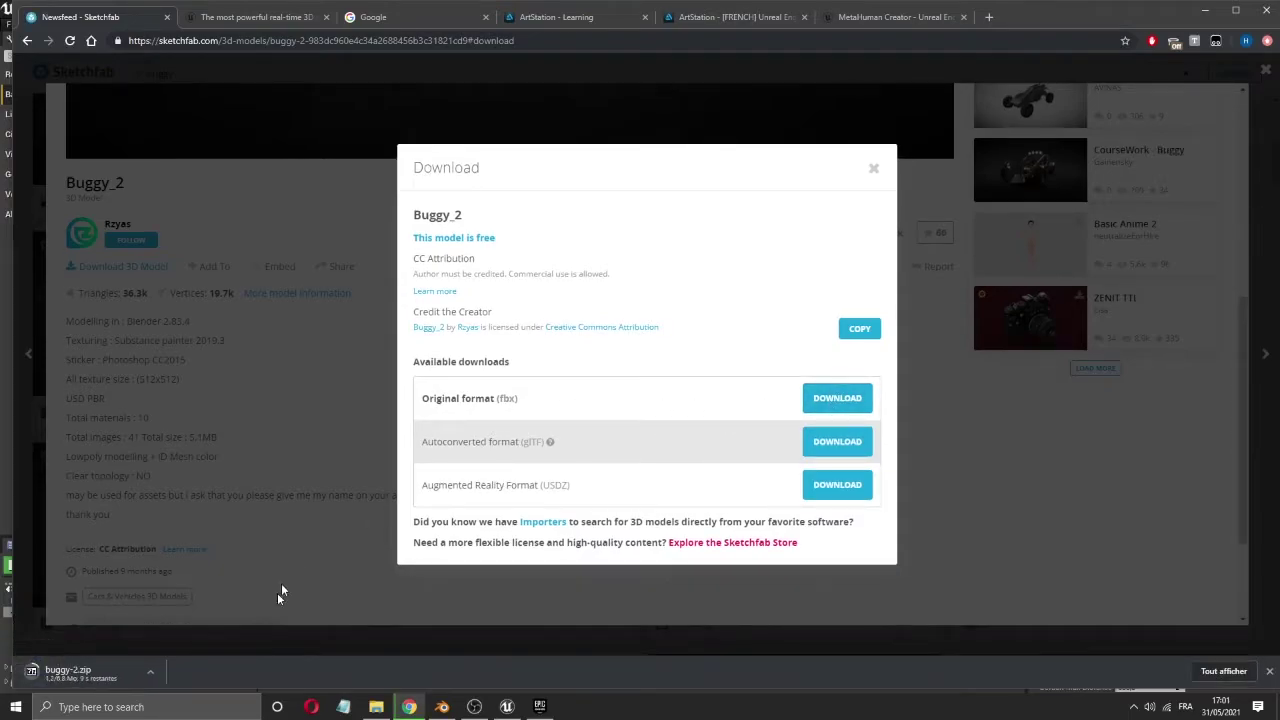
{"action": "left_click", "coordinate": [150, 674]}
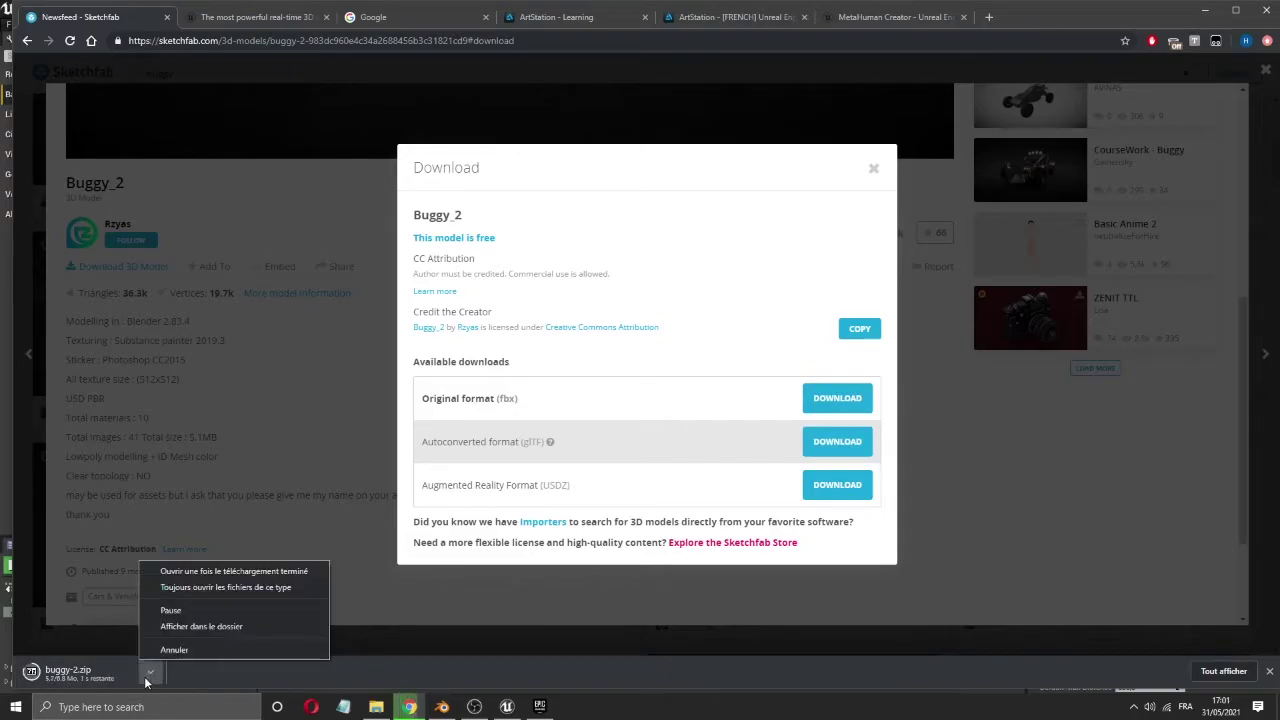
- Switch to File Explorer and create a folder named Zgamedevtuto on Local Disk (D:)
{"action": "left_click", "coordinate": [376, 706]}
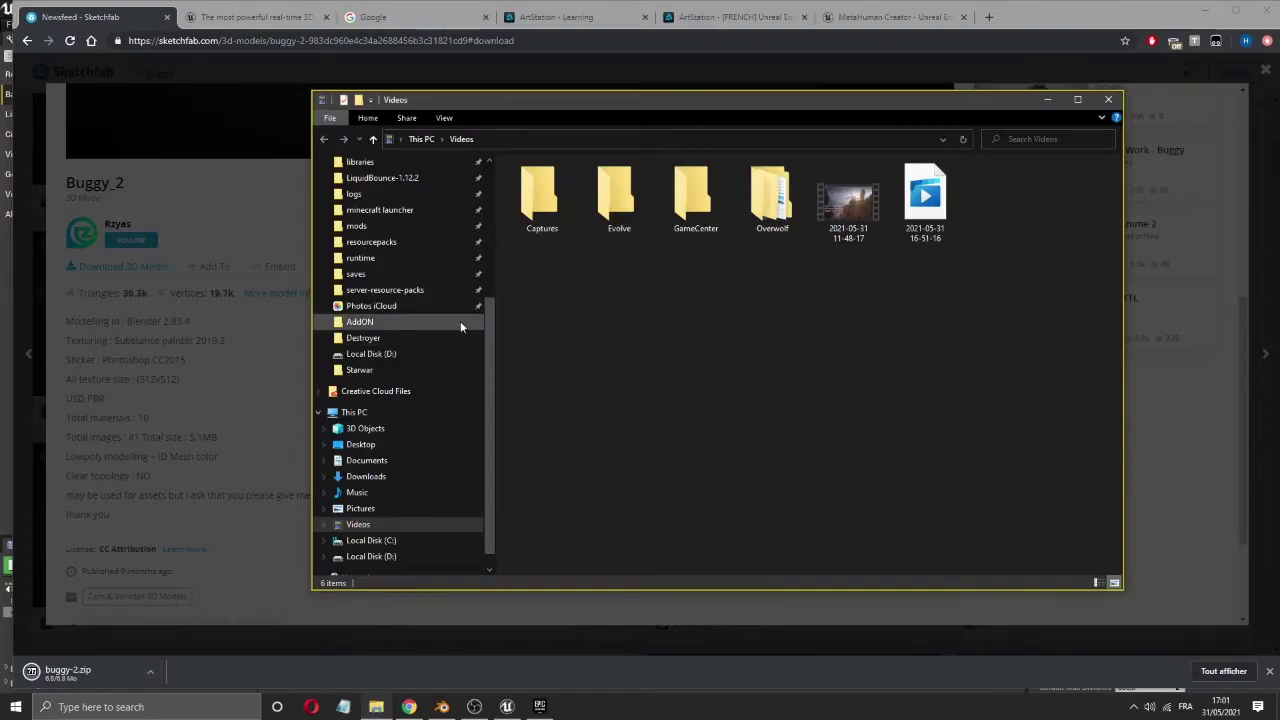
{"action": "left_click", "coordinate": [380, 557]}
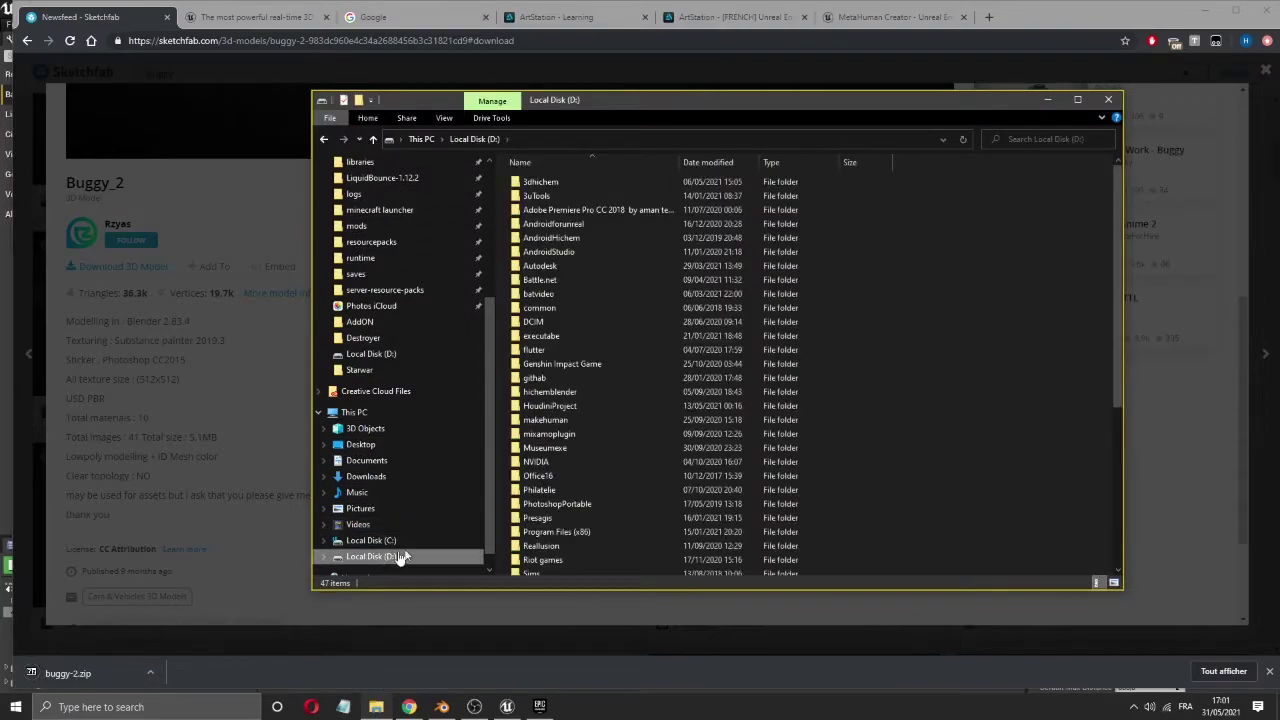
{"action": "scroll", "coordinate": [703, 443], "scroll_direction": "down", "scroll_amount": 6}
{"action": "right_click", "coordinate": [996, 491]}
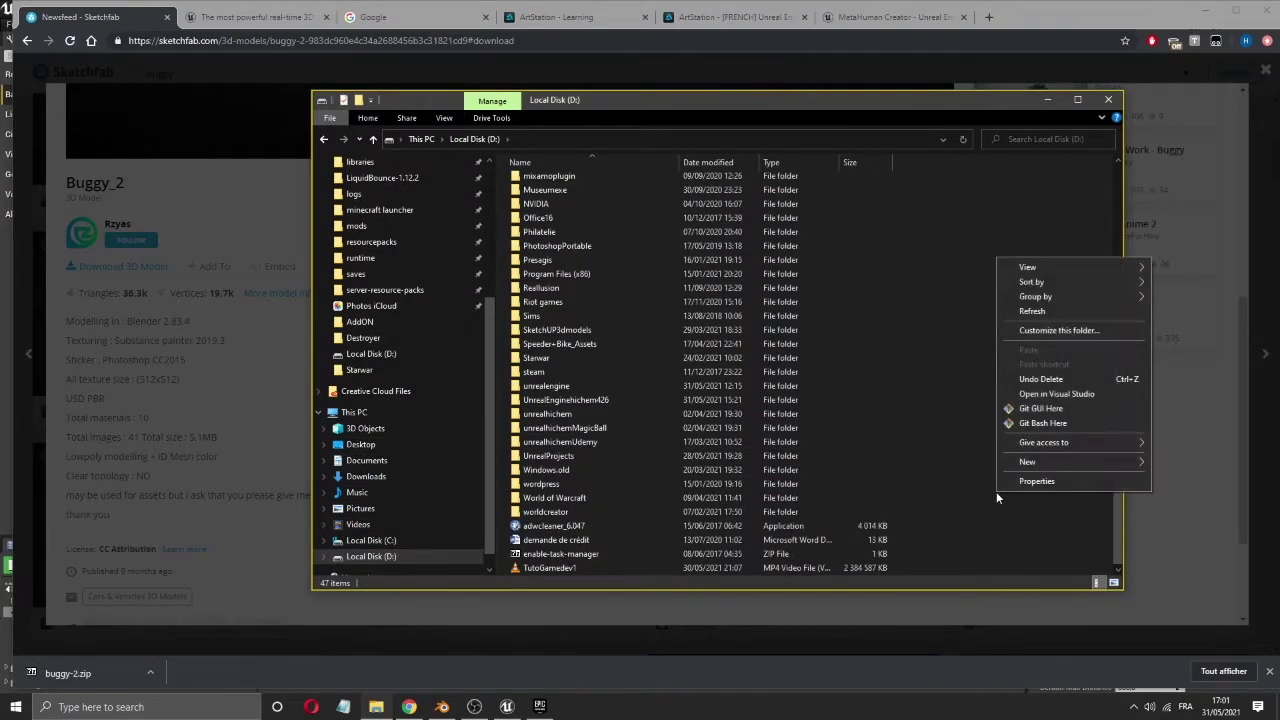
{"action": "mouse_move", "coordinate": [1033, 463]}
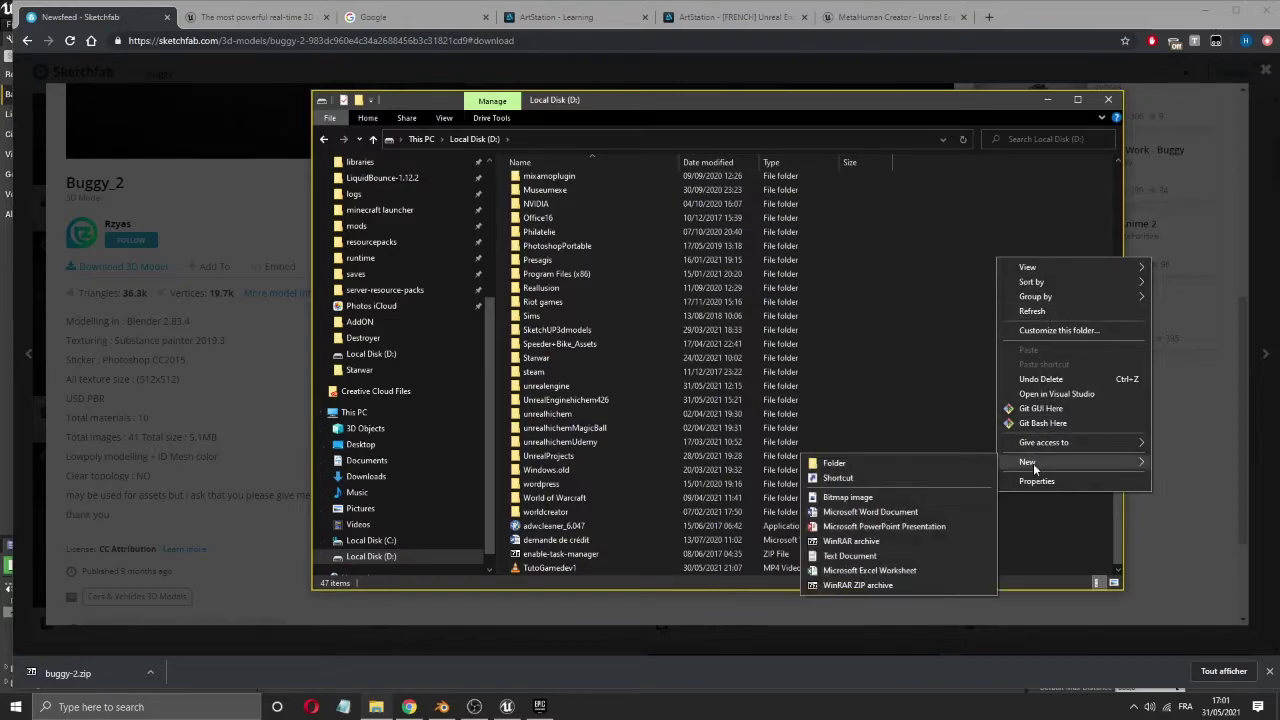
{"action": "left_click", "coordinate": [847, 462]}
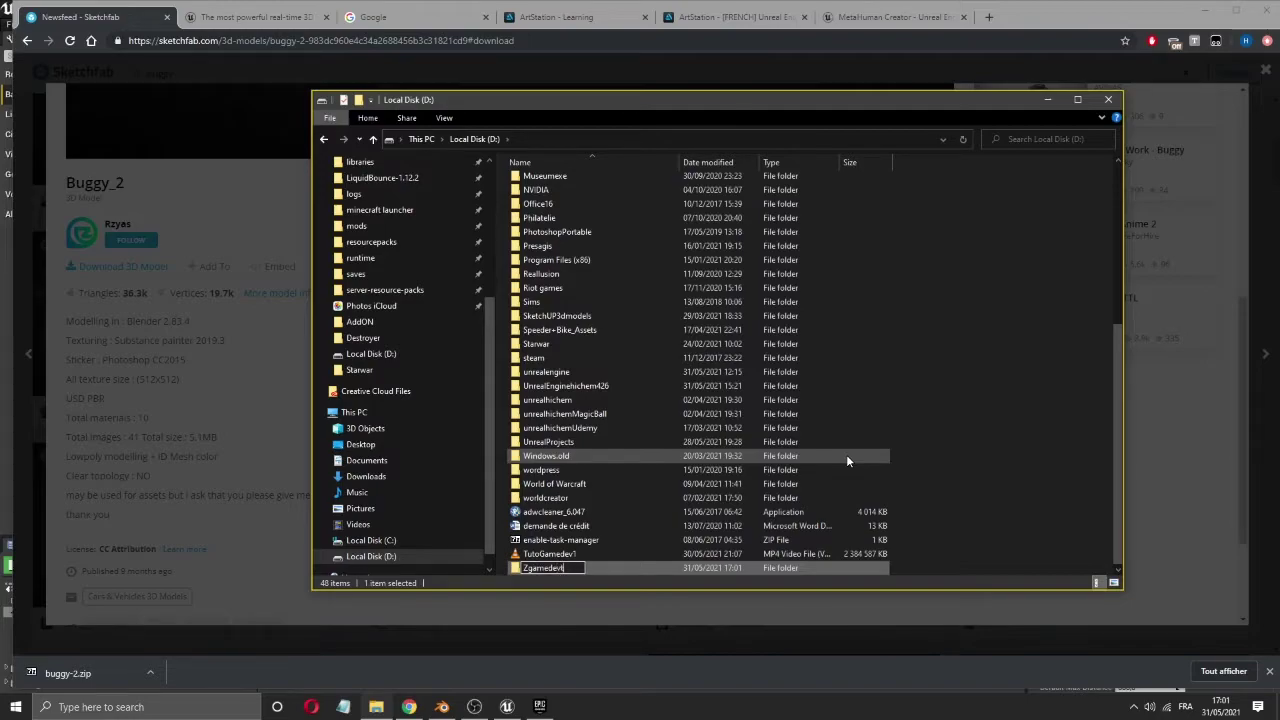
{"action": "type", "text": "o"}
{"action": "key", "text": "Return"}
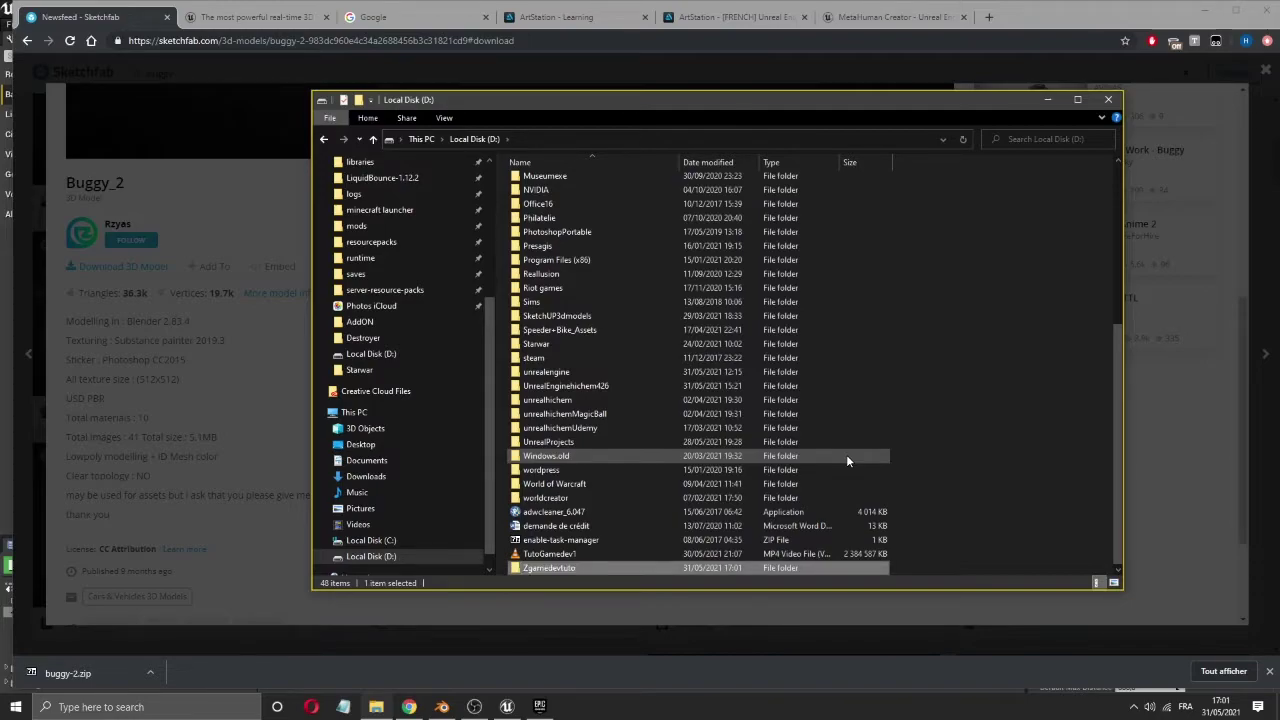
- Show the downloaded buggy-2.zip in its Downloads folder and copy the archive
{"action": "left_click", "coordinate": [150, 672]}
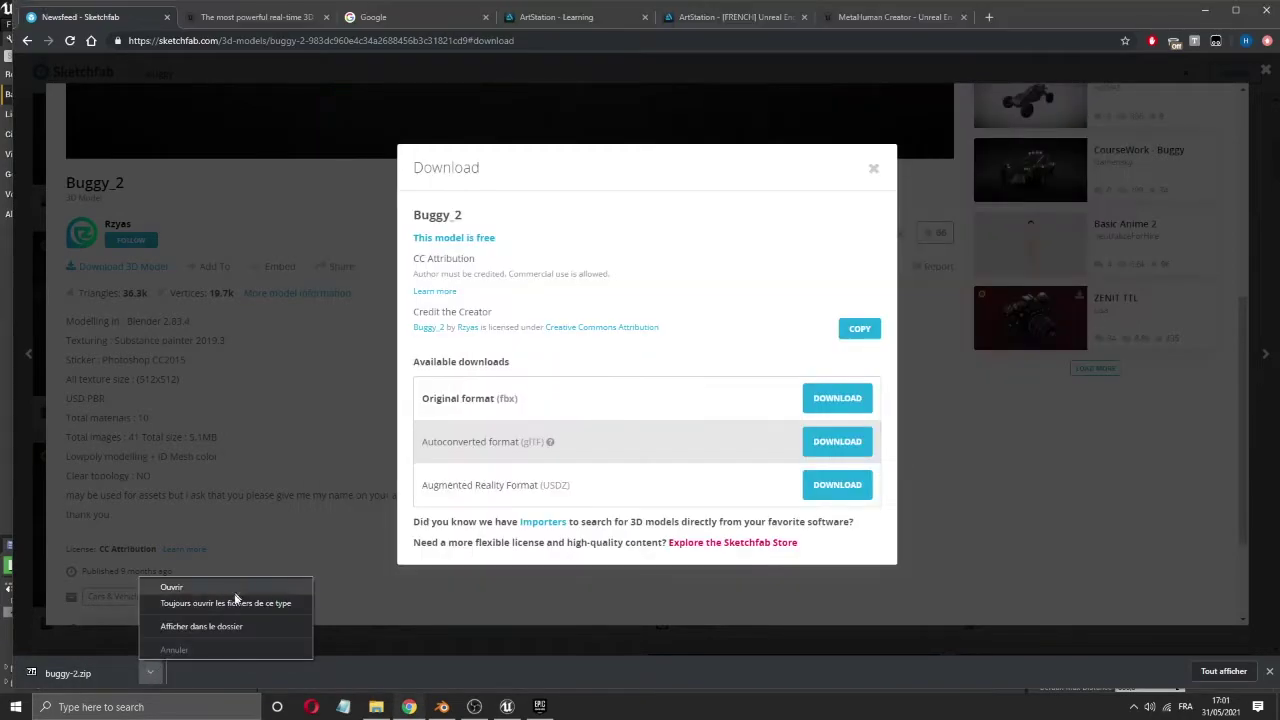
{"action": "left_click", "coordinate": [212, 623]}
{"action": "left_click", "coordinate": [545, 218]}
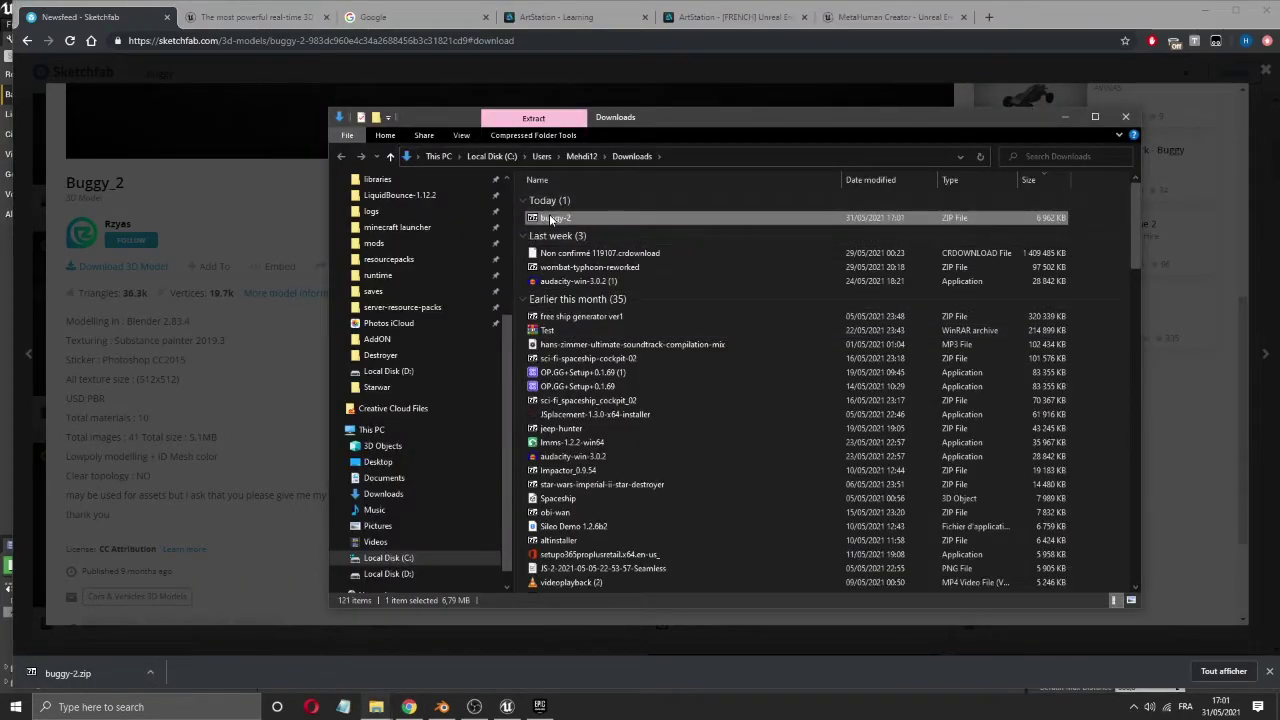
{"action": "right_click", "coordinate": [533, 219]}
{"action": "key", "text": "Escape"}
{"action": "key", "text": "Escape"}
{"action": "right_click", "coordinate": [530, 217]}
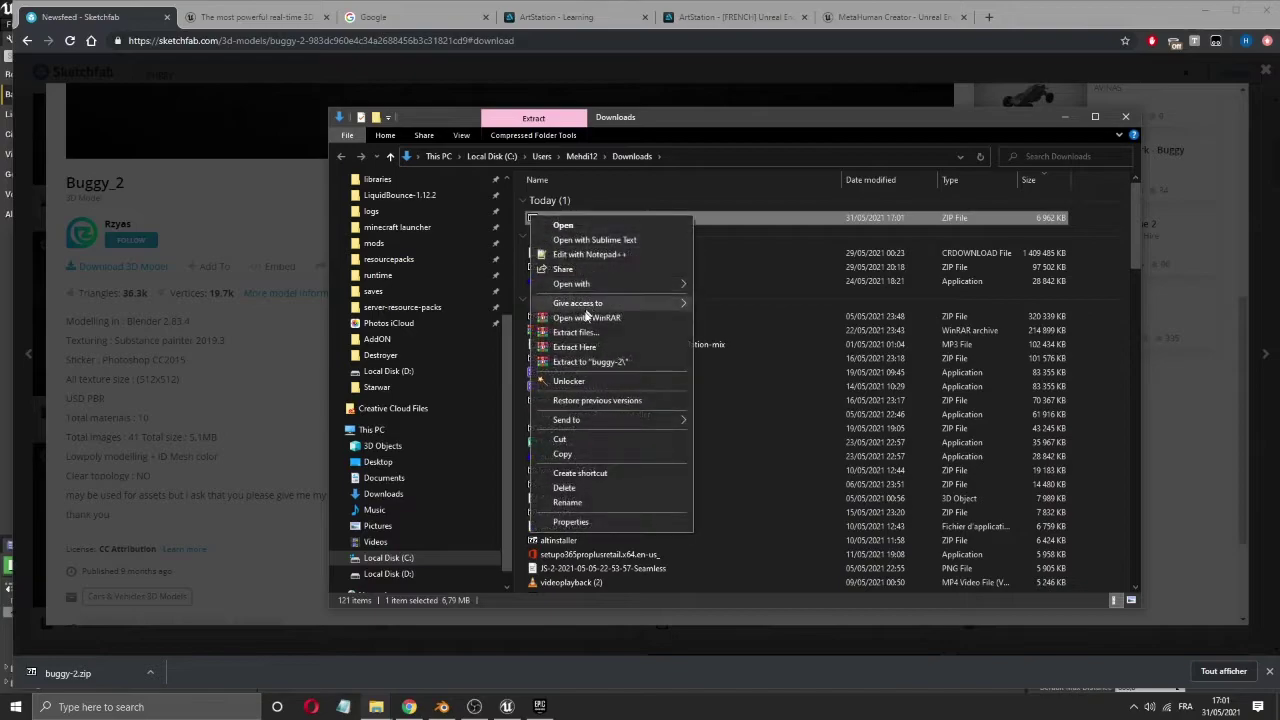
{"action": "left_click", "coordinate": [562, 453]}
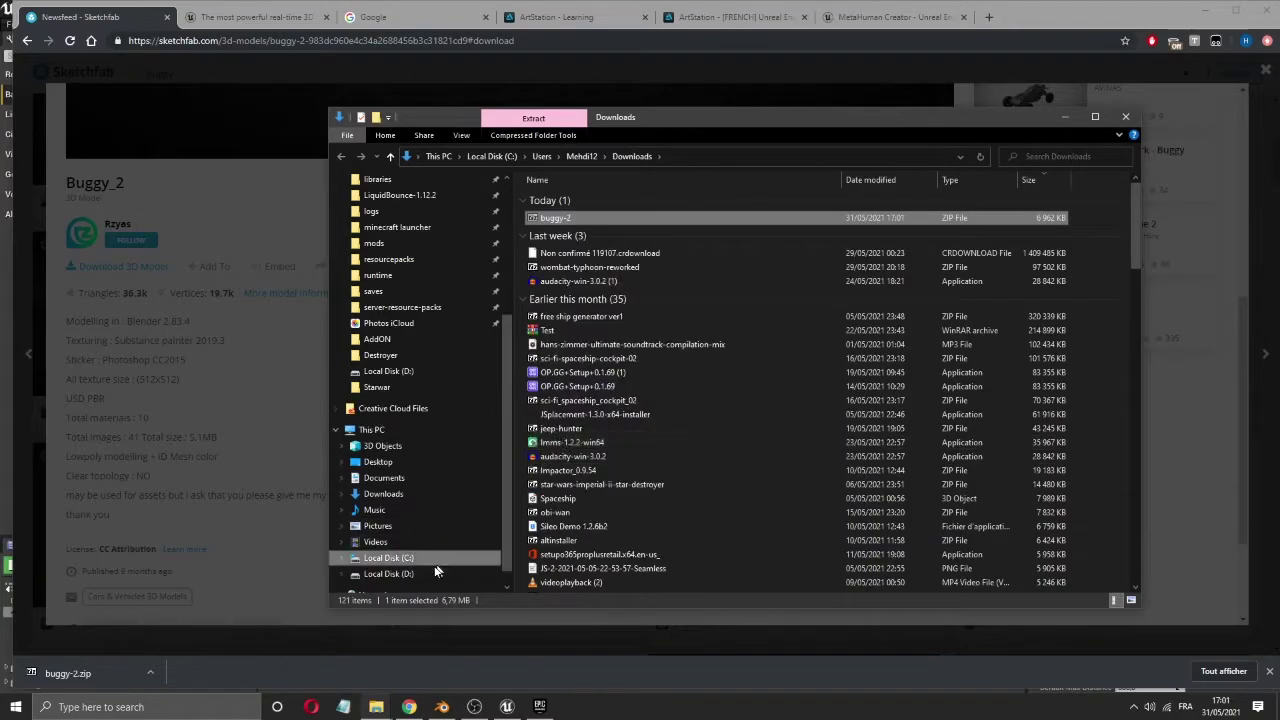
- Paste the buggy-2 archive into the Zgamedevtuto folder on Local Disk (D:)
{"action": "left_click", "coordinate": [388, 574]}
{"action": "scroll", "coordinate": [568, 551], "scroll_direction": "down", "scroll_amount": 5}
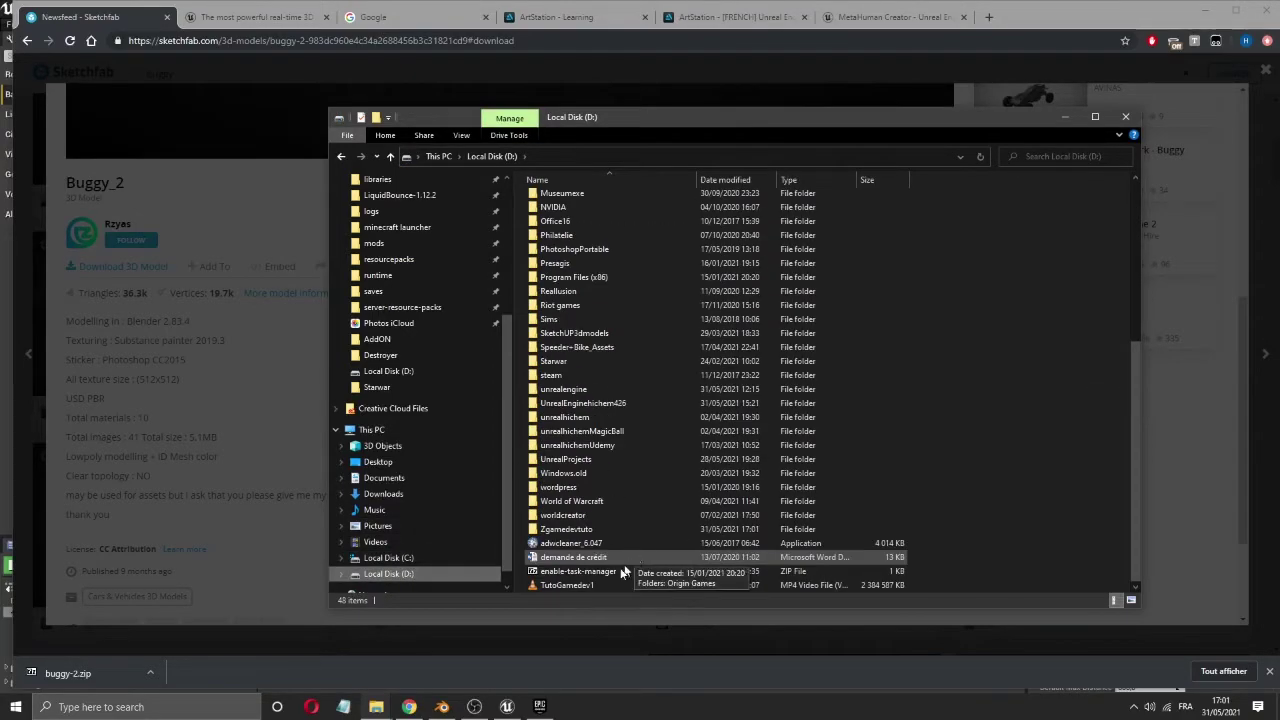
{"action": "double_click", "coordinate": [571, 528]}
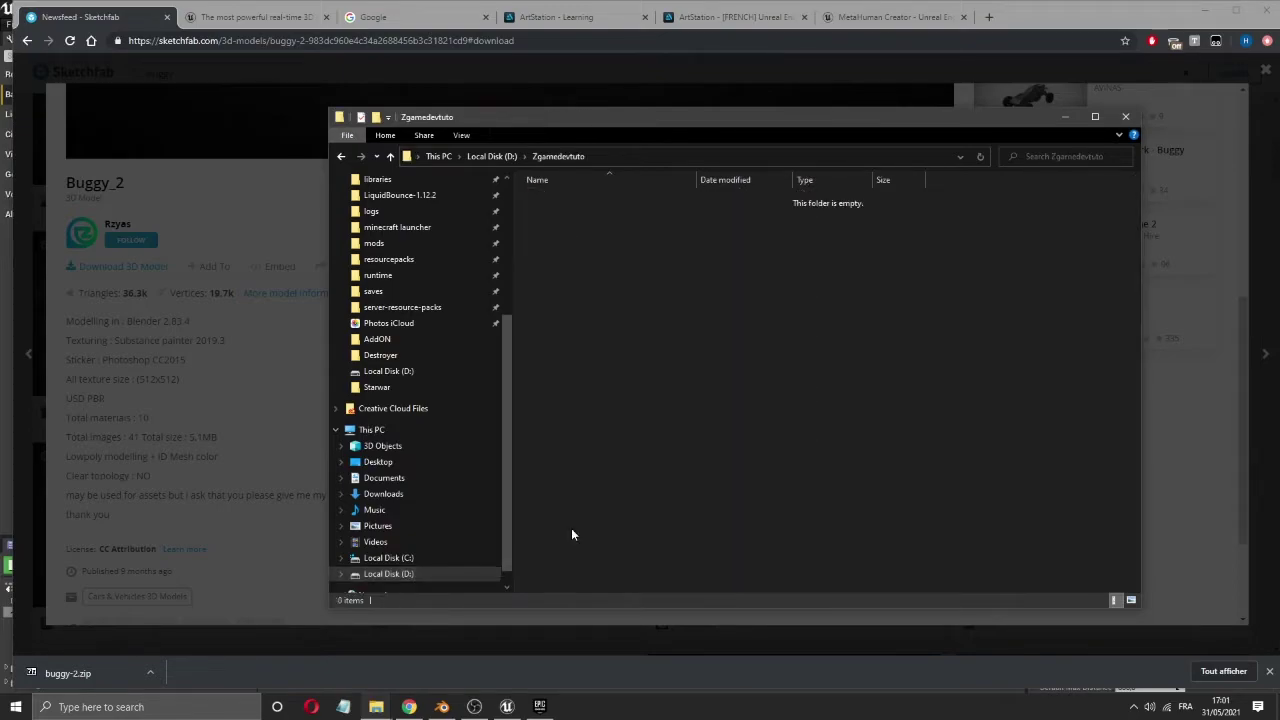
{"action": "right_click", "coordinate": [555, 327]}
{"action": "left_click", "coordinate": [590, 419]}
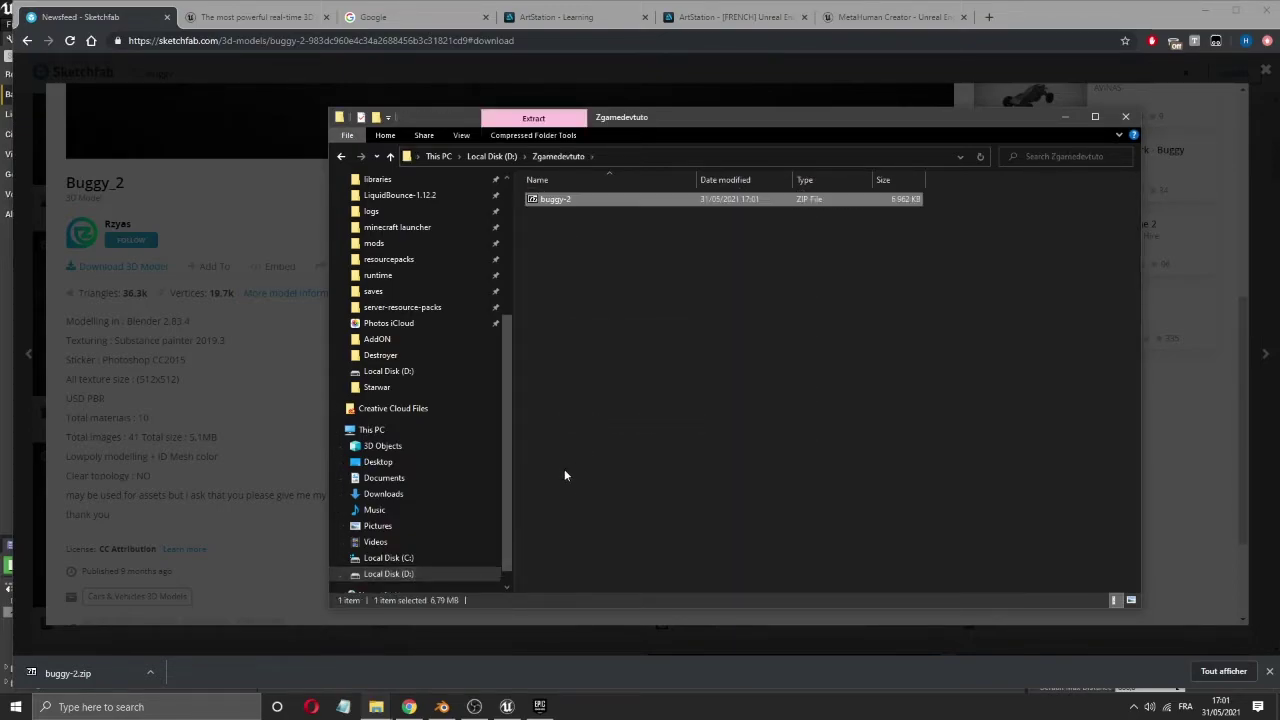
- Extract the buggy-2 archive directly into Zgamedevtuto and select the VHC_SC_Buggy_01 model in the extracted source folder
{"action": "right_click", "coordinate": [556, 204]}
{"action": "left_click", "coordinate": [622, 310]}
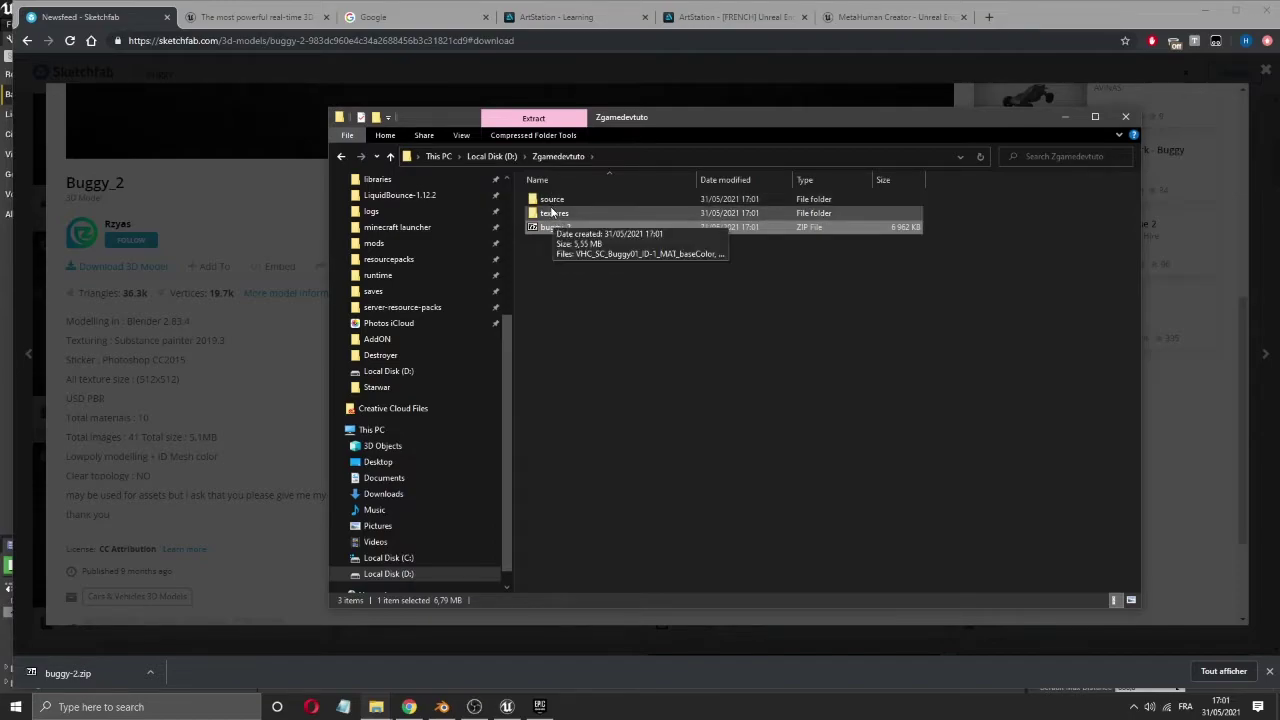
{"action": "double_click", "coordinate": [550, 199]}
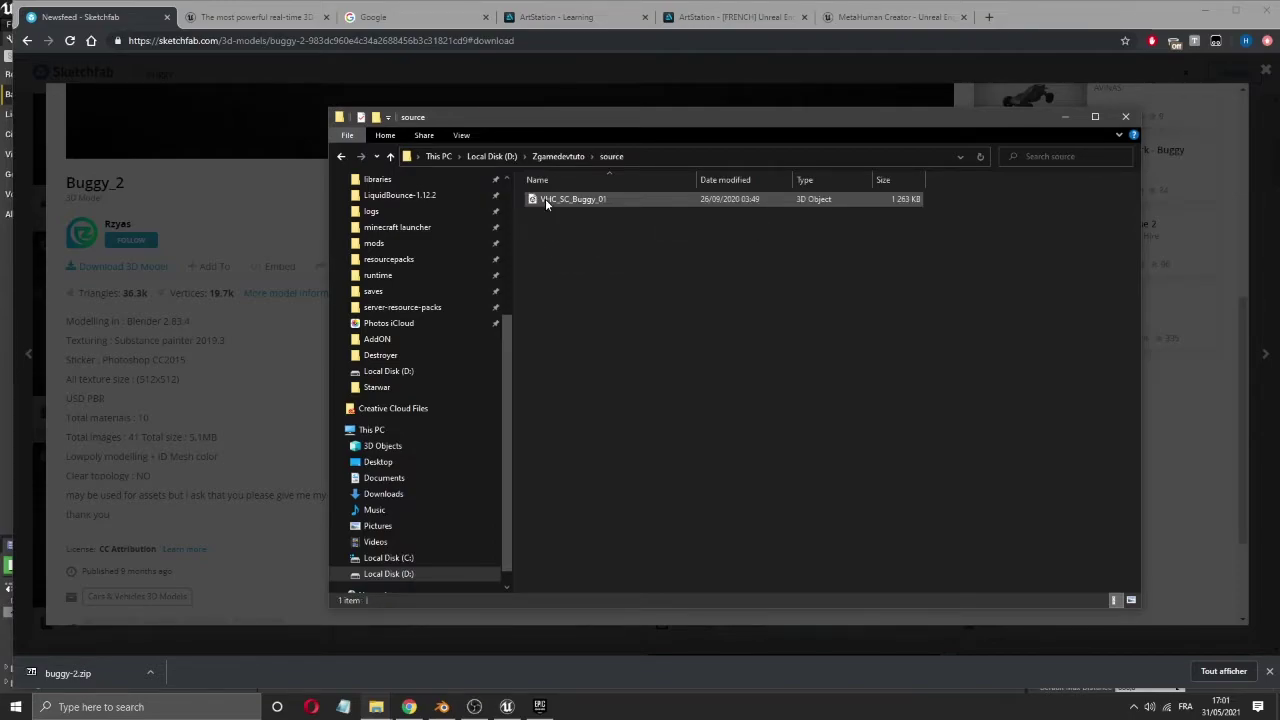
{"action": "left_click", "coordinate": [545, 198]}
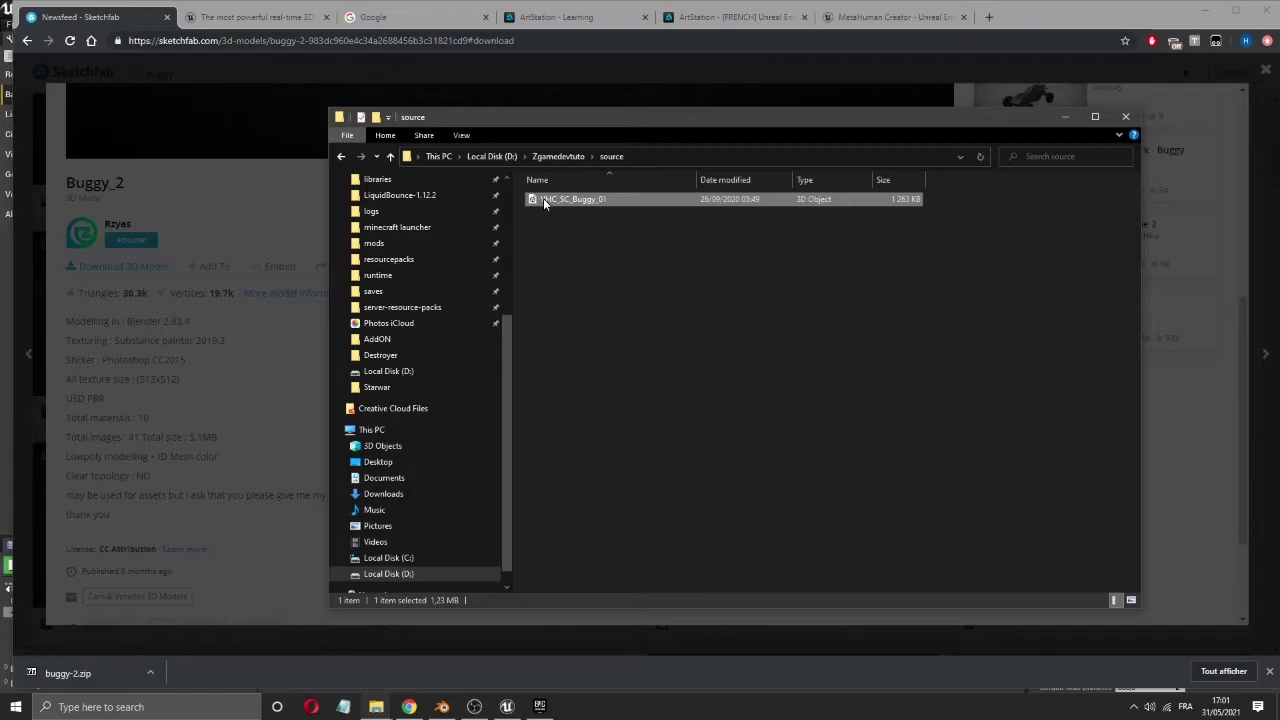
- Switch to Unreal Editor, create a folder named Buggy directly under Content, and open it
{"action": "left_click", "coordinate": [507, 707]}
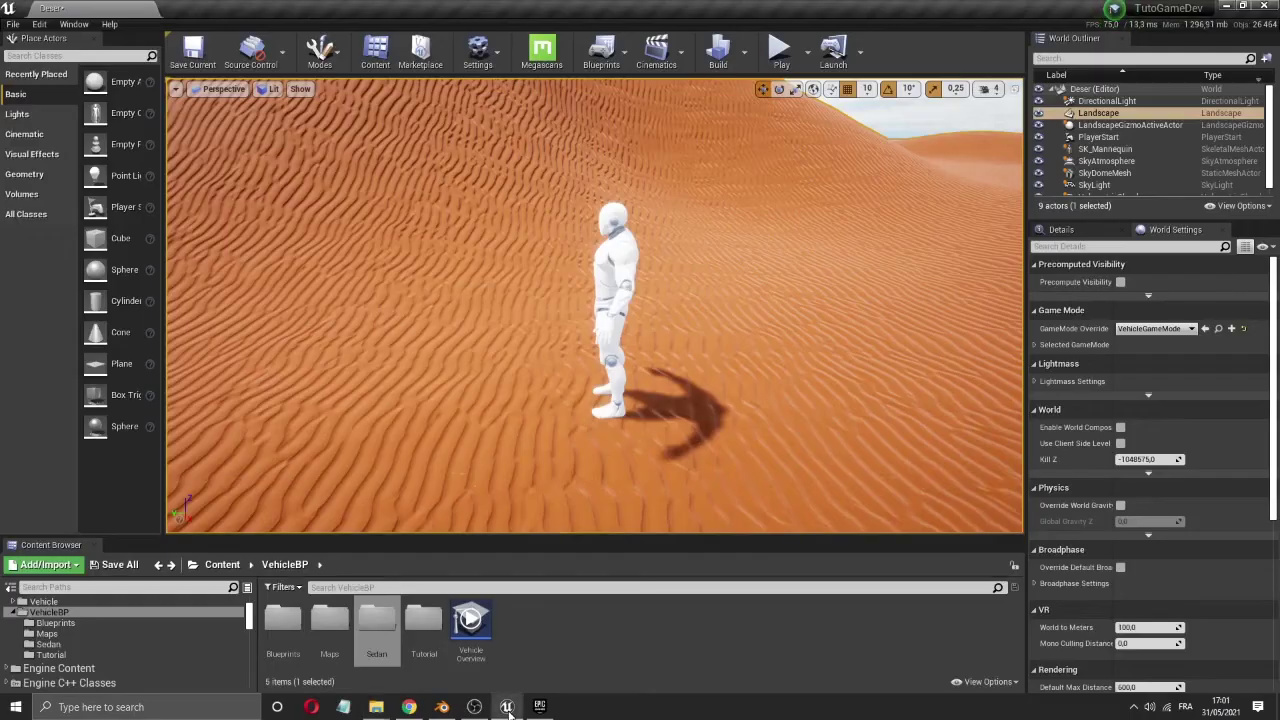
{"action": "left_click", "coordinate": [222, 565]}
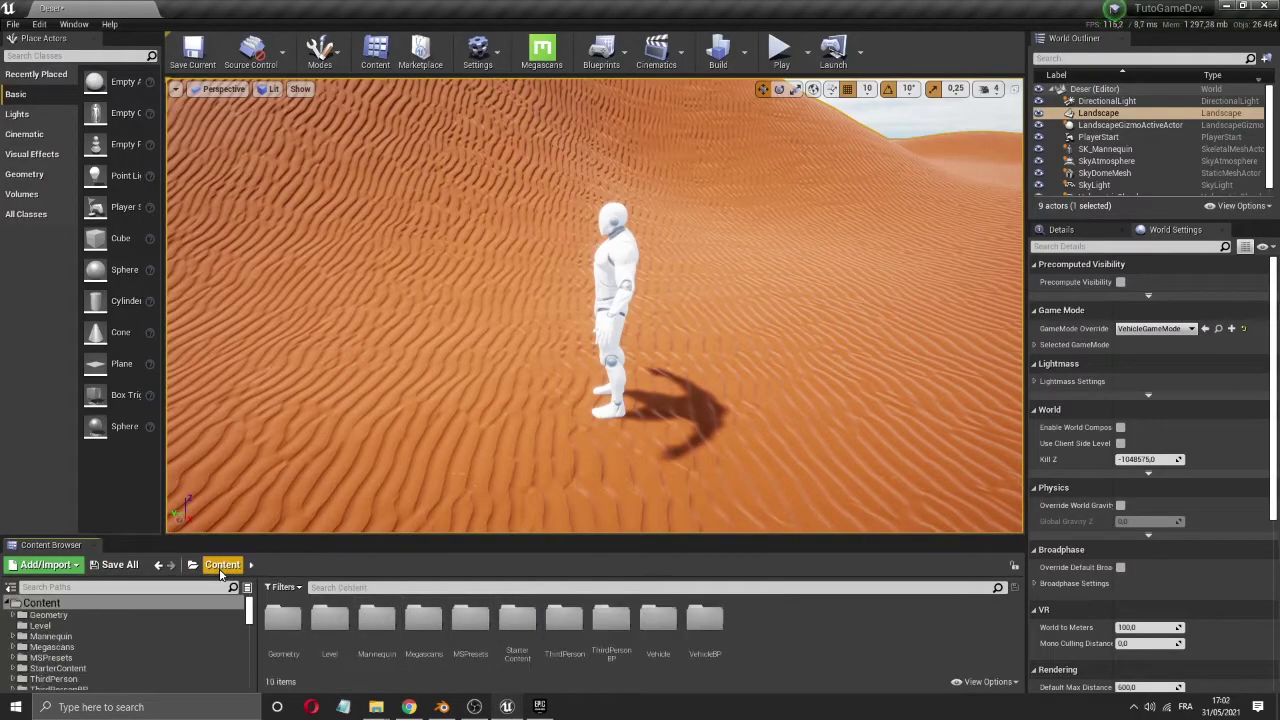
{"action": "right_click", "coordinate": [757, 649]}
{"action": "left_click", "coordinate": [790, 252]}
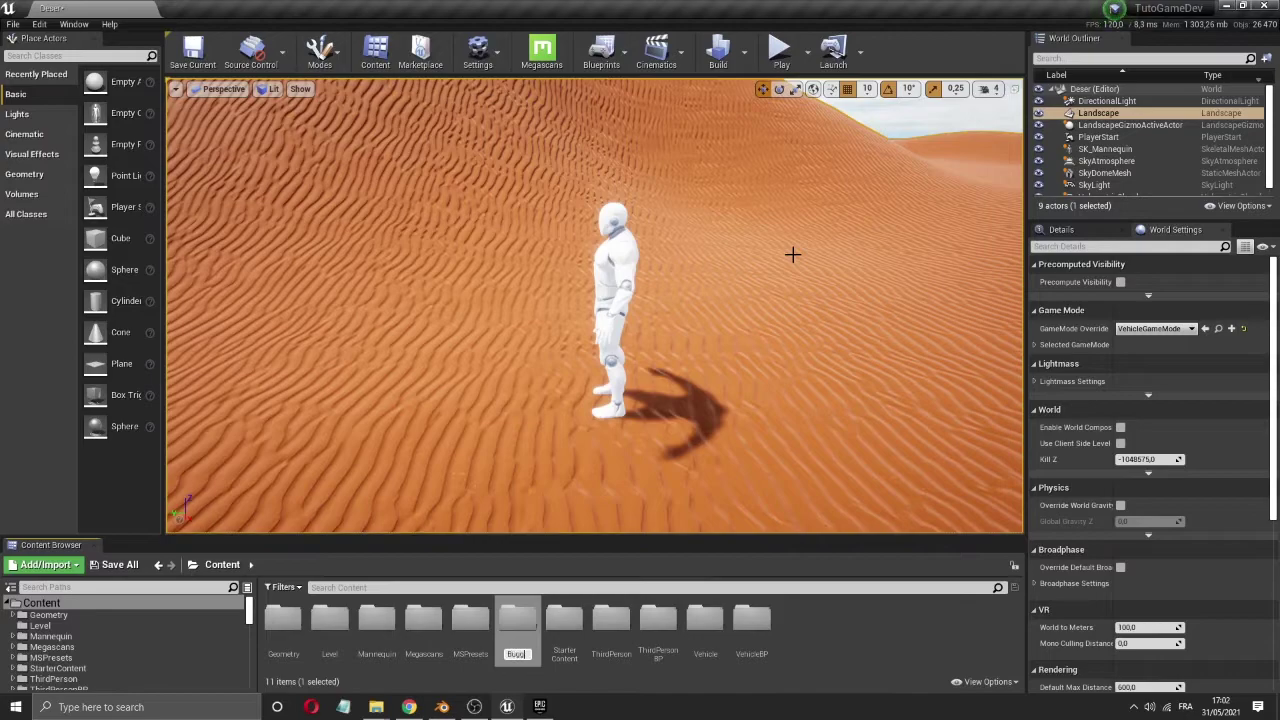
{"action": "key", "text": "Return"}
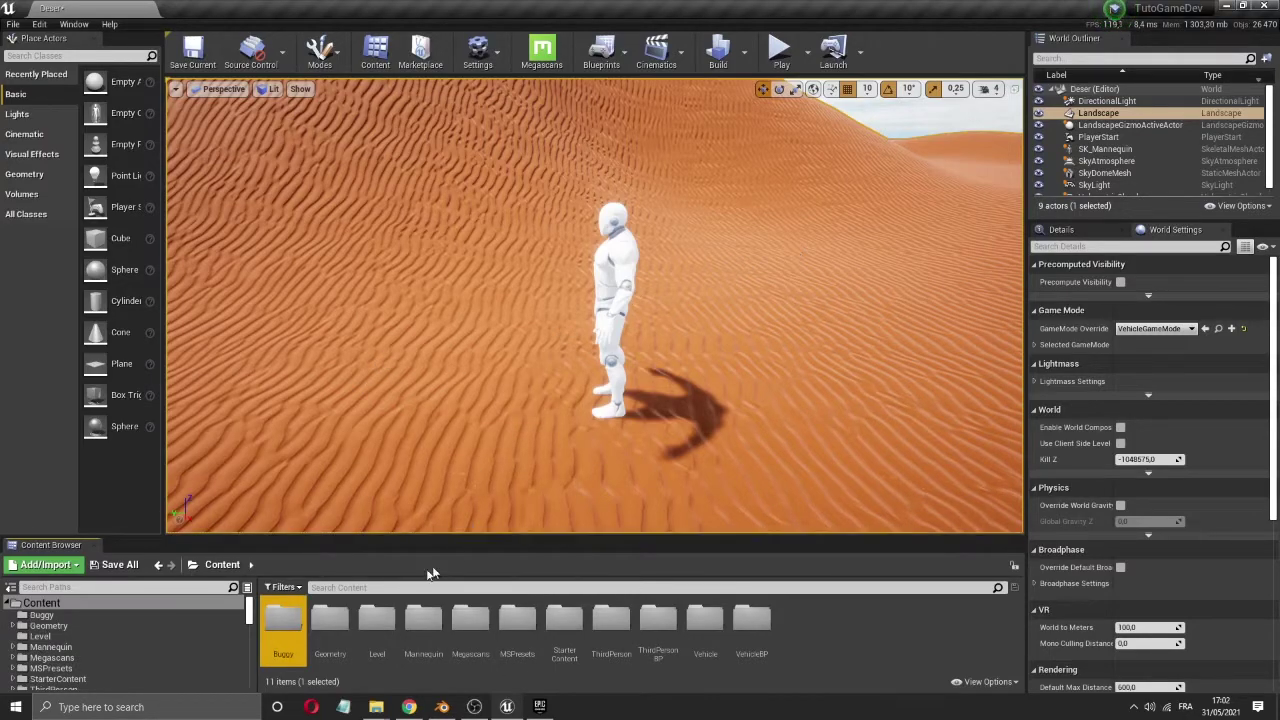
{"action": "double_click", "coordinate": [289, 622]}
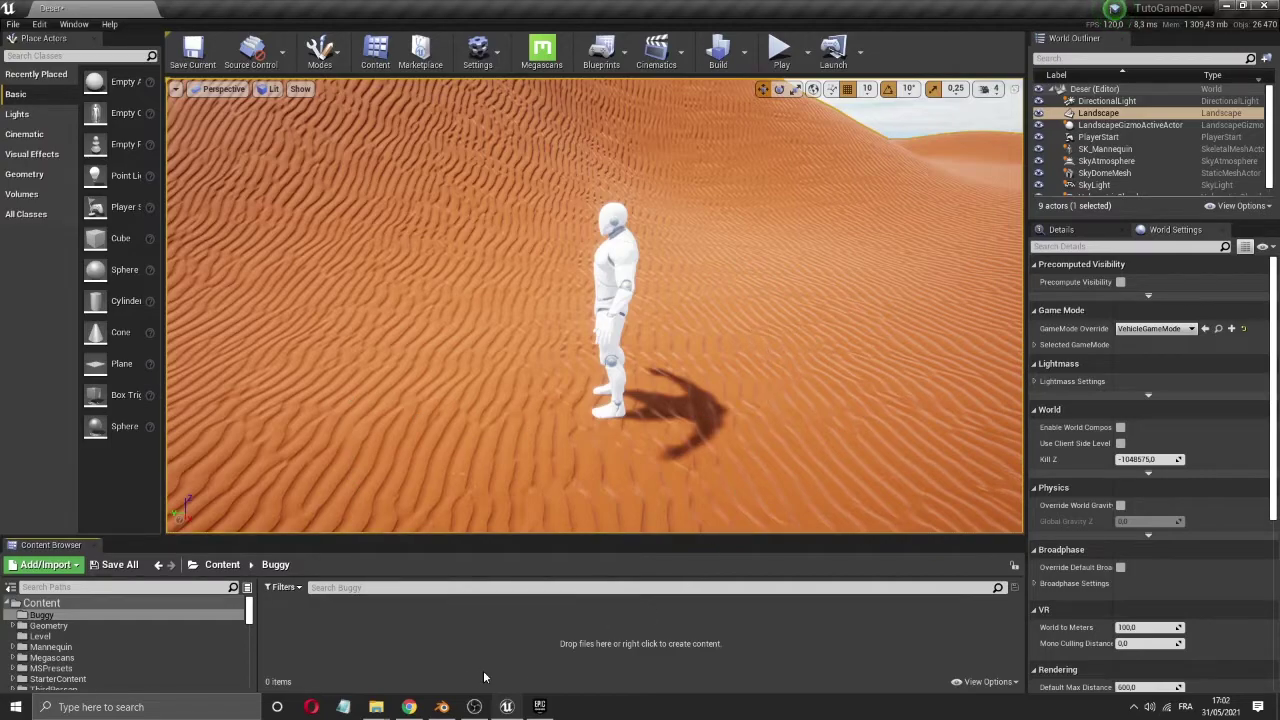
- Bring the VHC_SC_Buggy_01 model from the Zgamedevtuto source folder into the project's Buggy folder to start its FBX import
{"action": "mouse_move", "coordinate": [376, 707]}
{"action": "left_click", "coordinate": [436, 670]}
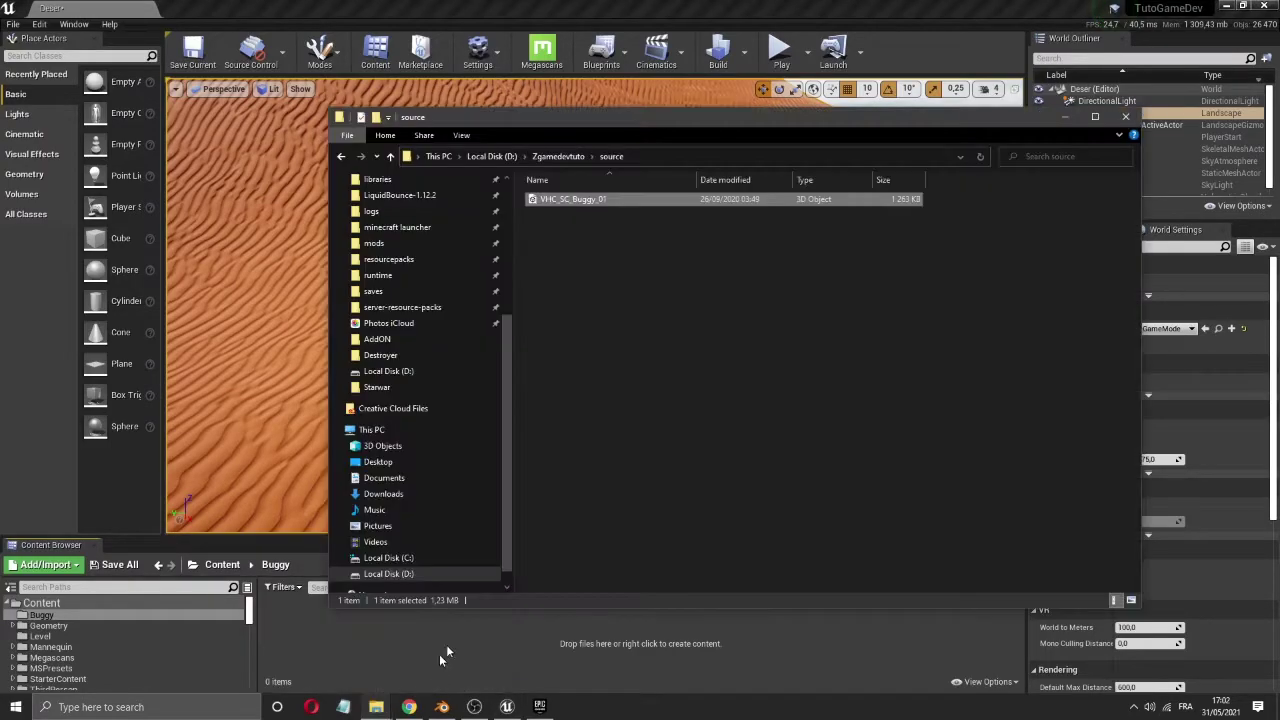
{"action": "left_click_drag", "start_coordinate": [579, 124], "coordinate": [839, 64]}
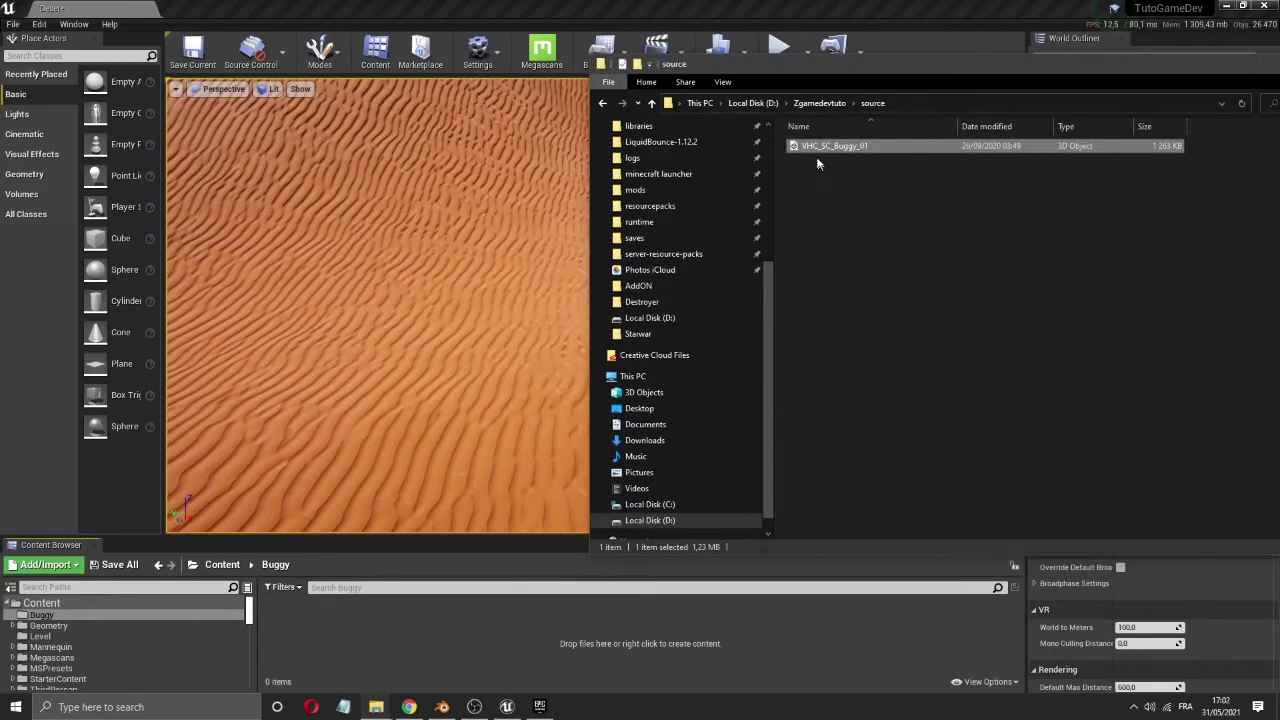
{"action": "left_click_drag", "start_coordinate": [811, 150], "coordinate": [447, 614]}
{"action": "left_click_drag", "start_coordinate": [336, 670], "coordinate": [562, 588]}
{"action": "left_click_drag", "start_coordinate": [314, 647], "coordinate": [314, 647]}
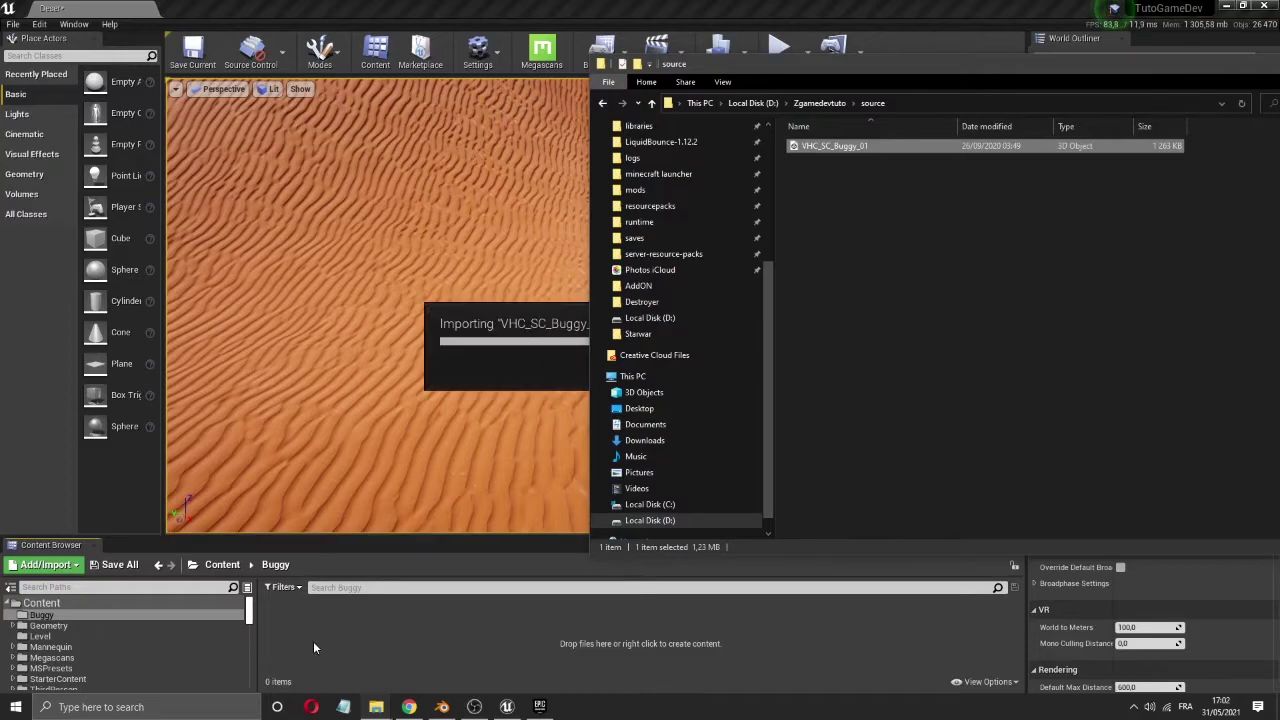
- Import all of VHC_SC_Buggy_01 with the Skeletal Mesh option enabled, and dismiss the message log
{"action": "left_click", "coordinate": [545, 117]}
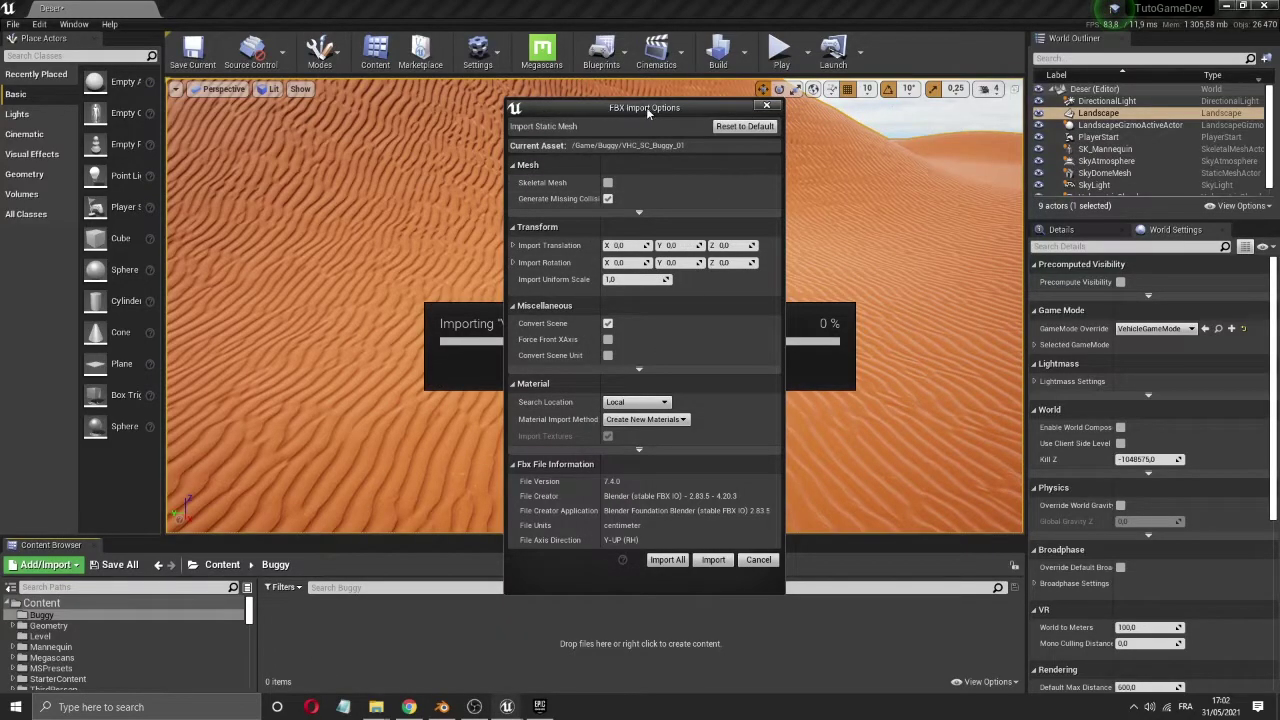
{"action": "left_click", "coordinate": [607, 182]}
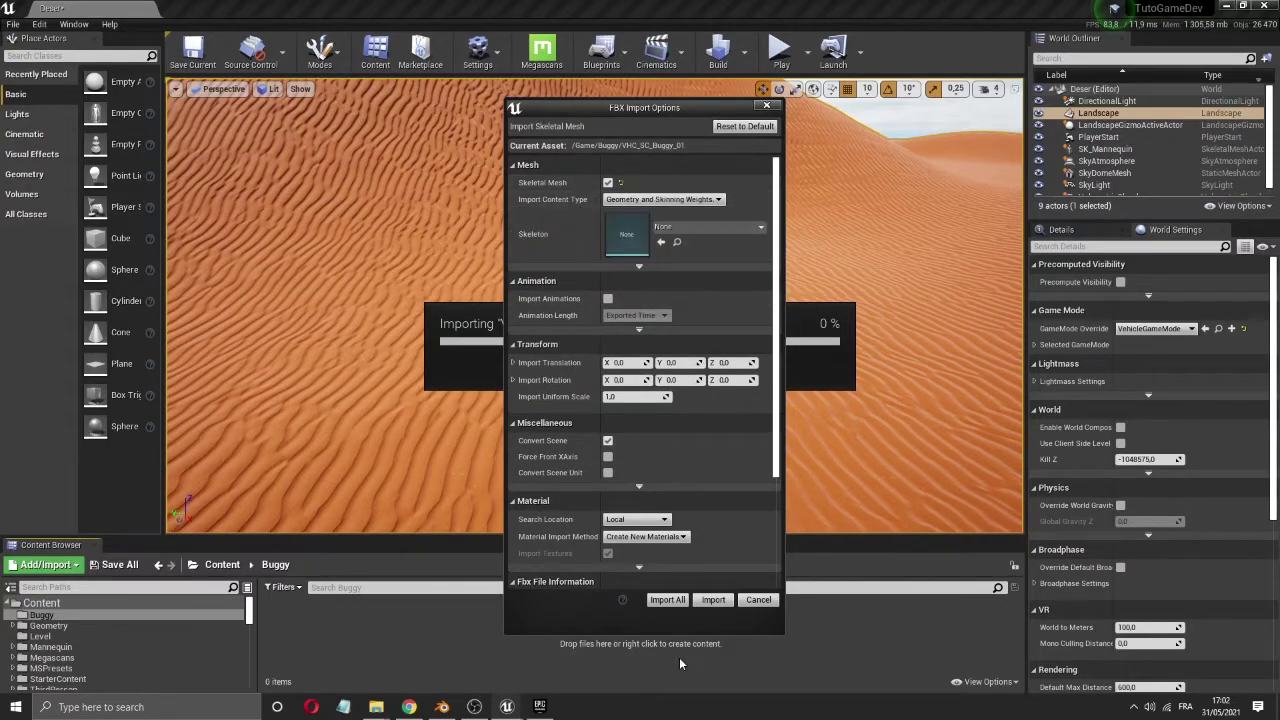
{"action": "left_click", "coordinate": [663, 601]}
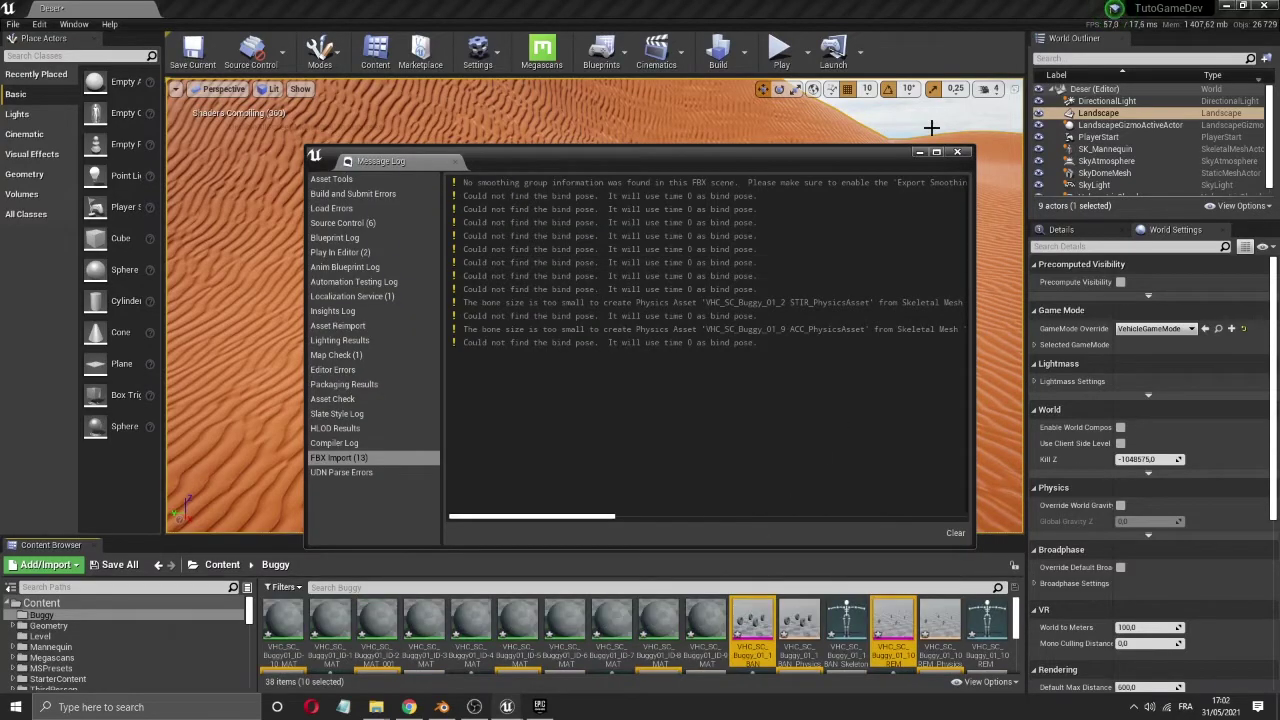
{"action": "left_click", "coordinate": [957, 152]}
- Look through the imported materials, skeletal meshes, physics assets and skeletons in the Buggy folder
{"action": "scroll", "coordinate": [647, 623], "scroll_direction": "down", "scroll_amount": 3}
{"action": "scroll", "coordinate": [650, 625], "scroll_direction": "down", "scroll_amount": 1}
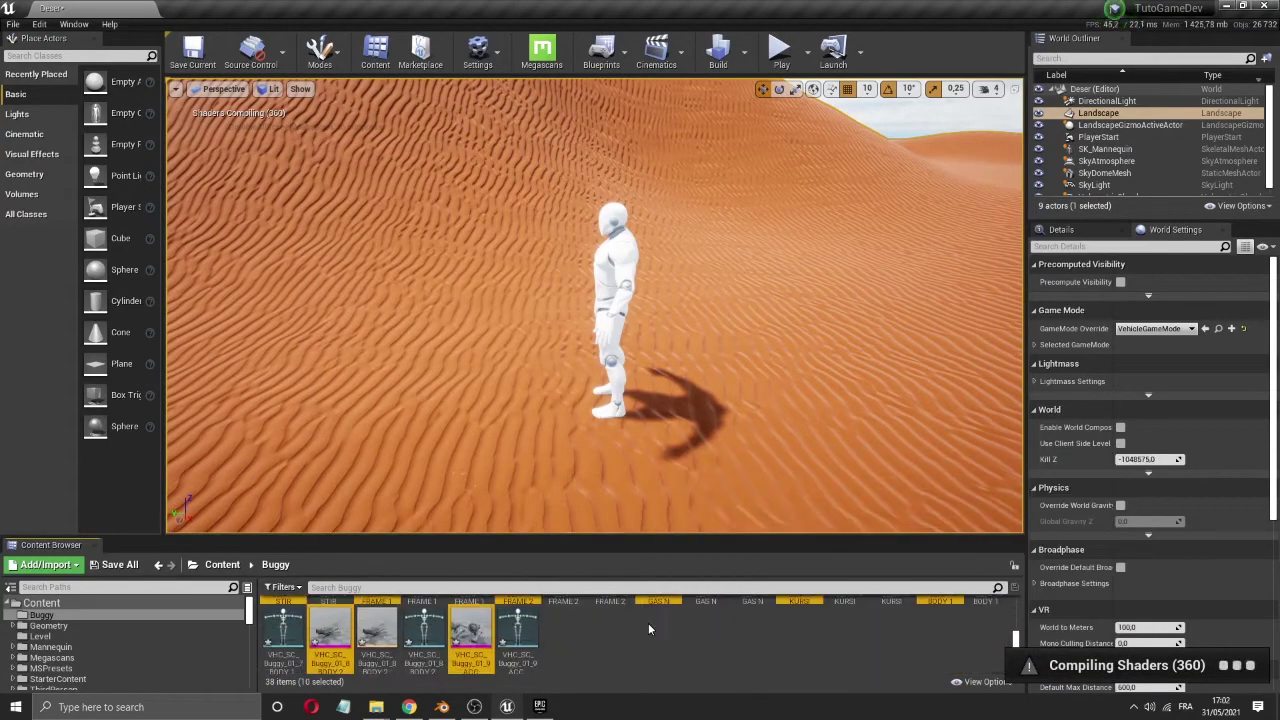
{"action": "scroll", "coordinate": [367, 640], "scroll_direction": "up", "scroll_amount": 2}
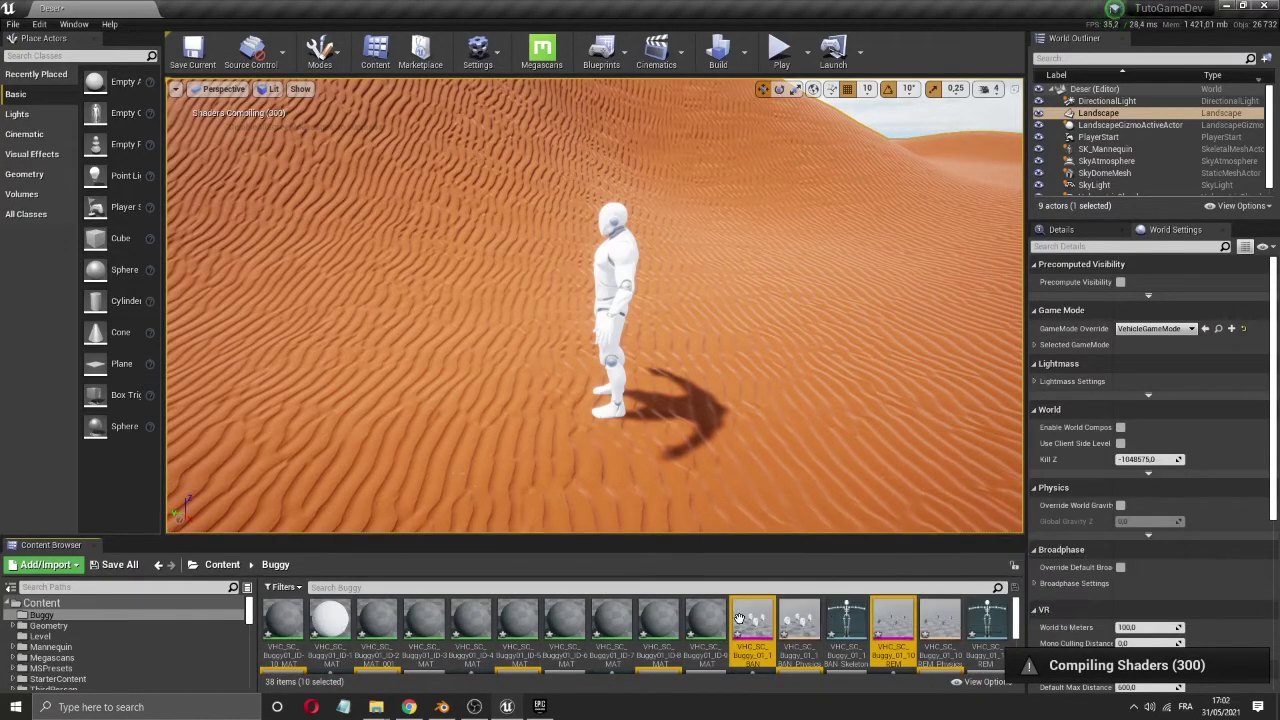
{"action": "scroll", "coordinate": [738, 625], "scroll_direction": "down", "scroll_amount": 2}
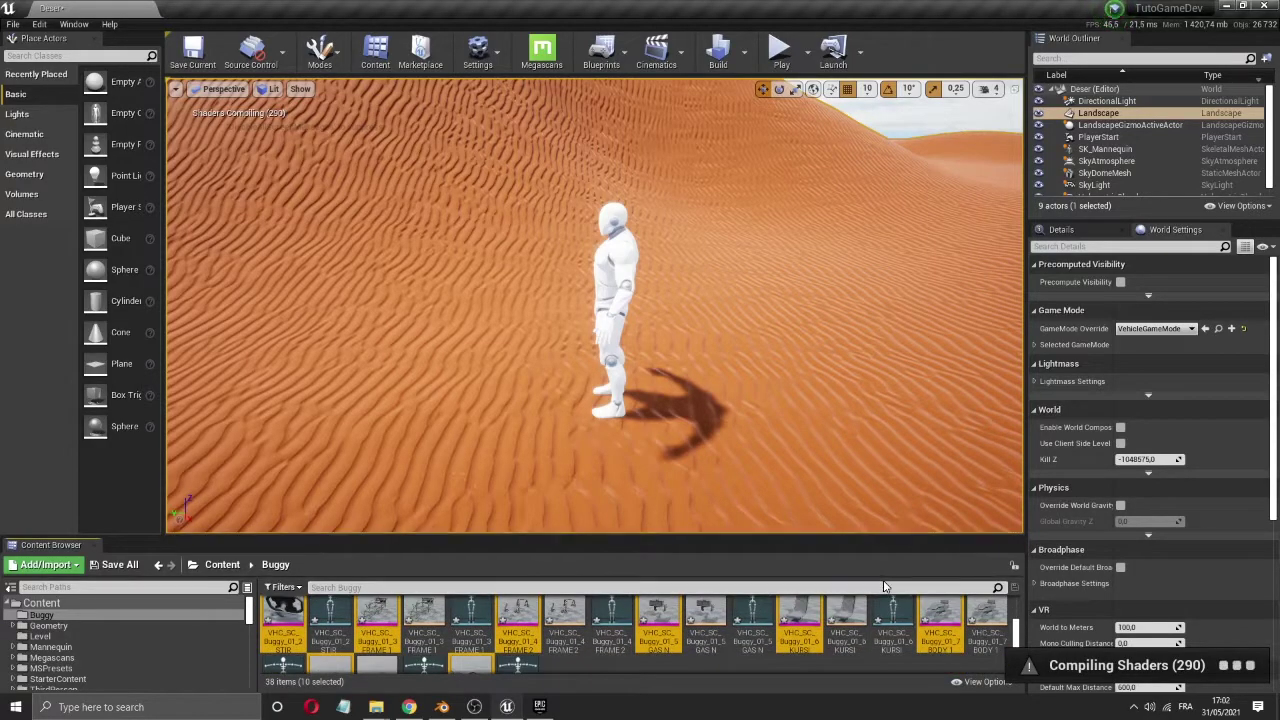
{"action": "scroll", "coordinate": [860, 625], "scroll_direction": "up", "scroll_amount": 2}
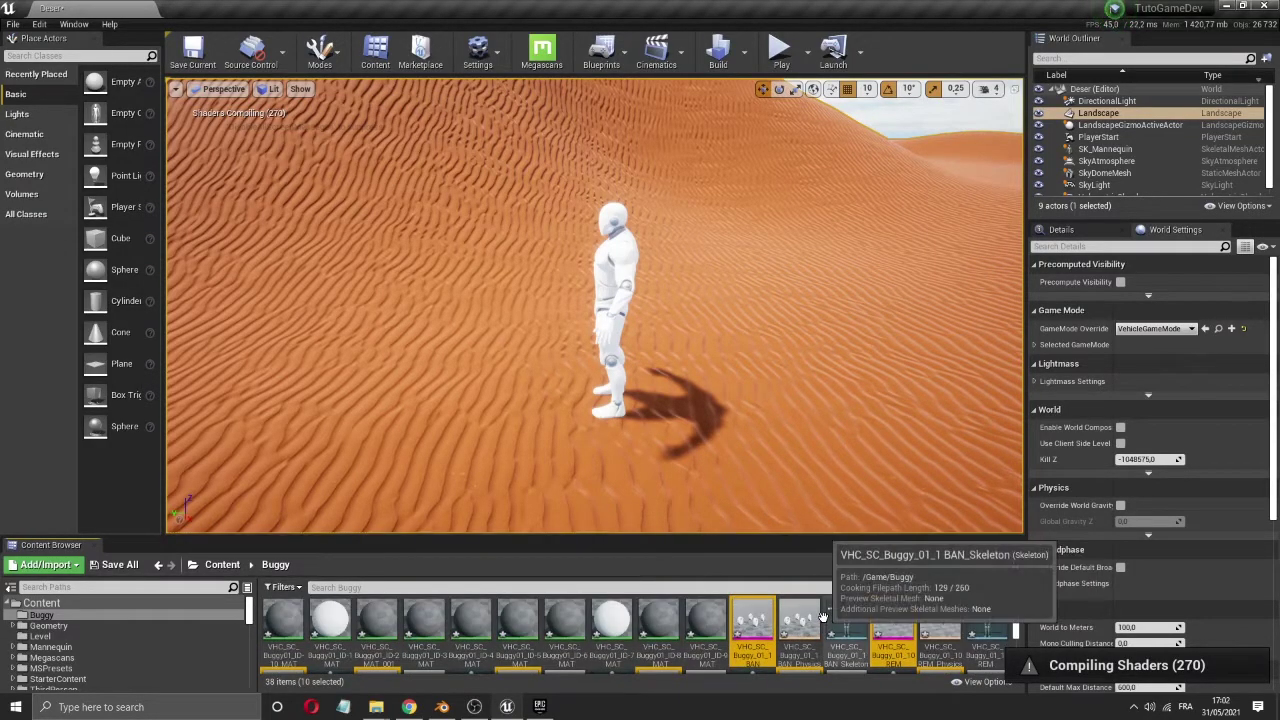
{"action": "scroll", "coordinate": [450, 625], "scroll_direction": "down", "scroll_amount": 4}
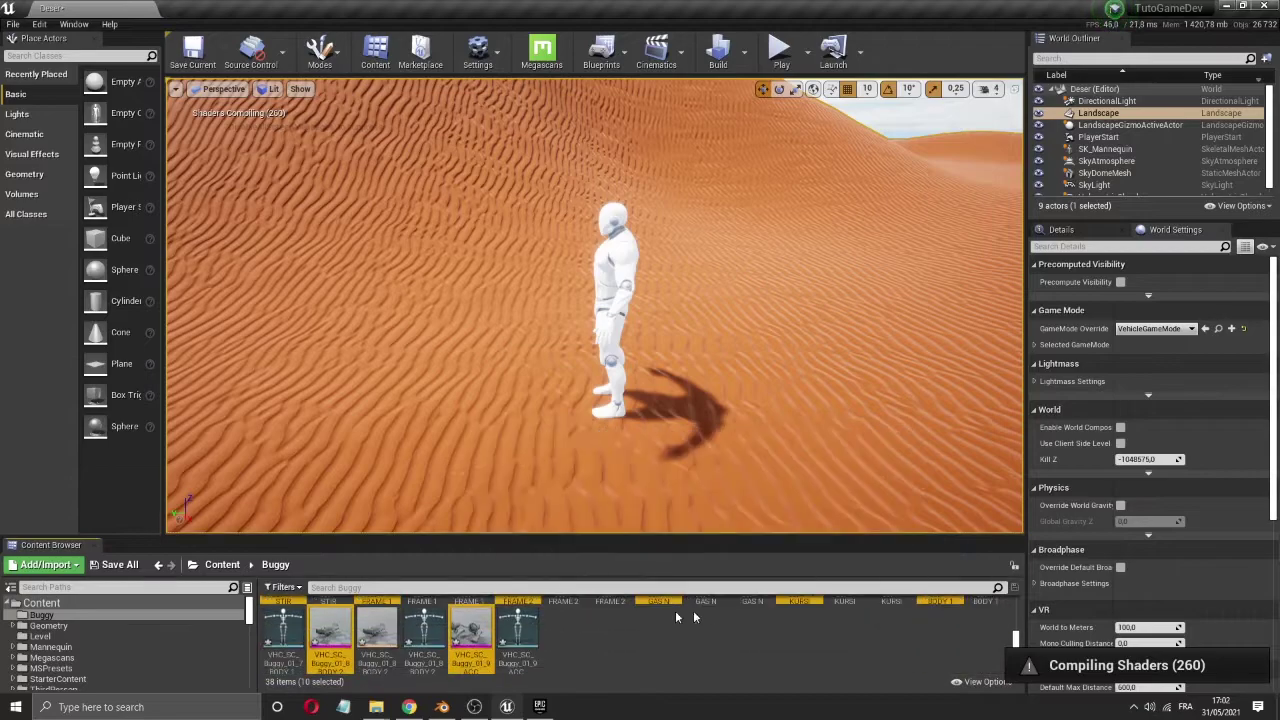
{"action": "scroll", "coordinate": [589, 615], "scroll_direction": "up", "scroll_amount": 4}
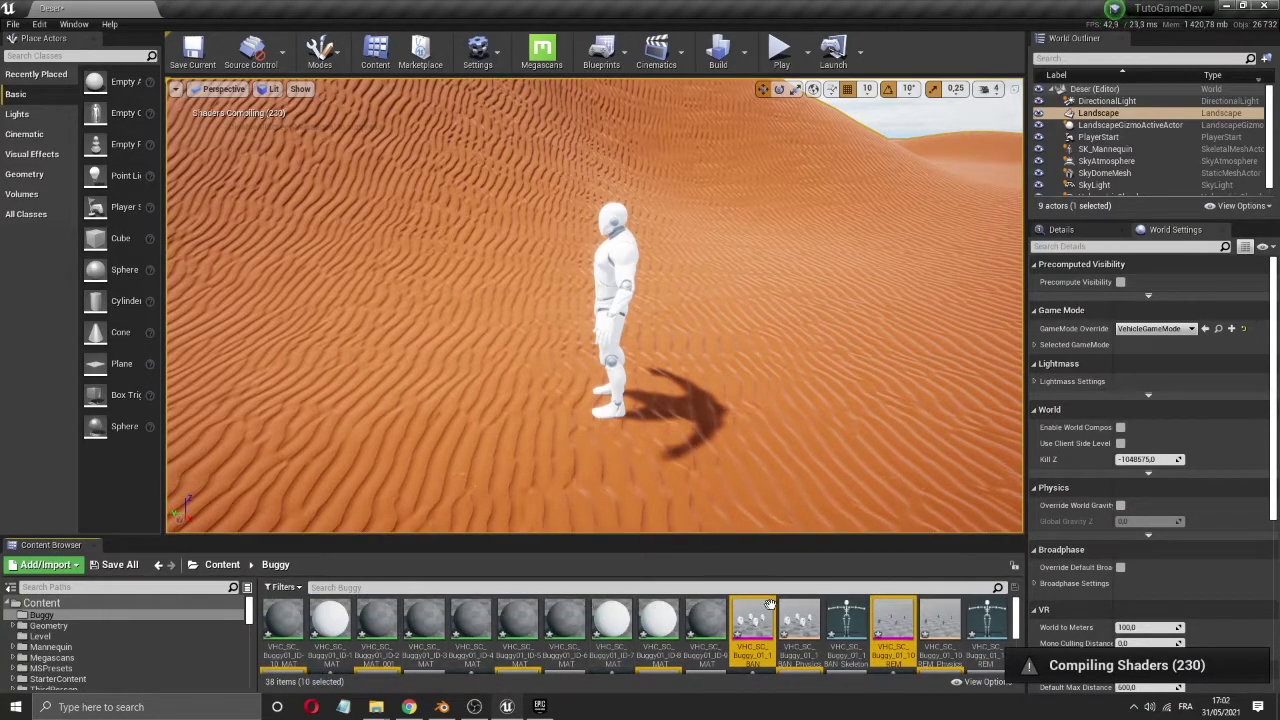
- Select all the imported assets in the Buggy folder and force-delete them
{"action": "left_click", "coordinate": [283, 620]}
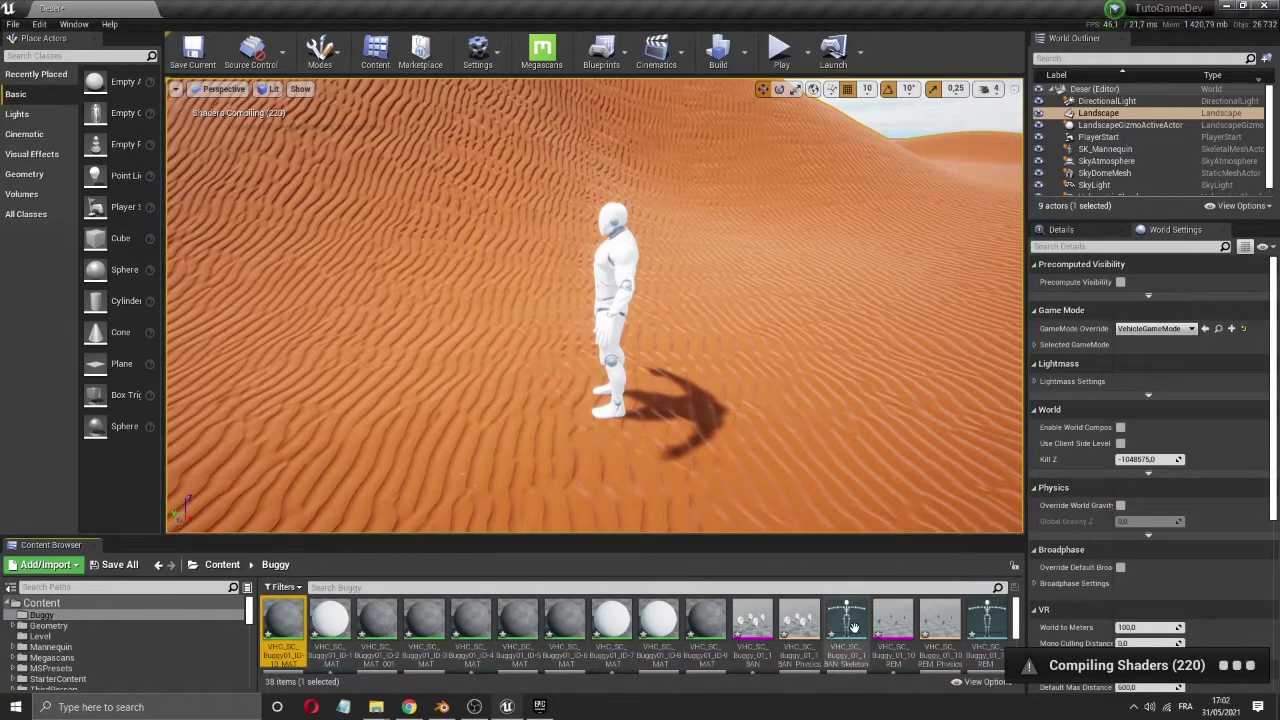
{"action": "scroll", "coordinate": [853, 626], "scroll_direction": "down", "scroll_amount": 3}
{"action": "key", "text": "ctrl+a"}
{"action": "right_click", "coordinate": [517, 638]}
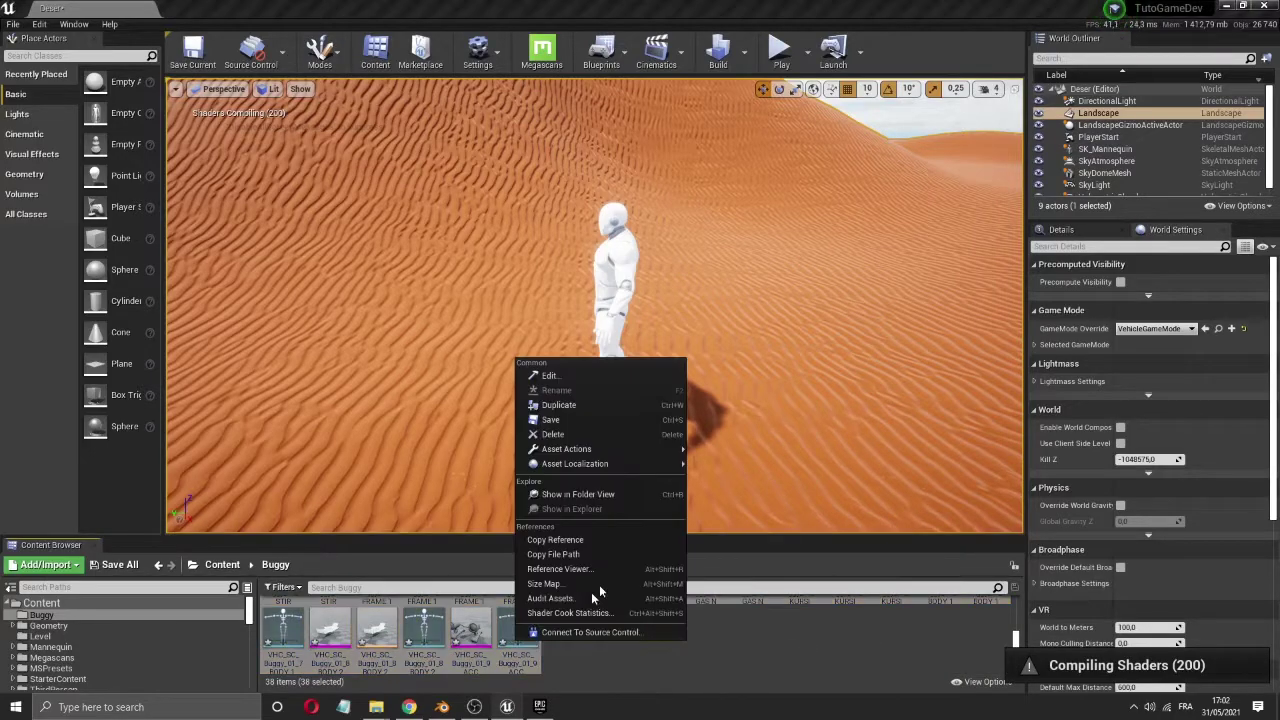
{"action": "left_click", "coordinate": [603, 435]}
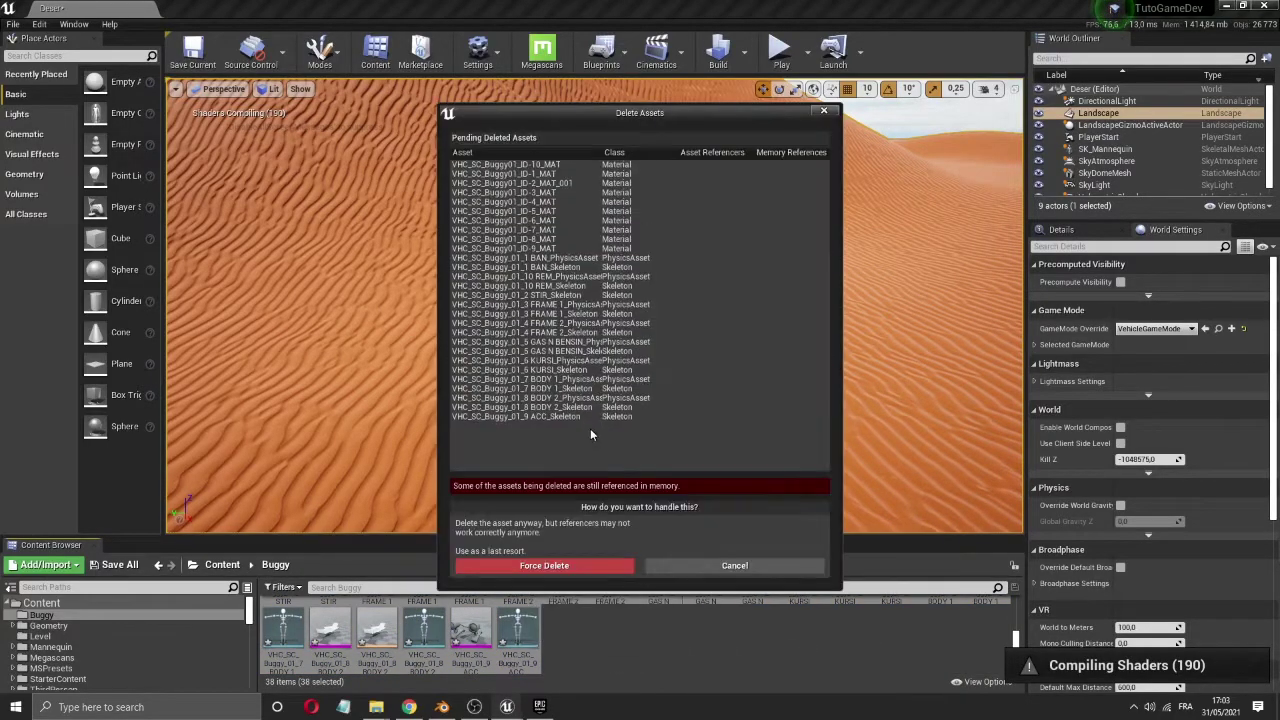
{"action": "left_click", "coordinate": [534, 565]}
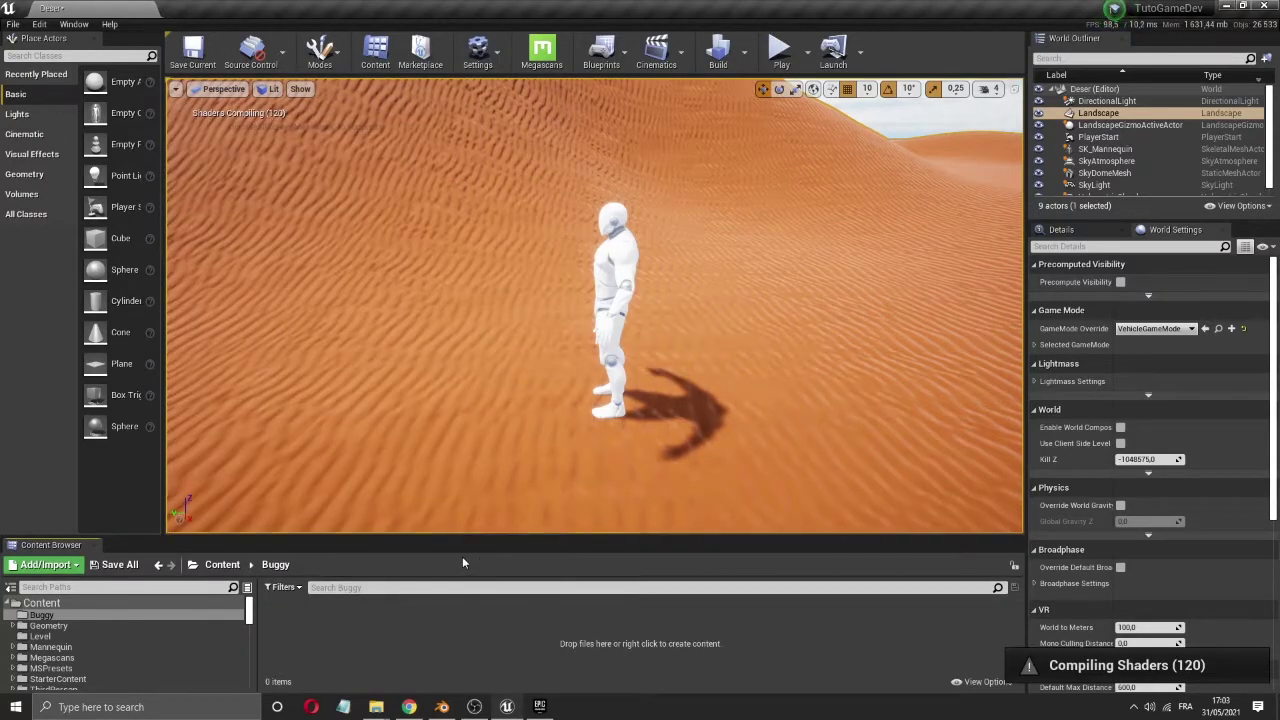
- Enlarge the Content Browser and open the Sedan_SkelMesh asset from the Sedan folder inside Vehicle
{"action": "left_click_drag", "start_coordinate": [464, 541], "coordinate": [464, 519]}
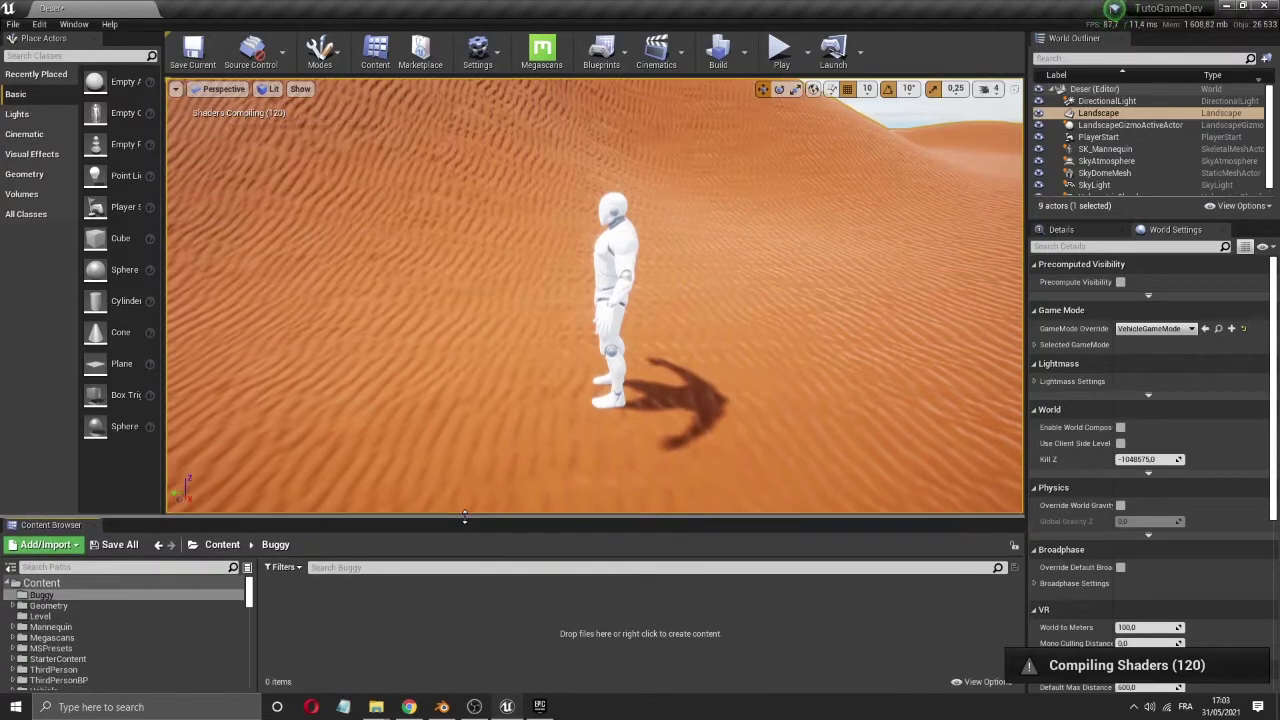
{"action": "left_click", "coordinate": [222, 544]}
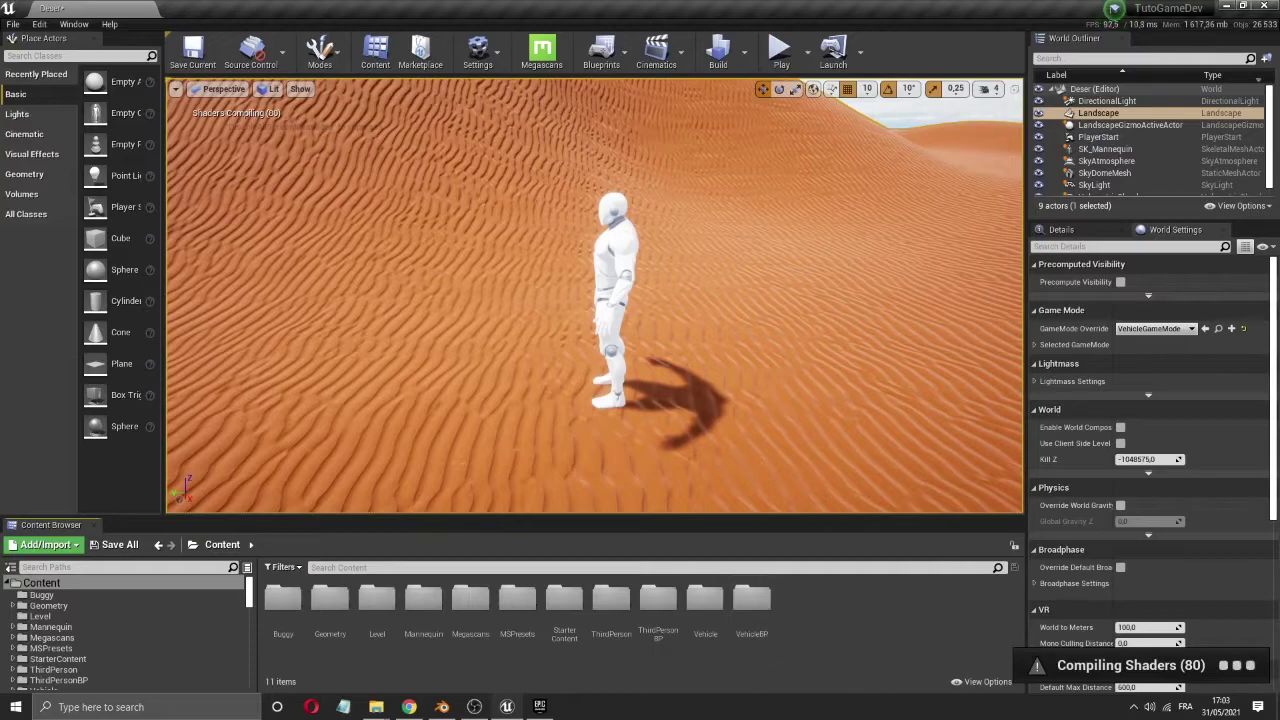
{"action": "double_click", "coordinate": [697, 600]}
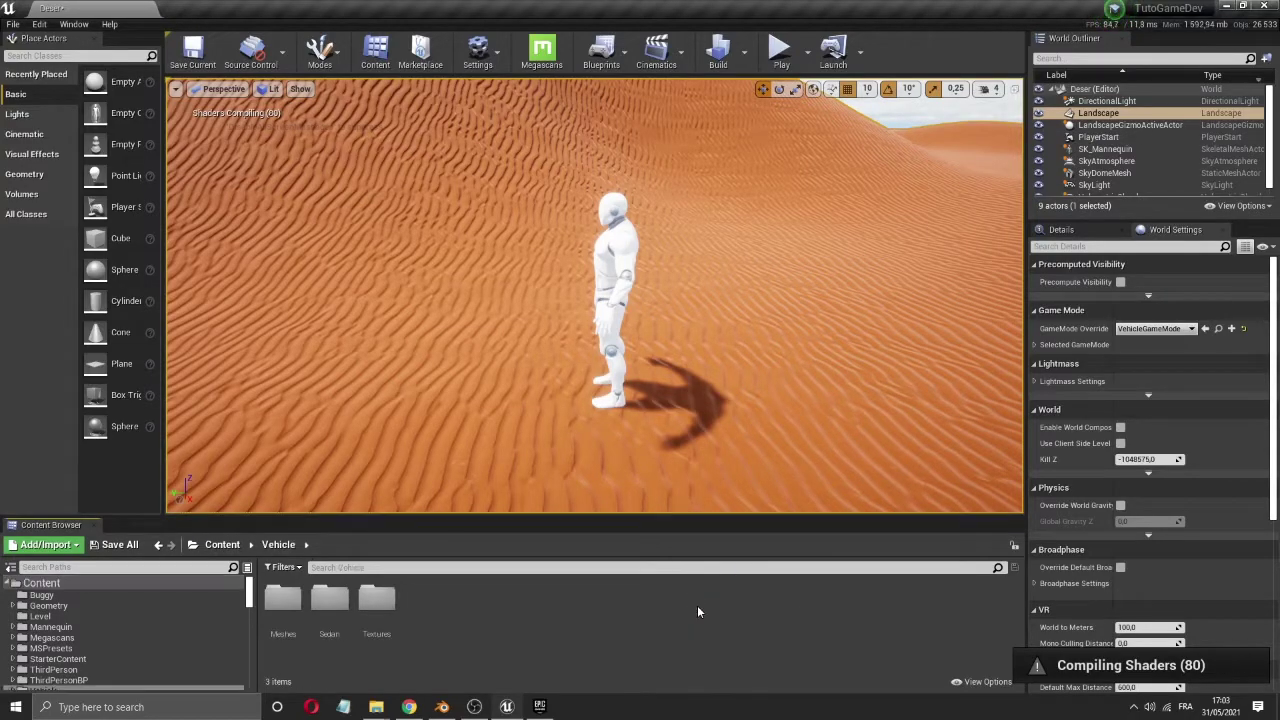
{"action": "double_click", "coordinate": [330, 598]}
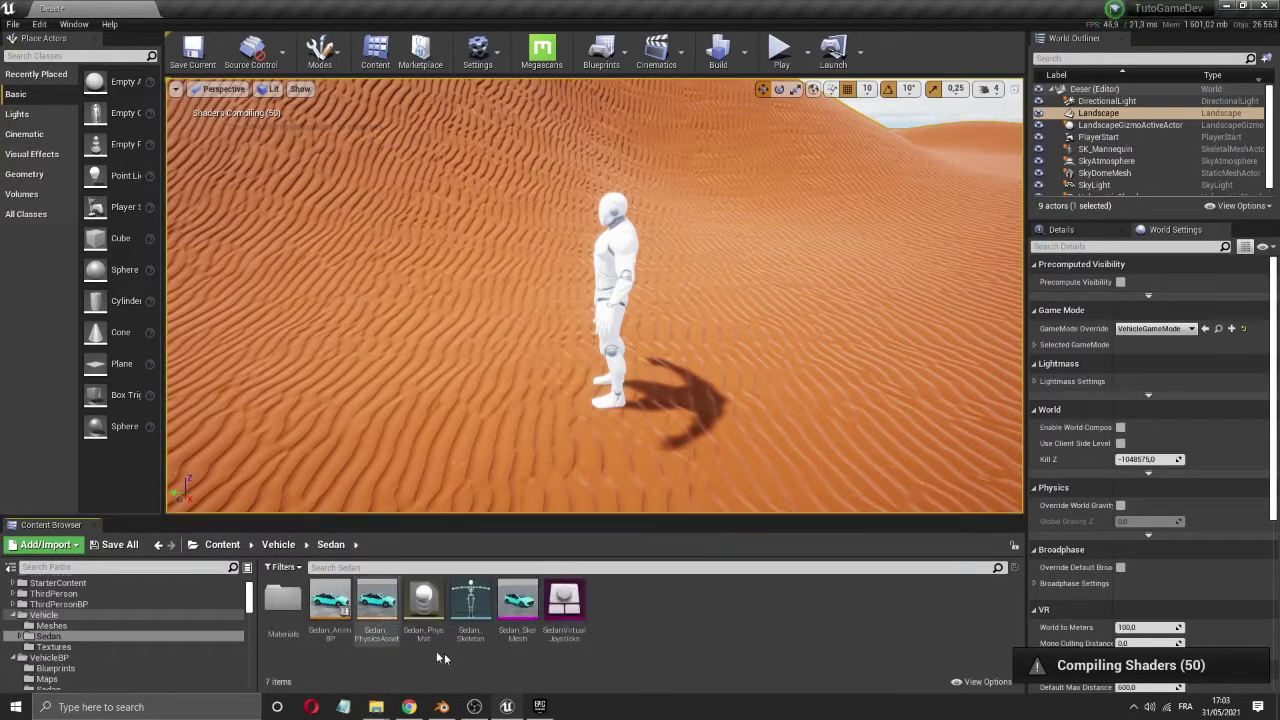
{"action": "double_click", "coordinate": [515, 601]}
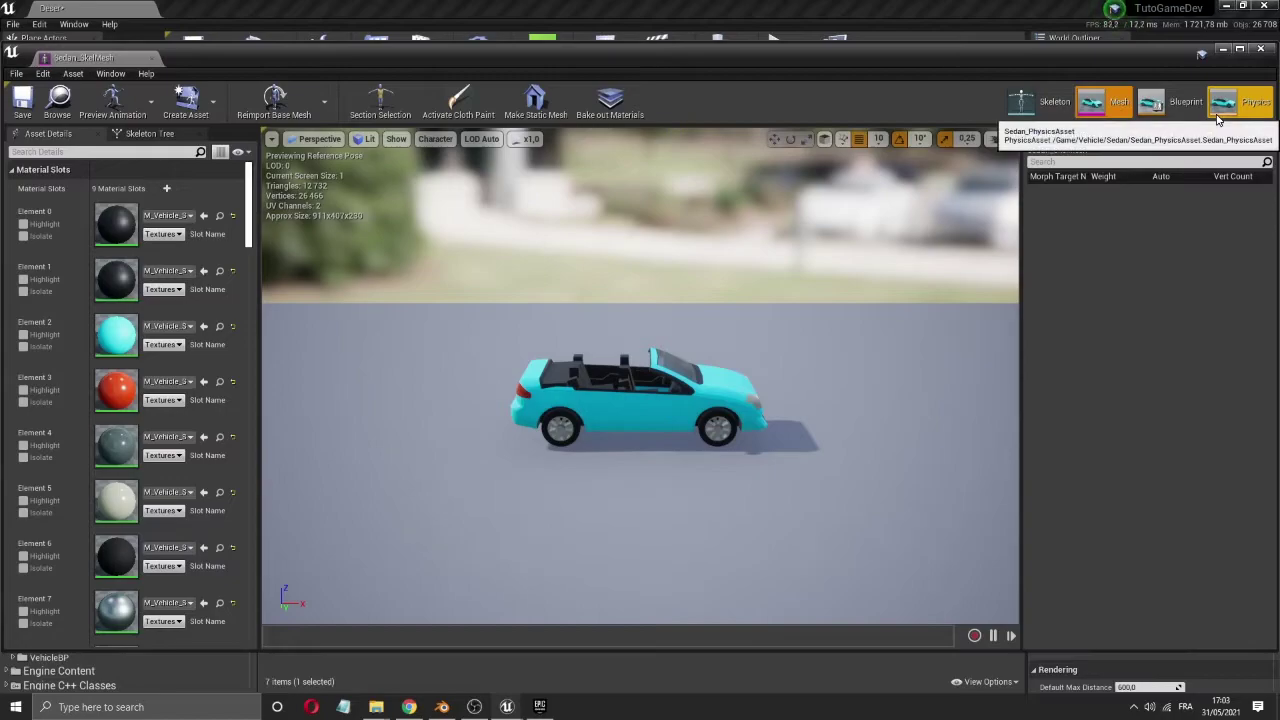
- Show the sedan's skeleton and examine its Sedan_SkelMesh root and Vehicle_Base bone up close
{"action": "left_click", "coordinate": [1050, 106]}
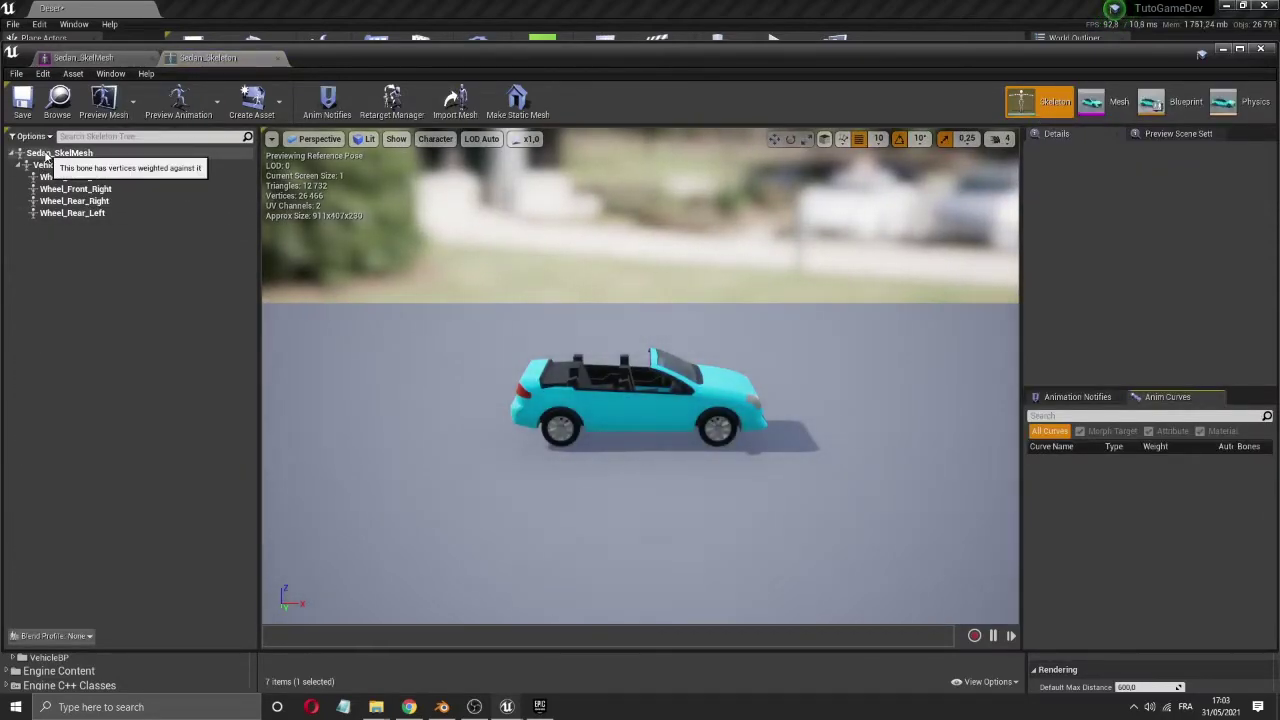
{"action": "left_click", "coordinate": [660, 398]}
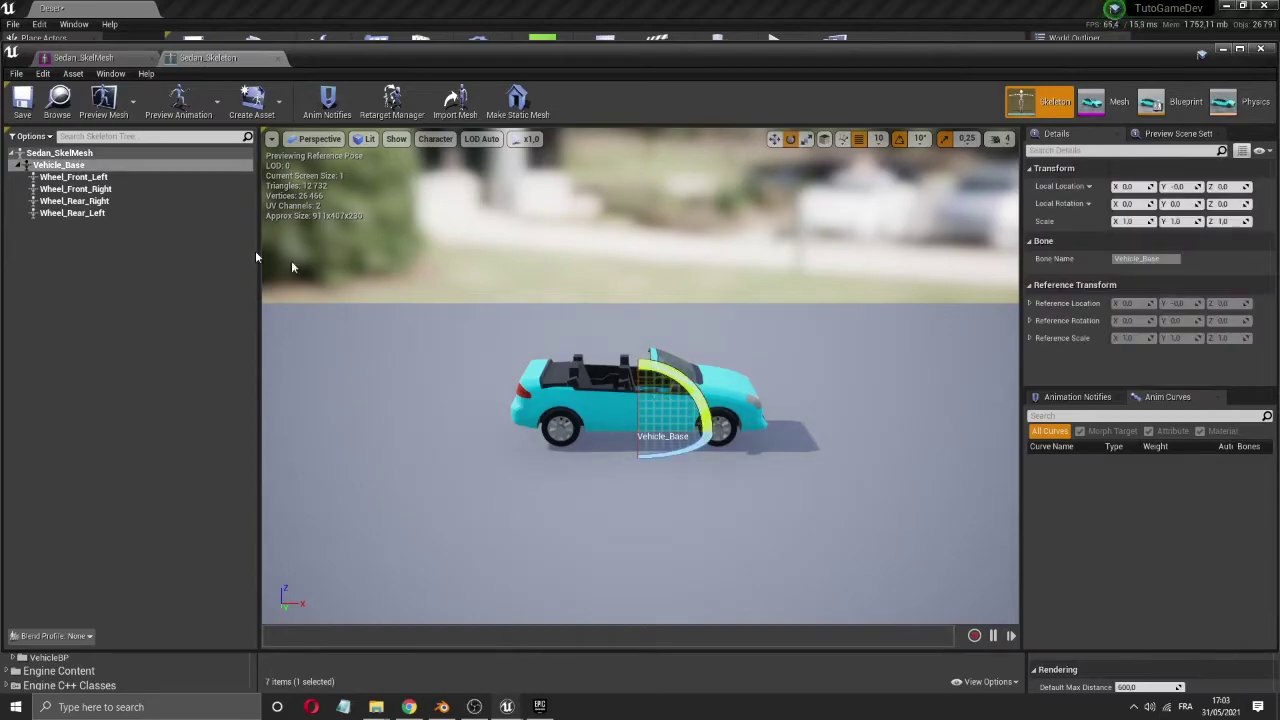
{"action": "left_click", "coordinate": [50, 155]}
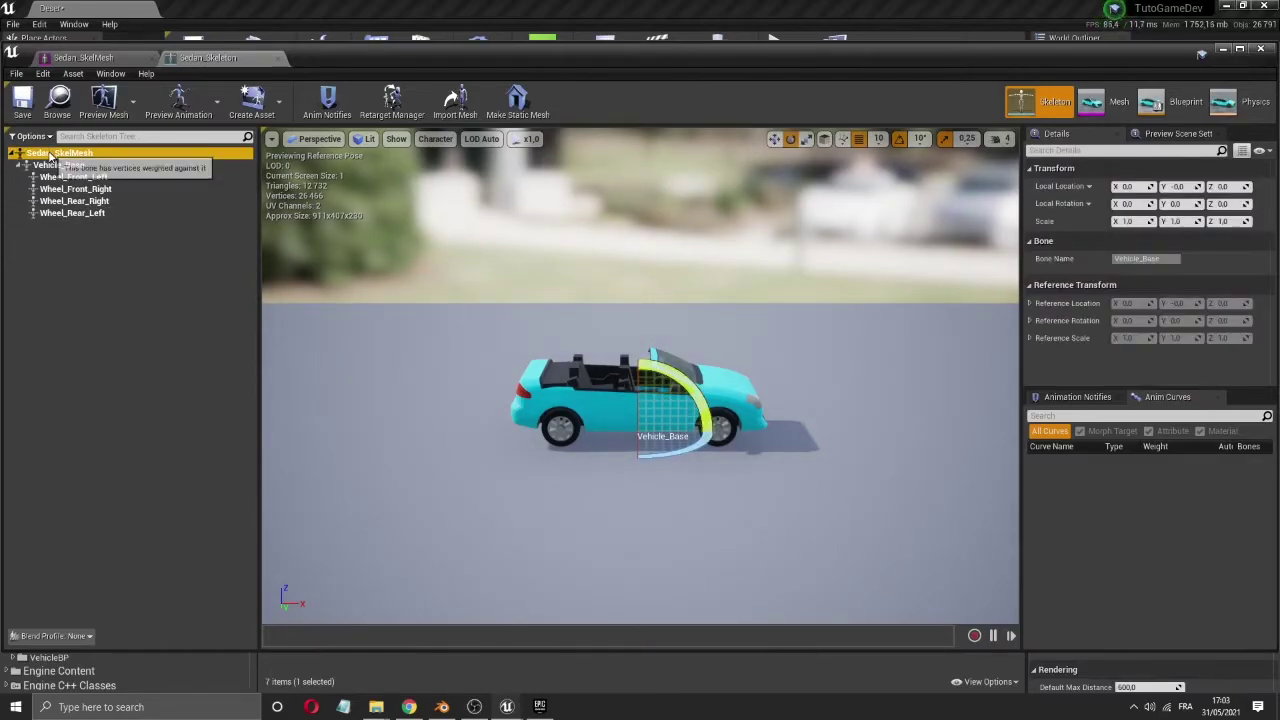
{"action": "left_click", "coordinate": [59, 166]}
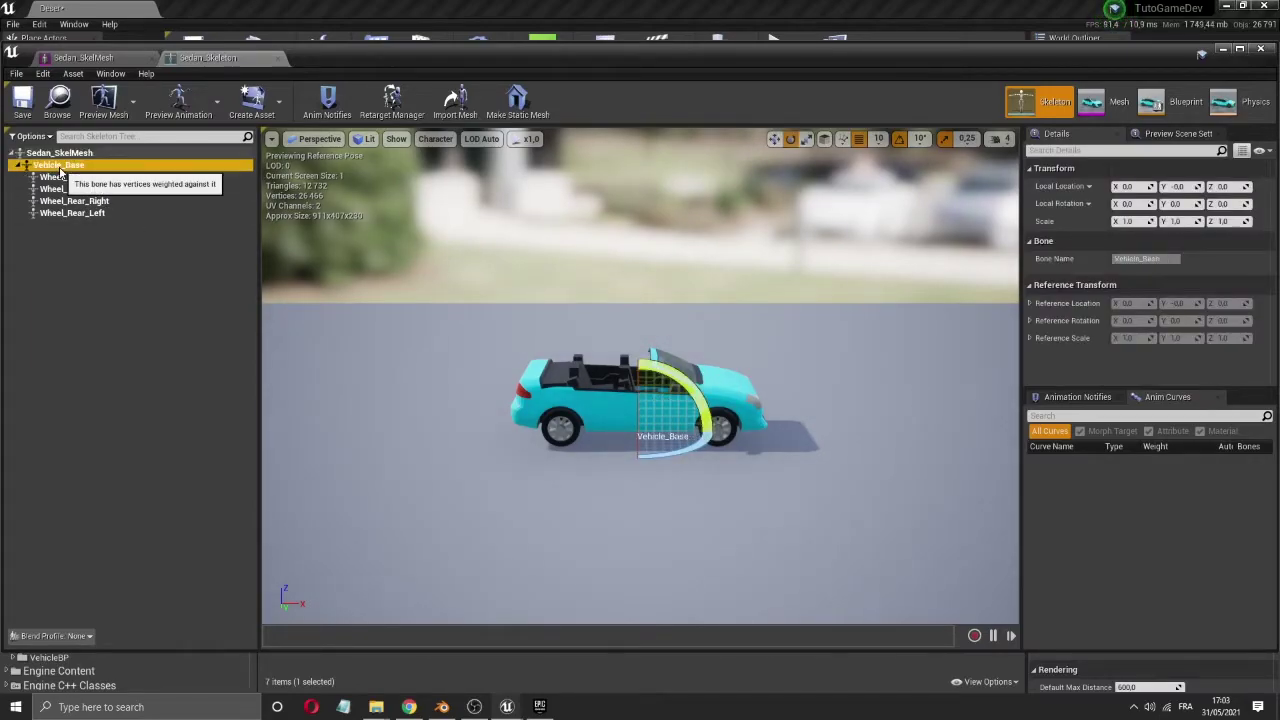
{"action": "scroll", "coordinate": [648, 424], "scroll_direction": "up", "scroll_amount": 5}
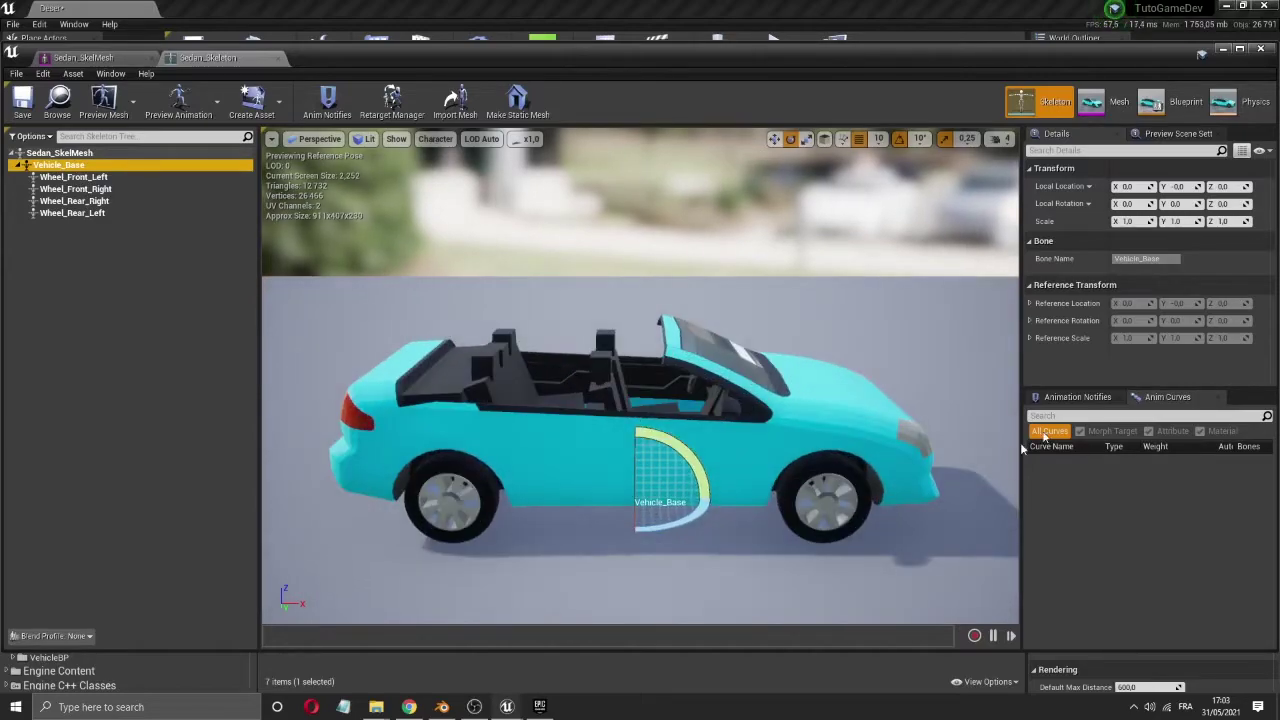
{"action": "left_click_drag", "start_coordinate": [640, 420], "coordinate": [660, 380]}
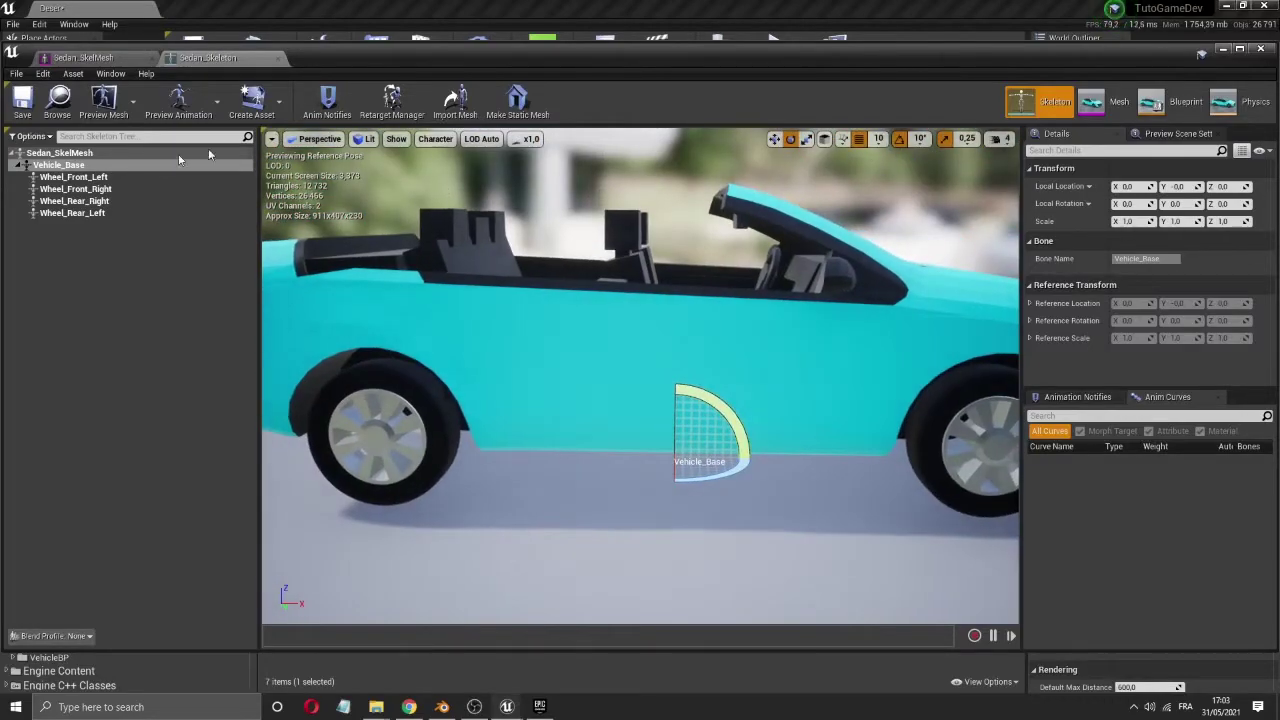
- Inspect the sedan's four wheel bones in turn: Wheel_Front_Left, Wheel_Front_Right, Wheel_Rear_Right and Wheel_Rear_Left
{"action": "left_click", "coordinate": [95, 178]}
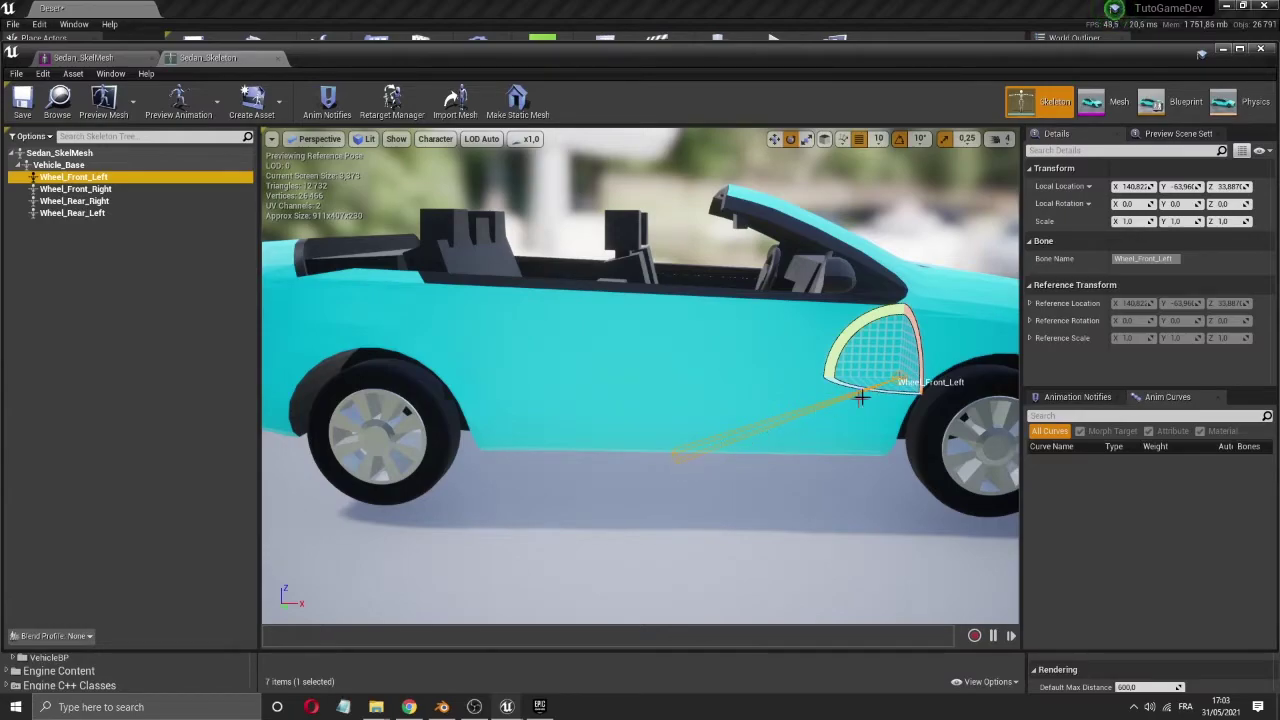
{"action": "left_click", "coordinate": [99, 189]}
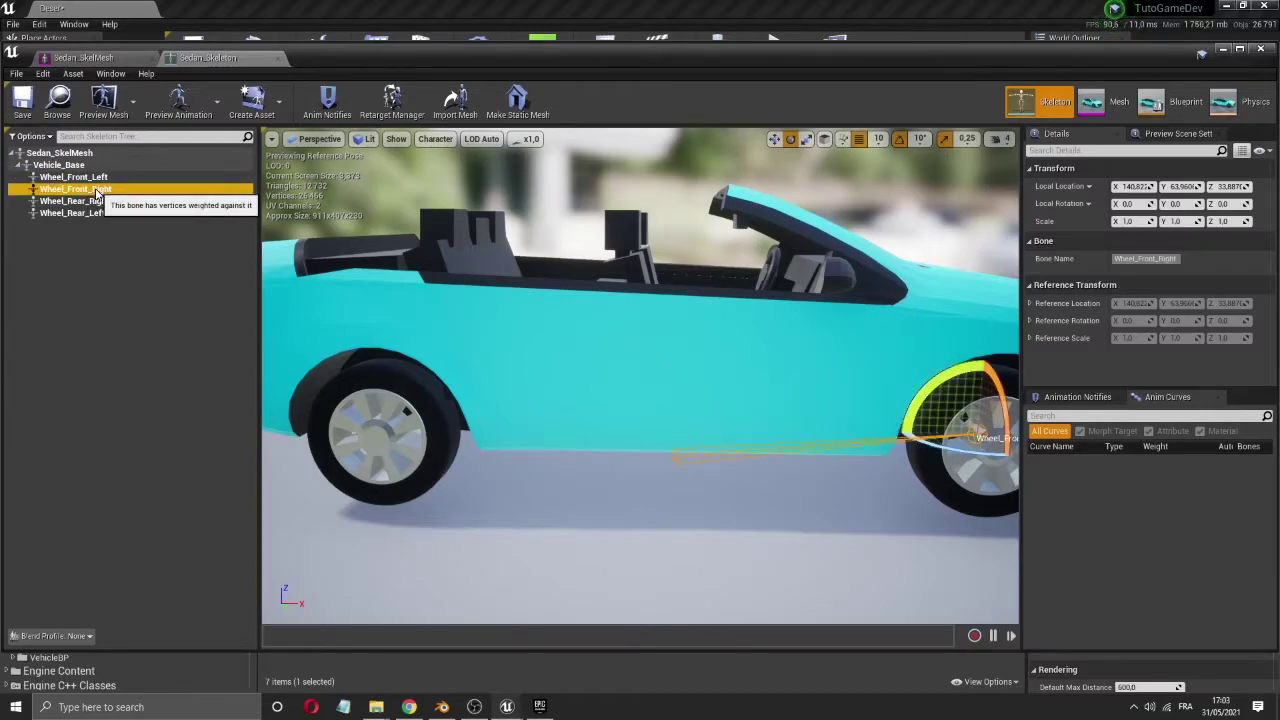
{"action": "left_click", "coordinate": [99, 201]}
{"action": "left_click", "coordinate": [99, 216]}
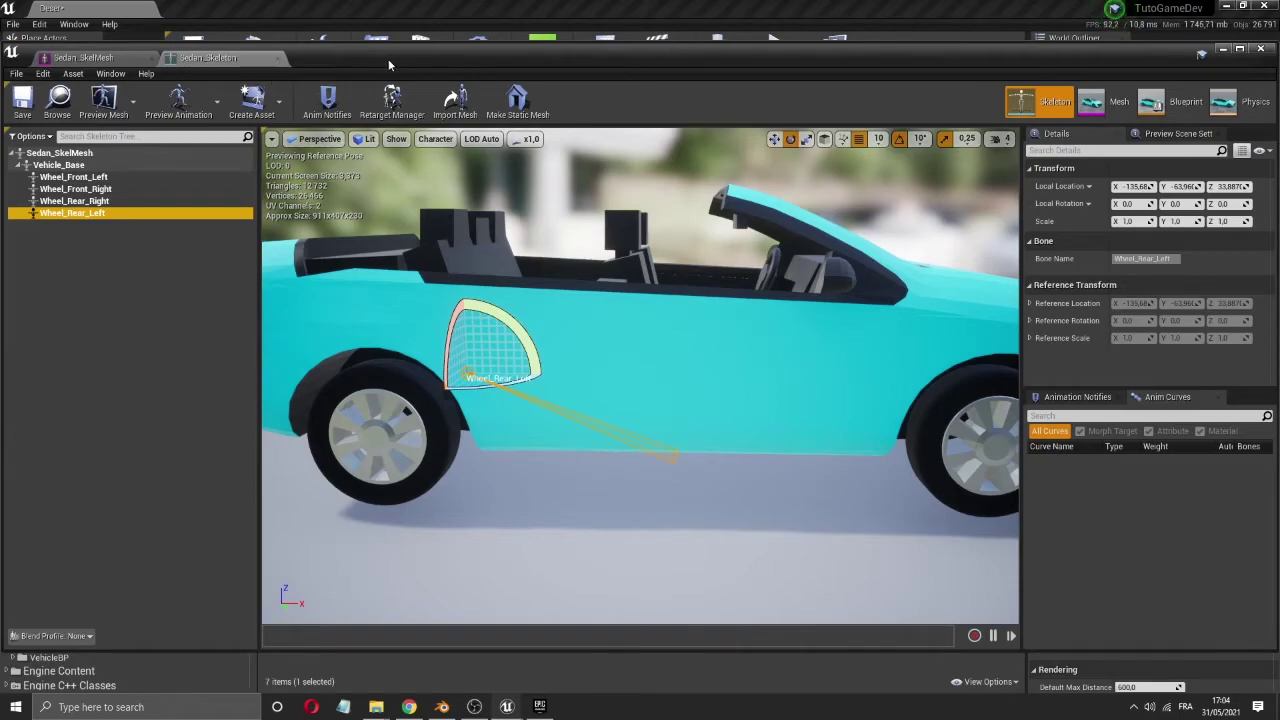
- Close the sedan skeleton editor and return to the Buggy folder under Content
{"action": "left_click_drag", "start_coordinate": [388, 63], "coordinate": [418, 40]}
{"action": "left_click_drag", "start_coordinate": [856, 49], "coordinate": [632, 78]}
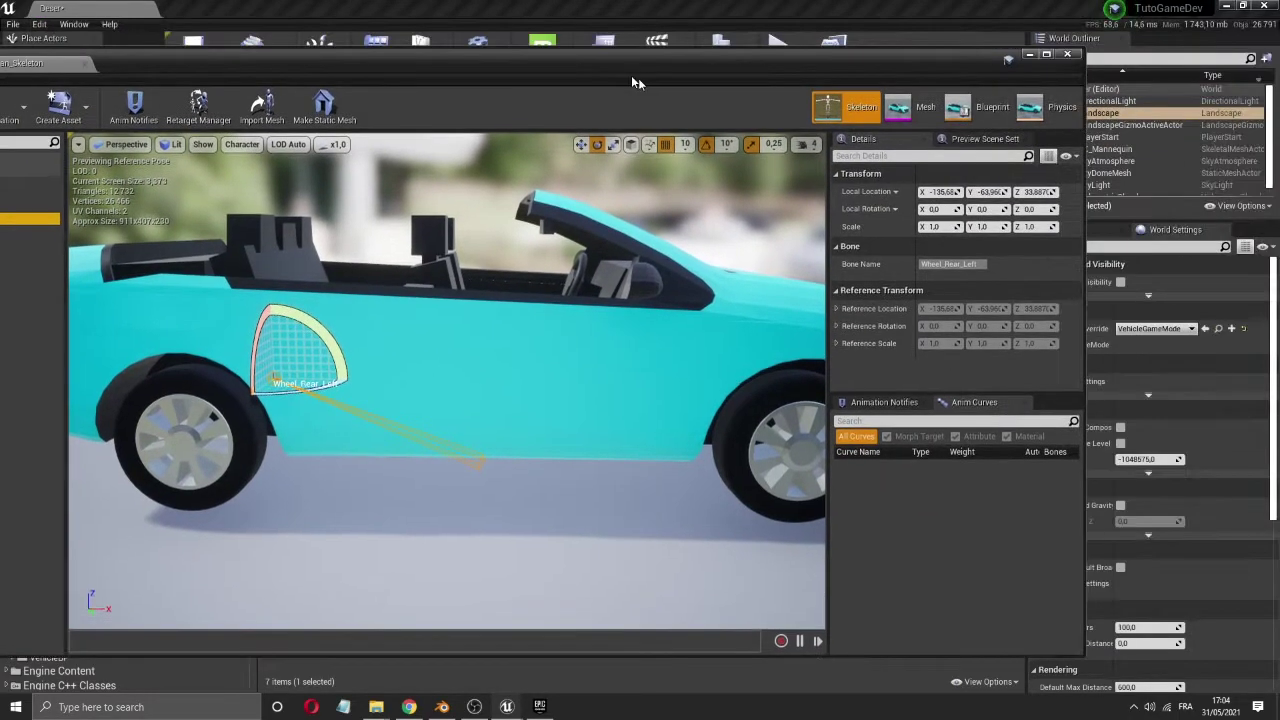
{"action": "left_click", "coordinate": [1066, 55]}
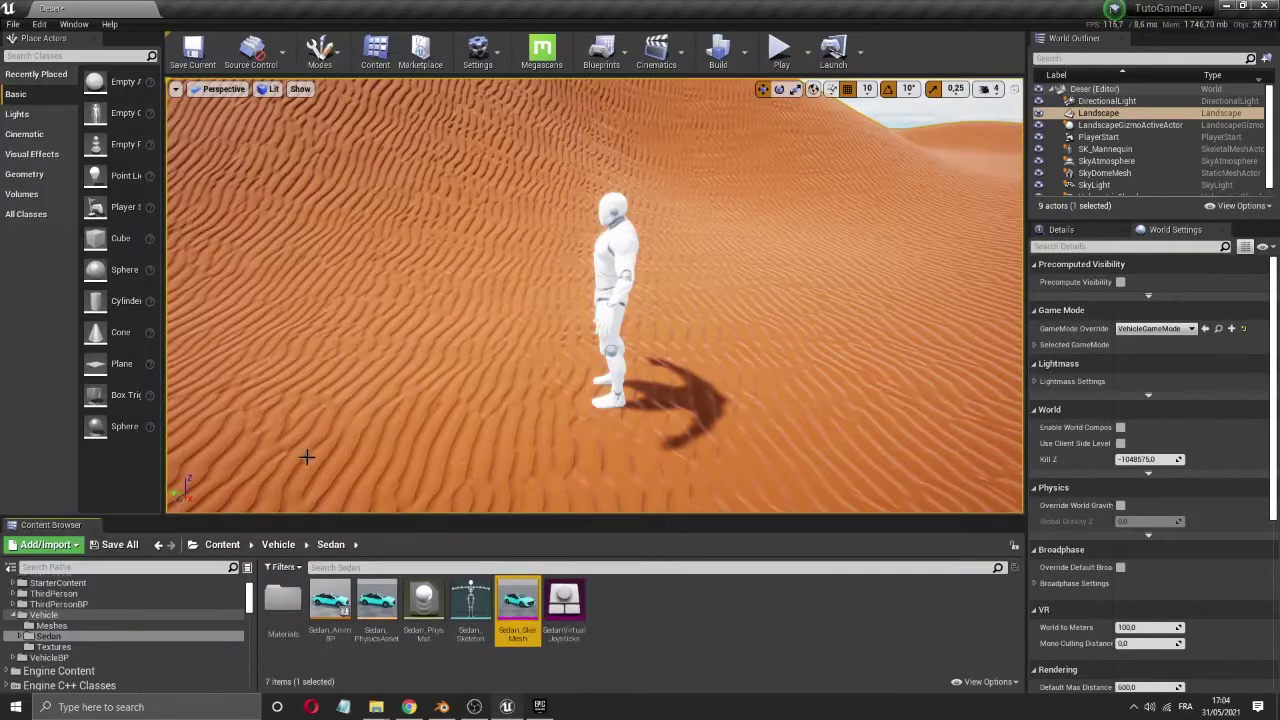
{"action": "left_click", "coordinate": [158, 544]}
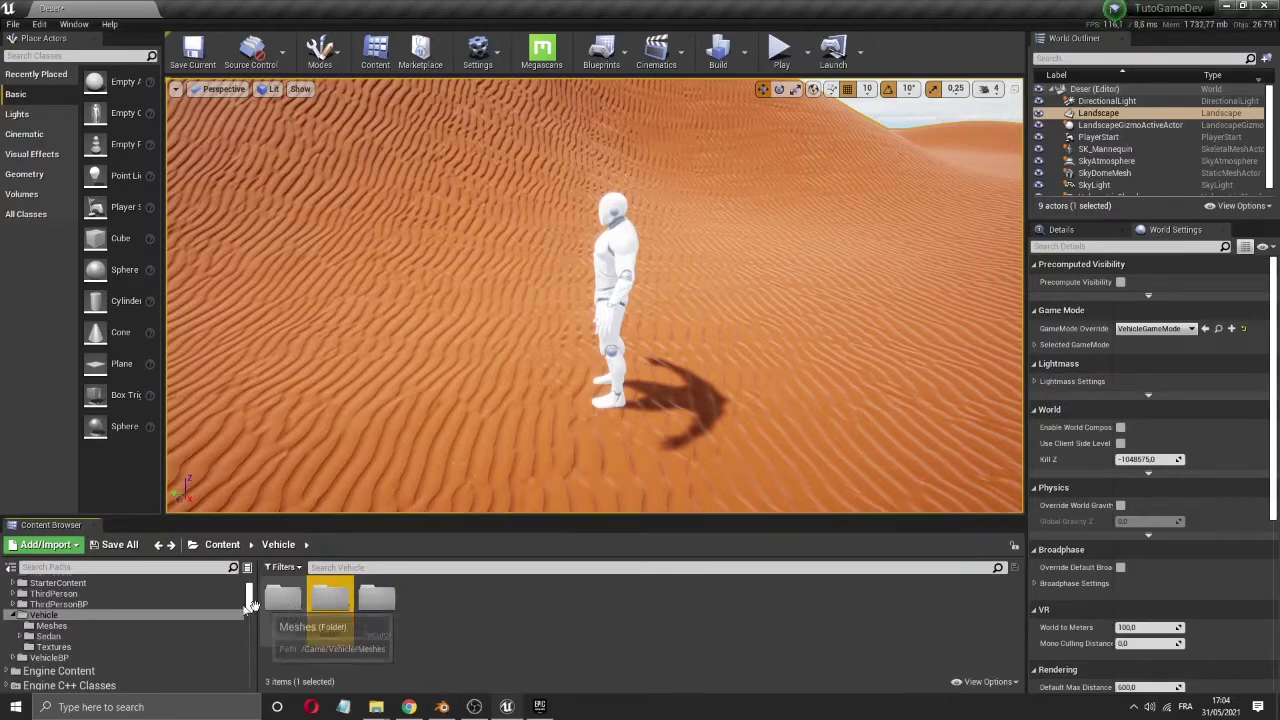
{"action": "scroll", "coordinate": [48, 596], "scroll_direction": "up", "scroll_amount": 3}
{"action": "left_click", "coordinate": [48, 596]}
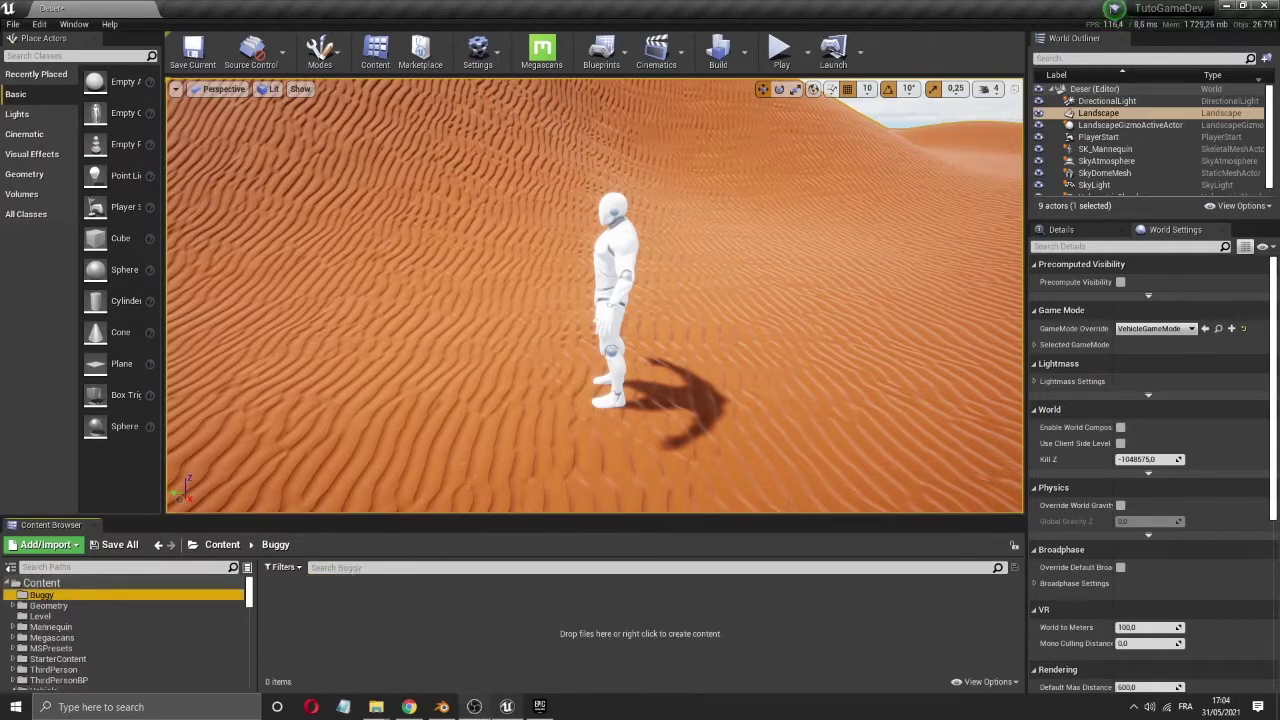
{"action": "mouse_move", "coordinate": [515, 707]}
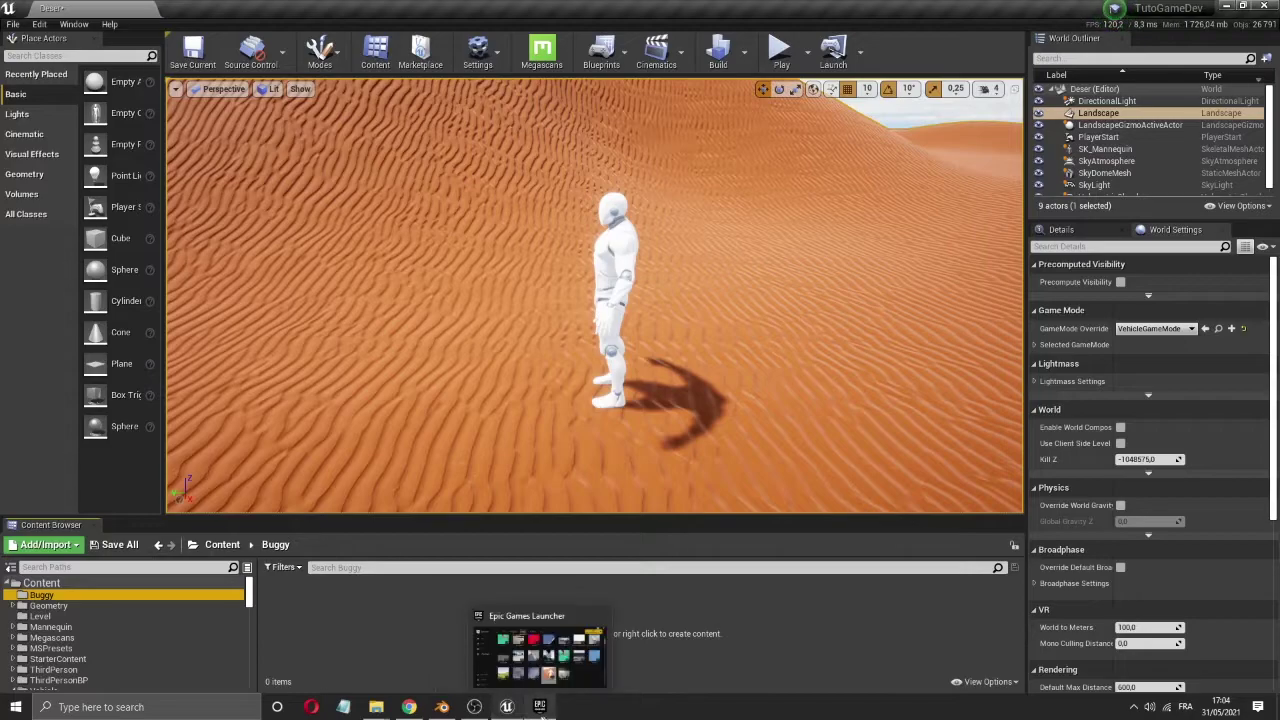
- Switch to Blender and start a new General file
{"action": "mouse_move", "coordinate": [451, 712]}
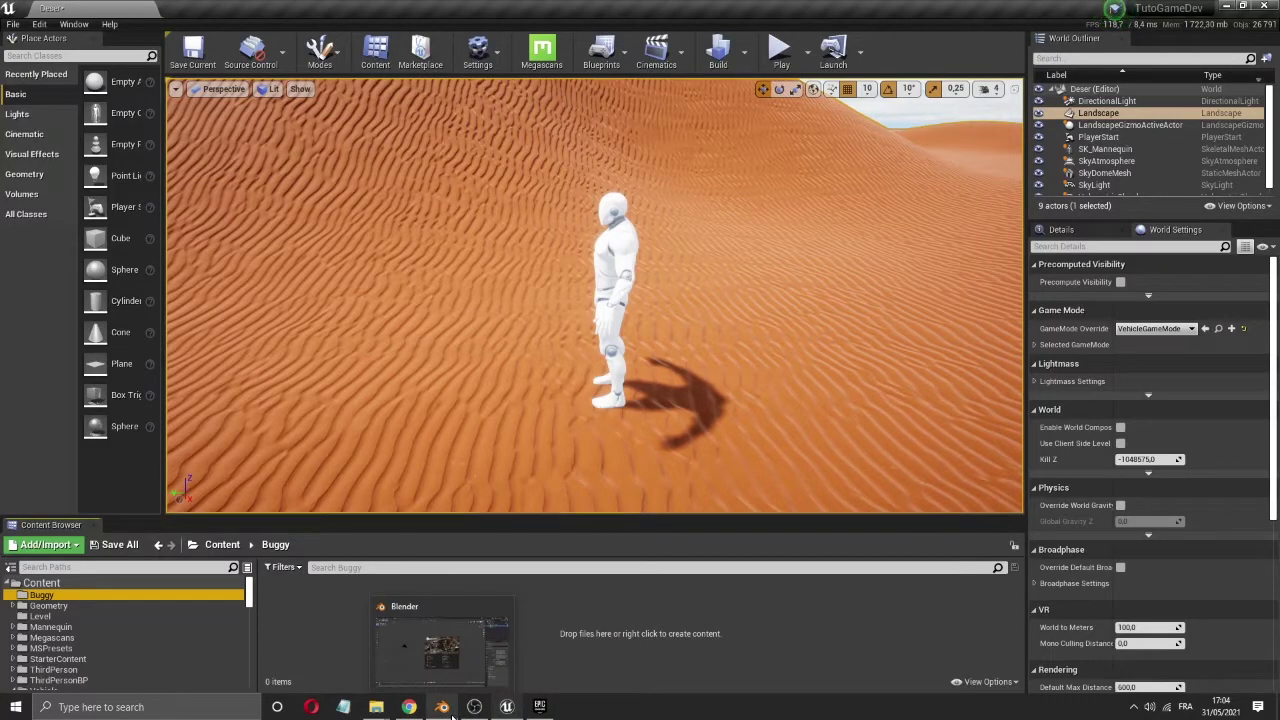
{"action": "left_click", "coordinate": [461, 672]}
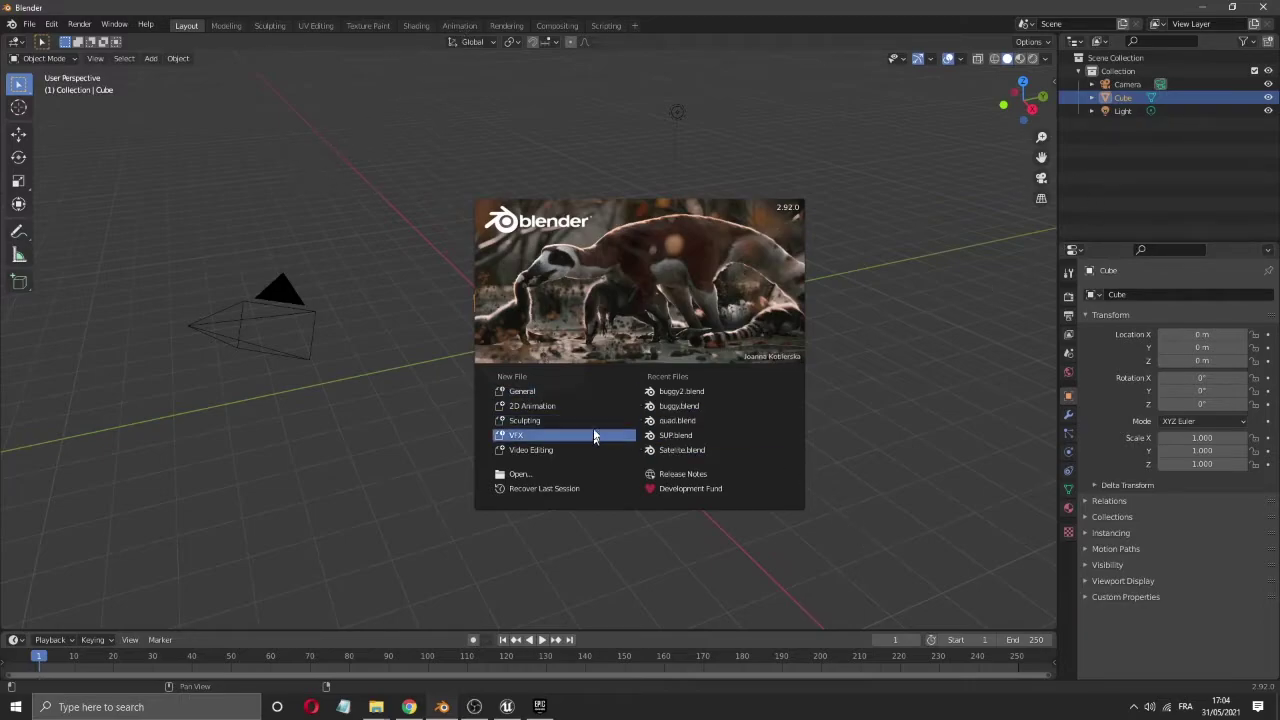
{"action": "left_click", "coordinate": [534, 393]}
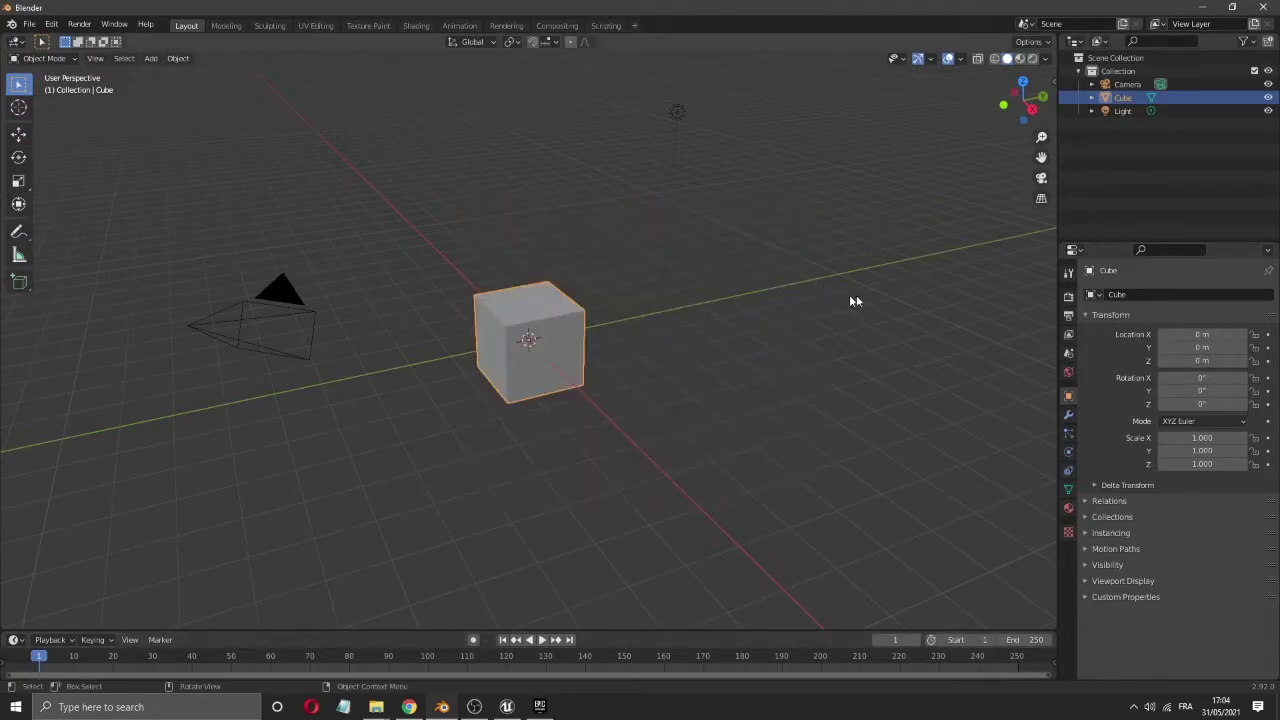
- Delete the default camera, cube and light from the scene
{"action": "right_click", "coordinate": [830, 240]}
{"action": "mouse_move", "coordinate": [826, 236]}
{"action": "left_click", "coordinate": [888, 250]}
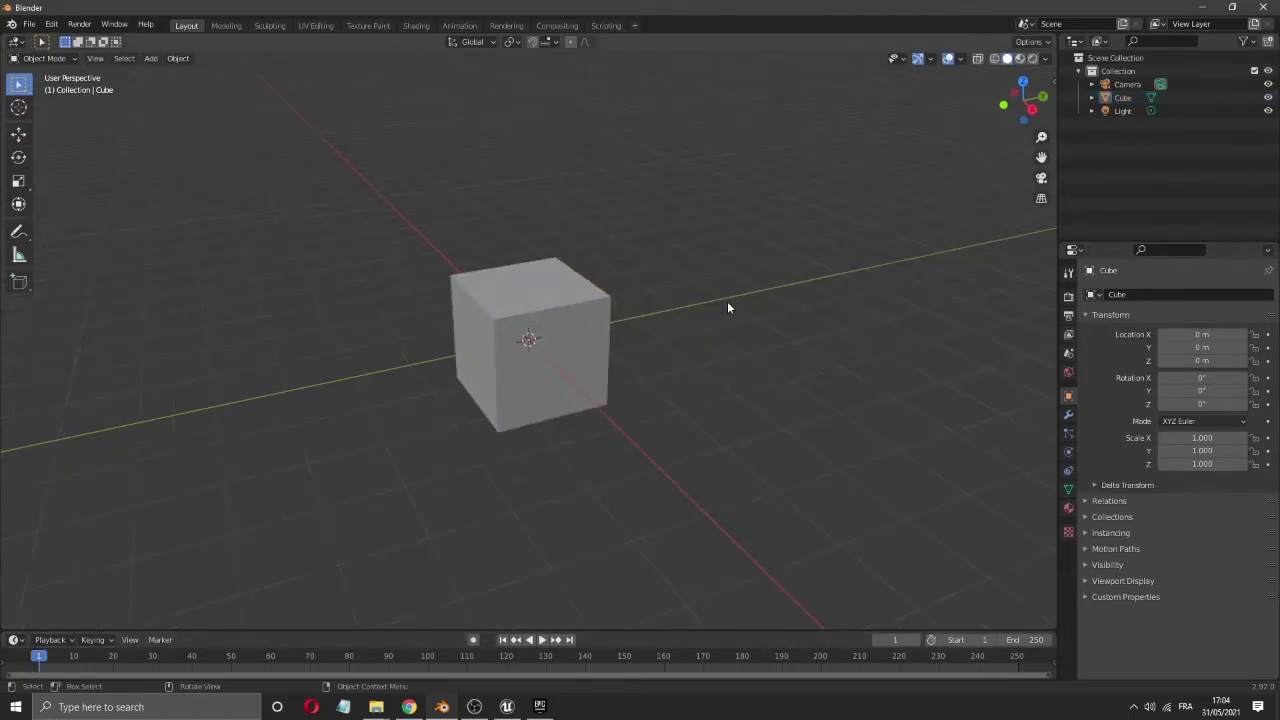
{"action": "scroll", "coordinate": [727, 308], "scroll_direction": "down", "scroll_amount": 4}
{"action": "left_click_drag", "start_coordinate": [270, 116], "coordinate": [768, 520]}
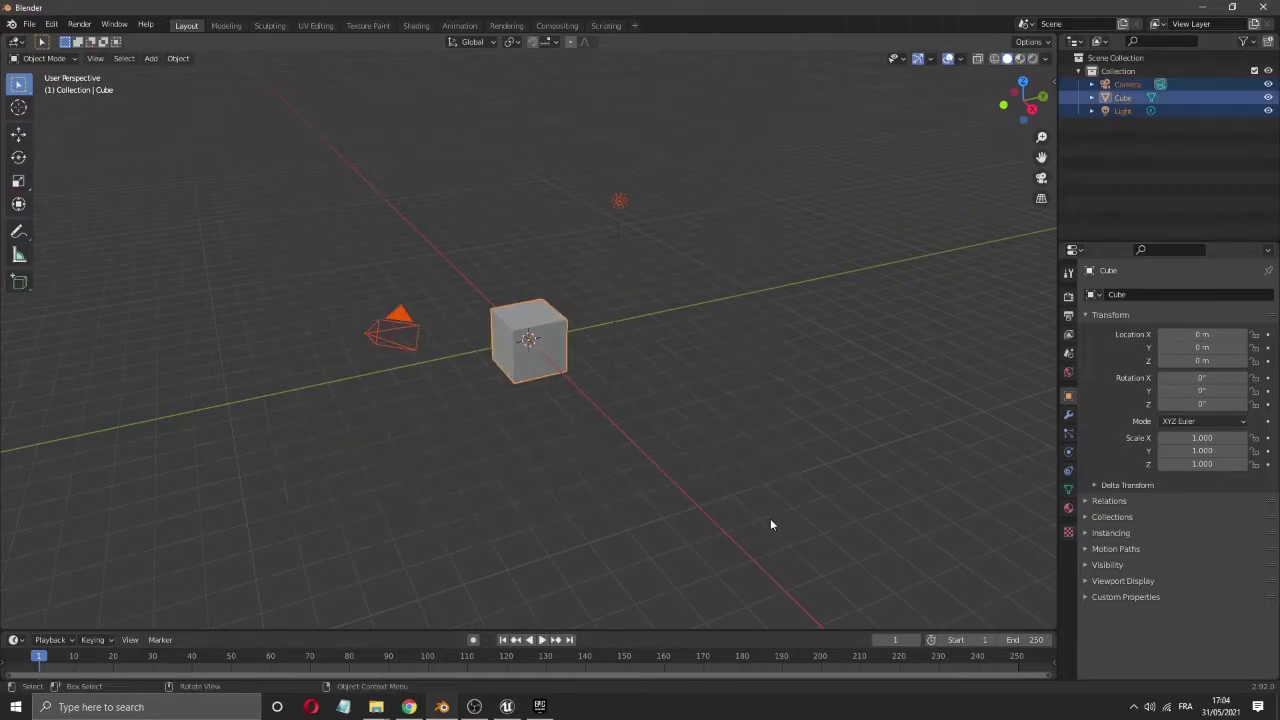
{"action": "key", "text": "Delete"}
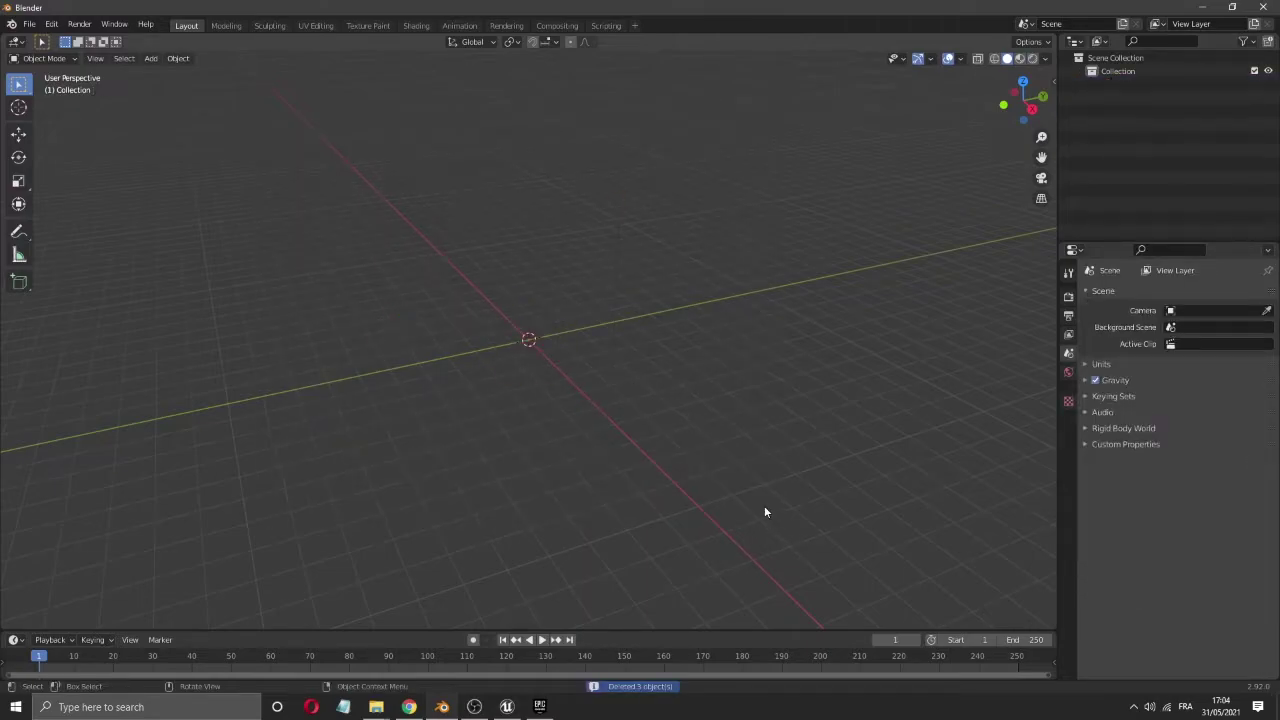
- Import the FBX model VHC_SC_Buggy_01.fbx from the source folder inside Zgamedevtuto on drive D
{"action": "left_click", "coordinate": [29, 24]}
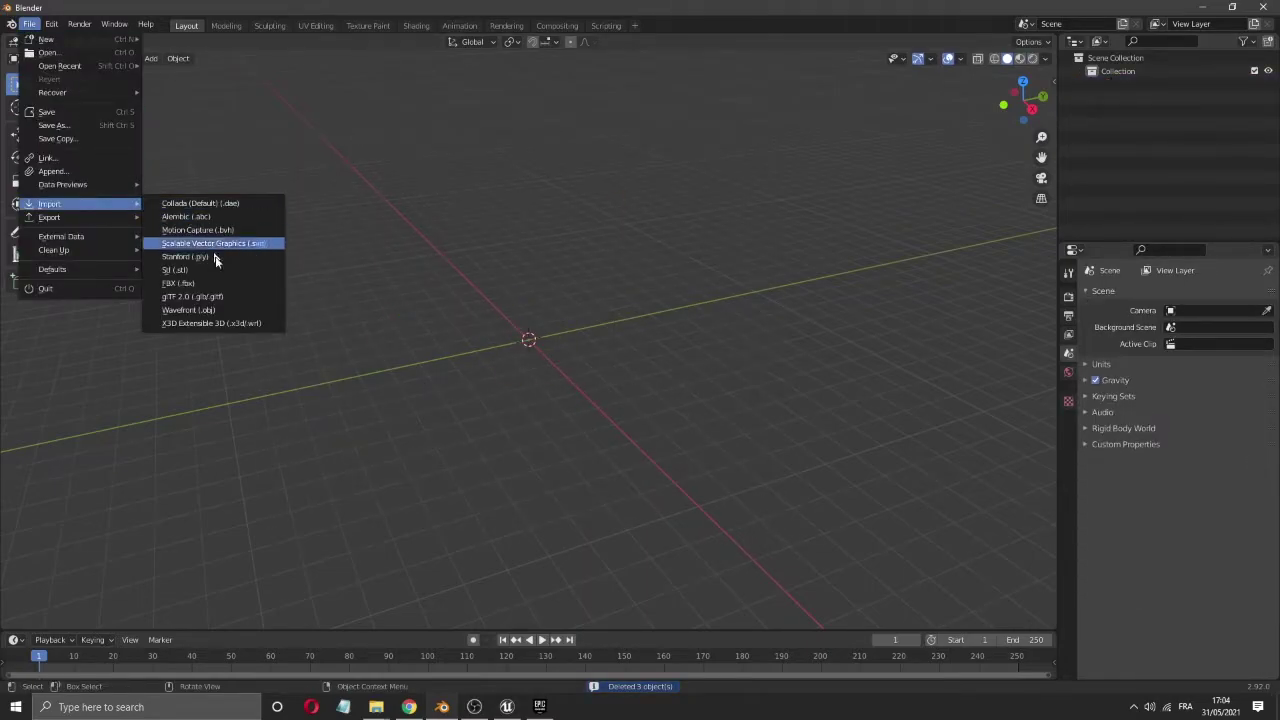
{"action": "left_click", "coordinate": [199, 281]}
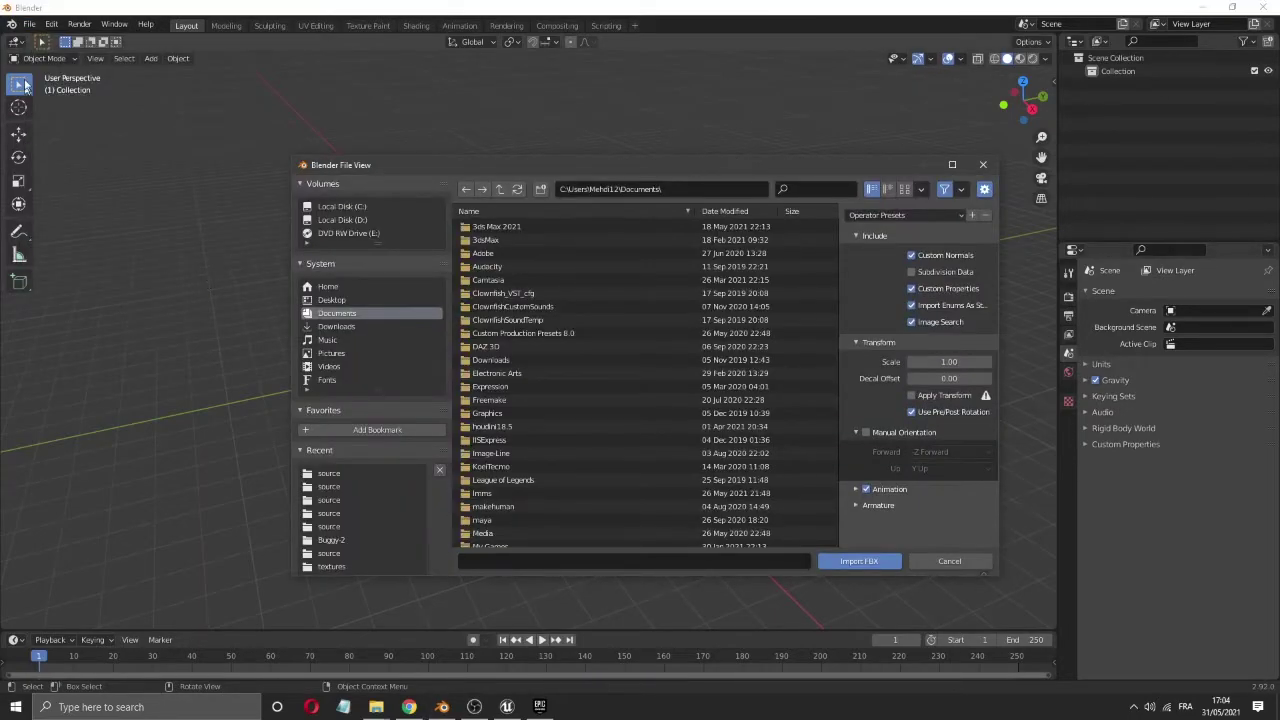
{"action": "scroll", "coordinate": [557, 390], "scroll_direction": "down", "scroll_amount": 3}
{"action": "scroll", "coordinate": [438, 410], "scroll_direction": "down", "scroll_amount": 2}
{"action": "scroll", "coordinate": [562, 458], "scroll_direction": "down", "scroll_amount": 2}
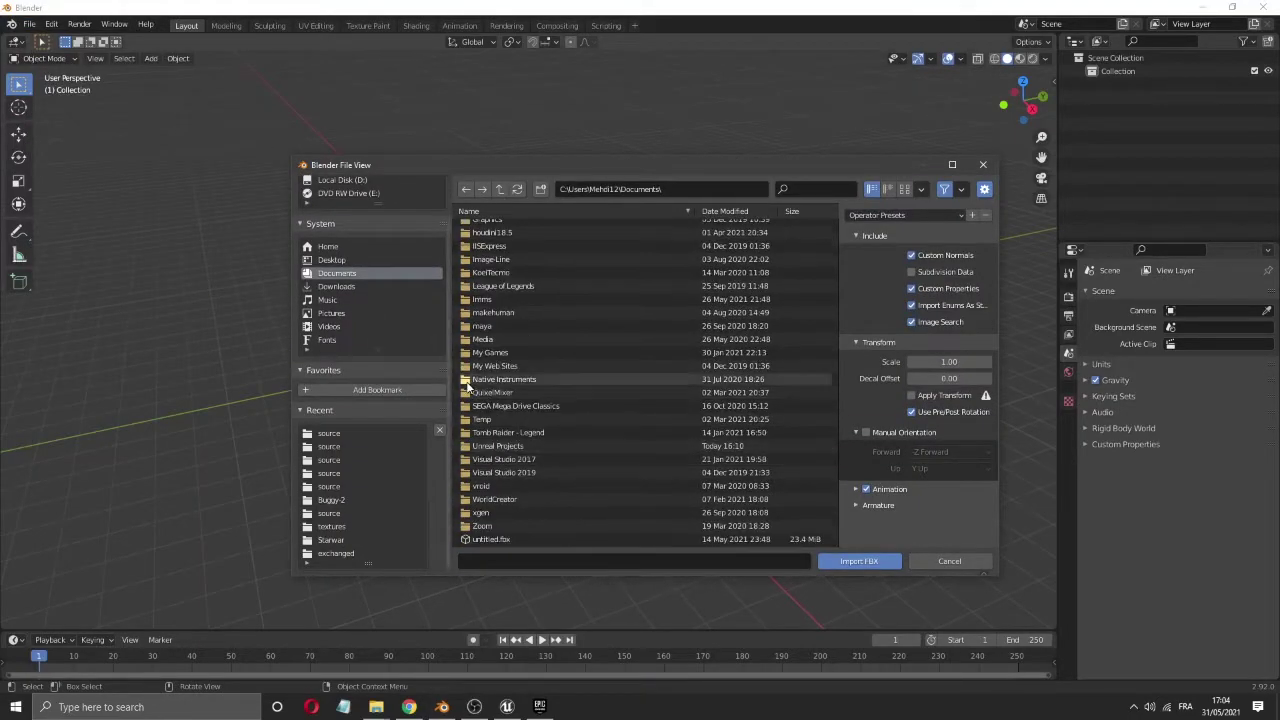
{"action": "left_click", "coordinate": [340, 182]}
{"action": "scroll", "coordinate": [608, 476], "scroll_direction": "down", "scroll_amount": 5}
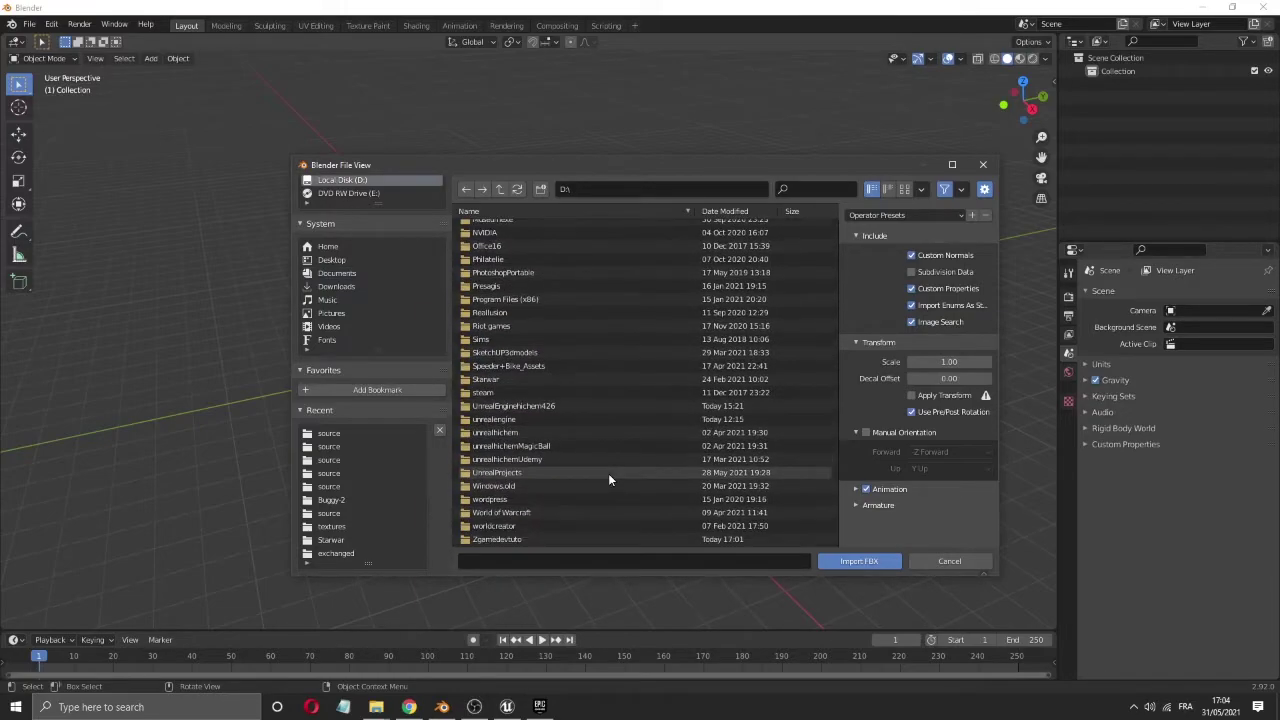
{"action": "double_click", "coordinate": [506, 540]}
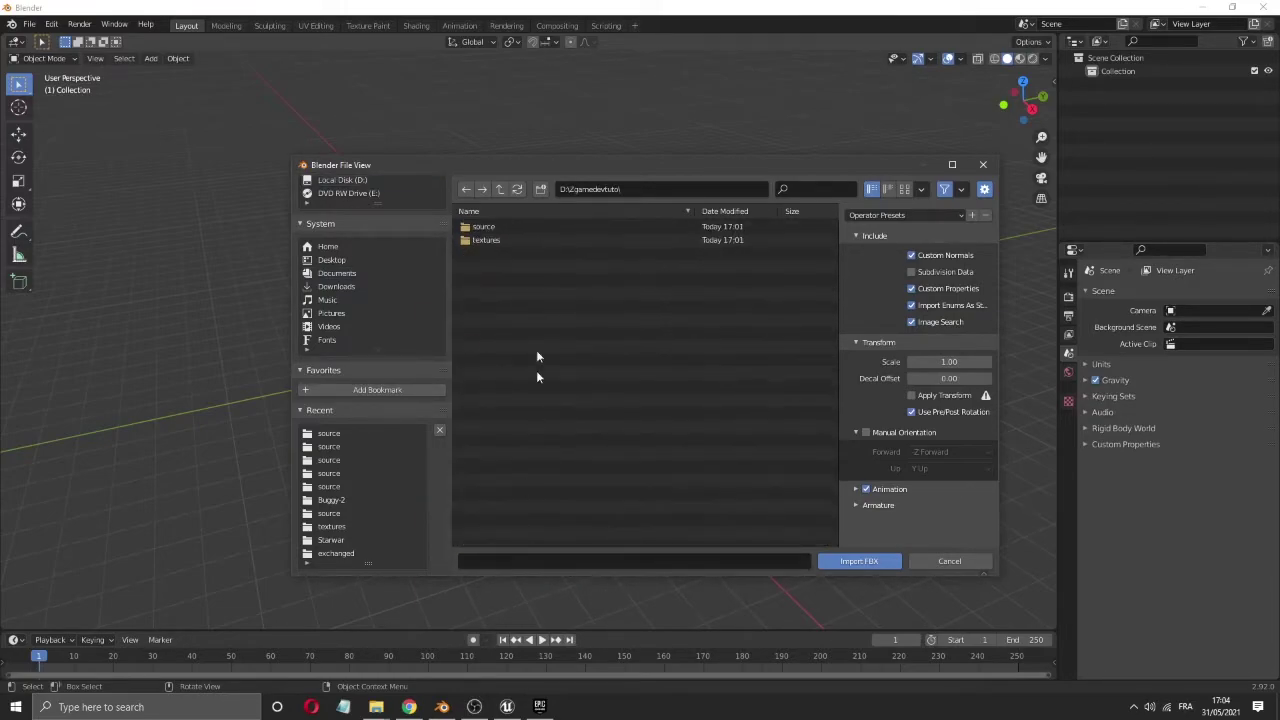
{"action": "double_click", "coordinate": [482, 227]}
{"action": "left_click", "coordinate": [496, 226]}
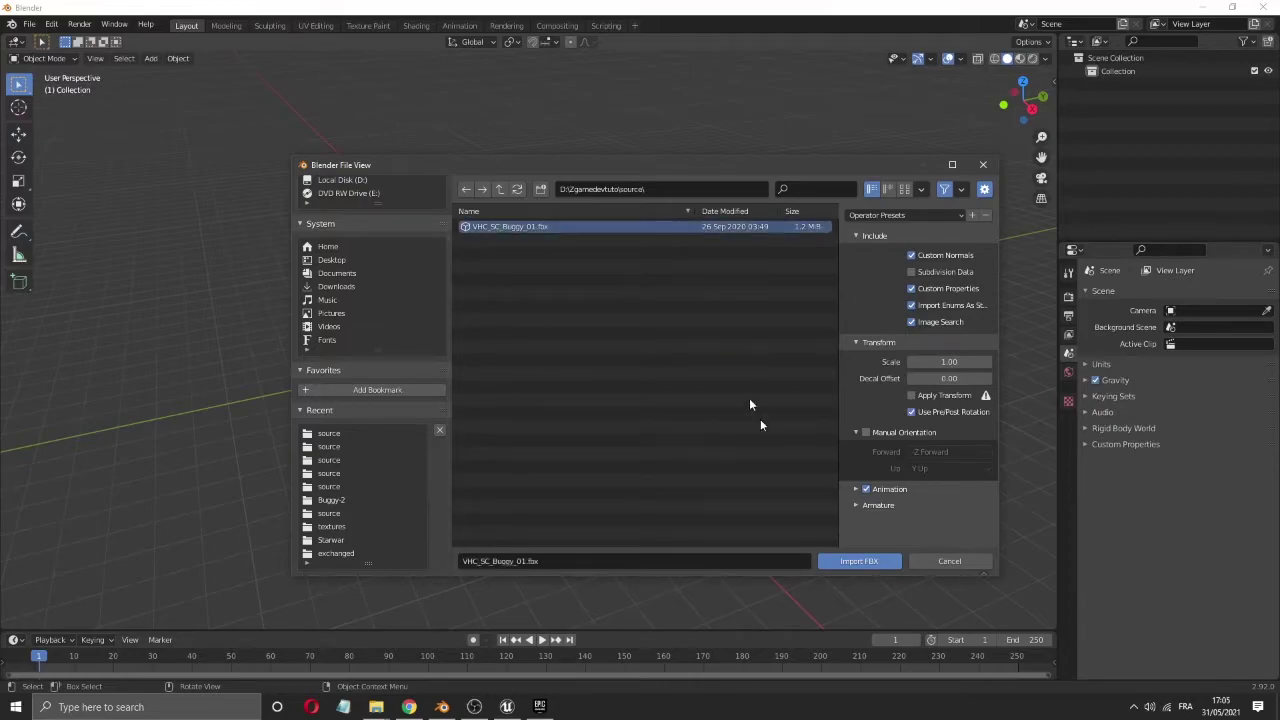
{"action": "left_click", "coordinate": [855, 561]}
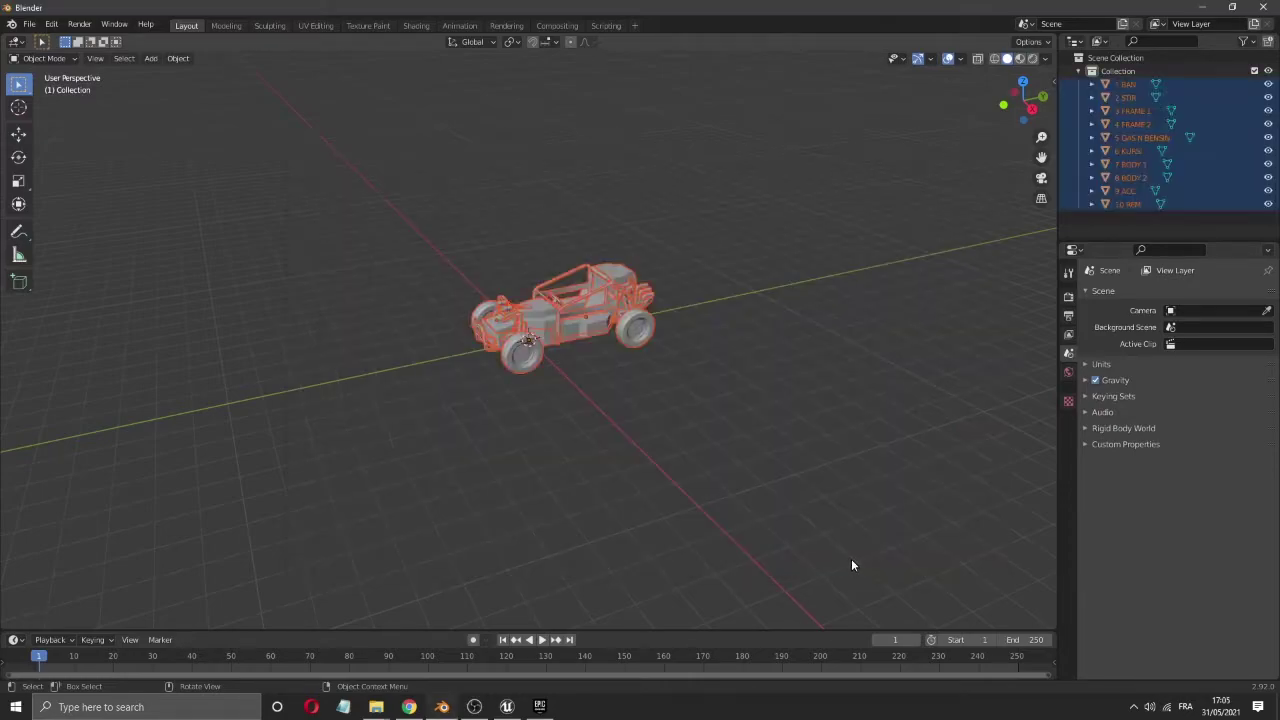
- Display the imported buggy in Rendered viewport shading and deselect all its parts
{"action": "scroll", "coordinate": [650, 412], "scroll_direction": "up", "scroll_amount": 5}
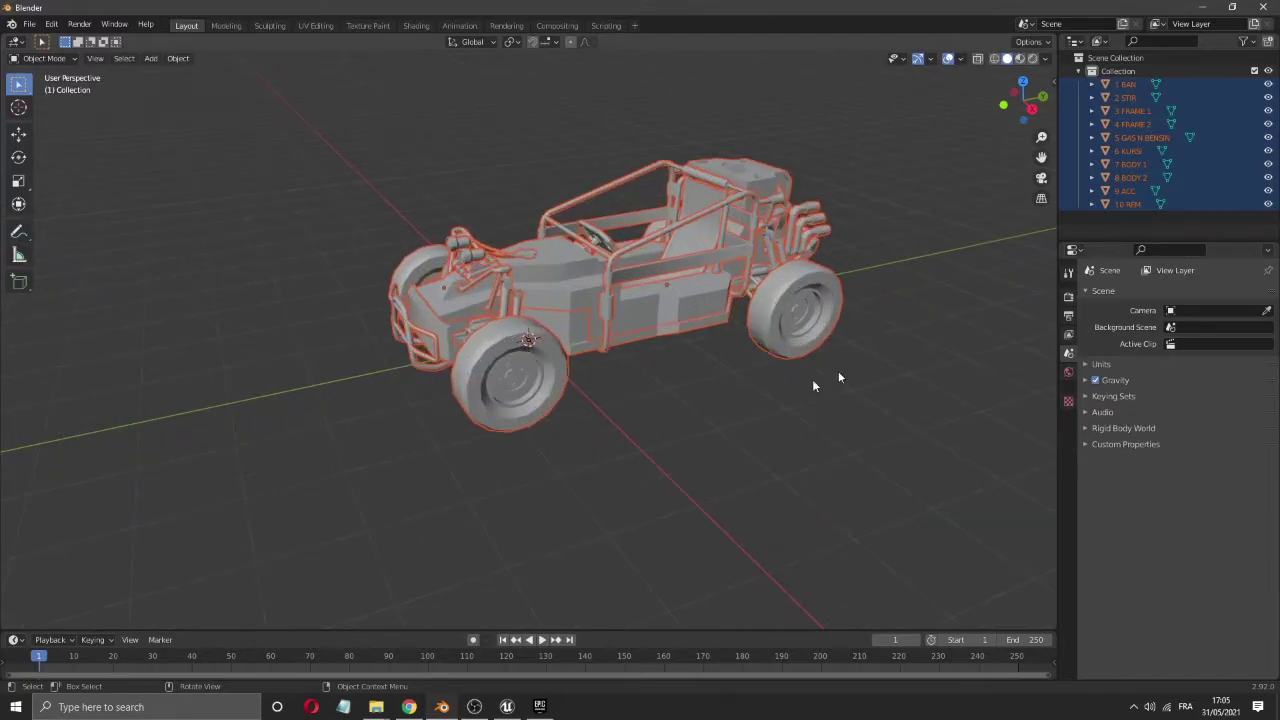
{"action": "left_click_drag", "start_coordinate": [1013, 88], "coordinate": [852, 116]}
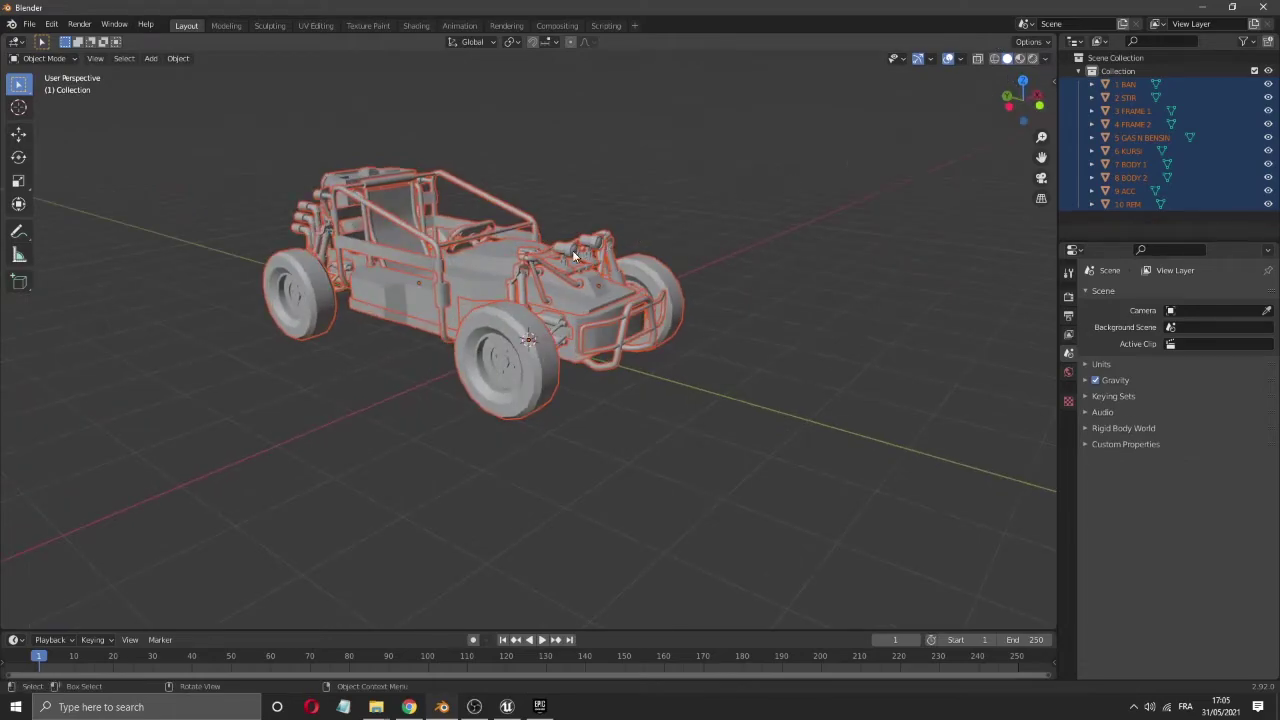
{"action": "left_click", "coordinate": [1033, 59]}
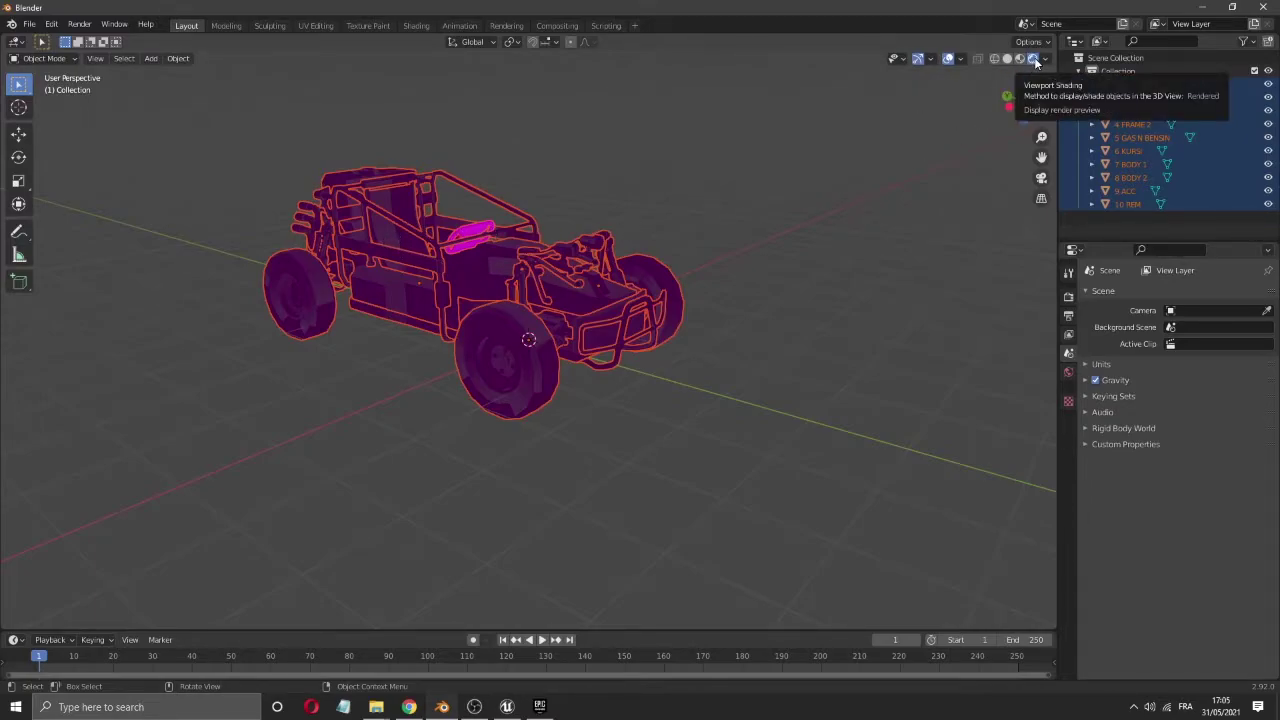
{"action": "scroll", "coordinate": [690, 274], "scroll_direction": "up", "scroll_amount": 2}
{"action": "scroll", "coordinate": [700, 270], "scroll_direction": "down", "scroll_amount": 2}
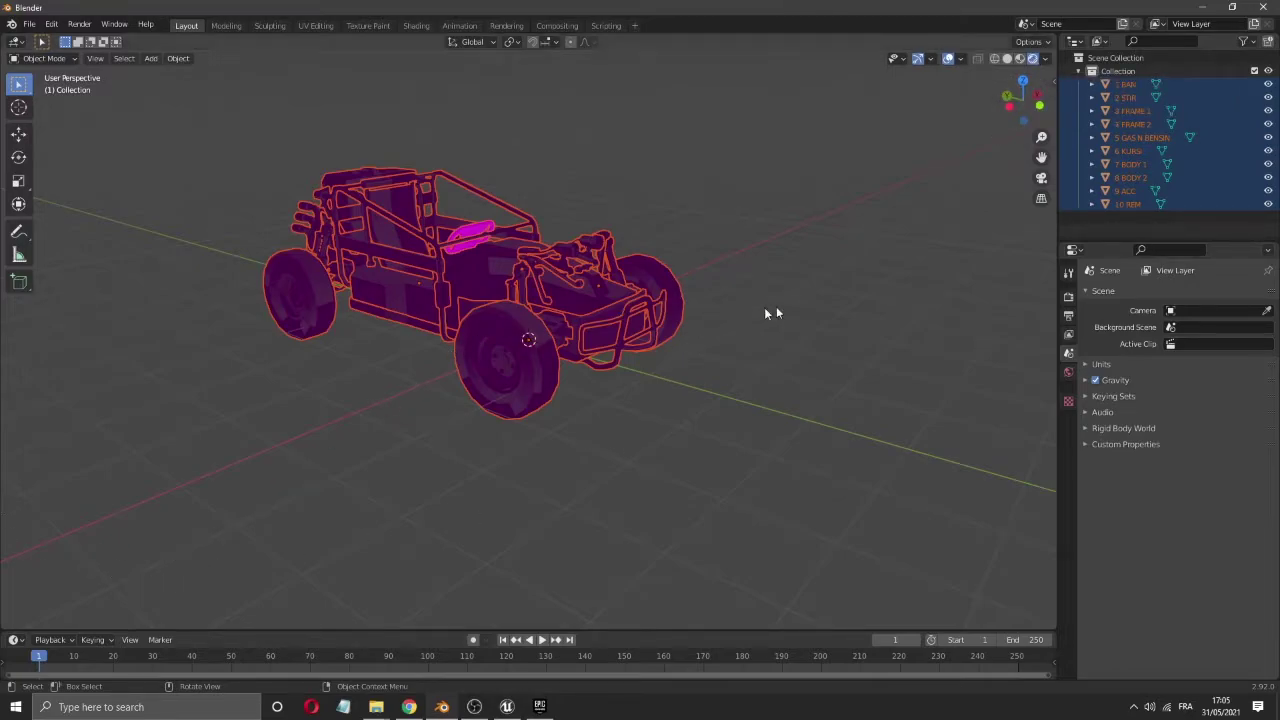
{"action": "left_click", "coordinate": [829, 305]}
- Select the VHC_SC_Buggy01_ID-1_MAT material under 1 BAN and expand the 2 STIR, 3 FRAME 1, 4 FRAME 2 and 5 GAS N BENSIN objects
{"action": "left_click", "coordinate": [1092, 84]}
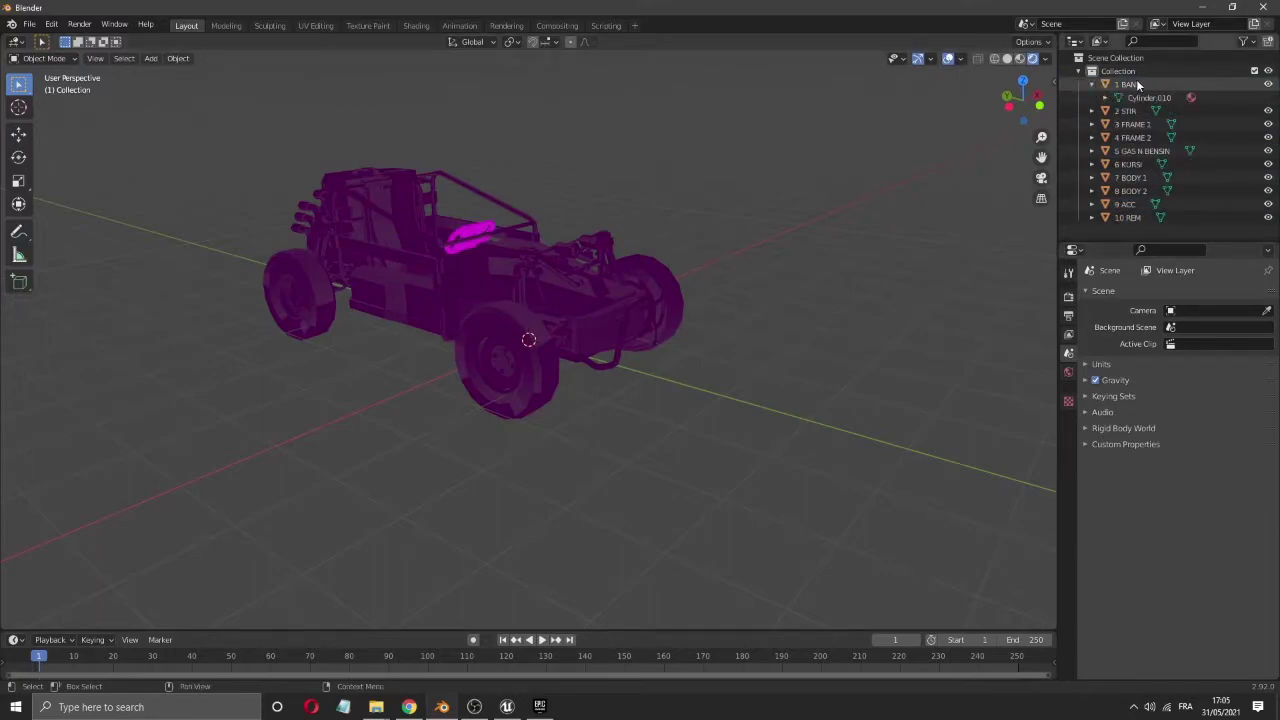
{"action": "left_click", "coordinate": [1105, 98]}
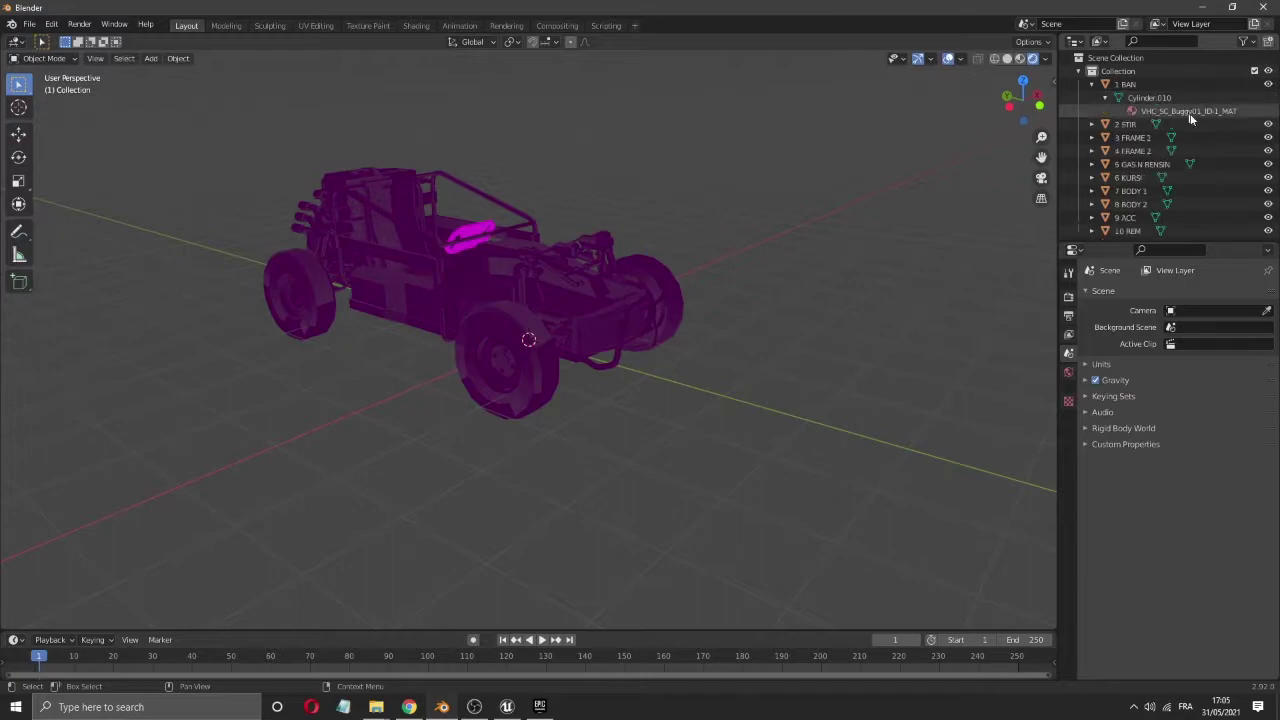
{"action": "left_click", "coordinate": [1176, 112]}
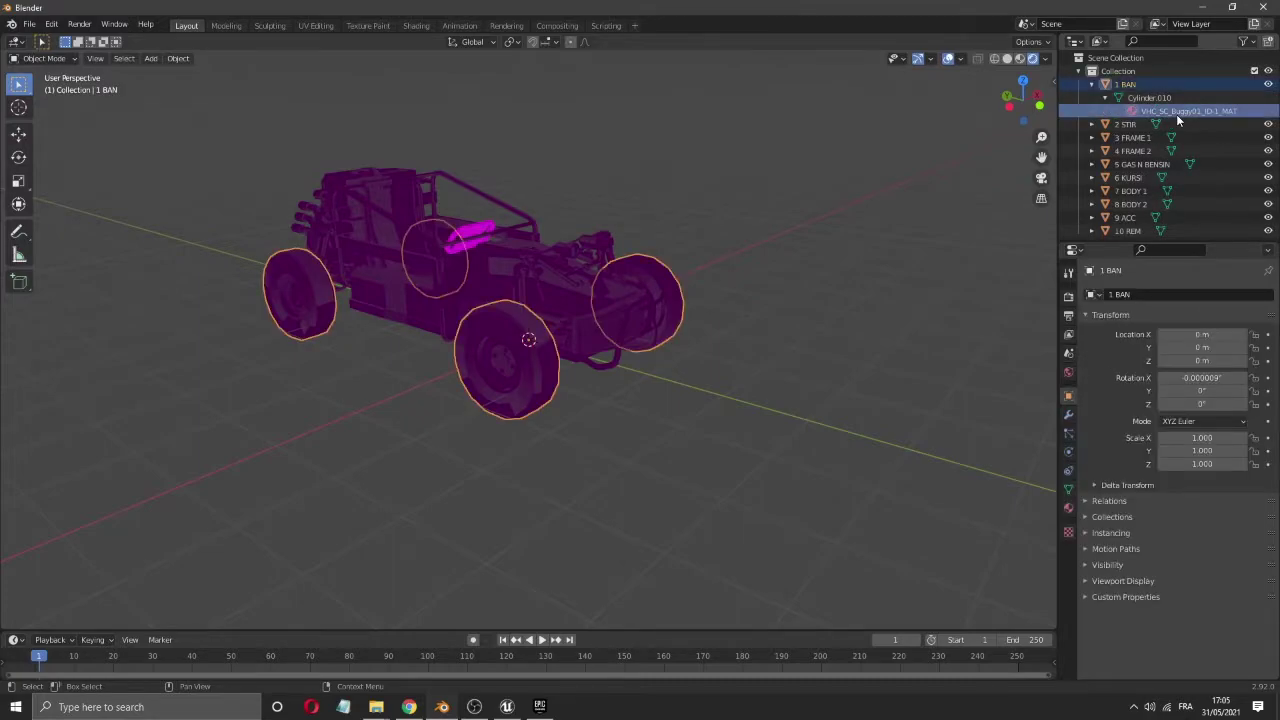
{"action": "left_click", "coordinate": [1092, 124]}
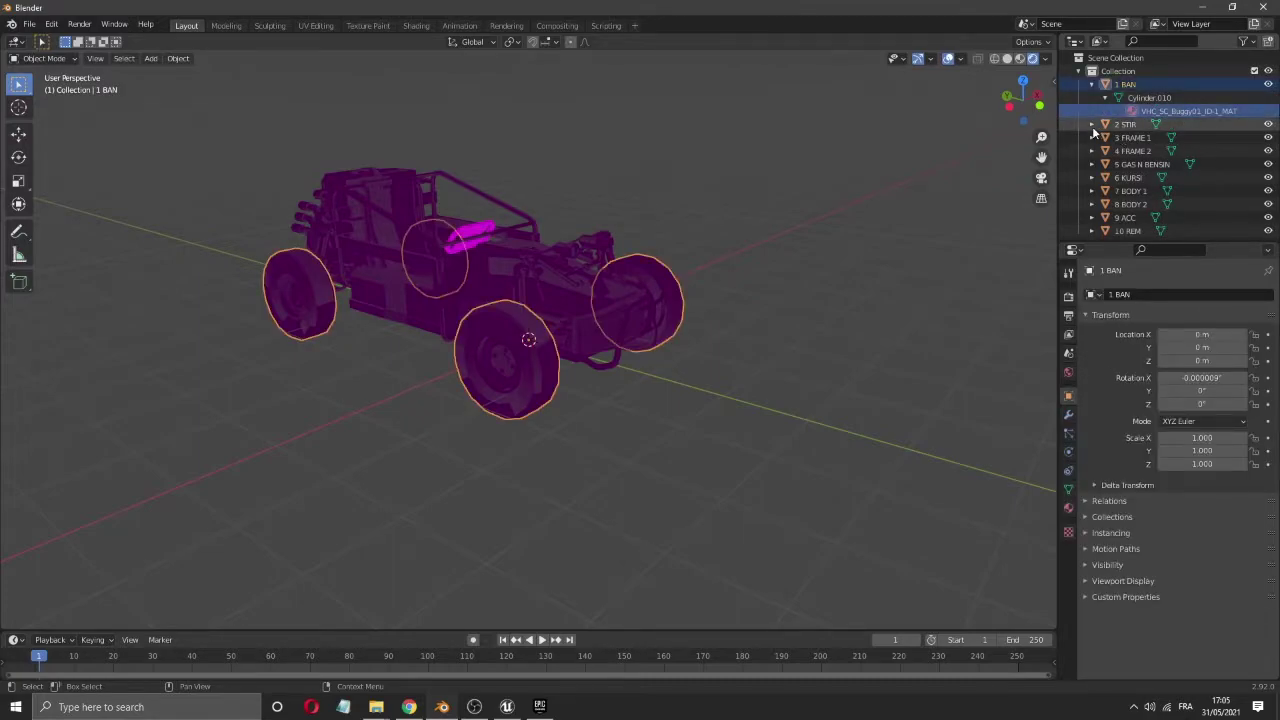
{"action": "left_click", "coordinate": [1092, 151]}
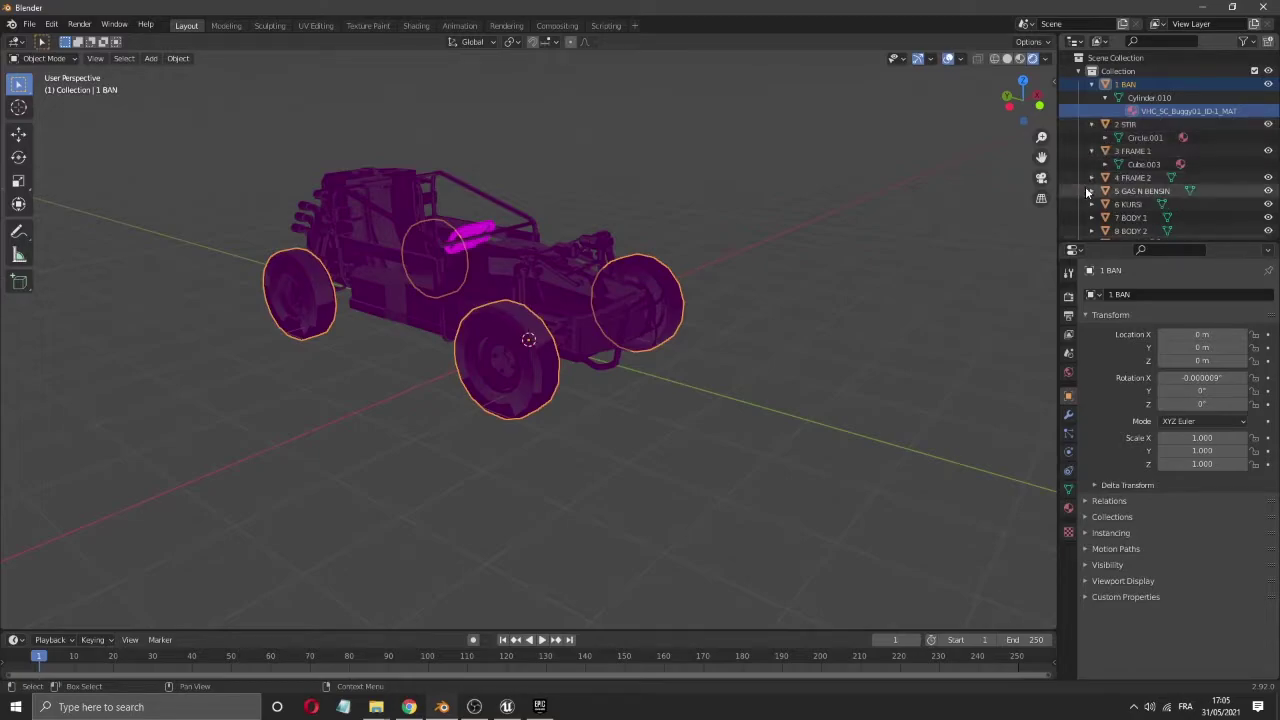
{"action": "left_click", "coordinate": [1092, 177]}
{"action": "left_click", "coordinate": [1092, 204]}
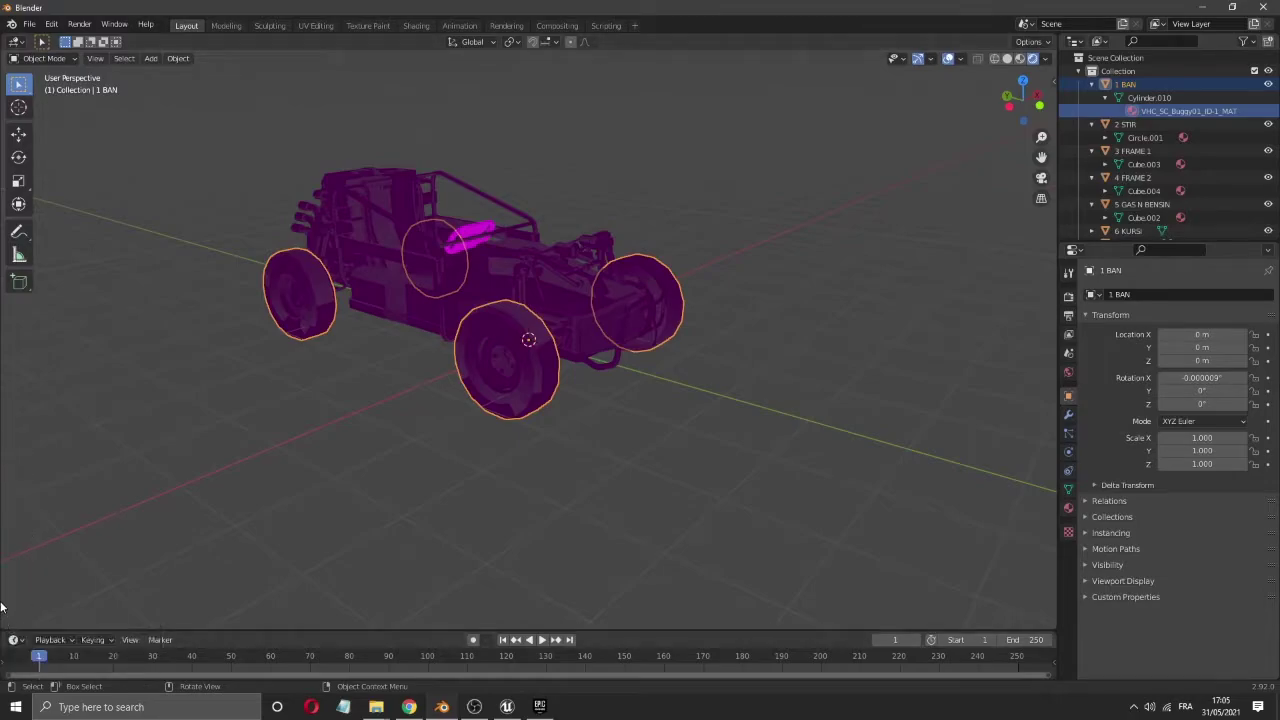
- Split the 3D viewport into two side-by-side areas and show the base color texture settings of the 1 BAN material
{"action": "left_click_drag", "start_coordinate": [3, 621], "coordinate": [561, 589]}
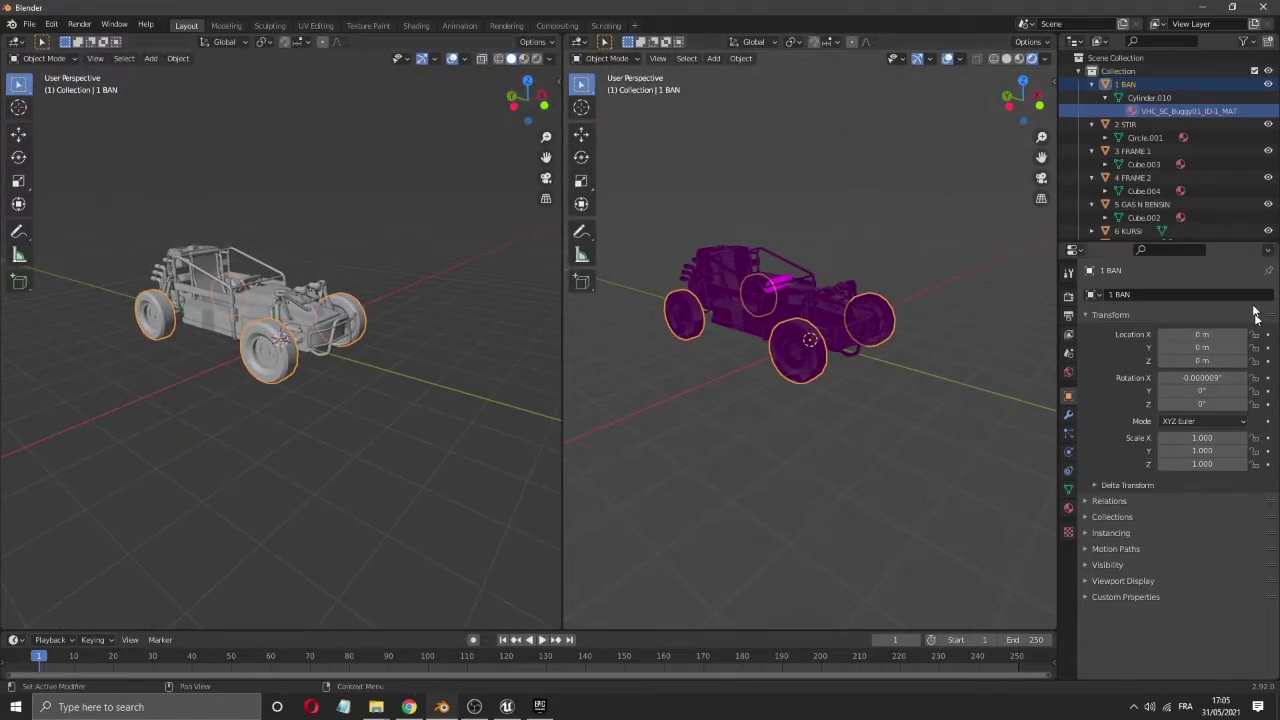
{"action": "left_click", "coordinate": [1068, 508]}
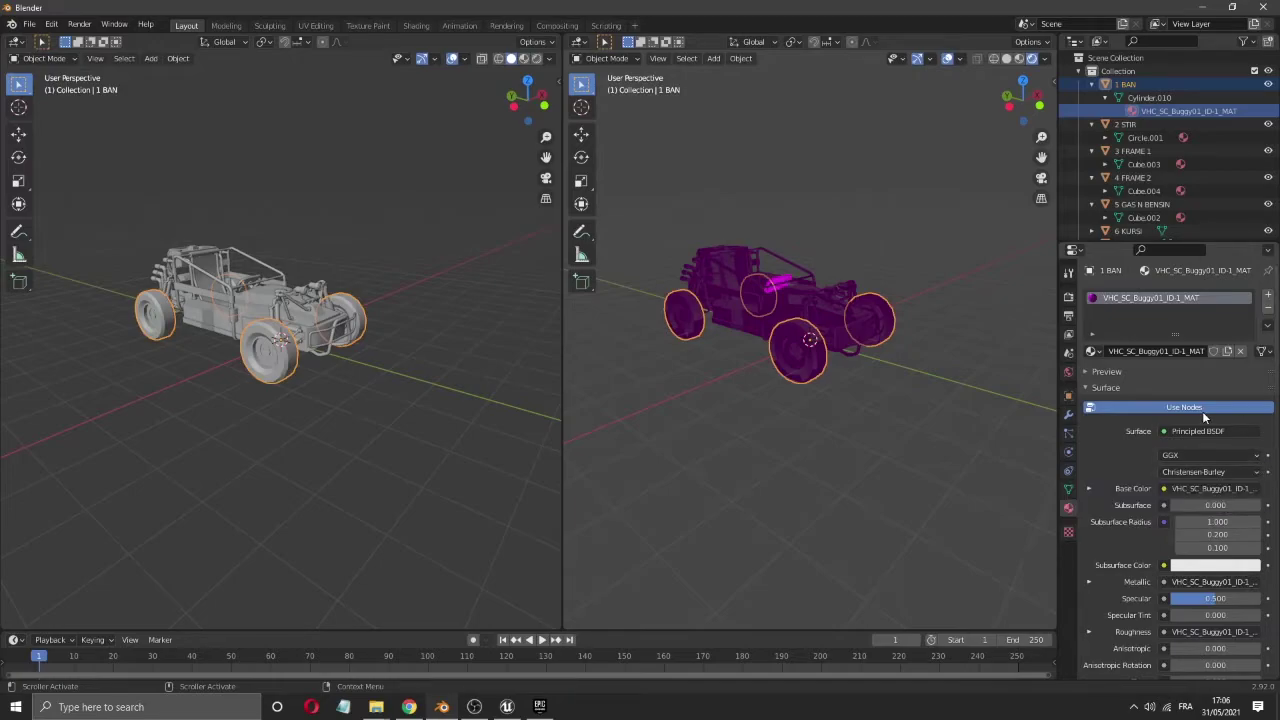
{"action": "left_click", "coordinate": [1089, 489]}
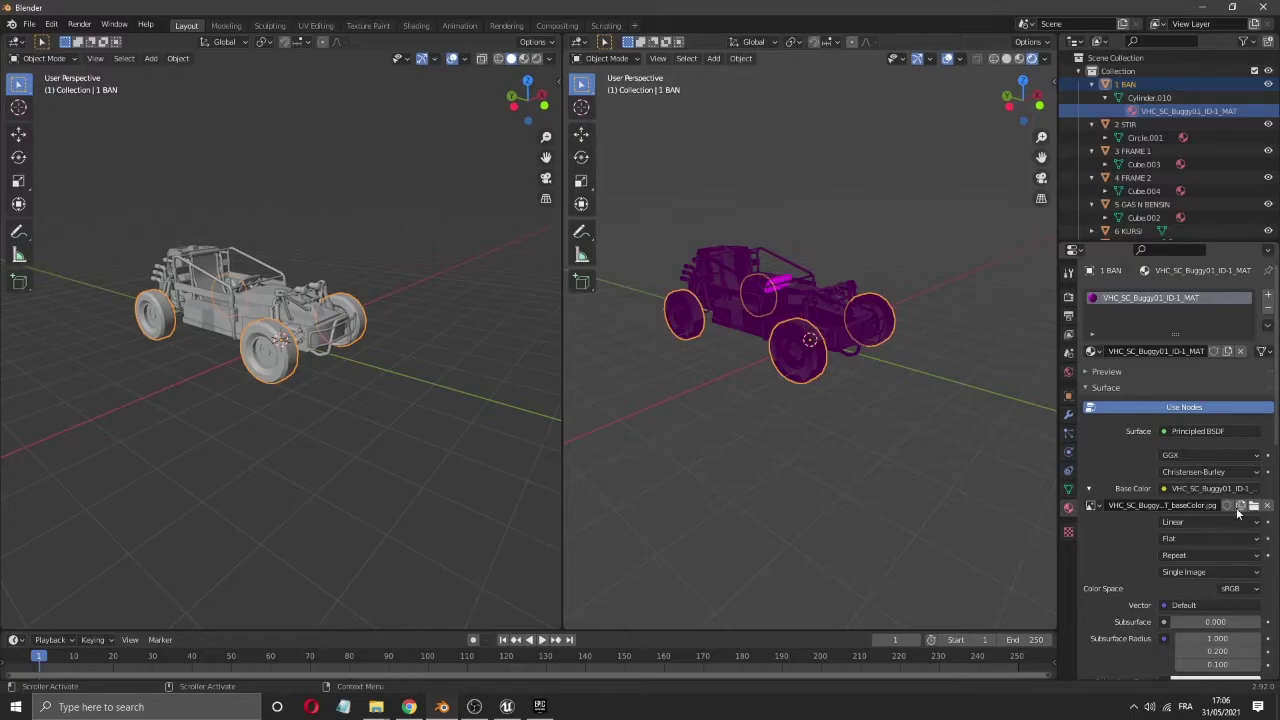
{"action": "left_click", "coordinate": [1197, 508]}
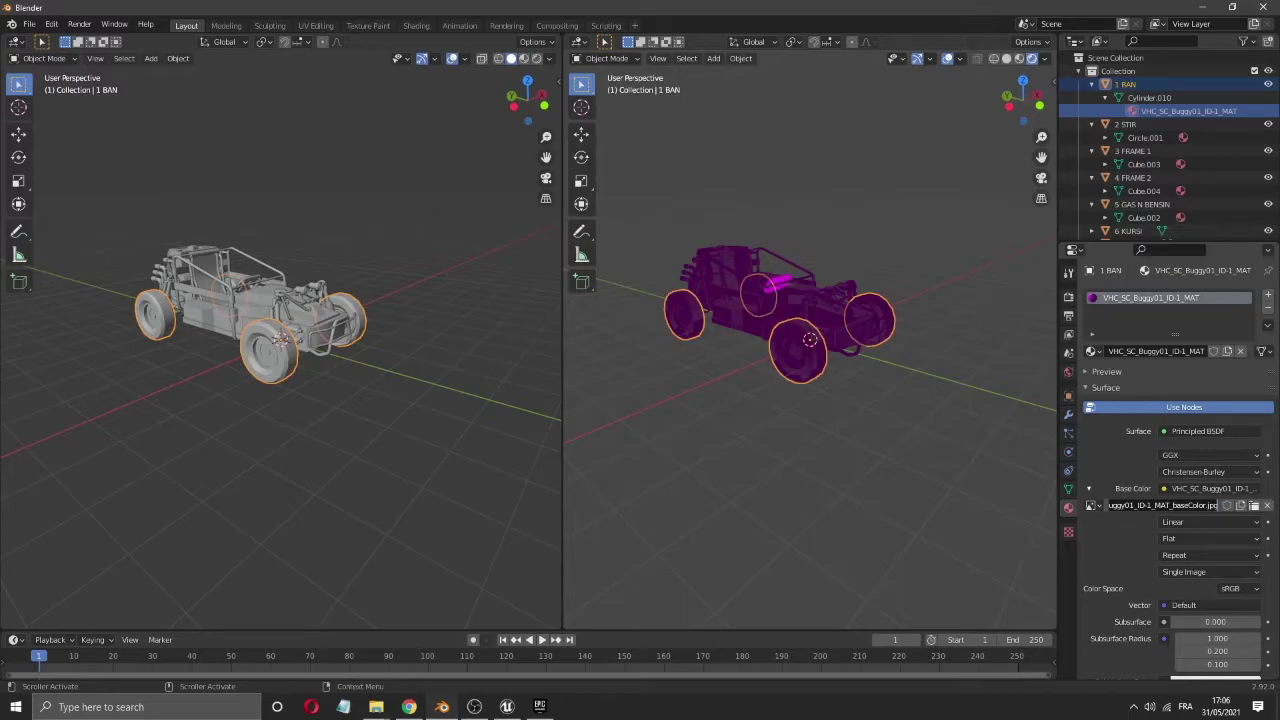
{"action": "left_click", "coordinate": [1241, 505]}
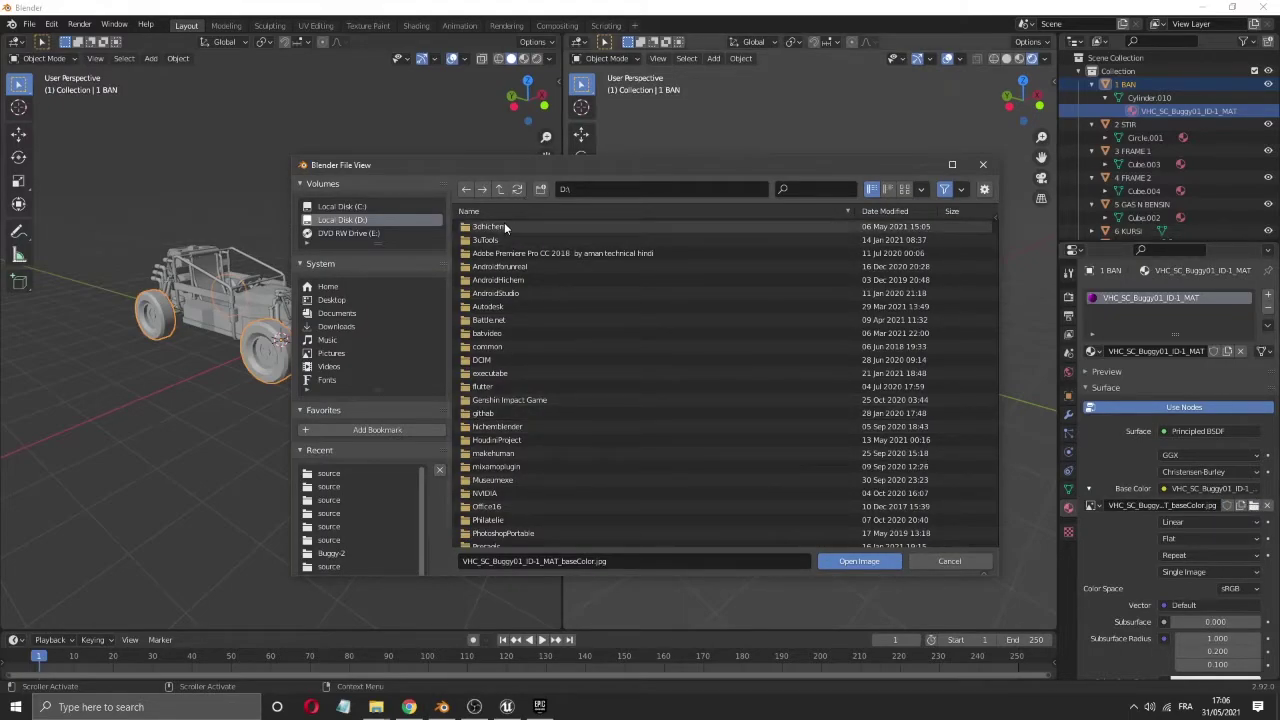
{"action": "left_click", "coordinate": [981, 168]}
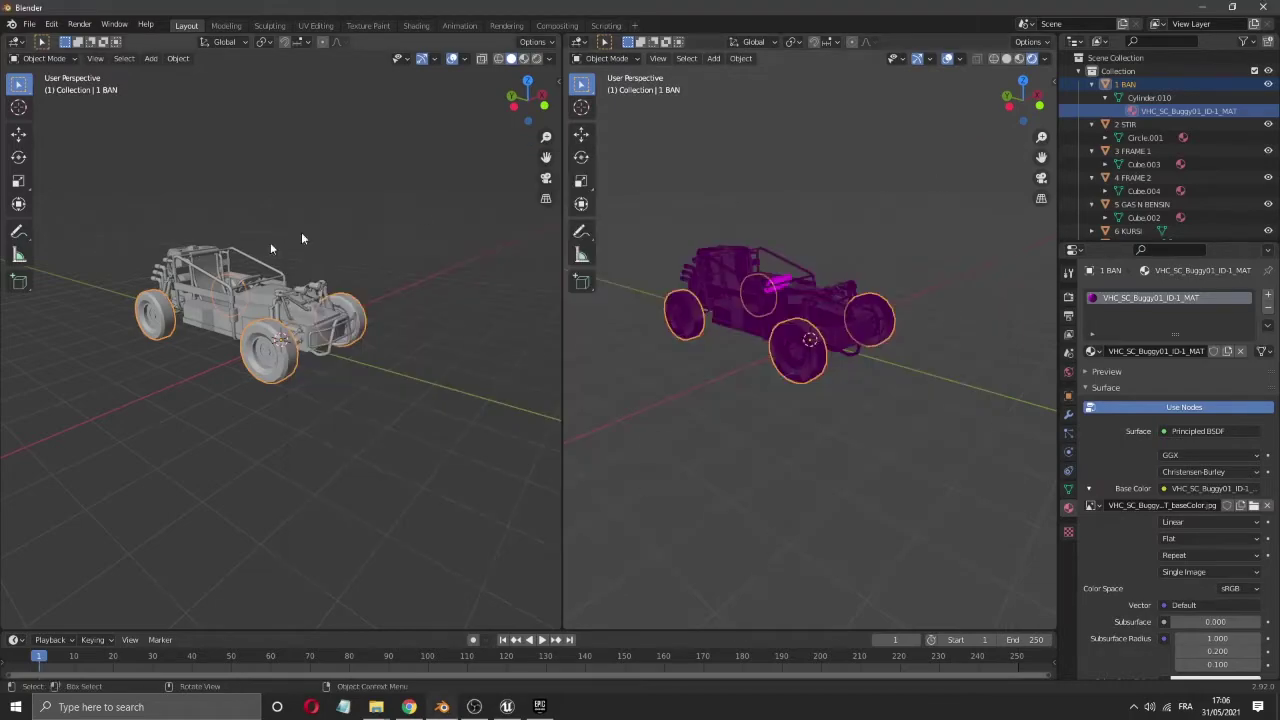
- Turn the solid-shaded viewport into a Shader Editor, hide its sidebar and deselect the 1 BAN material's nodes
{"action": "left_click", "coordinate": [15, 43]}
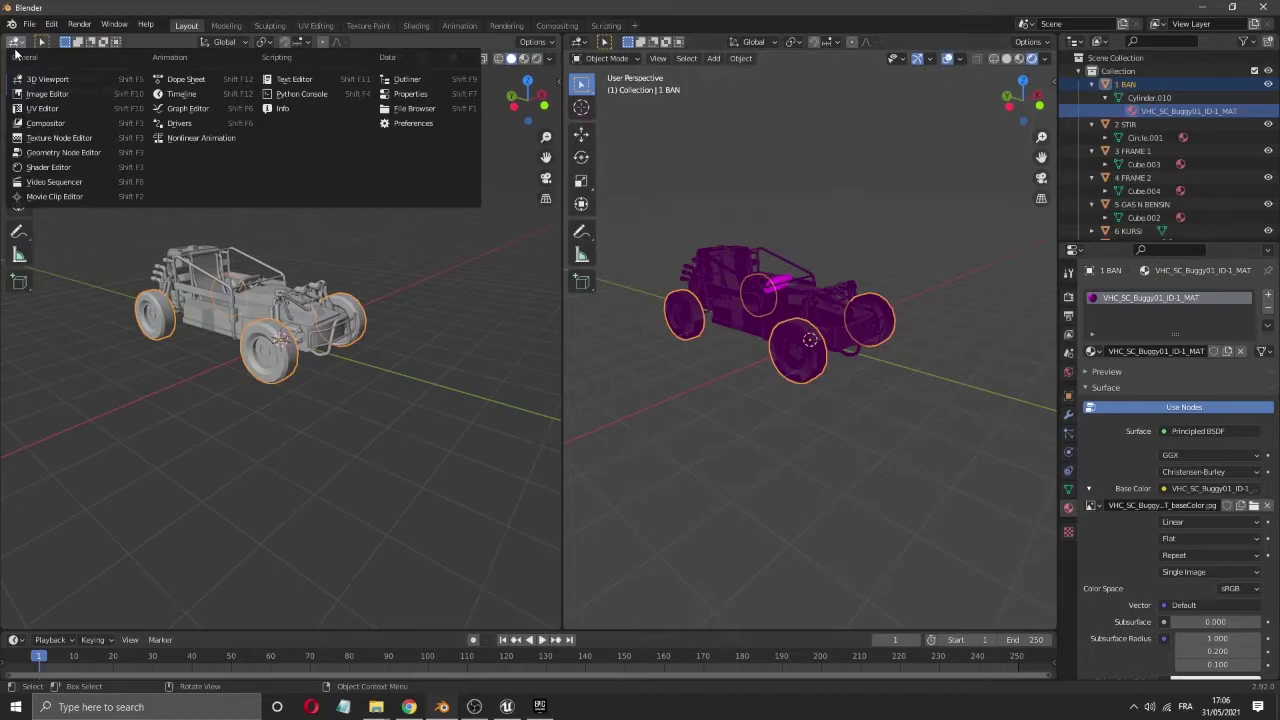
{"action": "left_click", "coordinate": [57, 168]}
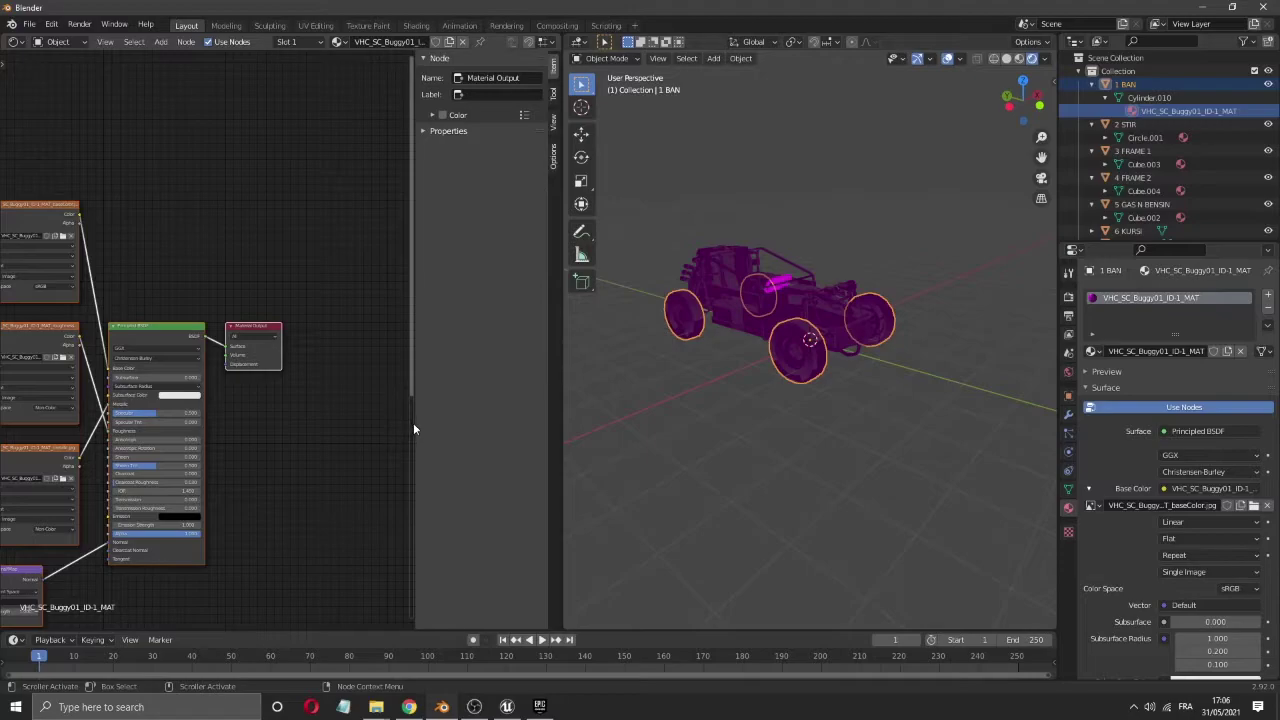
{"action": "key", "text": "n"}
{"action": "scroll", "coordinate": [309, 457], "scroll_direction": "up", "scroll_amount": 3}
{"action": "right_click", "coordinate": [336, 472]}
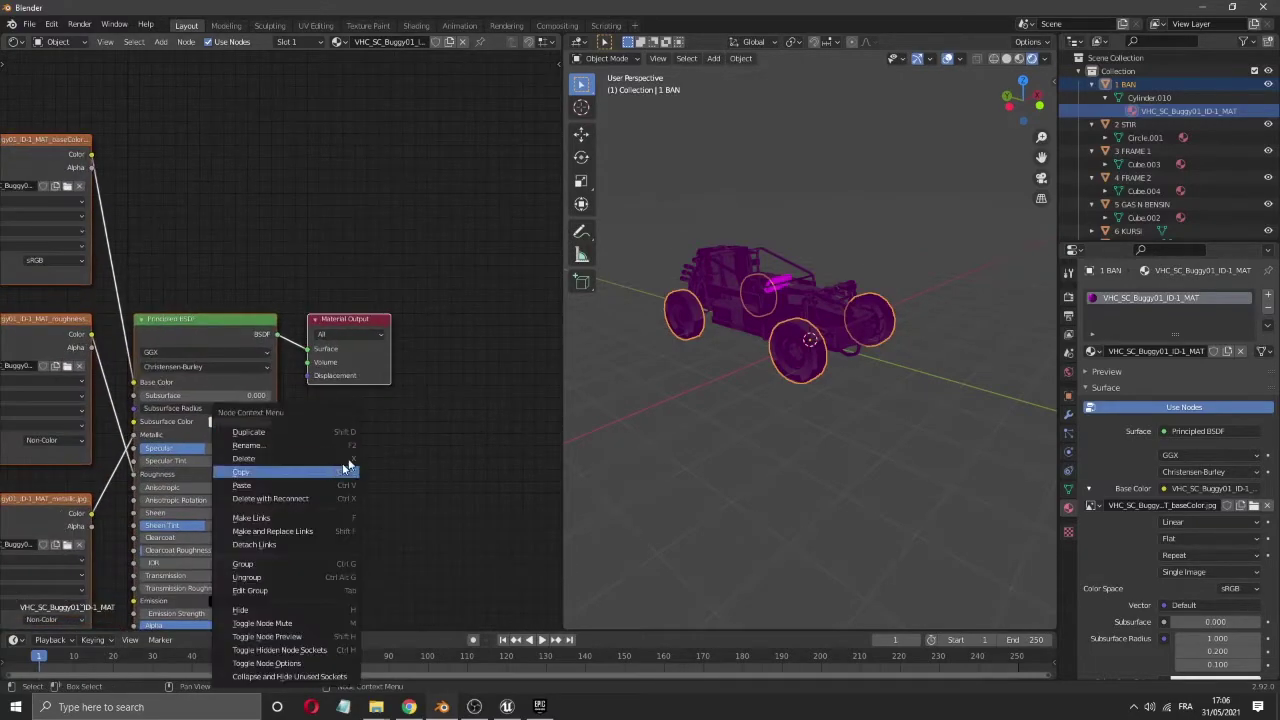
{"action": "left_click", "coordinate": [336, 472]}
{"action": "left_click_drag", "start_coordinate": [1041, 157], "coordinate": [1141, 127]}
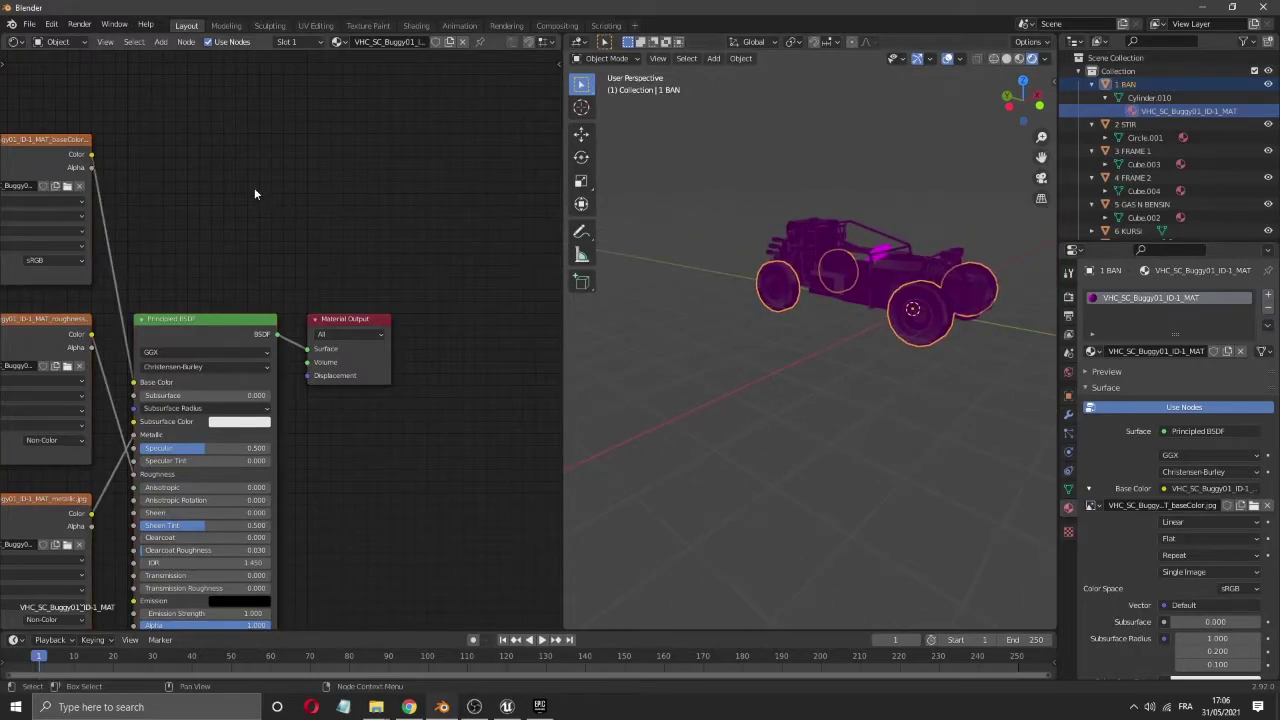
{"action": "right_click", "coordinate": [353, 511]}
{"action": "left_click", "coordinate": [353, 511]}
{"action": "left_click_drag", "start_coordinate": [410, 488], "coordinate": [506, 420]}
{"action": "scroll", "coordinate": [362, 473], "scroll_direction": "down", "scroll_amount": 2}
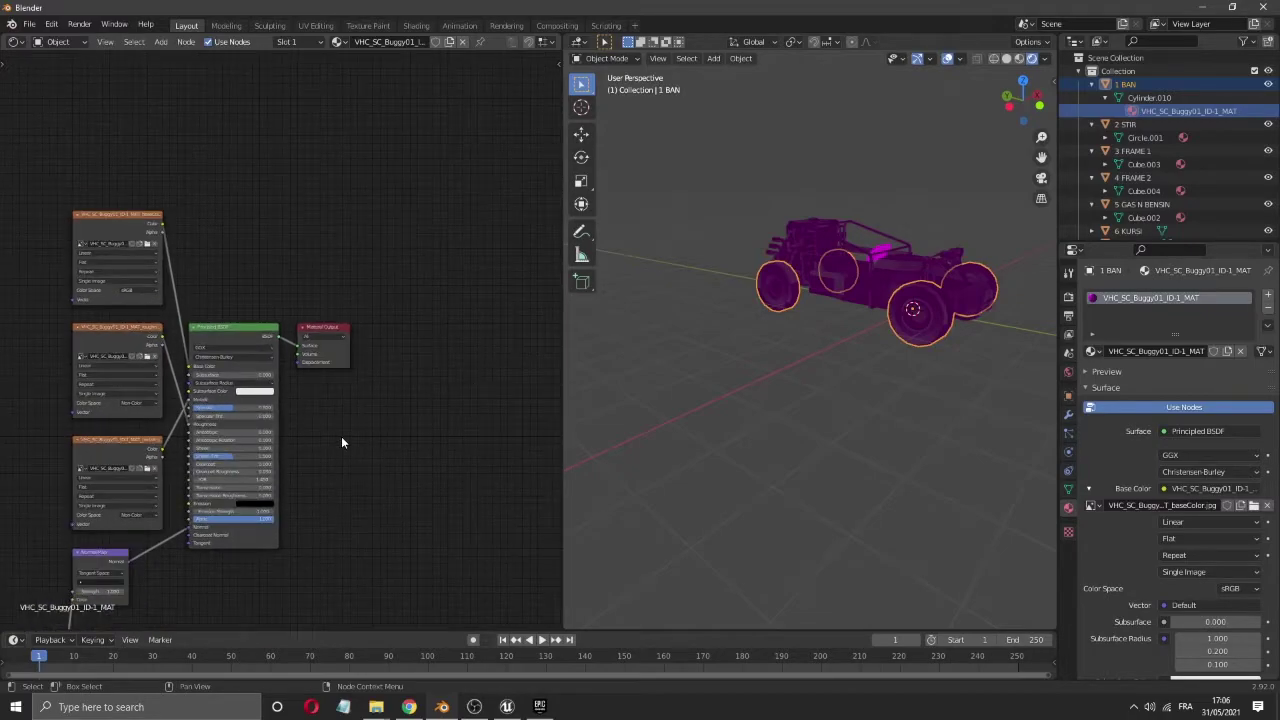
{"action": "scroll", "coordinate": [341, 436], "scroll_direction": "up", "scroll_amount": 1}
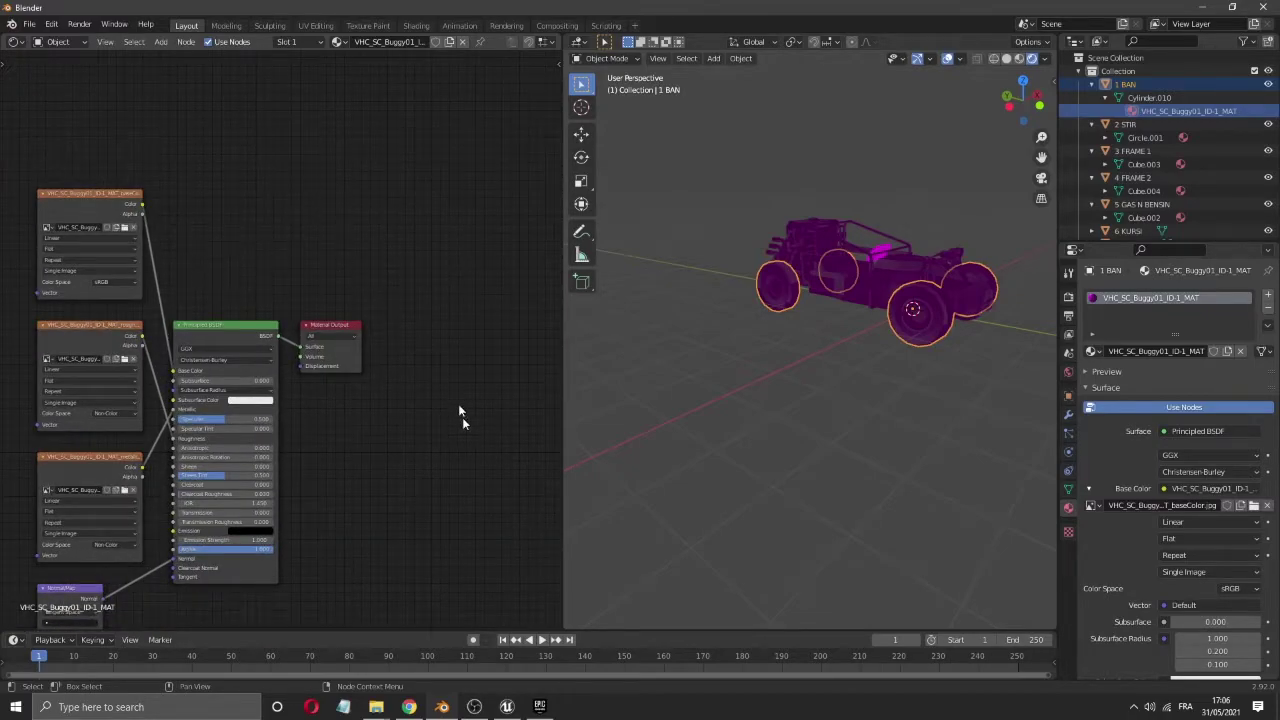
- Widen the 3D viewport beside the node editor and turn it into a Shader Editor showing the 1 BAN material's nodes
{"action": "scroll", "coordinate": [458, 455], "scroll_direction": "down", "scroll_amount": 5}
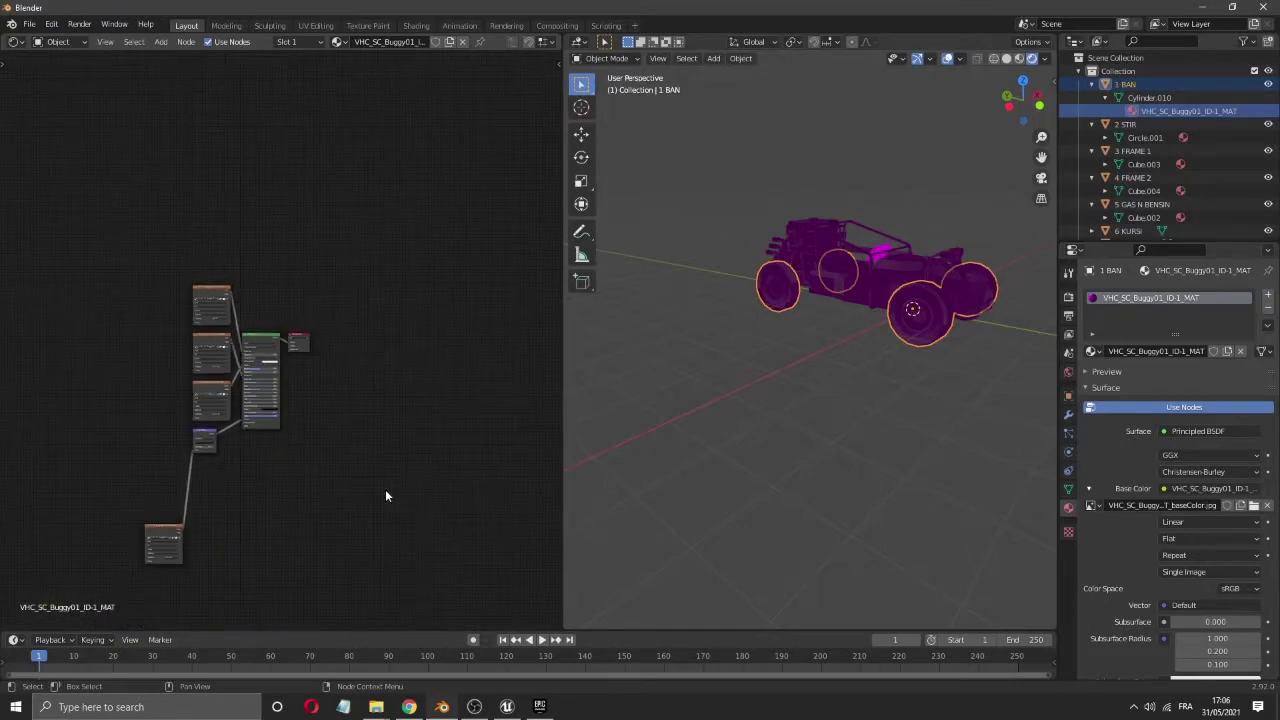
{"action": "left_click_drag", "start_coordinate": [1041, 157], "coordinate": [980, 158]}
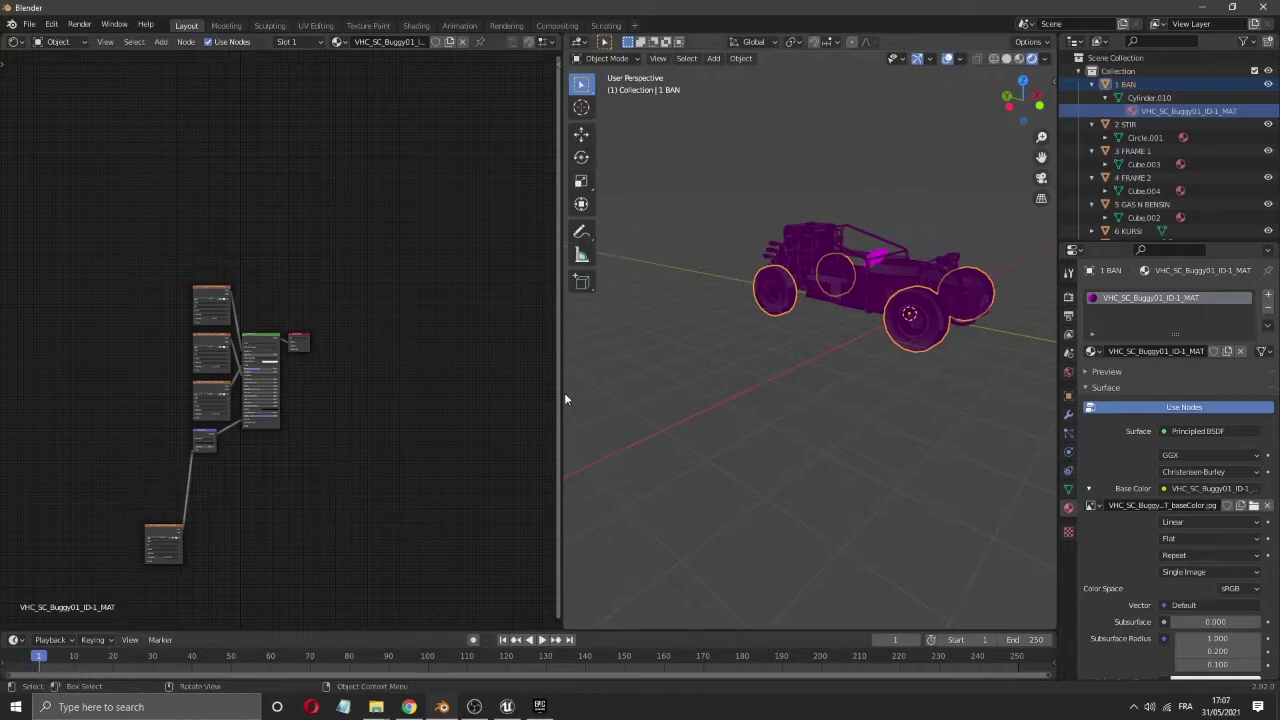
{"action": "left_click_drag", "start_coordinate": [564, 392], "coordinate": [1110, 381]}
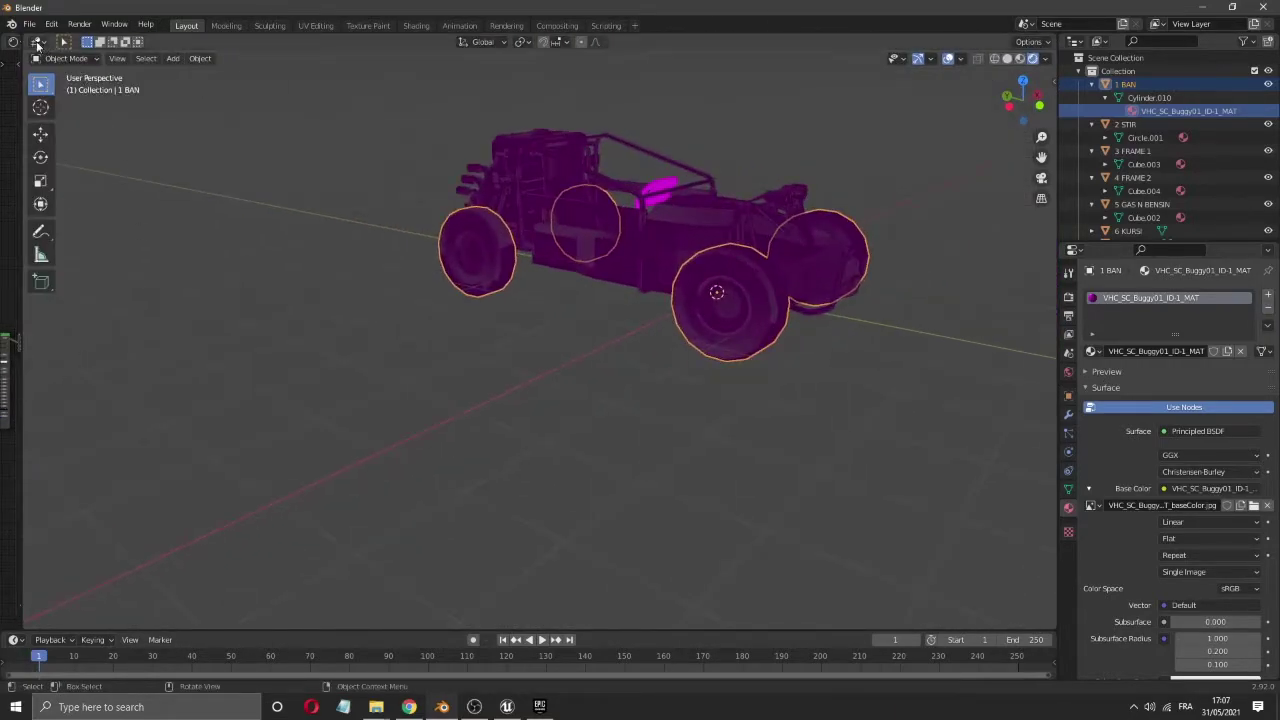
{"action": "left_click", "coordinate": [33, 42]}
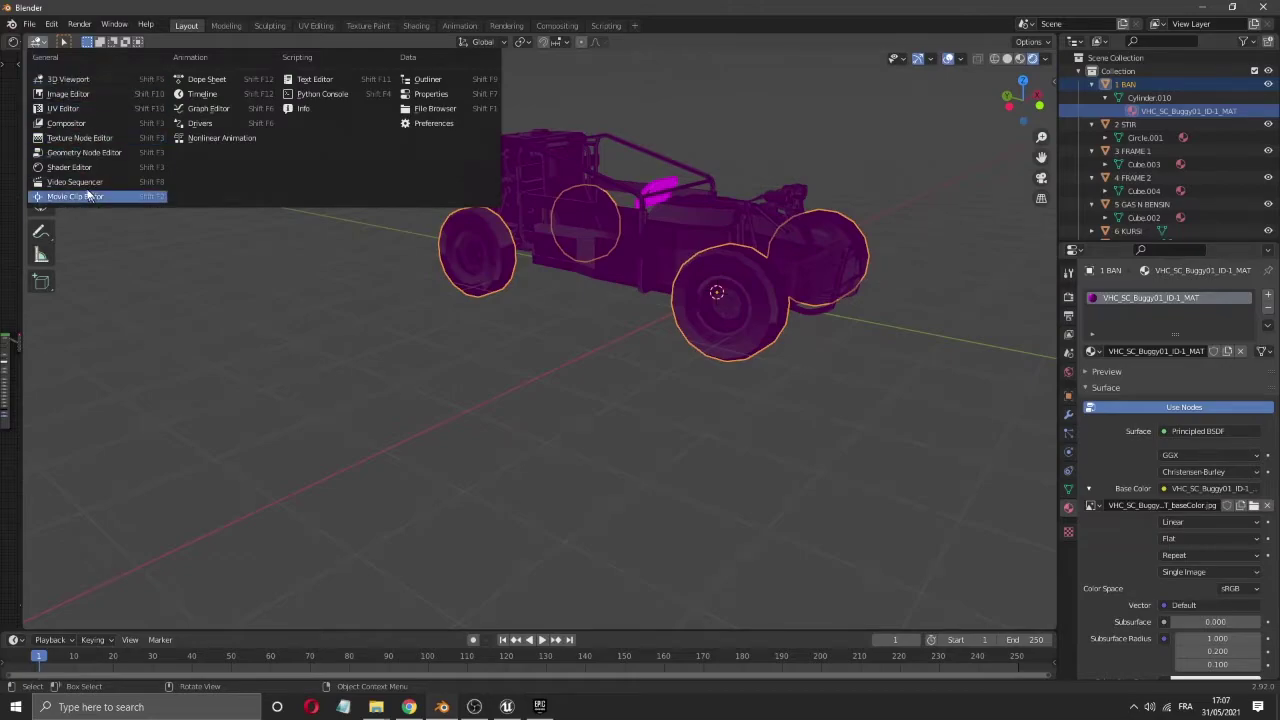
{"action": "left_click", "coordinate": [68, 167]}
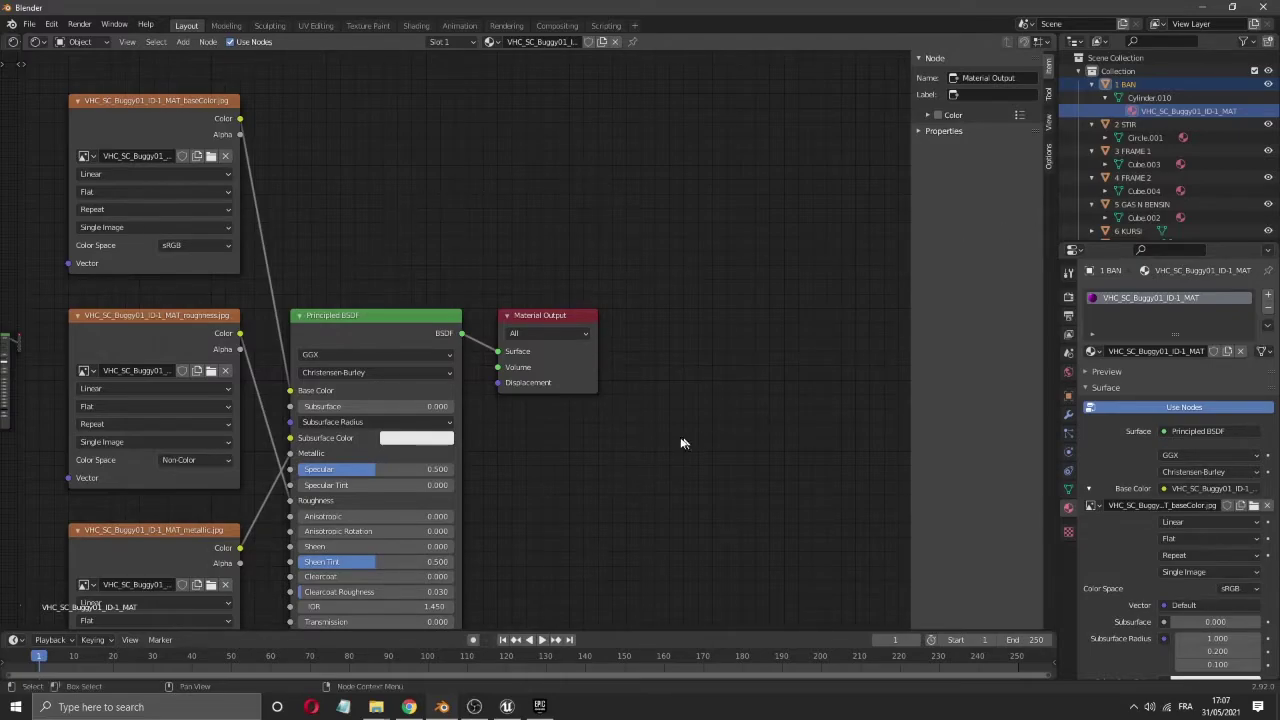
{"action": "scroll", "coordinate": [691, 436], "scroll_direction": "down", "scroll_amount": 2}
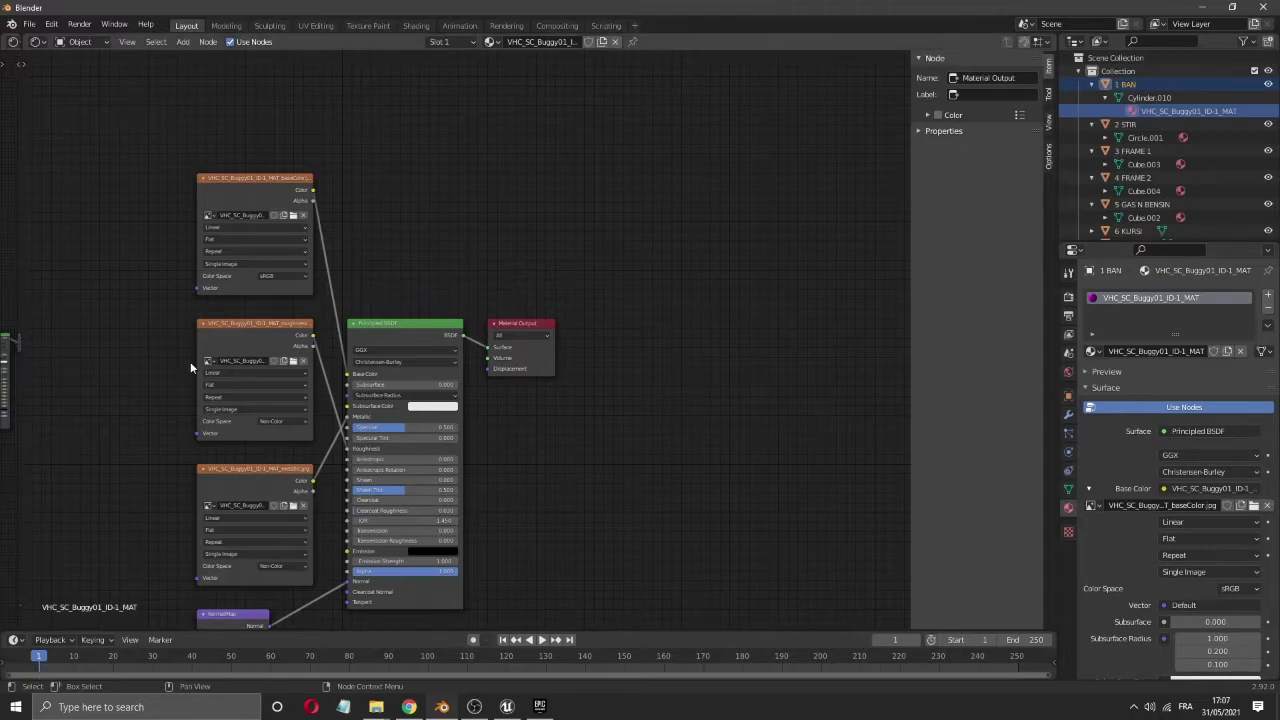
{"action": "scroll", "coordinate": [190, 361], "scroll_direction": "up", "scroll_amount": 2}
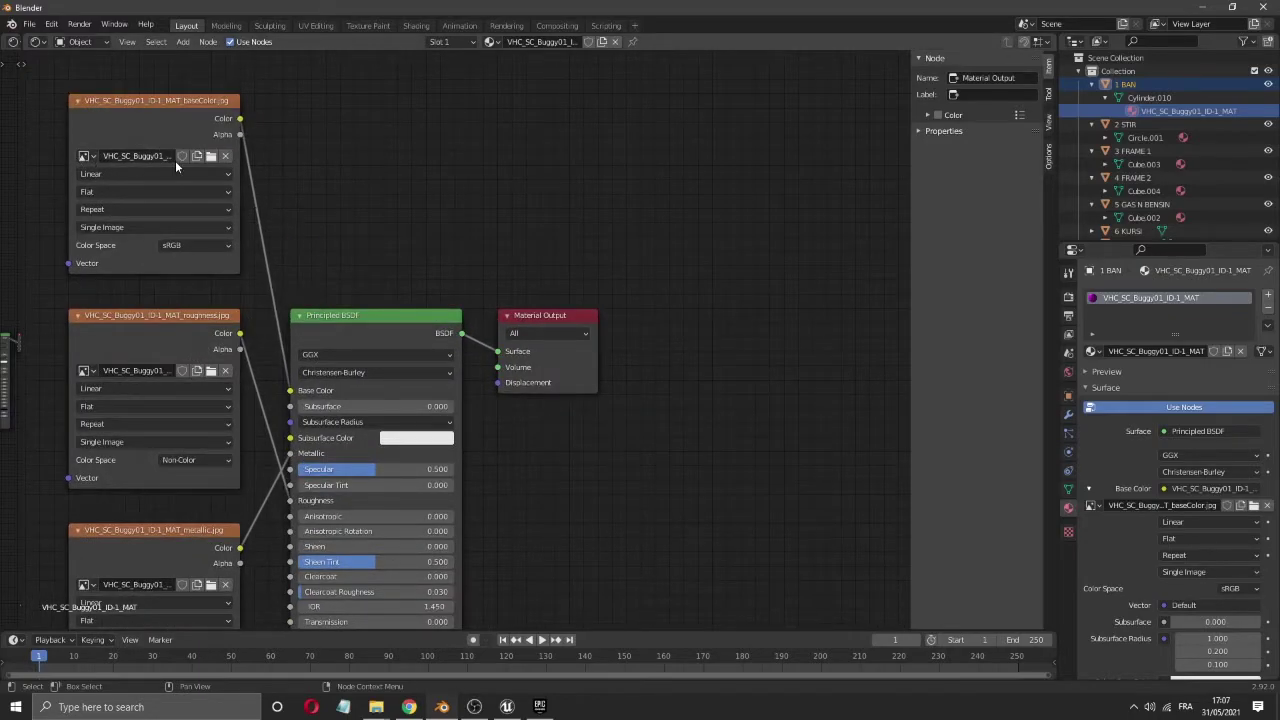
- Load VHC_SC_Buggy01_ID-1_MAT_baseColor.jpeg from D:\Zgamedevtuto\textures into the 1 BAN material's base color texture node
{"action": "double_click", "coordinate": [173, 159]}
{"action": "left_click", "coordinate": [210, 163]}
{"action": "left_click", "coordinate": [210, 157]}
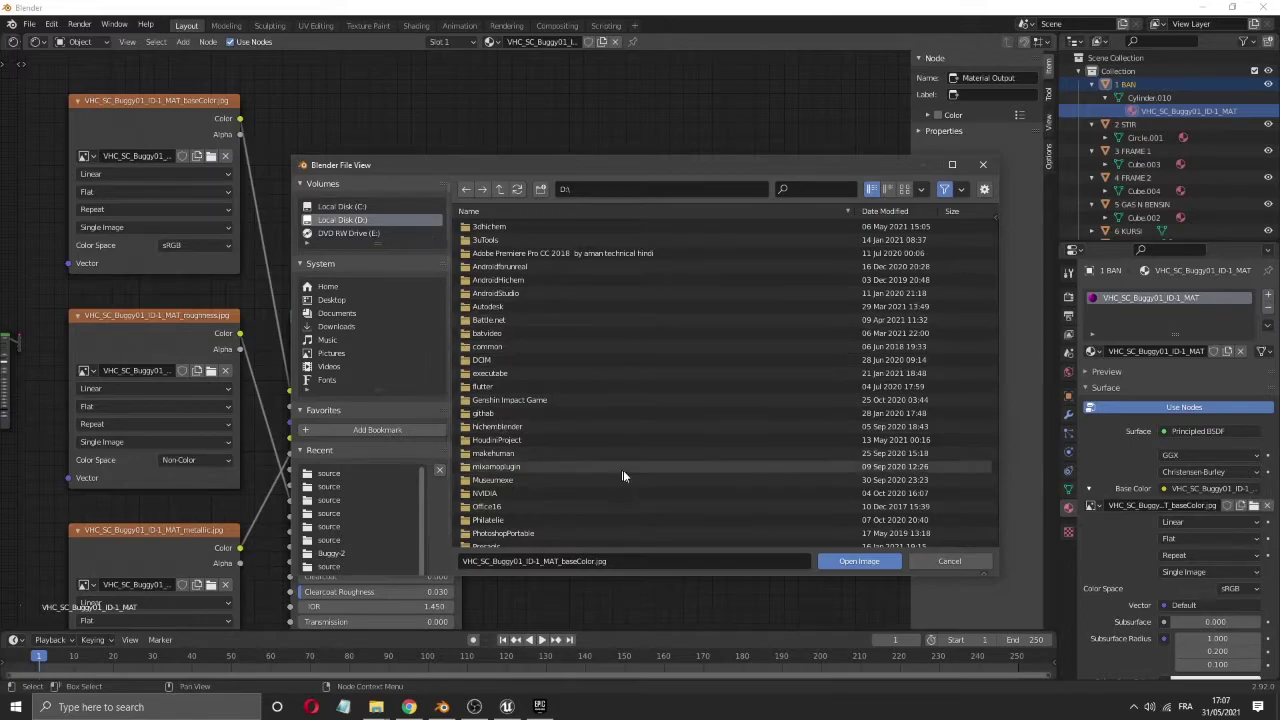
{"action": "scroll", "coordinate": [606, 497], "scroll_direction": "down", "scroll_amount": 5}
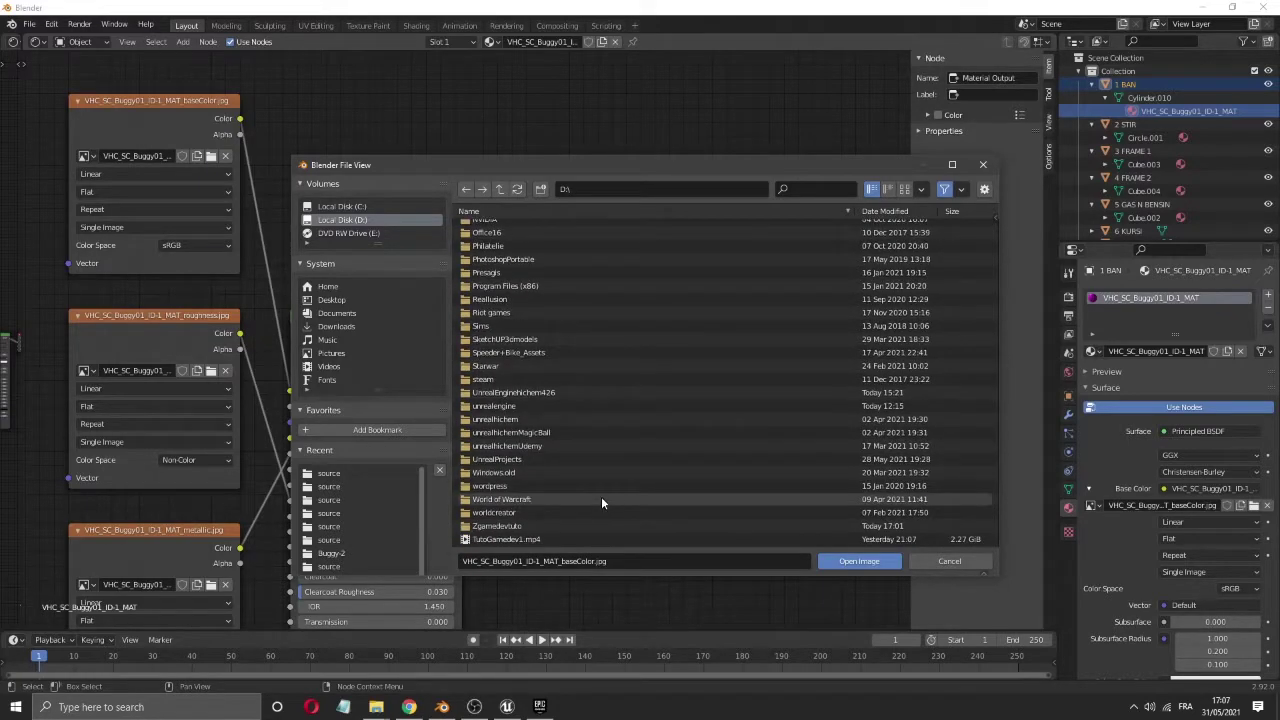
{"action": "left_click", "coordinate": [476, 527]}
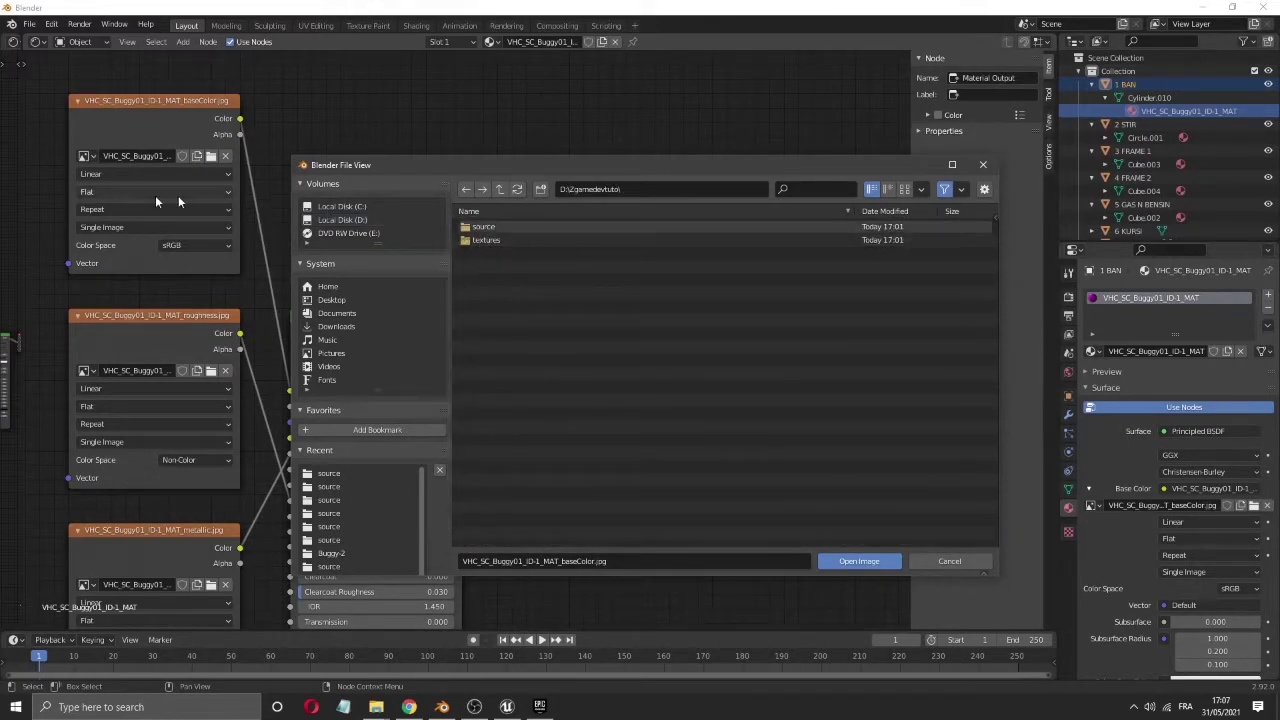
{"action": "double_click", "coordinate": [488, 240]}
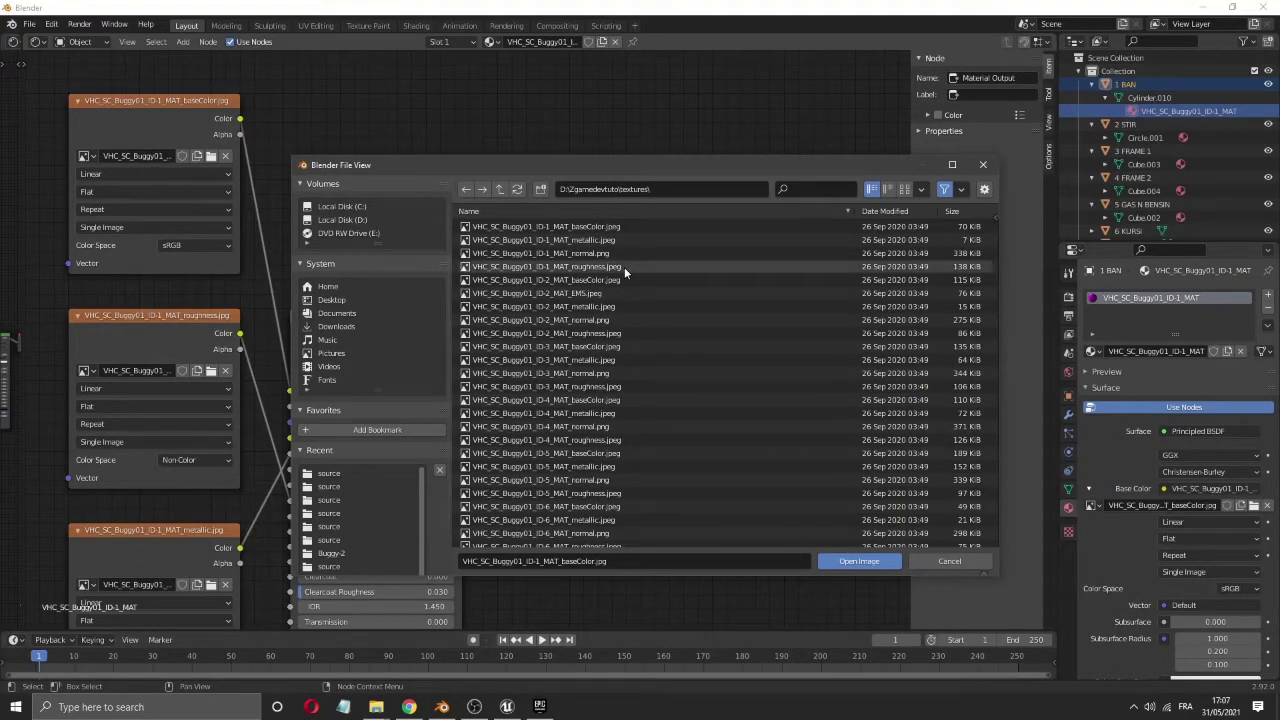
{"action": "left_click", "coordinate": [560, 227]}
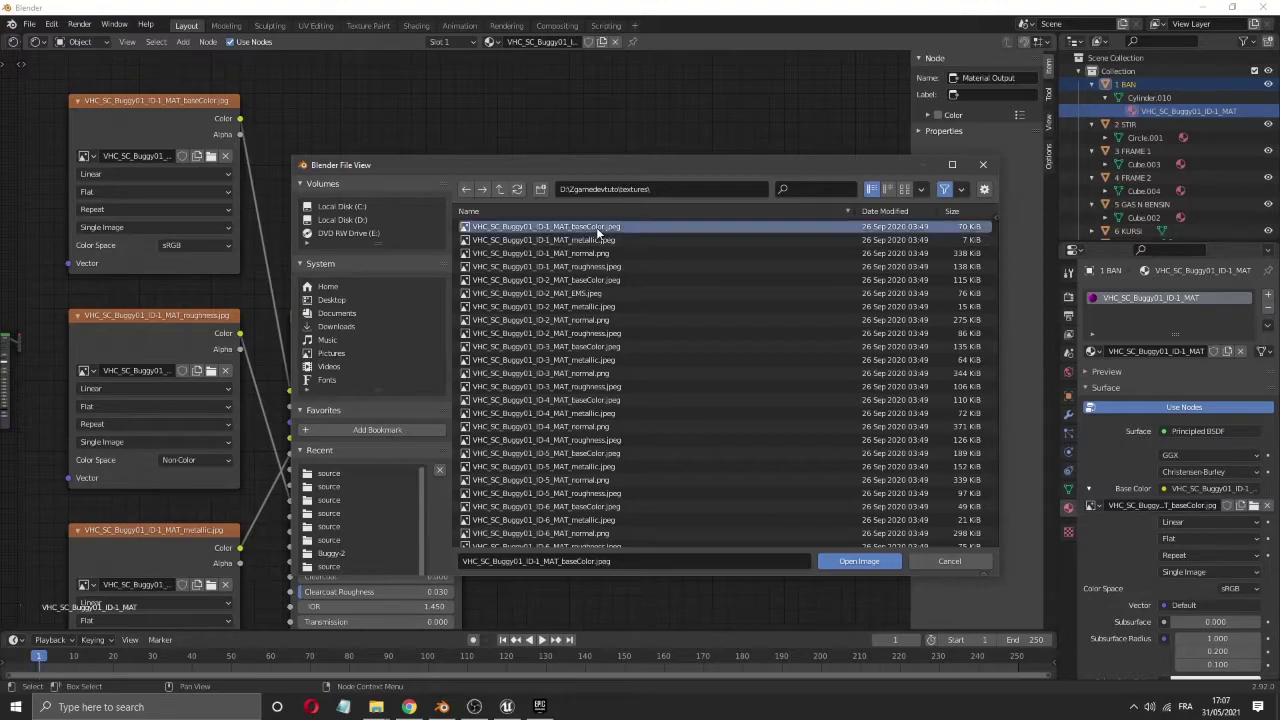
{"action": "left_click", "coordinate": [865, 562]}
- Load VHC_SC_Buggy01_ID-1_MAT_roughness.jpeg from D:\Zgamedevtuto\textures into the roughness texture node
{"action": "left_click", "coordinate": [135, 318]}
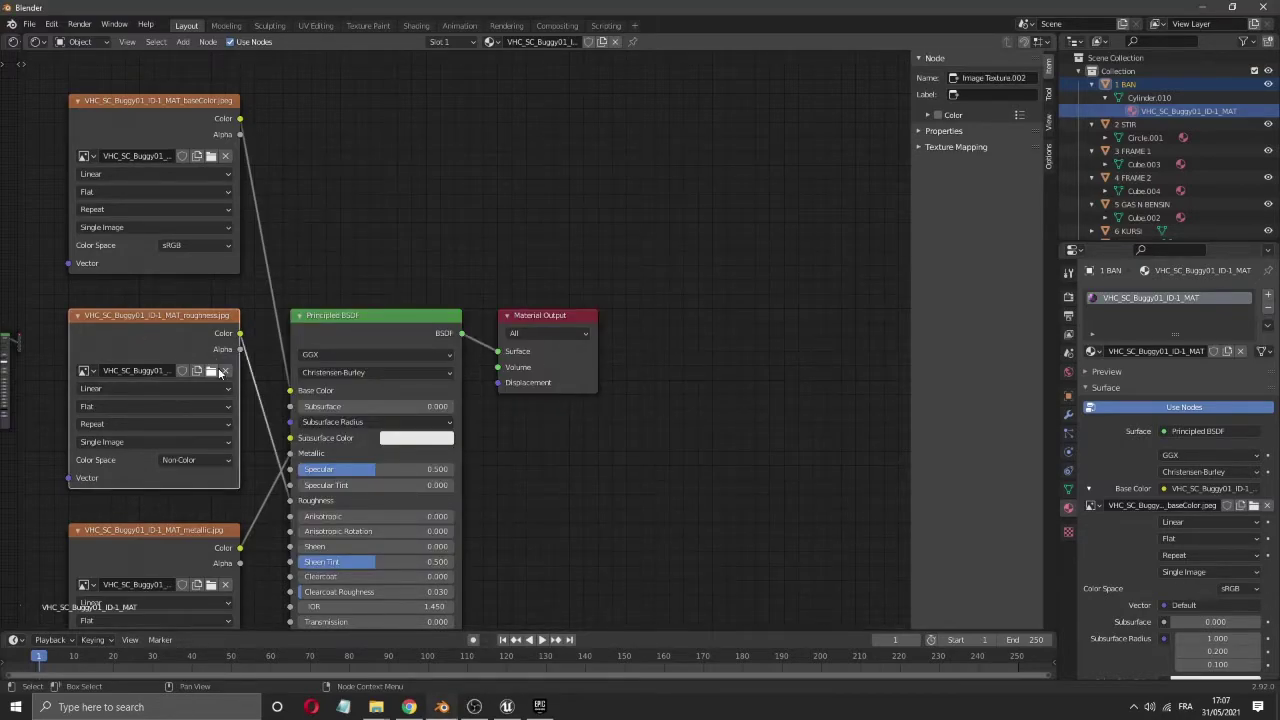
{"action": "double_click", "coordinate": [120, 370]}
{"action": "left_click", "coordinate": [210, 370]}
{"action": "left_click", "coordinate": [210, 370]}
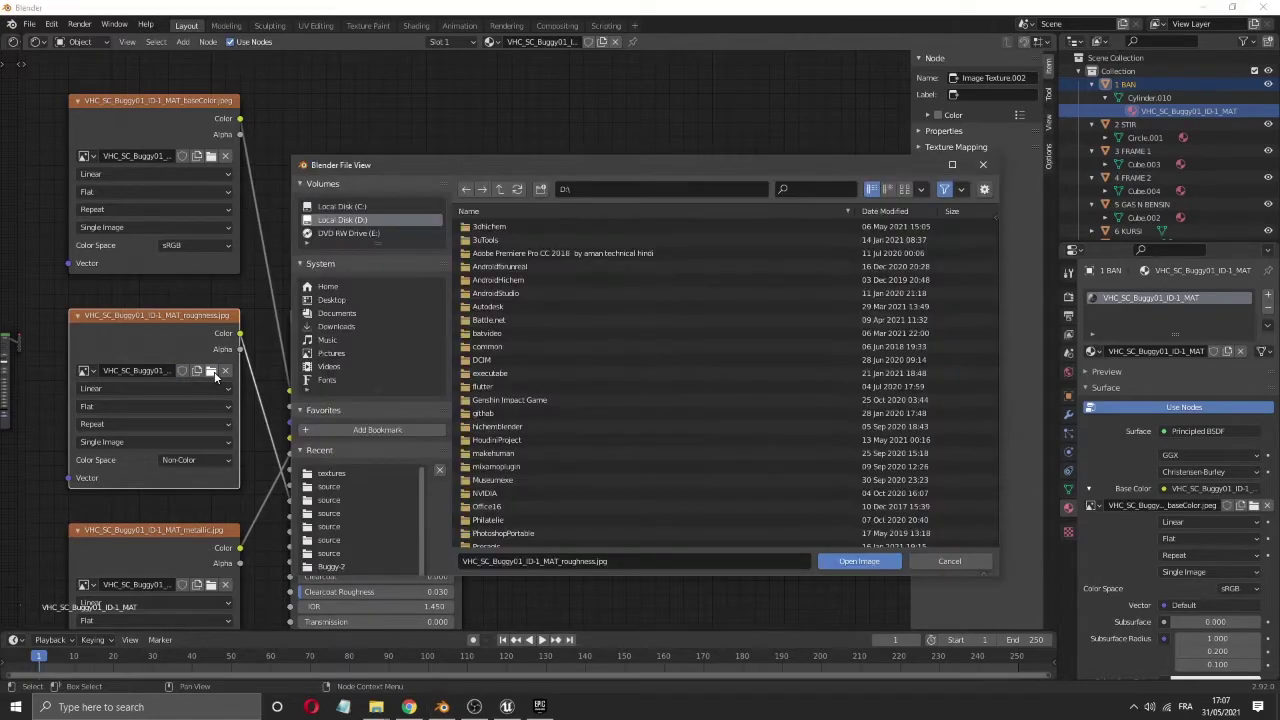
{"action": "scroll", "coordinate": [542, 496], "scroll_direction": "down", "scroll_amount": 5}
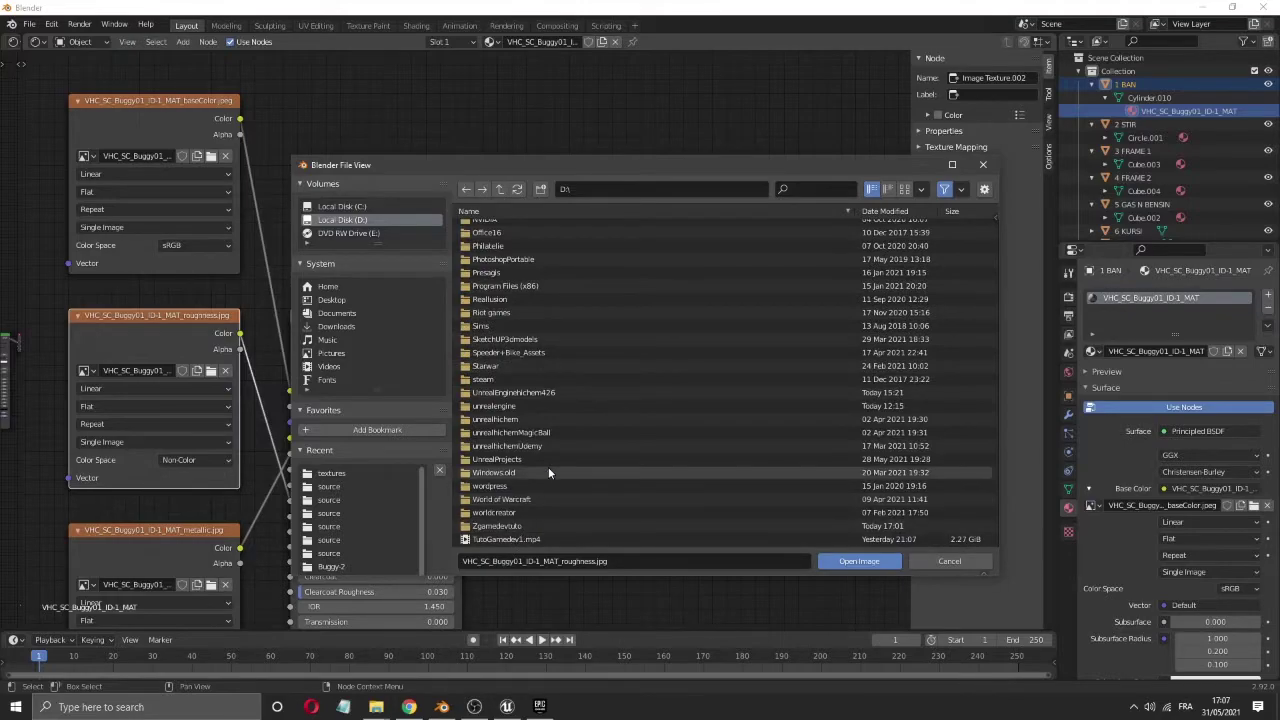
{"action": "double_click", "coordinate": [516, 527]}
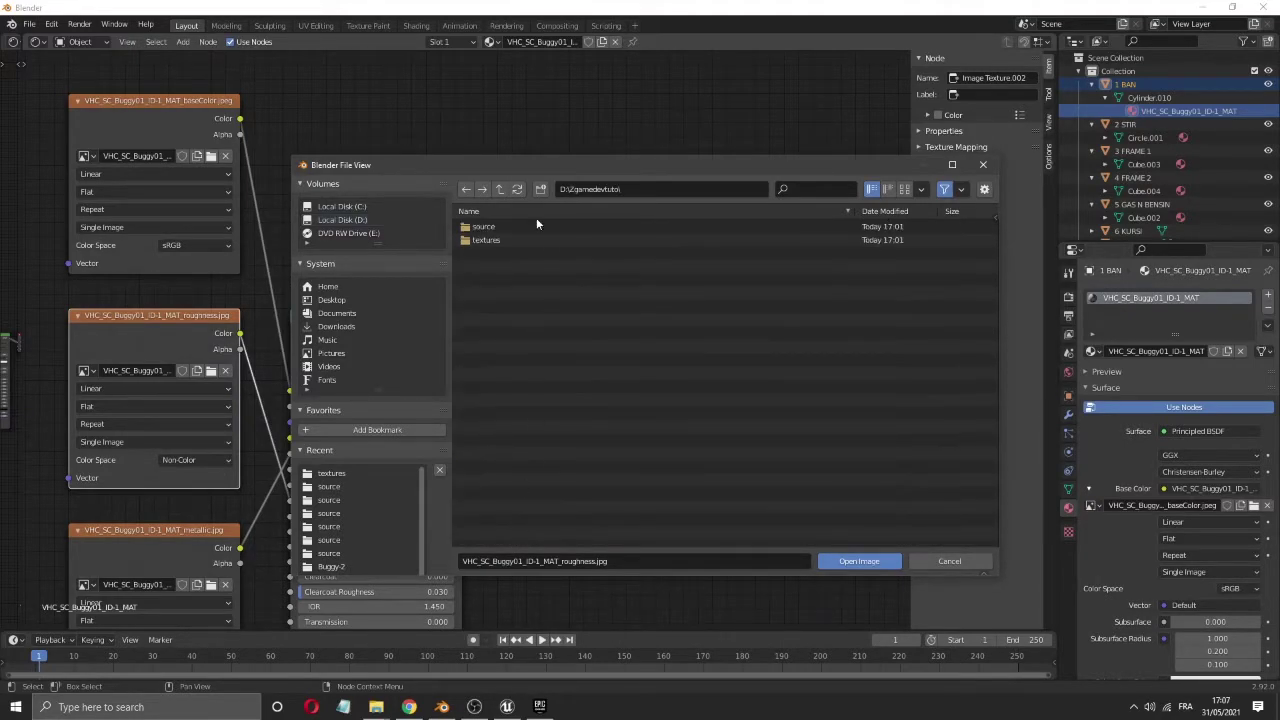
{"action": "double_click", "coordinate": [486, 241]}
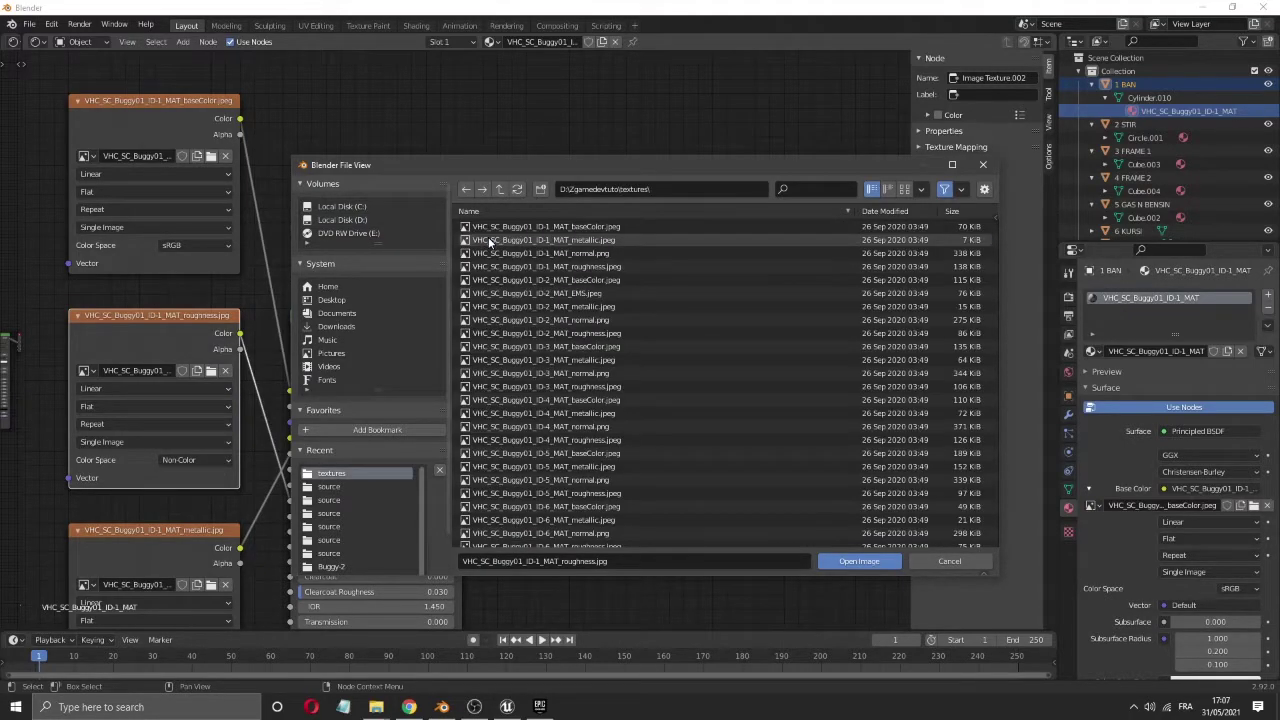
{"action": "double_click", "coordinate": [600, 268]}
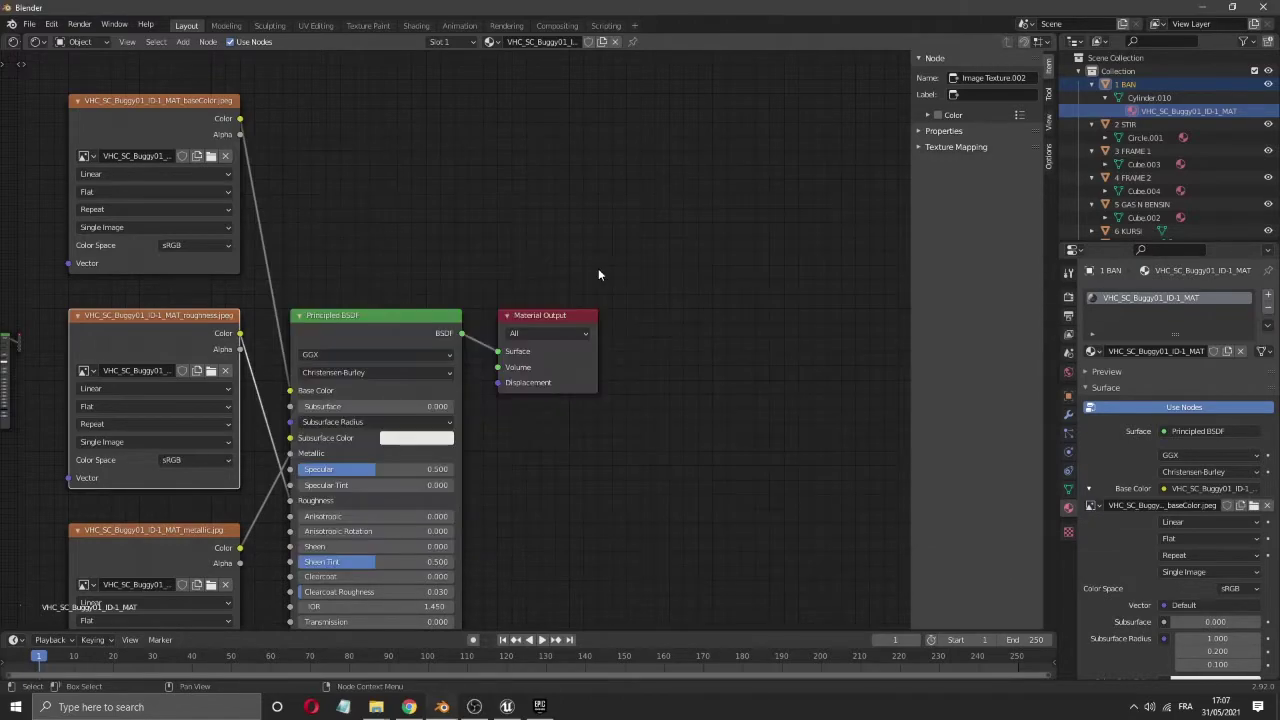
- Load VHC_SC_Buggy01_ID-1_MAT_metallic.jpeg from D:\Zgamedevtuto\textures into the metallic texture node
{"action": "scroll", "coordinate": [200, 517], "scroll_direction": "down", "scroll_amount": 1}
{"action": "left_click", "coordinate": [228, 511]}
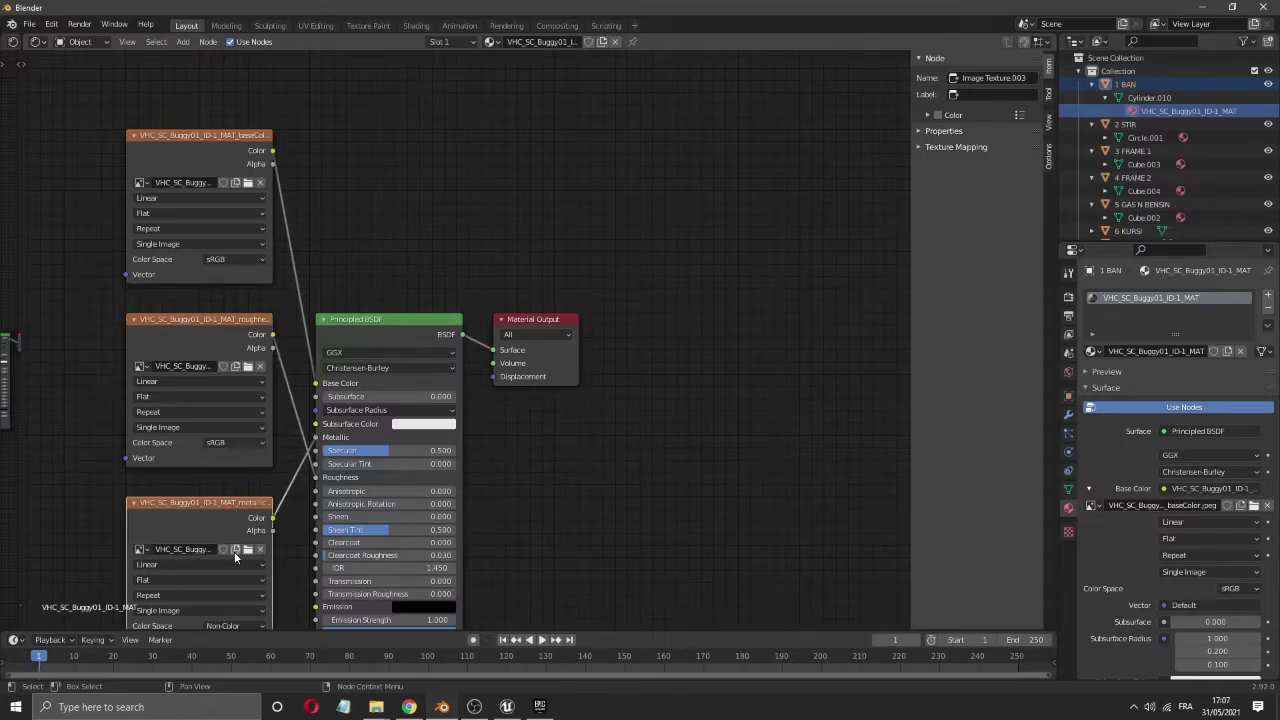
{"action": "left_click", "coordinate": [248, 549]}
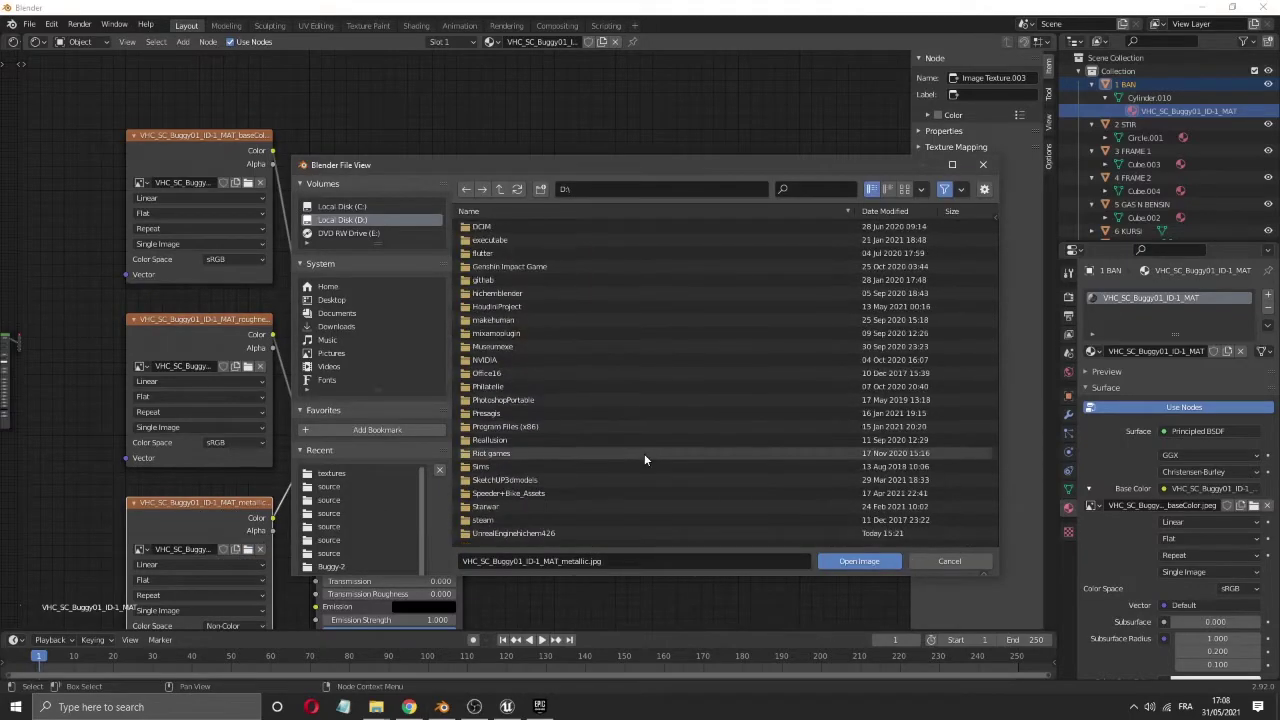
{"action": "scroll", "coordinate": [644, 453], "scroll_direction": "down", "scroll_amount": 2}
{"action": "double_click", "coordinate": [521, 522]}
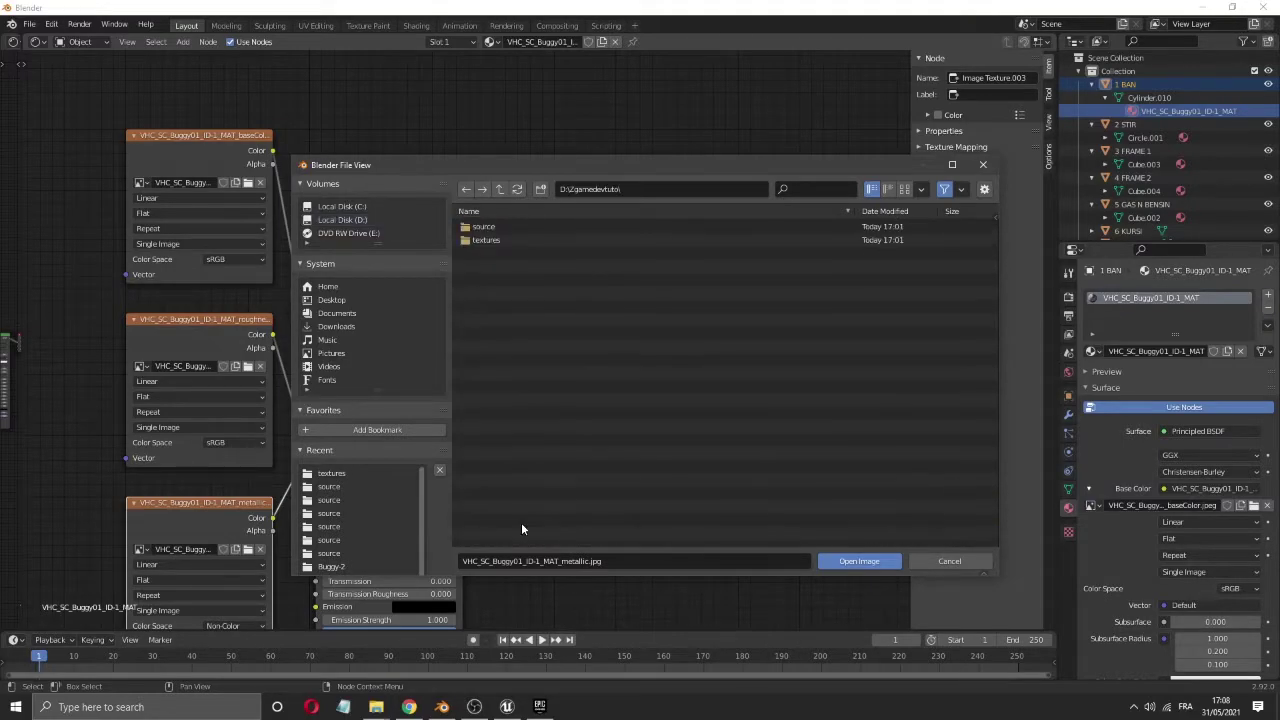
{"action": "double_click", "coordinate": [500, 241]}
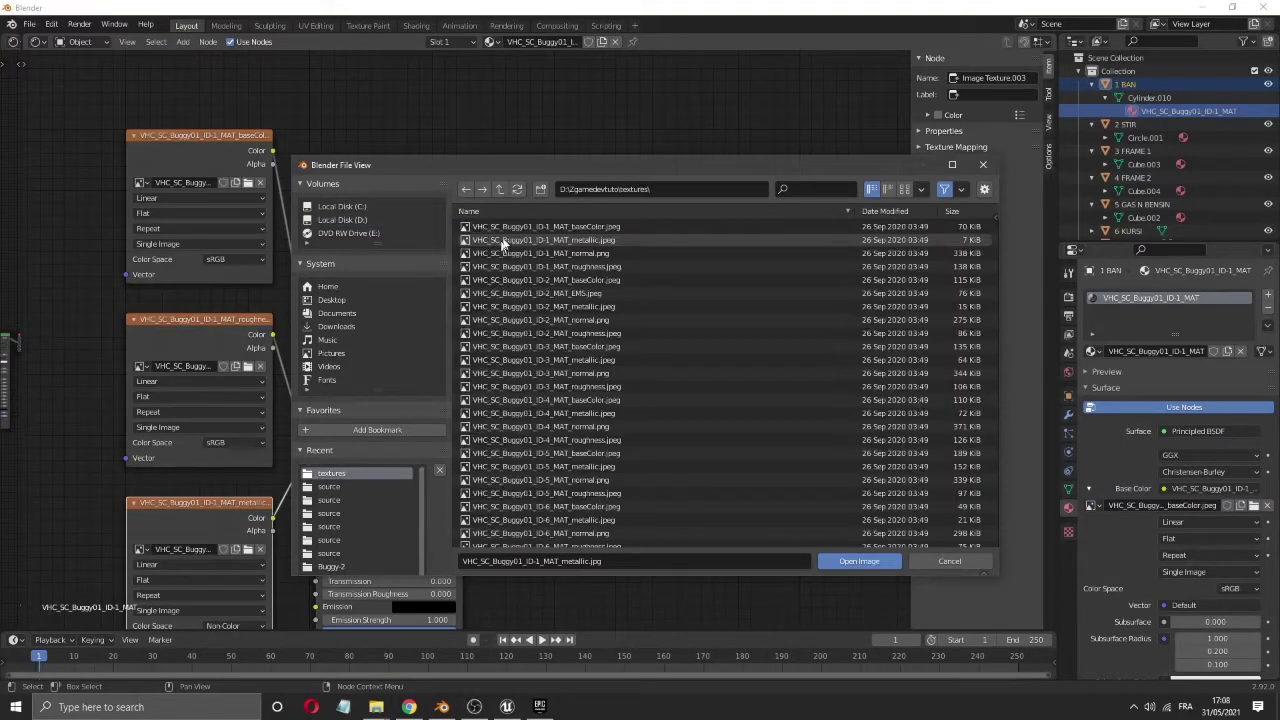
{"action": "left_click", "coordinate": [565, 242]}
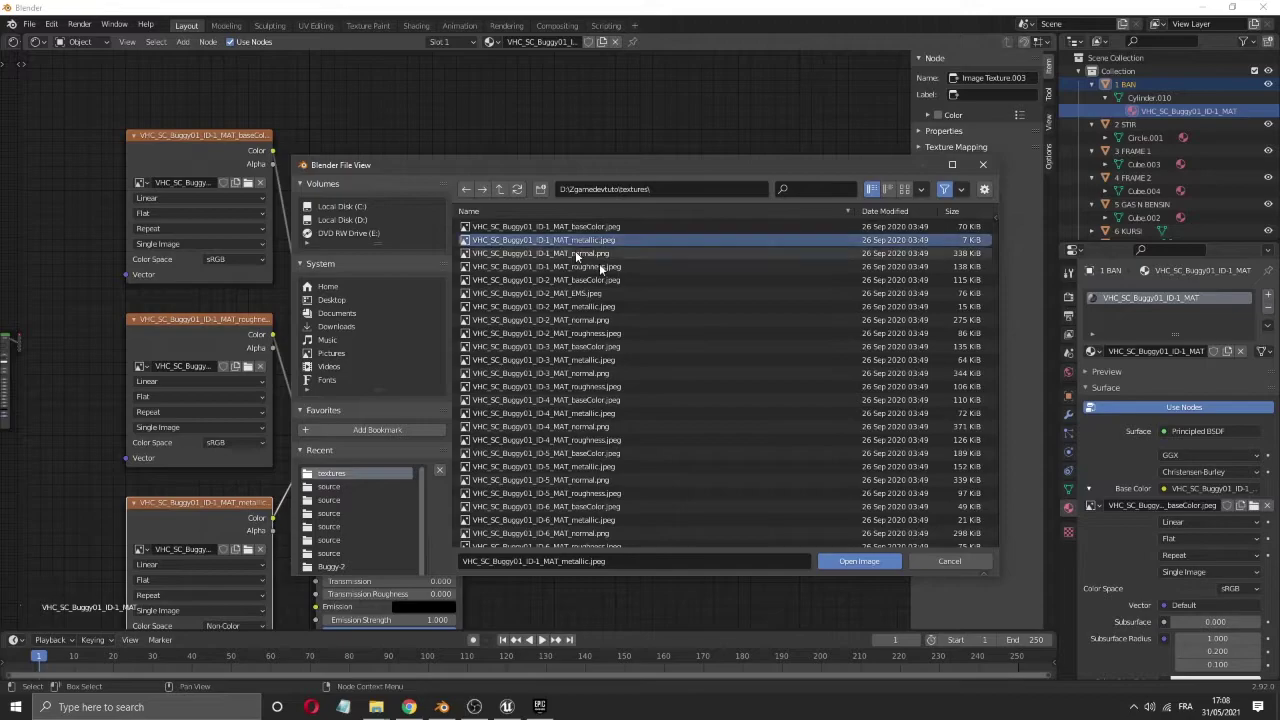
- Load VHC_SC_Buggy01_ID-1_MAT_normal.png from D:\Zgamedevtuto\textures into the image texture node feeding the Normal Map node
{"action": "scroll", "coordinate": [514, 537], "scroll_direction": "down", "scroll_amount": 5}
{"action": "scroll", "coordinate": [376, 570], "scroll_direction": "down", "scroll_amount": 1}
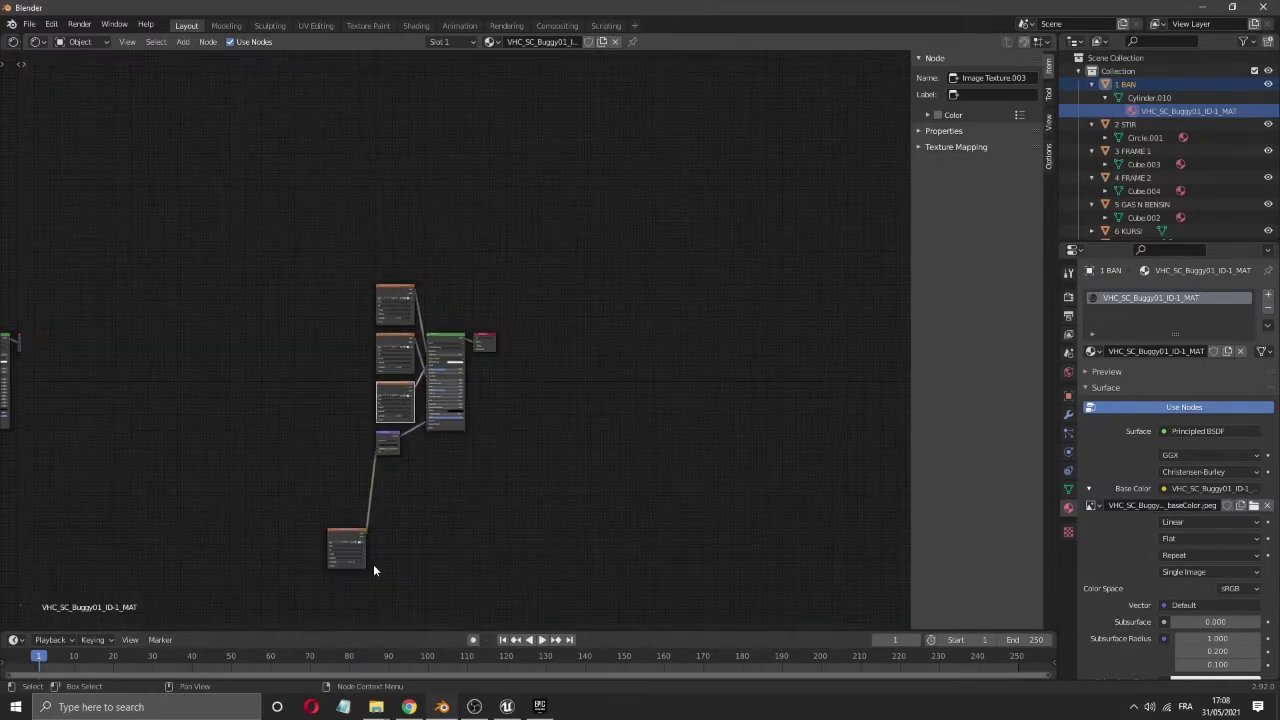
{"action": "left_click", "coordinate": [343, 540]}
{"action": "scroll", "coordinate": [350, 565], "scroll_direction": "up", "scroll_amount": 2}
{"action": "scroll", "coordinate": [545, 492], "scroll_direction": "up", "scroll_amount": 1}
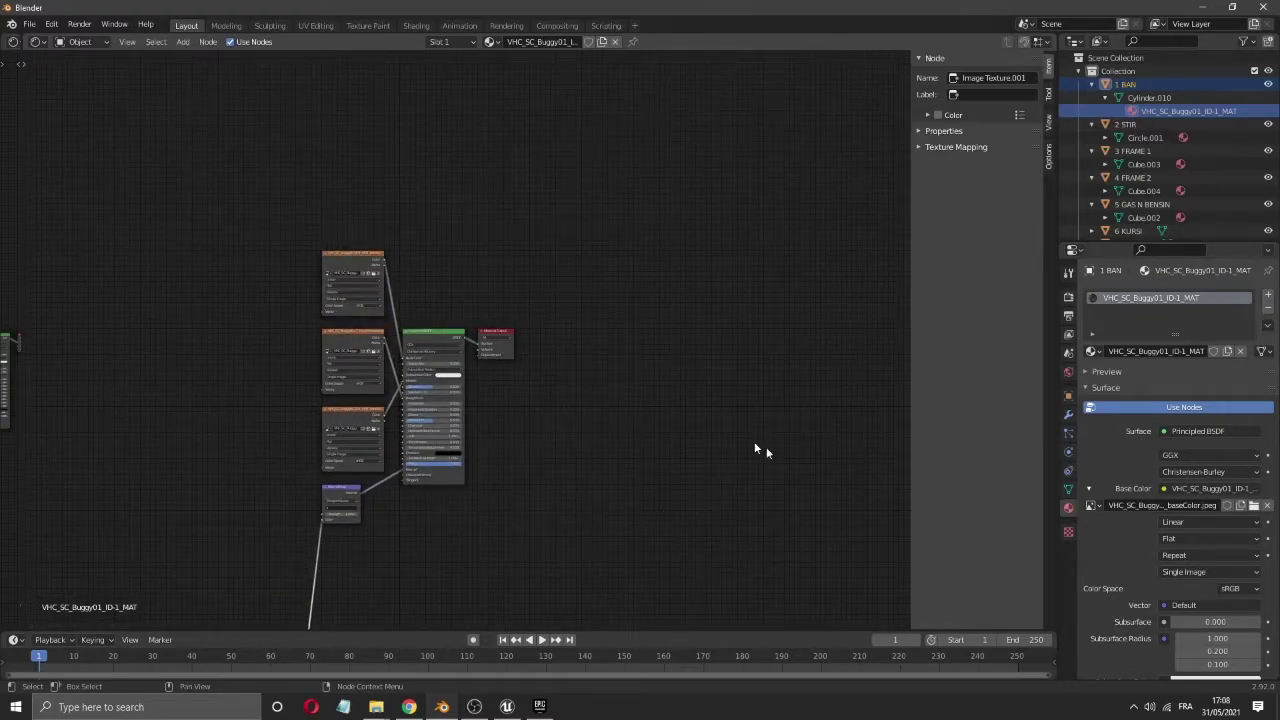
{"action": "right_click", "coordinate": [423, 524]}
{"action": "left_click_drag", "start_coordinate": [568, 570], "coordinate": [595, 476]}
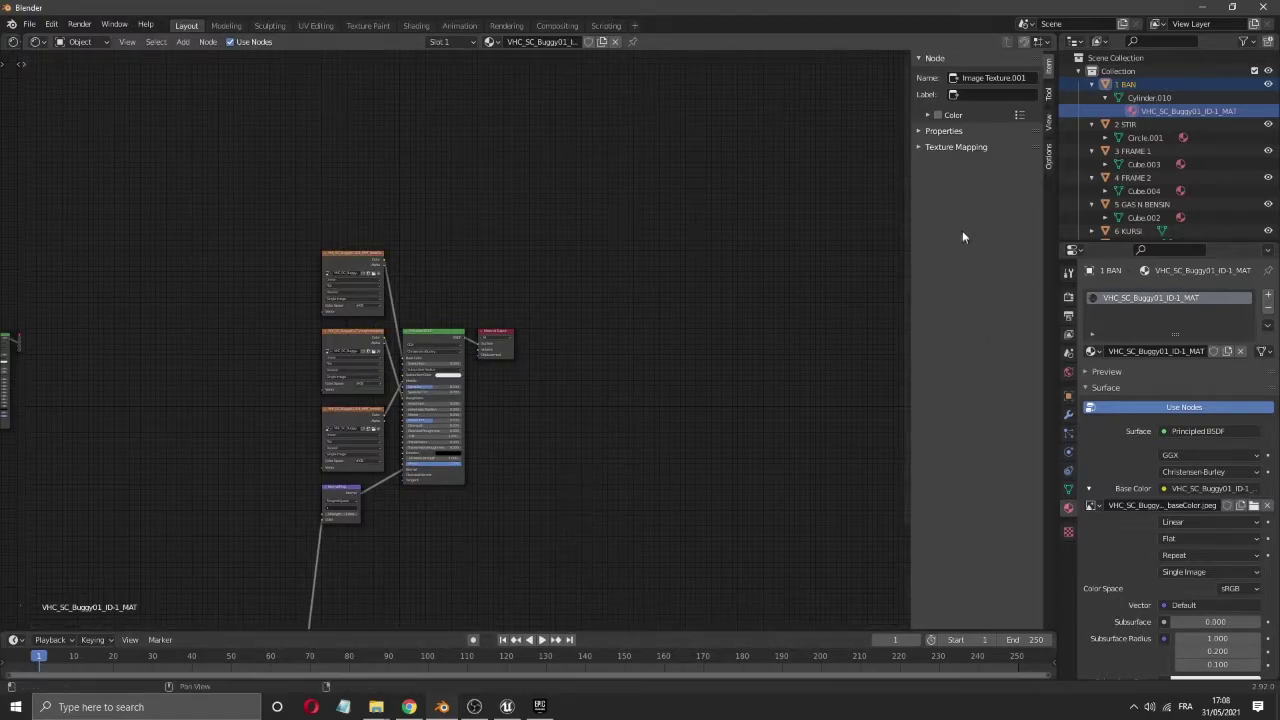
{"action": "scroll", "coordinate": [910, 290], "scroll_direction": "down", "scroll_amount": 2, "text": "shift"}
{"action": "scroll", "coordinate": [437, 510], "scroll_direction": "down", "scroll_amount": 3, "text": "shift"}
{"action": "scroll", "coordinate": [437, 500], "scroll_direction": "up", "scroll_amount": 3}
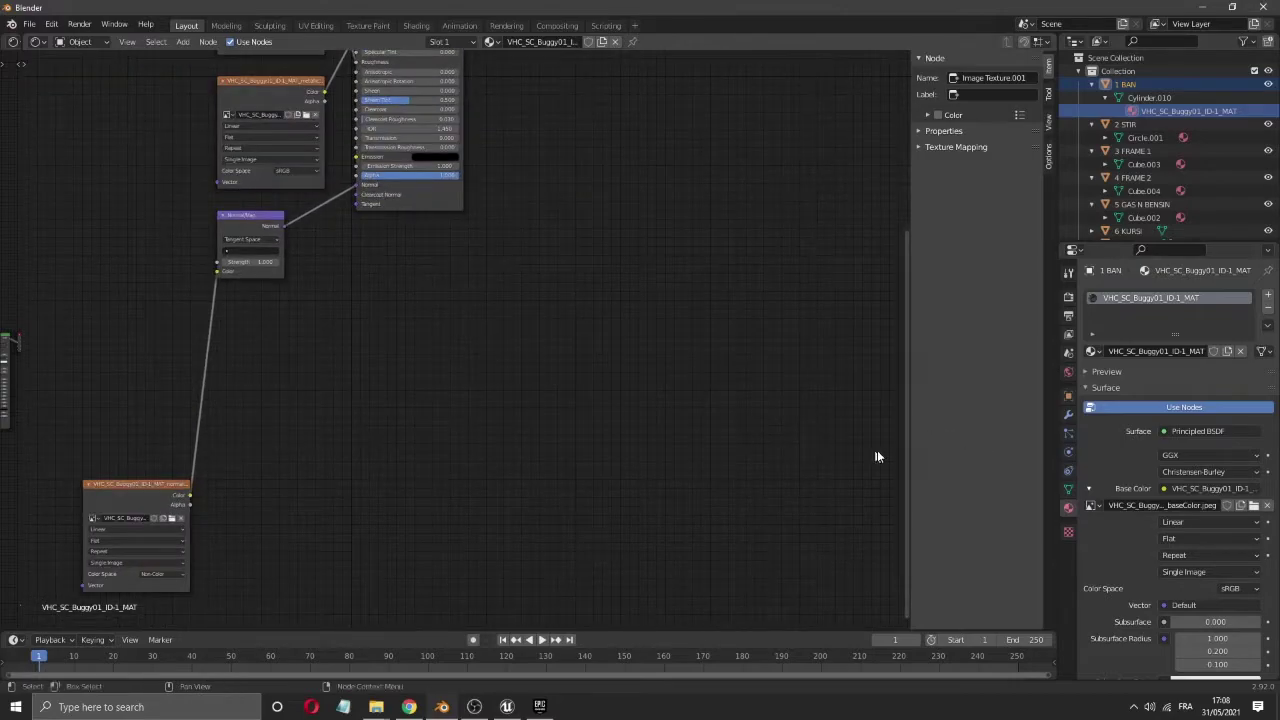
{"action": "left_click_drag", "start_coordinate": [906, 467], "coordinate": [917, 570]}
{"action": "left_click", "coordinate": [129, 336]}
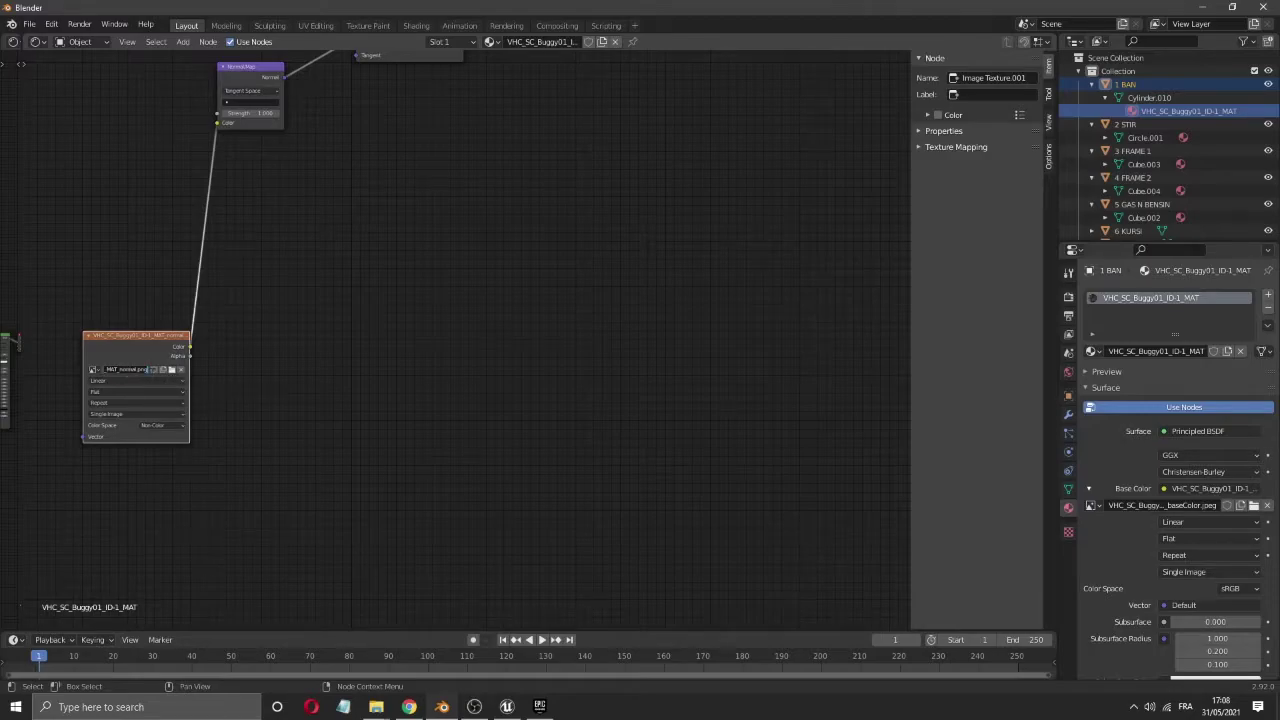
{"action": "left_click", "coordinate": [172, 369]}
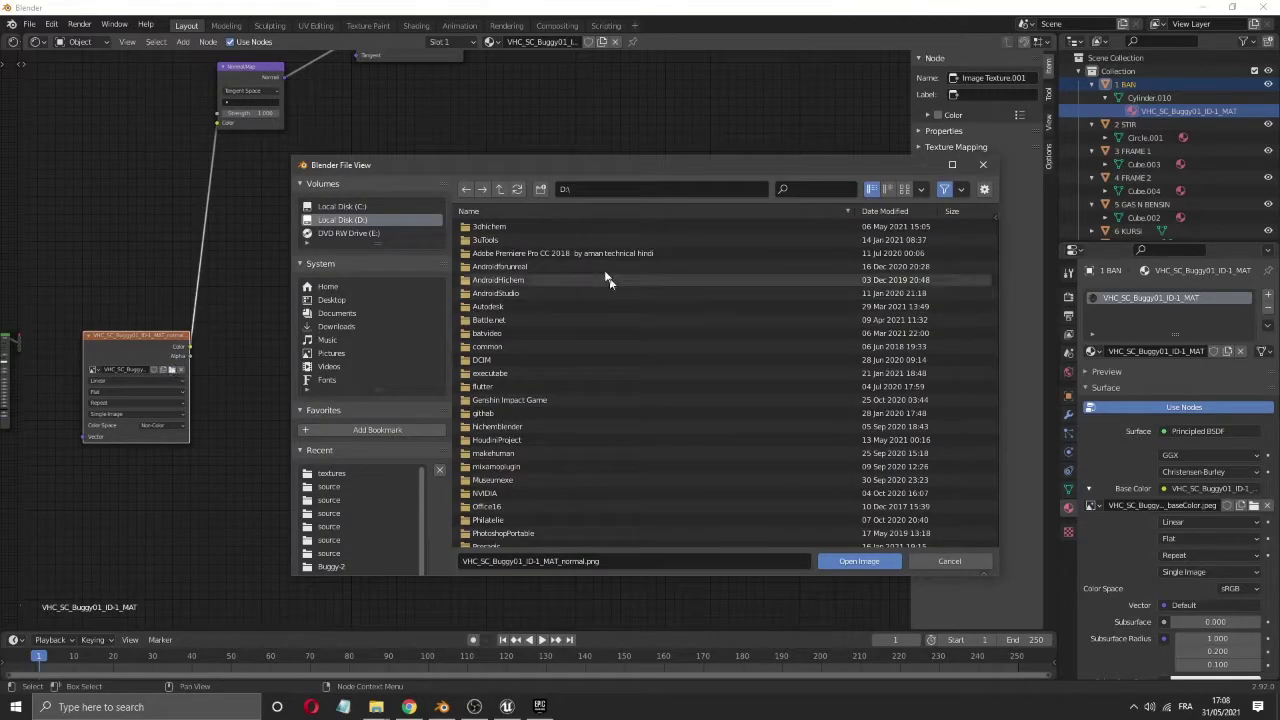
{"action": "scroll", "coordinate": [630, 505], "scroll_direction": "down", "scroll_amount": 4}
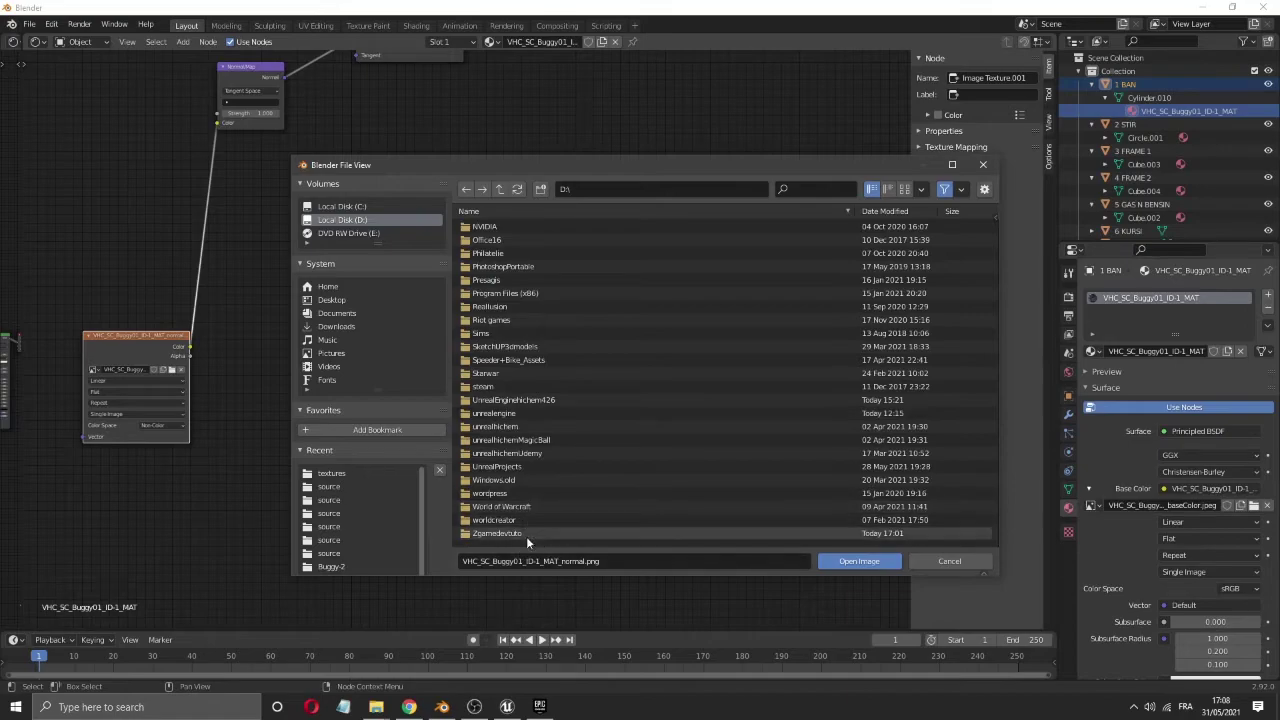
{"action": "double_click", "coordinate": [525, 536]}
{"action": "double_click", "coordinate": [545, 240]}
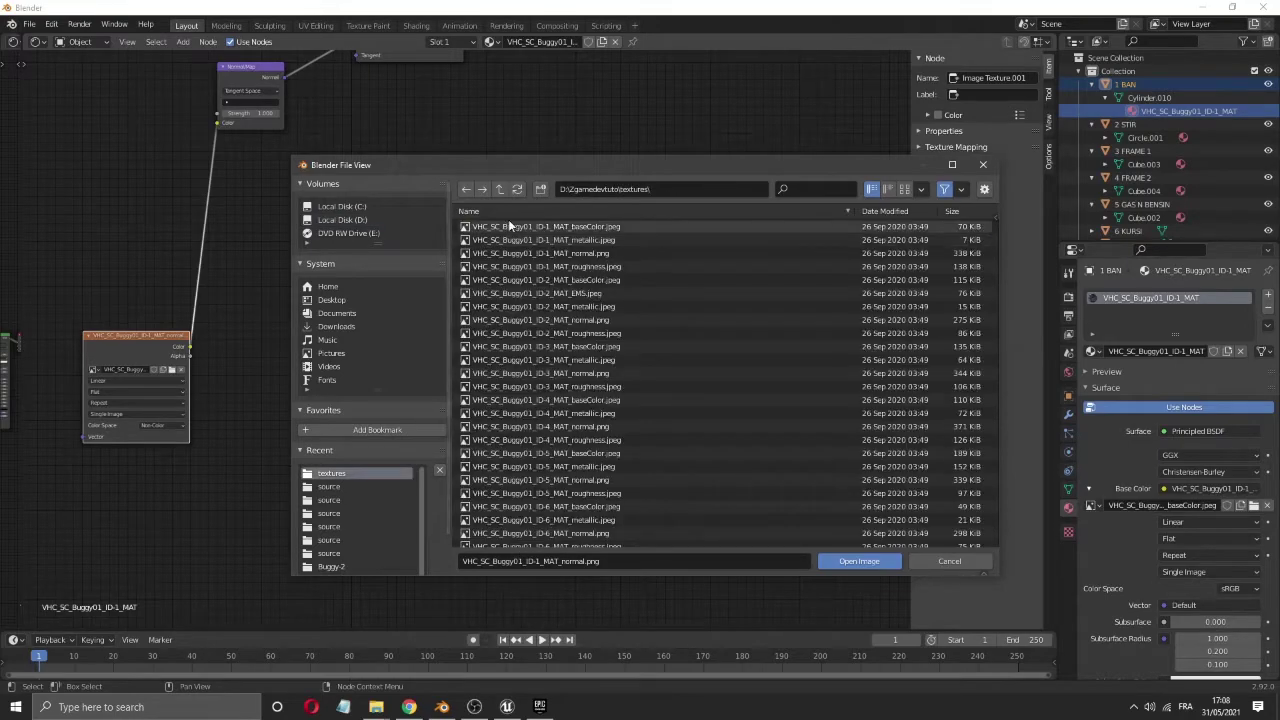
{"action": "left_click", "coordinate": [543, 255]}
{"action": "left_click", "coordinate": [877, 559]}
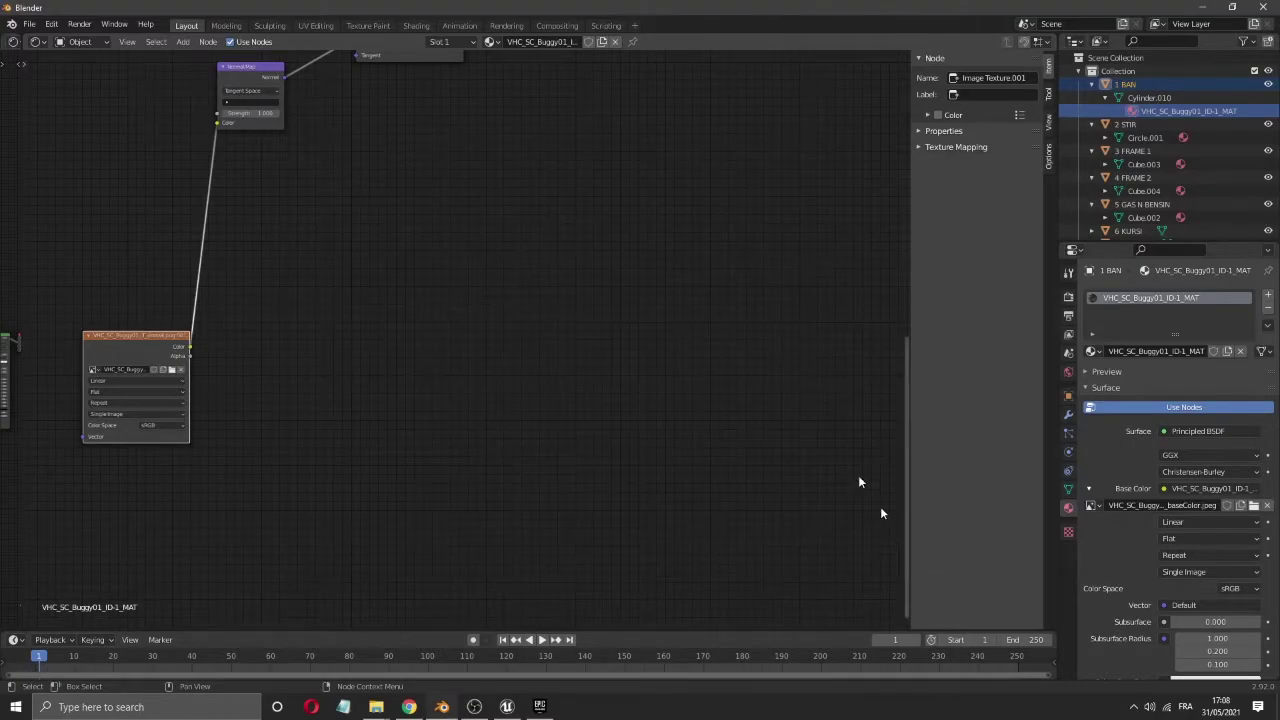
- Expand Circle.001 under 2 STIR and show the nodes of its VHC_SC_Buggy01_ID-2_MAT.001 material in the Shader Editor
{"action": "left_click", "coordinate": [1106, 137]}
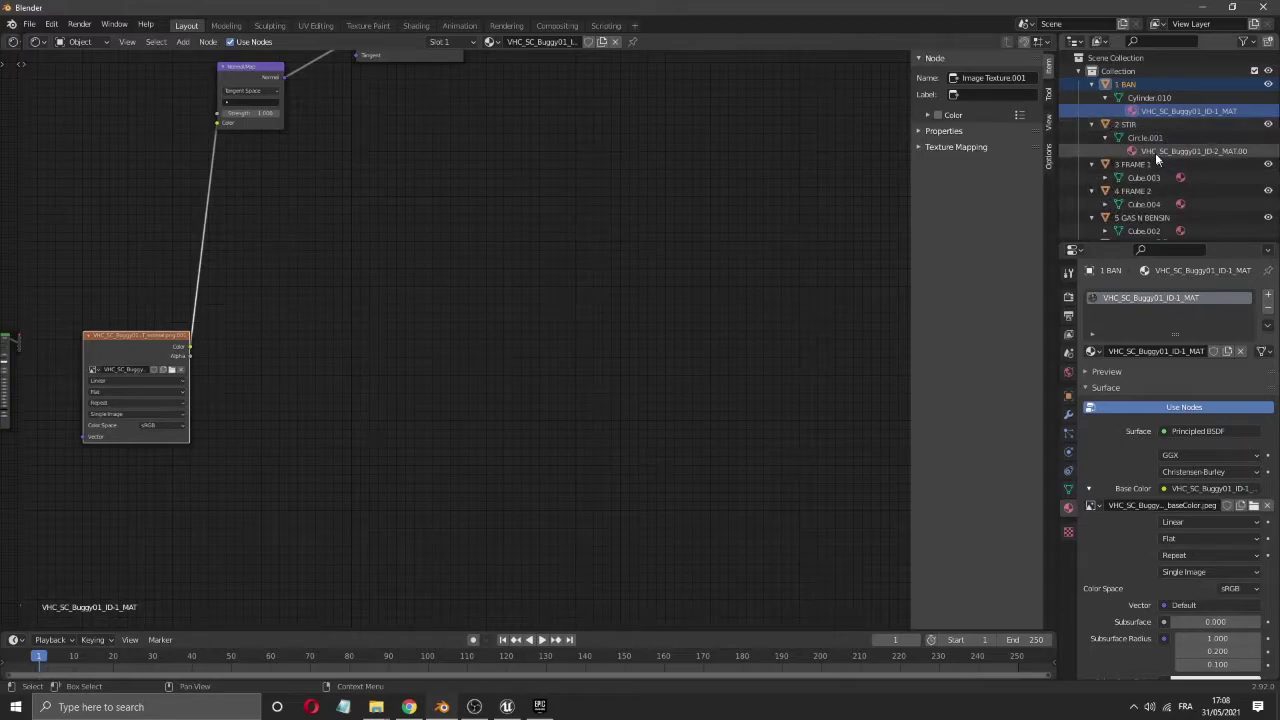
{"action": "left_click", "coordinate": [1153, 150]}
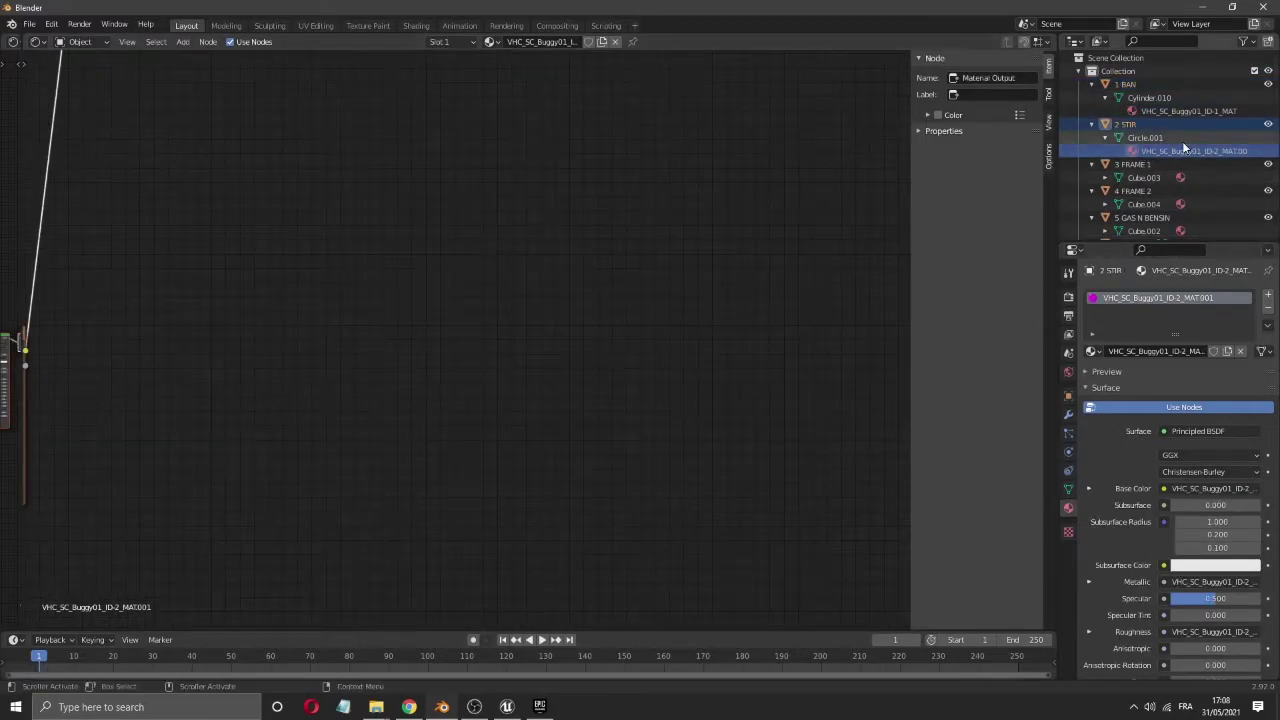
{"action": "key", "text": "Home"}
{"action": "scroll", "coordinate": [646, 188], "scroll_direction": "down", "scroll_amount": 2}
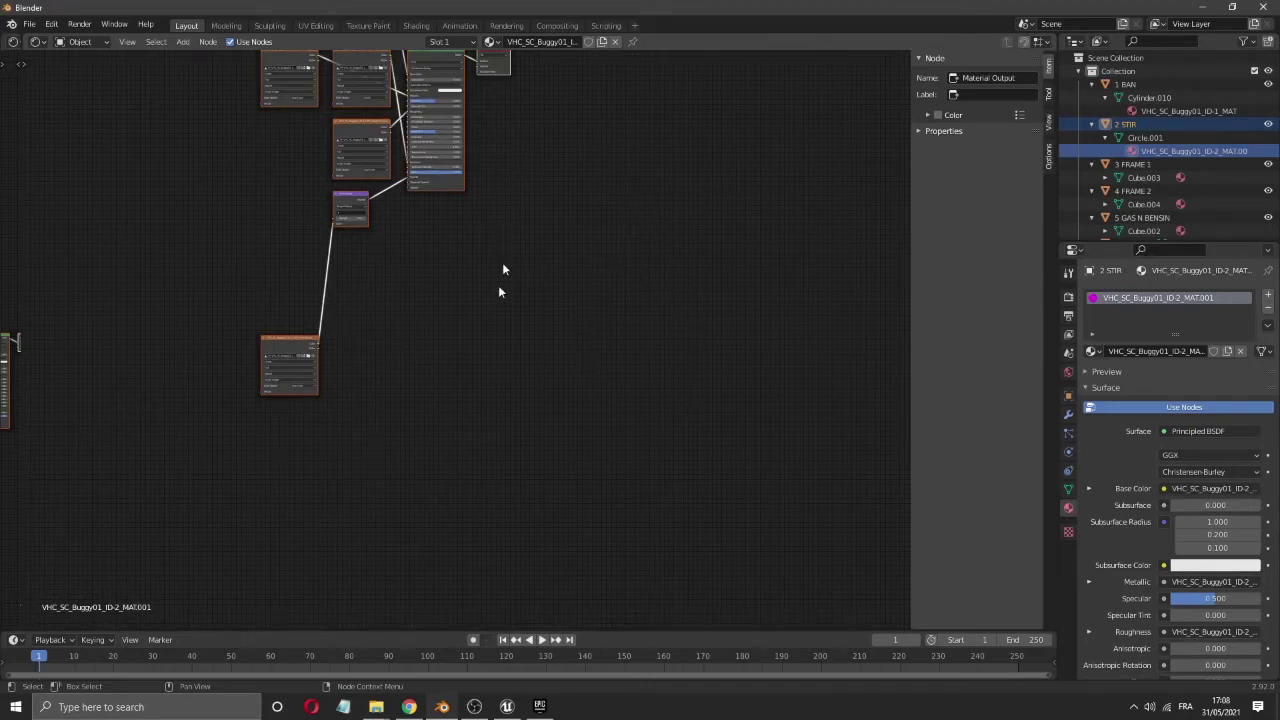
- Check the full image file name in the base color texture node of the VHC_SC_Buggy01_ID-2_MAT.001 material
{"action": "scroll", "coordinate": [765, 447], "scroll_direction": "down", "scroll_amount": 1}
{"action": "scroll", "coordinate": [583, 255], "scroll_direction": "down", "scroll_amount": 2}
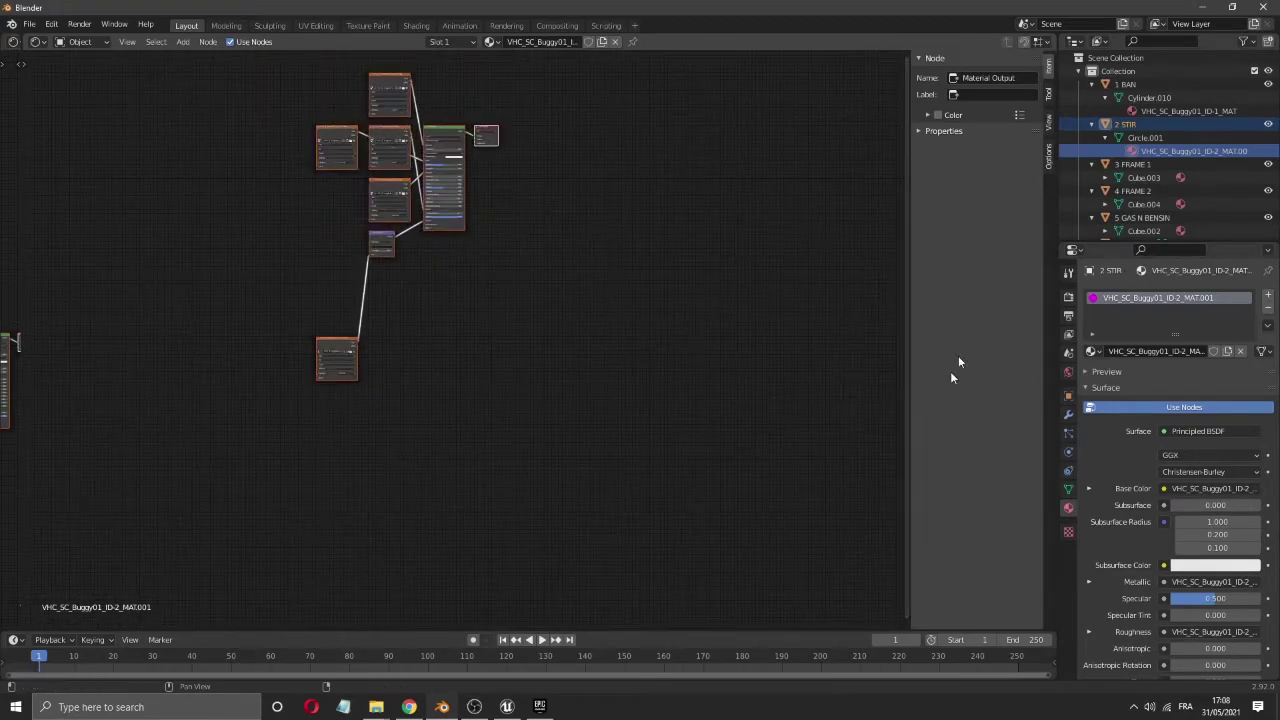
{"action": "scroll", "coordinate": [491, 343], "scroll_direction": "up", "scroll_amount": 4}
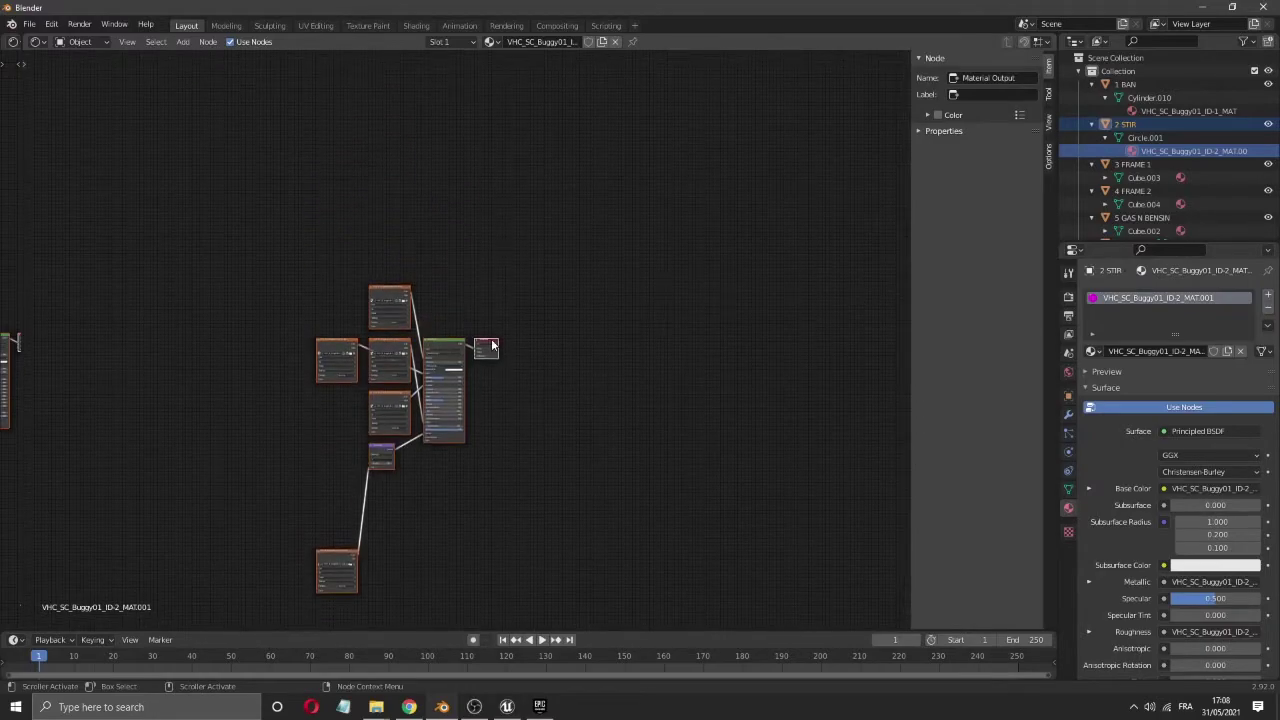
{"action": "scroll", "coordinate": [491, 343], "scroll_direction": "up", "scroll_amount": 1}
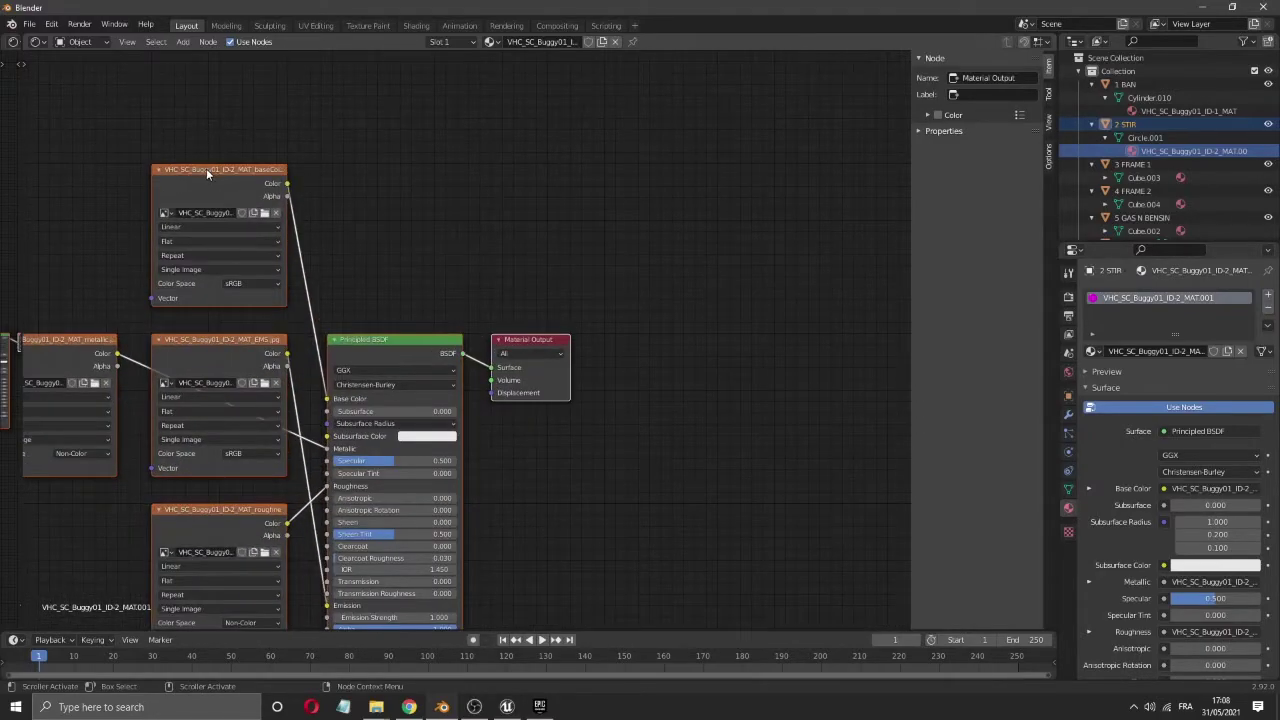
{"action": "left_click", "coordinate": [206, 168]}
{"action": "double_click", "coordinate": [220, 214]}
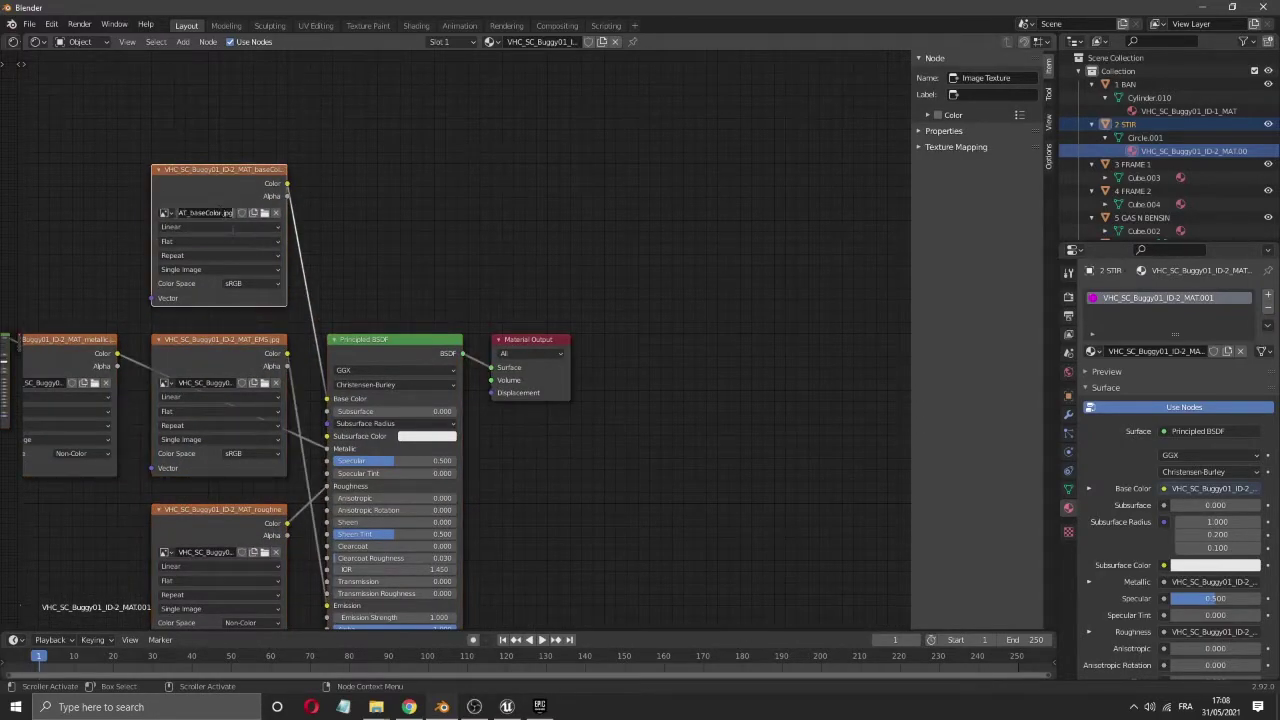
{"action": "left_click", "coordinate": [189, 213]}
{"action": "key", "text": "Left"}
{"action": "key", "text": "Left"}
{"action": "key", "text": "Left"}
{"action": "key", "text": "Left"}
{"action": "key", "text": "Left"}
{"action": "key", "text": "Left"}
{"action": "key", "text": "Left"}
{"action": "key", "text": "Left"}
{"action": "key", "text": "Left"}
{"action": "key", "text": "Left"}
{"action": "key", "text": "Left"}
{"action": "key", "text": "Left"}
{"action": "key", "text": "Left"}
{"action": "key", "text": "Left"}
{"action": "key", "text": "Left"}
{"action": "key", "text": "Left"}
{"action": "key", "text": "Left"}
{"action": "key", "text": "Return"}
- Load VHC_SC_Buggy01_ID-2_MAT_baseColor.jpeg from D:\Zgamedevtuto\textures into the base color texture node
{"action": "left_click", "coordinate": [264, 212]}
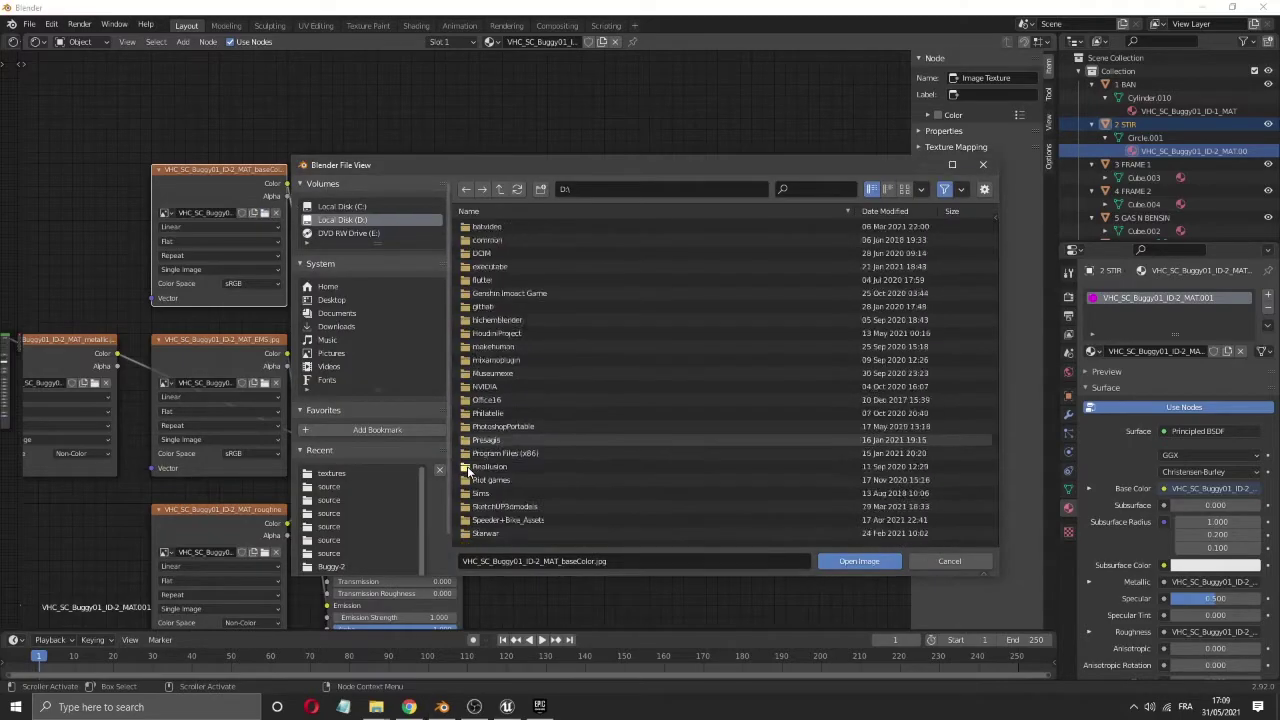
{"action": "scroll", "coordinate": [475, 511], "scroll_direction": "down", "scroll_amount": 3}
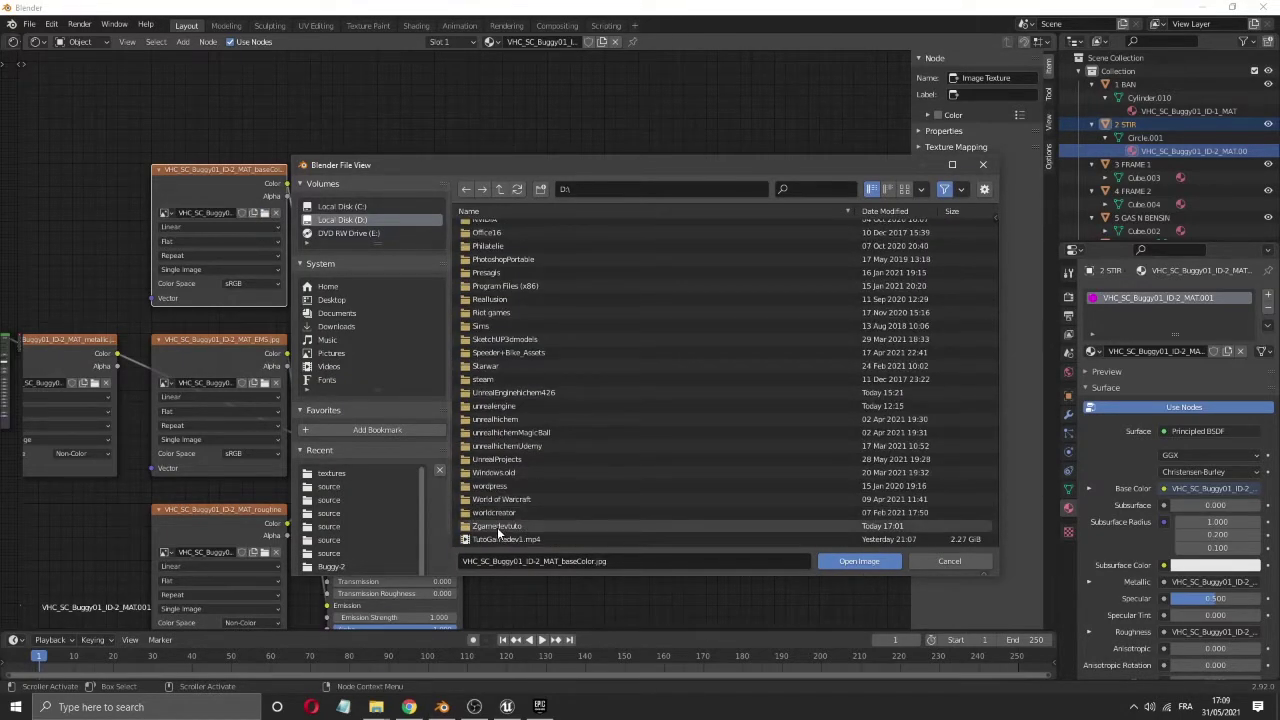
{"action": "left_click", "coordinate": [497, 526]}
{"action": "left_click", "coordinate": [499, 242]}
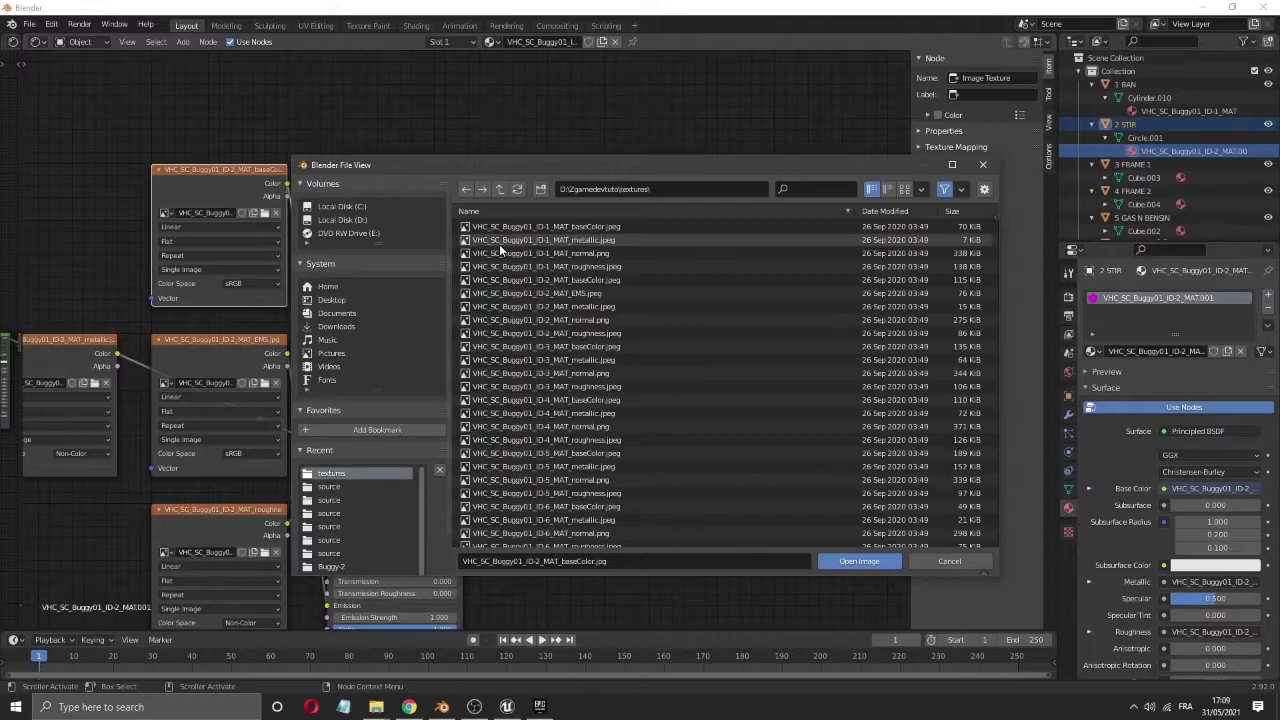
{"action": "left_click", "coordinate": [552, 280]}
{"action": "left_click", "coordinate": [879, 562]}
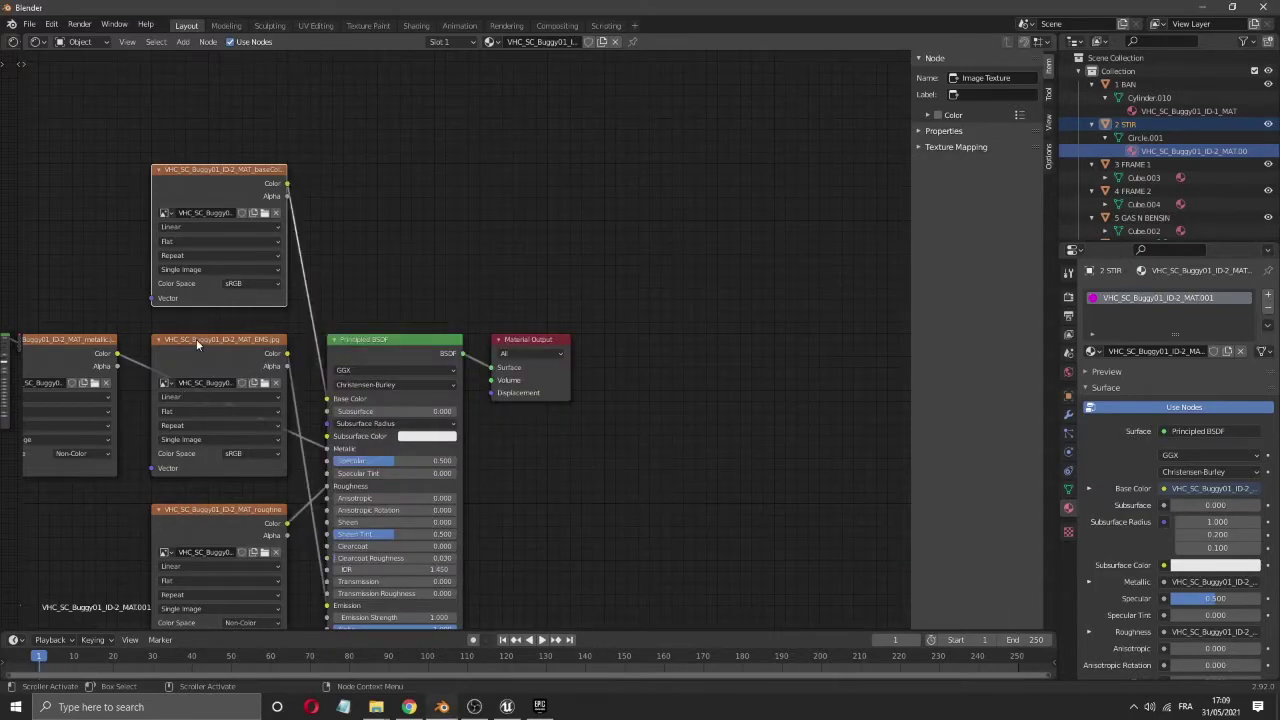
- Load VHC_SC_Buggy01_ID-2_MAT_EMS.jpeg from D:\Zgamedevtuto\textures into the emission texture node
{"action": "left_click", "coordinate": [196, 339]}
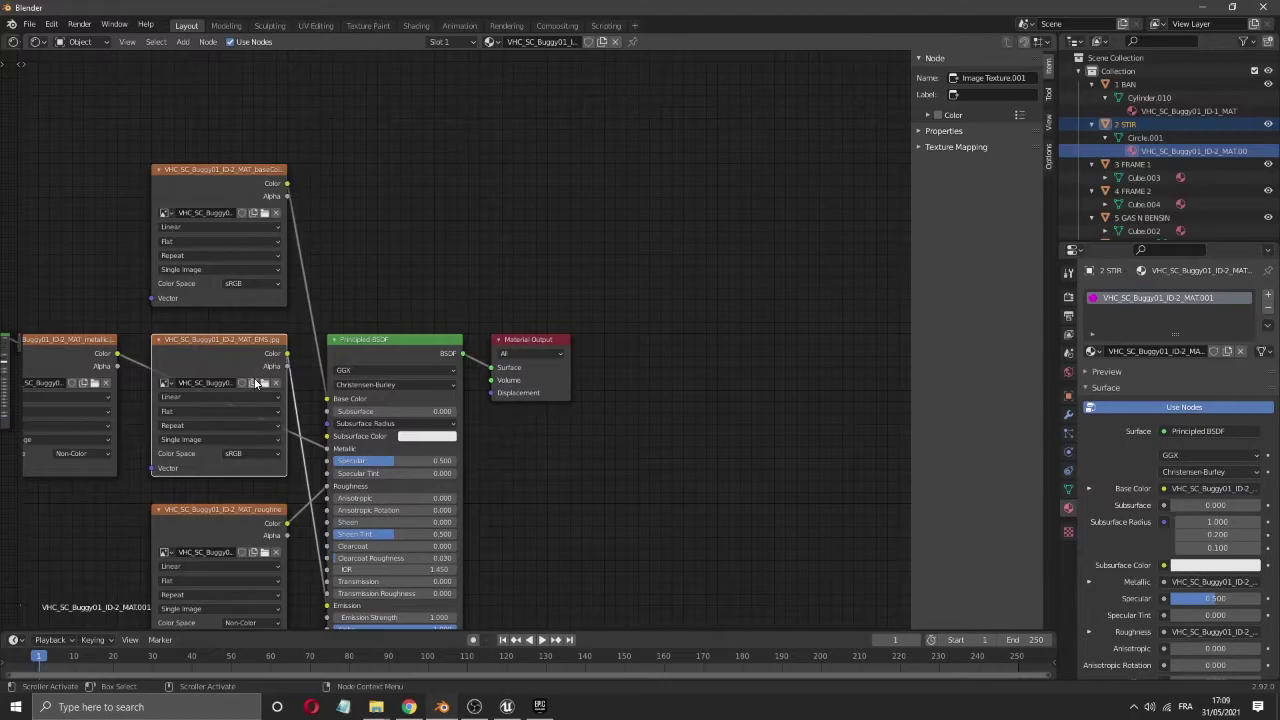
{"action": "double_click", "coordinate": [220, 383]}
{"action": "left_click", "coordinate": [264, 383]}
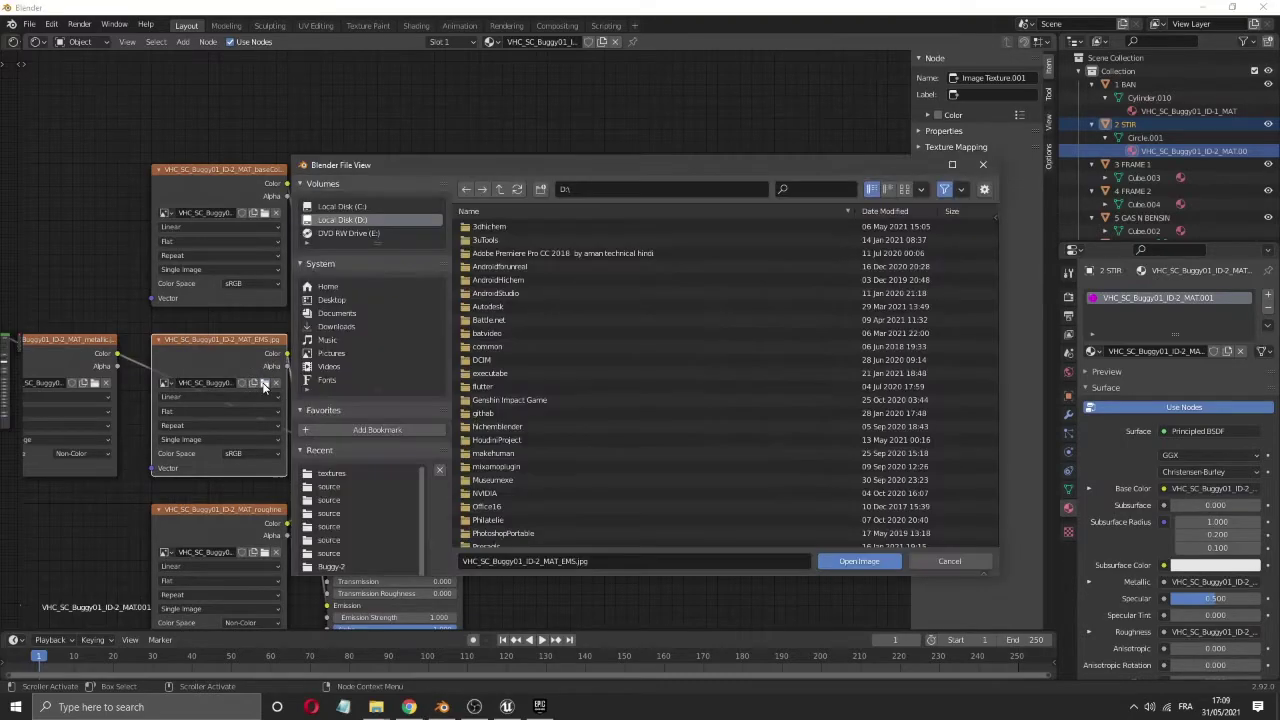
{"action": "scroll", "coordinate": [570, 478], "scroll_direction": "down", "scroll_amount": 6}
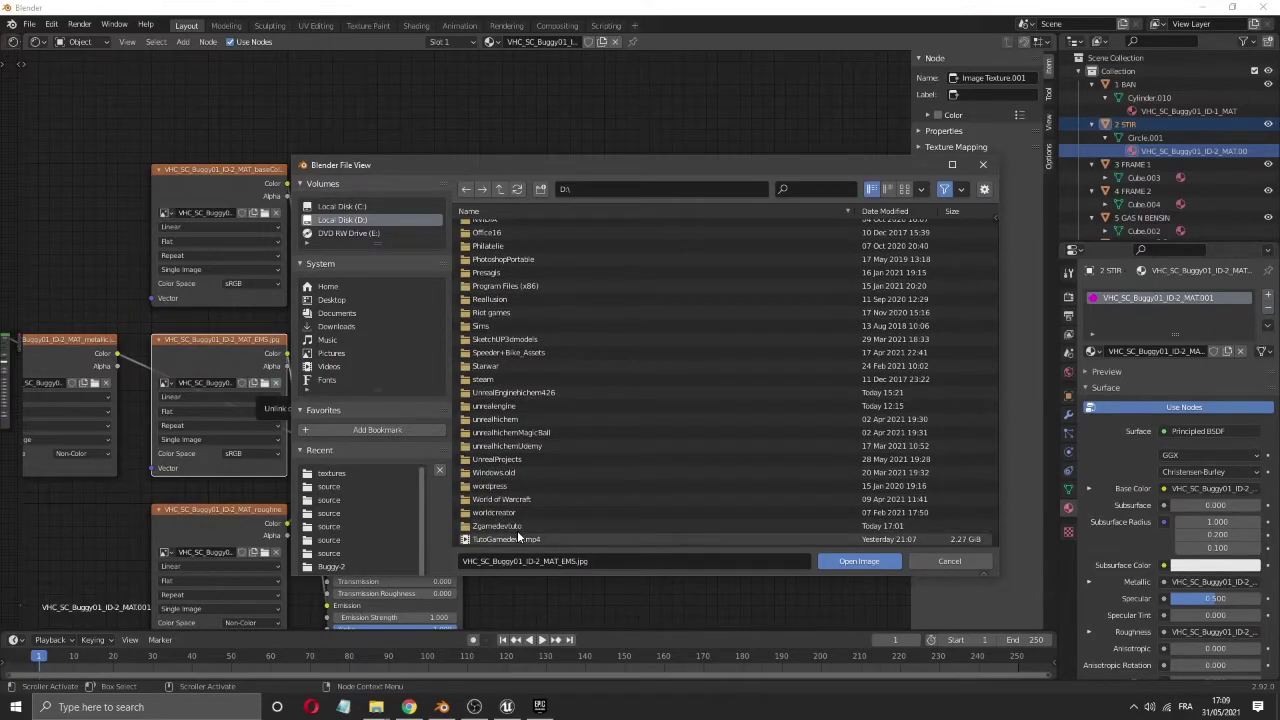
{"action": "double_click", "coordinate": [520, 525]}
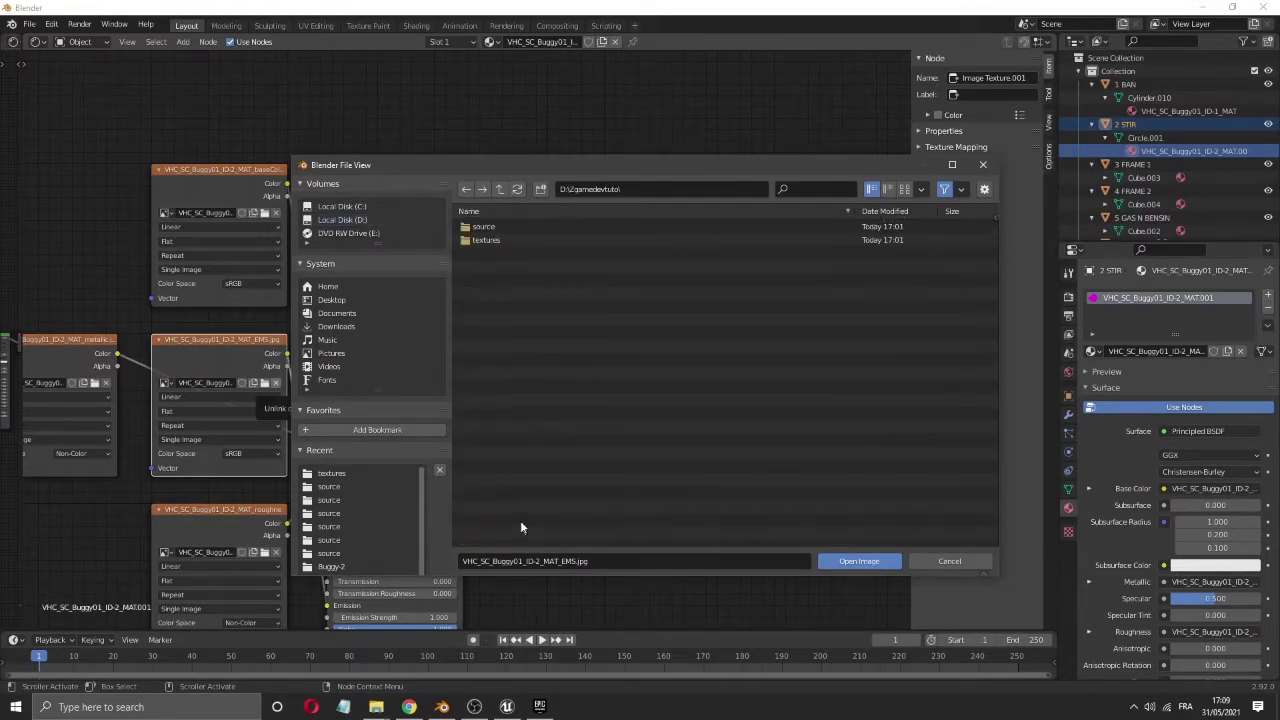
{"action": "double_click", "coordinate": [482, 241]}
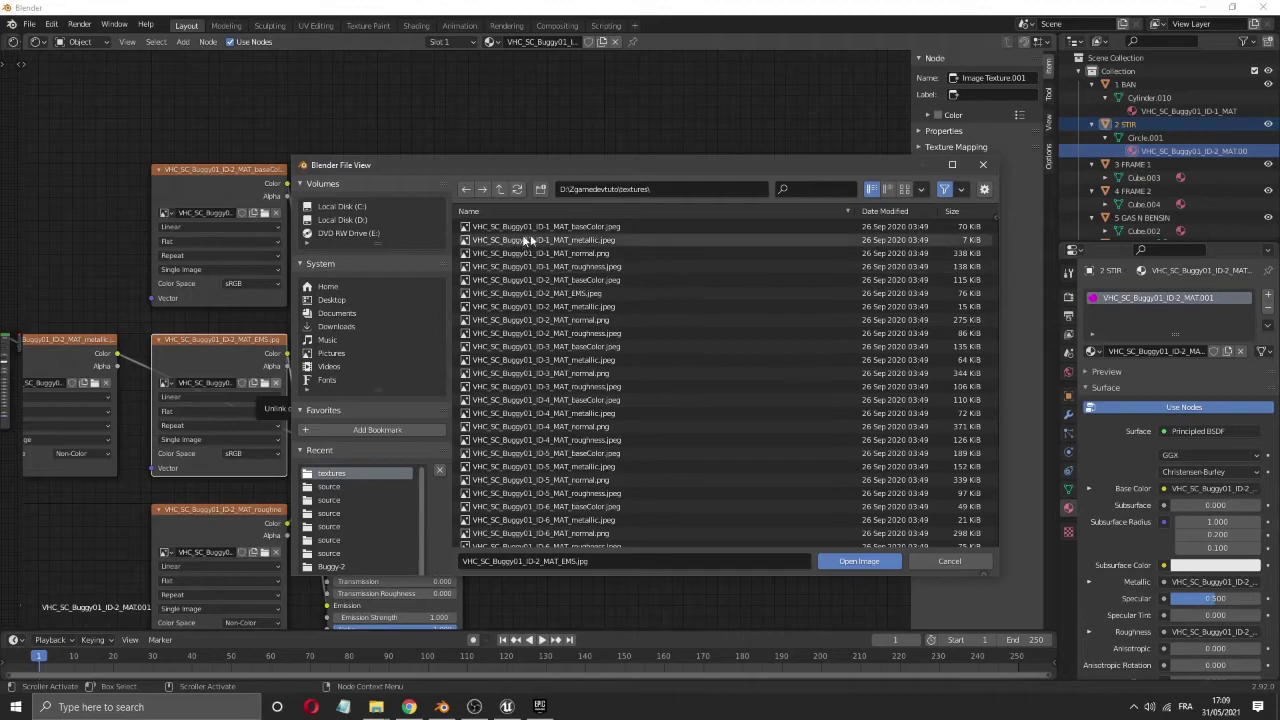
{"action": "left_click", "coordinate": [594, 290]}
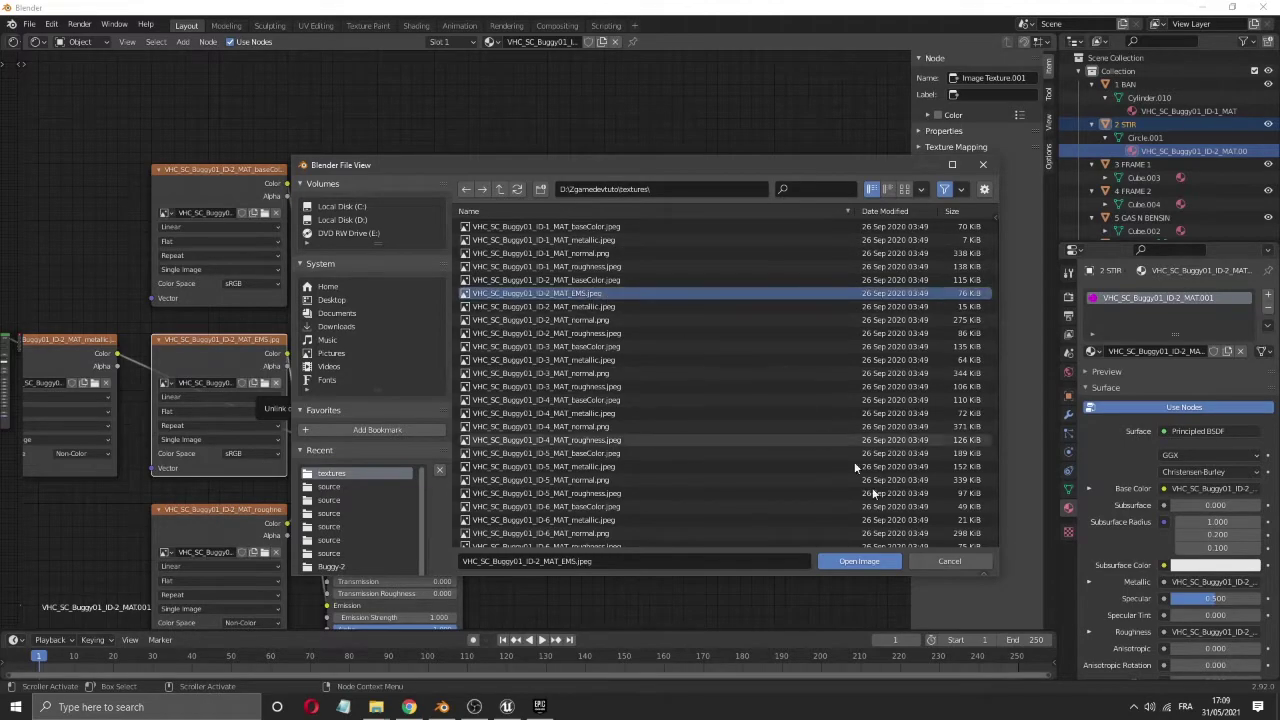
{"action": "left_click", "coordinate": [855, 562]}
- Load VHC_SC_Buggy01_ID-2_MAT_metallic.jpeg from D:\Zgamedevtuto\textures into the metallic texture node
{"action": "left_click", "coordinate": [50, 337]}
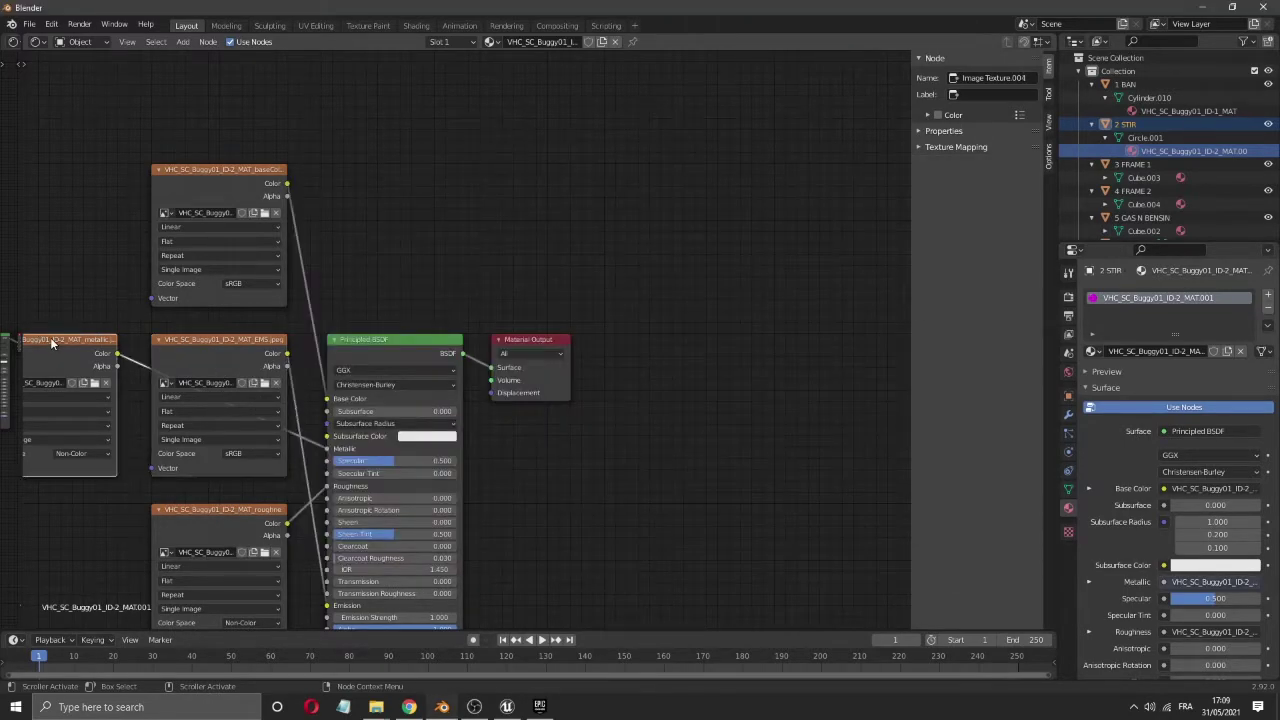
{"action": "left_click", "coordinate": [72, 383]}
{"action": "left_click", "coordinate": [94, 383]}
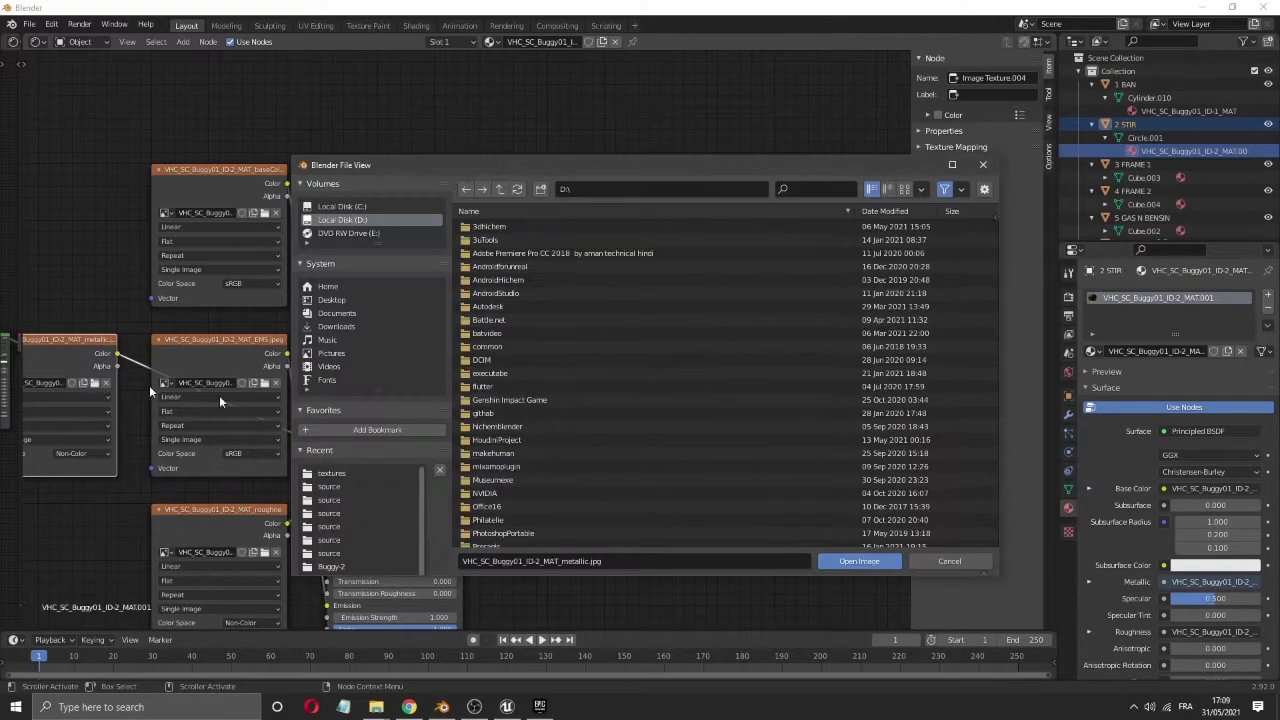
{"action": "scroll", "coordinate": [620, 485], "scroll_direction": "down", "scroll_amount": 2}
{"action": "double_click", "coordinate": [552, 527]}
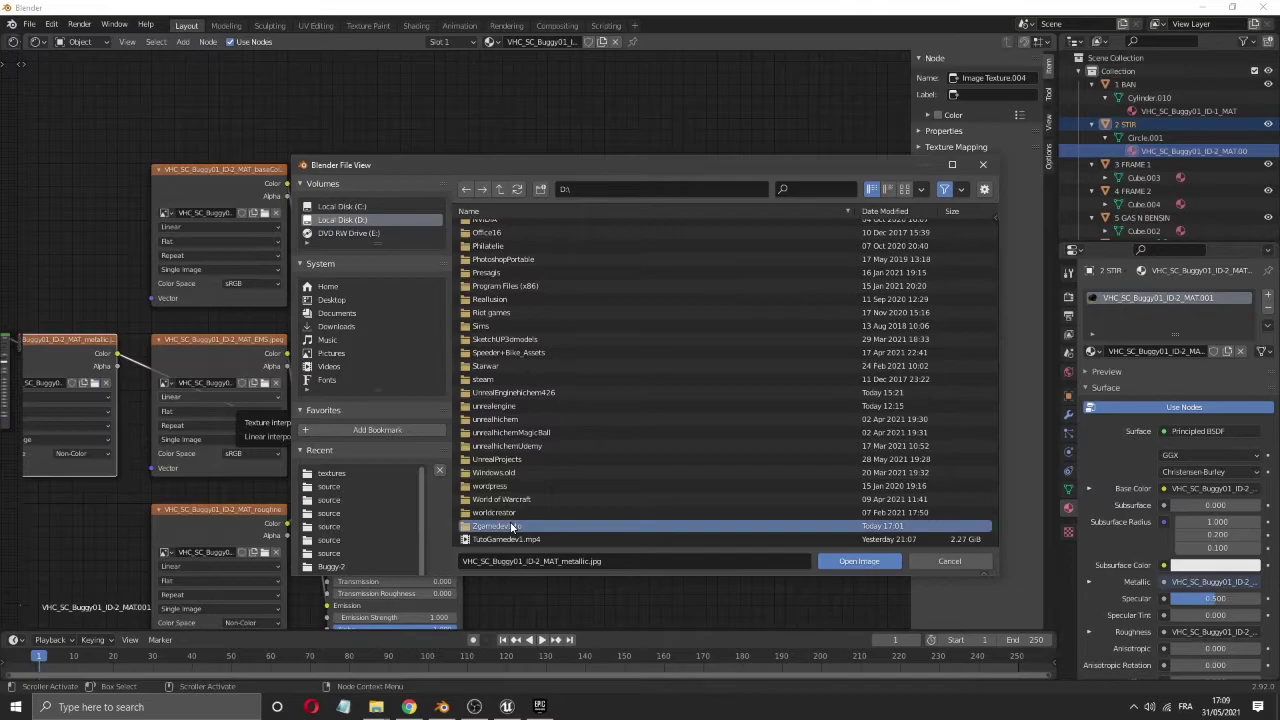
{"action": "double_click", "coordinate": [483, 241]}
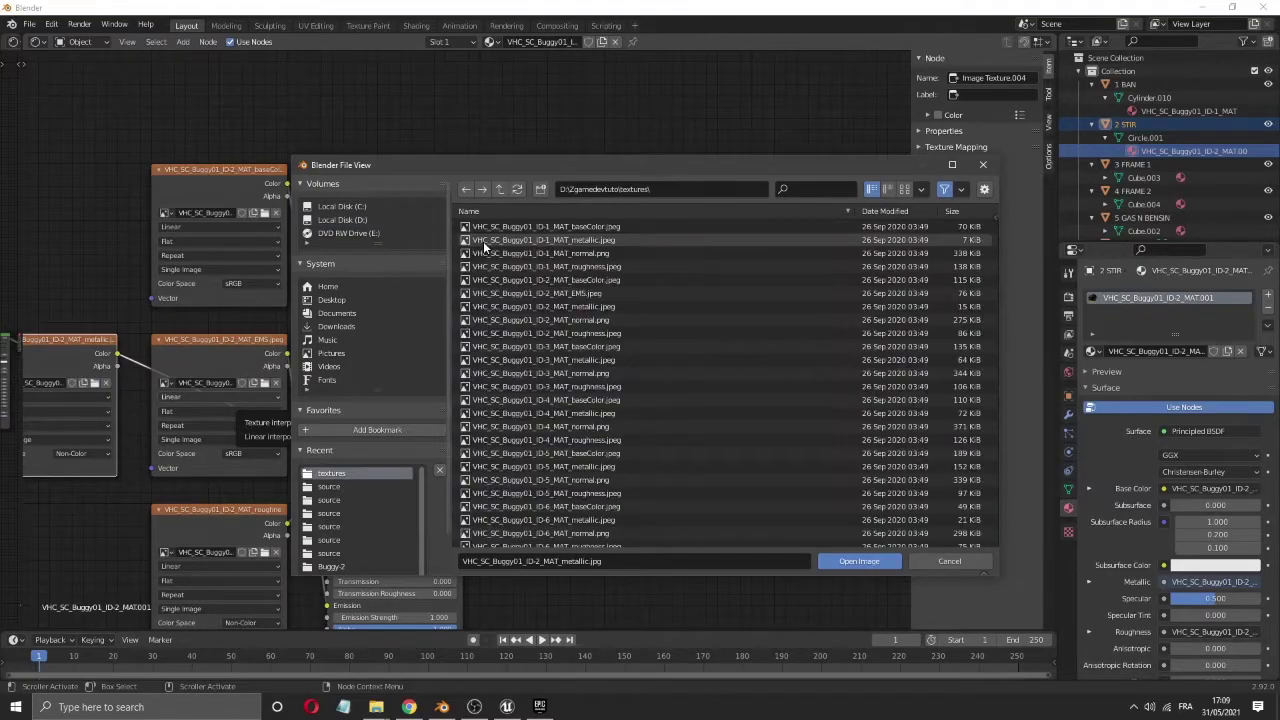
{"action": "left_click", "coordinate": [608, 307]}
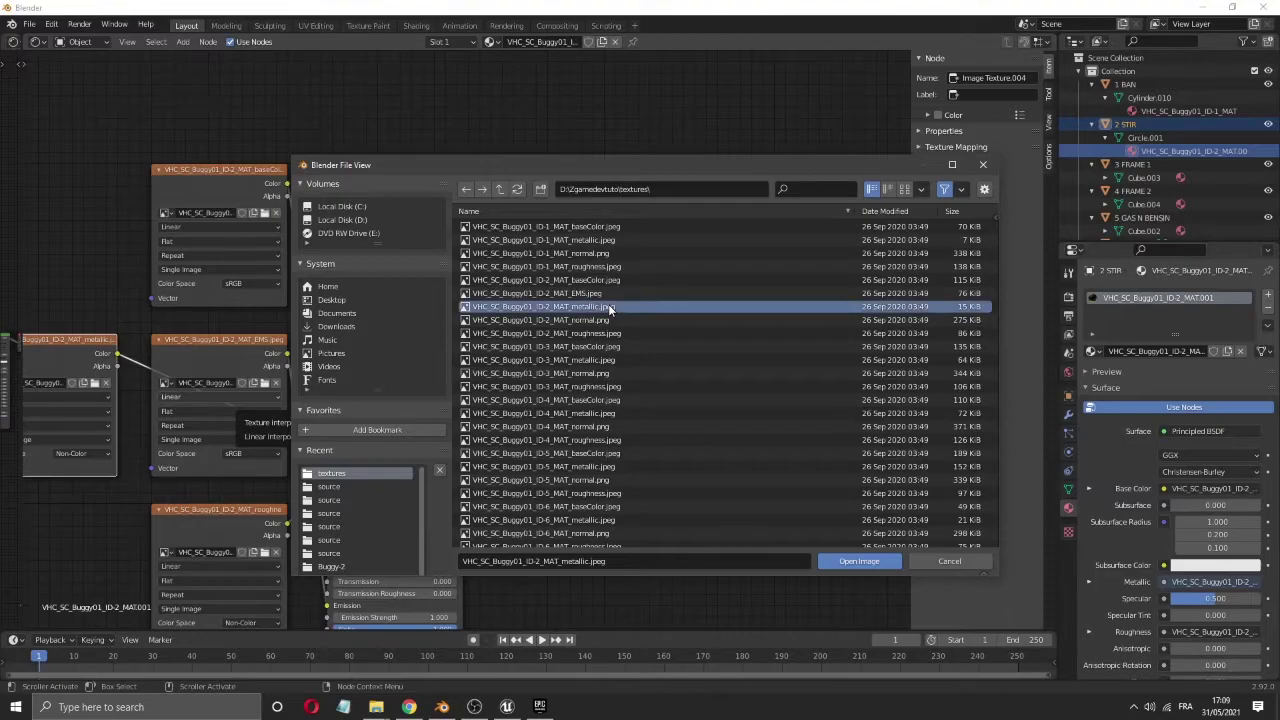
{"action": "left_click", "coordinate": [859, 561]}
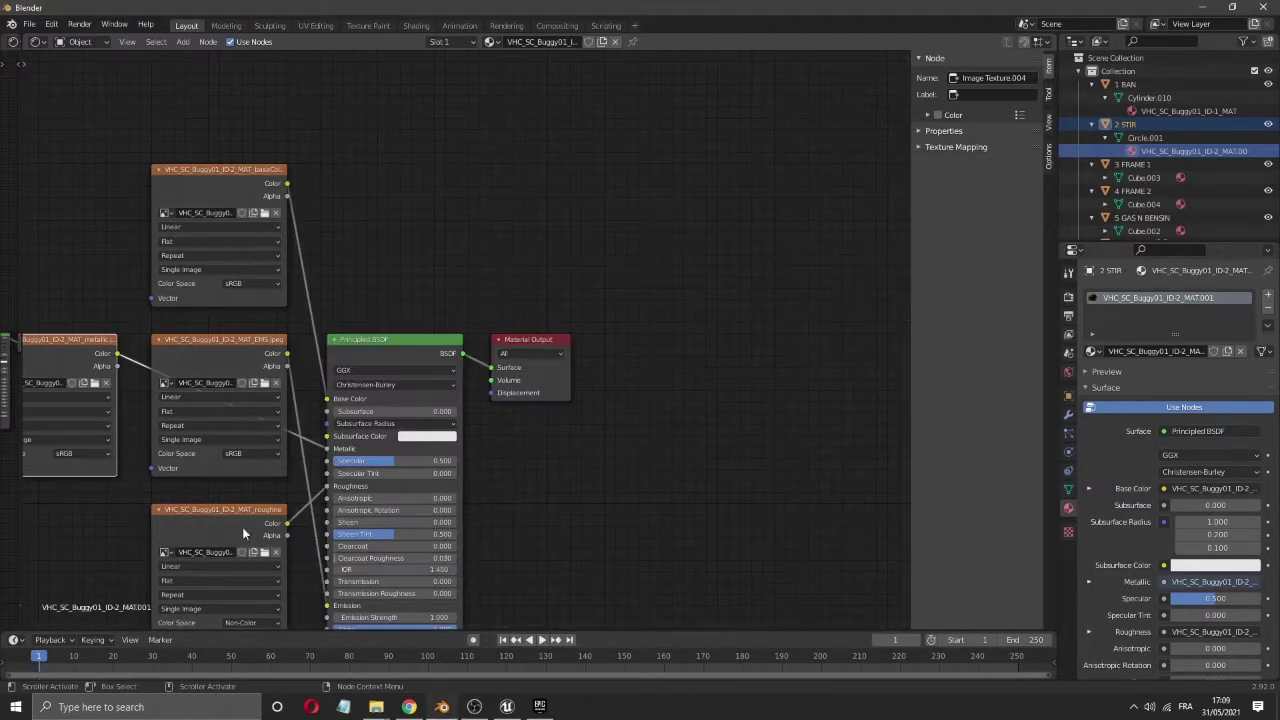
- Load VHC_SC_Buggy01_ID-2_MAT_roughness.jpeg from D:\Zgamedevtuto\textures into the roughness texture node
{"action": "double_click", "coordinate": [224, 551]}
{"action": "left_click", "coordinate": [265, 552]}
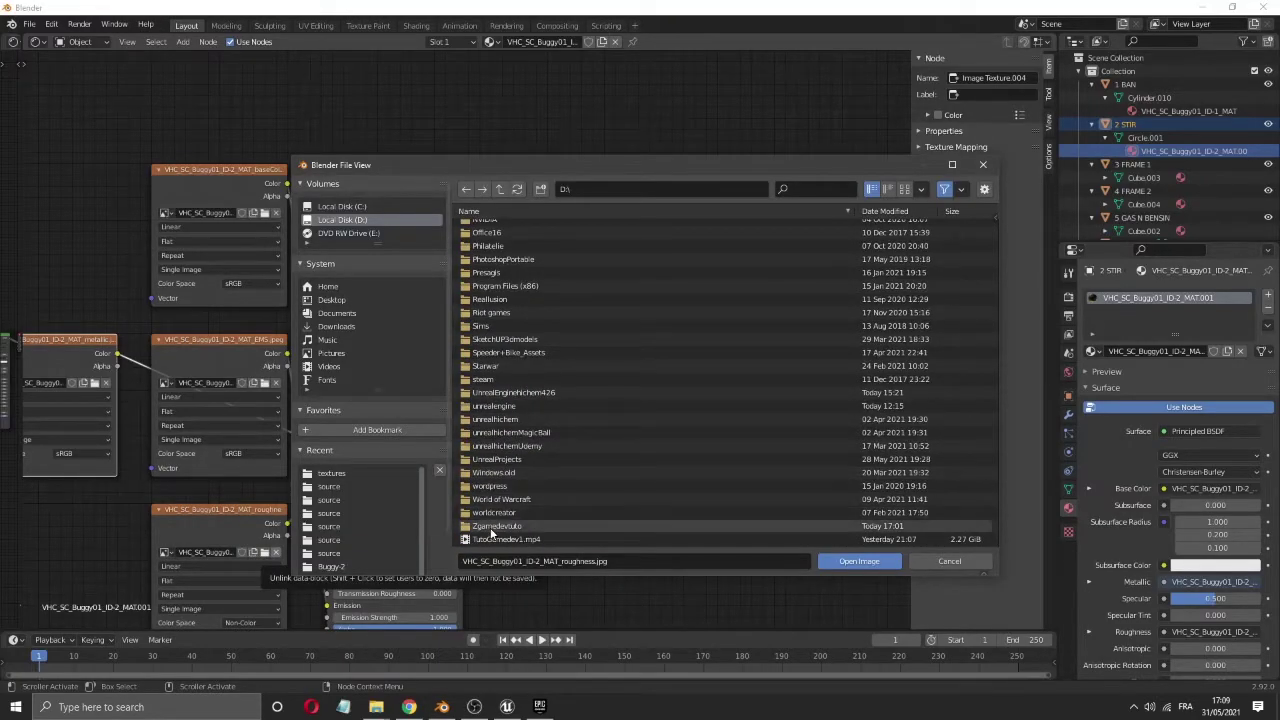
{"action": "double_click", "coordinate": [490, 527]}
{"action": "double_click", "coordinate": [477, 239]}
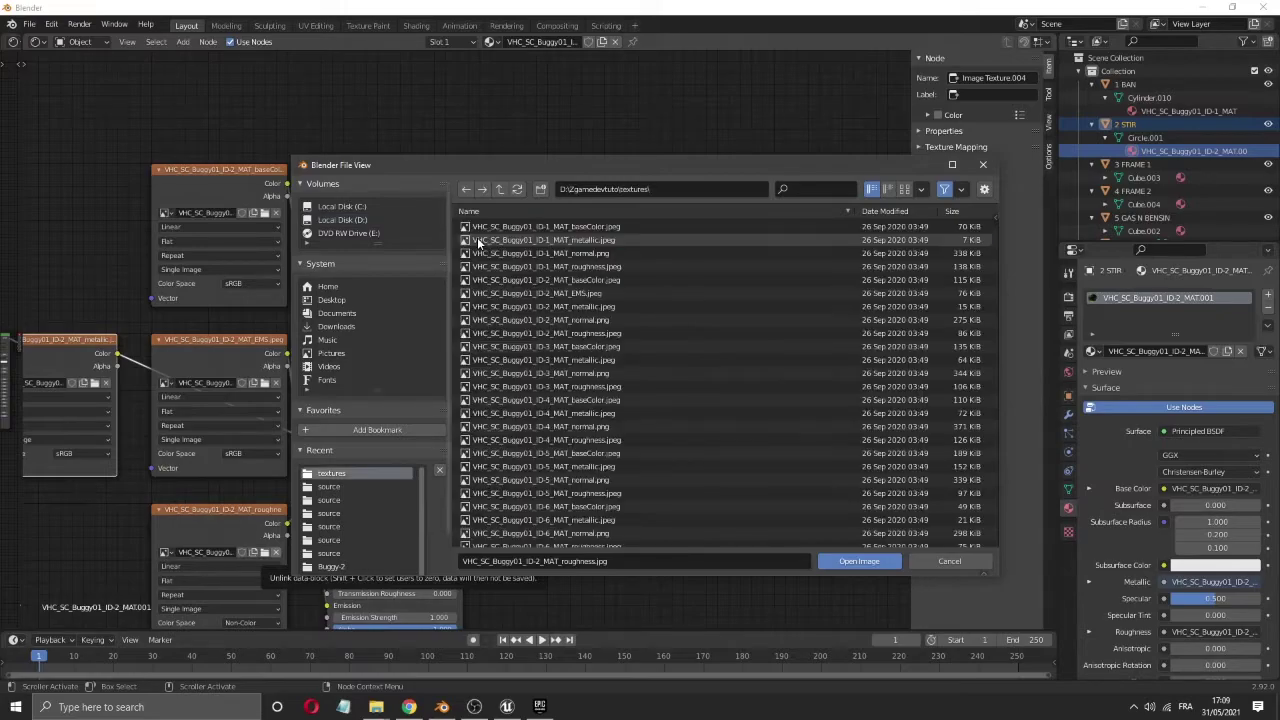
{"action": "scroll", "coordinate": [575, 236], "scroll_direction": "down", "scroll_amount": 2}
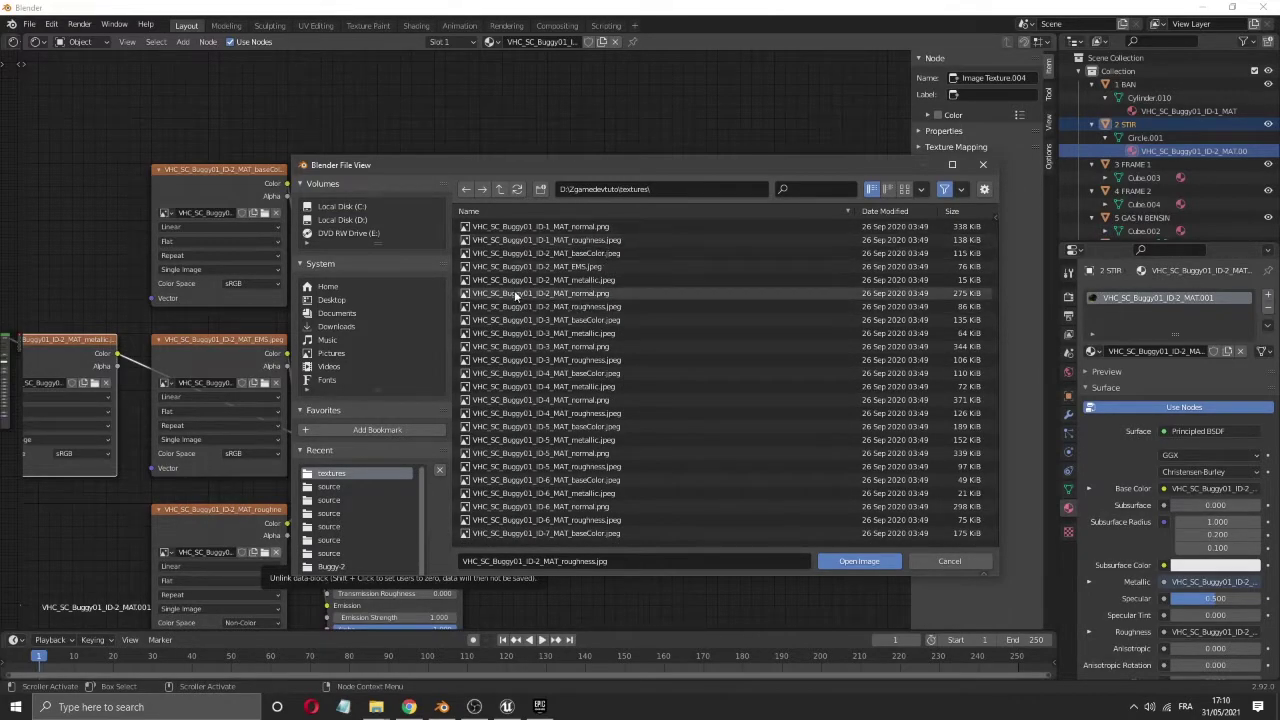
{"action": "left_click", "coordinate": [545, 306]}
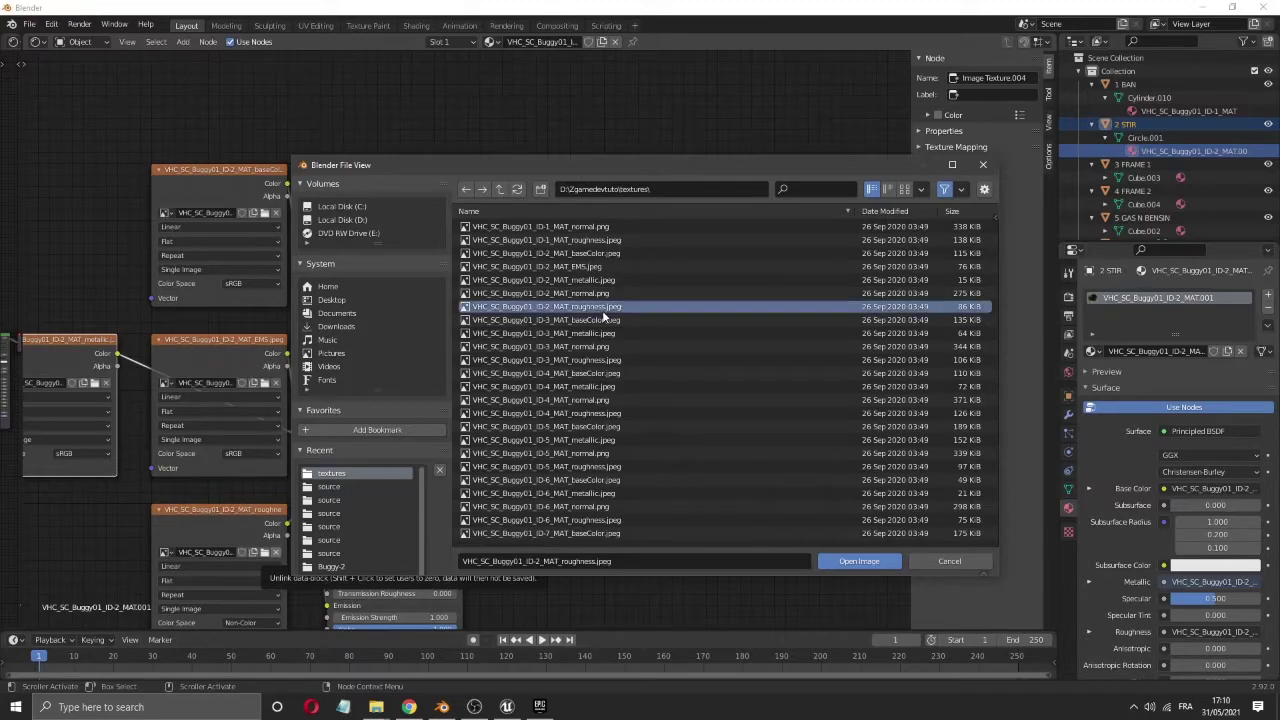
{"action": "left_click", "coordinate": [858, 561]}
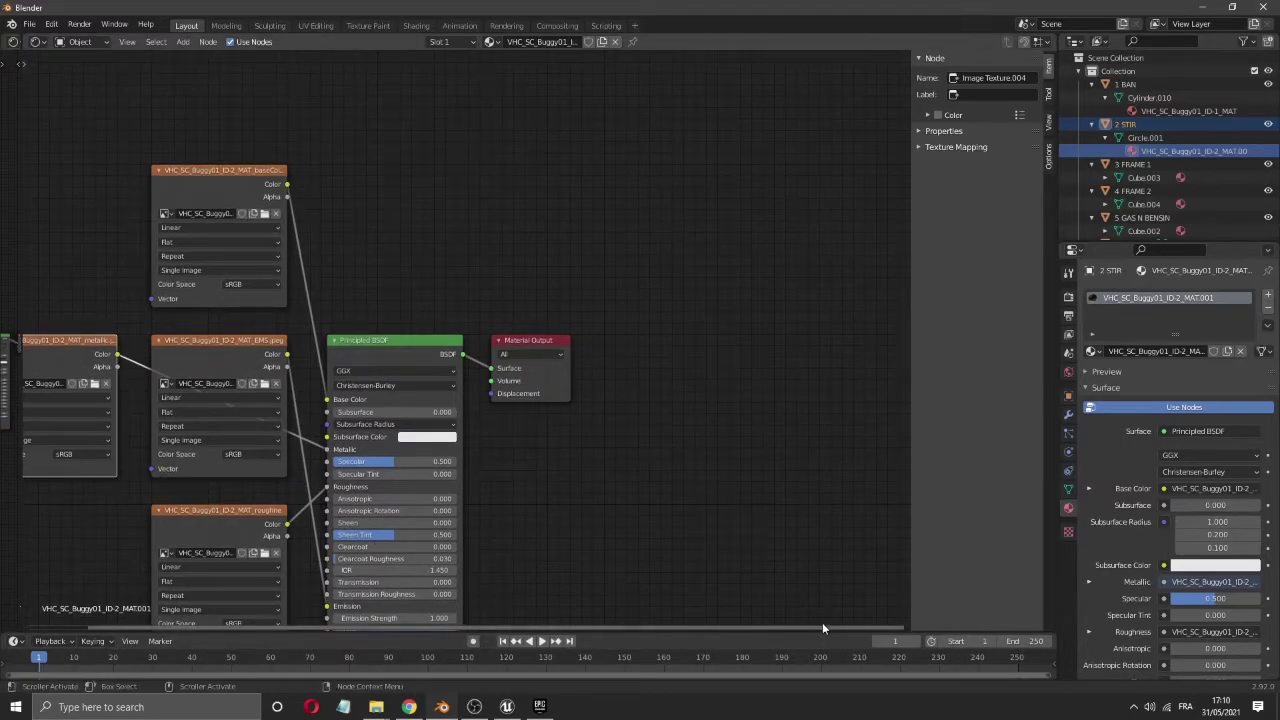
- Load VHC_SC_Buggy01_ID-2_MAT_normal.png from D:\Zgamedevtuto\textures into the image texture node feeding the Normal Map node
{"action": "left_click_drag", "start_coordinate": [824, 630], "coordinate": [690, 627]}
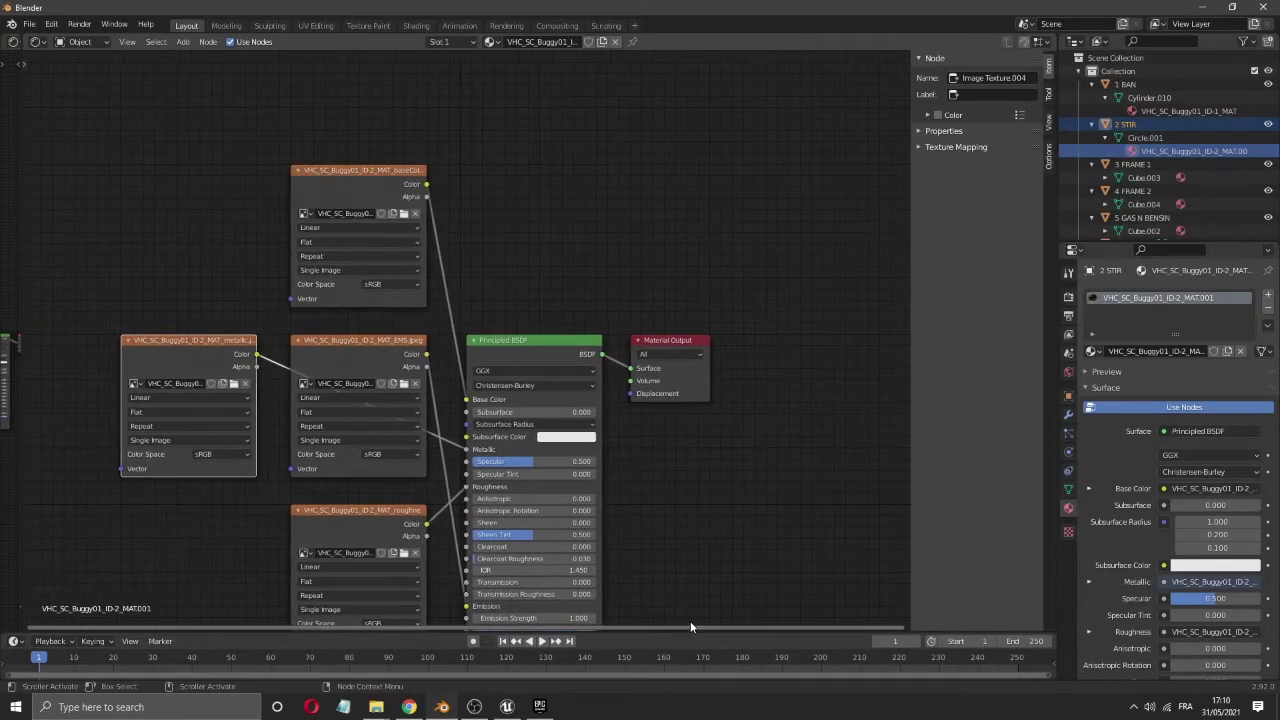
{"action": "left_click_drag", "start_coordinate": [906, 305], "coordinate": [906, 620]}
{"action": "left_click", "coordinate": [187, 444]}
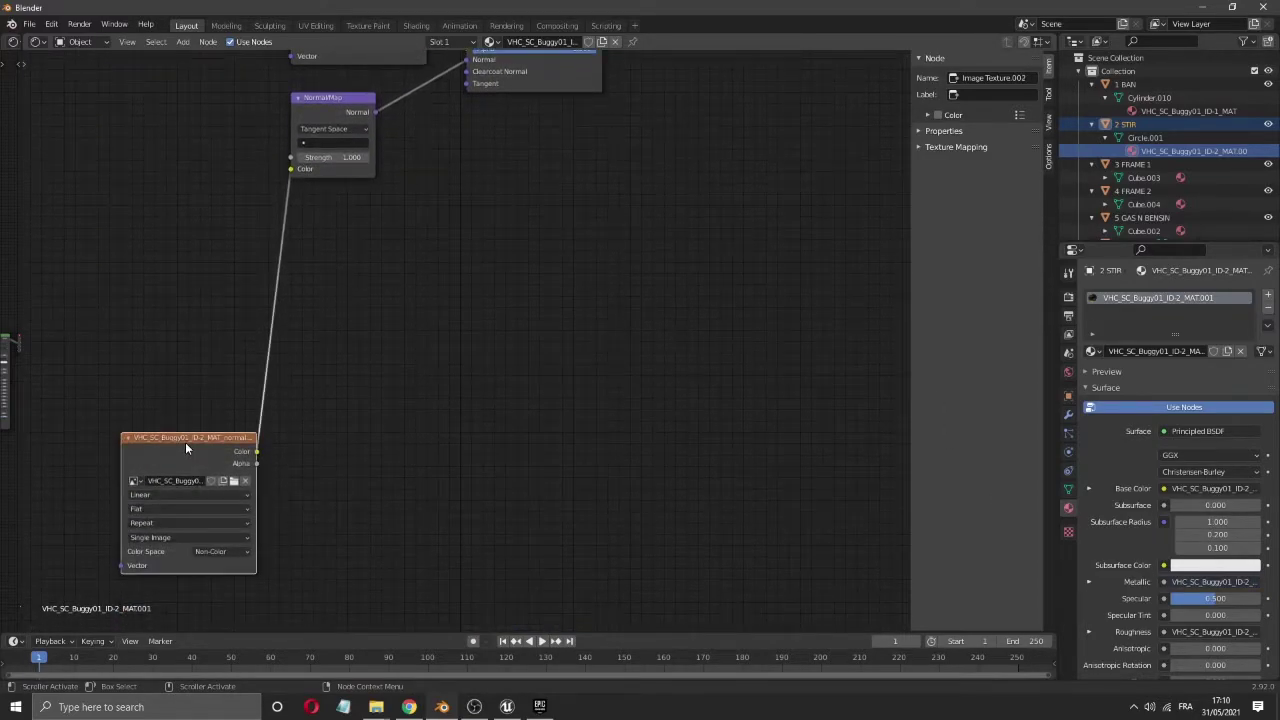
{"action": "left_click", "coordinate": [233, 481]}
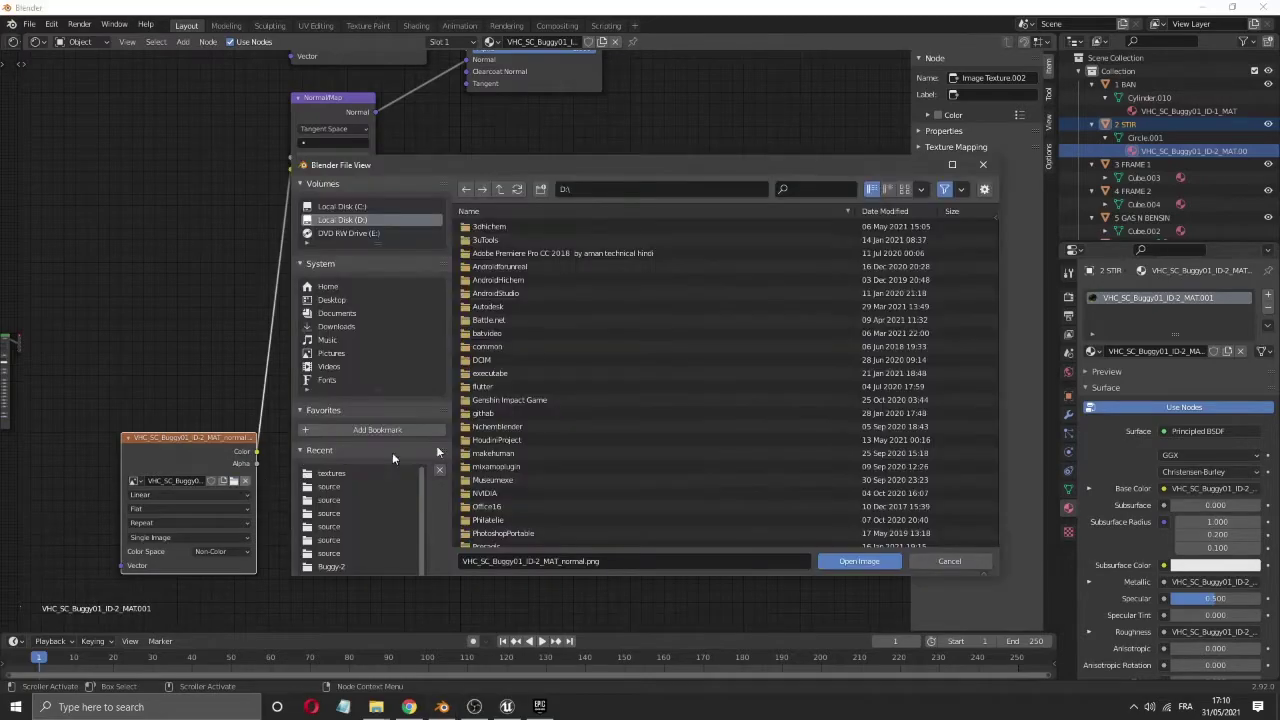
{"action": "scroll", "coordinate": [580, 400], "scroll_direction": "down", "scroll_amount": 3}
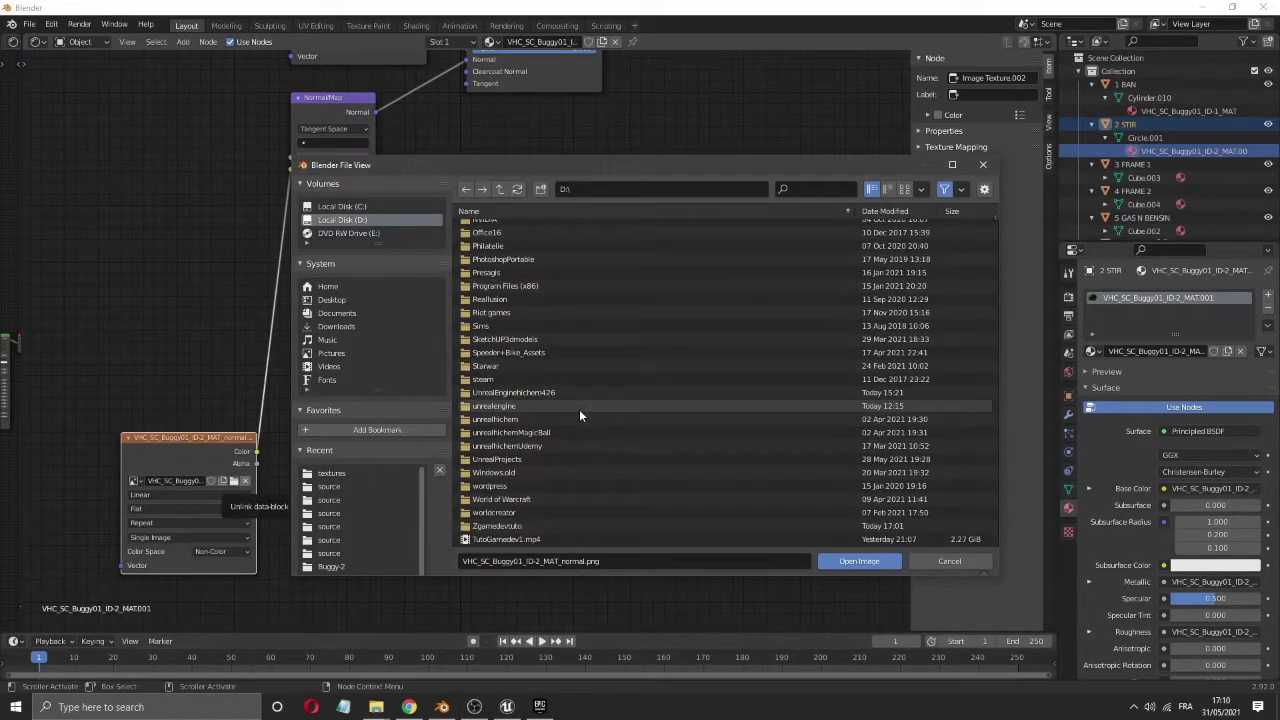
{"action": "double_click", "coordinate": [508, 527]}
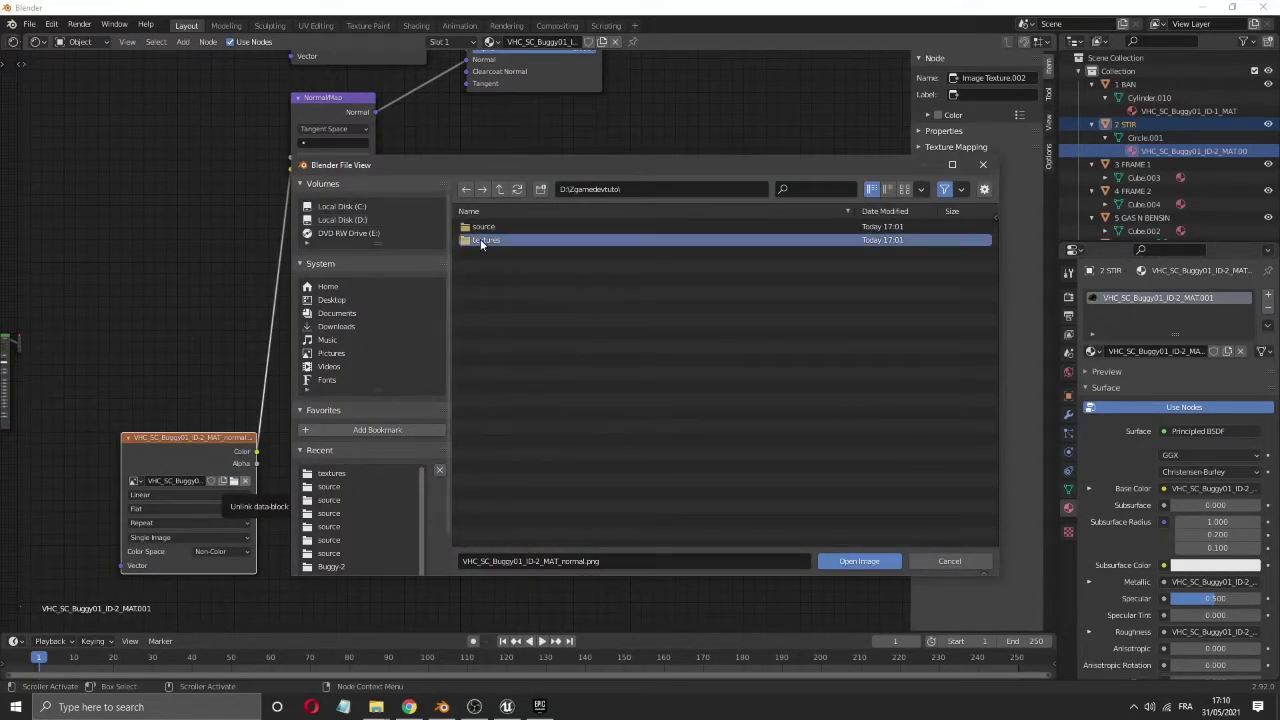
{"action": "double_click", "coordinate": [486, 240]}
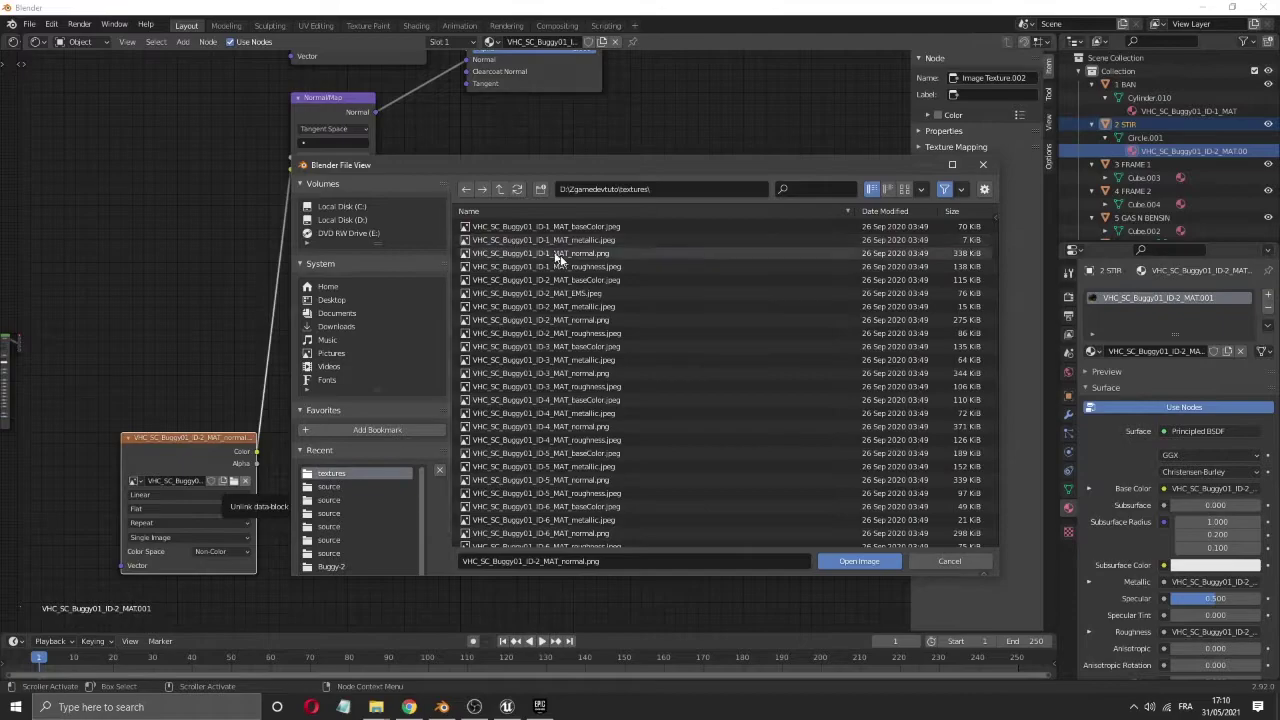
{"action": "left_click", "coordinate": [597, 320]}
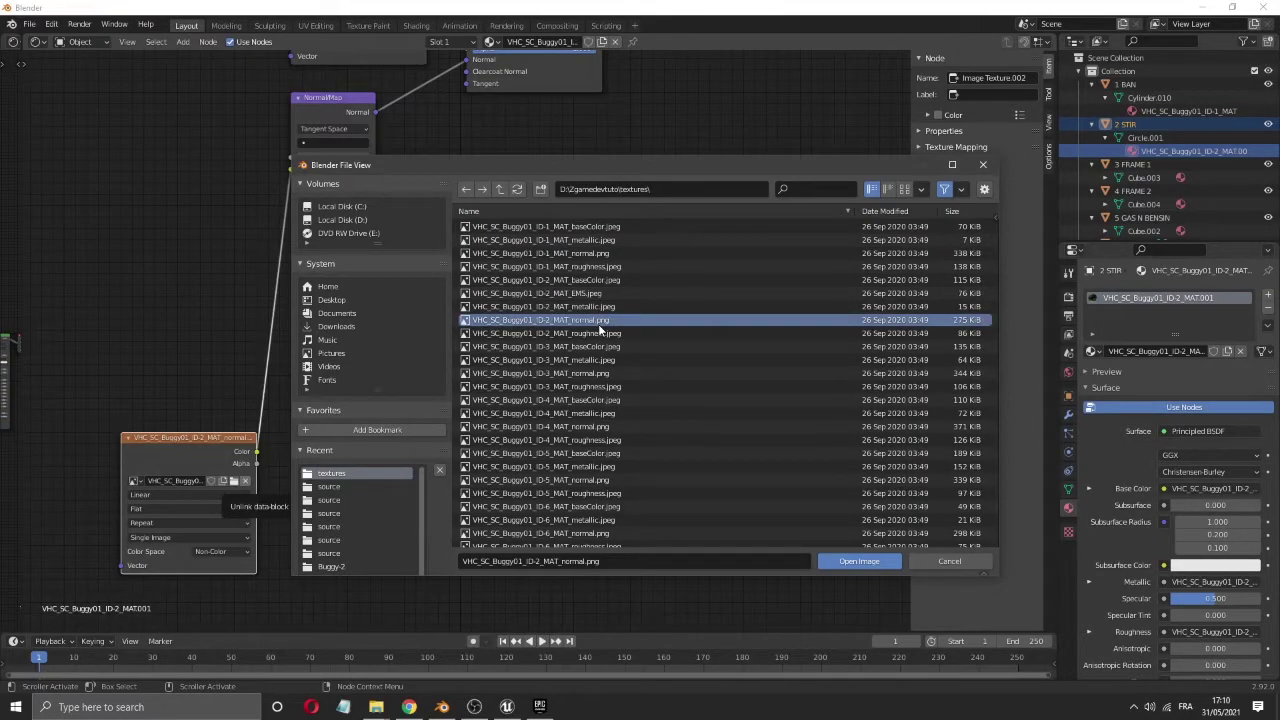
{"action": "left_click", "coordinate": [838, 566]}
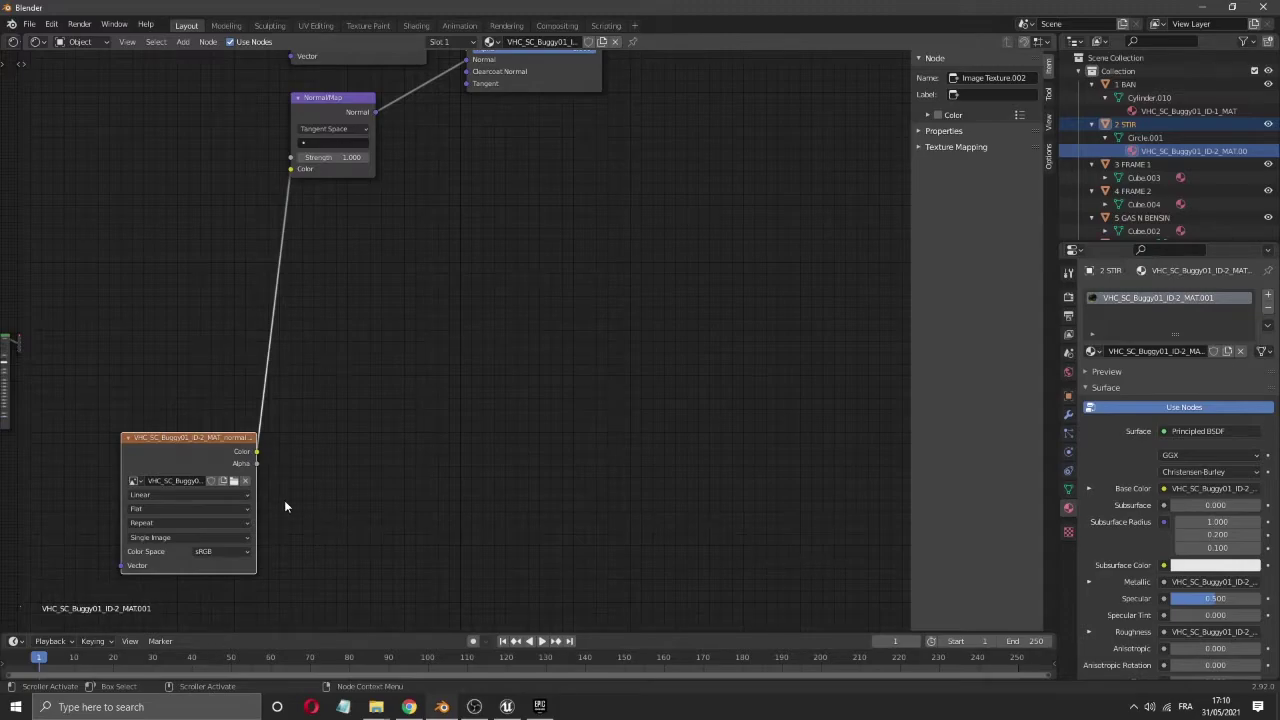
- Expand Cube.003 under 3 FRAME 1 and show the nodes of its VHC_SC_Buggy01_ID-3_MAT material in the Shader Editor
{"action": "left_click", "coordinate": [1105, 178]}
{"action": "left_click", "coordinate": [1187, 193]}
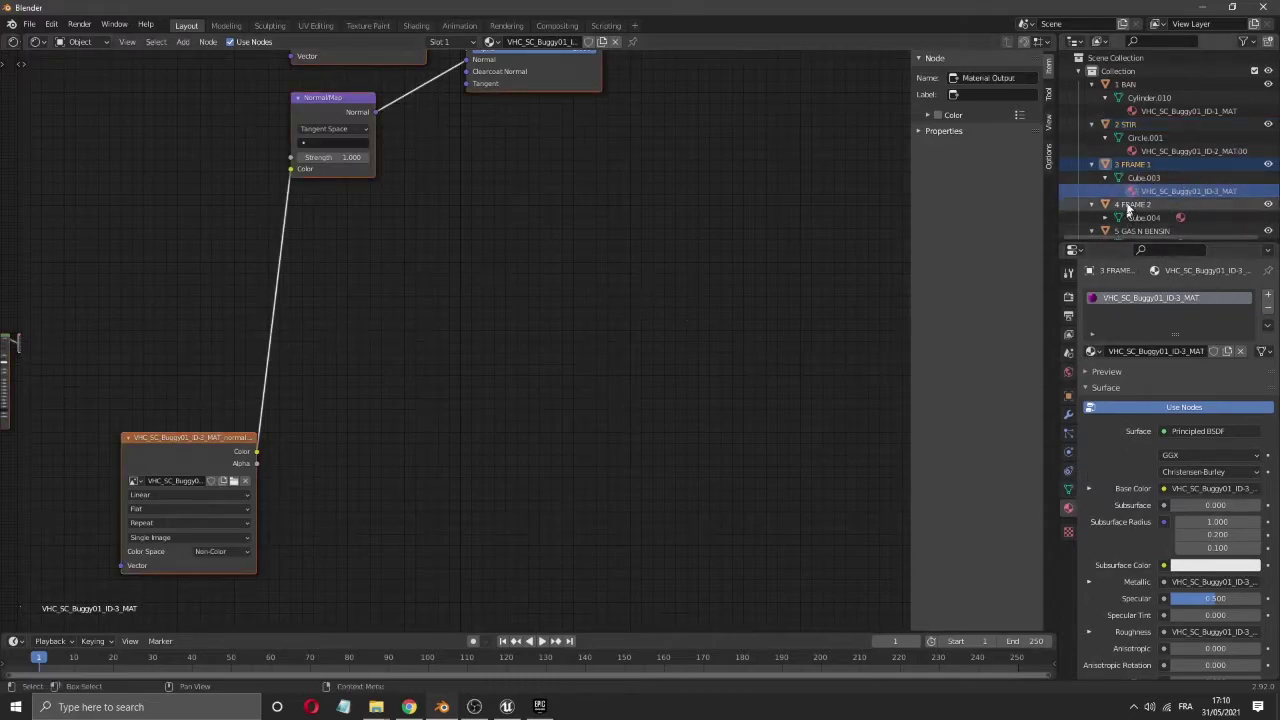
{"action": "scroll", "coordinate": [478, 235], "scroll_direction": "up", "scroll_amount": 1}
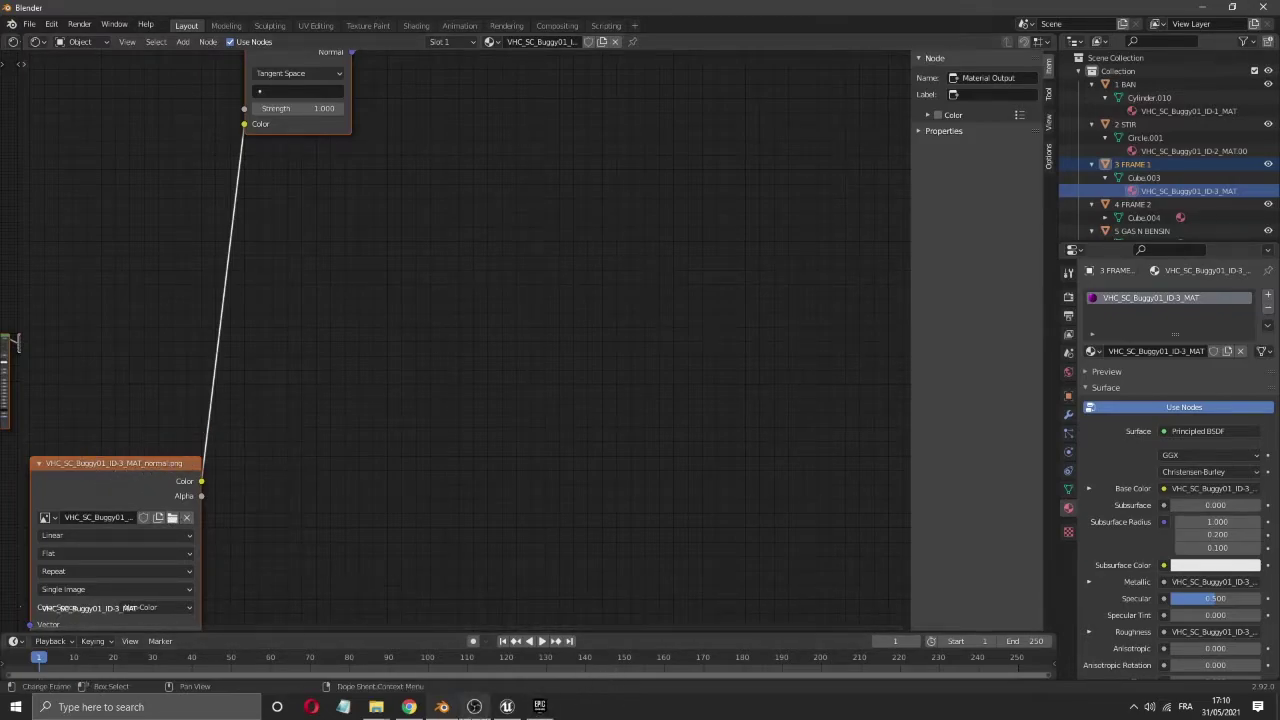
{"action": "left_click", "coordinate": [474, 707]}
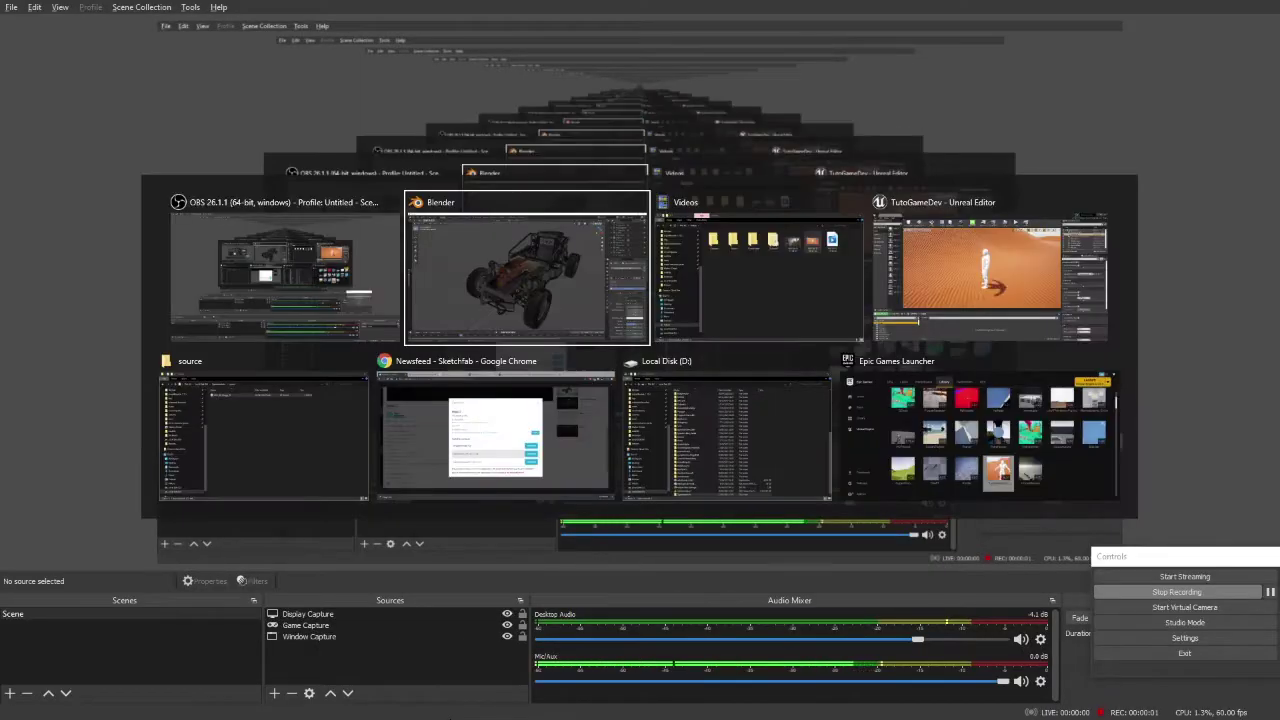
{"action": "left_click", "coordinate": [442, 707]}
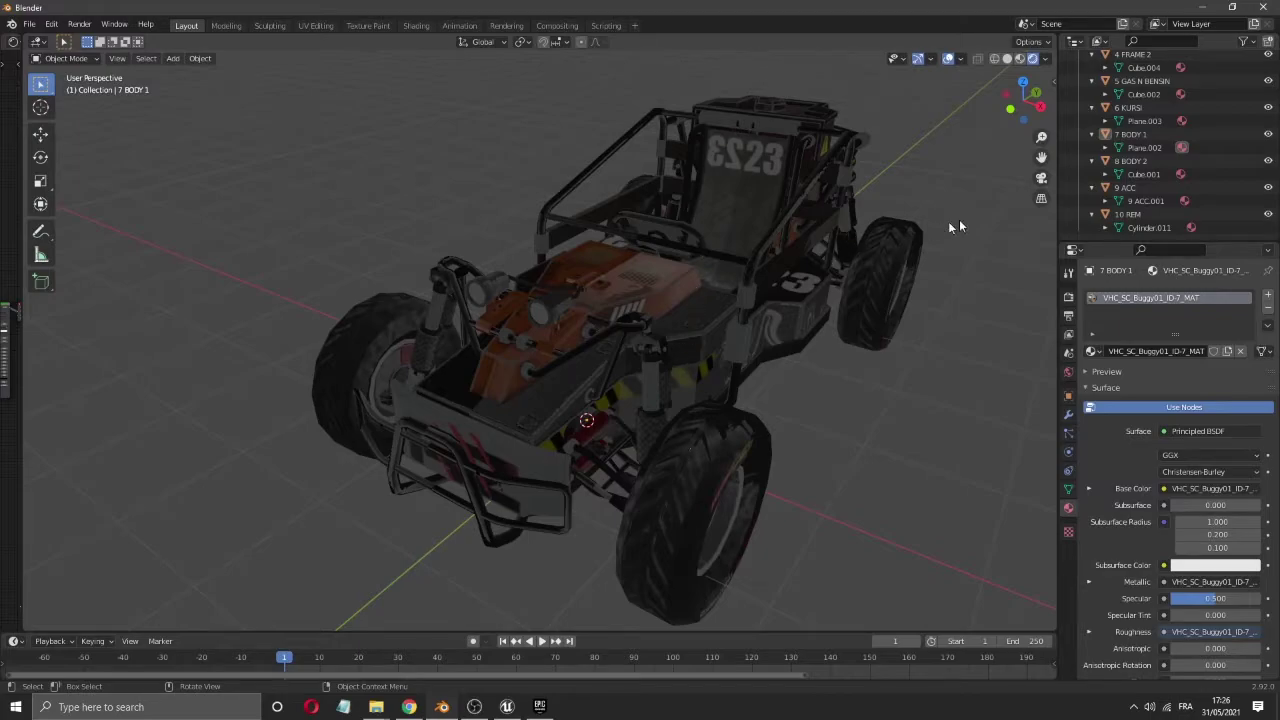
- Select 9 ACC and examine the retextured buggy from the front and side, including a close view of the front wheel
{"action": "left_click", "coordinate": [1153, 204]}
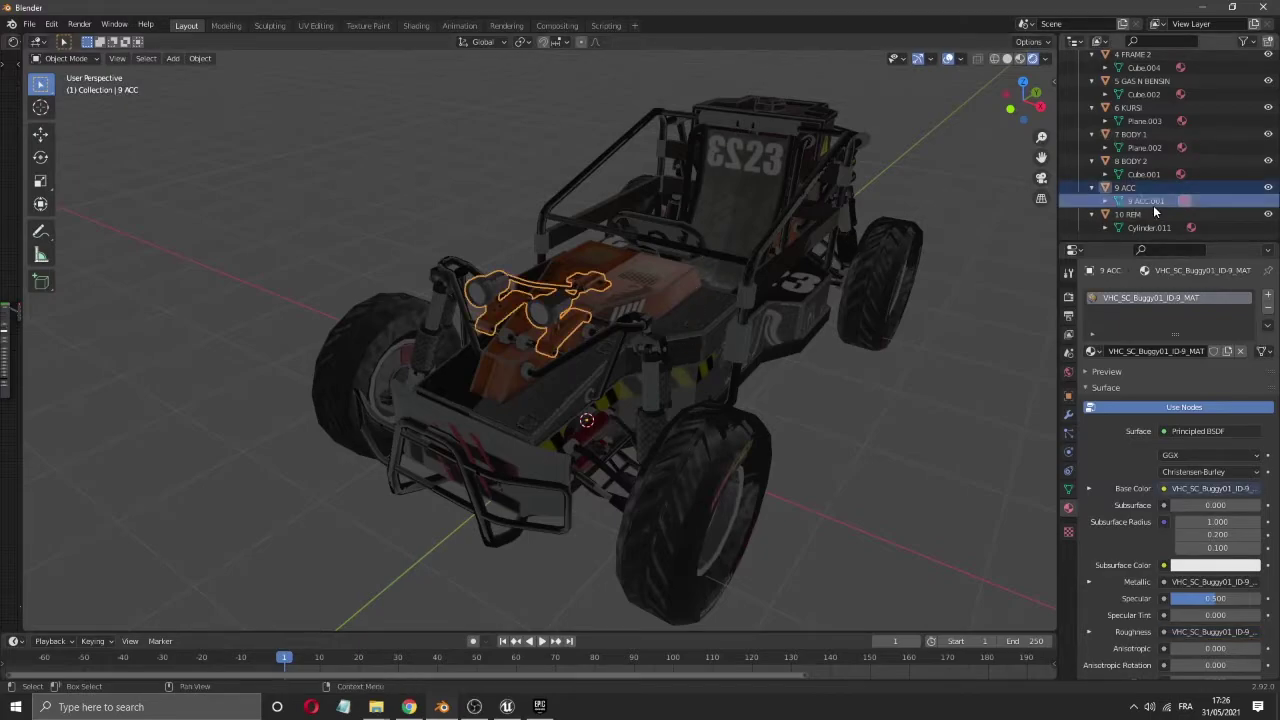
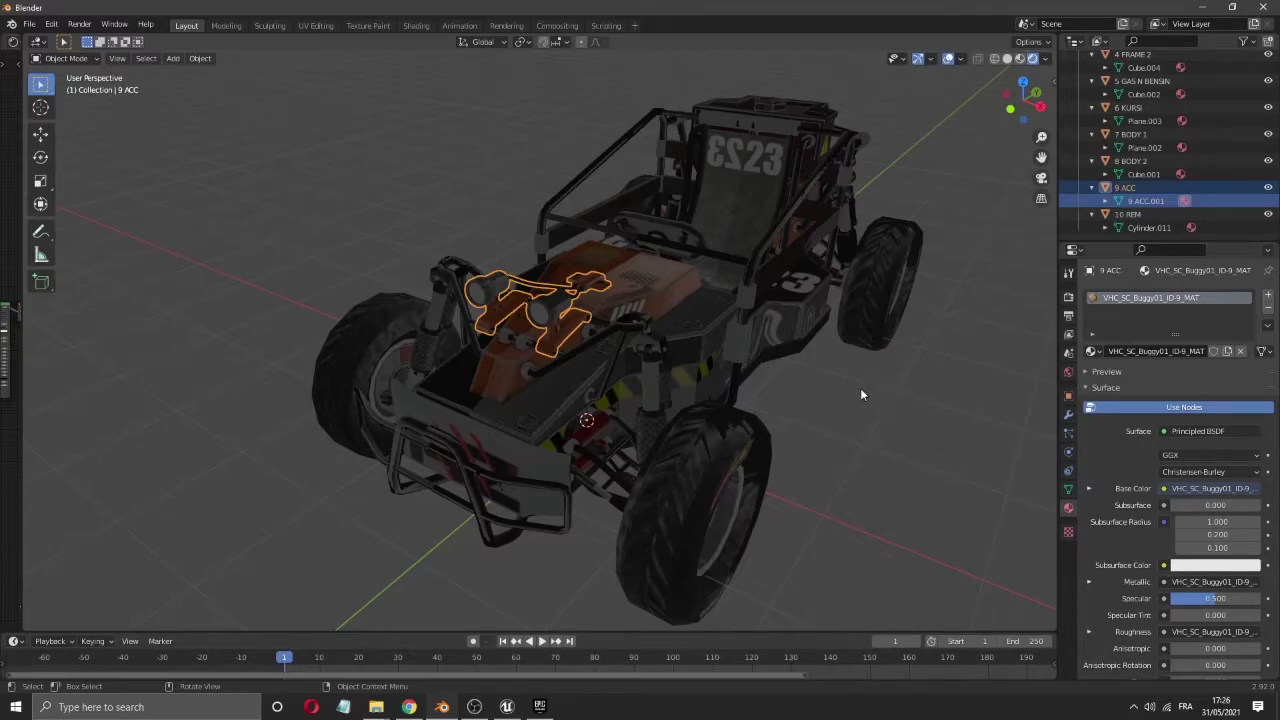
{"action": "middle_click_drag", "start_coordinate": [860, 388], "coordinate": [860, 388]}
{"action": "key", "text": "KP_Decimal"}
{"action": "scroll", "coordinate": [633, 405], "scroll_direction": "down", "scroll_amount": 4}
{"action": "left_click_drag", "start_coordinate": [1018, 102], "coordinate": [754, 320]}
{"action": "scroll", "coordinate": [754, 320], "scroll_direction": "down", "scroll_amount": 3}
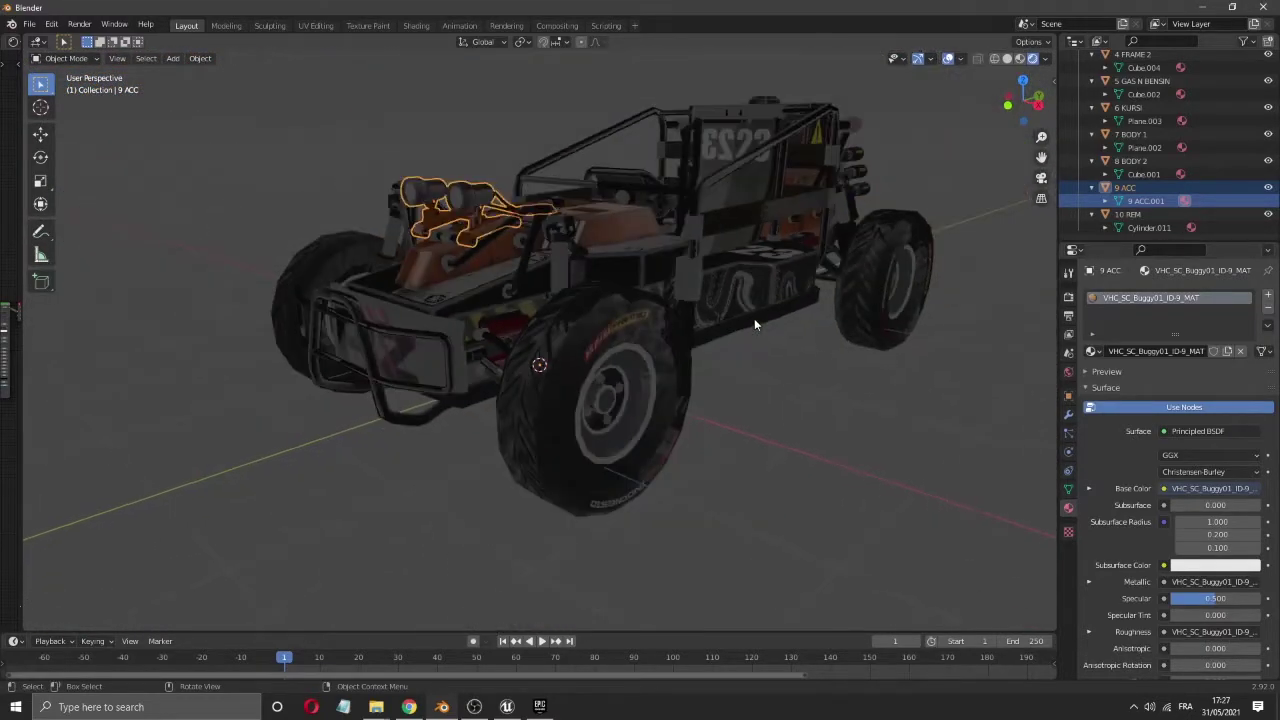
{"action": "scroll", "coordinate": [767, 412], "scroll_direction": "up", "scroll_amount": 4}
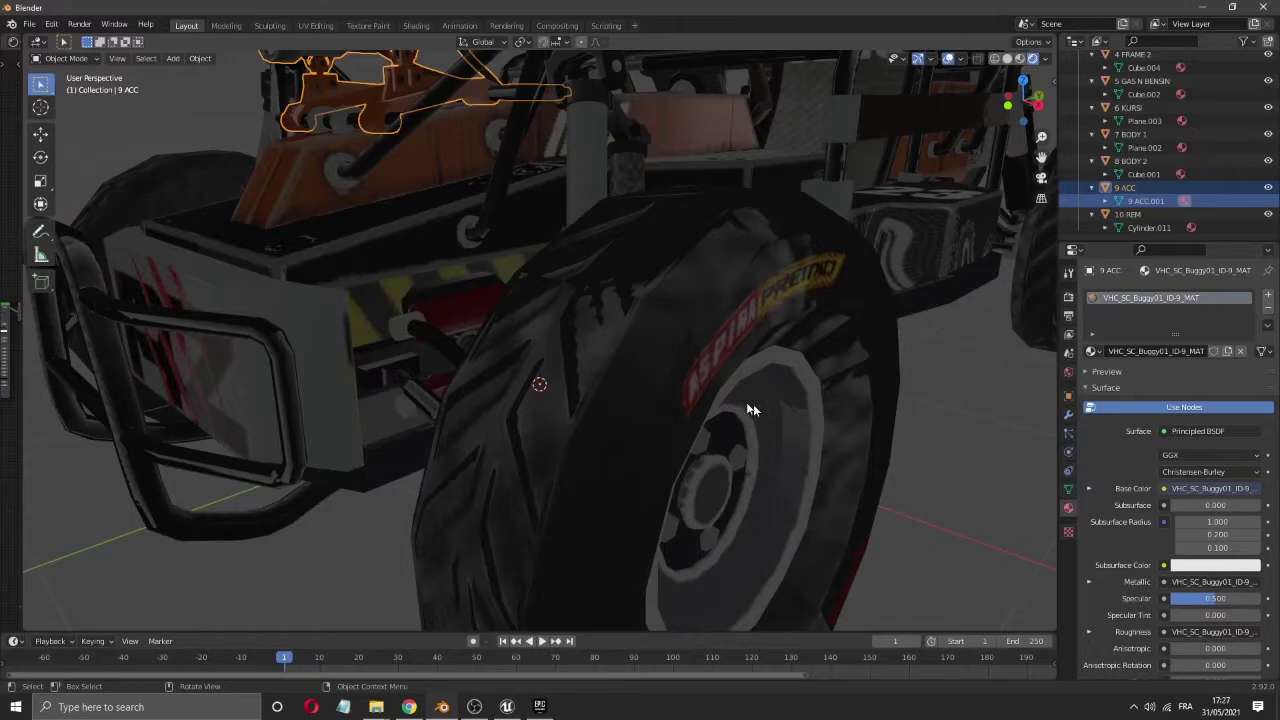
{"action": "scroll", "coordinate": [965, 217], "scroll_direction": "down", "scroll_amount": 5}
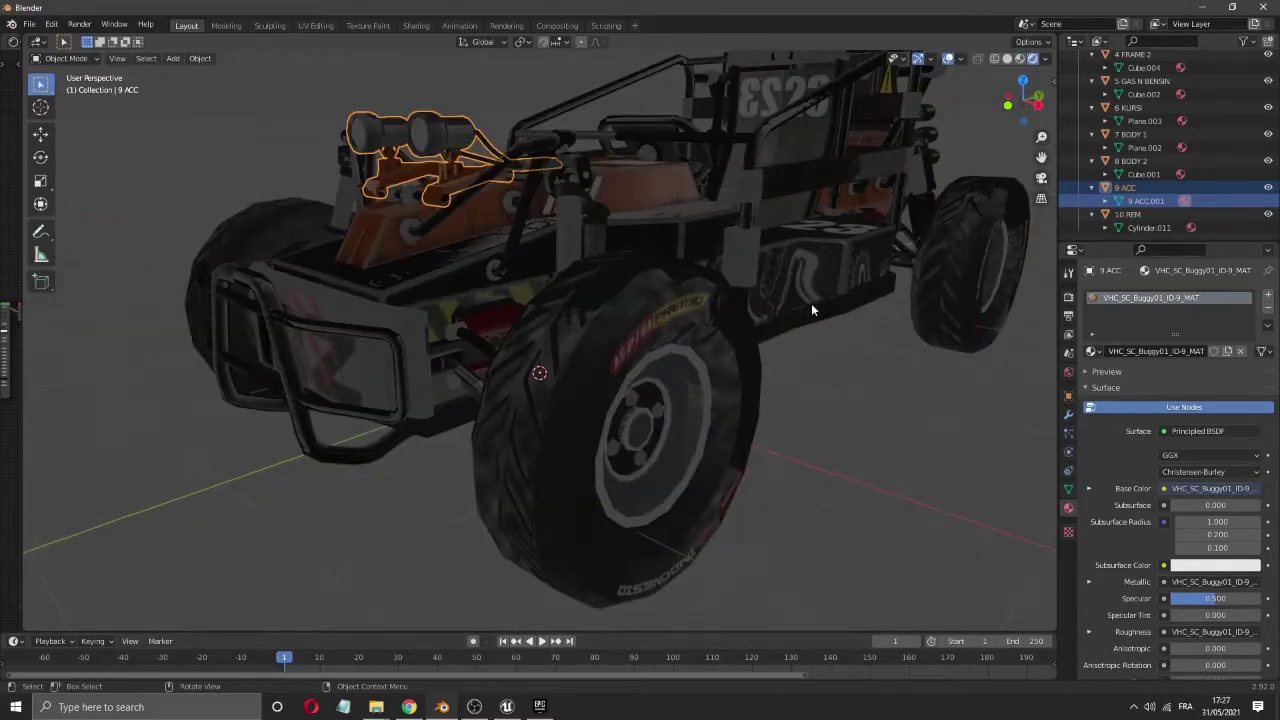
- Add a Subdivision Surface modifier to the buggy's wheels object 1 BAN
{"action": "left_click_drag", "start_coordinate": [1025, 110], "coordinate": [980, 116]}
{"action": "left_click", "coordinate": [606, 457]}
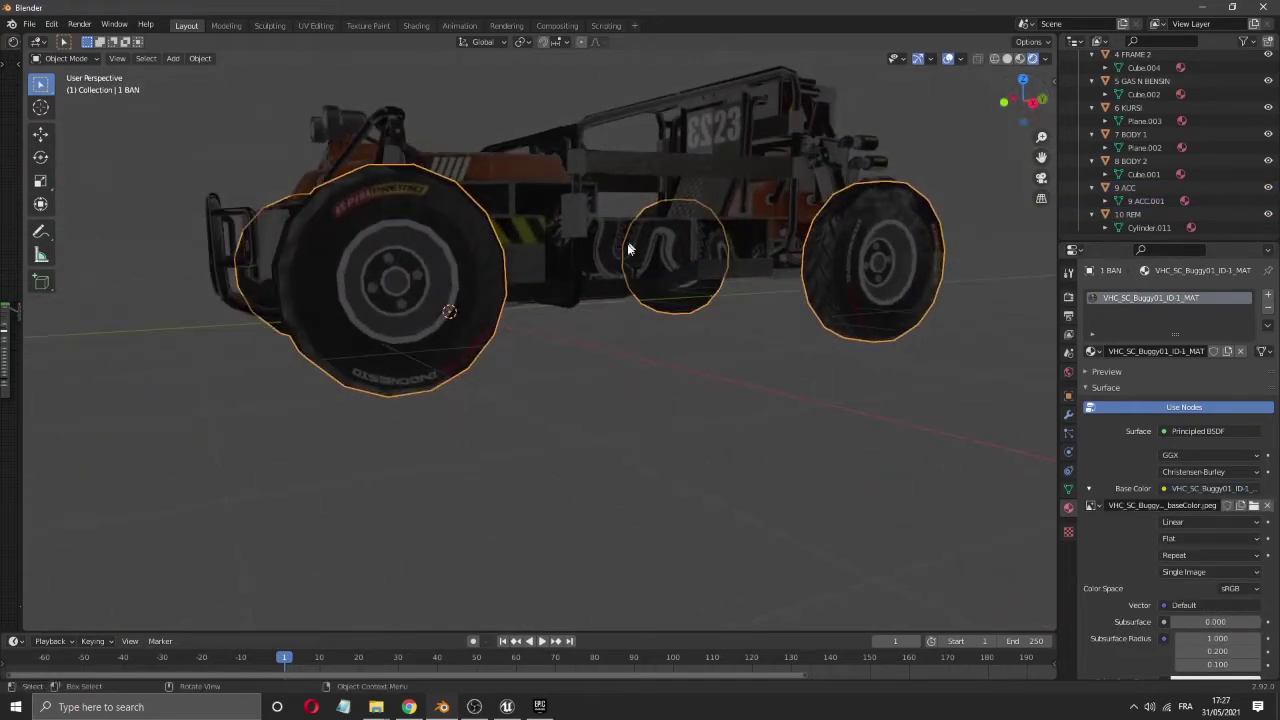
{"action": "scroll", "coordinate": [609, 268], "scroll_direction": "up", "scroll_amount": 4}
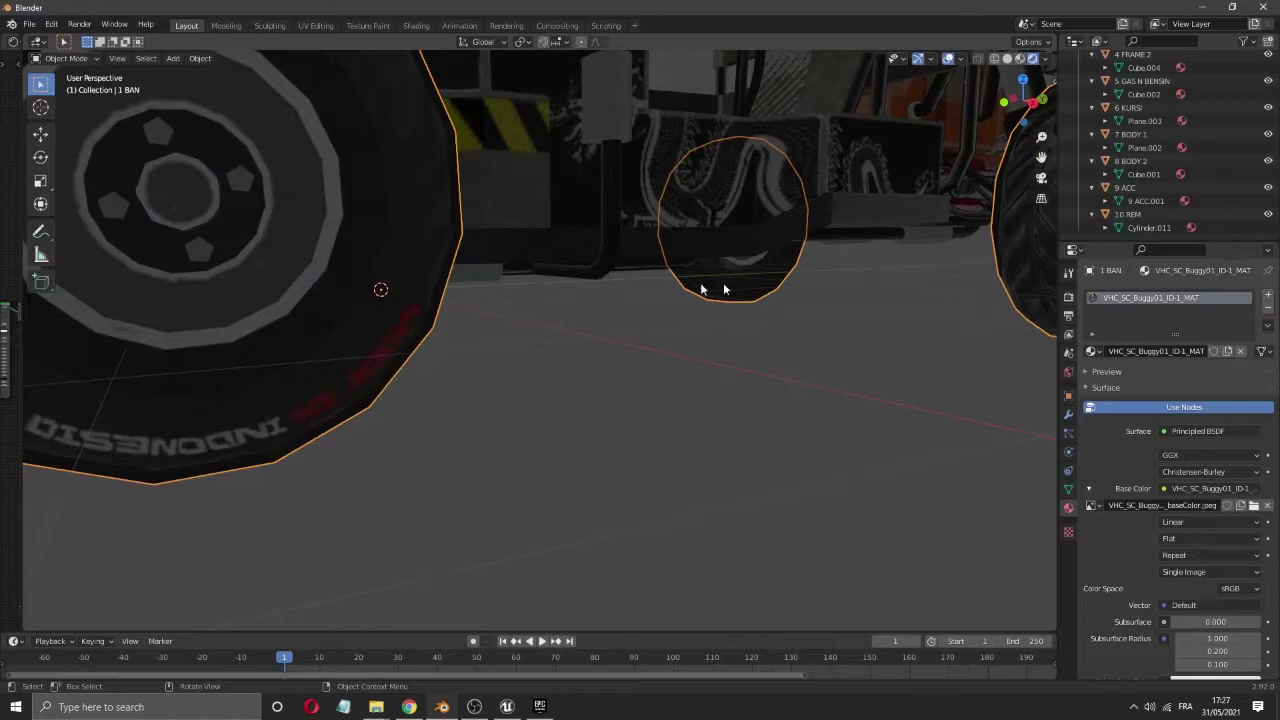
{"action": "left_click_drag", "start_coordinate": [1023, 108], "coordinate": [284, 148]}
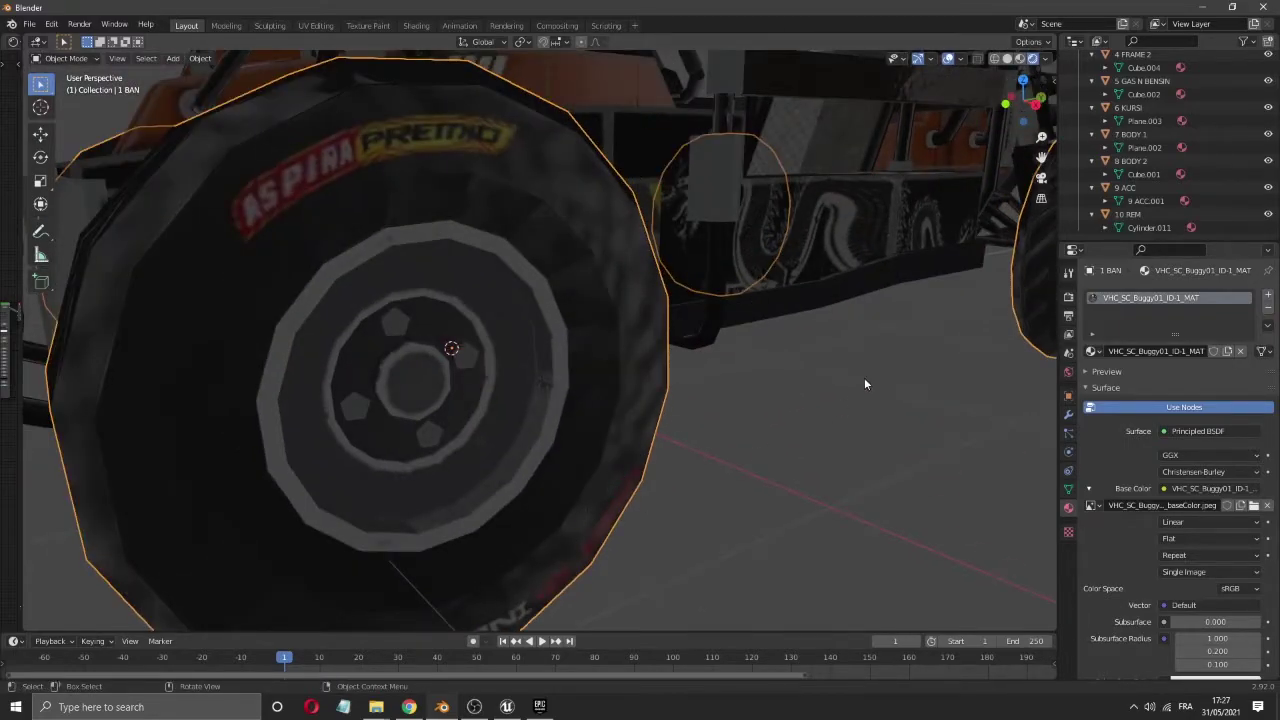
{"action": "scroll", "coordinate": [590, 441], "scroll_direction": "down", "scroll_amount": 4}
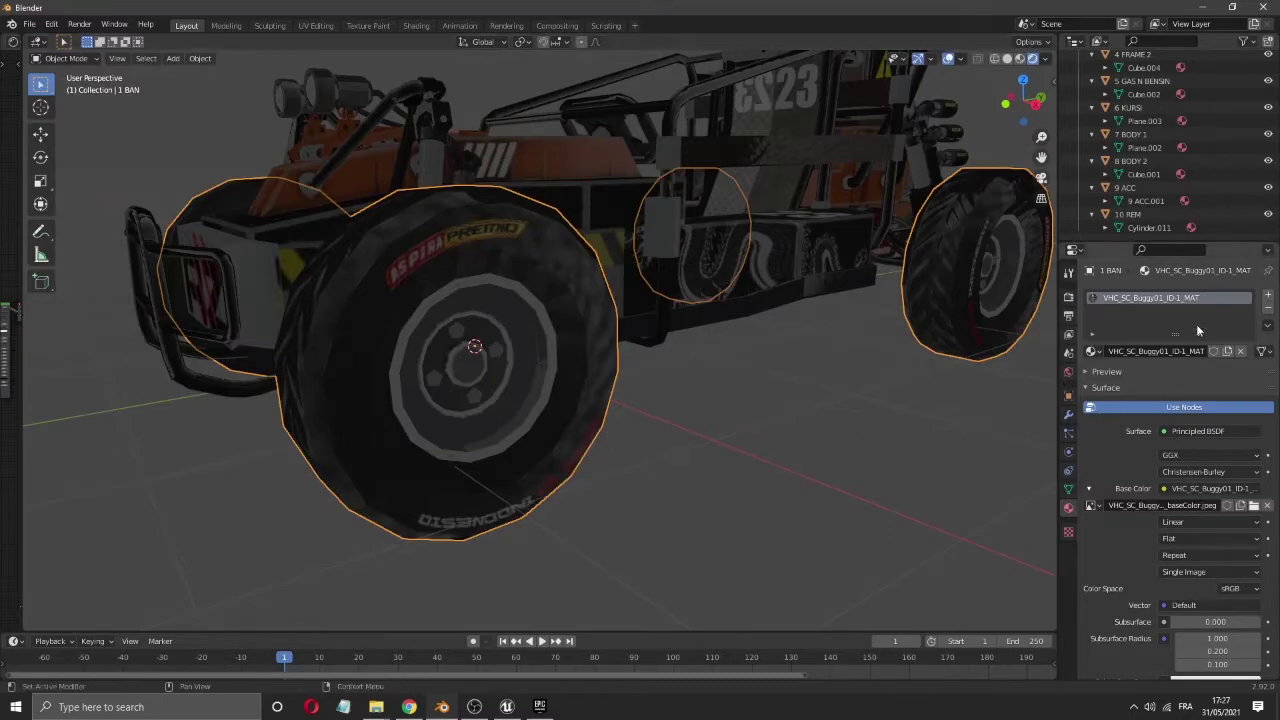
{"action": "scroll", "coordinate": [1094, 160], "scroll_direction": "up", "scroll_amount": 3}
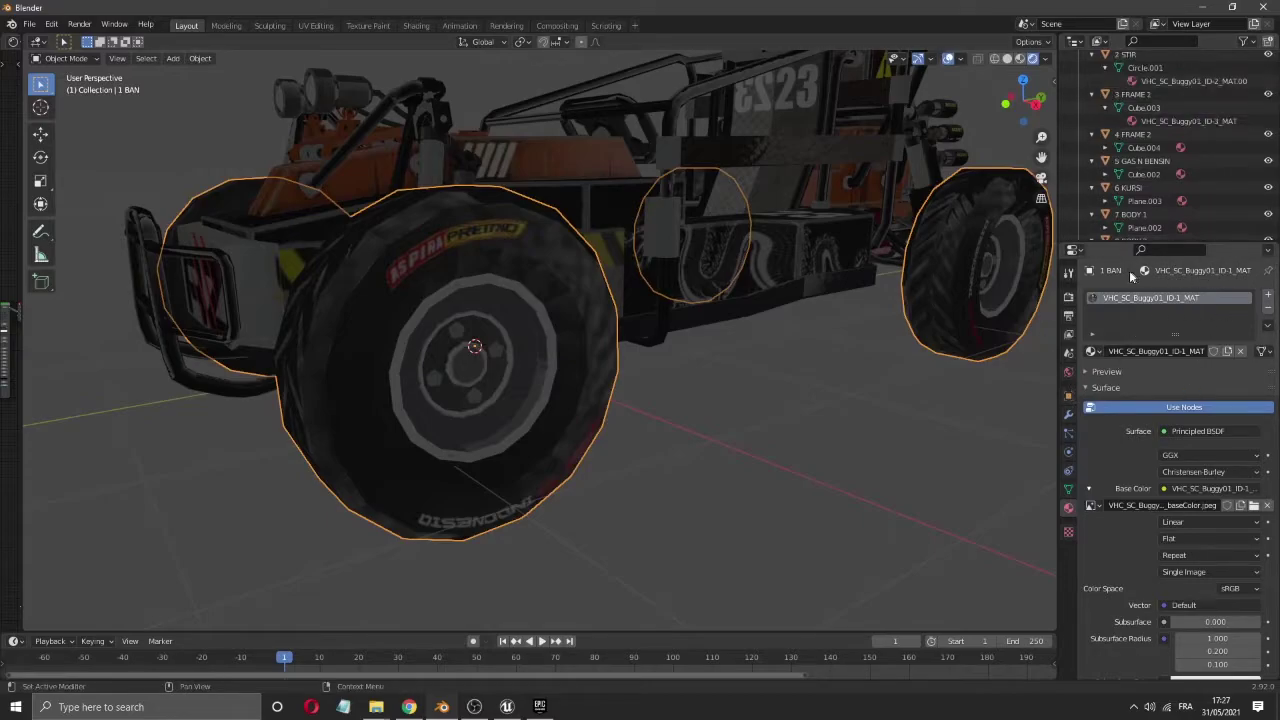
{"action": "left_click", "coordinate": [1068, 414]}
{"action": "left_click", "coordinate": [1135, 296]}
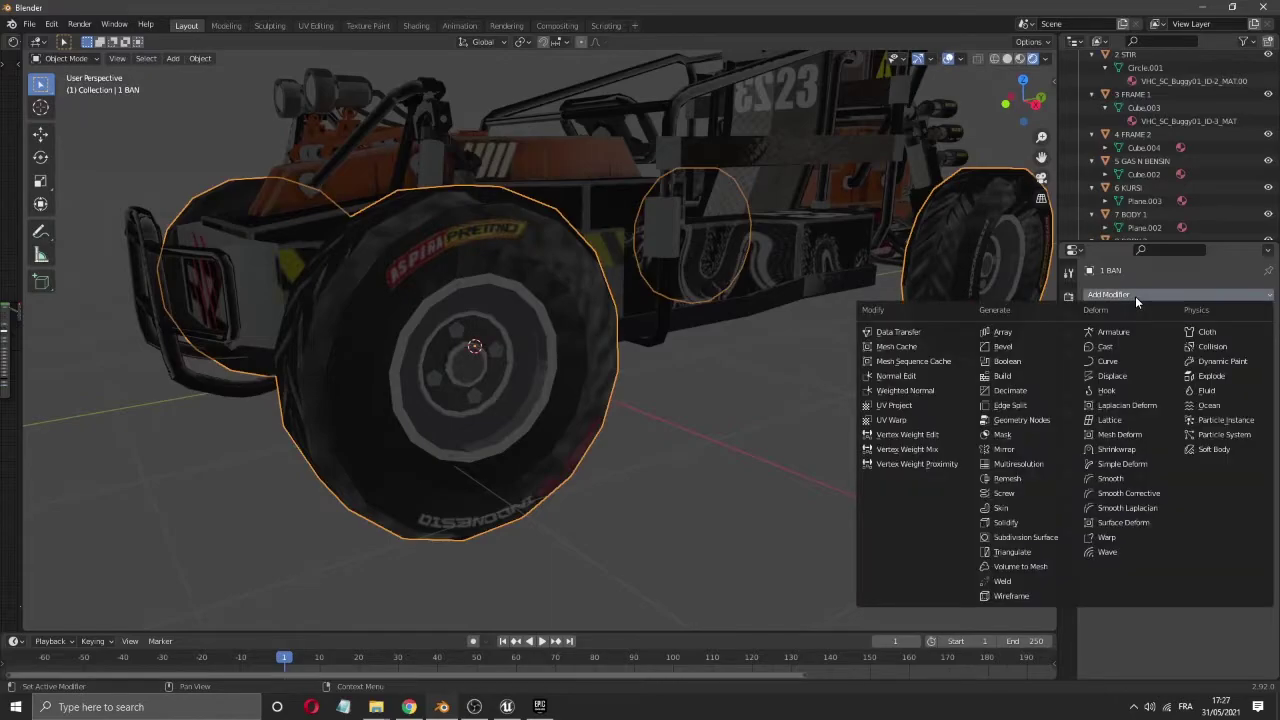
{"action": "left_click", "coordinate": [1135, 296]}
{"action": "left_click", "coordinate": [1117, 296]}
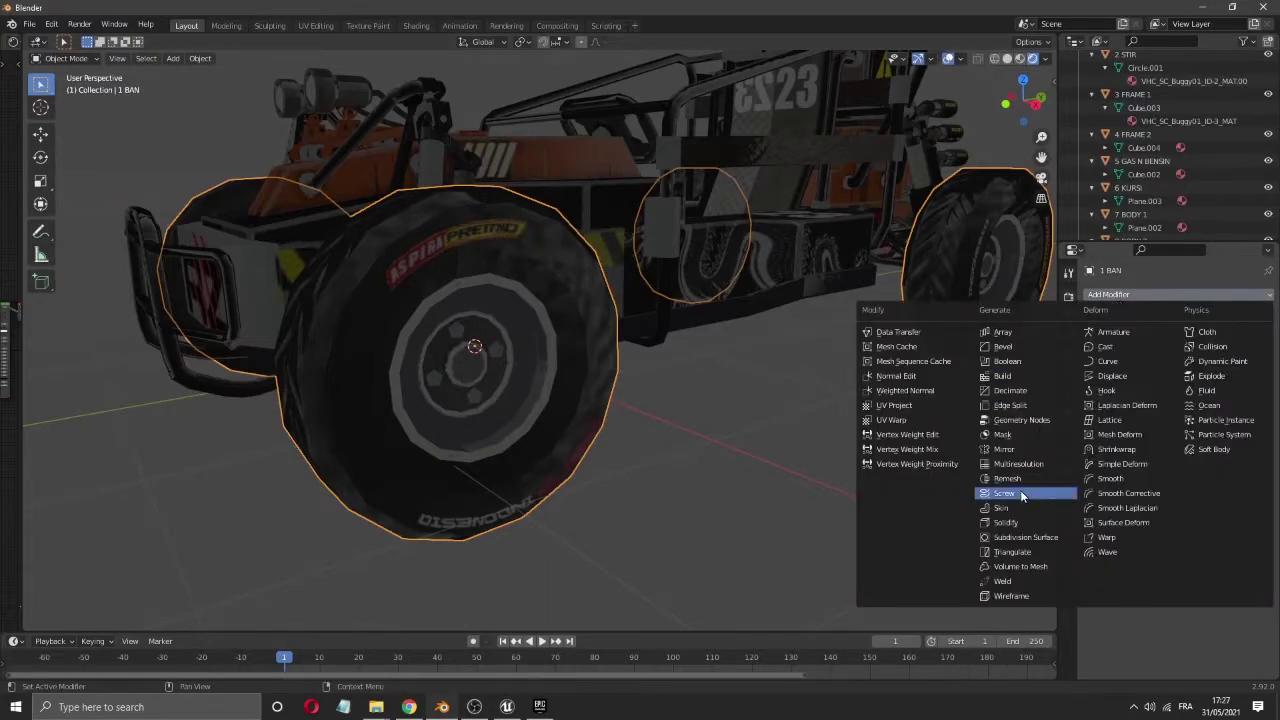
{"action": "left_click", "coordinate": [1048, 538]}
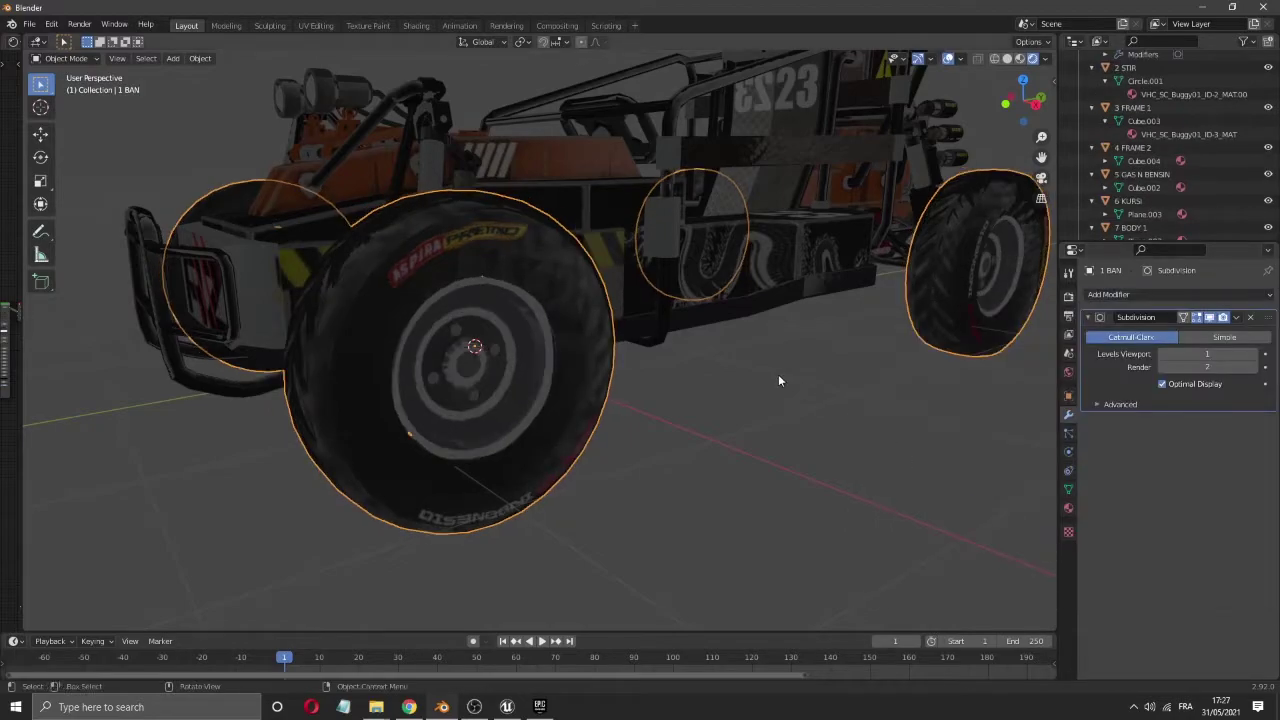
{"action": "left_click_drag", "start_coordinate": [1012, 107], "coordinate": [728, 338]}
{"action": "left_click", "coordinate": [665, 263]}
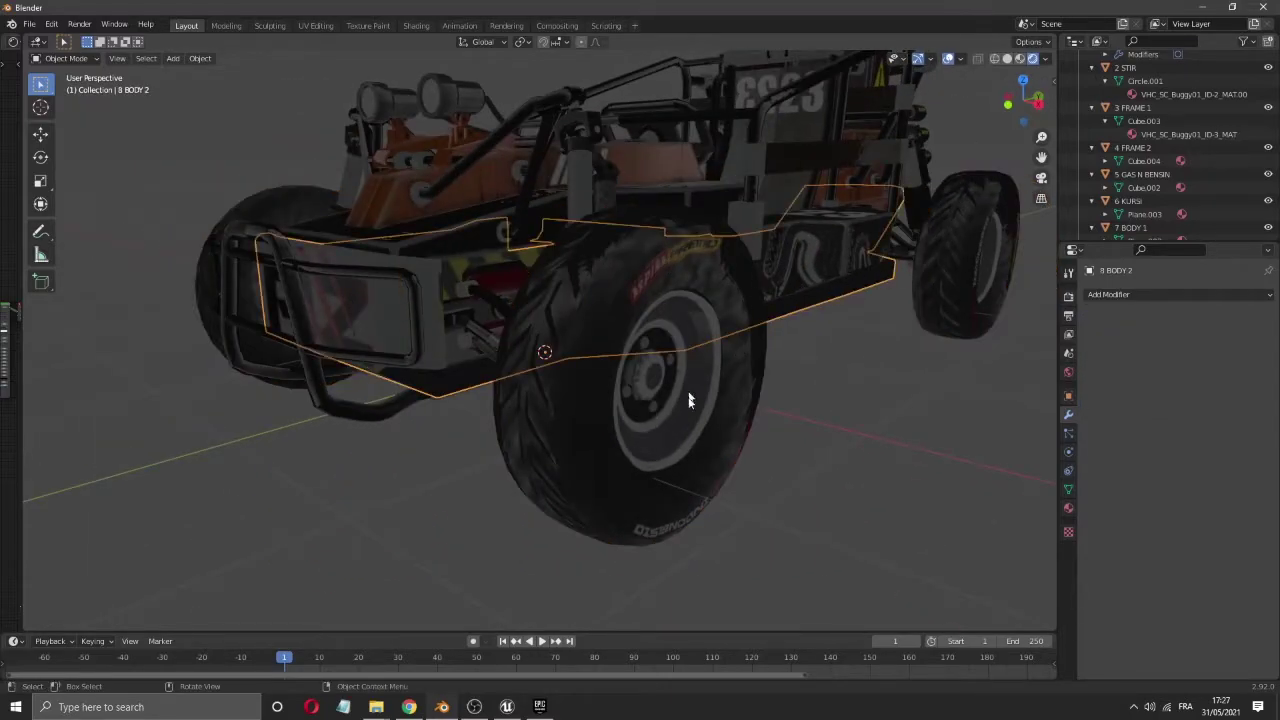
{"action": "left_click", "coordinate": [690, 420]}
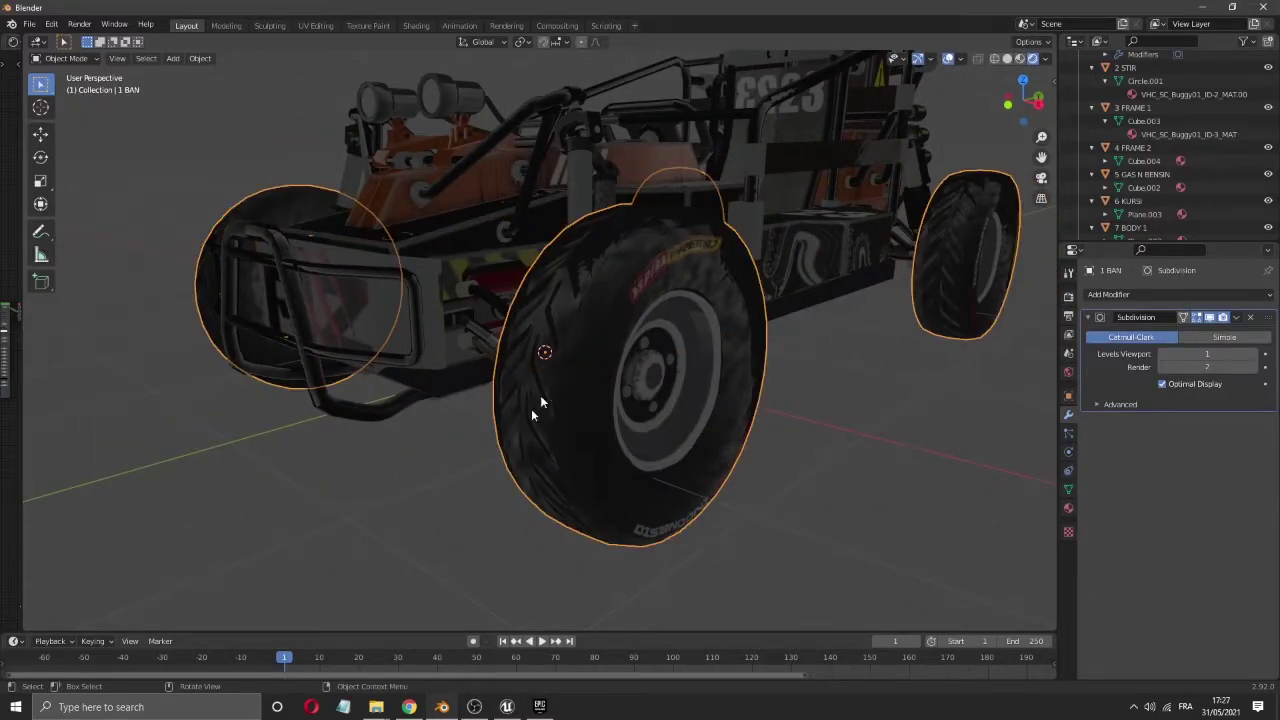
- Look at the Buggy content folder of the TutoGameDev project in Unreal Editor and return to Blender
{"action": "mouse_move", "coordinate": [508, 708]}
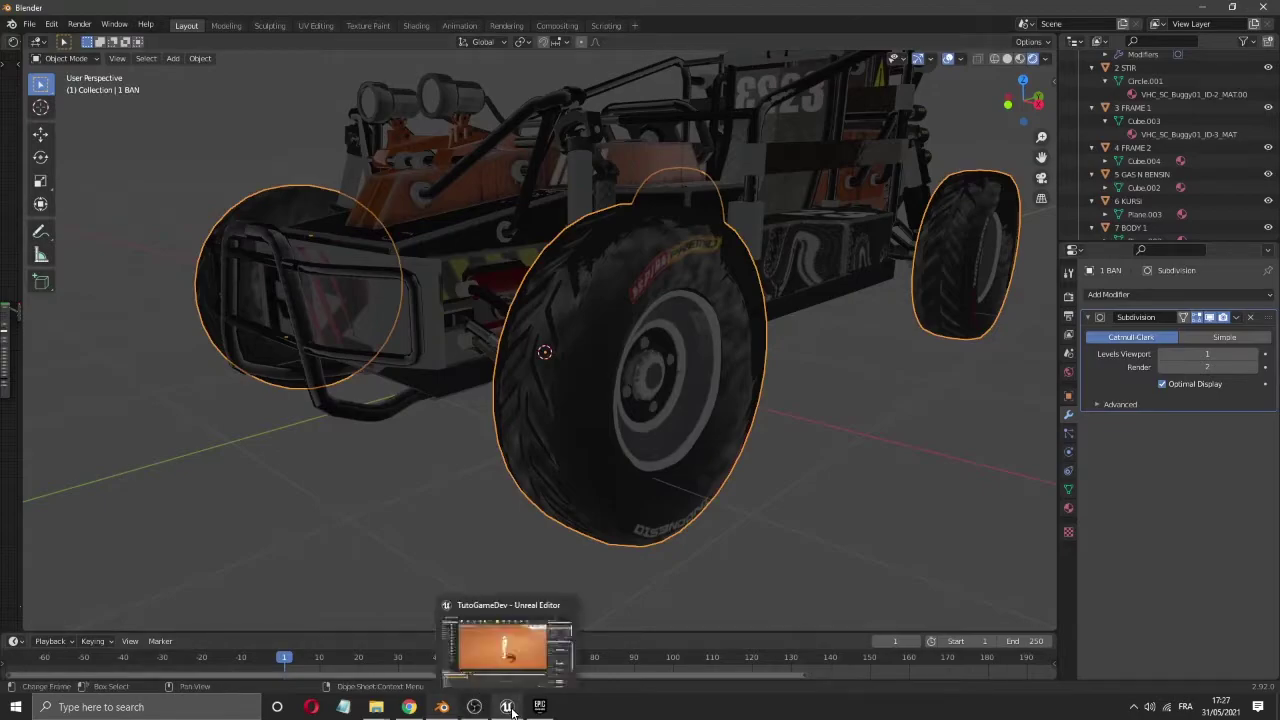
{"action": "left_click", "coordinate": [510, 708]}
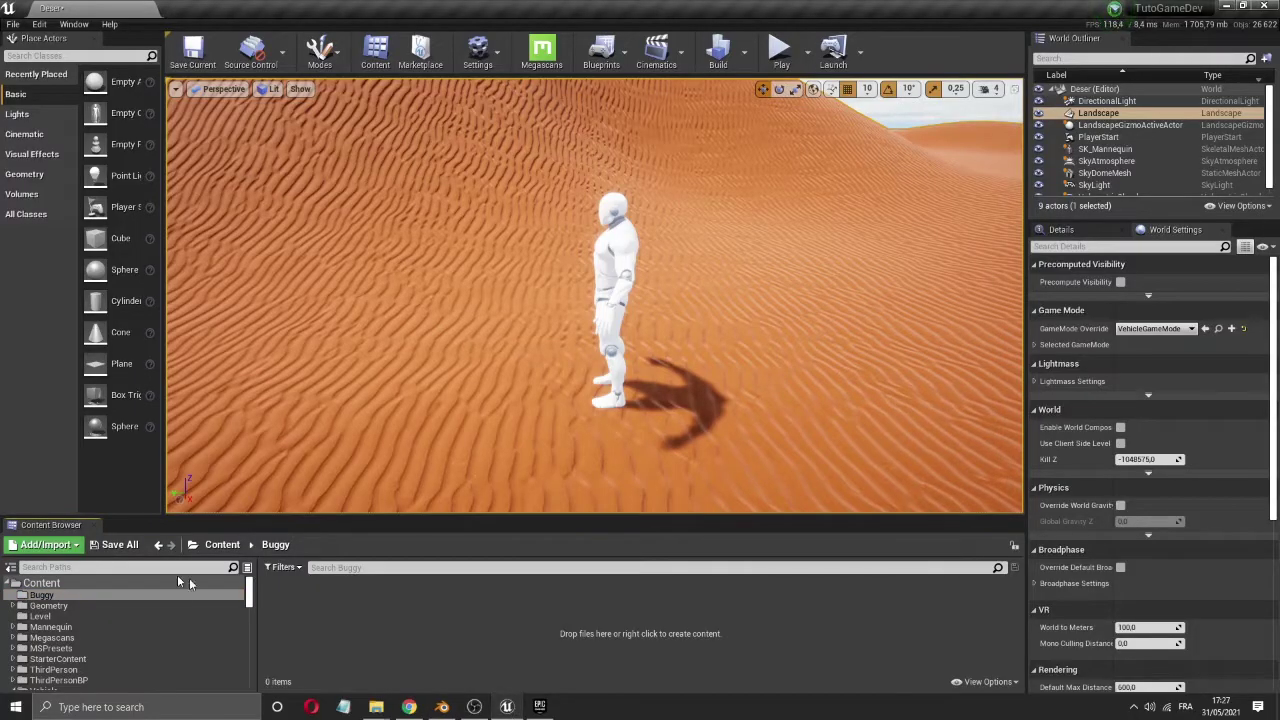
{"action": "left_click", "coordinate": [507, 706]}
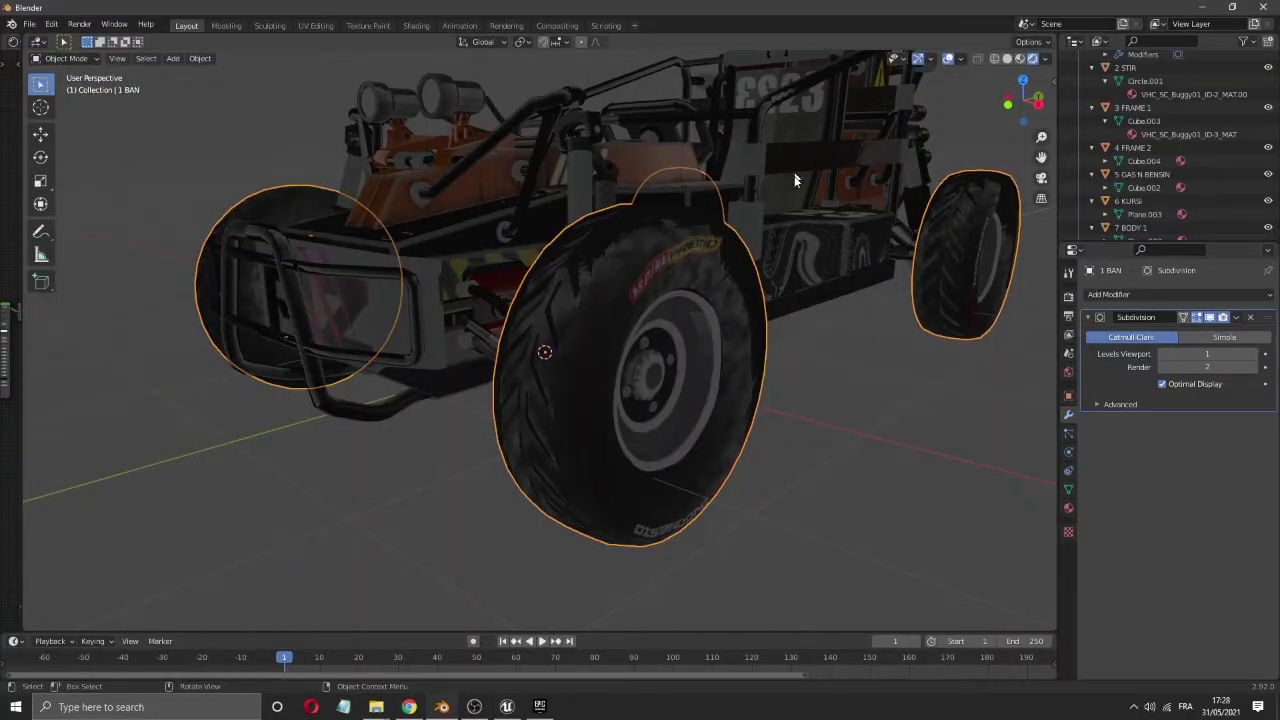
- Collapse the hierarchies of all ten buggy objects, 1 BAN through 10 REM, in the Outliner
{"action": "left_click_drag", "start_coordinate": [1018, 96], "coordinate": [930, 100]}
{"action": "scroll", "coordinate": [1158, 108], "scroll_direction": "up", "scroll_amount": 2}
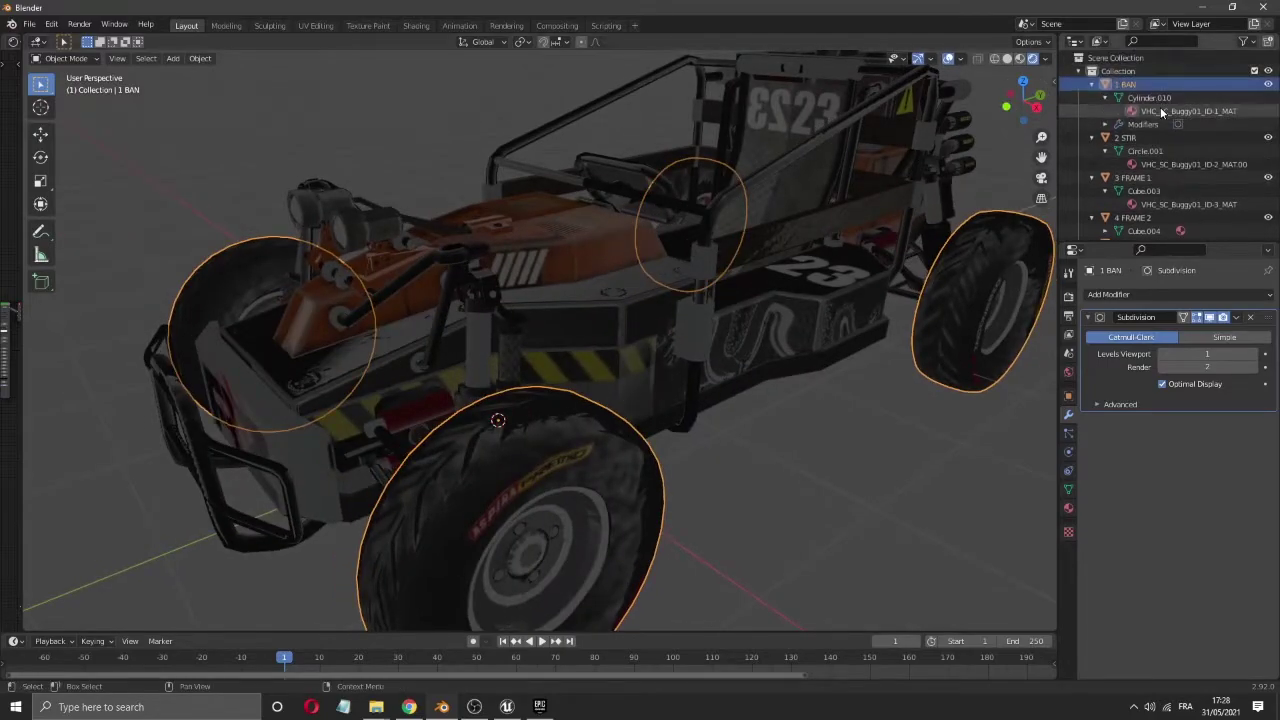
{"action": "left_click", "coordinate": [1099, 84]}
{"action": "left_click", "coordinate": [1092, 84]}
{"action": "left_click", "coordinate": [1091, 97]}
{"action": "left_click", "coordinate": [1090, 111]}
{"action": "left_click", "coordinate": [1091, 124]}
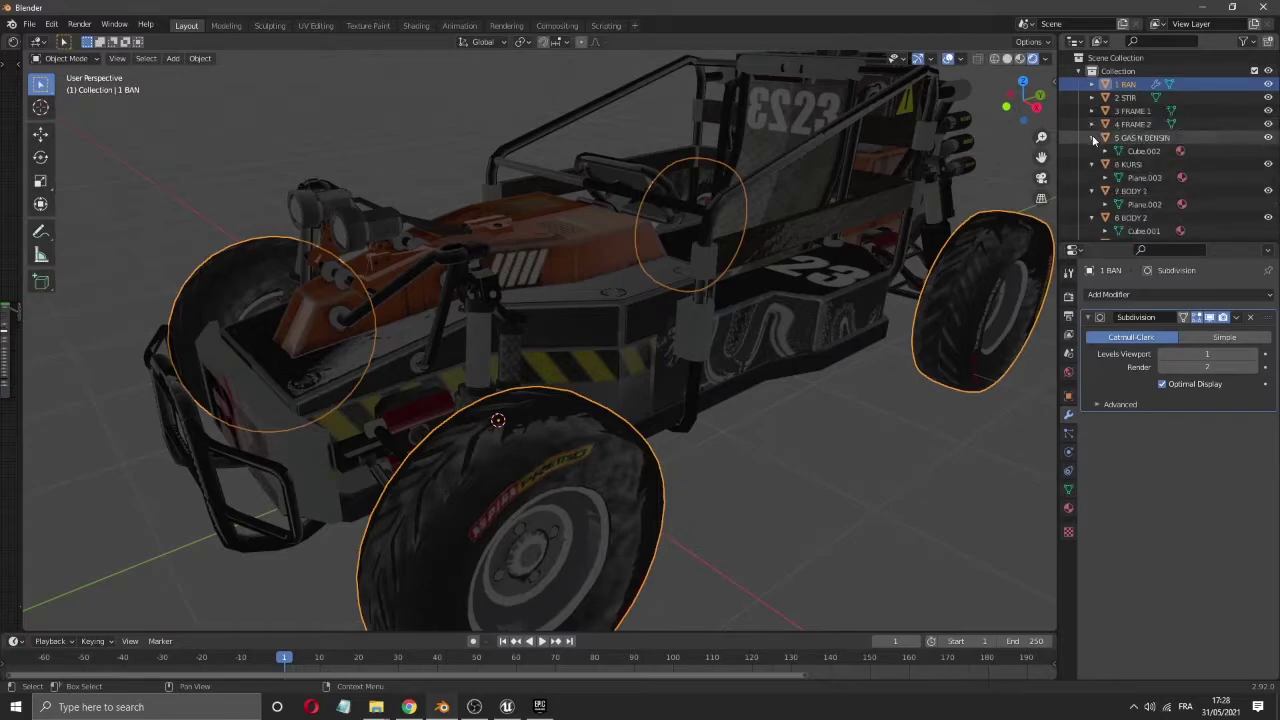
{"action": "left_click", "coordinate": [1091, 137]}
{"action": "left_click", "coordinate": [1091, 150]}
{"action": "left_click", "coordinate": [1091, 164]}
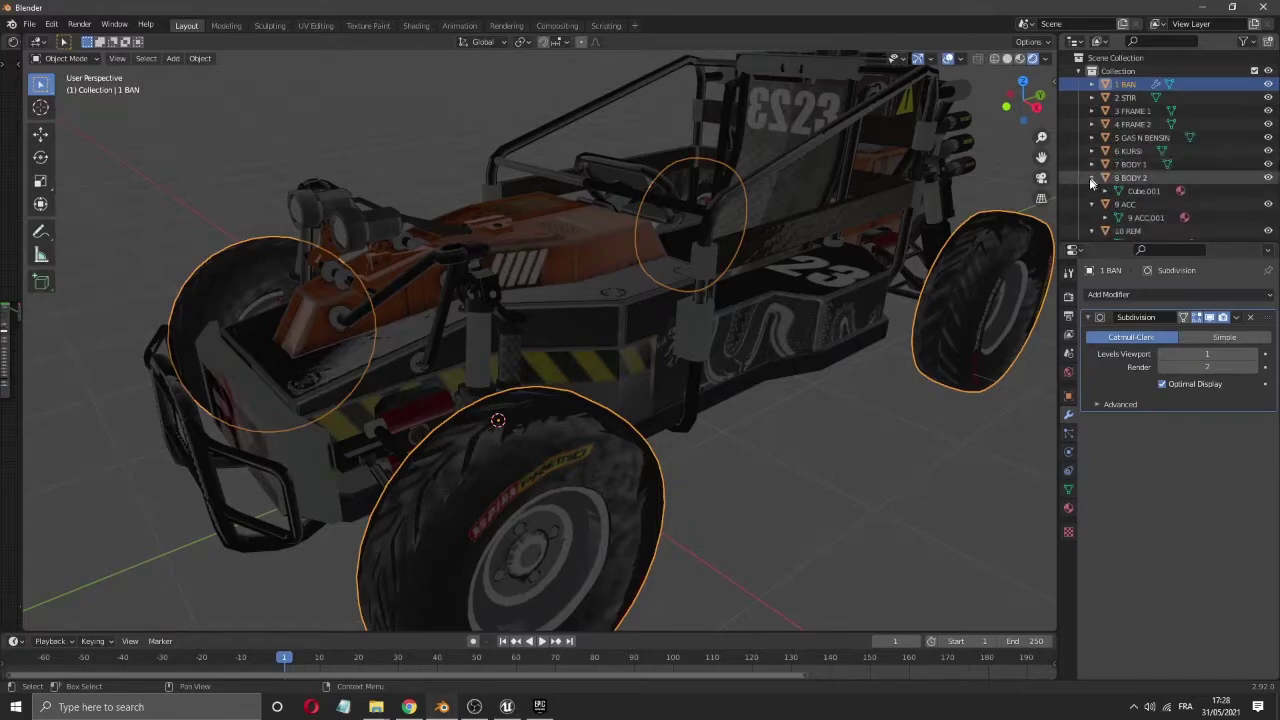
{"action": "left_click", "coordinate": [1091, 177]}
{"action": "left_click", "coordinate": [1091, 190]}
{"action": "left_click", "coordinate": [1091, 205]}
- Identify the buggy's separate objects by selecting the brakes, body parts, seat and frame one at a time in the viewport
{"action": "left_click", "coordinate": [528, 482]}
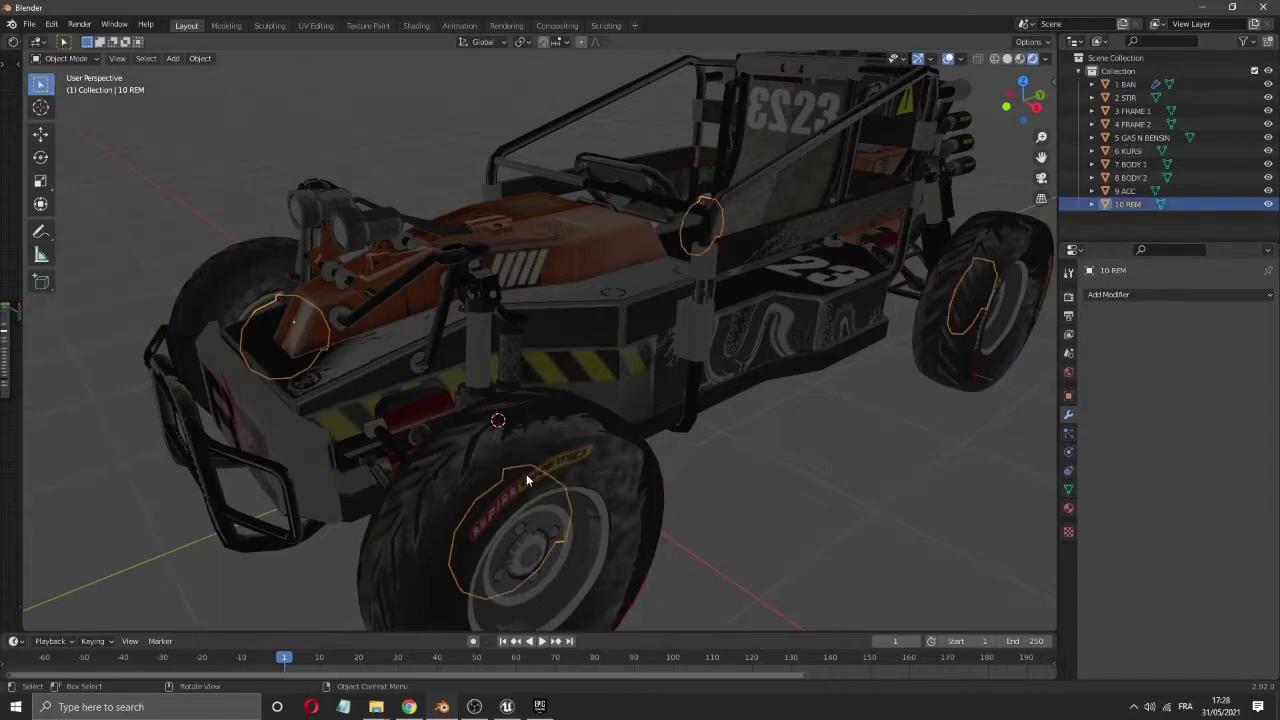
{"action": "left_click", "coordinate": [545, 480]}
{"action": "left_click", "coordinate": [527, 532]}
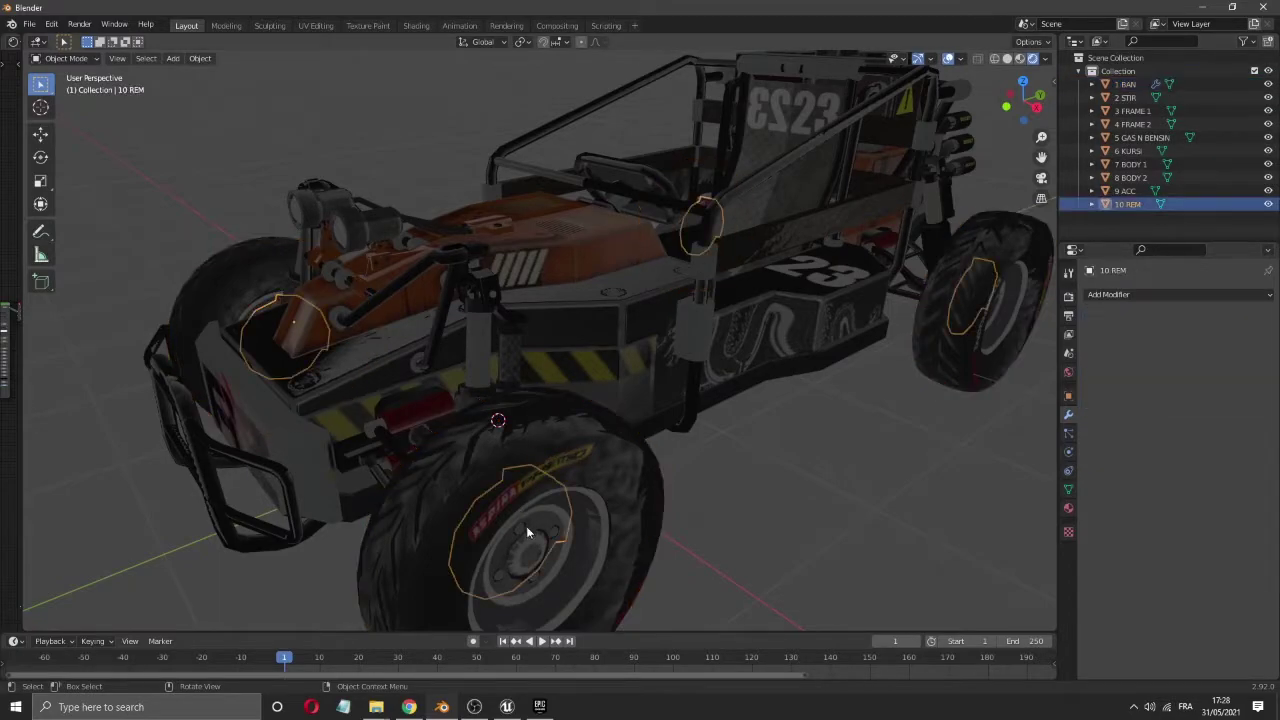
{"action": "left_click", "coordinate": [566, 389]}
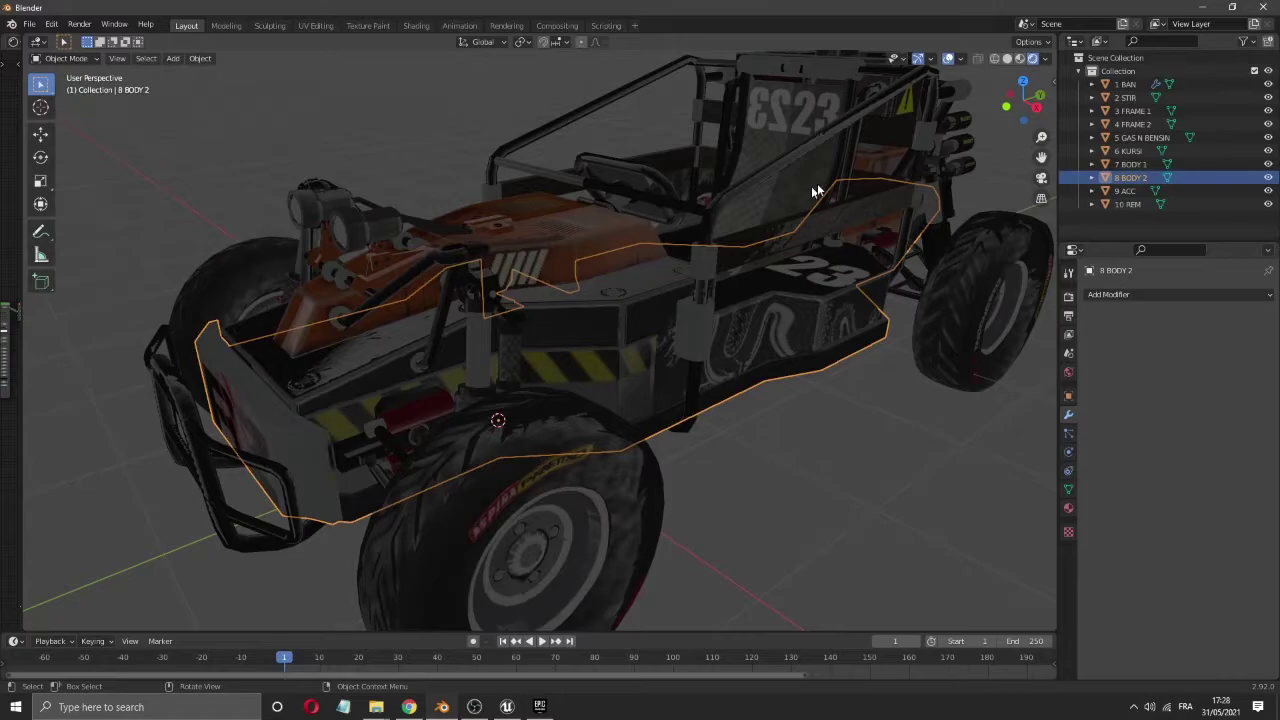
{"action": "mouse_move", "coordinate": [1008, 108]}
{"action": "left_mouse_down"}
{"action": "mouse_move", "coordinate": [1010, 80]}
{"action": "mouse_move", "coordinate": [1000, 84]}
{"action": "mouse_move", "coordinate": [1030, 100]}
{"action": "mouse_move", "coordinate": [990, 90]}
{"action": "left_mouse_up"}
{"action": "left_click", "coordinate": [593, 342]}
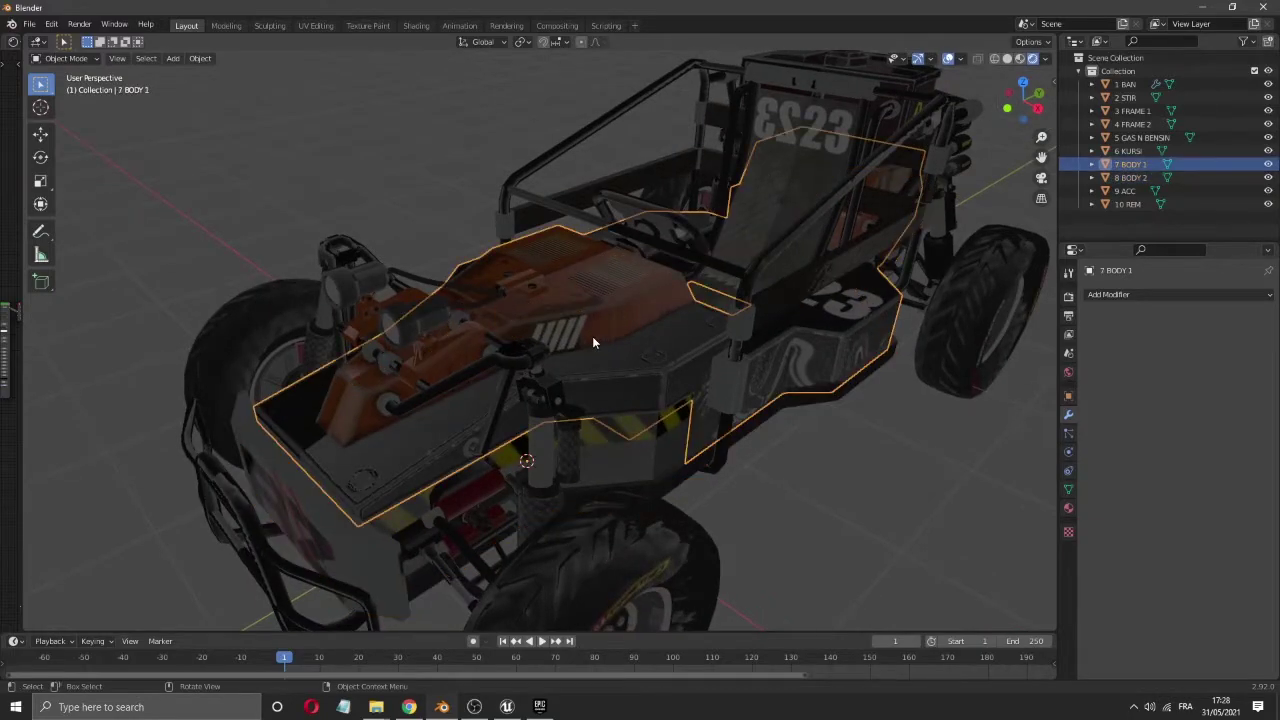
{"action": "left_click", "coordinate": [816, 124]}
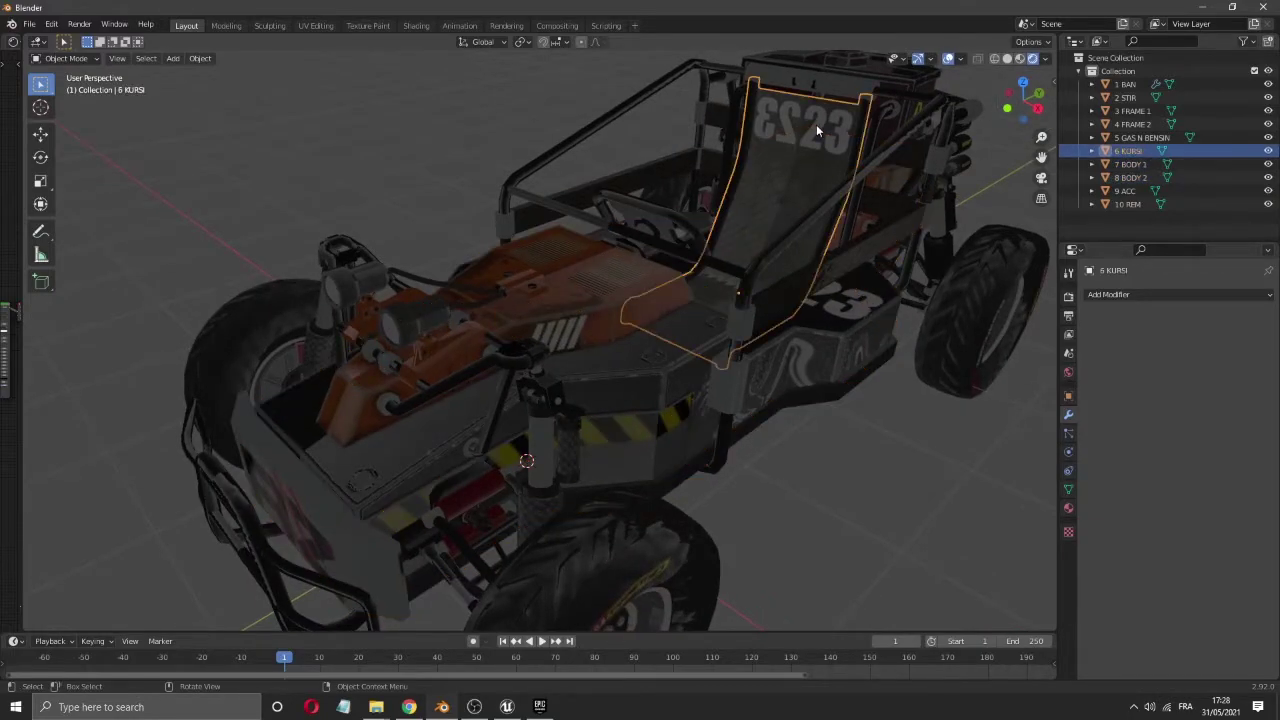
{"action": "left_click", "coordinate": [692, 136]}
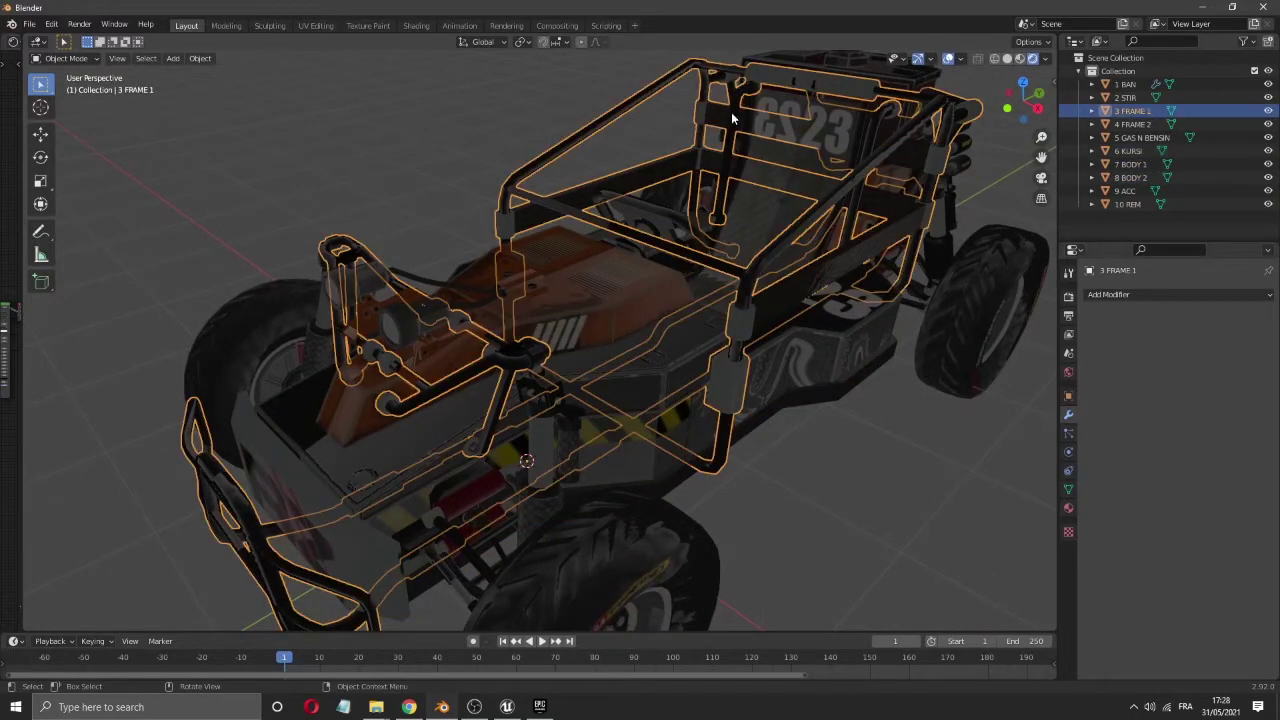
{"action": "left_click", "coordinate": [616, 438]}
{"action": "left_click", "coordinate": [458, 336]}
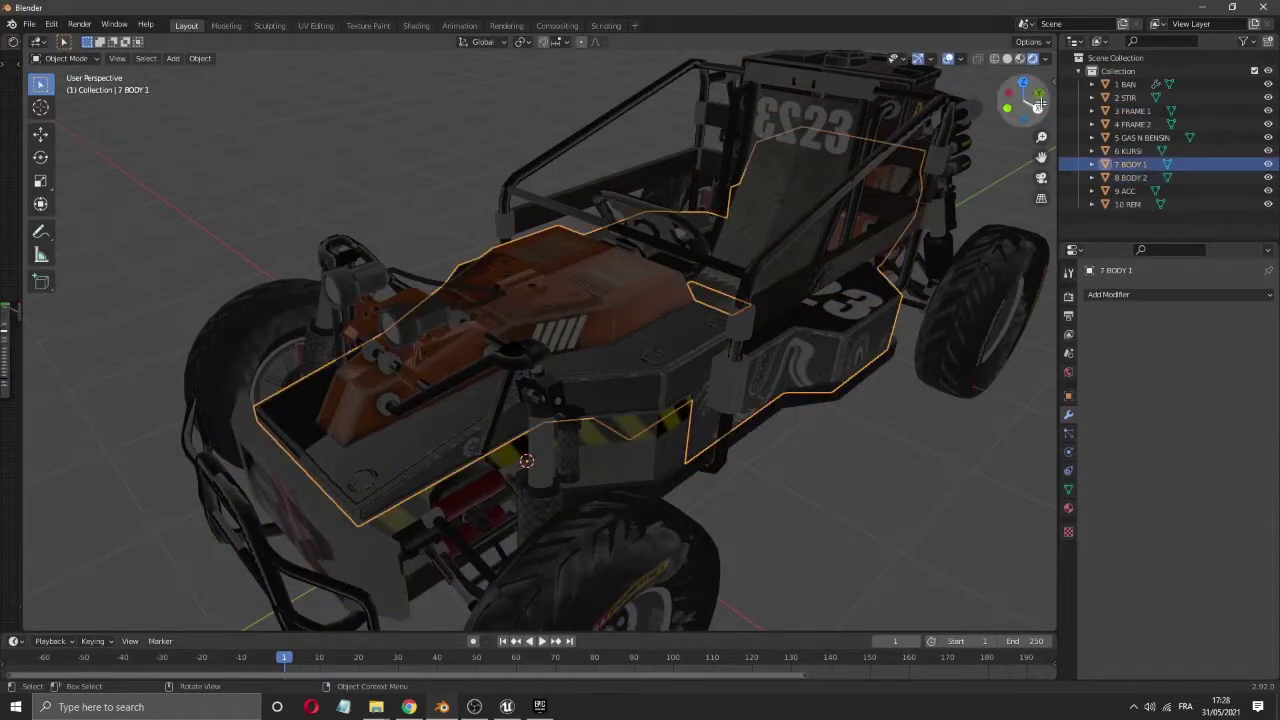
- Join the front lights object 9 ACC into 3 FRAME 1 as one mesh
{"action": "left_click_drag", "start_coordinate": [1022, 100], "coordinate": [986, 118]}
{"action": "left_click", "coordinate": [602, 242]}
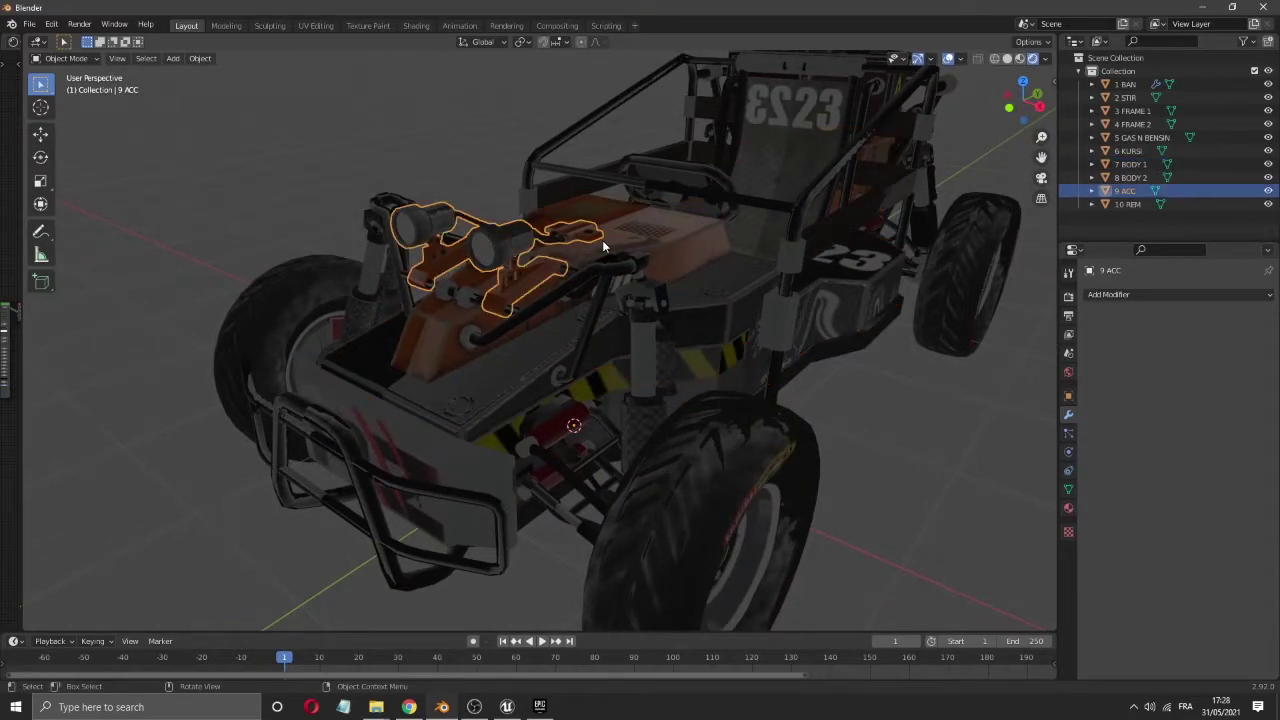
{"action": "left_click", "coordinate": [607, 281], "text": "shift"}
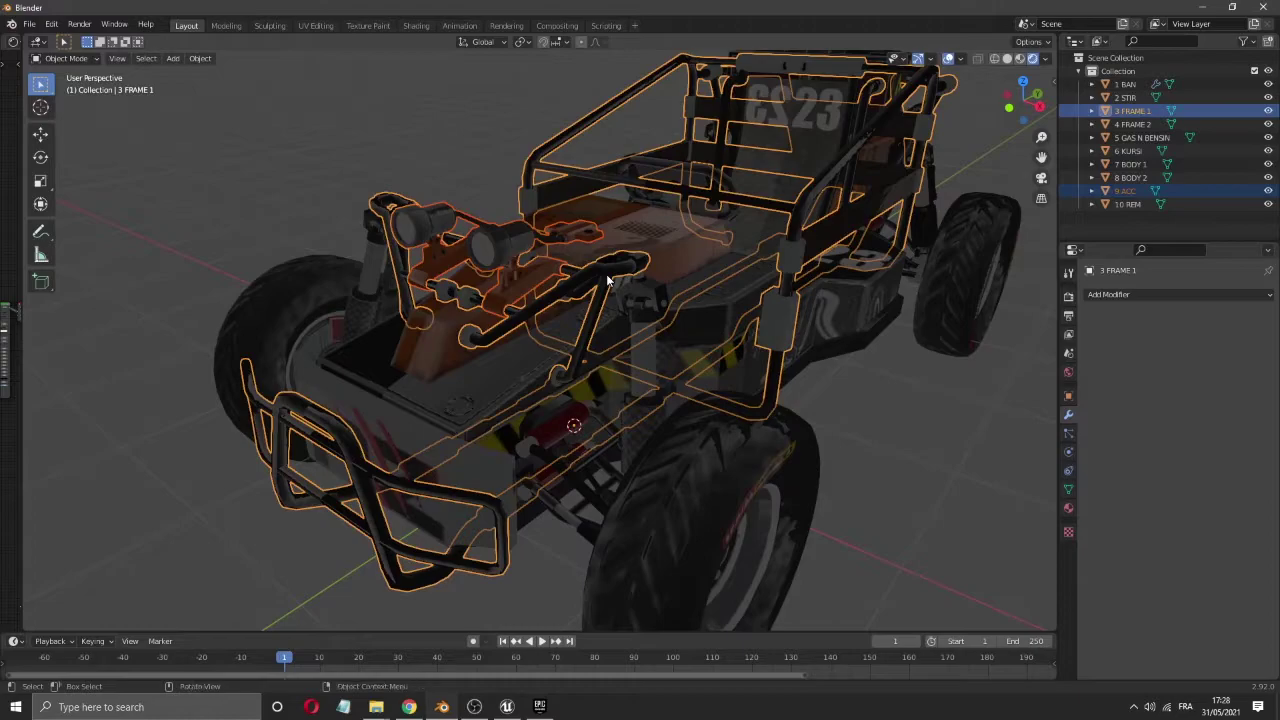
{"action": "key", "text": "ctrl+j"}
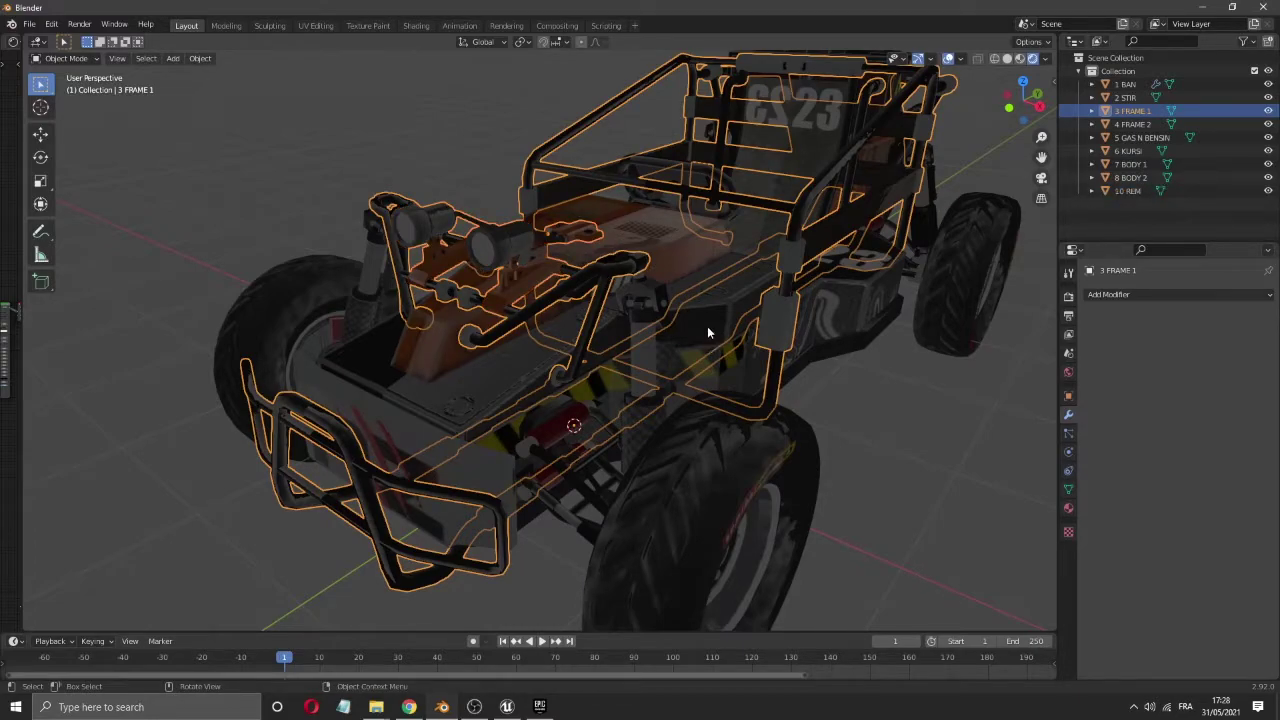
{"action": "right_click", "coordinate": [663, 279]}
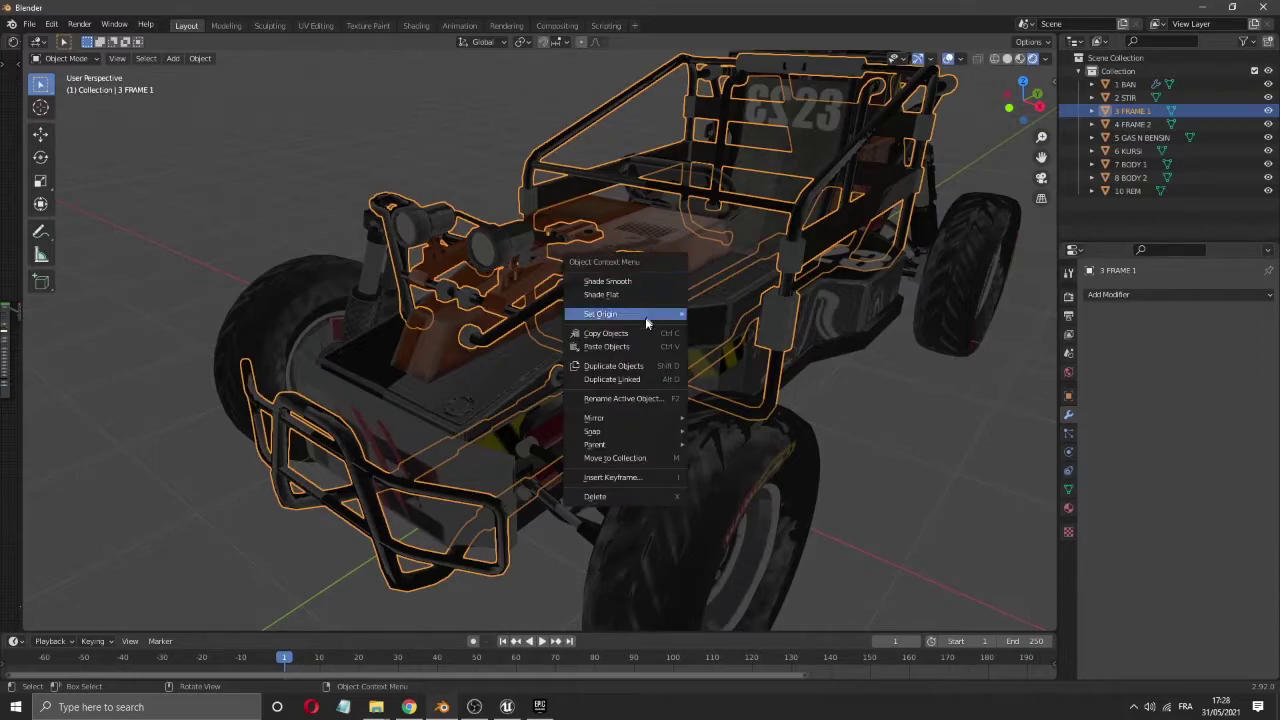
{"action": "left_click", "coordinate": [623, 235]}
{"action": "right_click", "coordinate": [623, 235]}
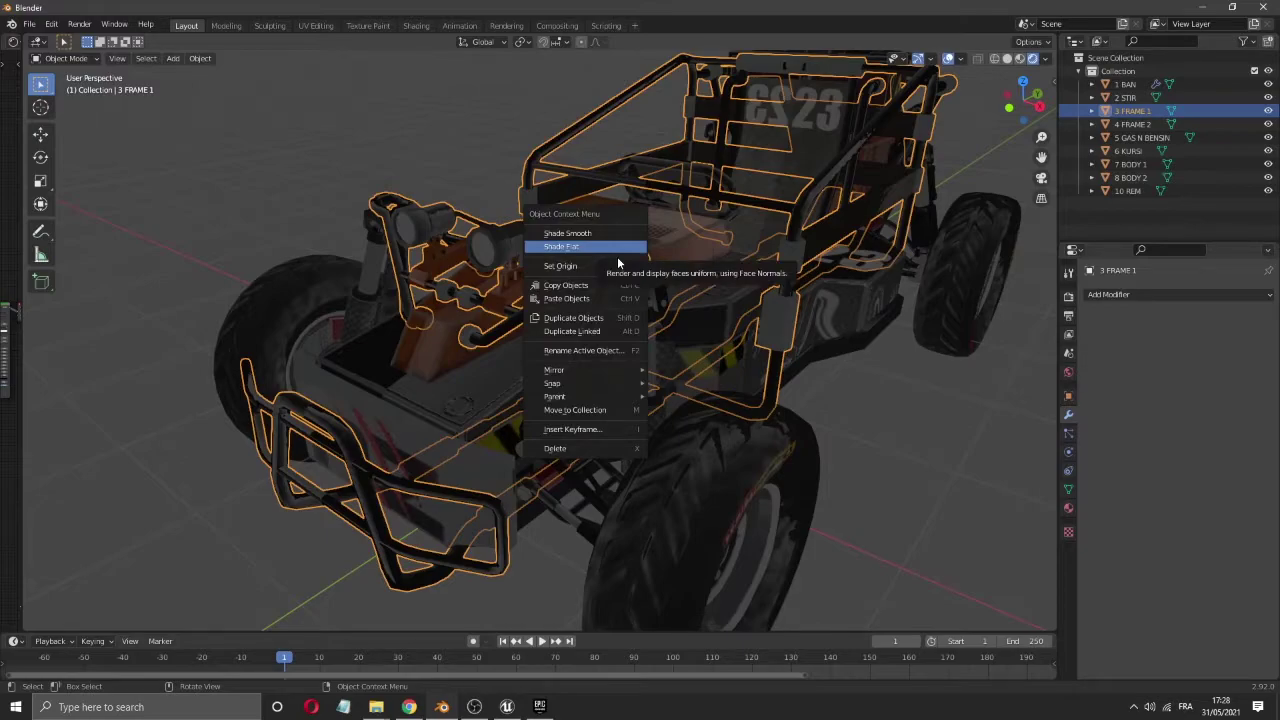
- Join the suspension object 4 FRAME 2 into 3 FRAME 1 as one mesh
{"action": "left_click", "coordinate": [751, 270]}
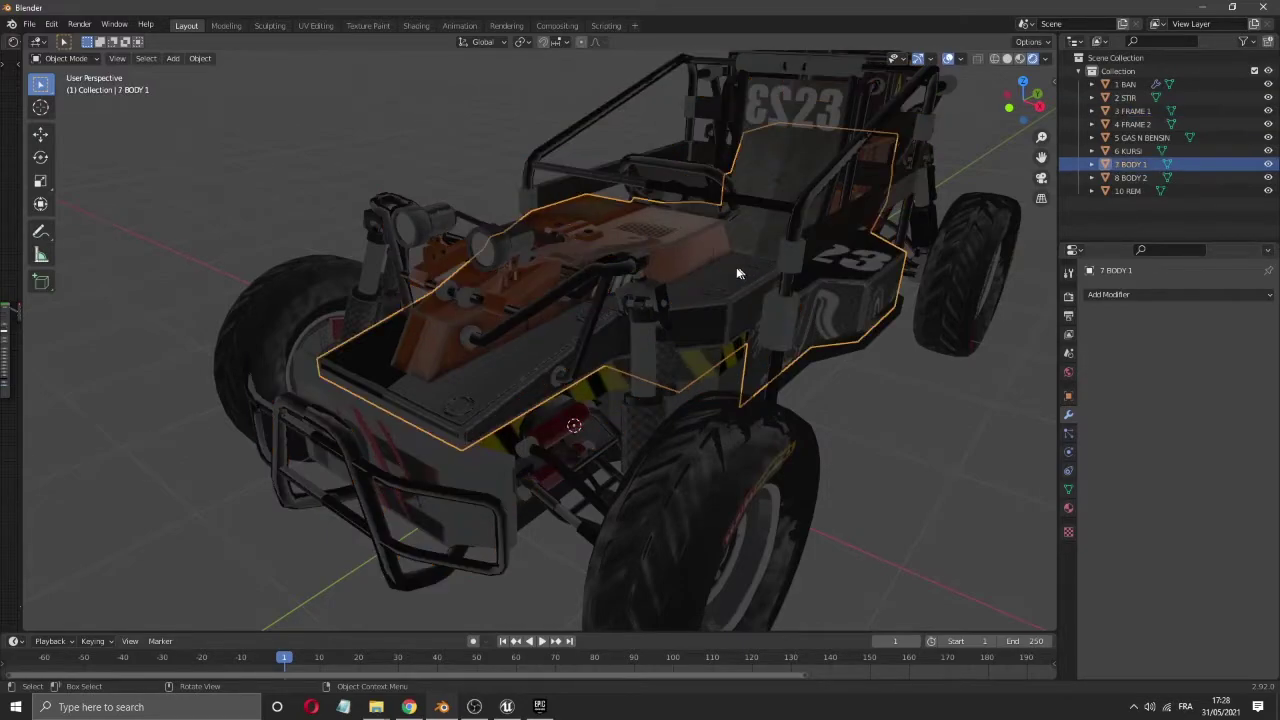
{"action": "left_click", "coordinate": [660, 280]}
{"action": "left_click", "coordinate": [659, 331]}
{"action": "left_click", "coordinate": [661, 337]}
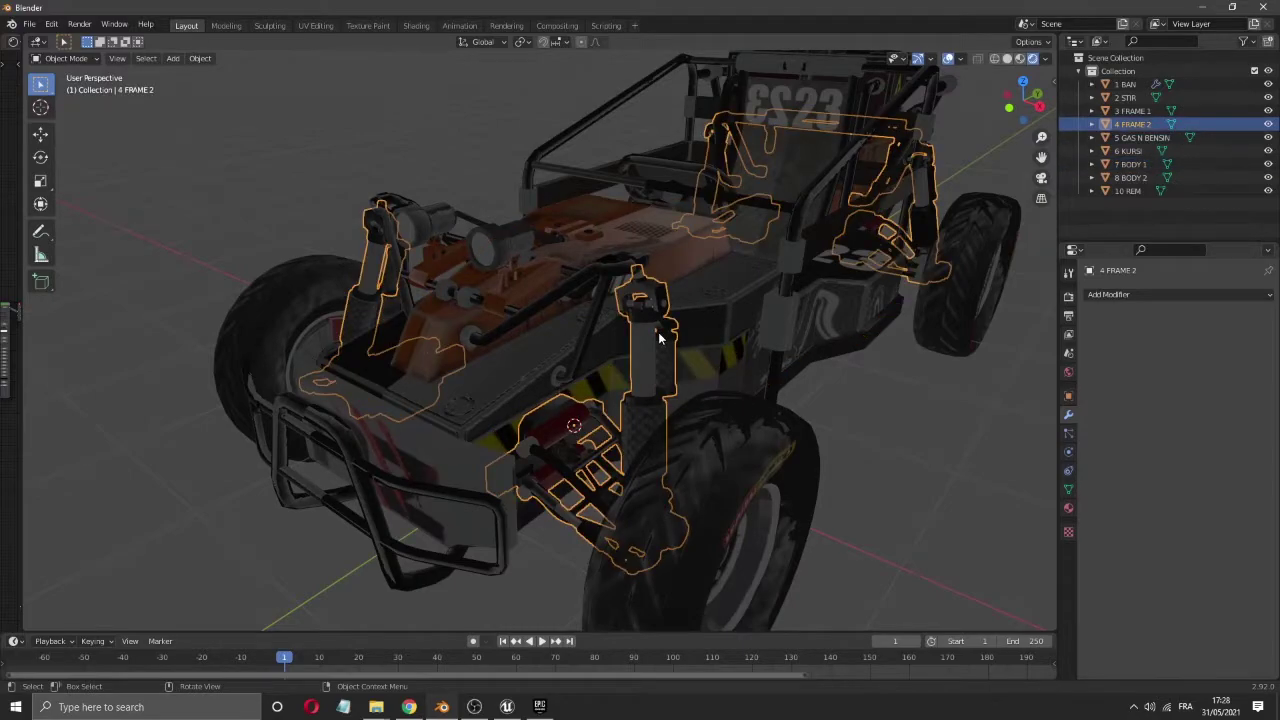
{"action": "left_click", "coordinate": [568, 291], "text": "shift"}
{"action": "right_click", "coordinate": [568, 291]}
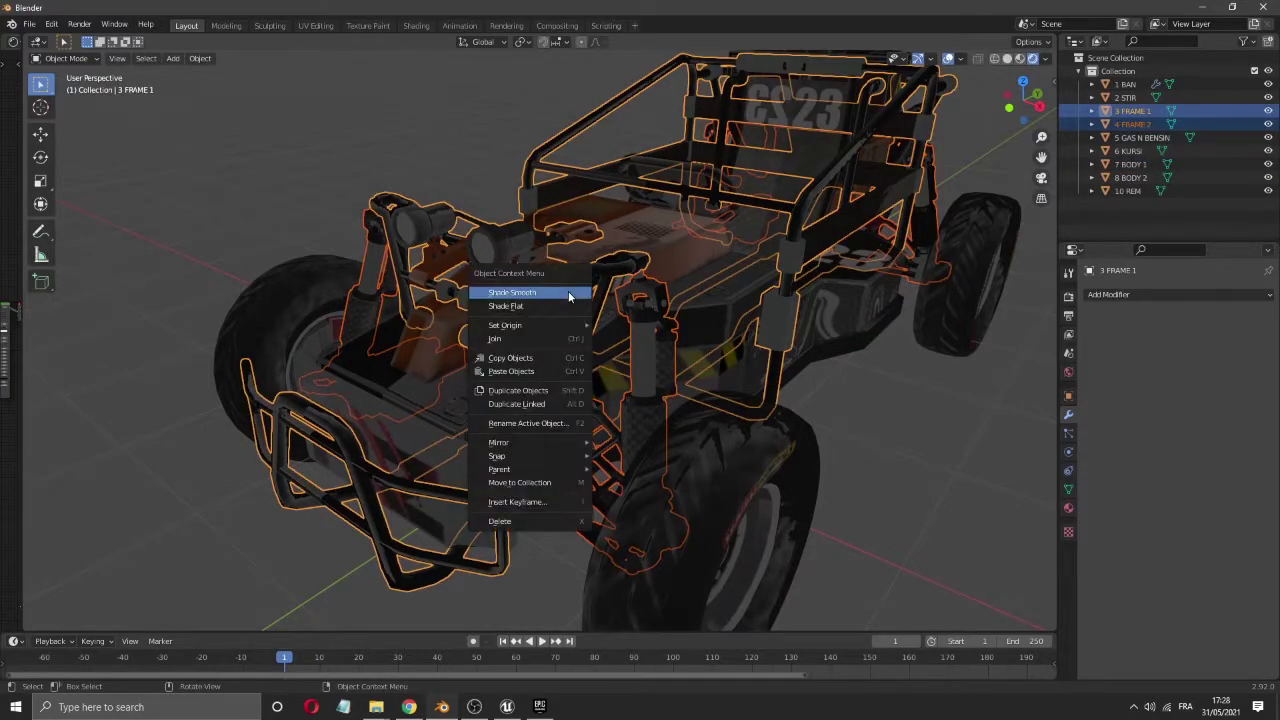
{"action": "left_click", "coordinate": [545, 339]}
- Join the upper body panels object 7 BODY 1 into 3 FRAME 1
{"action": "left_click", "coordinate": [841, 325]}
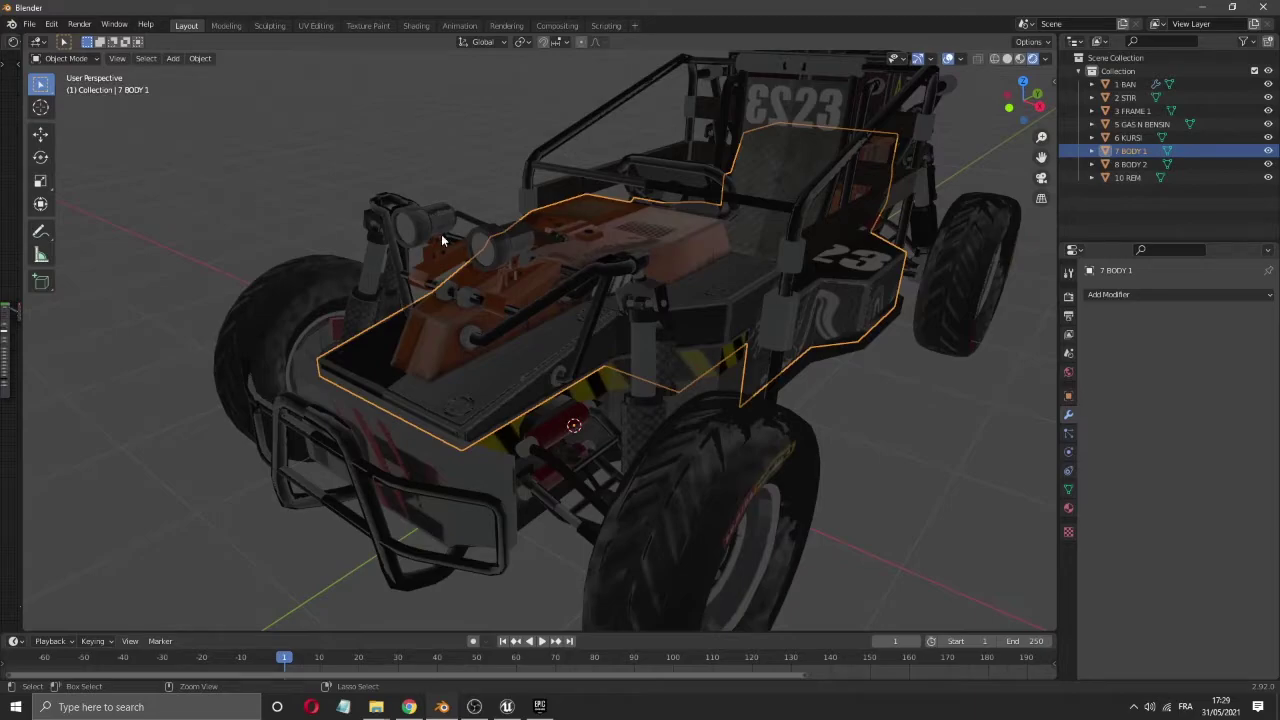
{"action": "left_click", "coordinate": [626, 419], "text": "shift"}
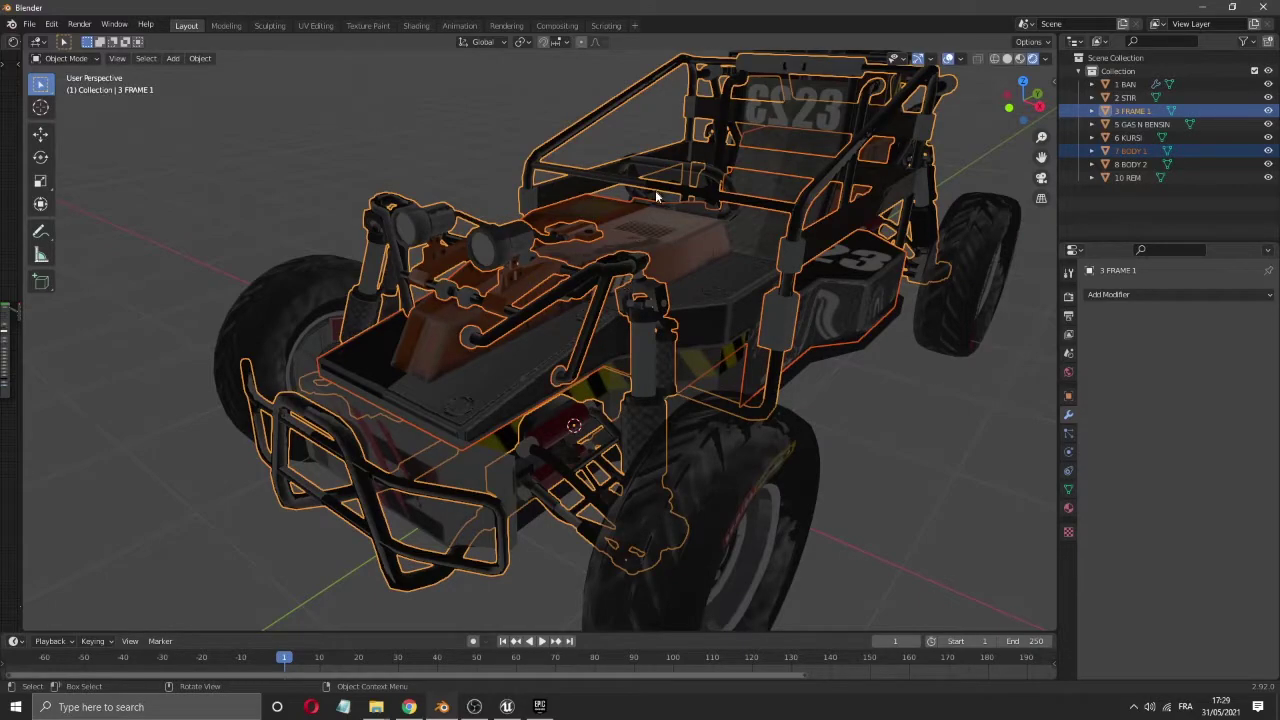
{"action": "left_click", "coordinate": [735, 333]}
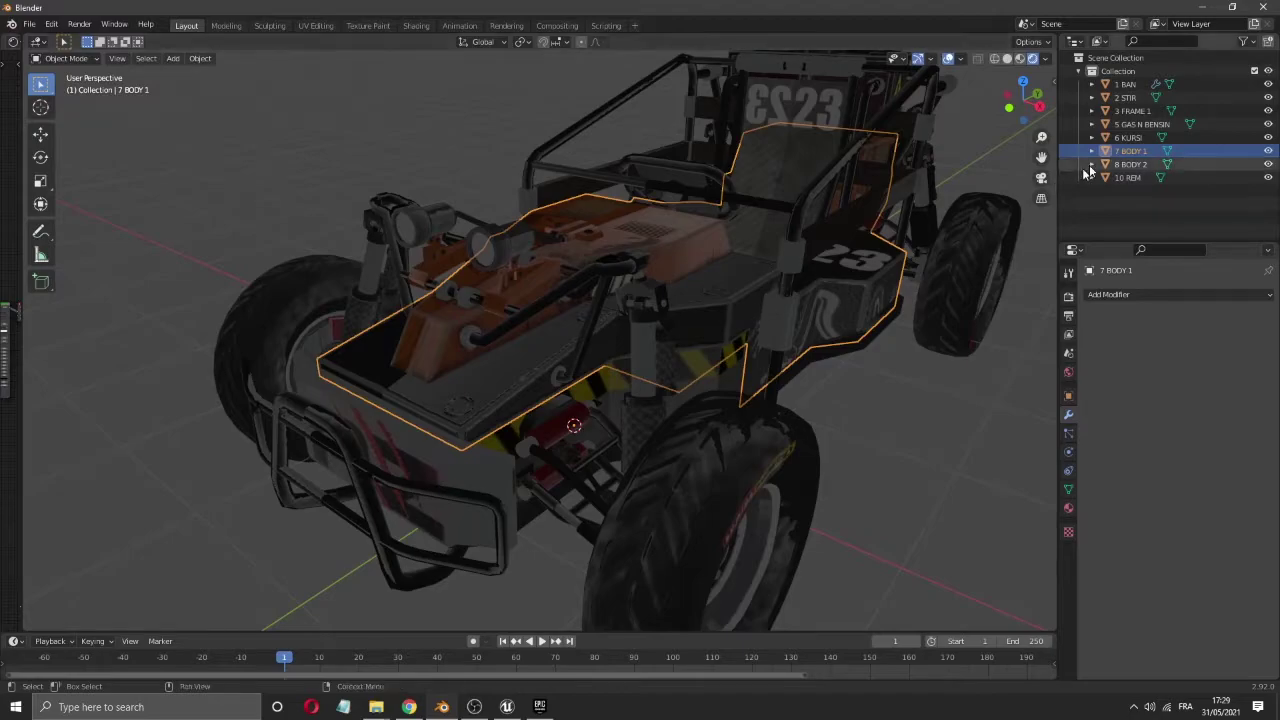
{"action": "left_click", "coordinate": [612, 178], "text": "shift"}
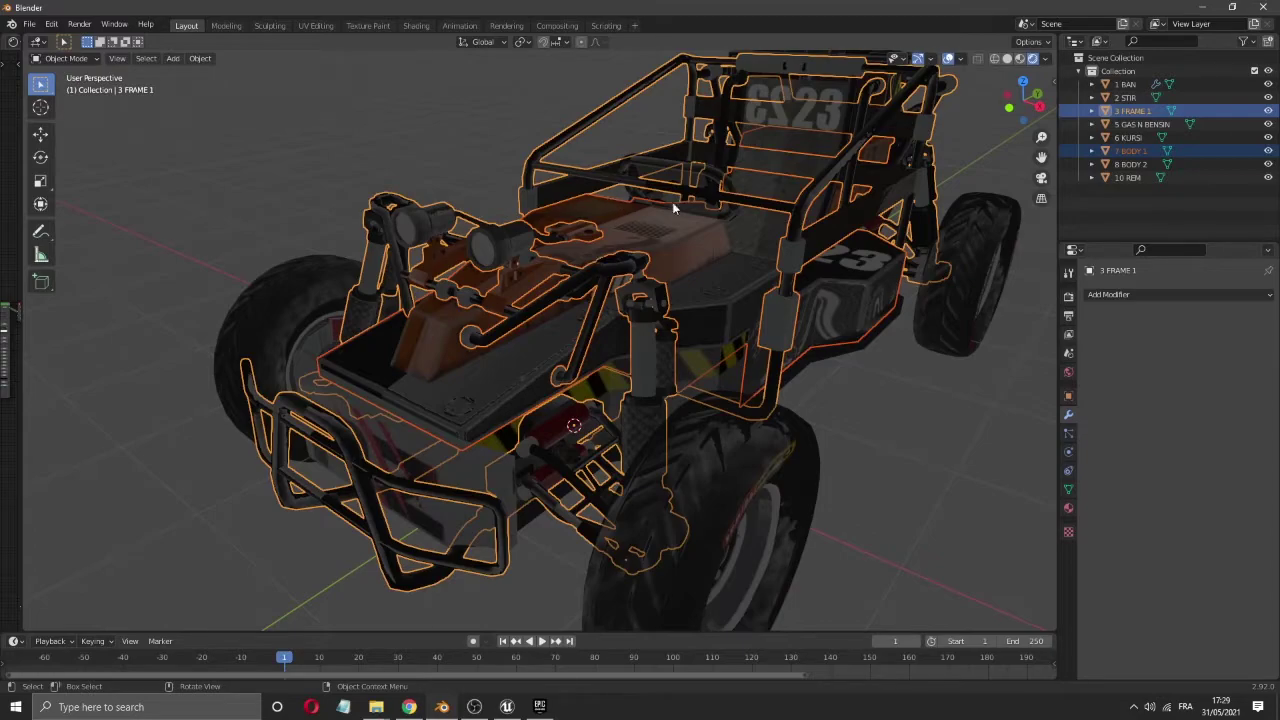
{"action": "right_click", "coordinate": [479, 367]}
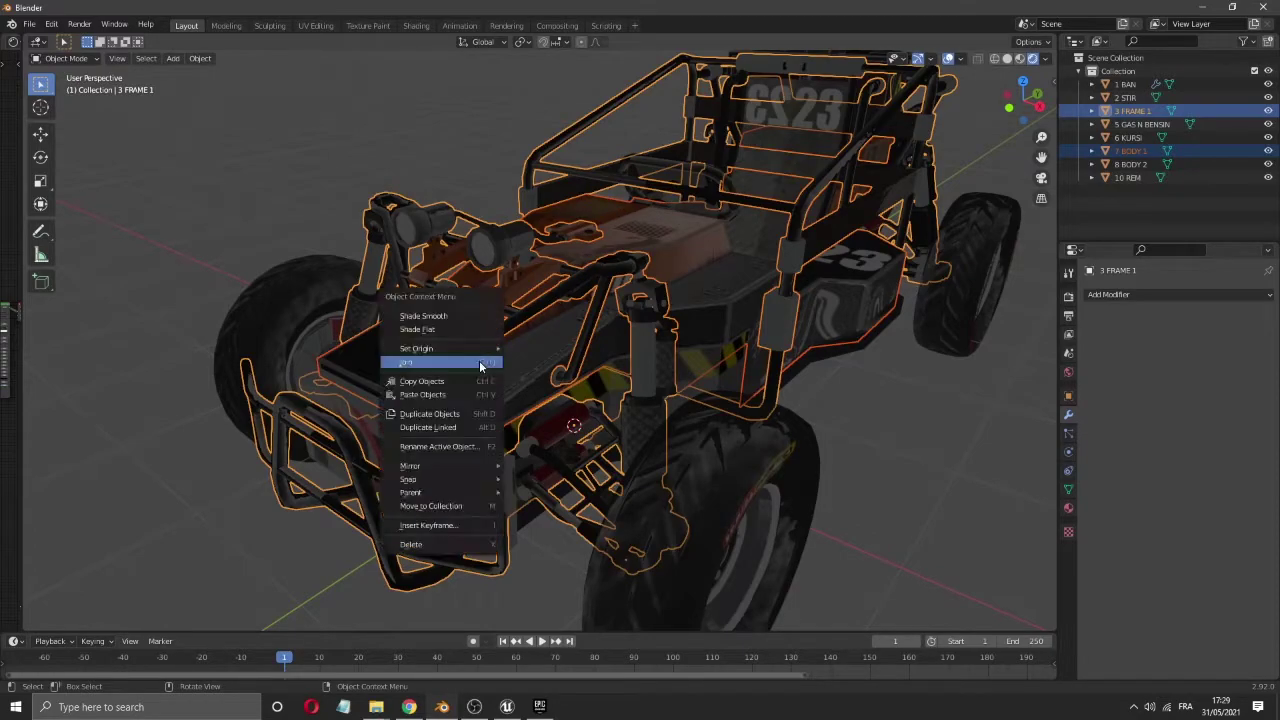
{"action": "left_click", "coordinate": [481, 365]}
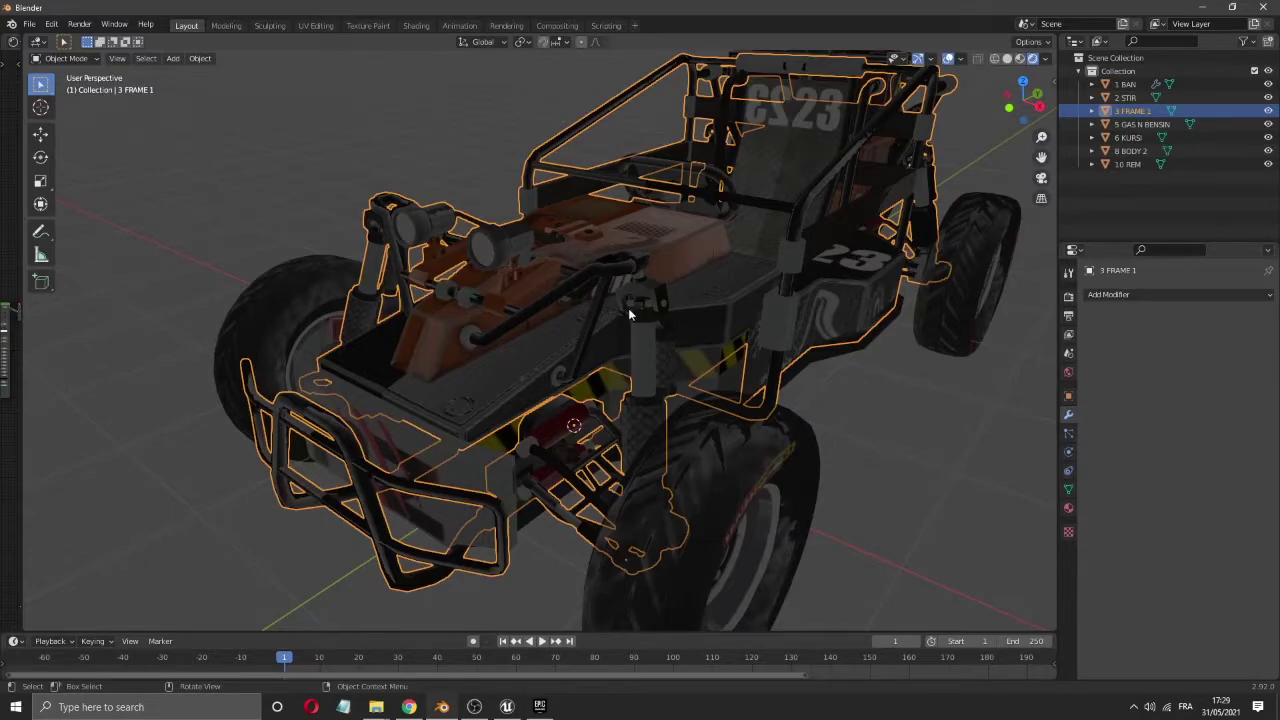
- Join the lower body object 8 BODY 2 into 3 FRAME 1
{"action": "left_click", "coordinate": [829, 351]}
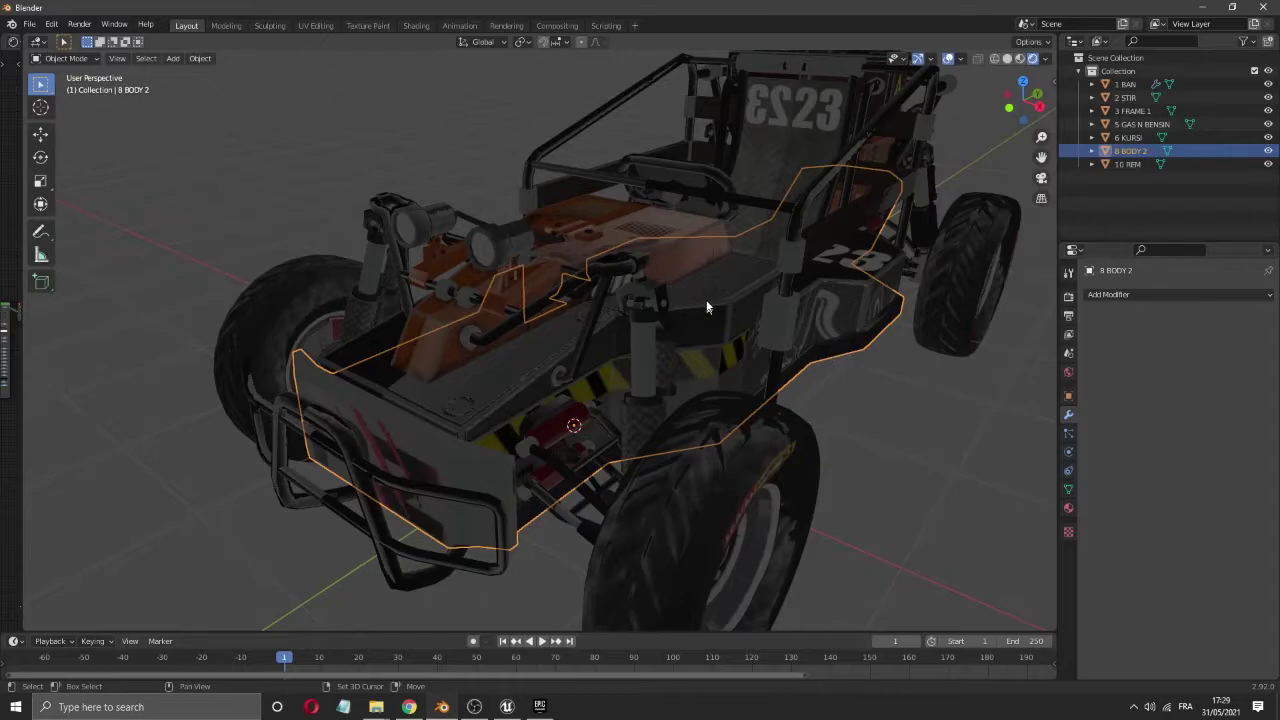
{"action": "left_click", "coordinate": [637, 231], "text": "shift"}
{"action": "right_click", "coordinate": [637, 236]}
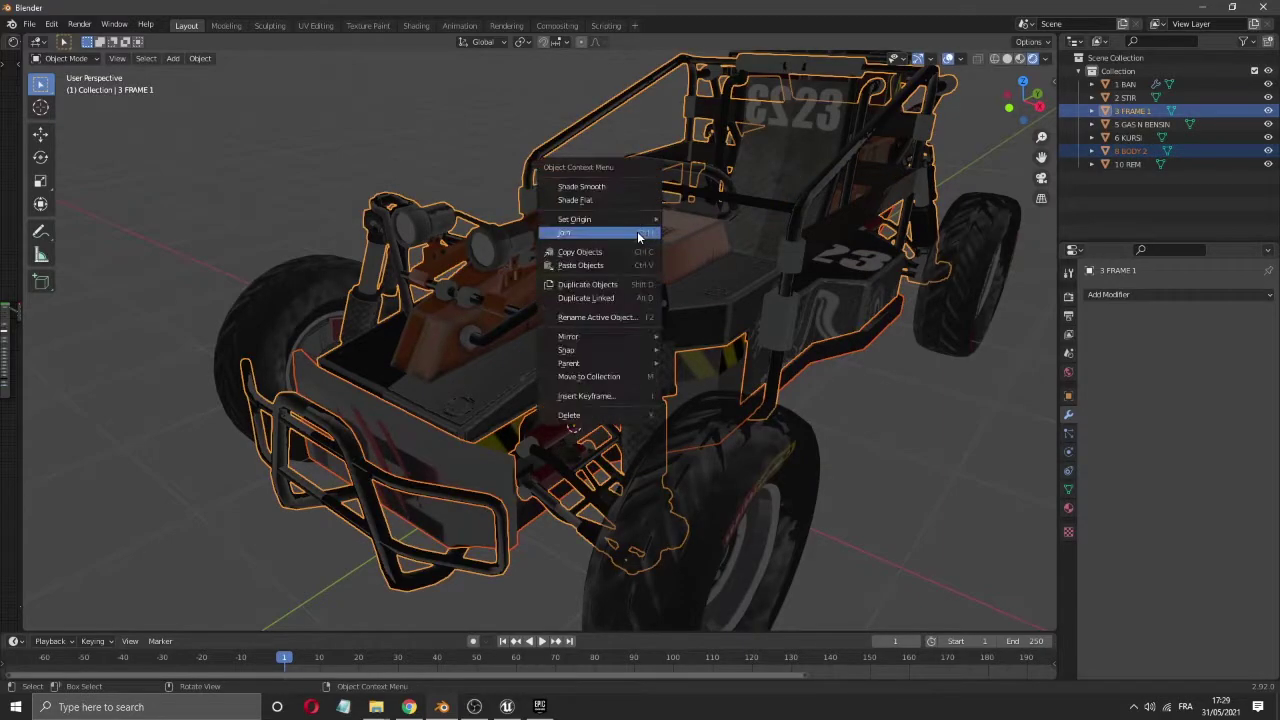
{"action": "left_click", "coordinate": [638, 233]}
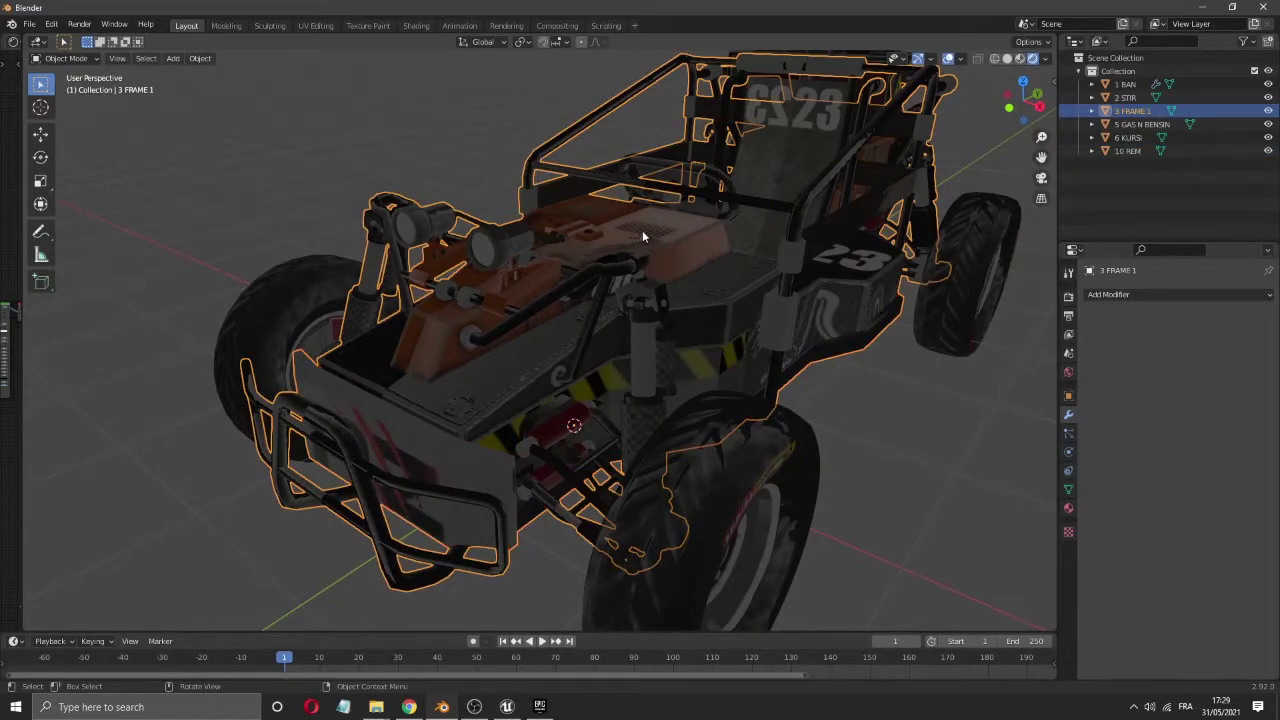
- Check the remaining objects from 1 BAN onward and join 5 GAS N BENSIN at the buggy's rear into 3 FRAME 1
{"action": "left_click", "coordinate": [1120, 85]}
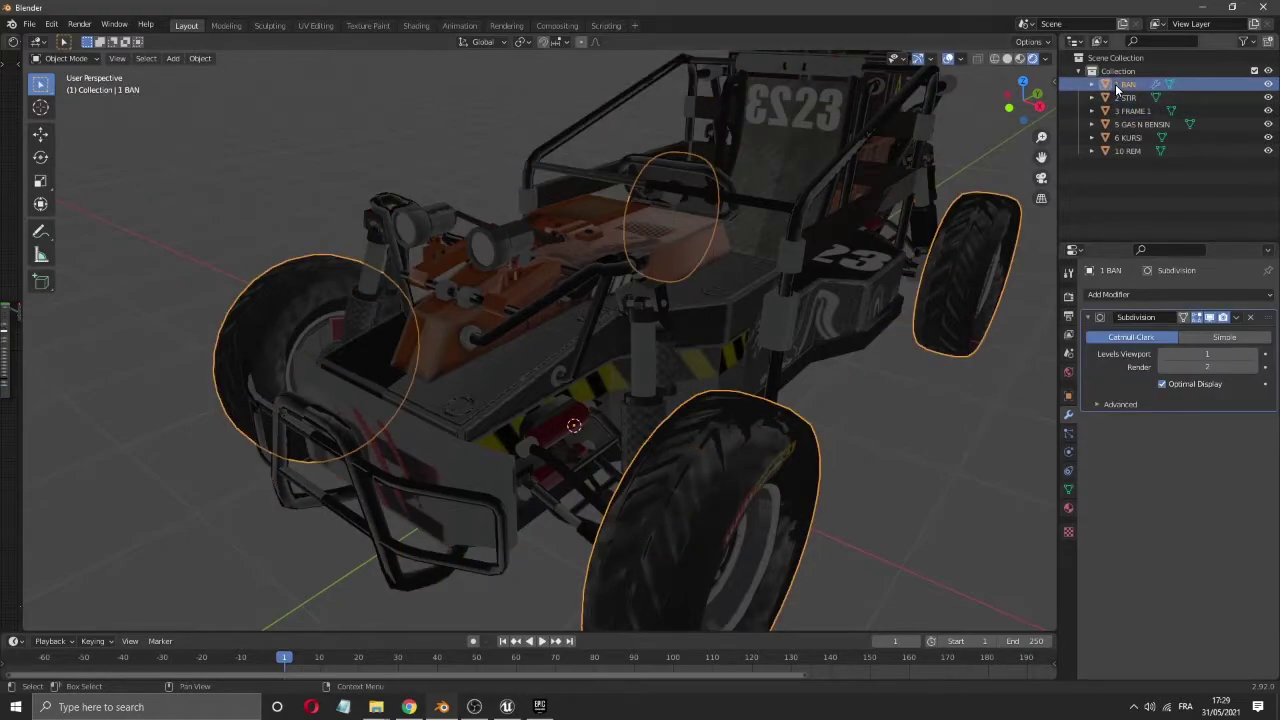
{"action": "left_click", "coordinate": [1124, 97]}
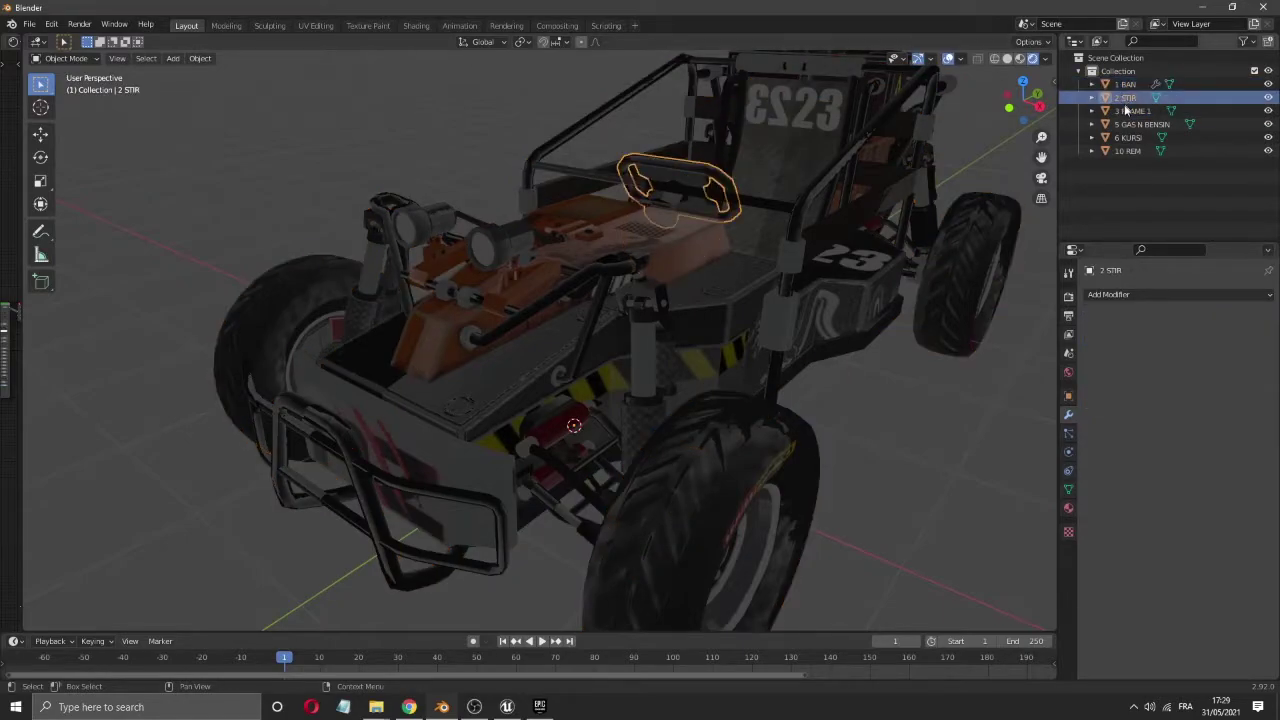
{"action": "left_click", "coordinate": [1128, 111]}
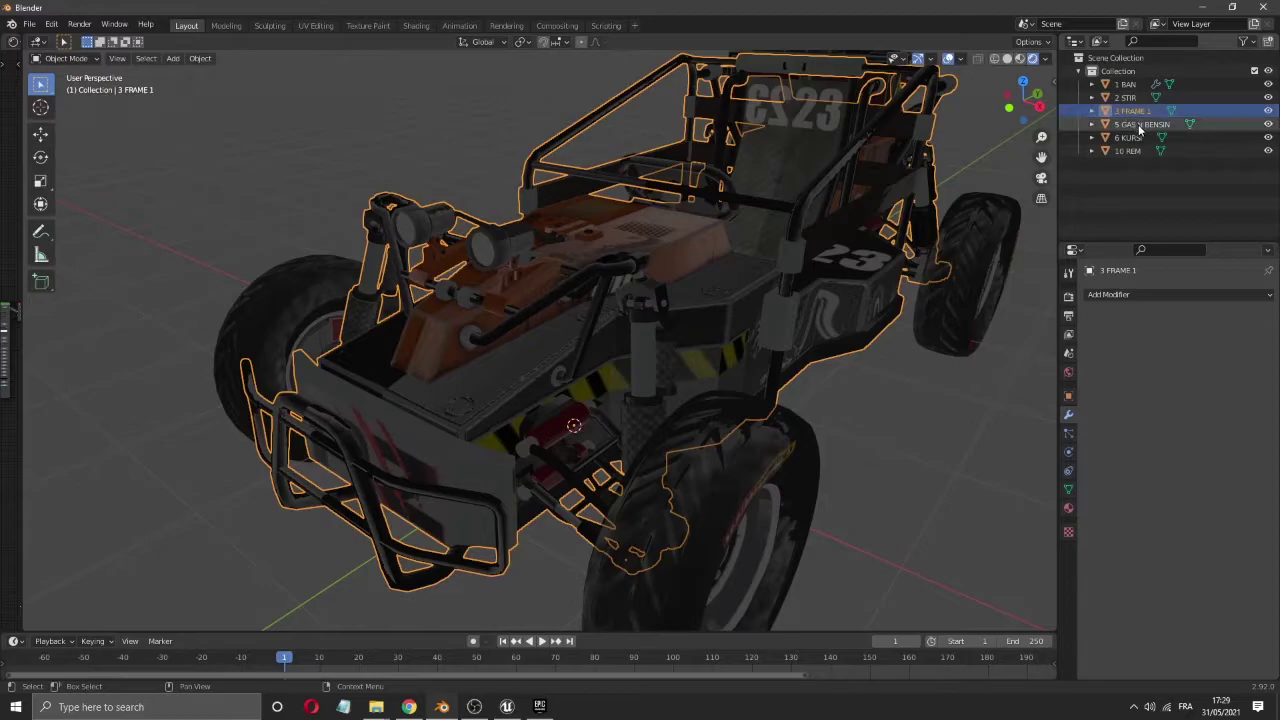
{"action": "left_click", "coordinate": [1138, 124]}
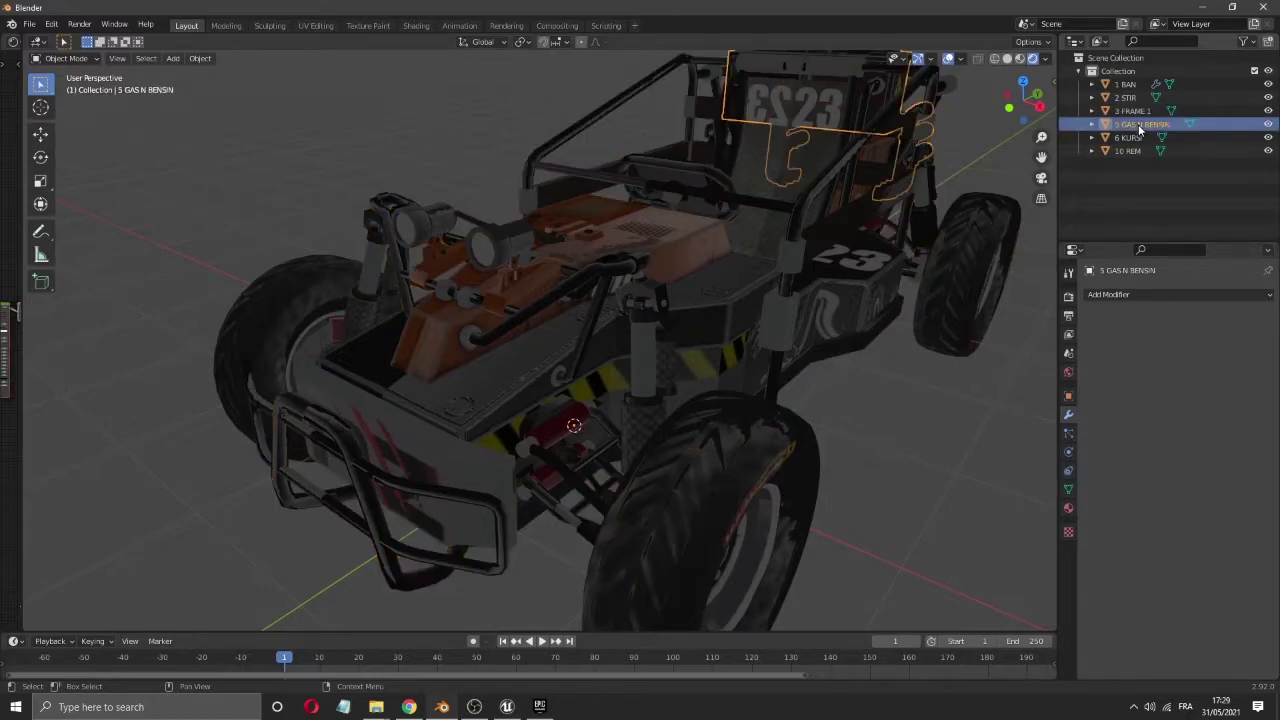
{"action": "key", "text": "Up"}
{"action": "key", "text": "Delete"}
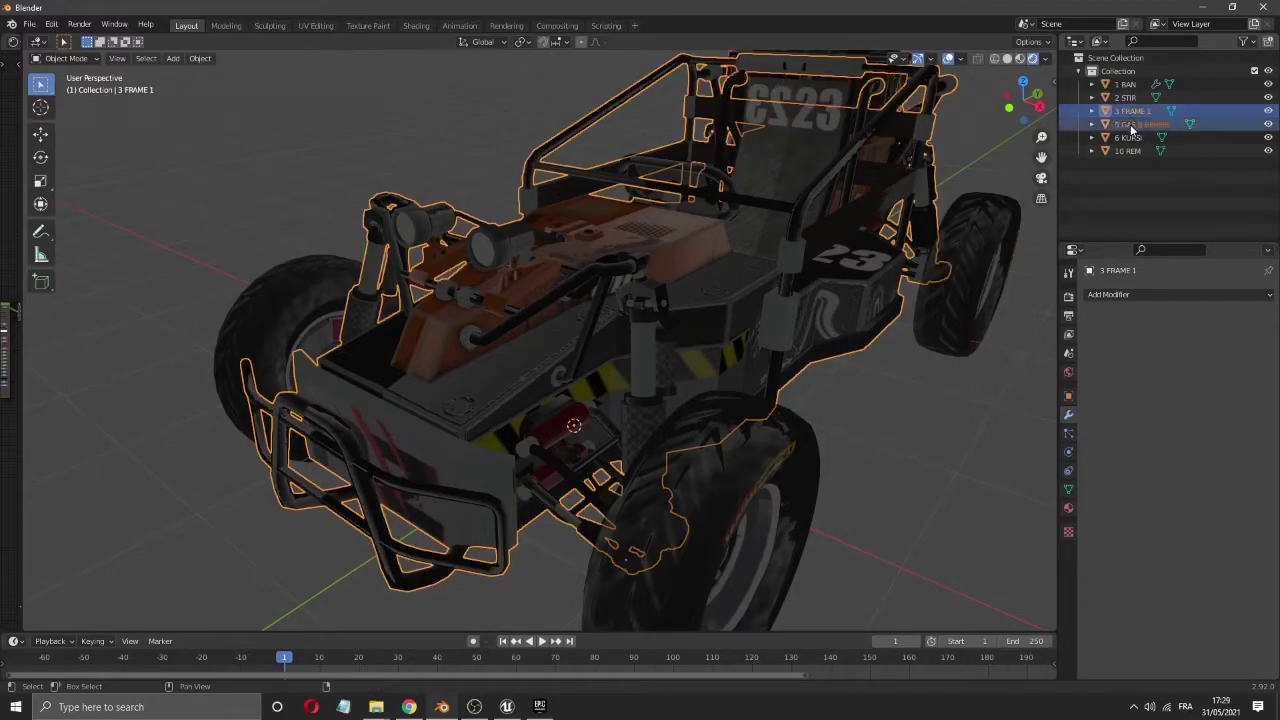
{"action": "right_click", "coordinate": [661, 300]}
{"action": "key", "text": "Escape"}
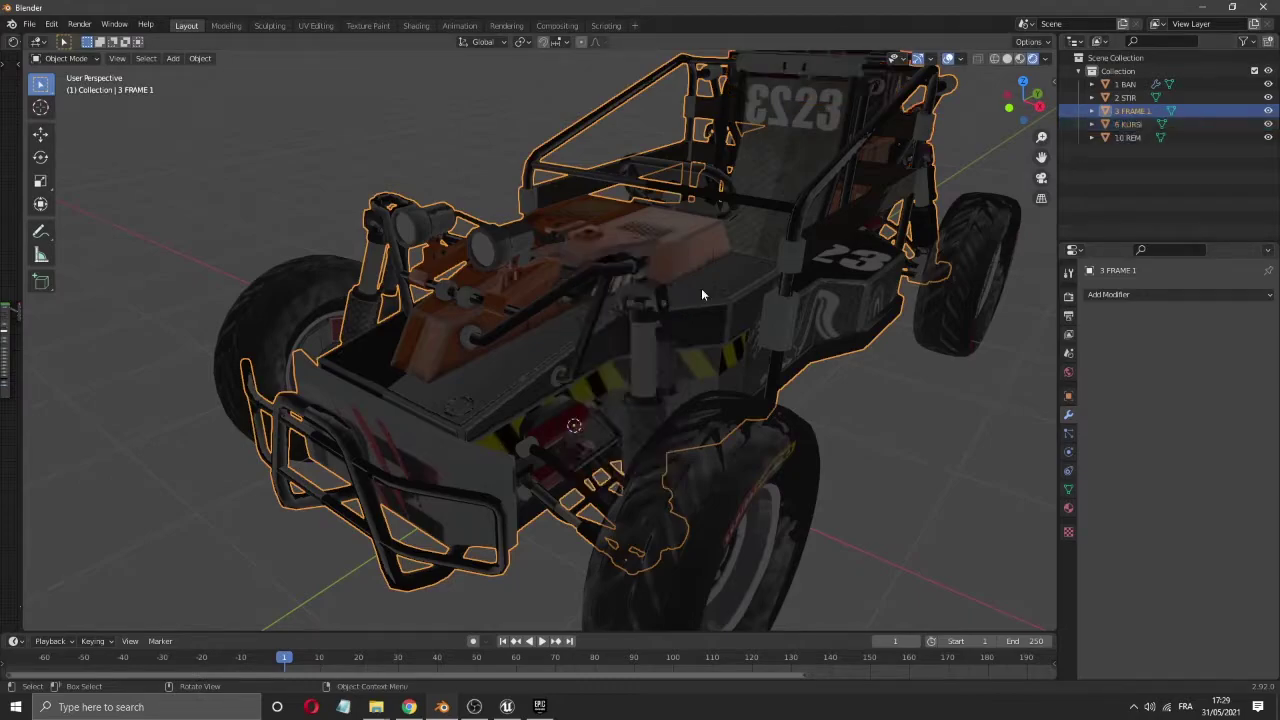
- Join 3 FRAME 1 into the seat object 6 KURSI, keeping the brakes 10 REM separate
{"action": "left_click", "coordinate": [1128, 124]}
{"action": "left_click", "coordinate": [1128, 137]}
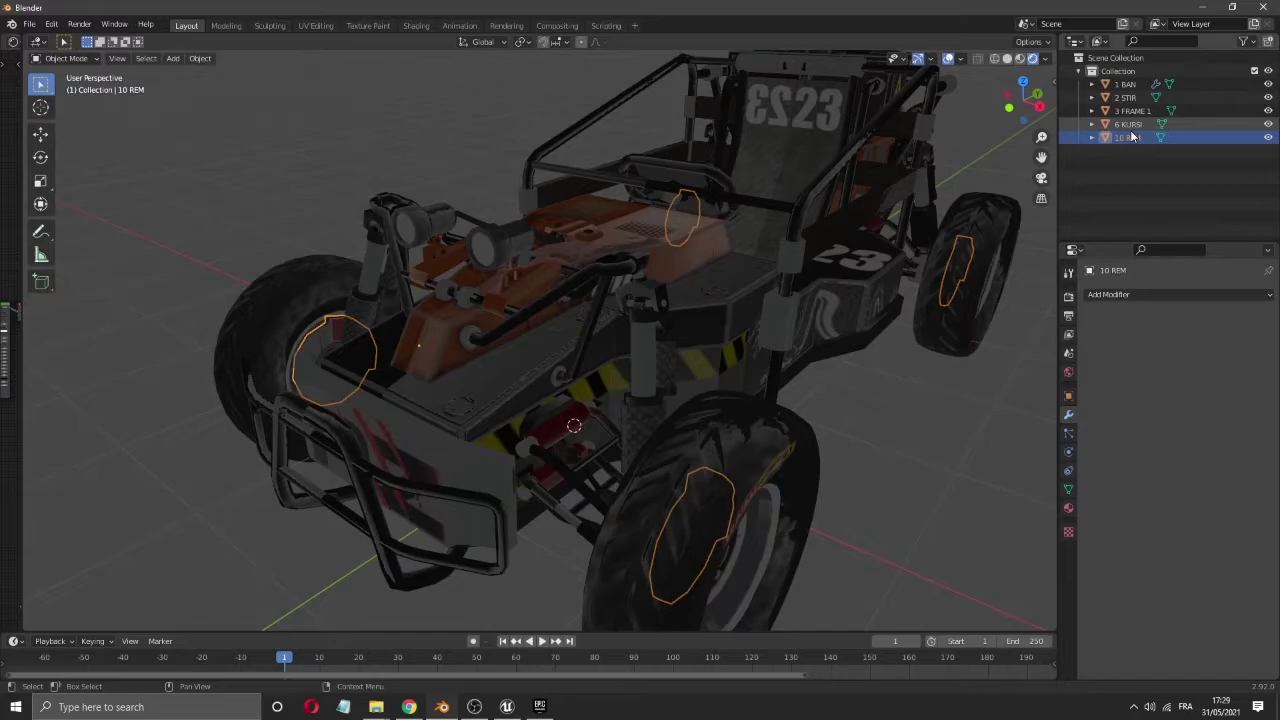
{"action": "left_click", "coordinate": [1127, 124]}
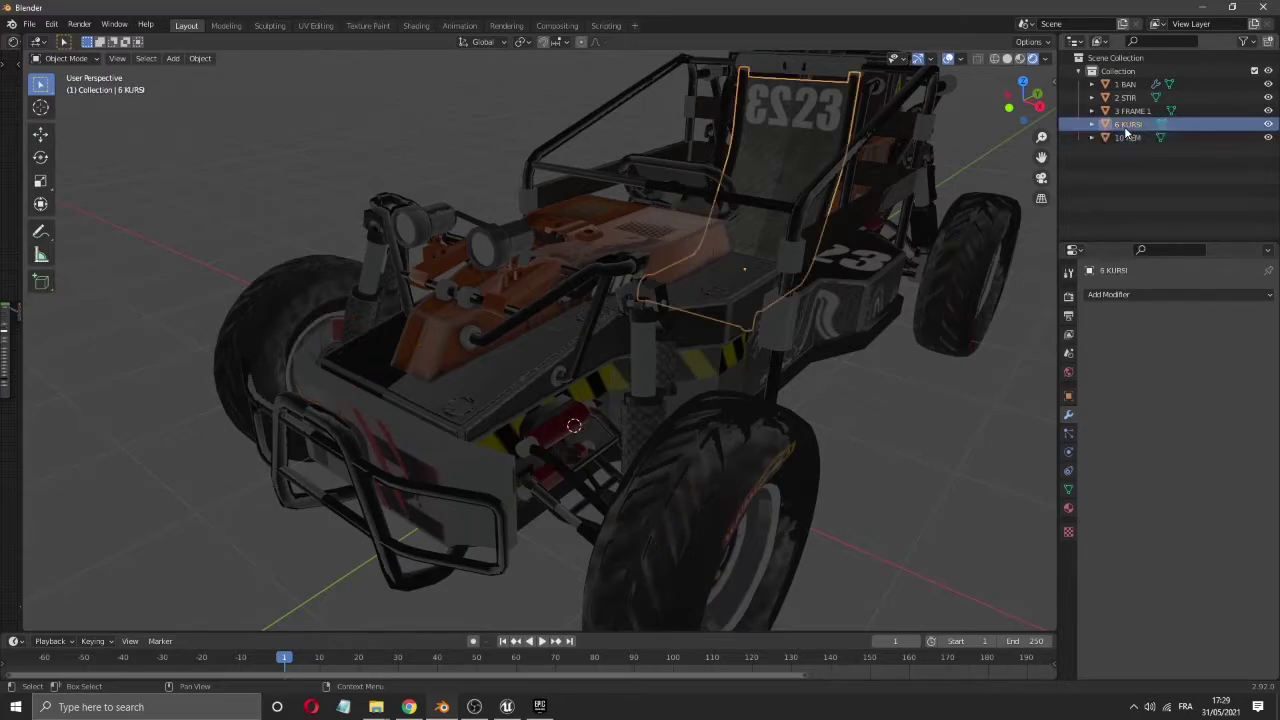
{"action": "key", "text": "a"}
{"action": "left_click", "coordinate": [1128, 124]}
{"action": "left_click", "coordinate": [1130, 110], "text": "ctrl"}
{"action": "right_click", "coordinate": [635, 265]}
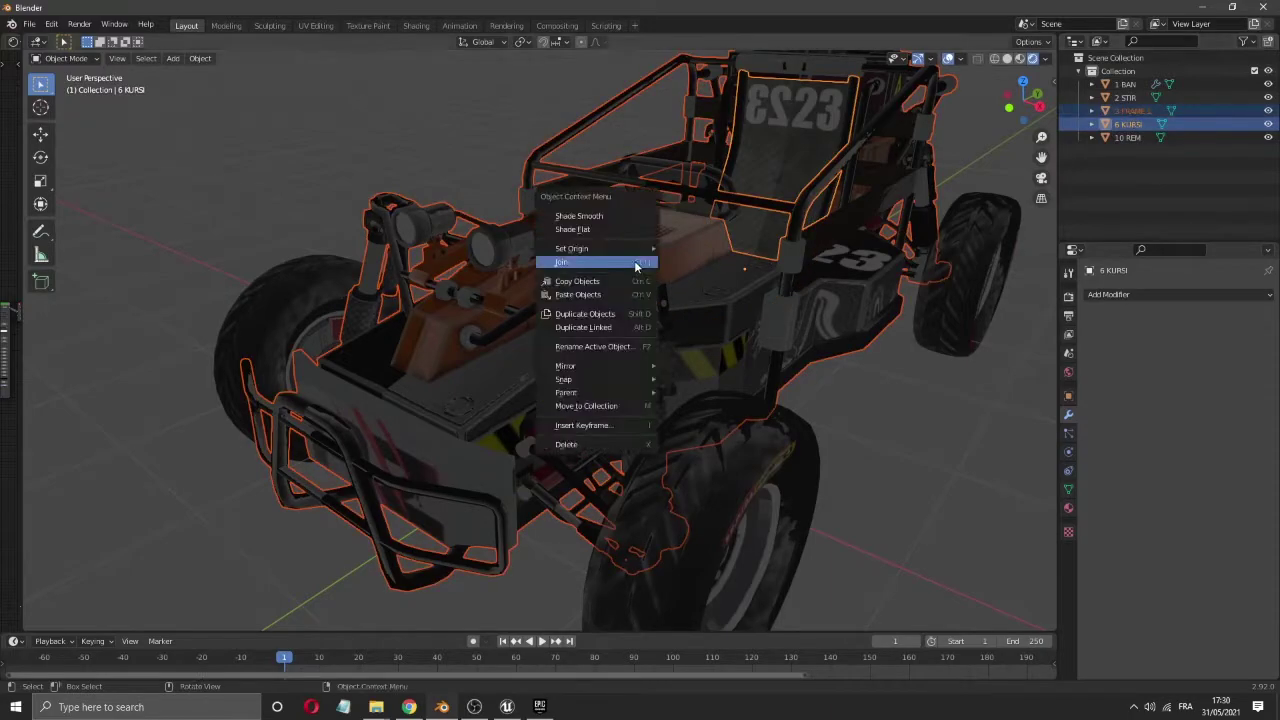
{"action": "left_click", "coordinate": [635, 262]}
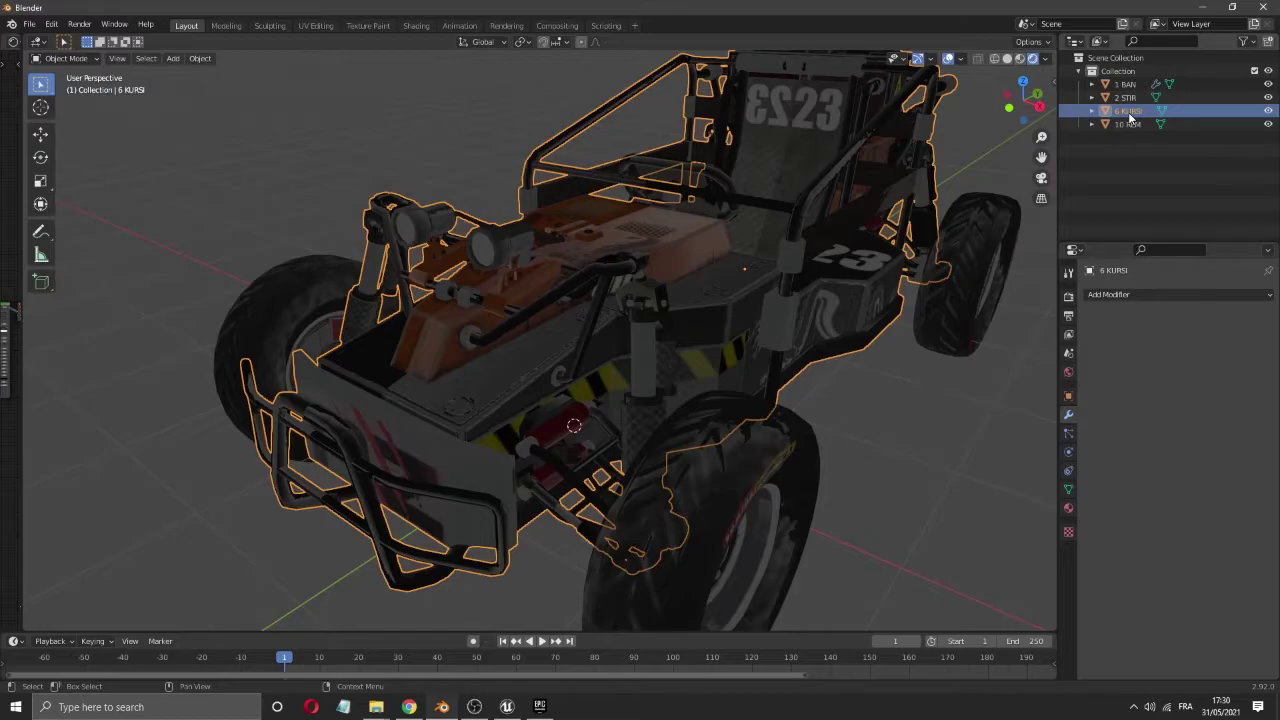
- Rename the joined object 6 KURSI as Body
{"action": "double_click", "coordinate": [1128, 111]}
{"action": "type", "text": "8"}
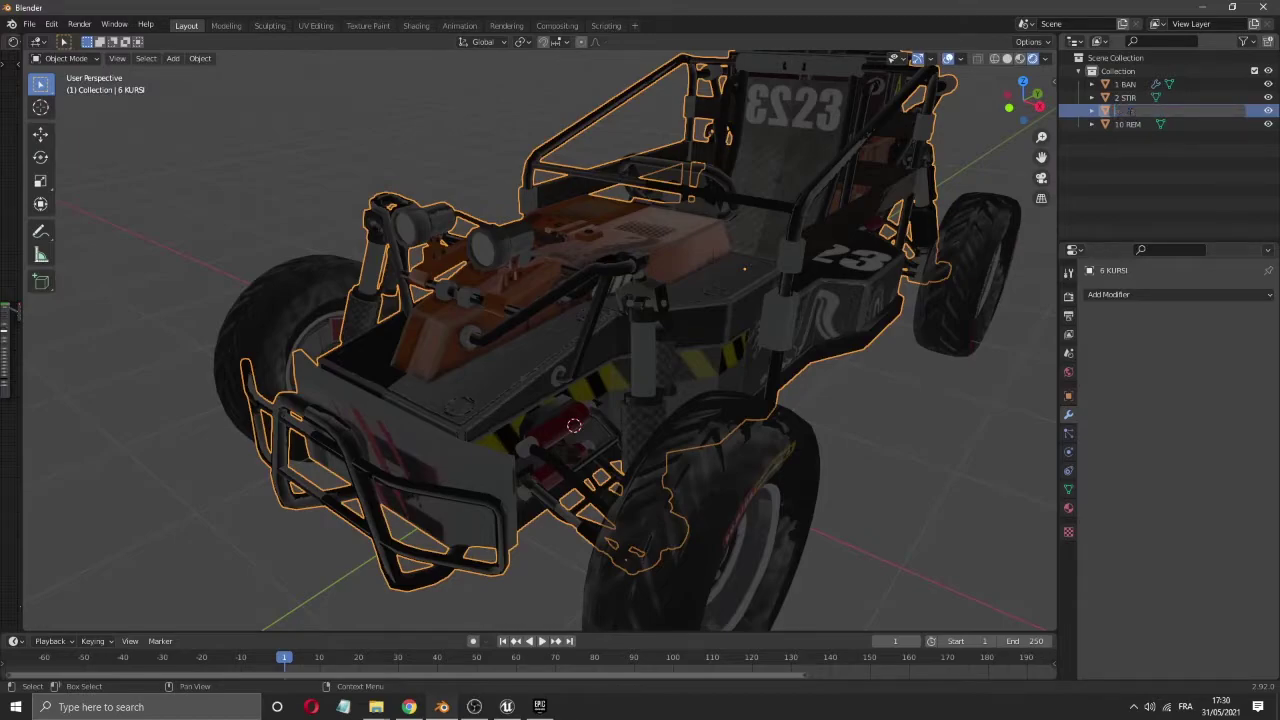
{"action": "type", "text": "ody"}
{"action": "key", "text": "Return"}
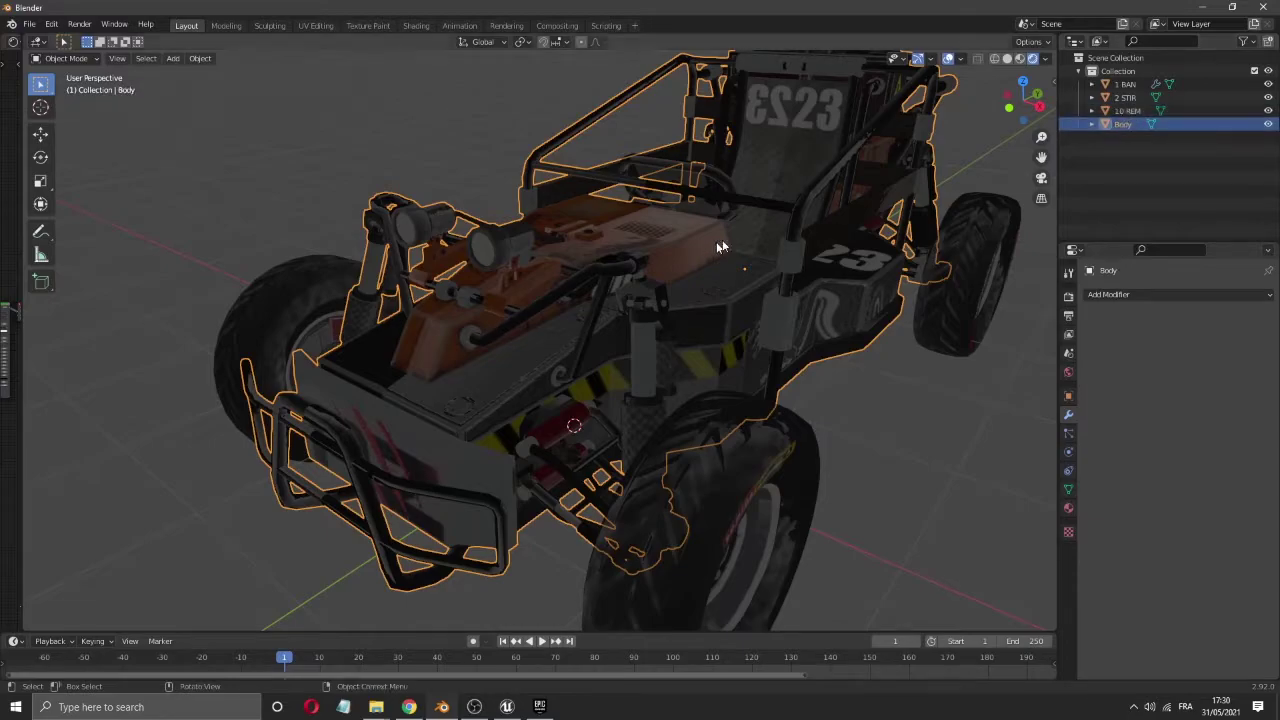
- Check the buggy's separate parts by selecting the wheels, the body and the steering wheel in turn
{"action": "left_click", "coordinate": [766, 456]}
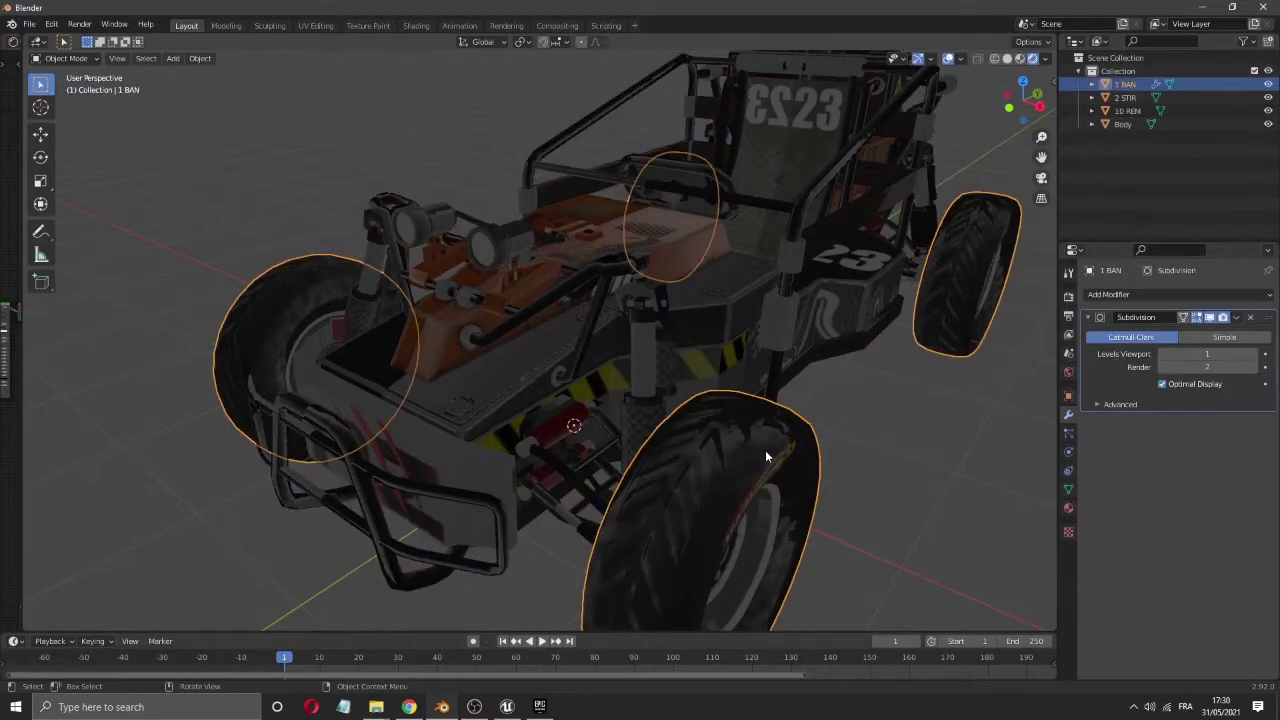
{"action": "left_click", "coordinate": [428, 220]}
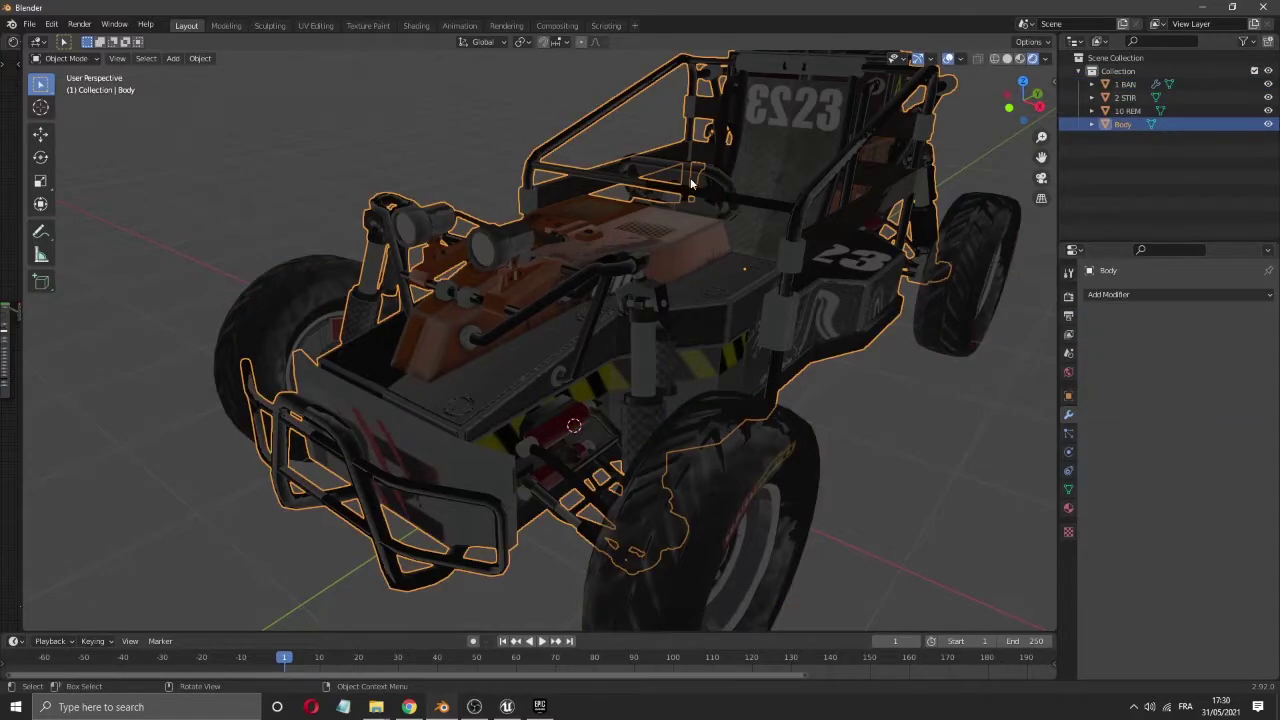
{"action": "left_click", "coordinate": [724, 178]}
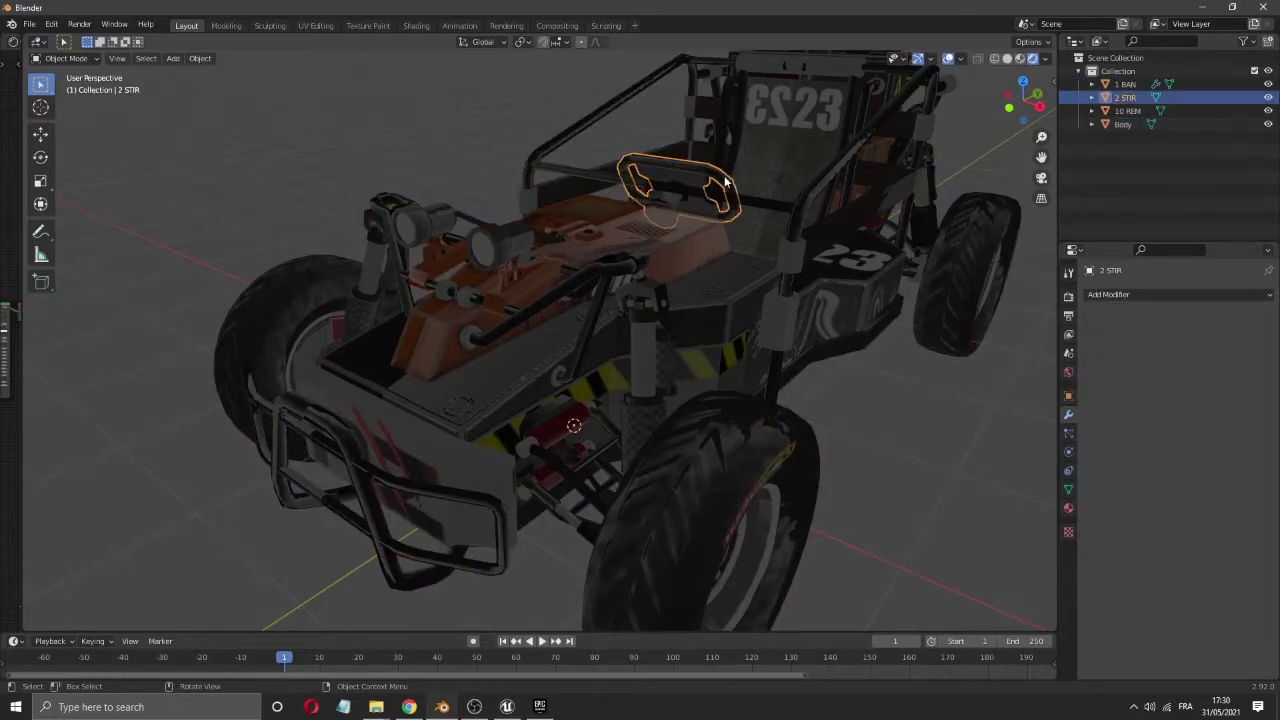
- Set the Body object's origin to its geometry
{"action": "left_click", "coordinate": [1130, 85]}
{"action": "left_click", "coordinate": [1126, 97]}
{"action": "left_click", "coordinate": [1128, 110]}
{"action": "left_click", "coordinate": [1124, 124]}
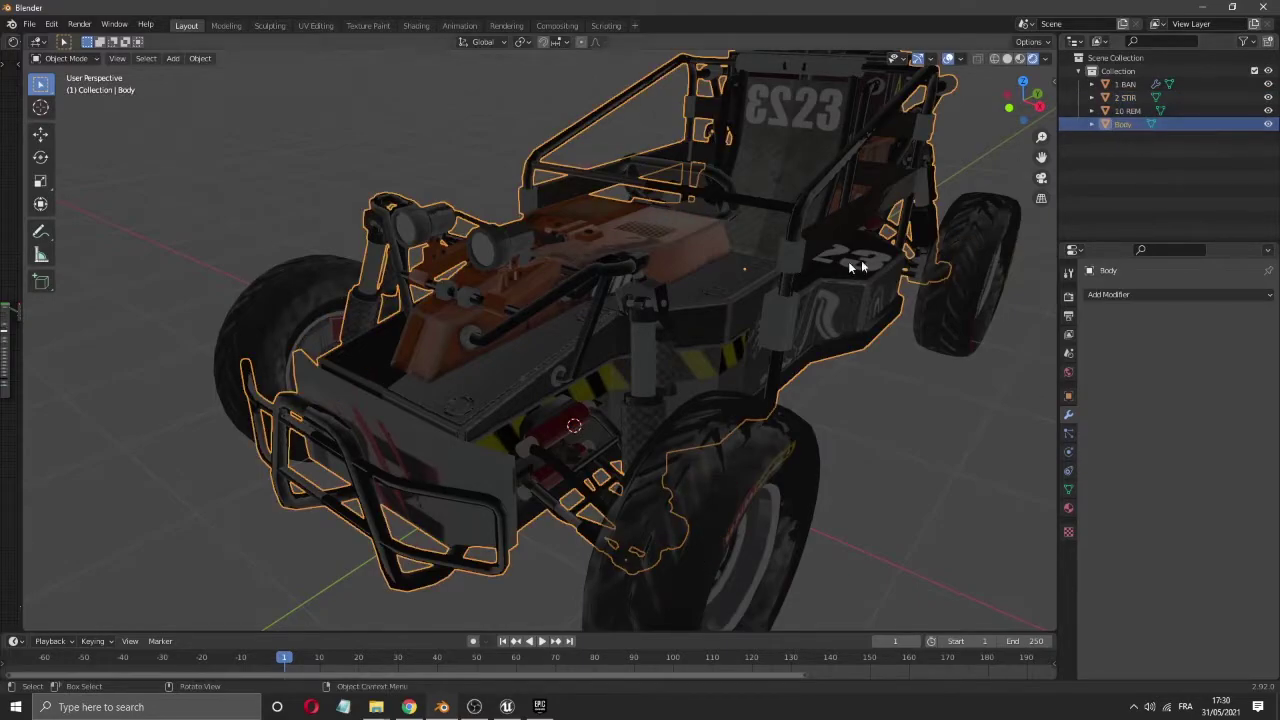
{"action": "mouse_move", "coordinate": [1022, 100]}
{"action": "left_mouse_down"}
{"action": "mouse_move", "coordinate": [978, 100]}
{"action": "mouse_move", "coordinate": [1009, 116]}
{"action": "left_mouse_up"}
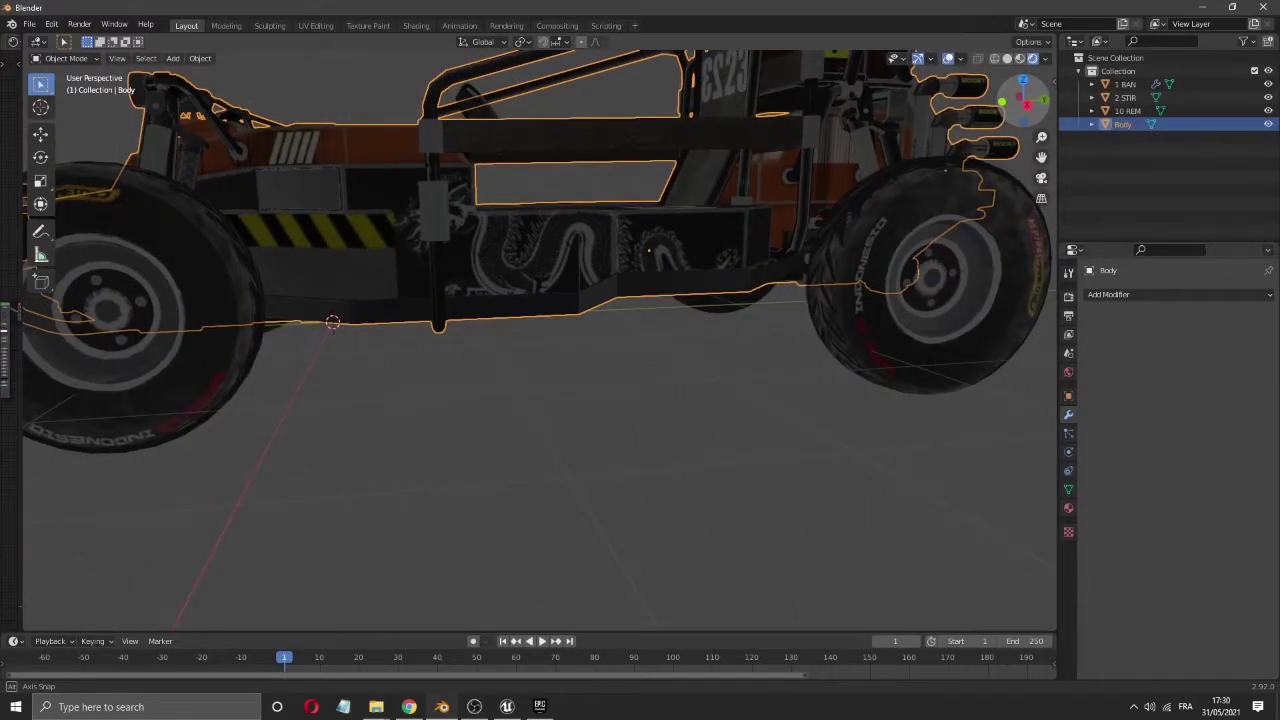
{"action": "left_click_drag", "start_coordinate": [1009, 116], "coordinate": [1000, 115]}
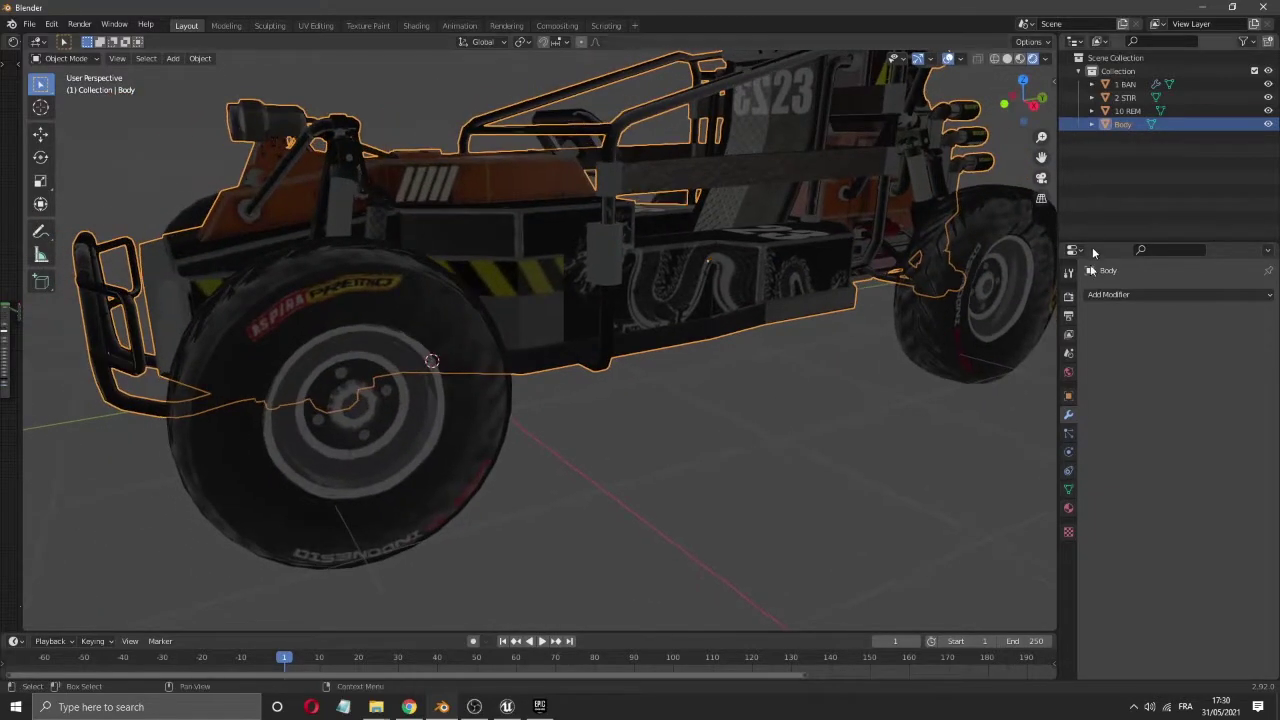
{"action": "right_click", "coordinate": [704, 245]}
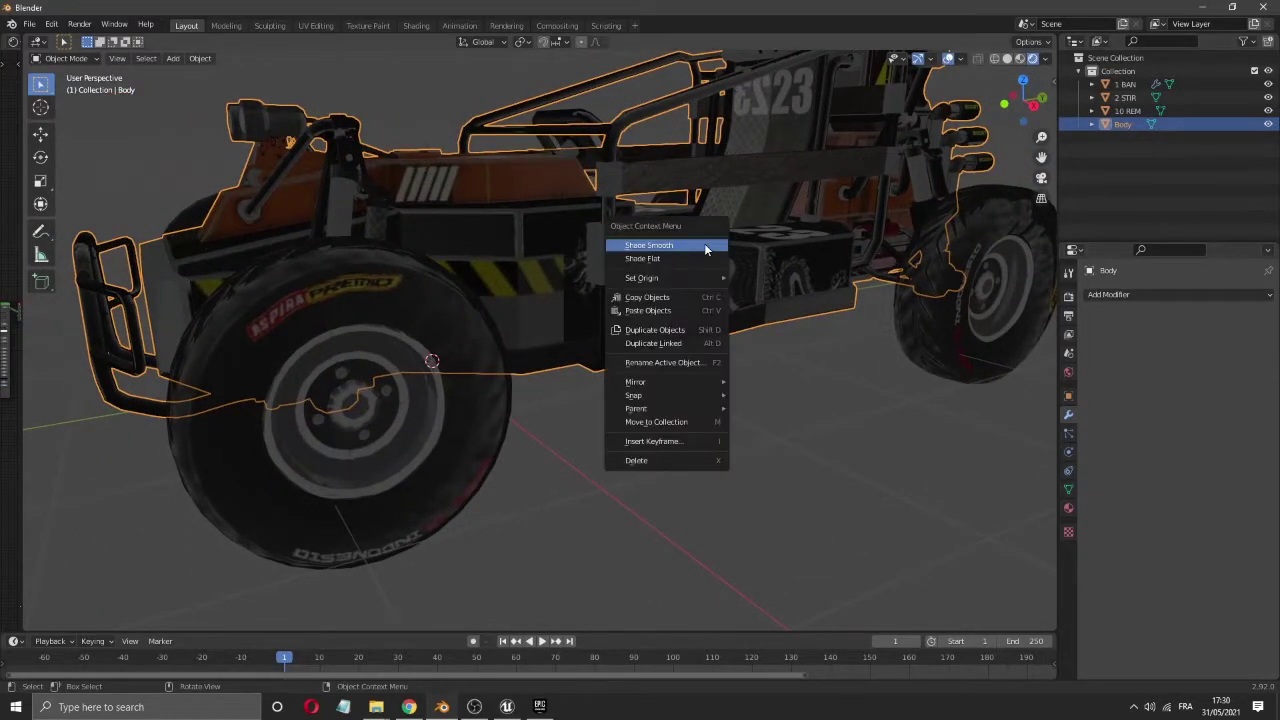
{"action": "mouse_move", "coordinate": [701, 282]}
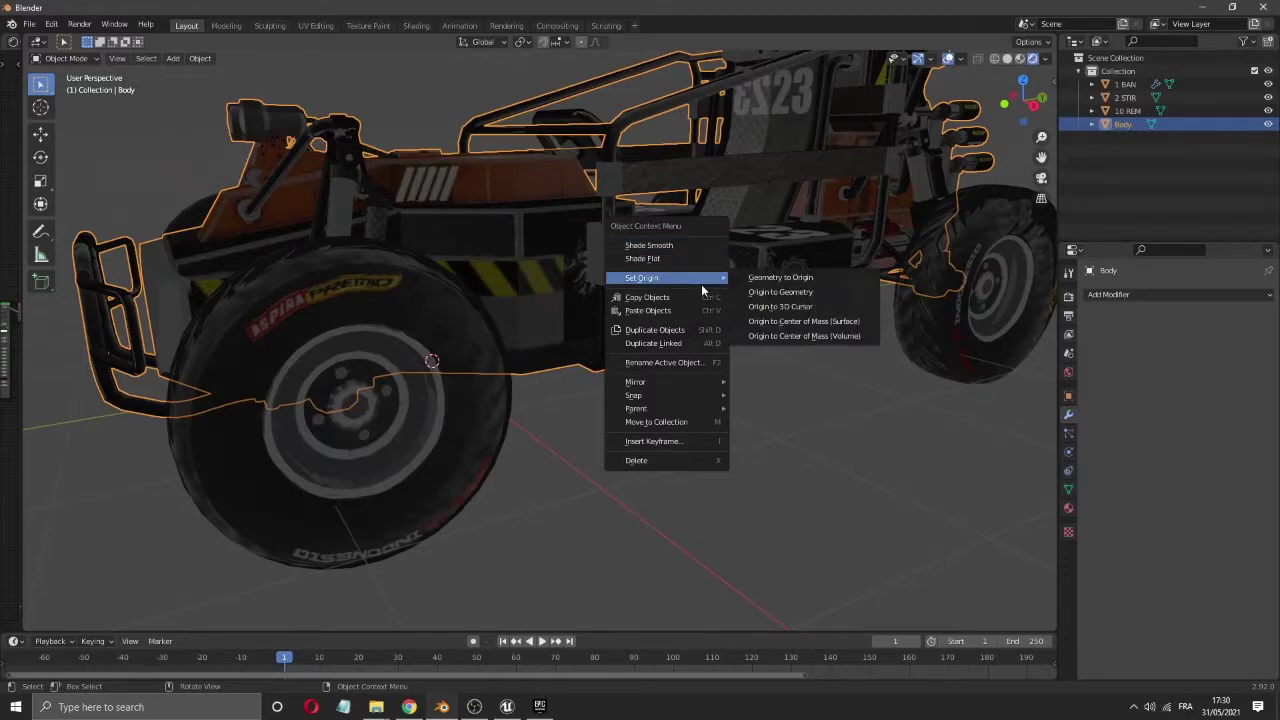
{"action": "left_click", "coordinate": [790, 291]}
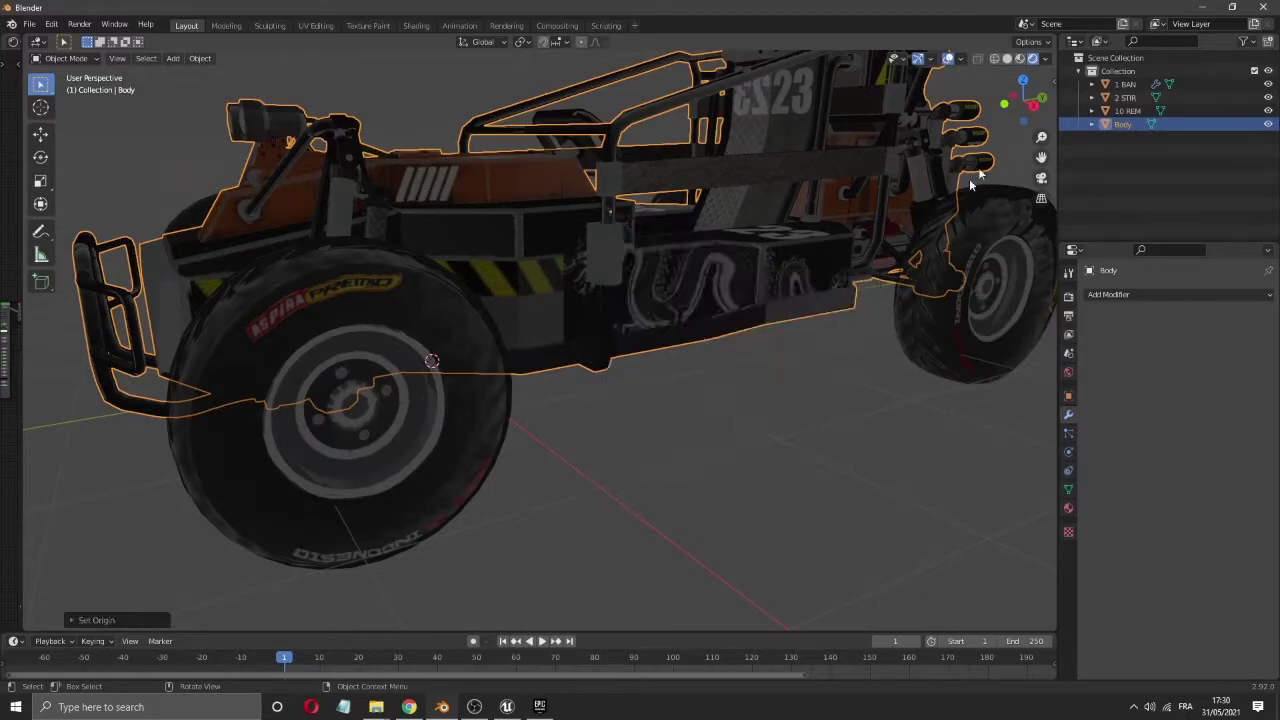
- Examine the buggy from several sides and check which parts the 1 BAN, 10 REM, Body and 2 STIR objects cover
{"action": "left_click_drag", "start_coordinate": [1022, 100], "coordinate": [1014, 95]}
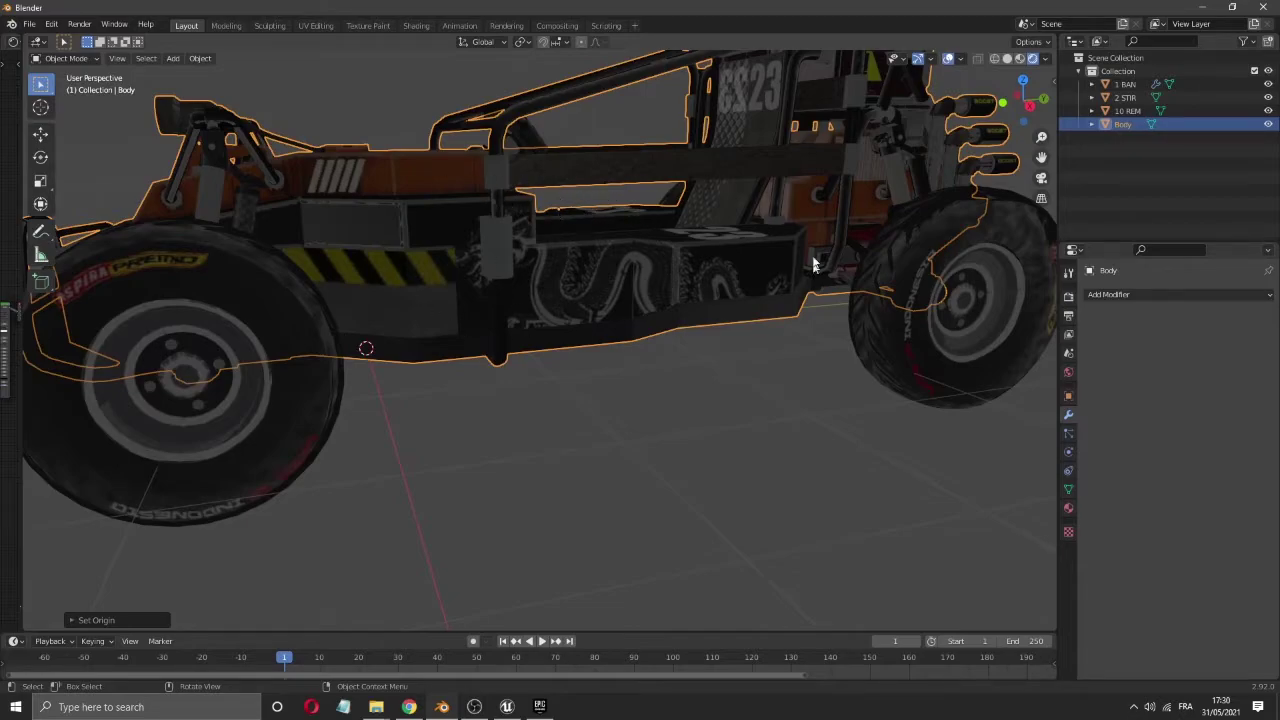
{"action": "left_click_drag", "start_coordinate": [1022, 100], "coordinate": [995, 102]}
{"action": "middle_click_drag", "start_coordinate": [540, 393], "coordinate": [570, 503]}
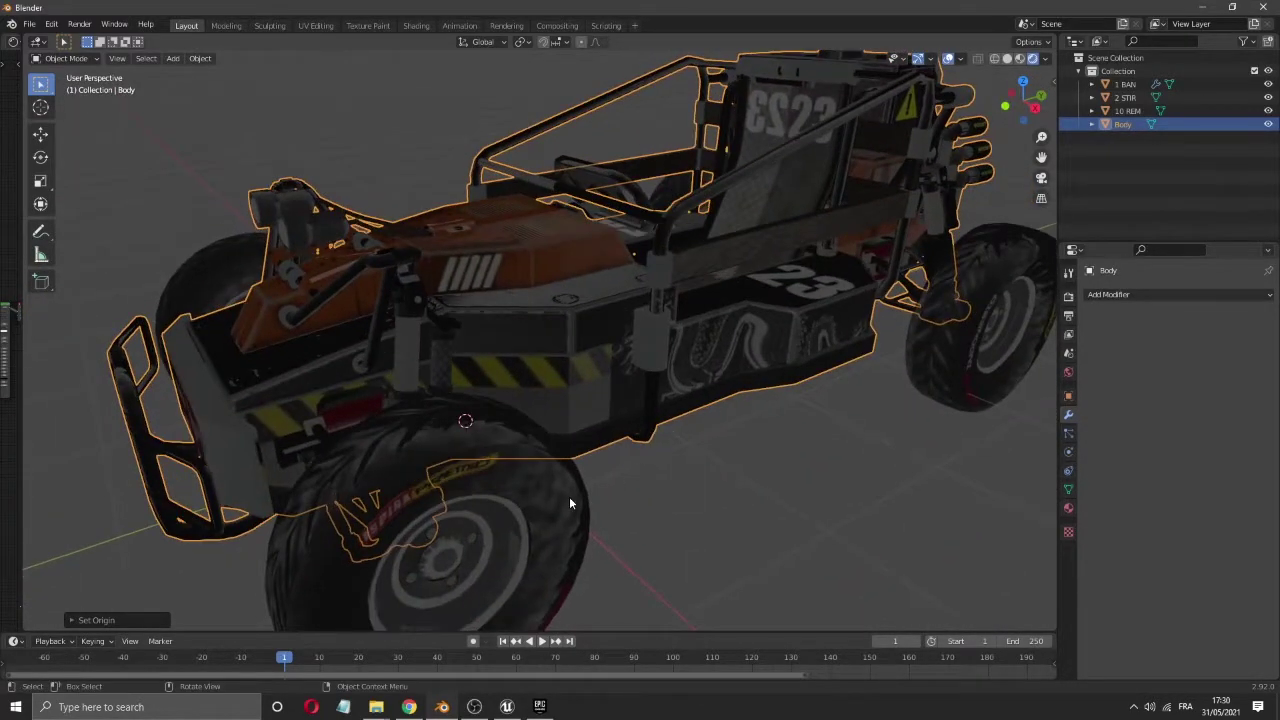
{"action": "left_click", "coordinate": [569, 503]}
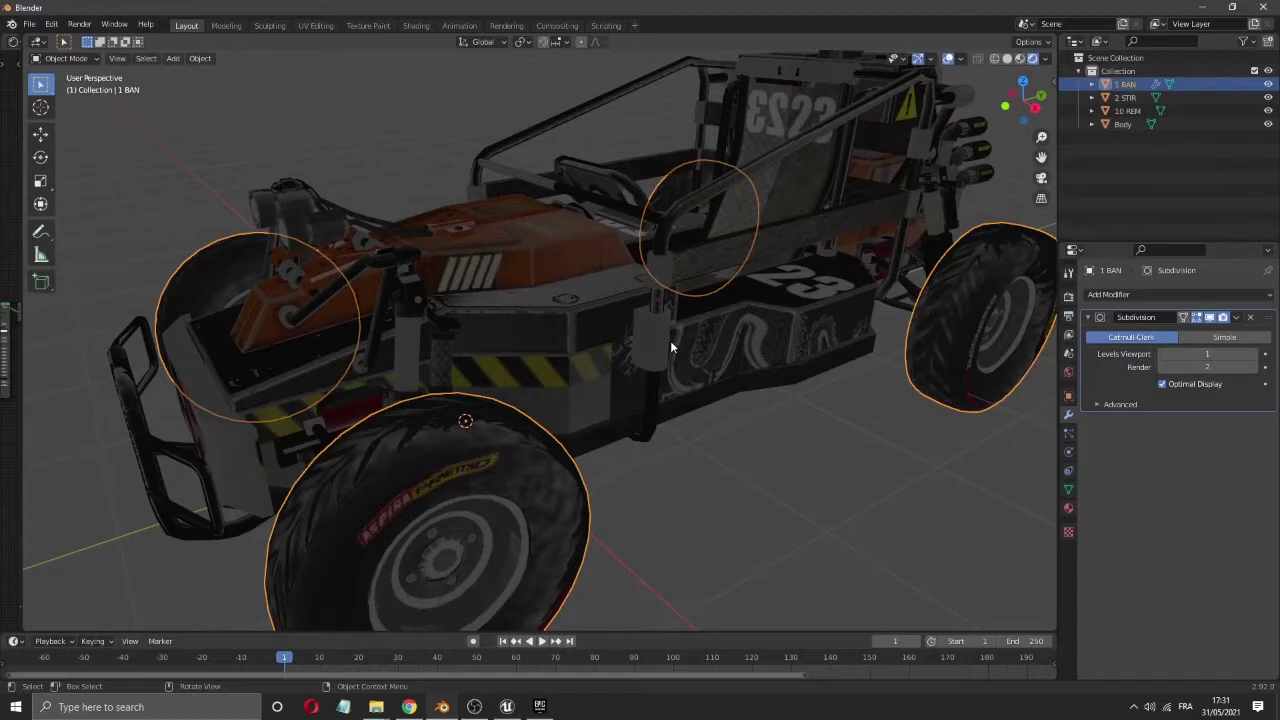
{"action": "left_click", "coordinate": [1124, 124]}
{"action": "left_click", "coordinate": [1126, 112]}
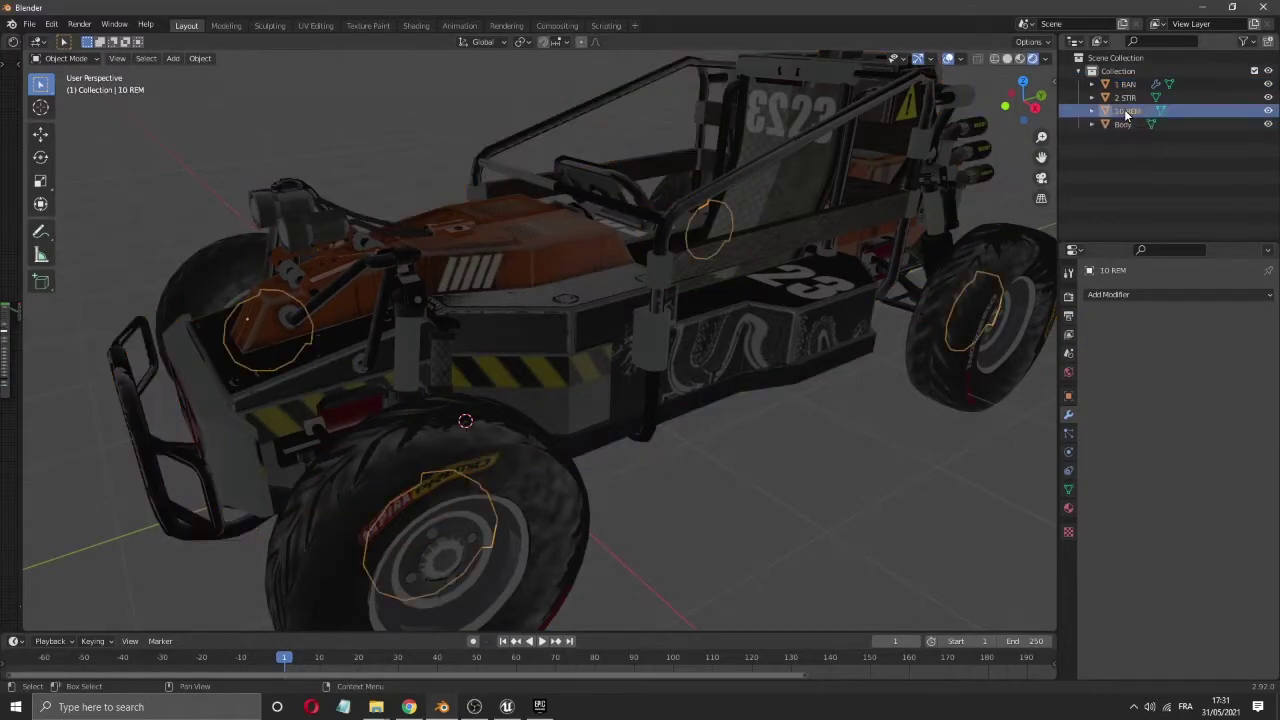
{"action": "left_click", "coordinate": [1130, 124]}
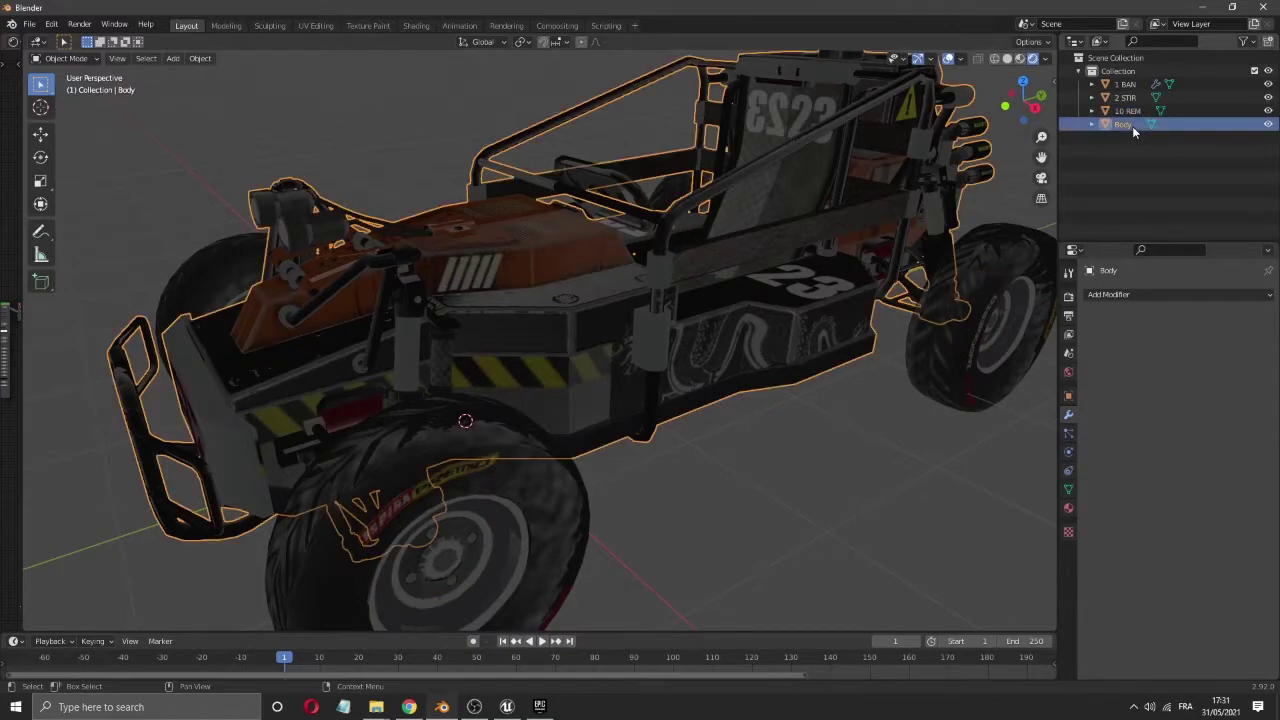
{"action": "left_click", "coordinate": [1130, 111]}
{"action": "left_click", "coordinate": [1127, 98]}
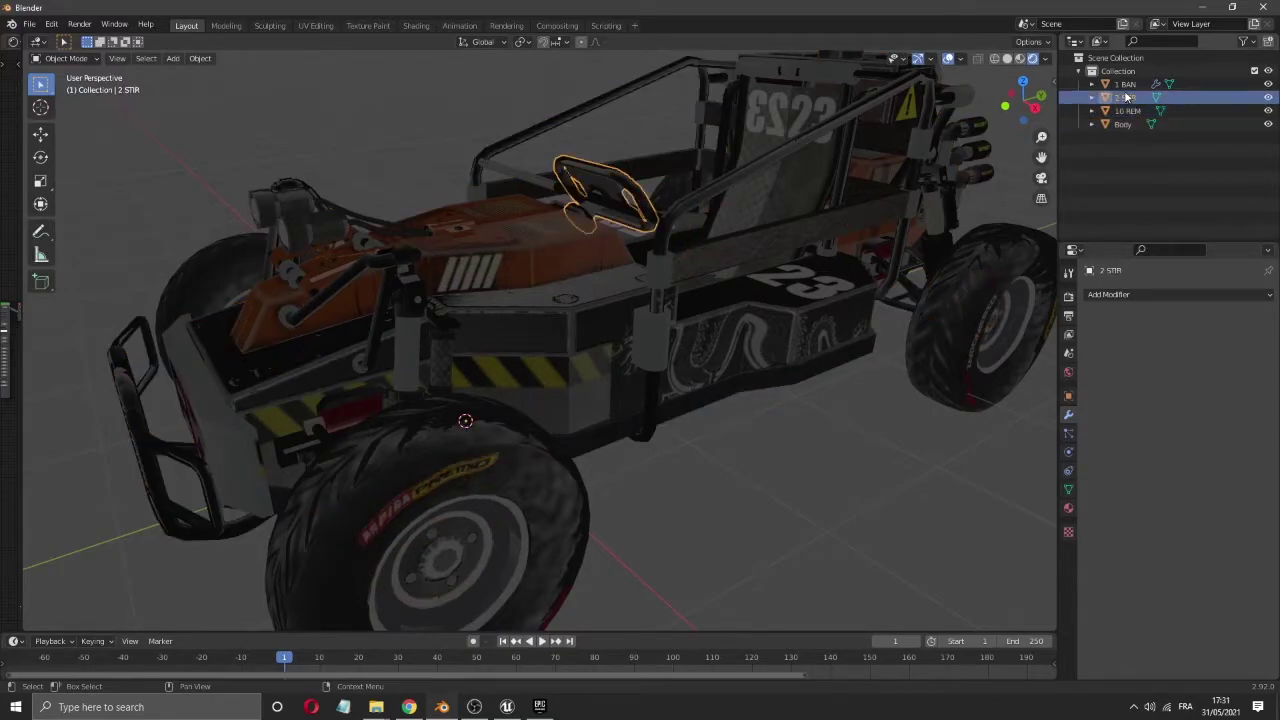
- Open the 1 BAN wheel mesh in Edit Mode with face selection and X-ray turned on
{"action": "left_click", "coordinate": [1125, 87]}
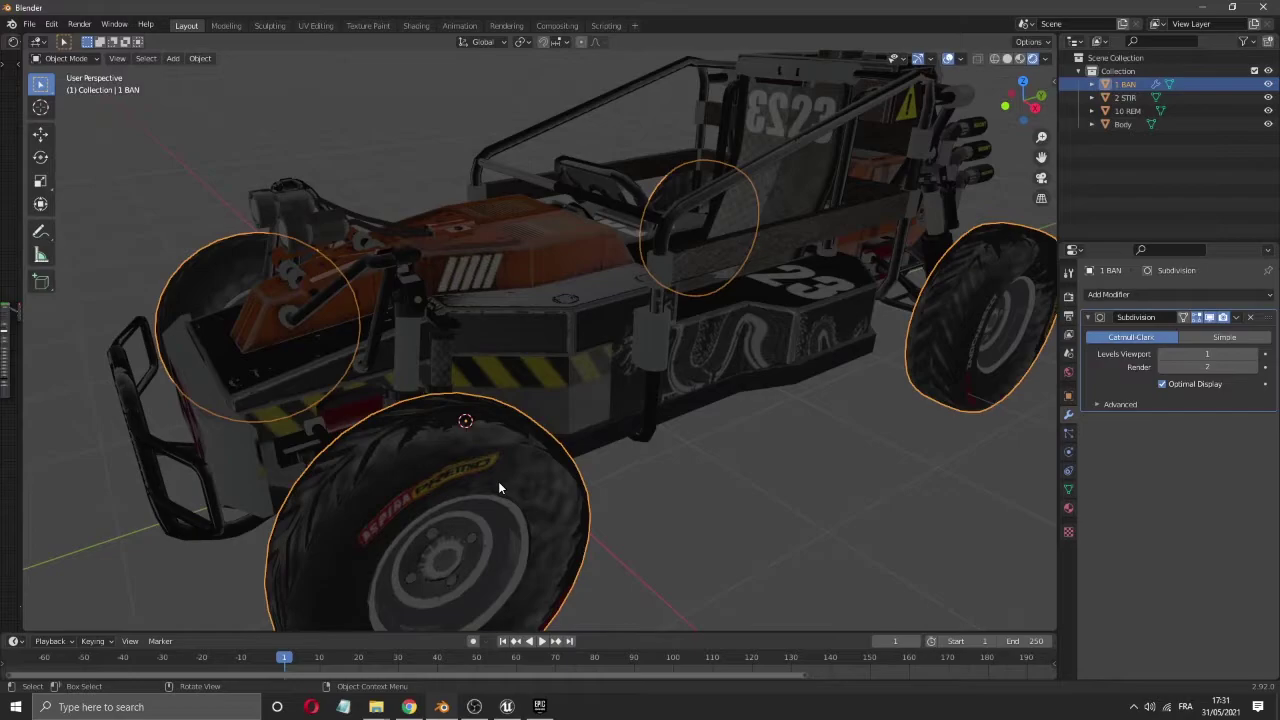
{"action": "key", "text": "Tab"}
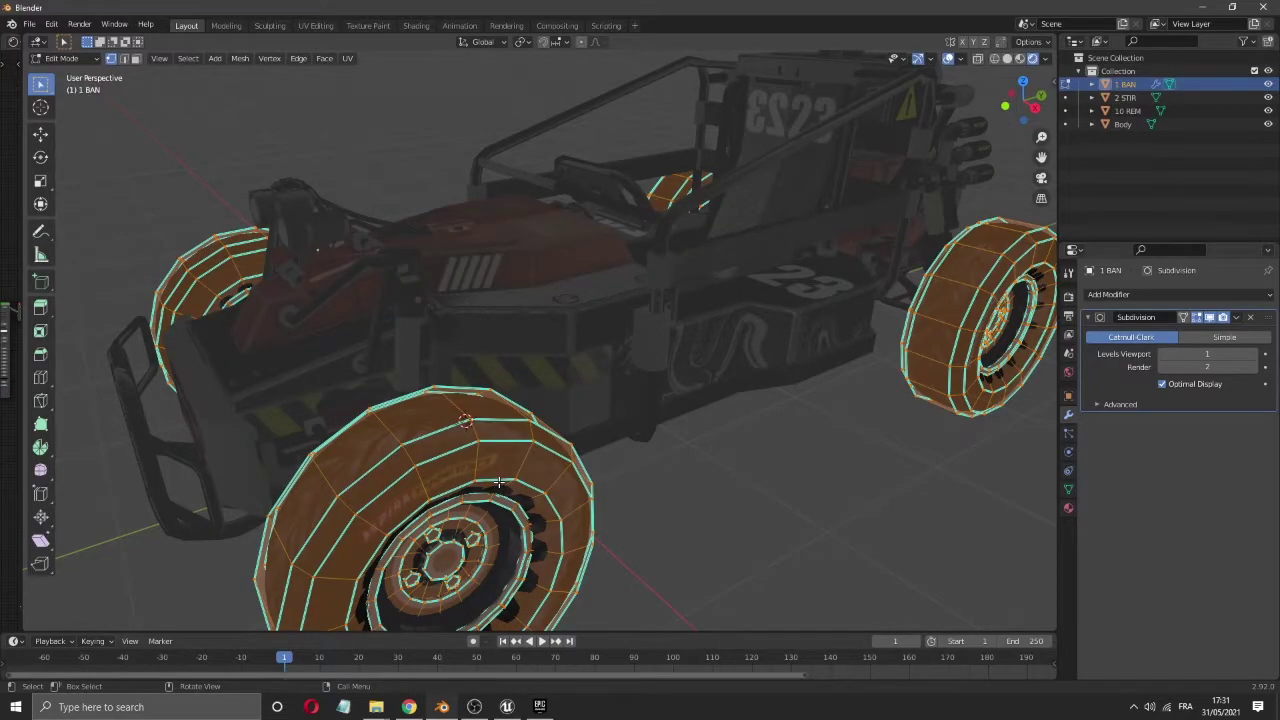
{"action": "left_click", "coordinate": [78, 57]}
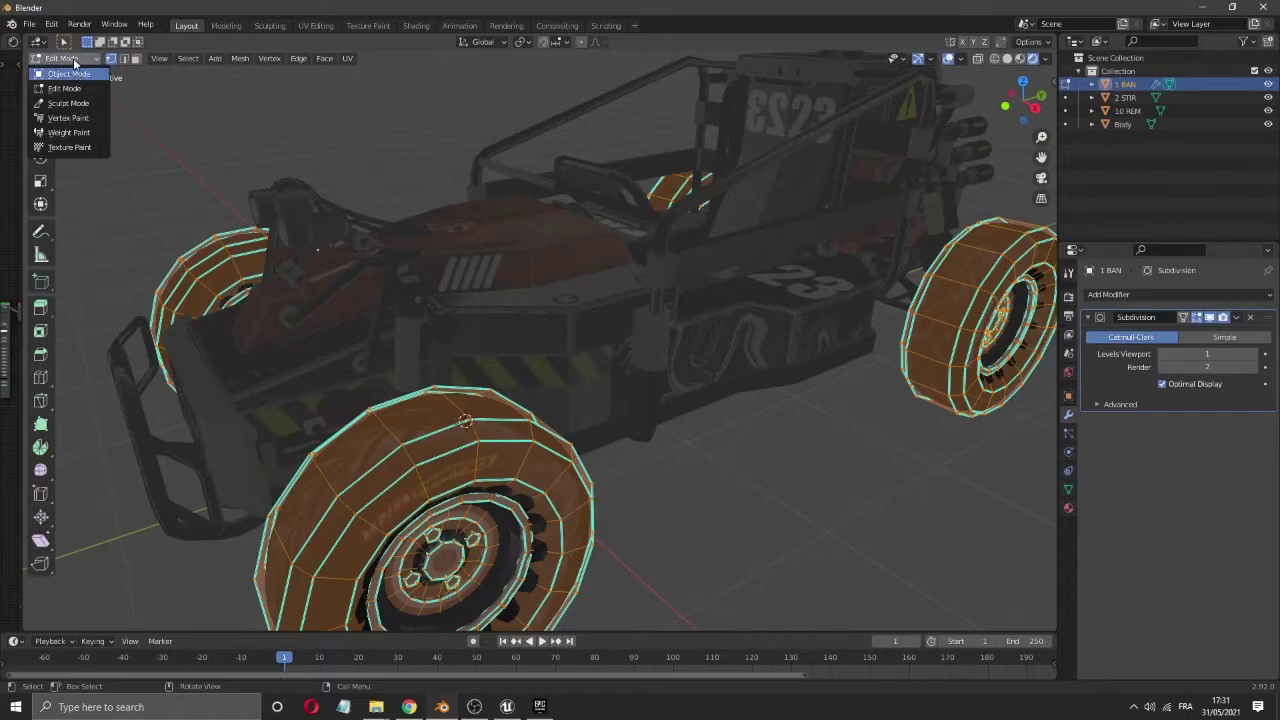
{"action": "left_click", "coordinate": [73, 58]}
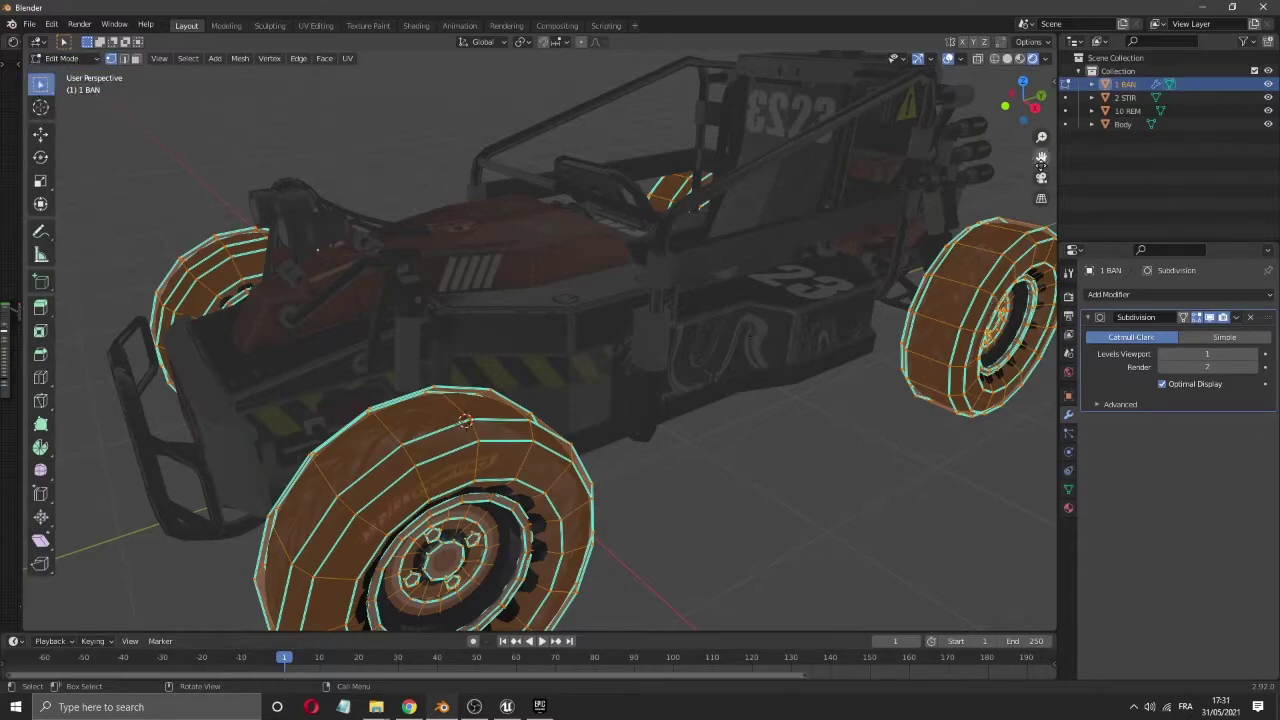
{"action": "scroll", "coordinate": [1040, 160], "scroll_direction": "down", "scroll_amount": 3}
{"action": "scroll", "coordinate": [961, 274], "scroll_direction": "up", "scroll_amount": 1}
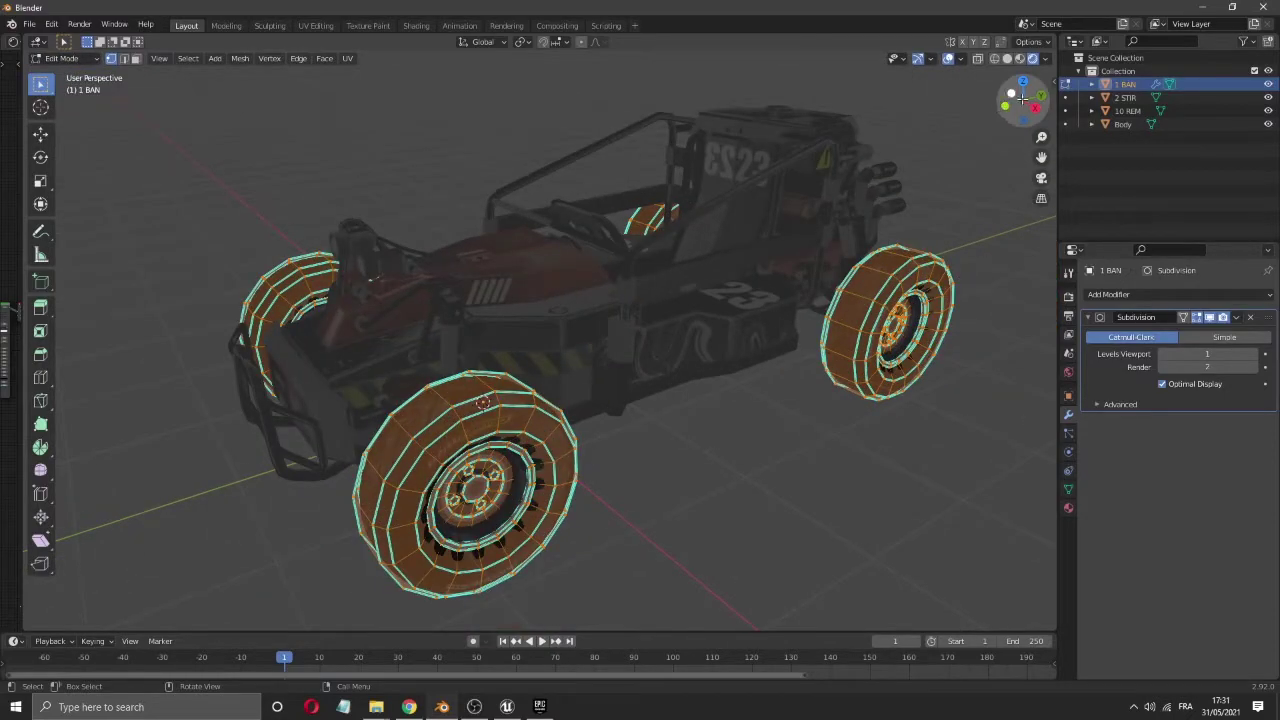
{"action": "left_click_drag", "start_coordinate": [1022, 100], "coordinate": [1008, 104]}
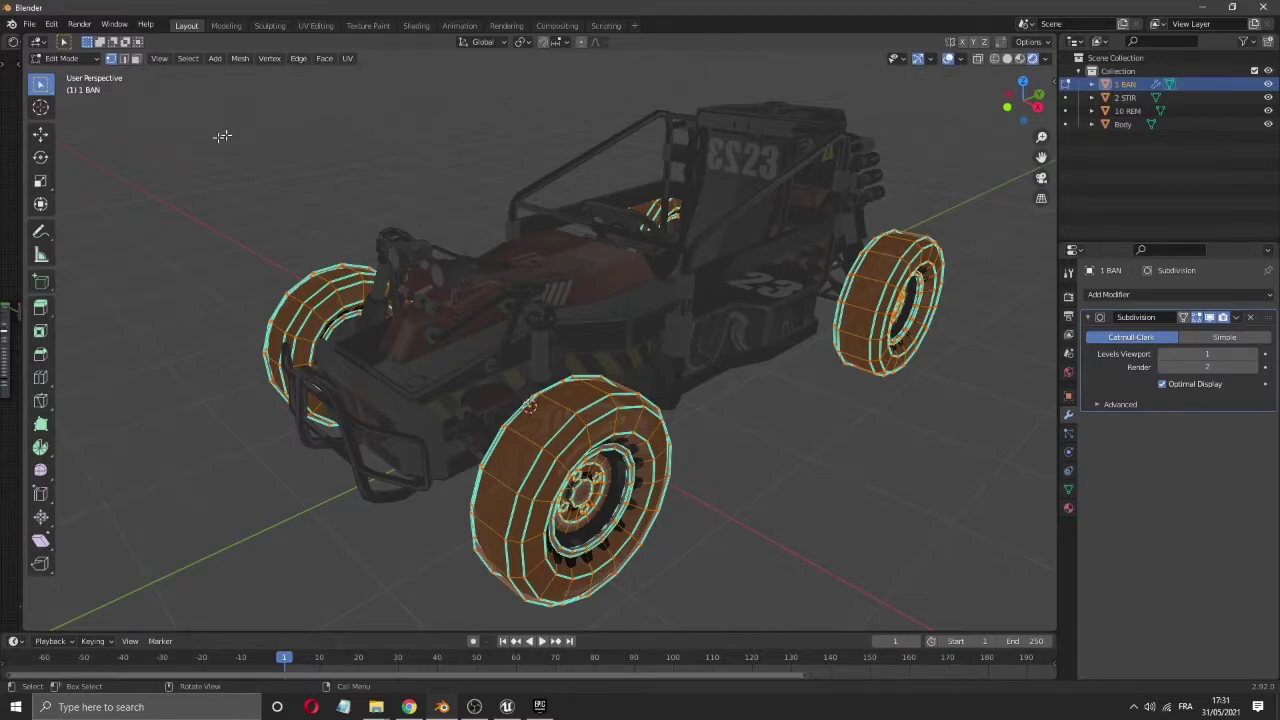
{"action": "left_click", "coordinate": [136, 60]}
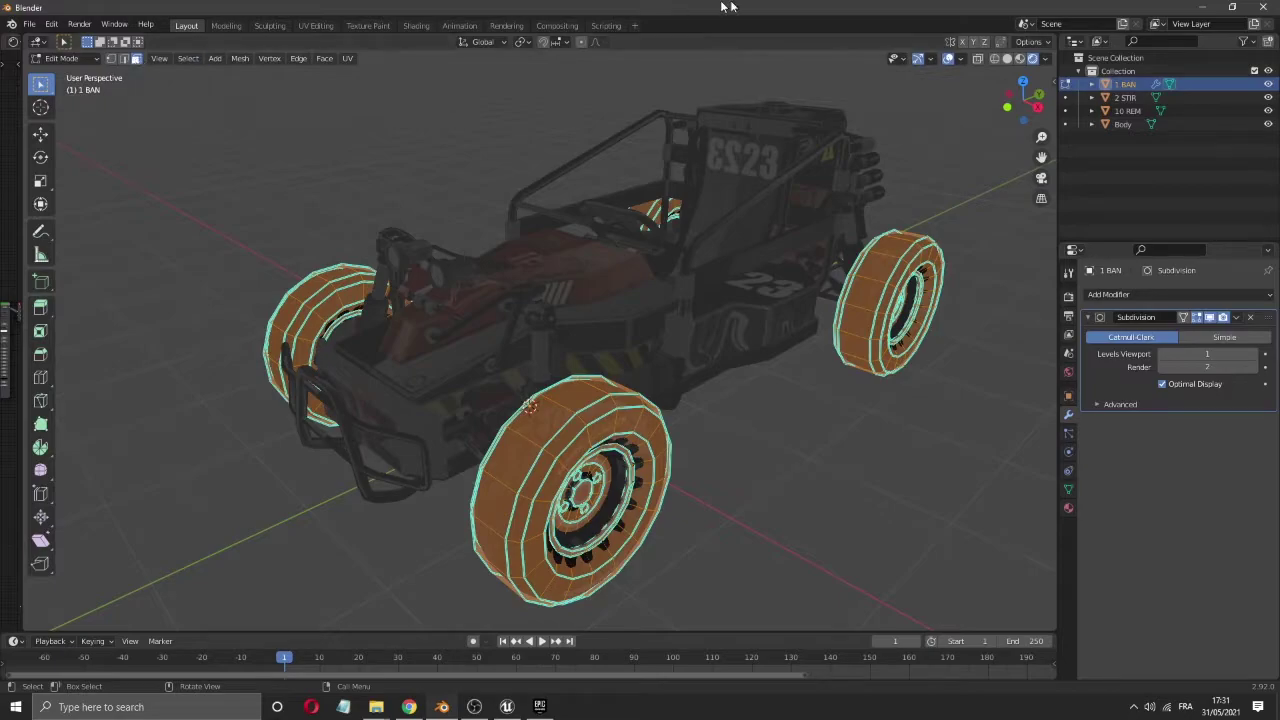
{"action": "left_click", "coordinate": [977, 60]}
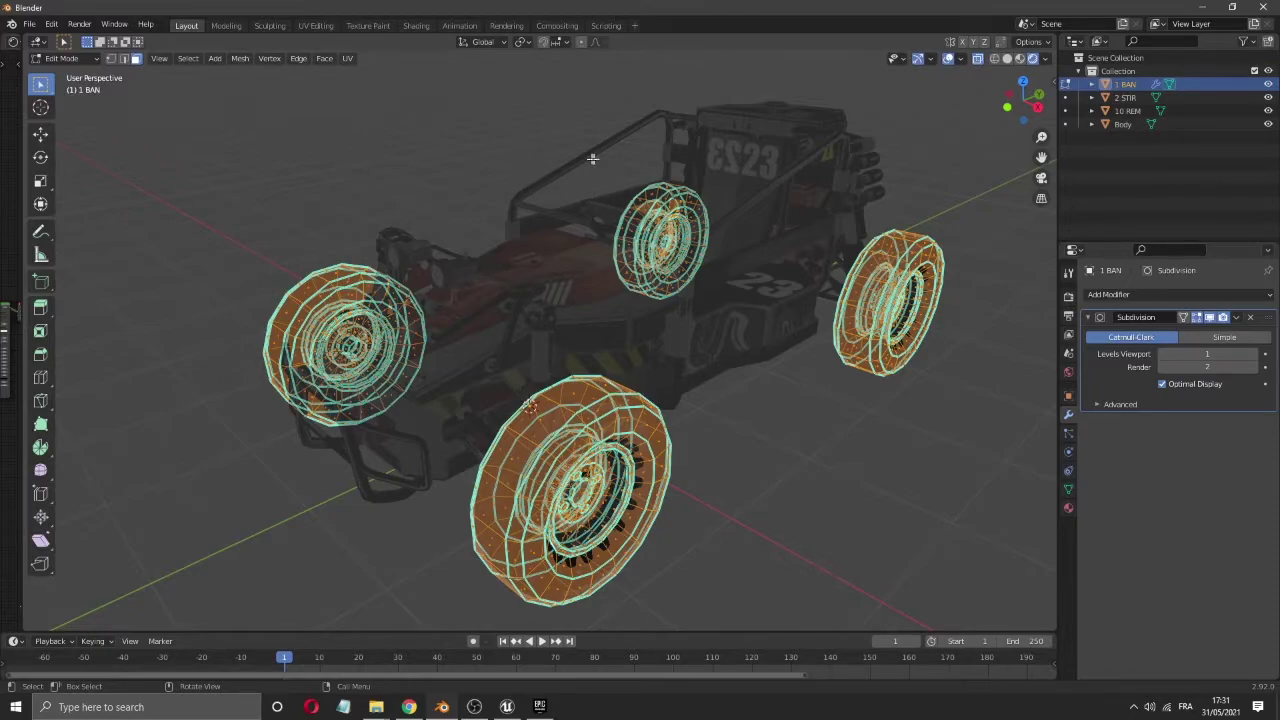
- Select all faces of the buggy's rear right wheel and separate the selection into its own object
{"action": "left_click_drag", "start_coordinate": [559, 141], "coordinate": [736, 321]}
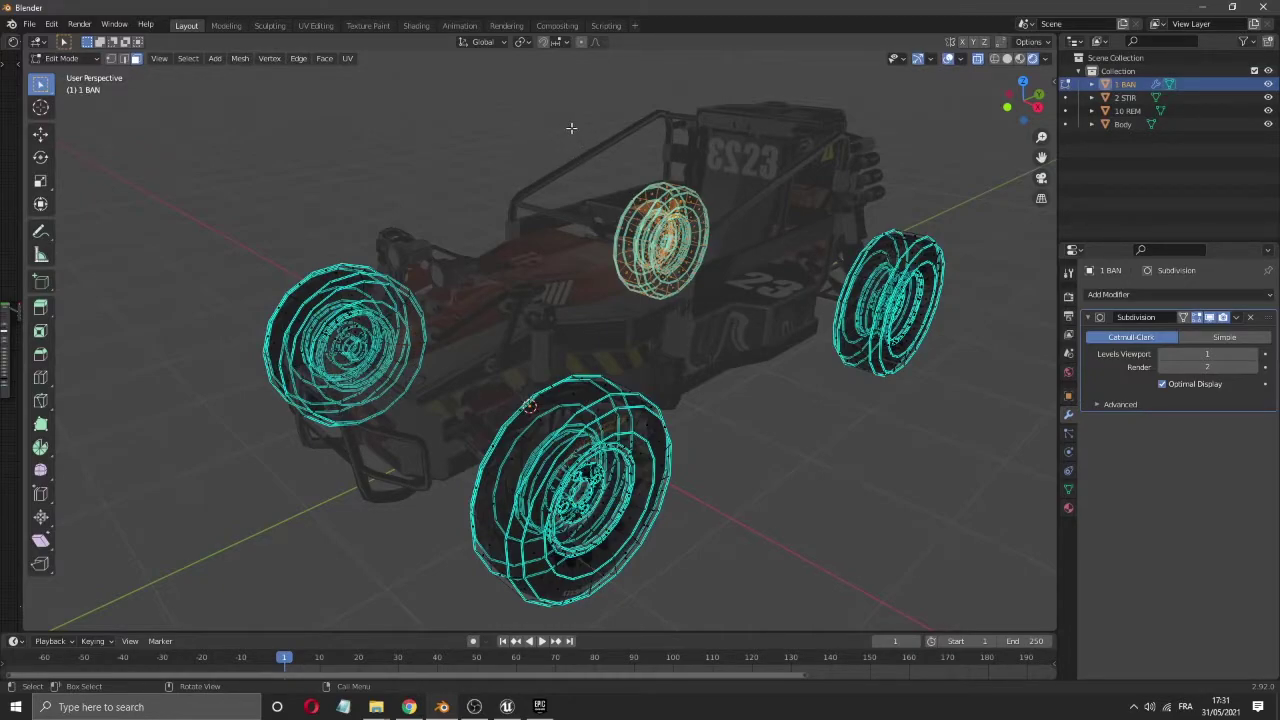
{"action": "left_click_drag", "start_coordinate": [1022, 100], "coordinate": [790, 230]}
{"action": "right_click", "coordinate": [645, 246]}
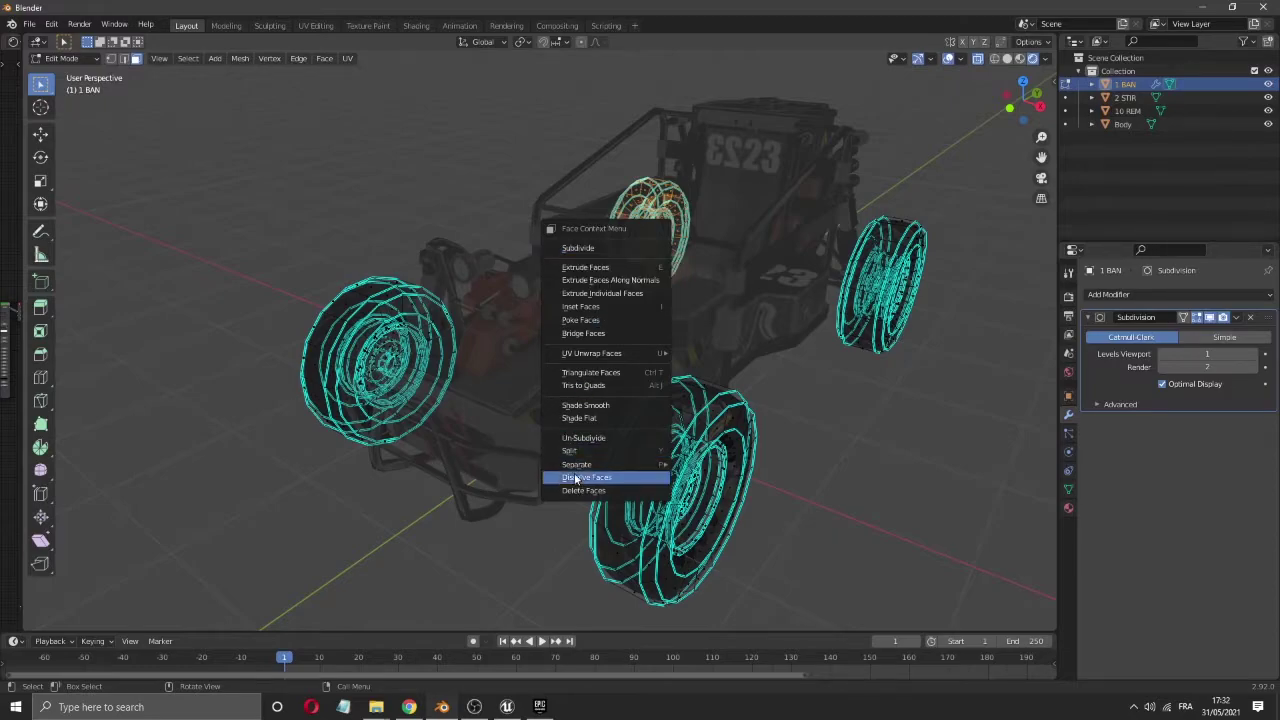
{"action": "mouse_move", "coordinate": [575, 467]}
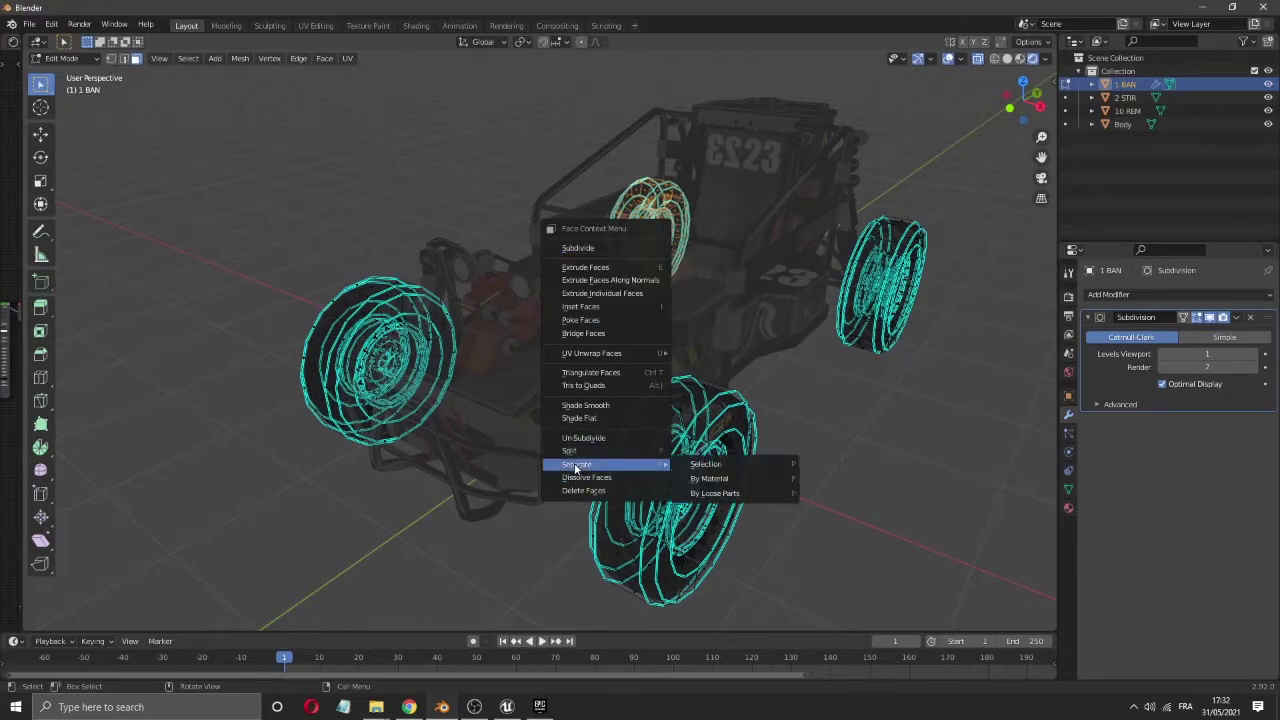
{"action": "left_click", "coordinate": [764, 474]}
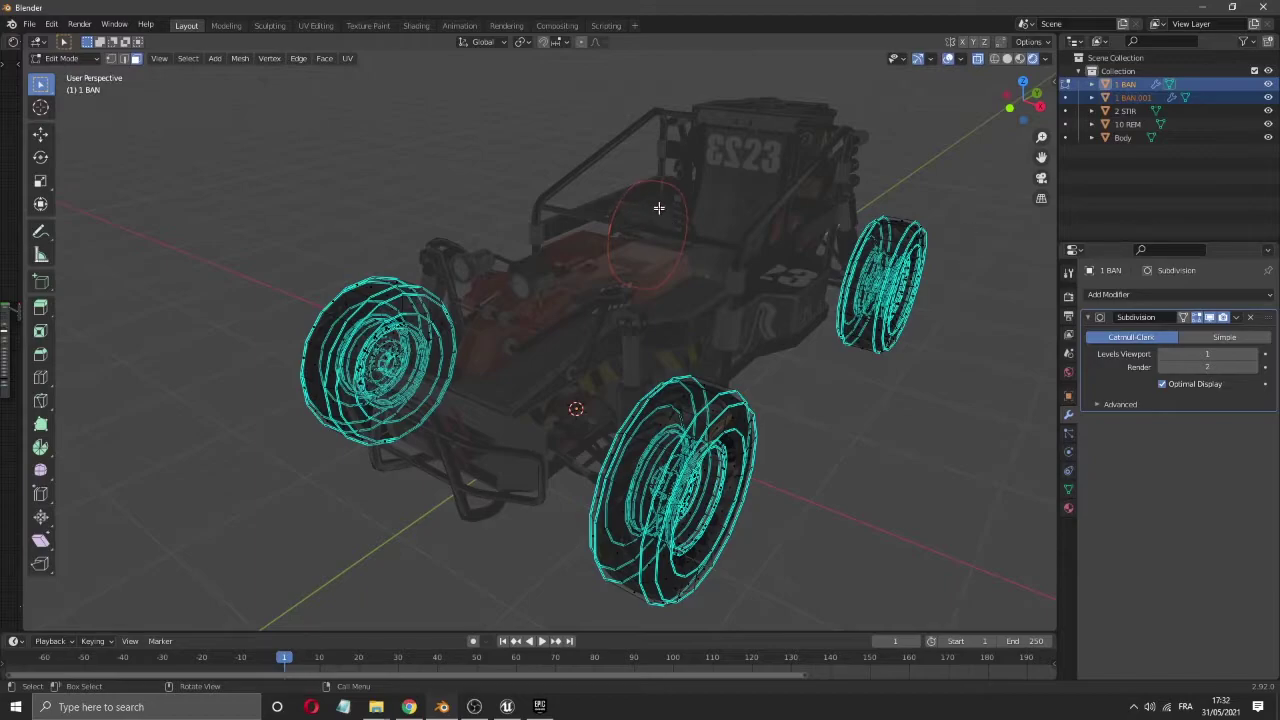
- Select all faces of the rear left wheel and separate the selection into its own object
{"action": "left_click_drag", "start_coordinate": [796, 162], "coordinate": [975, 417]}
{"action": "right_click", "coordinate": [866, 315]}
{"action": "mouse_move", "coordinate": [866, 315]}
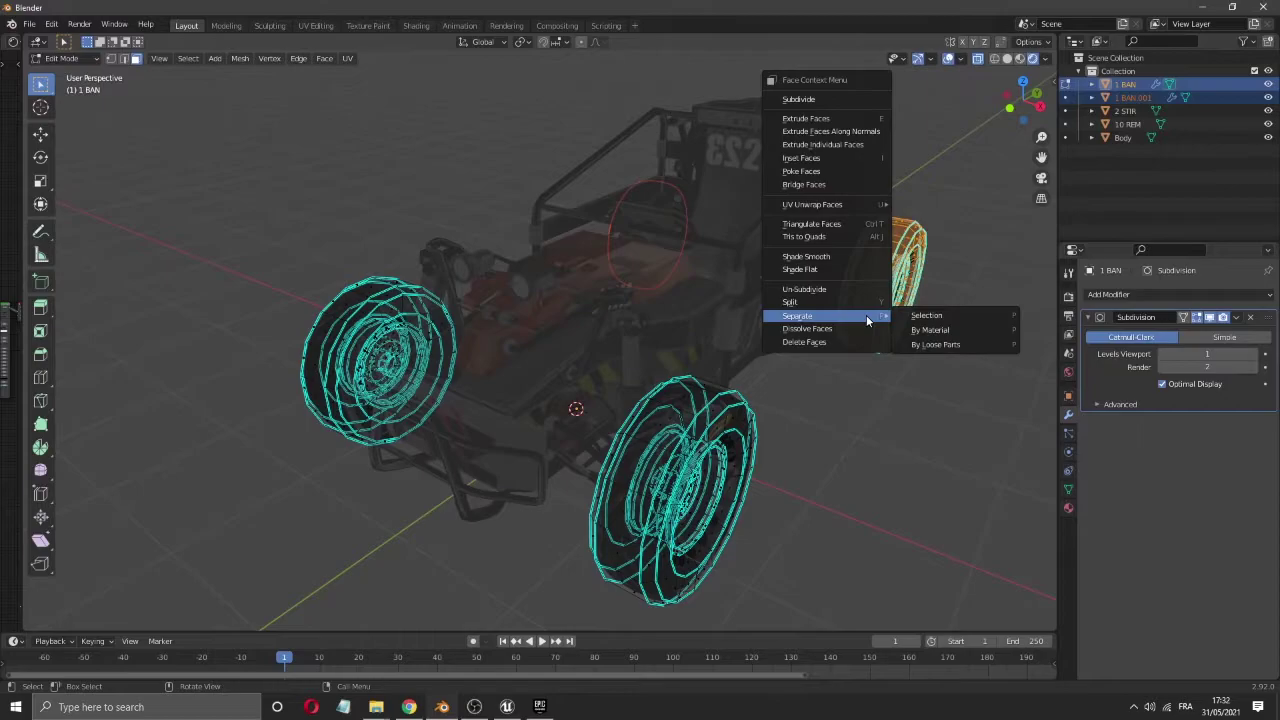
{"action": "left_click", "coordinate": [928, 316]}
- Select all faces of the front left wheel and separate the selection into its own object
{"action": "left_click_drag", "start_coordinate": [577, 348], "coordinate": [790, 622]}
{"action": "right_click", "coordinate": [664, 493]}
{"action": "mouse_move", "coordinate": [662, 491]}
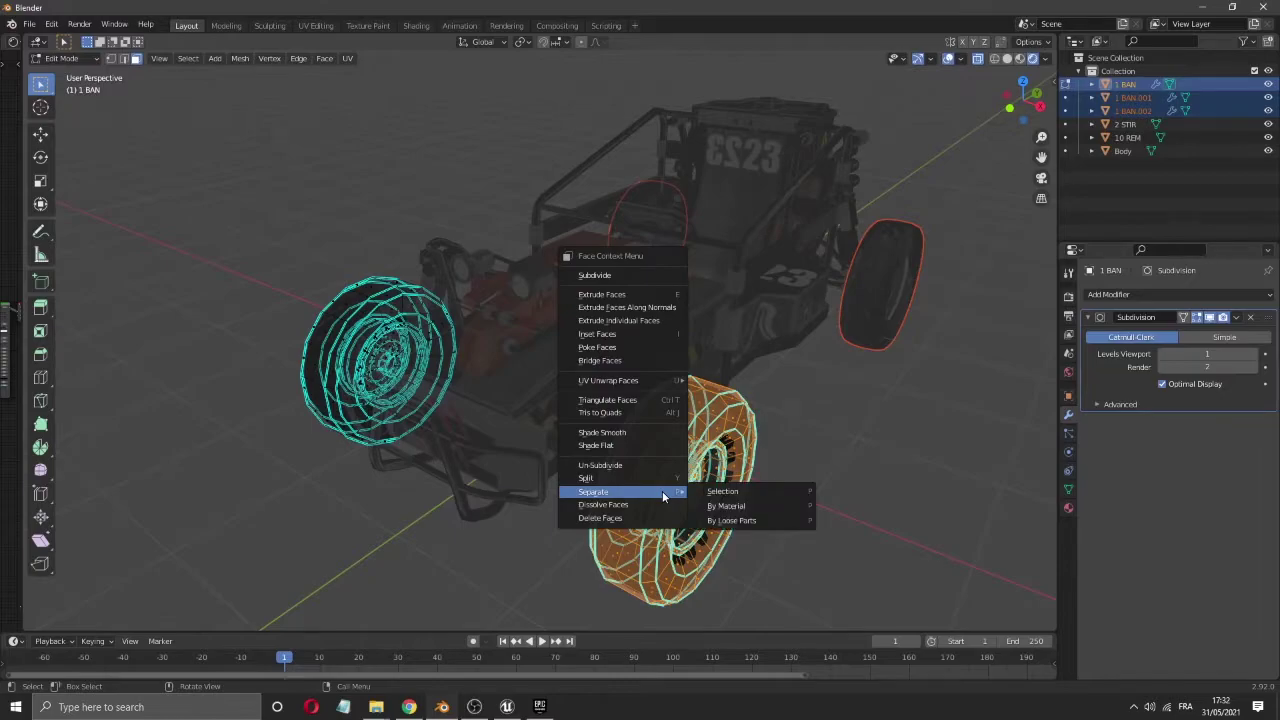
{"action": "left_click", "coordinate": [754, 486]}
- Separate the faces of the remaining front right wheel into their own object and return to Object Mode
{"action": "left_click_drag", "start_coordinate": [206, 234], "coordinate": [495, 505]}
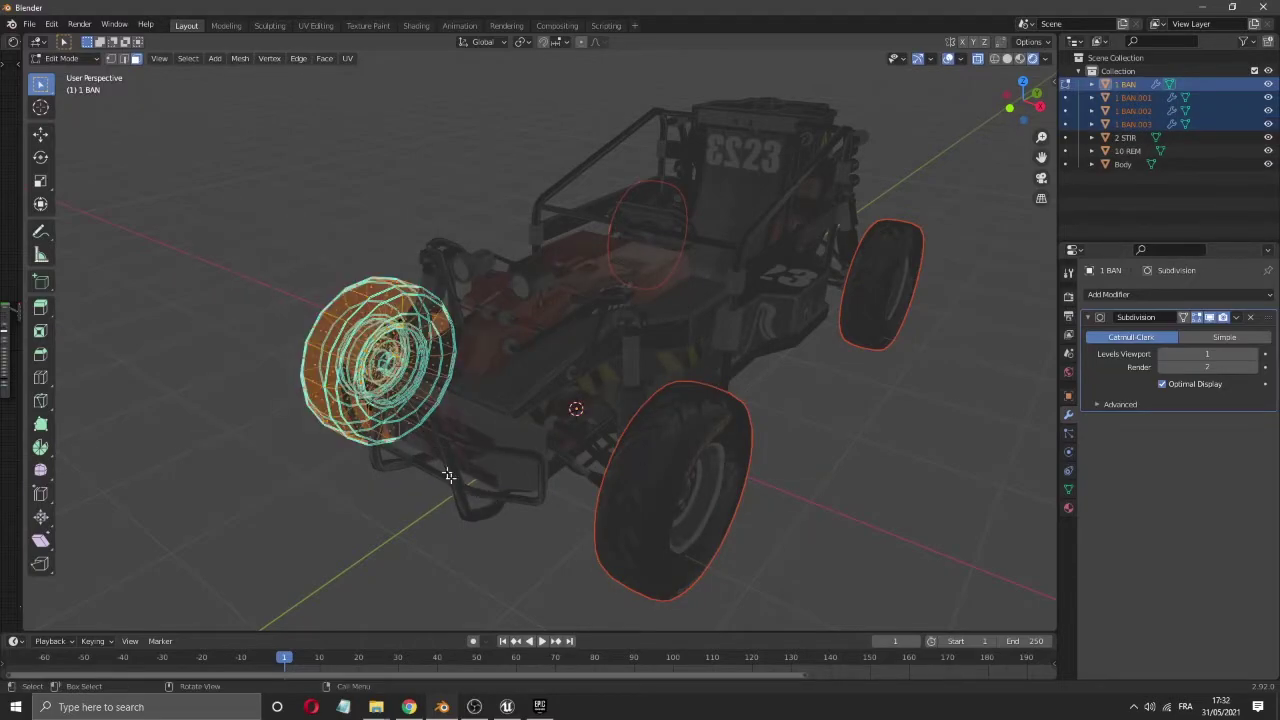
{"action": "right_click", "coordinate": [345, 316]}
{"action": "mouse_move", "coordinate": [345, 316]}
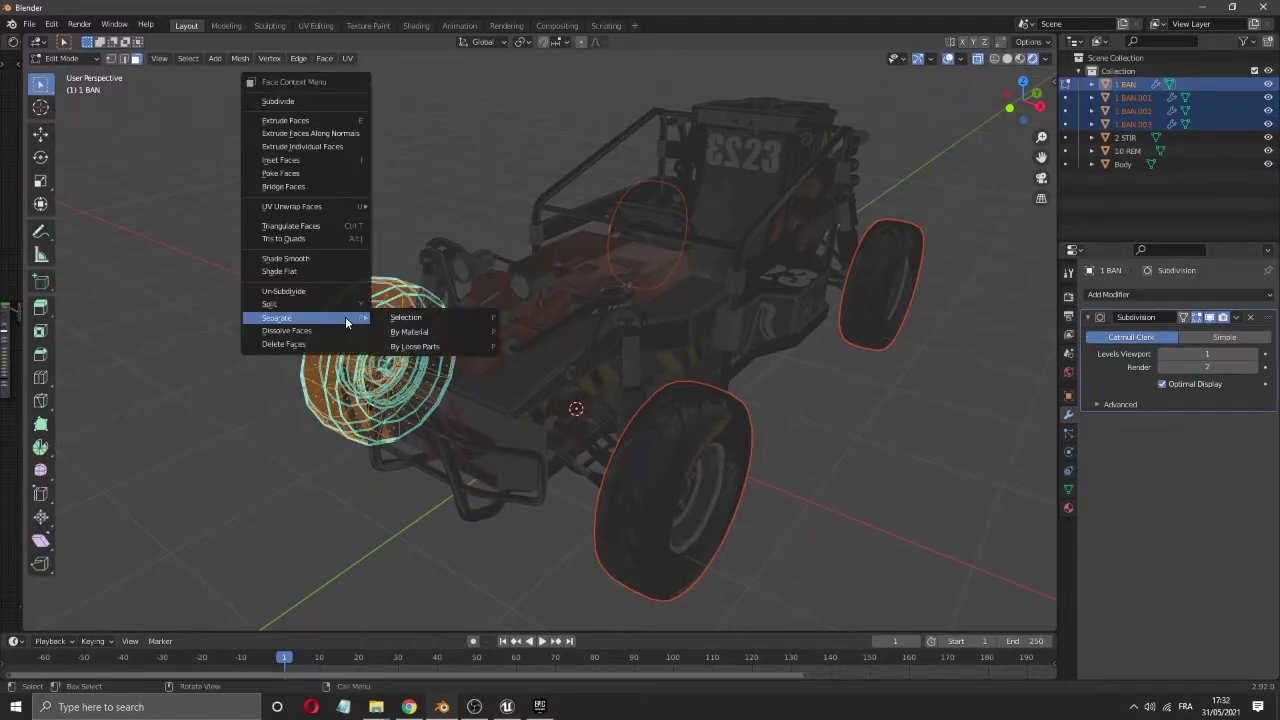
{"action": "left_click", "coordinate": [408, 317]}
{"action": "left_click_drag", "start_coordinate": [1020, 135], "coordinate": [864, 188]}
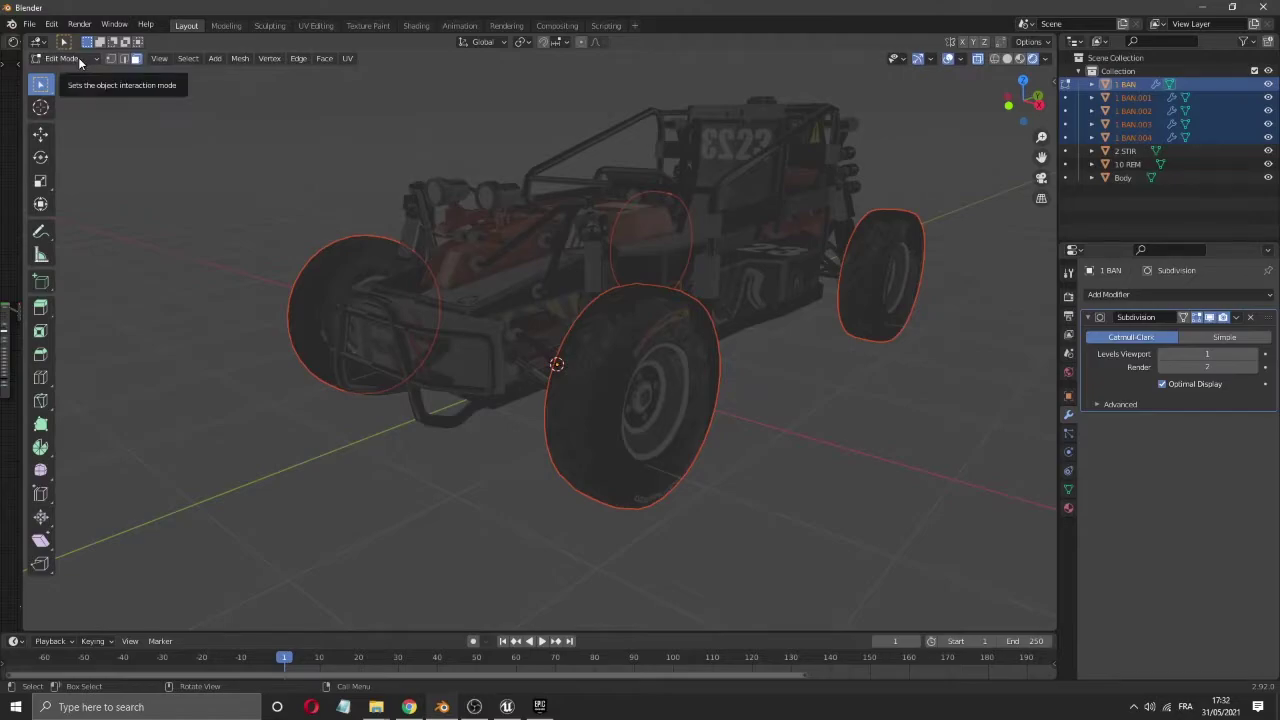
{"action": "left_click", "coordinate": [78, 57]}
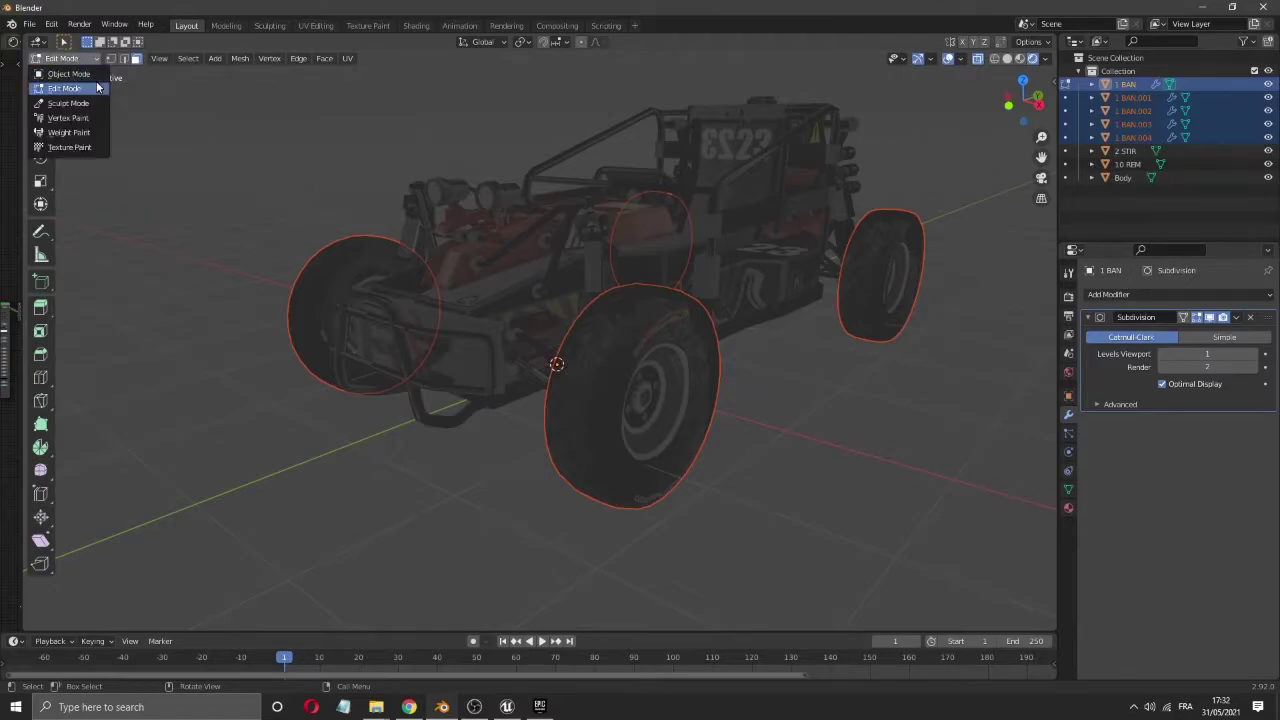
{"action": "left_click", "coordinate": [77, 70]}
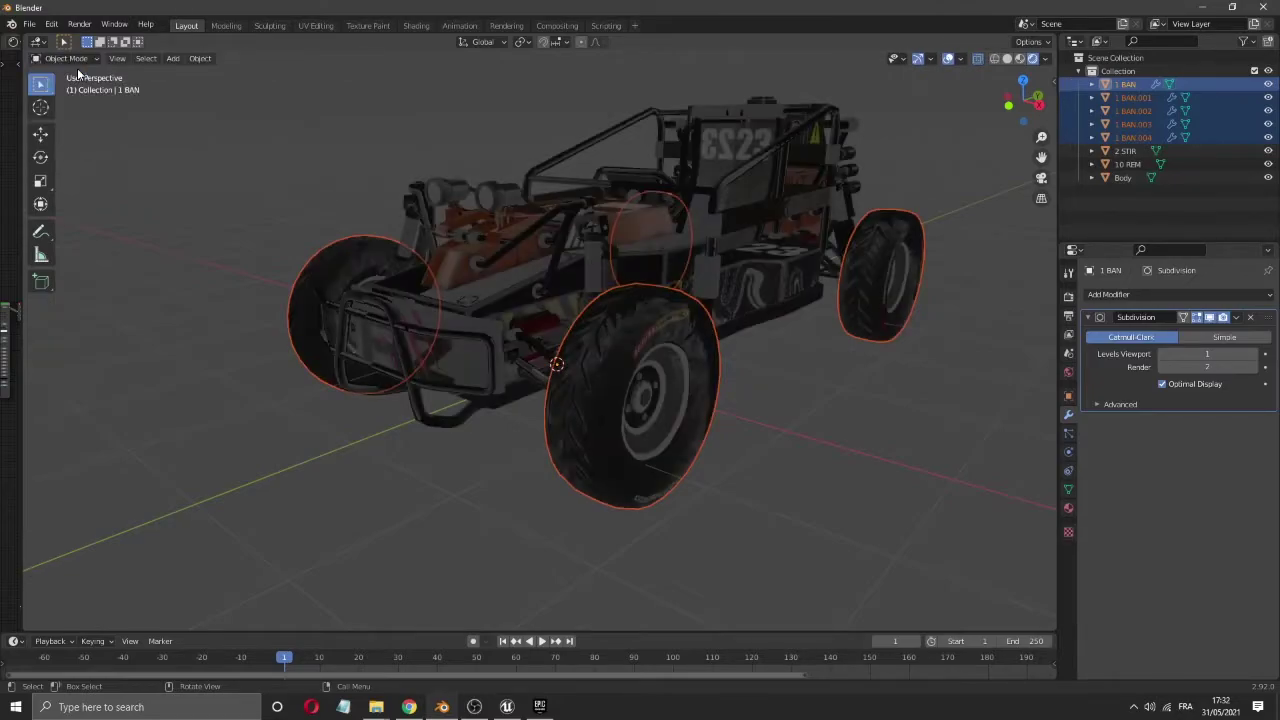
- Select the wheels one at a time to check their separation, and examine the rear right wheel from the back and side
{"action": "left_click", "coordinate": [679, 313]}
{"action": "left_click_drag", "start_coordinate": [1007, 86], "coordinate": [1030, 100]}
{"action": "left_click", "coordinate": [440, 278]}
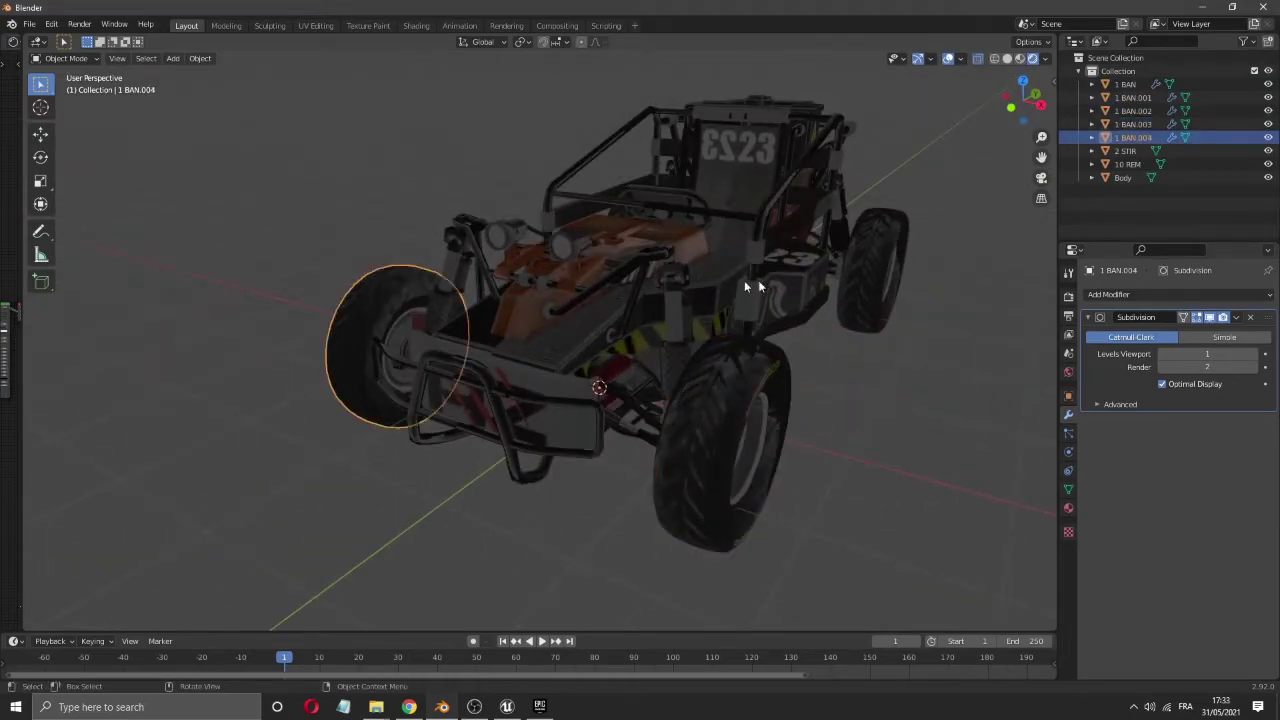
{"action": "left_click", "coordinate": [866, 263]}
{"action": "left_click_drag", "start_coordinate": [1017, 100], "coordinate": [985, 124]}
{"action": "left_click", "coordinate": [522, 237]}
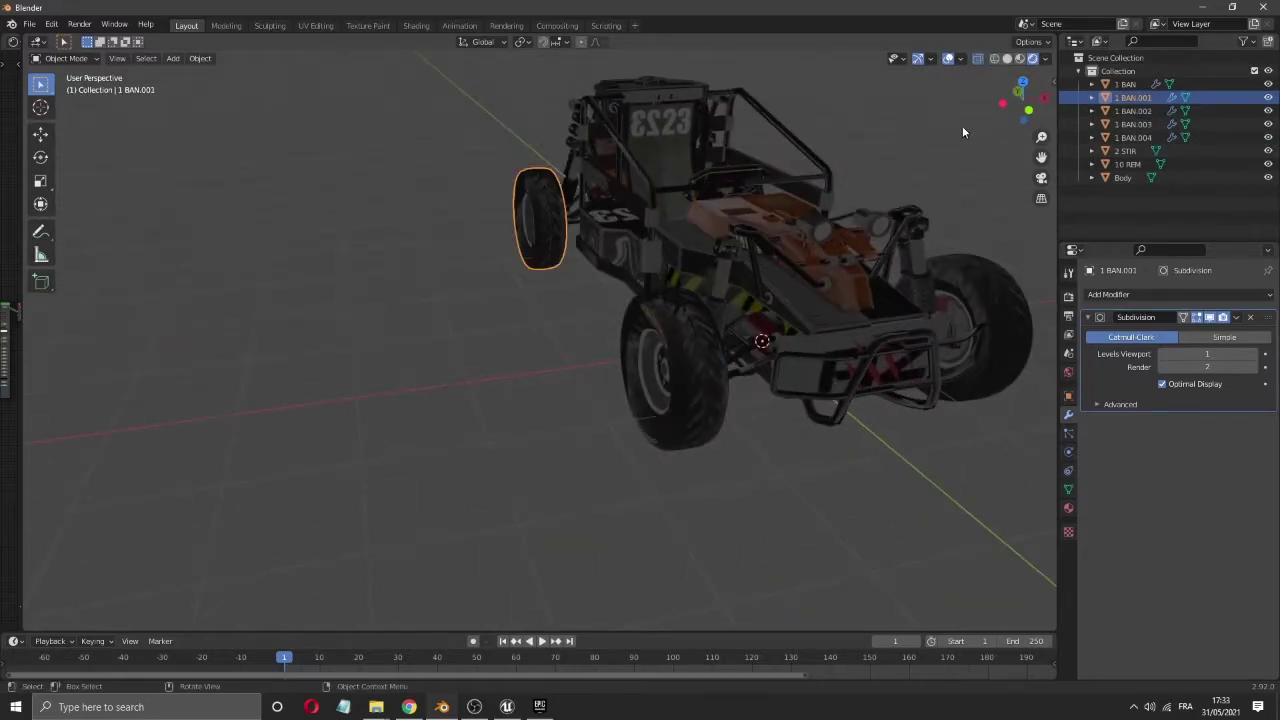
{"action": "left_click", "coordinate": [1034, 100]}
{"action": "left_click", "coordinate": [1023, 100]}
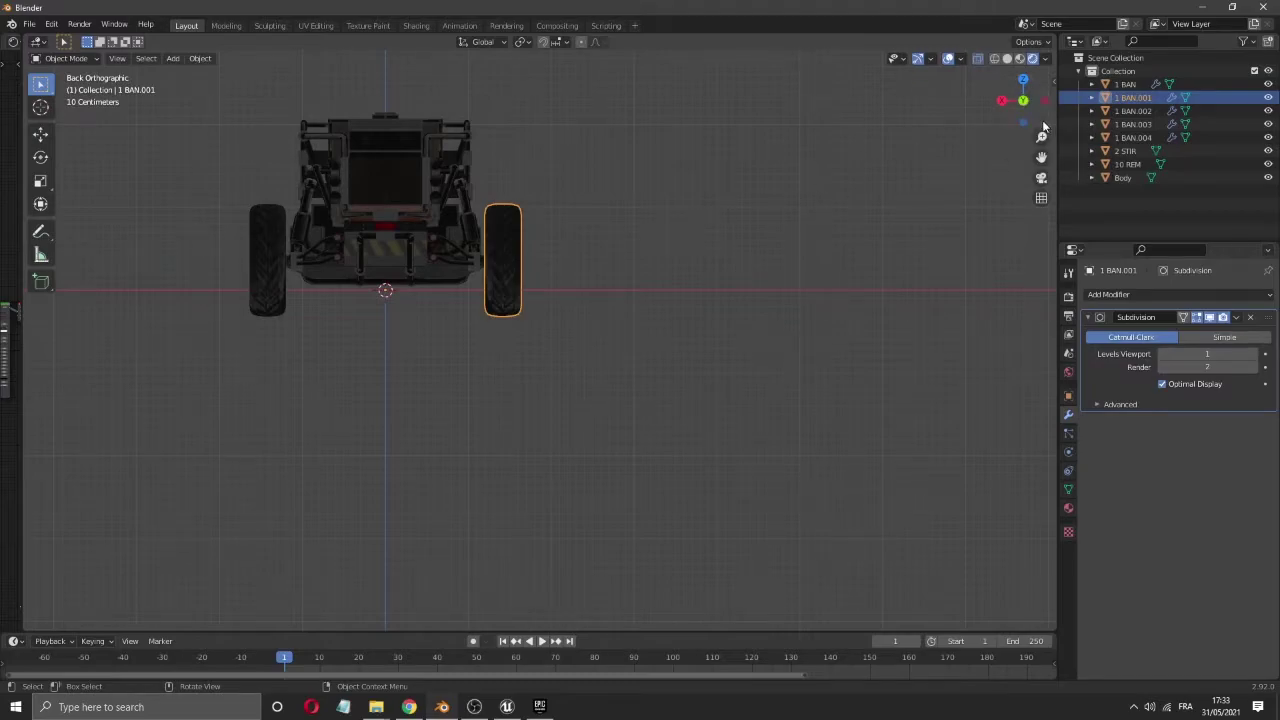
{"action": "left_click_drag", "start_coordinate": [1020, 101], "coordinate": [594, 274]}
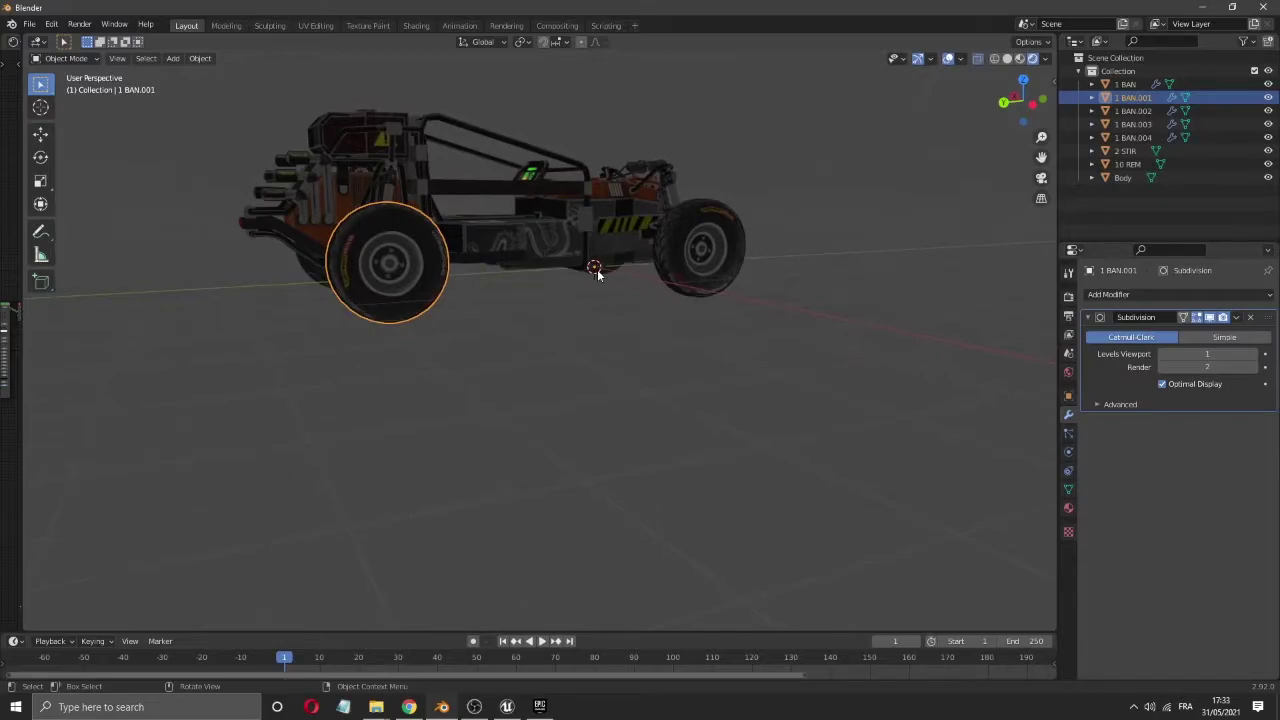
- Set the origins of the rear wheel 1 BAN.001 and the front wheel 1 BAN.004 to their own geometry
{"action": "right_click", "coordinate": [380, 287]}
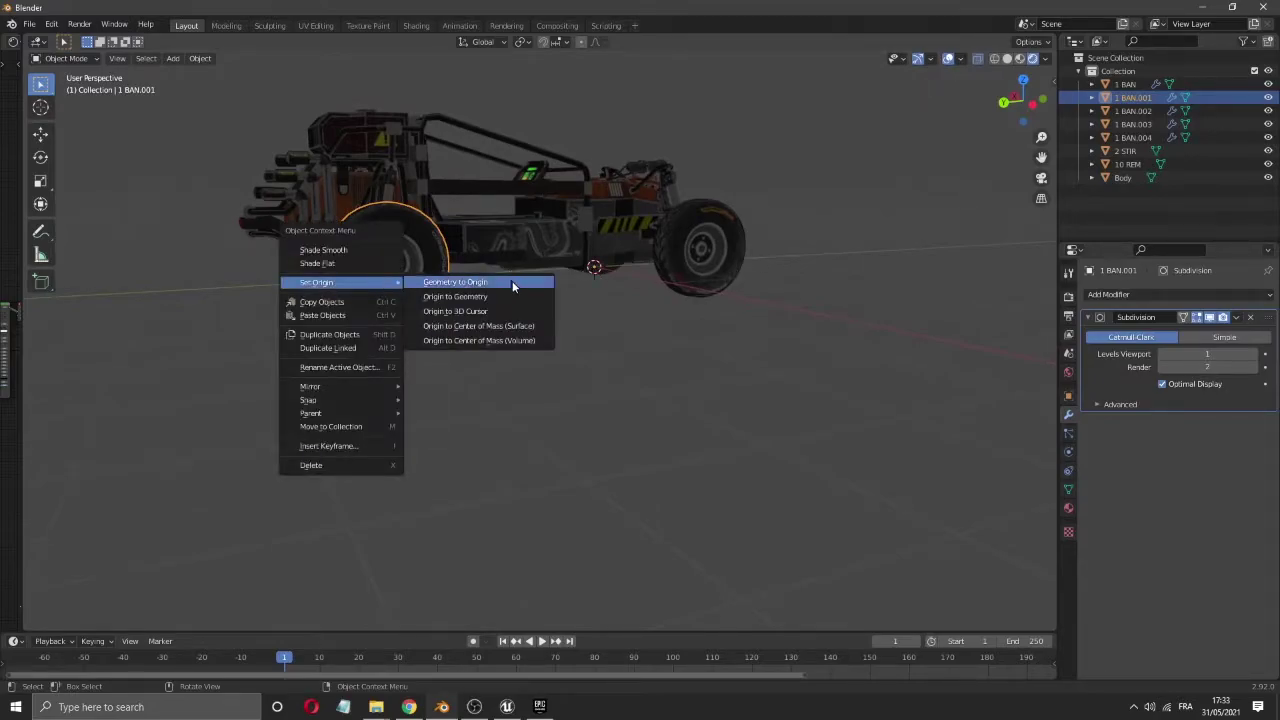
{"action": "left_click", "coordinate": [512, 294]}
{"action": "left_click", "coordinate": [706, 266]}
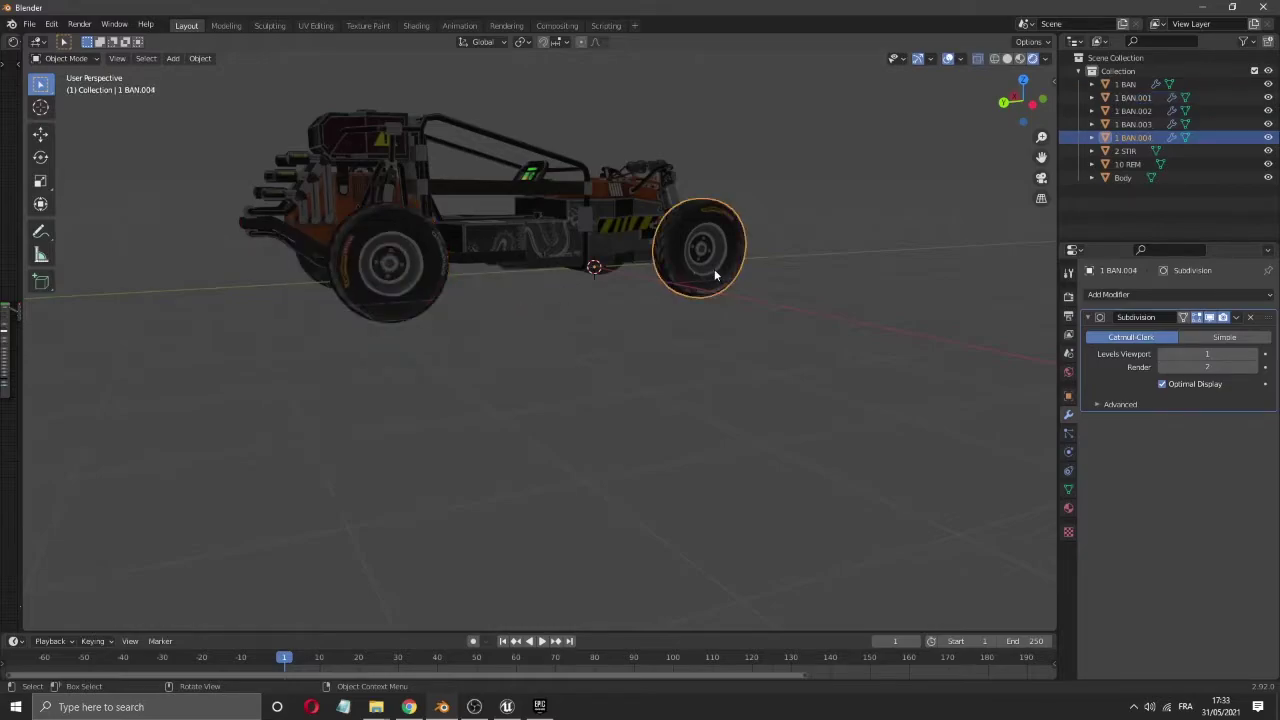
{"action": "right_click", "coordinate": [714, 269]}
{"action": "mouse_move", "coordinate": [714, 269]}
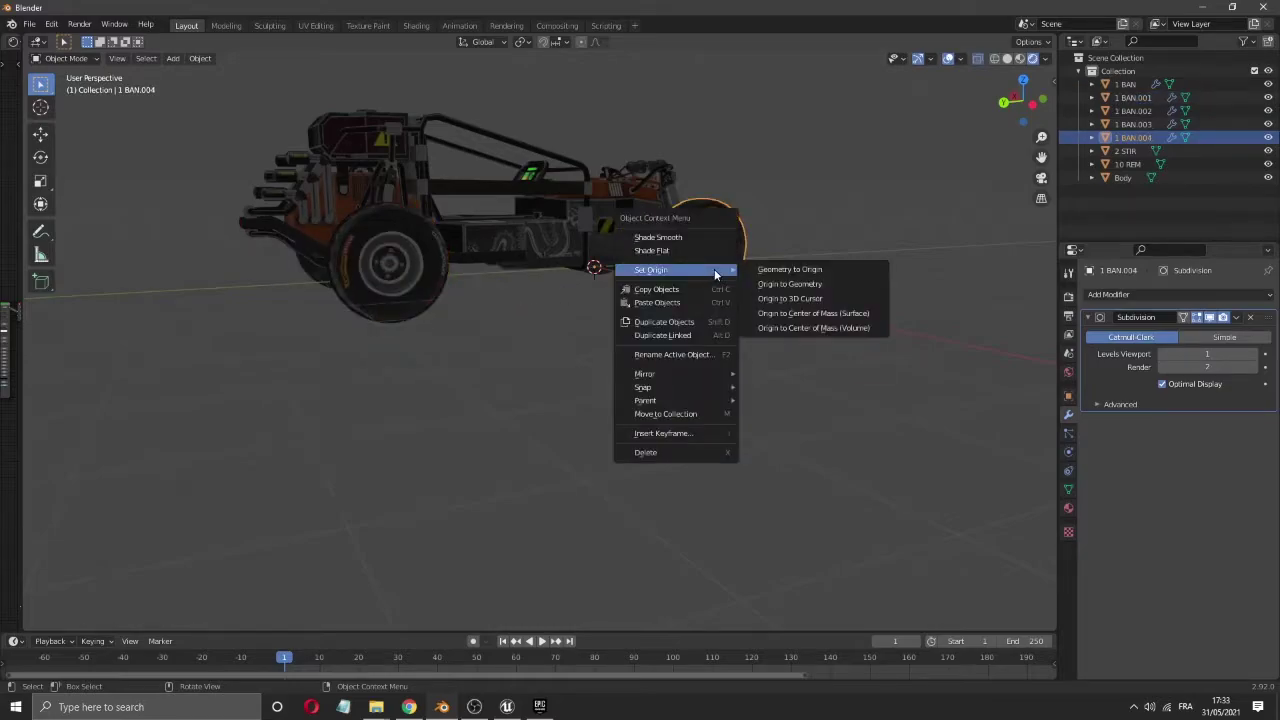
{"action": "left_click", "coordinate": [800, 284]}
- Try moving the geometry of the opposite rear wheel, 1 BAN.002, to its origin, and undo the change
{"action": "left_click_drag", "start_coordinate": [1015, 97], "coordinate": [955, 102]}
{"action": "left_click", "coordinate": [593, 313]}
{"action": "right_click", "coordinate": [593, 313]}
{"action": "mouse_move", "coordinate": [595, 308]}
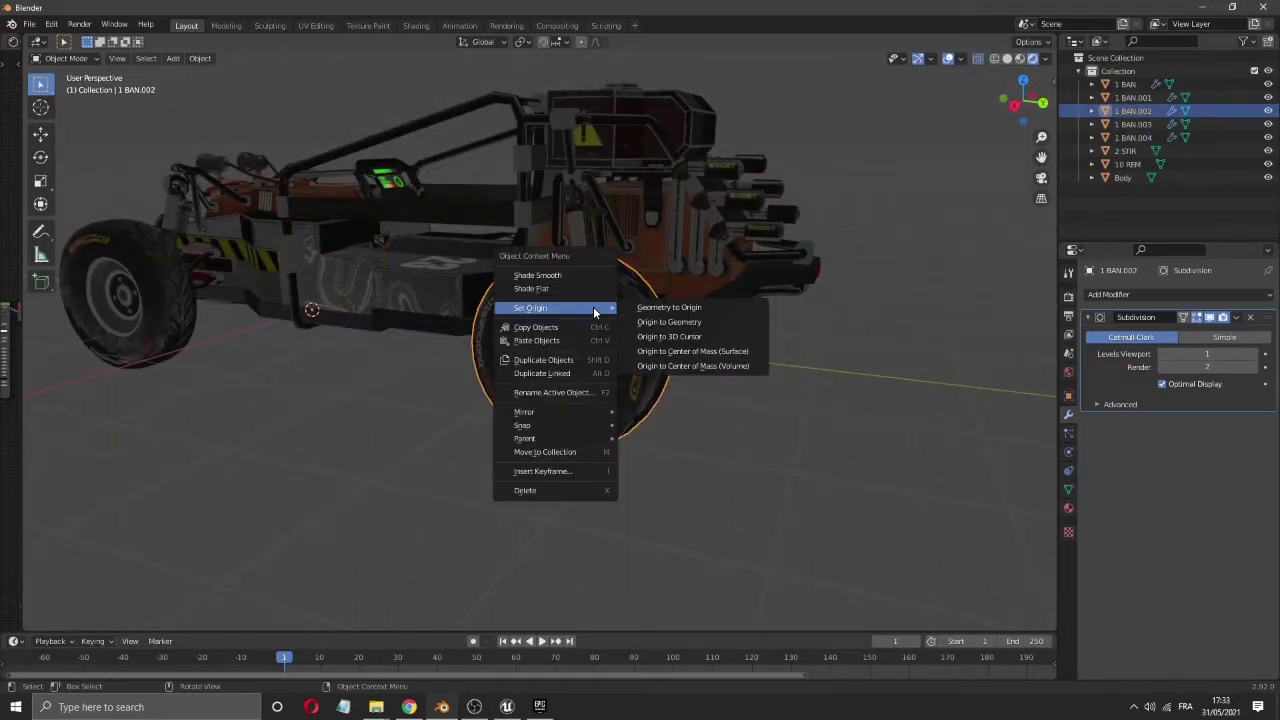
{"action": "left_click", "coordinate": [650, 309]}
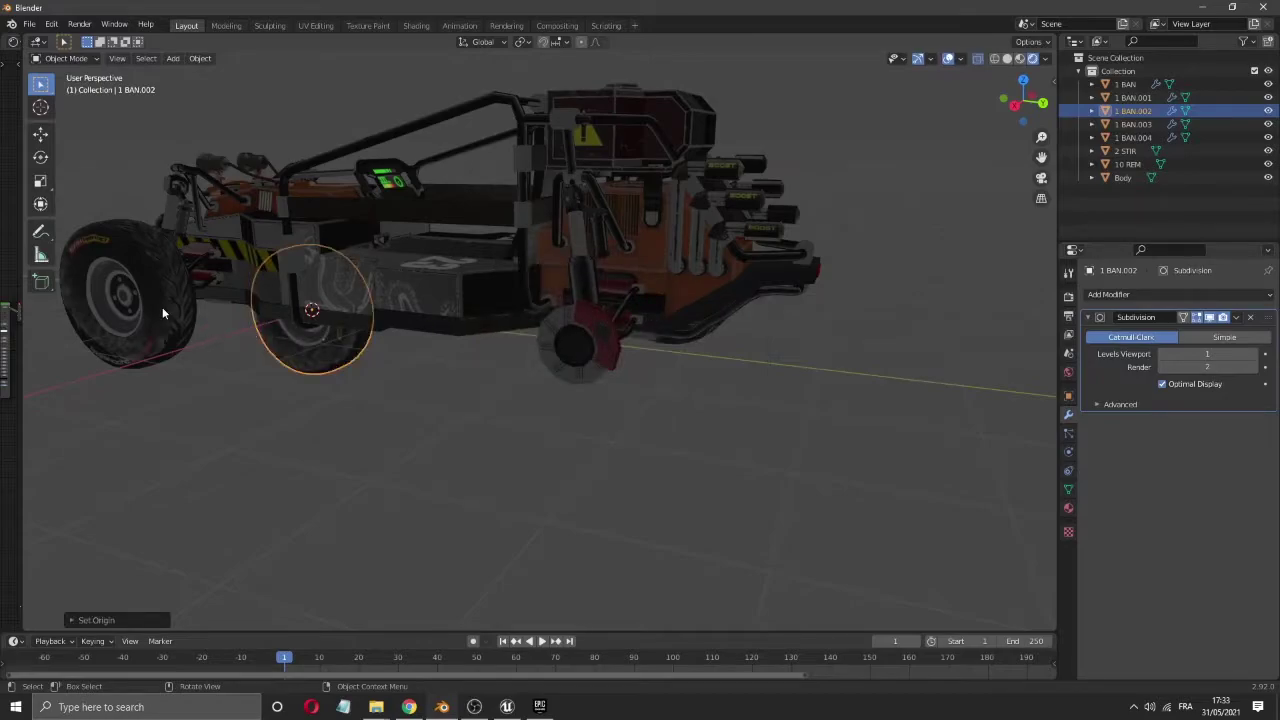
{"action": "key", "text": "ctrl+z"}
- Set the origin of the rear wheel 1 BAN.002 to its own geometry
{"action": "left_click", "coordinate": [580, 292]}
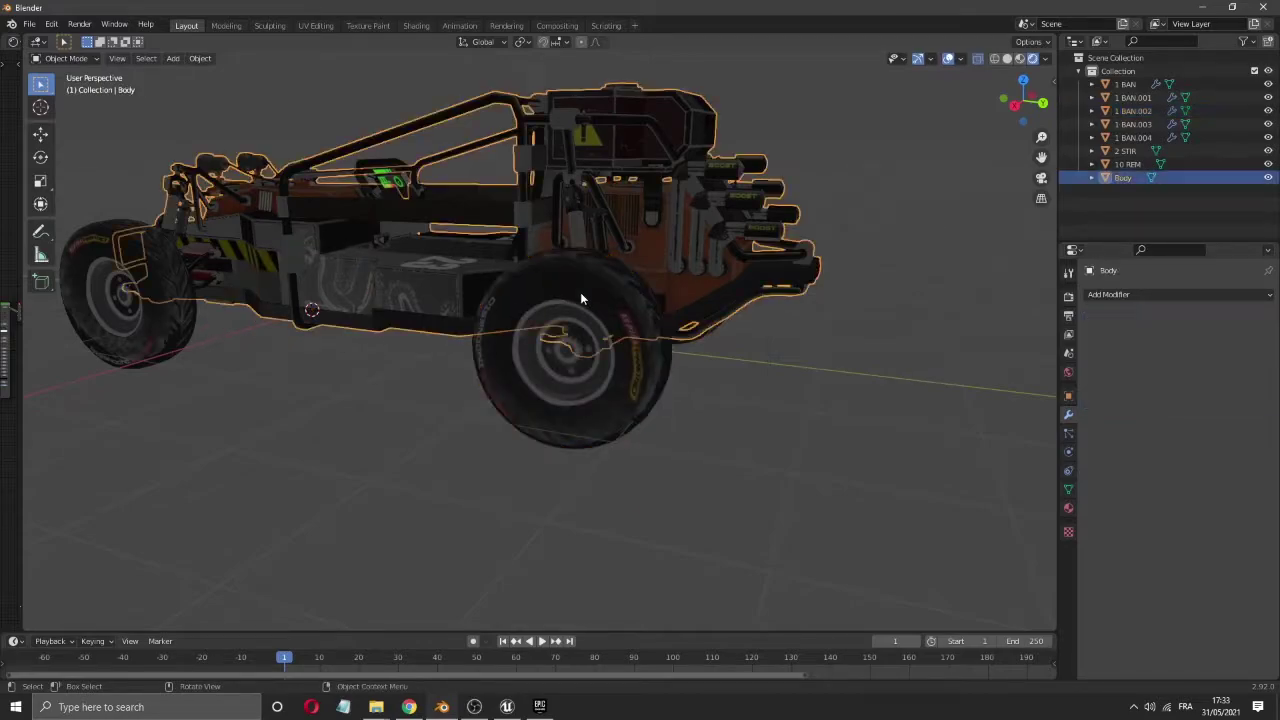
{"action": "right_click", "coordinate": [580, 292]}
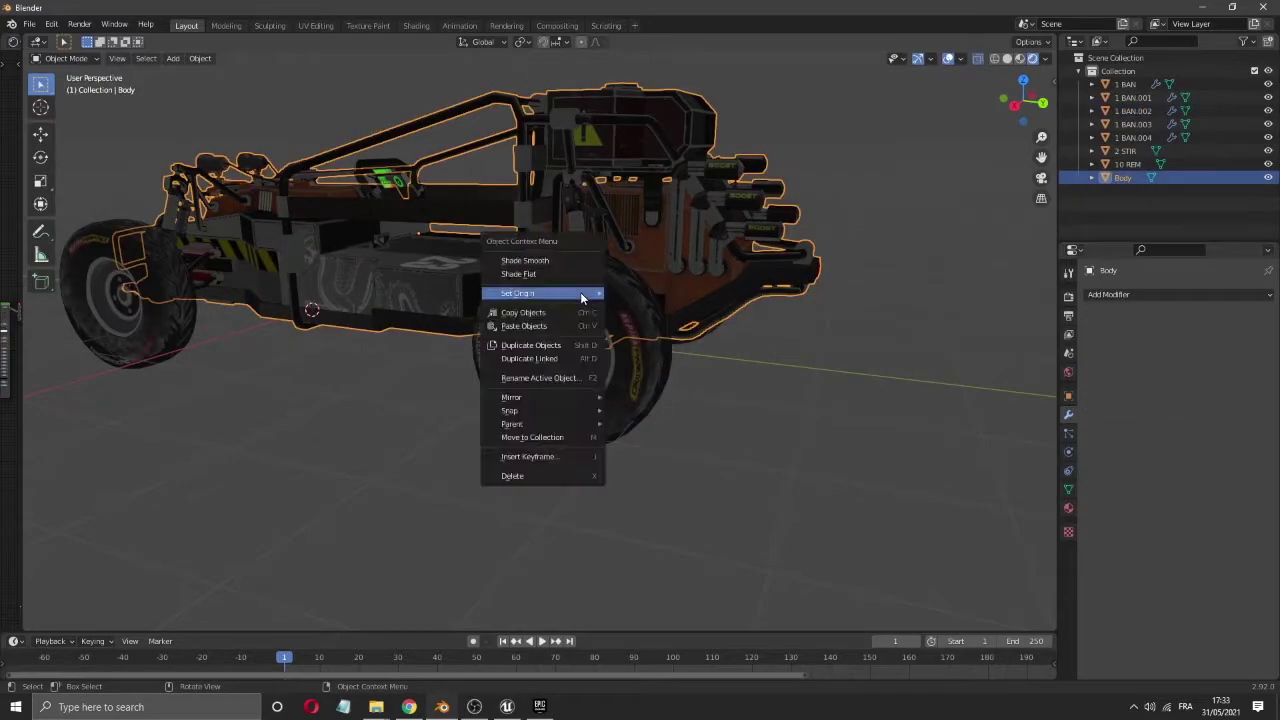
{"action": "left_click", "coordinate": [628, 388]}
{"action": "right_click", "coordinate": [628, 388]}
{"action": "mouse_move", "coordinate": [638, 389]}
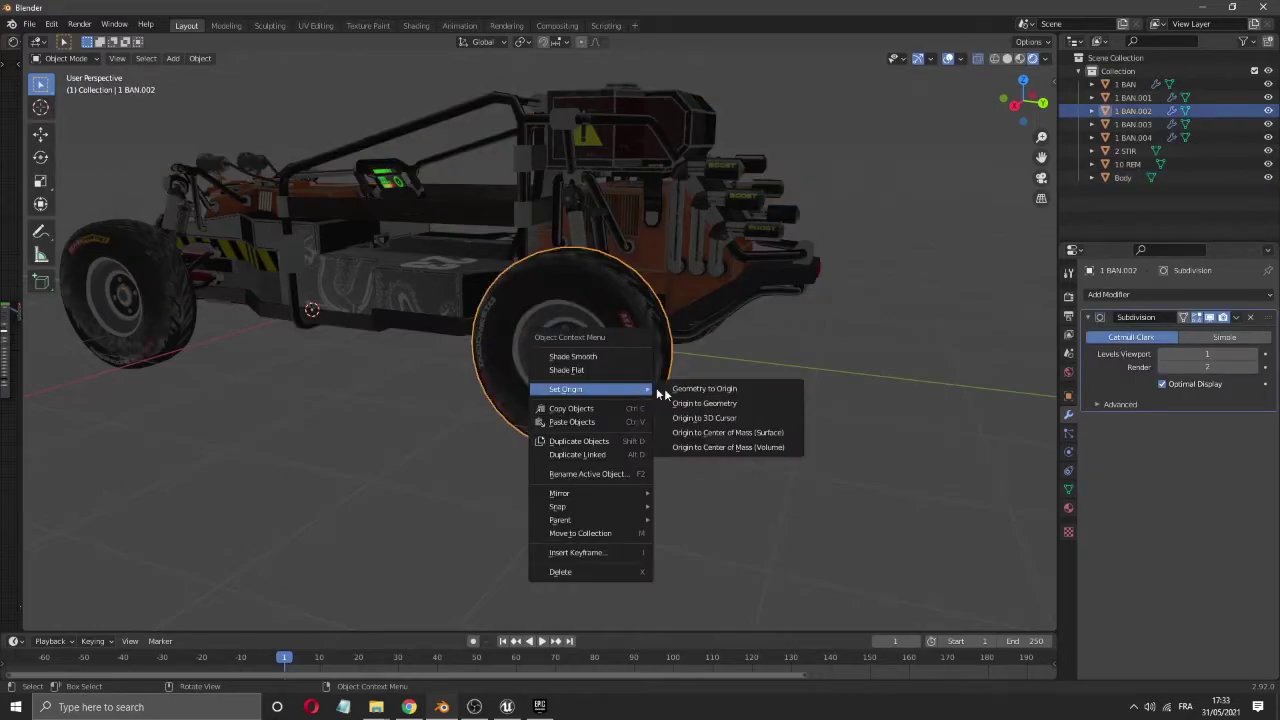
{"action": "left_click", "coordinate": [749, 403]}
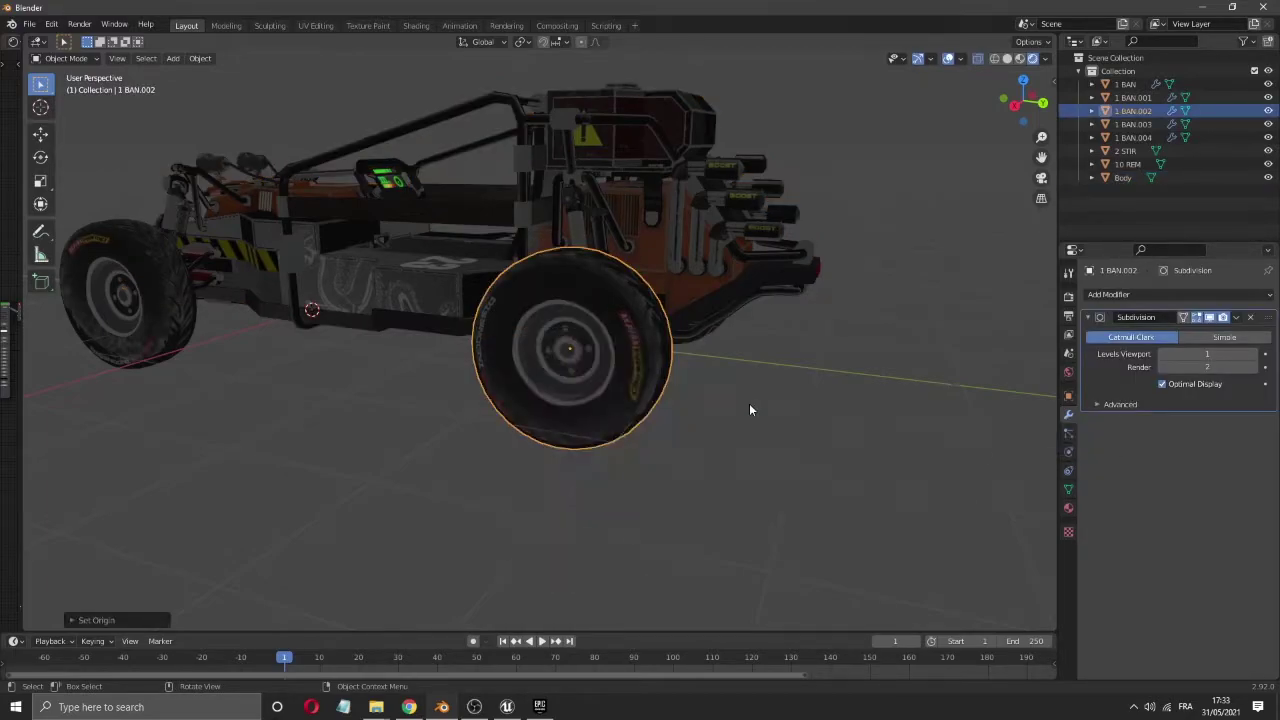
- Set the origin of the front wheel 1 BAN.003 to its own geometry
{"action": "left_click", "coordinate": [150, 311]}
{"action": "right_click", "coordinate": [150, 311]}
{"action": "mouse_move", "coordinate": [150, 313]}
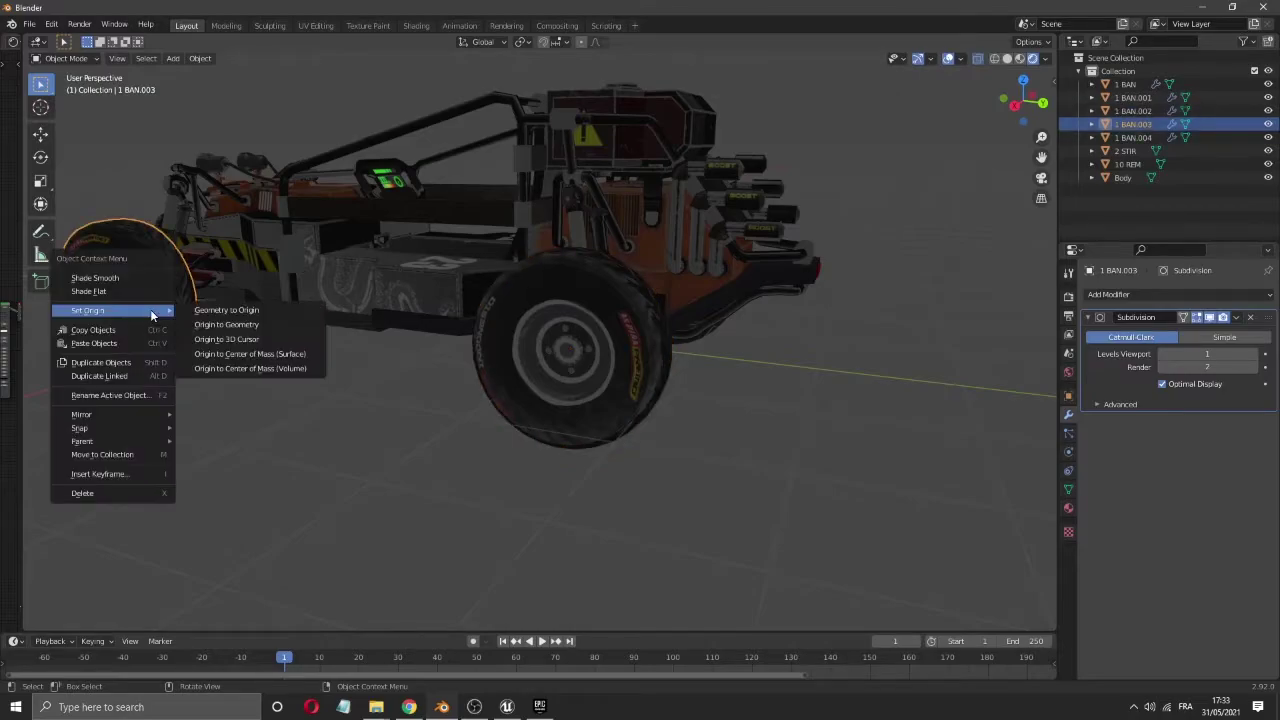
{"action": "left_click", "coordinate": [236, 324]}
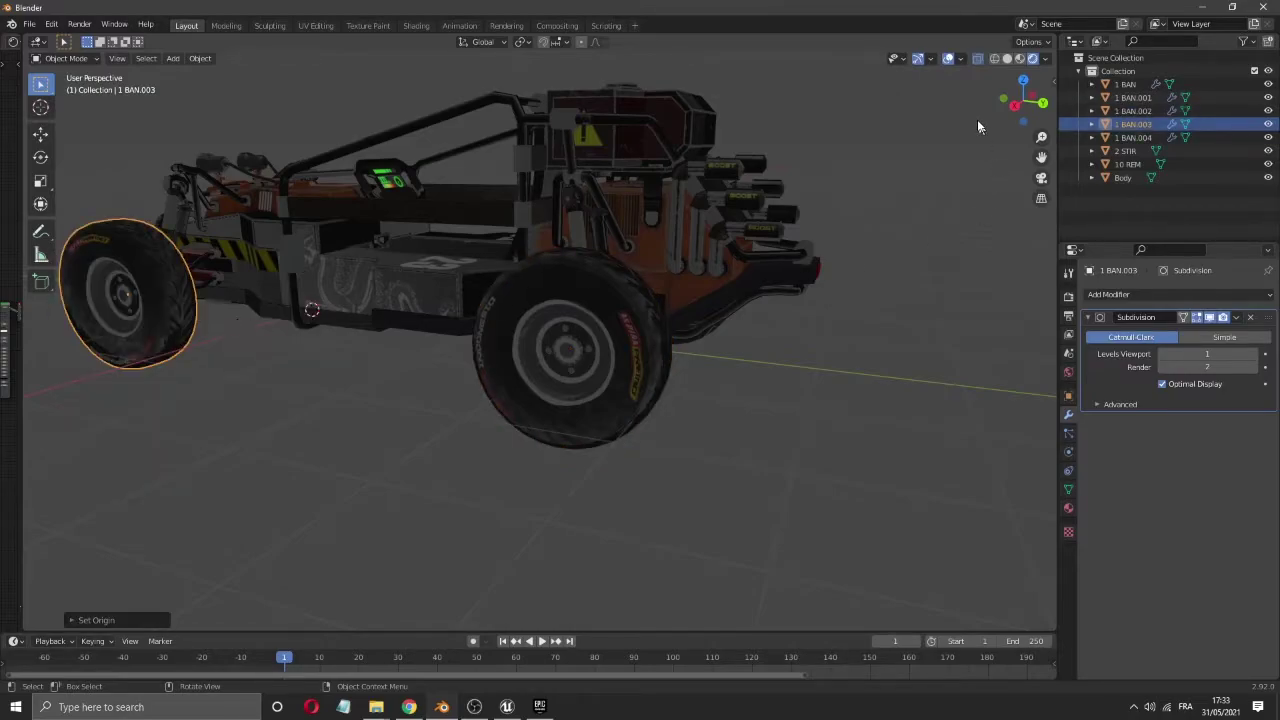
- Rename the front wheel object 1 BAN.004 as FLWheel
{"action": "mouse_move", "coordinate": [1014, 106]}
{"action": "left_mouse_down"}
{"action": "mouse_move", "coordinate": [1095, 113]}
{"action": "mouse_move", "coordinate": [1017, 112]}
{"action": "left_mouse_up"}
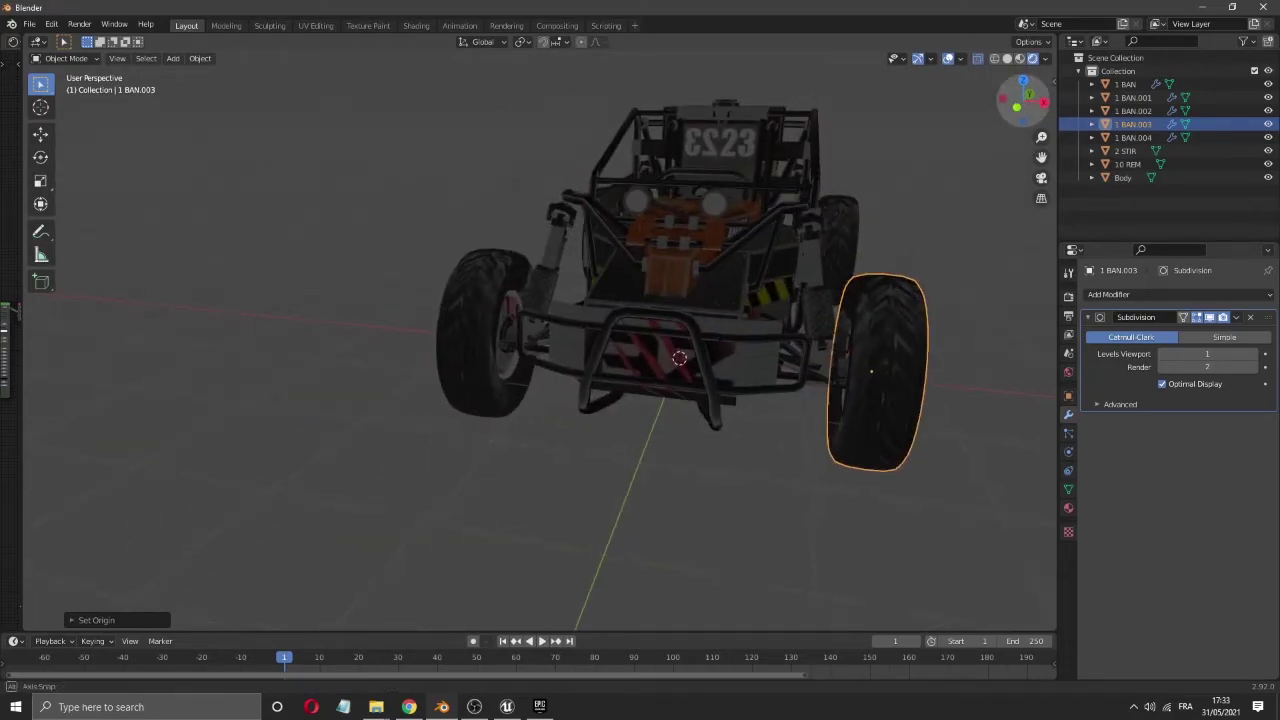
{"action": "left_click", "coordinate": [475, 348]}
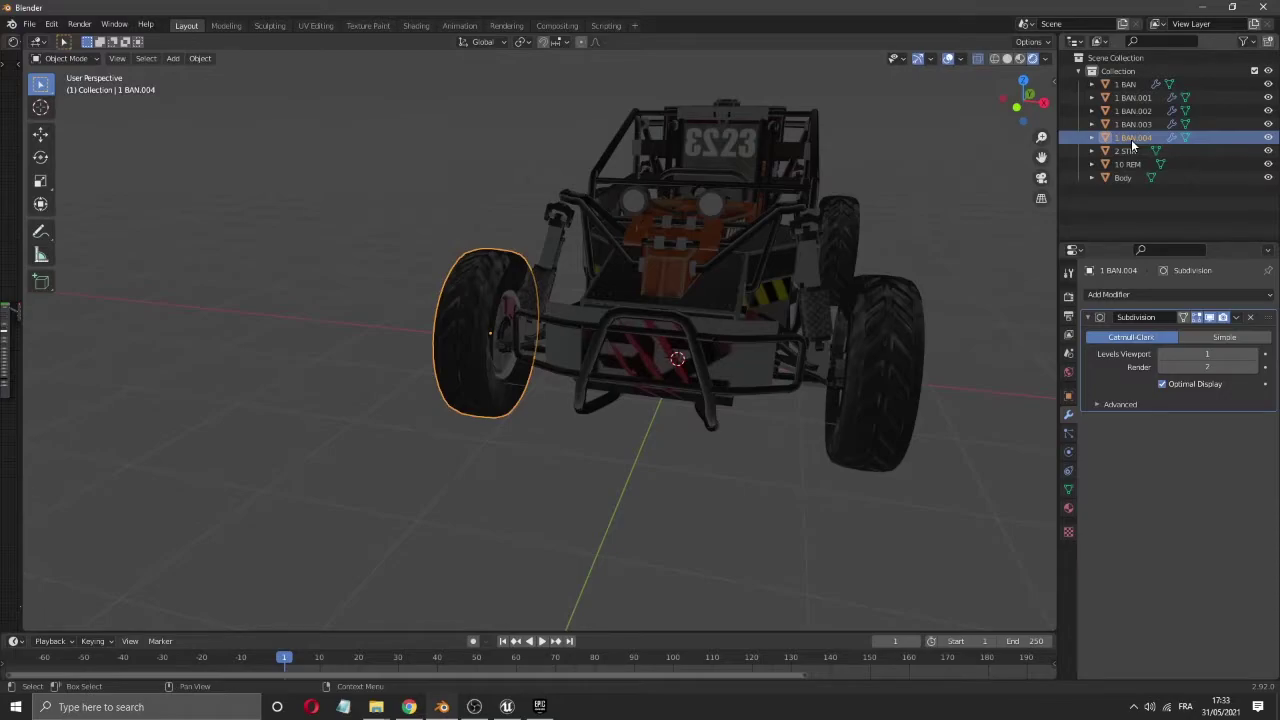
{"action": "double_click", "coordinate": [1133, 140]}
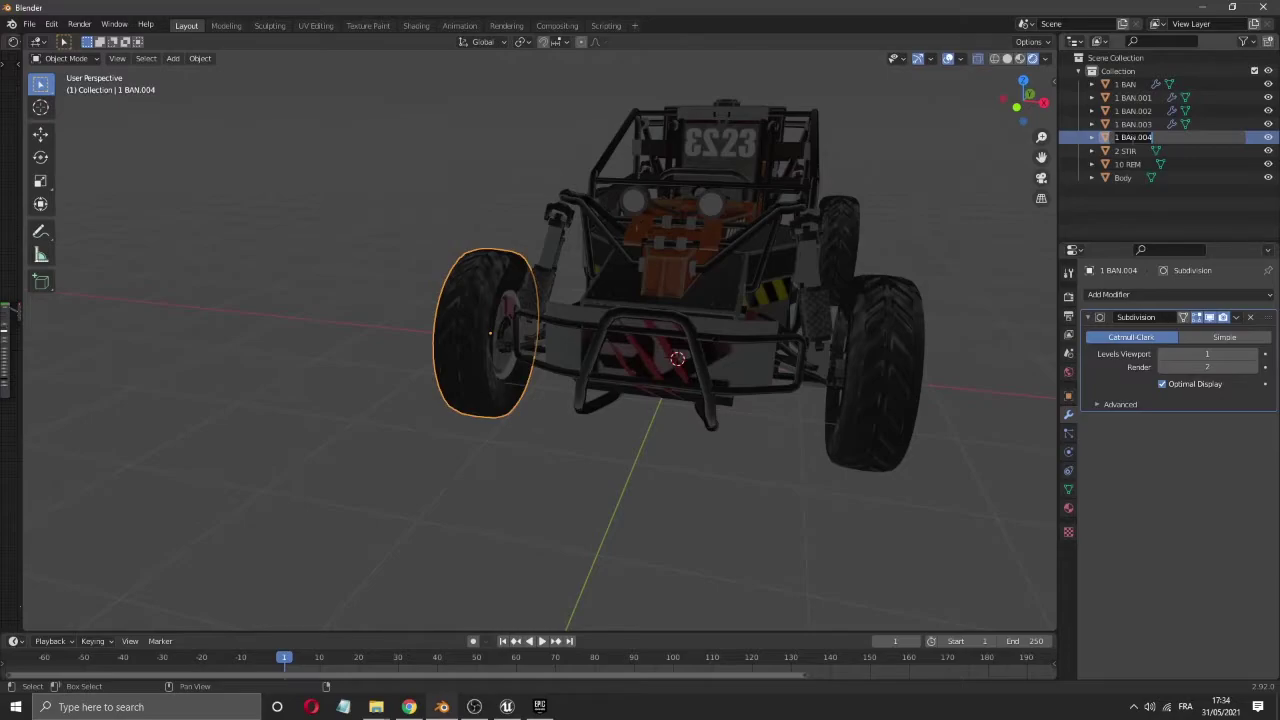
{"action": "type", "text": "FLWheel"}
{"action": "key", "text": "Return"}
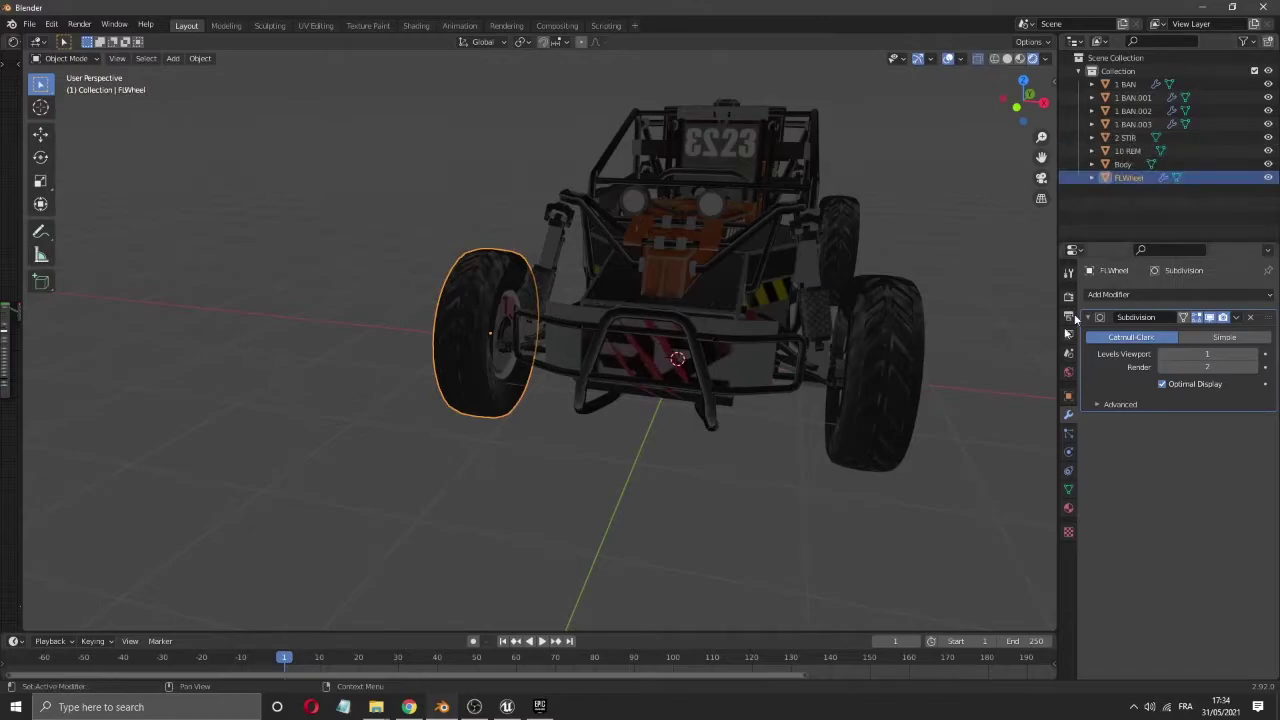
- Rename the front wheel object 1 BAN.003 as FRWheel
{"action": "left_click", "coordinate": [874, 413]}
{"action": "key", "text": "F2"}
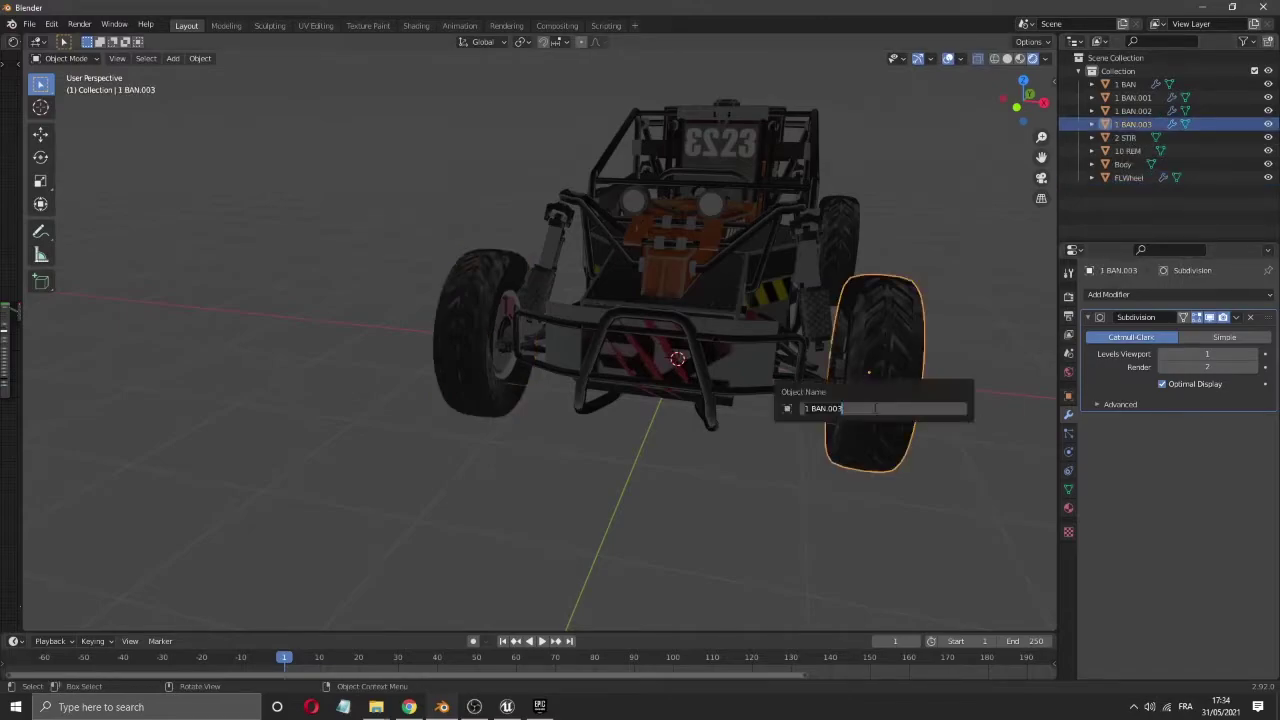
{"action": "type", "text": "FRWheel"}
{"action": "key", "text": "Return"}
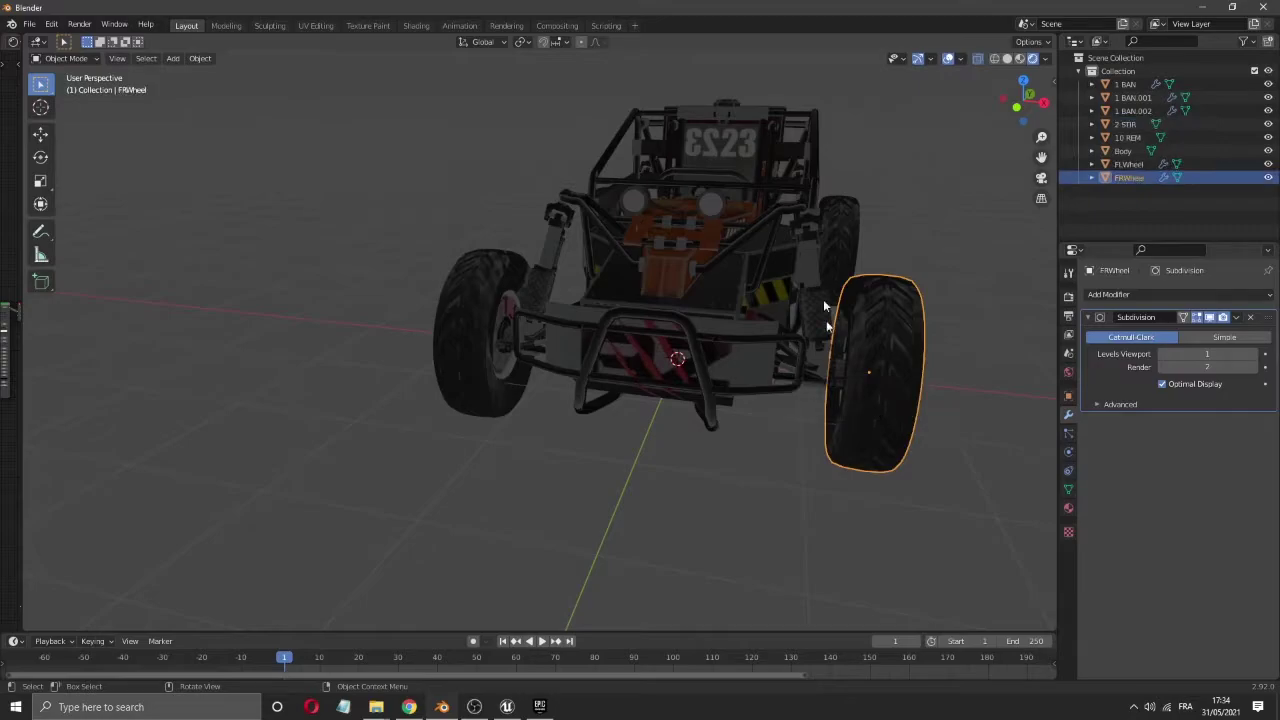
- Rename the rear wheel object 1 BAN.002 as RRWheel
{"action": "left_click", "coordinate": [825, 228]}
{"action": "left_click", "coordinate": [850, 249]}
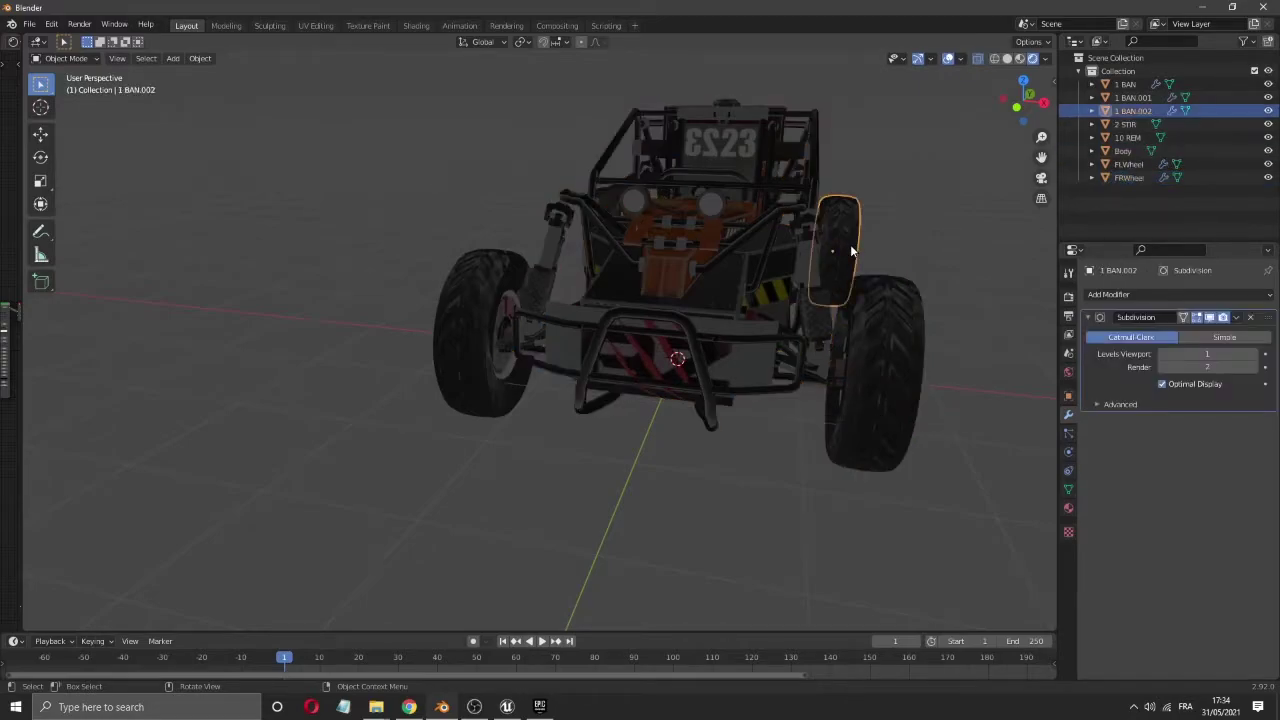
{"action": "key", "text": "F2"}
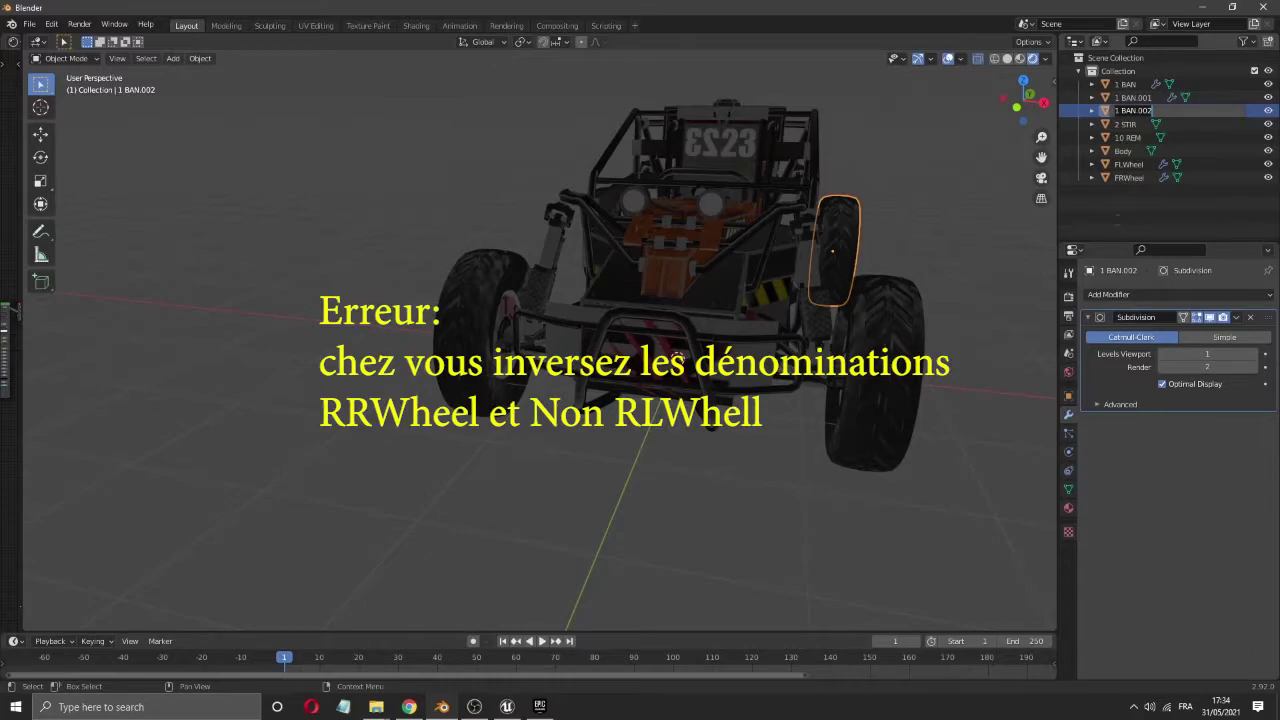
{"action": "type", "text": "RRWheel"}
{"action": "key", "text": "Return"}
- Rename the rear wheel object 1 BAN.001 as RLWheel
{"action": "left_click_drag", "start_coordinate": [1021, 100], "coordinate": [985, 106]}
{"action": "left_click", "coordinate": [561, 250]}
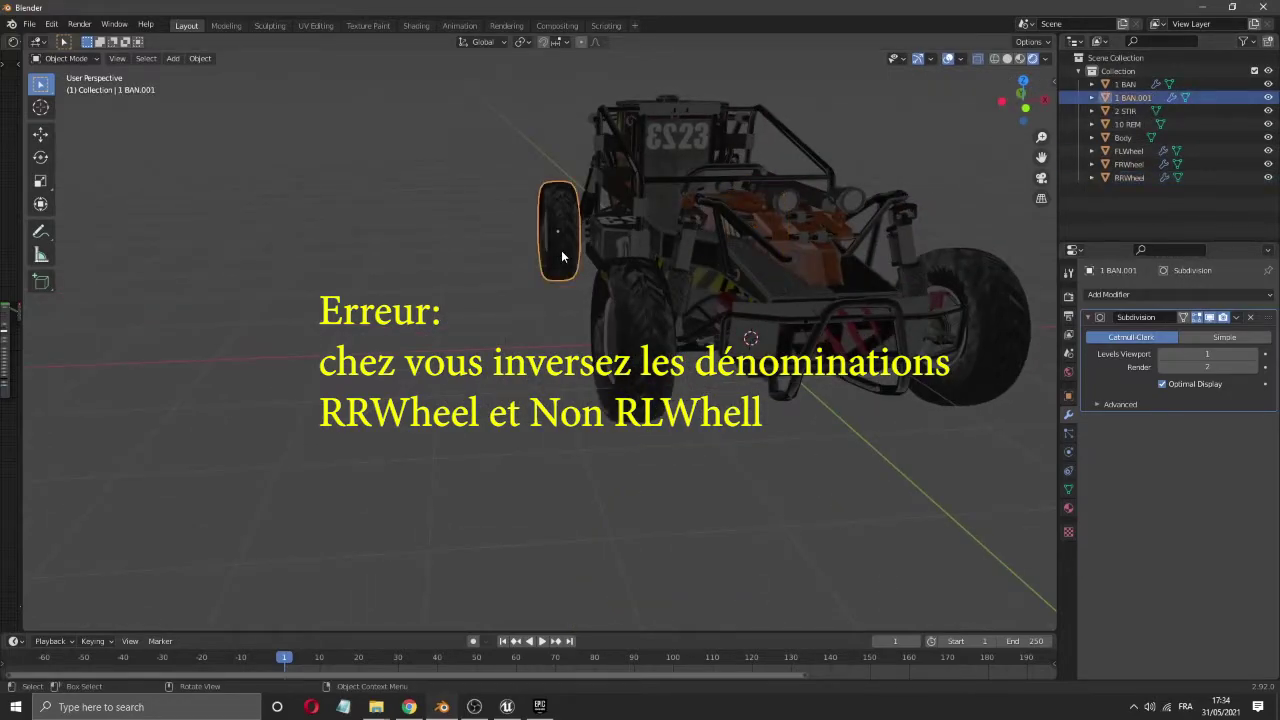
{"action": "key", "text": "F2"}
{"action": "type", "text": "R"}
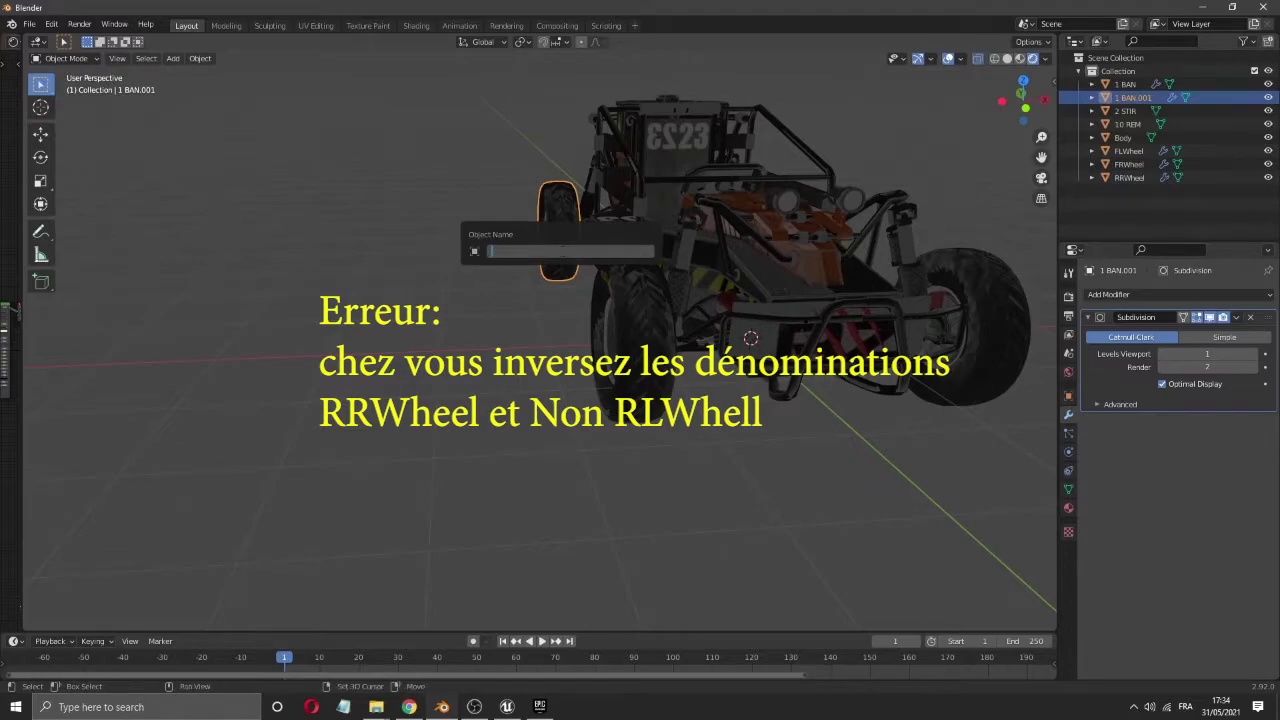
{"action": "type", "text": "LWheel"}
{"action": "key", "text": "Return"}
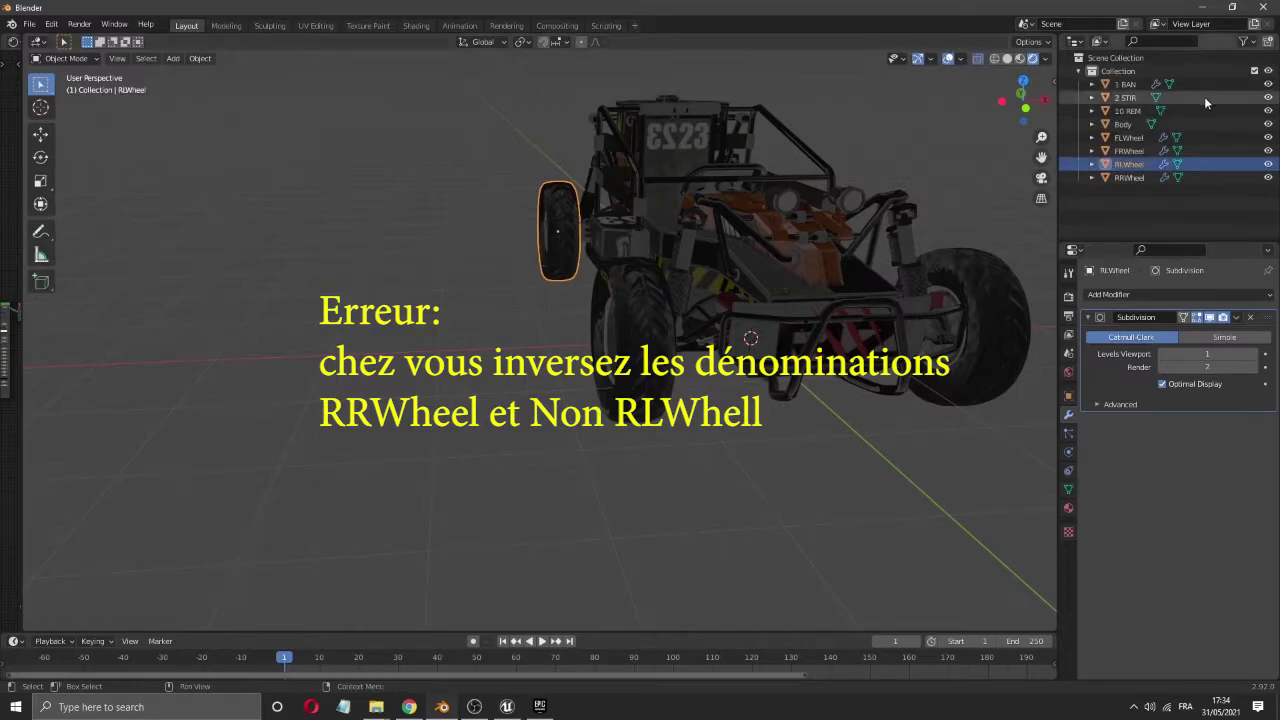
- Select the joined brake disc object 10 REM and switch it to Edit Mode
{"action": "left_click_drag", "start_coordinate": [1015, 105], "coordinate": [765, 266]}
{"action": "left_click", "coordinate": [765, 266]}
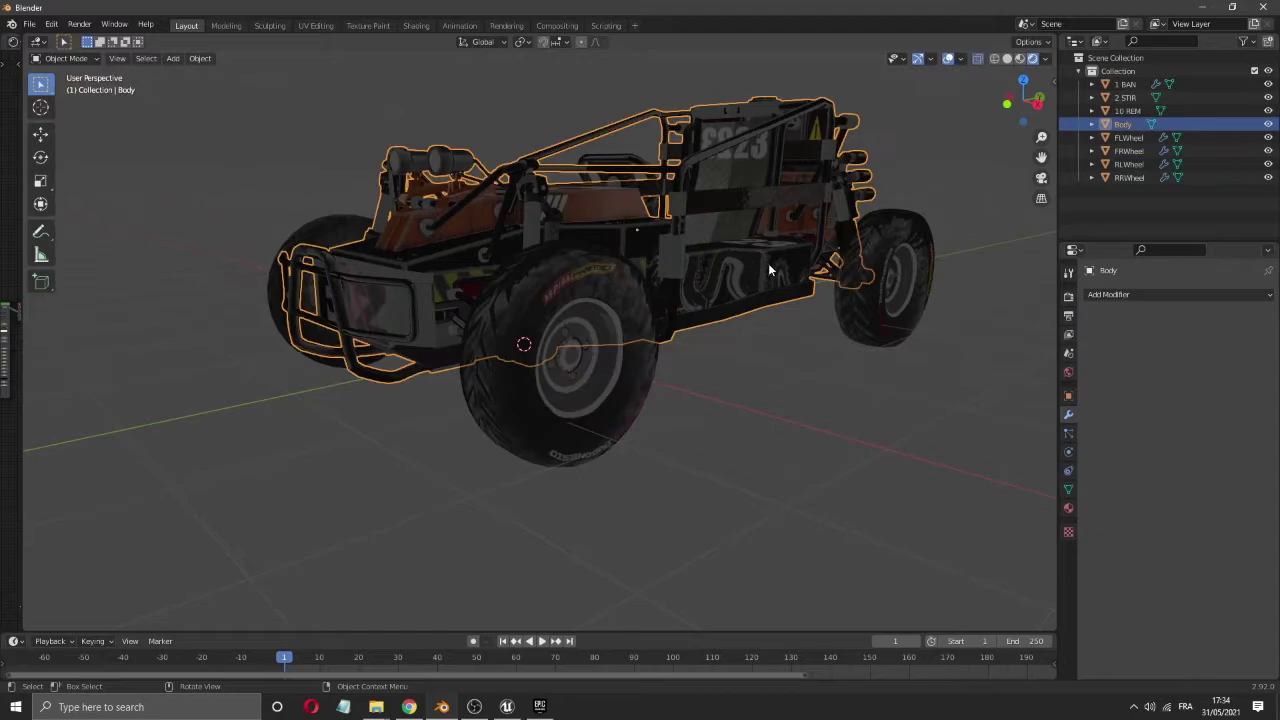
{"action": "left_click", "coordinate": [1127, 111]}
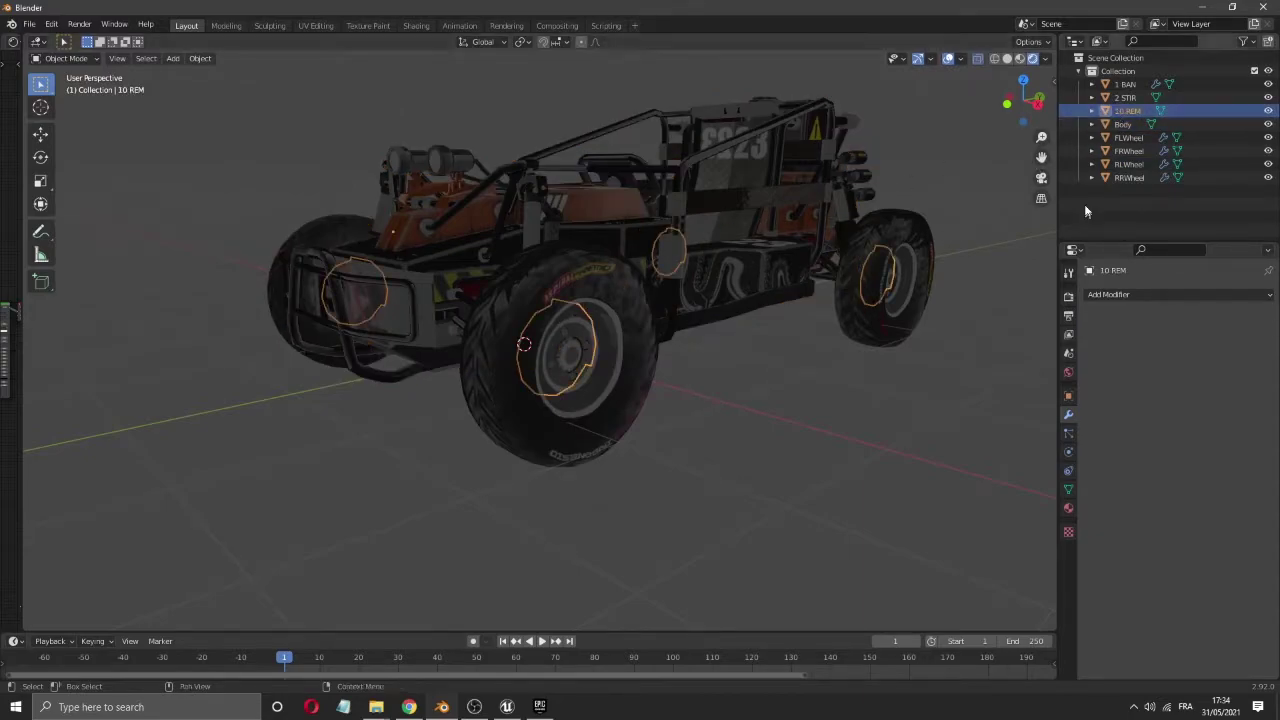
{"action": "left_click_drag", "start_coordinate": [1022, 101], "coordinate": [905, 100]}
{"action": "left_click_drag", "start_coordinate": [1023, 101], "coordinate": [990, 101]}
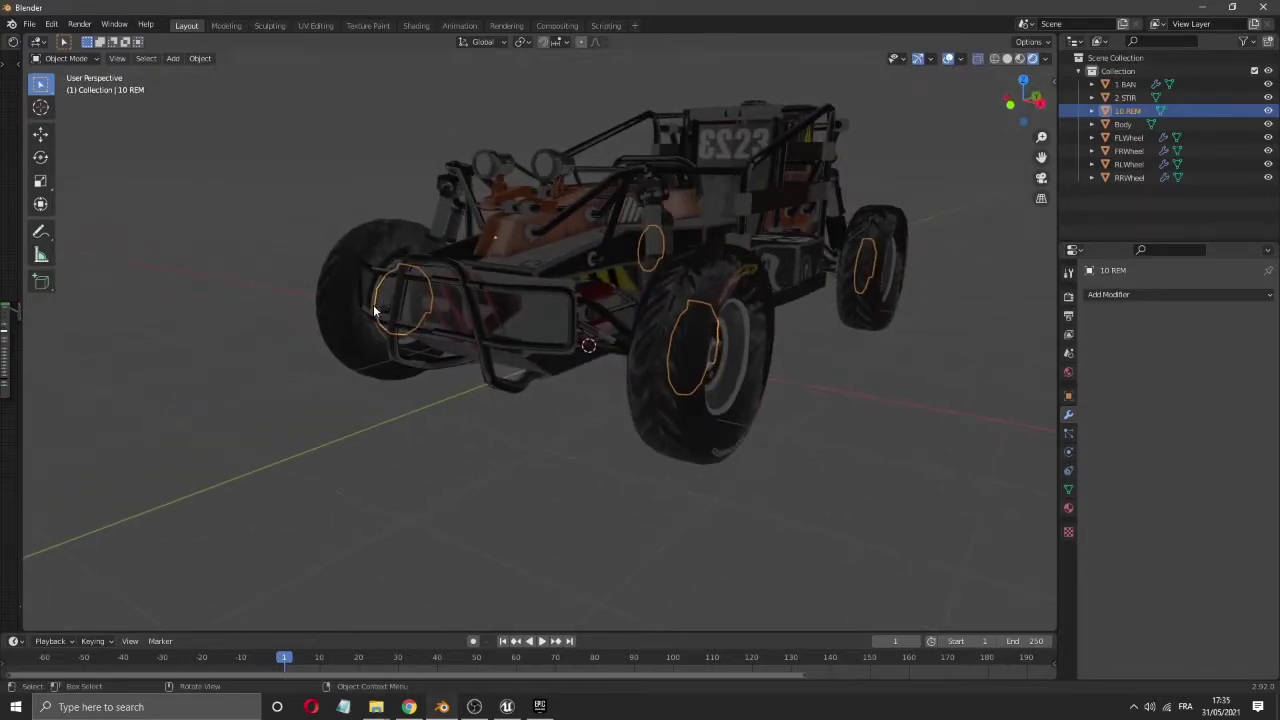
{"action": "right_click", "coordinate": [381, 314]}
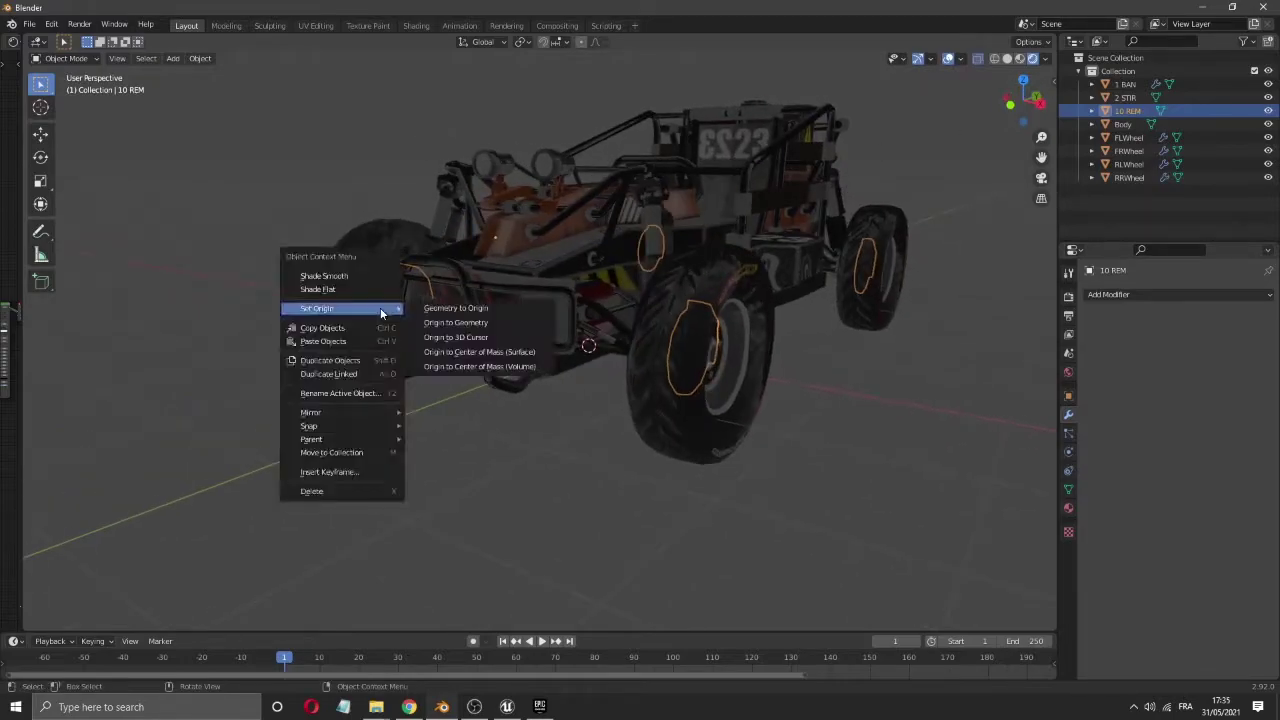
{"action": "key", "text": "Escape"}
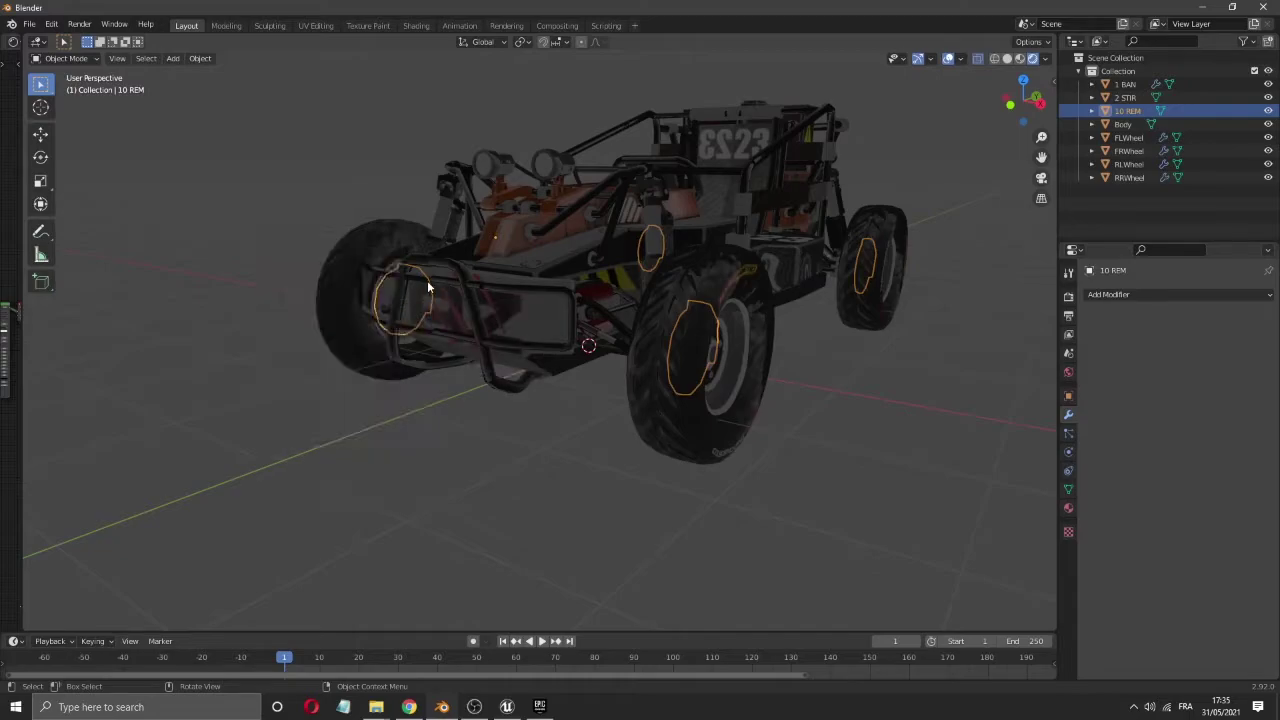
{"action": "key", "text": "Tab"}
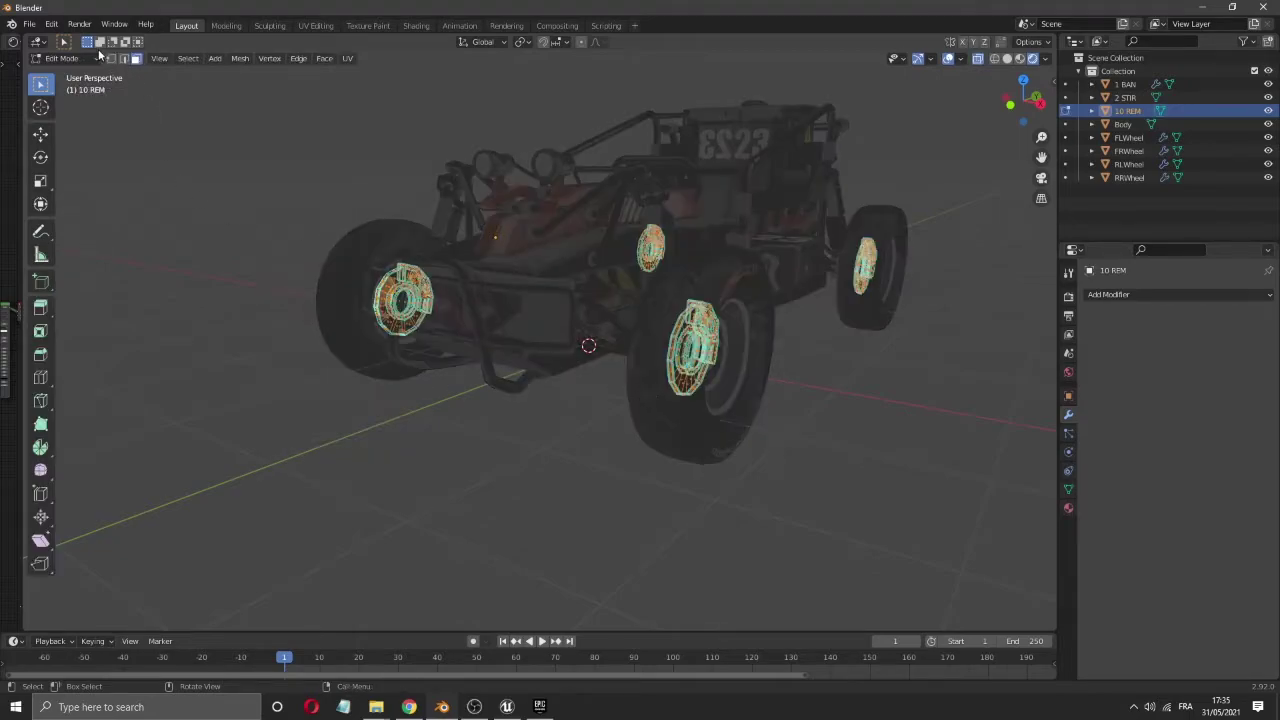
- Select all faces of the brake disc inside FLWheel and separate the selection into its own object
{"action": "left_click_drag", "start_coordinate": [312, 218], "coordinate": [483, 382]}
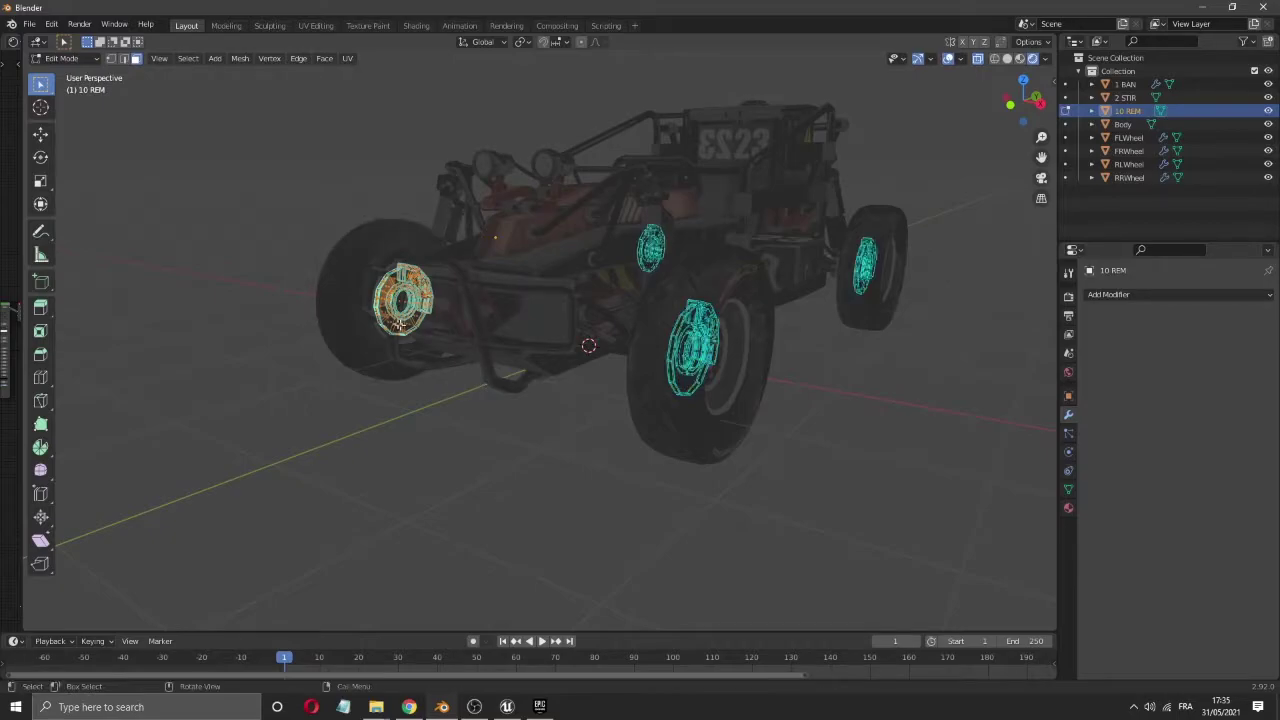
{"action": "right_click", "coordinate": [407, 327]}
{"action": "mouse_move", "coordinate": [410, 330]}
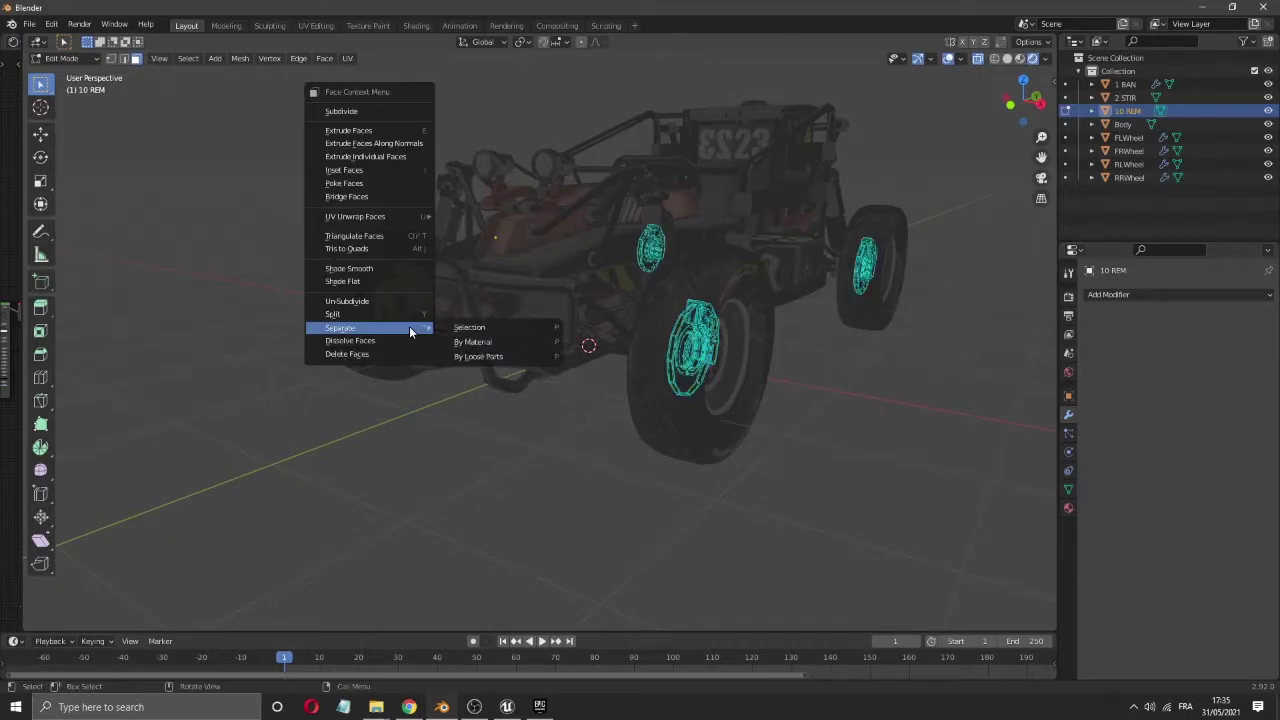
{"action": "left_click", "coordinate": [511, 328]}
- Select all faces of the brake disc inside FRWheel and separate the selection into its own object
{"action": "left_click_drag", "start_coordinate": [662, 291], "coordinate": [749, 434]}
{"action": "right_click", "coordinate": [696, 345]}
{"action": "mouse_move", "coordinate": [696, 345]}
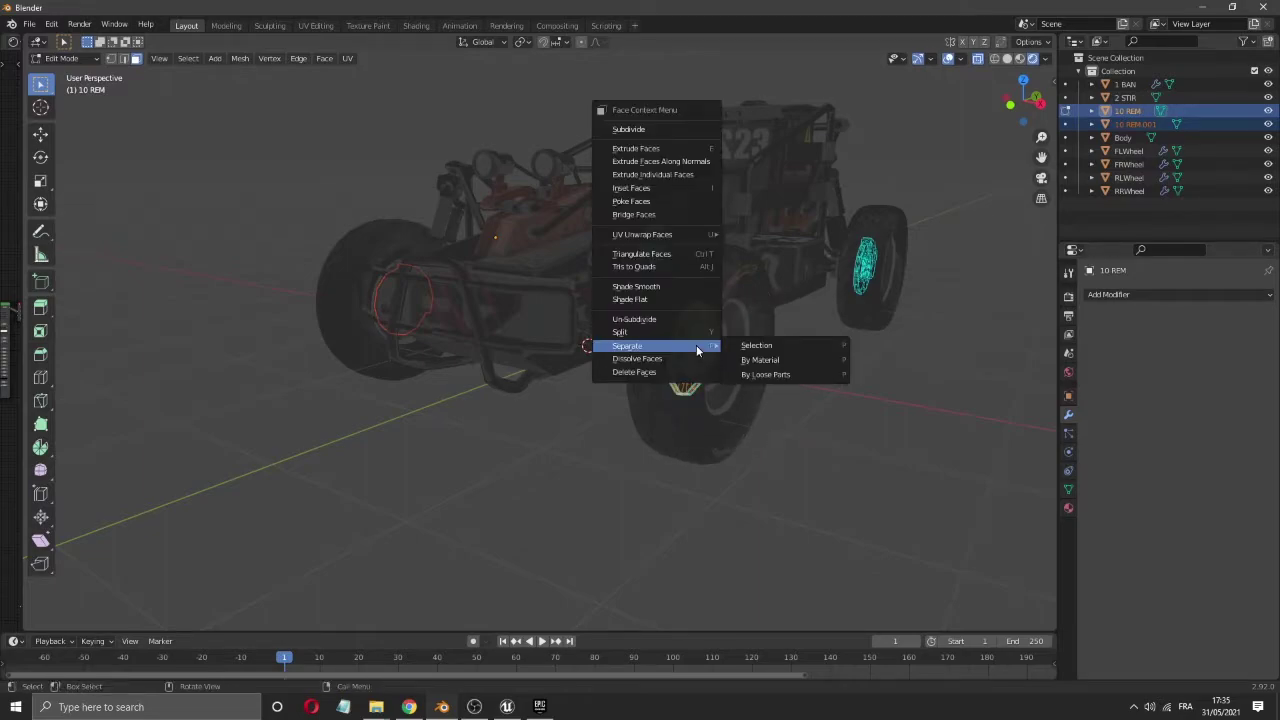
{"action": "left_click", "coordinate": [751, 345]}
- Separate the selected faces of the brake disc inside RRWheel into their own object
{"action": "right_click", "coordinate": [852, 274]}
{"action": "mouse_move", "coordinate": [852, 274]}
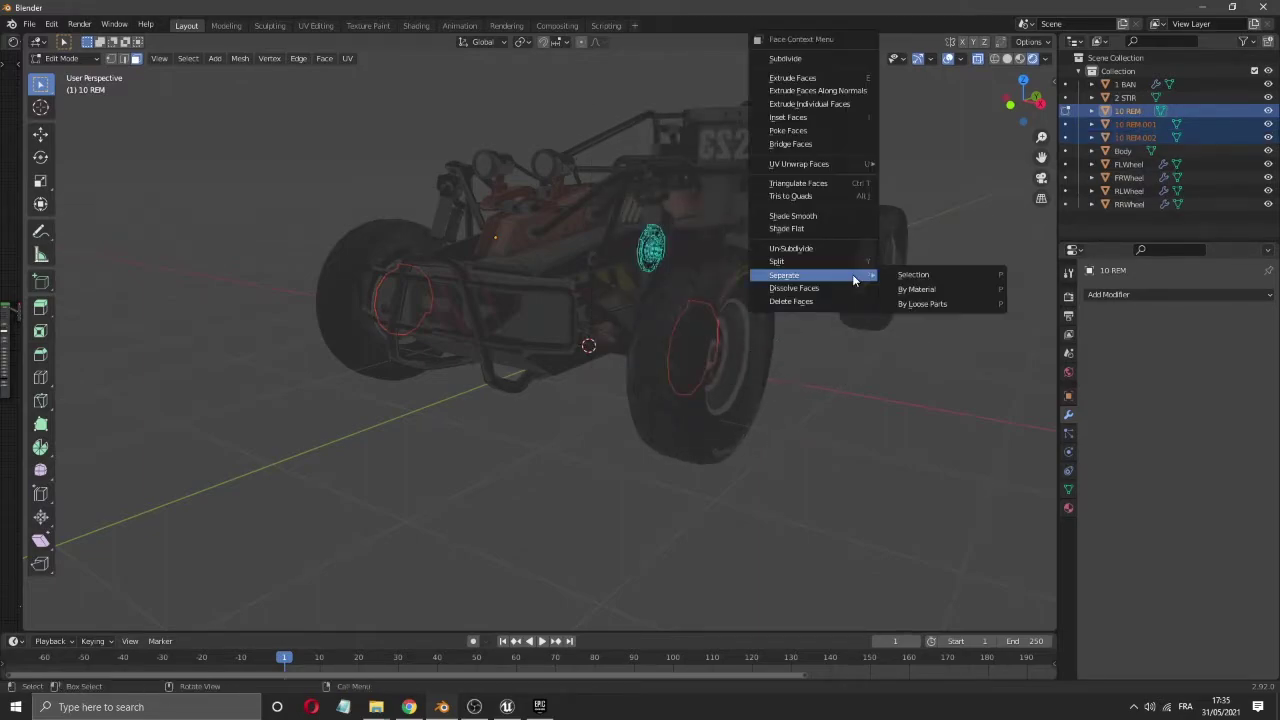
{"action": "left_click", "coordinate": [906, 276]}
- Select the remaining brake disc faces inside RLWheel and separate the selection into its own object
{"action": "left_click_drag", "start_coordinate": [614, 205], "coordinate": [688, 286]}
{"action": "right_click", "coordinate": [653, 253]}
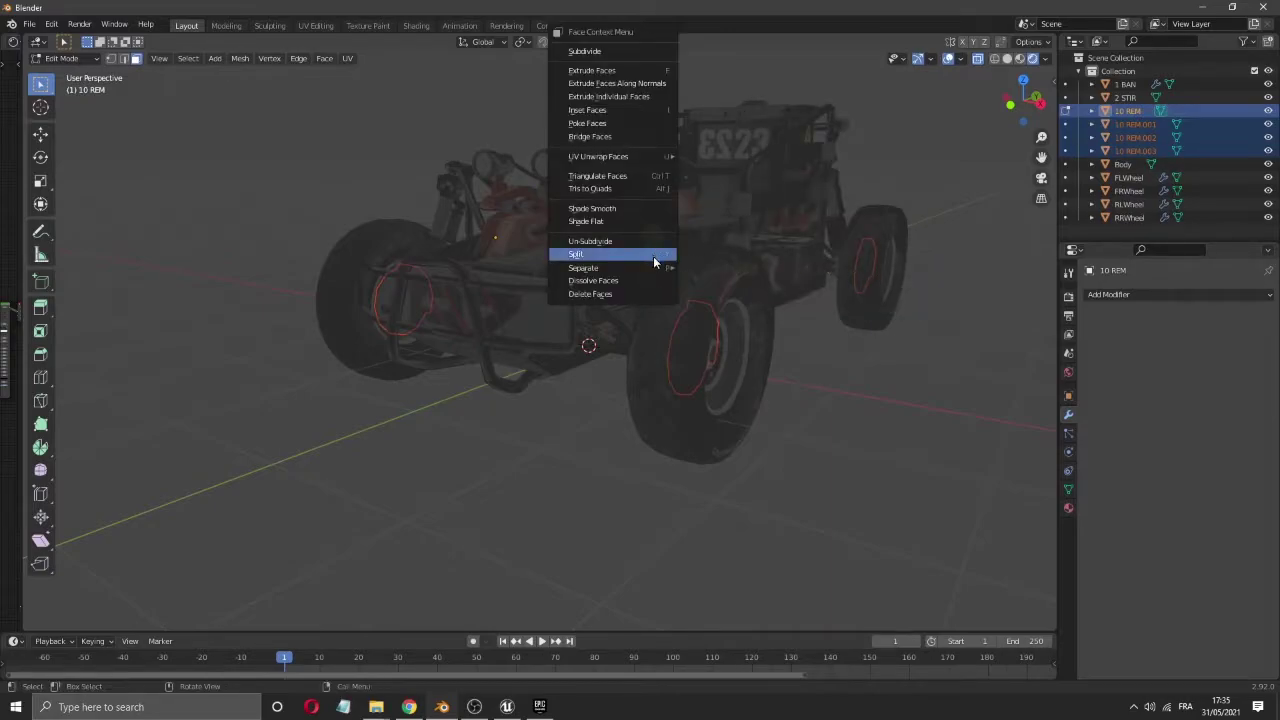
{"action": "mouse_move", "coordinate": [654, 267]}
{"action": "left_click", "coordinate": [702, 266]}
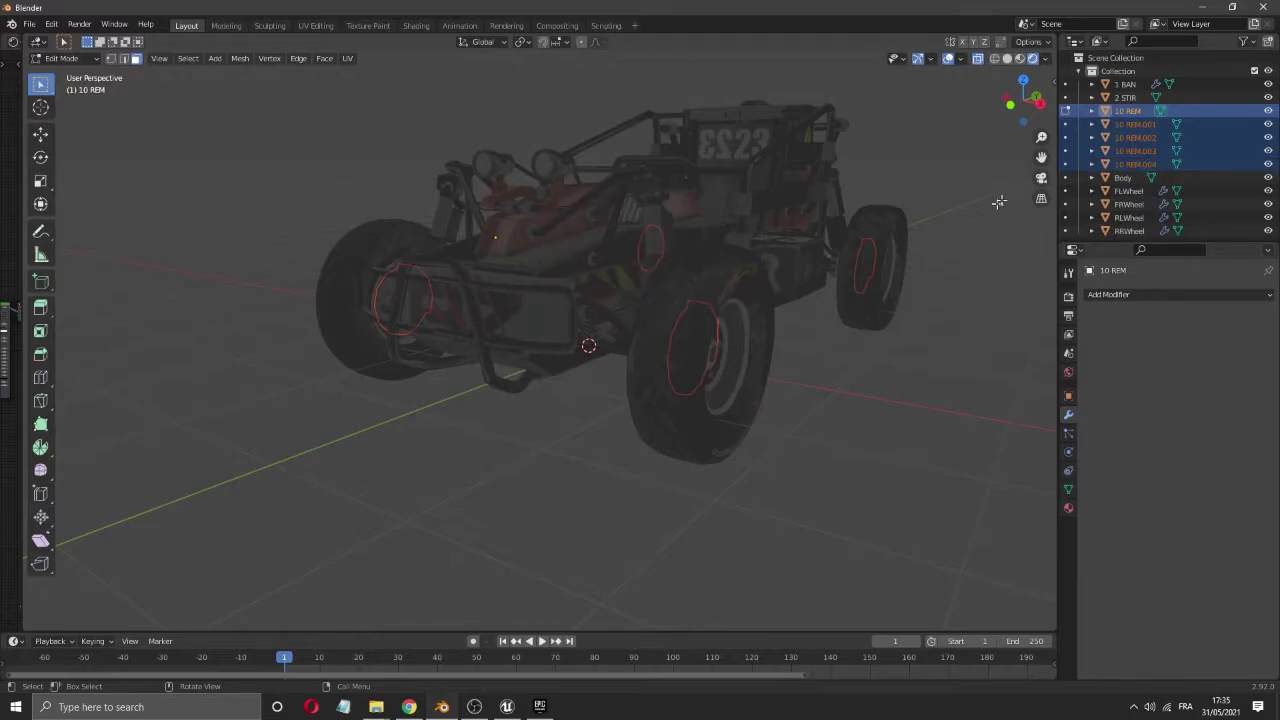
{"action": "left_click_drag", "start_coordinate": [1020, 94], "coordinate": [1030, 96]}
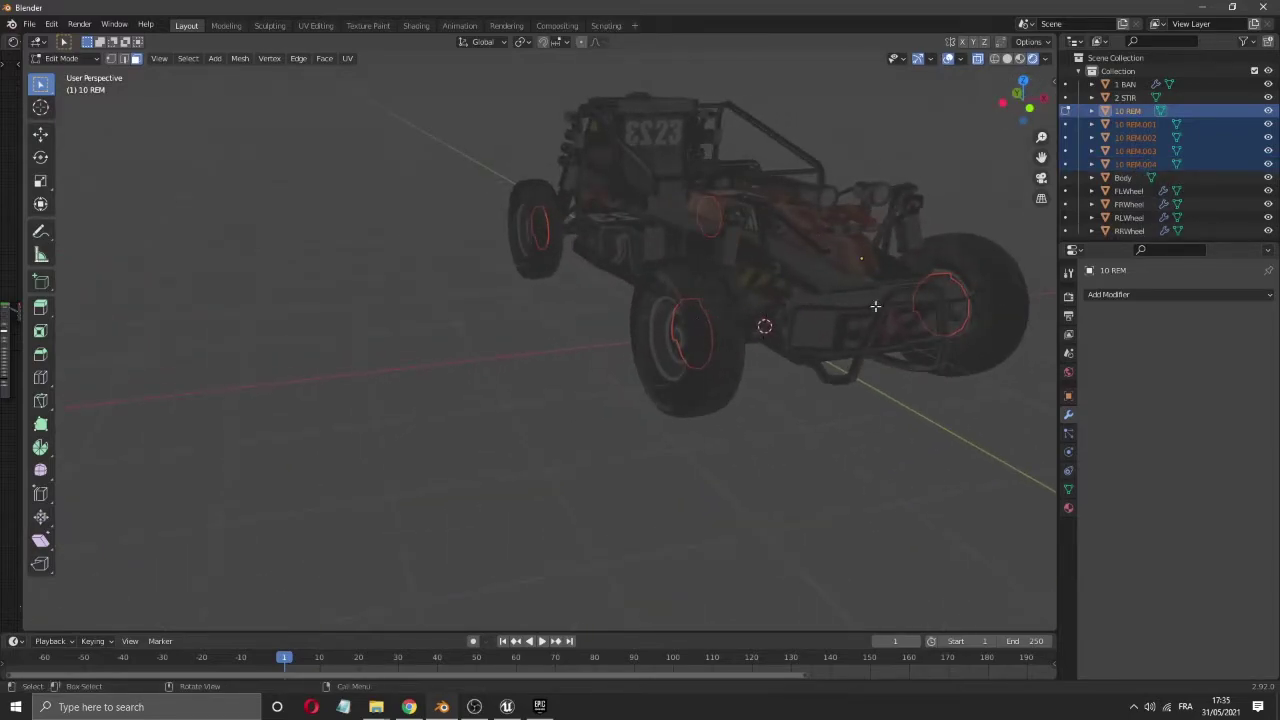
- Return to Object Mode and set the origins of brake discs 10 REM.001 and 10 REM.002 to their own geometry
{"action": "key", "text": "Tab"}
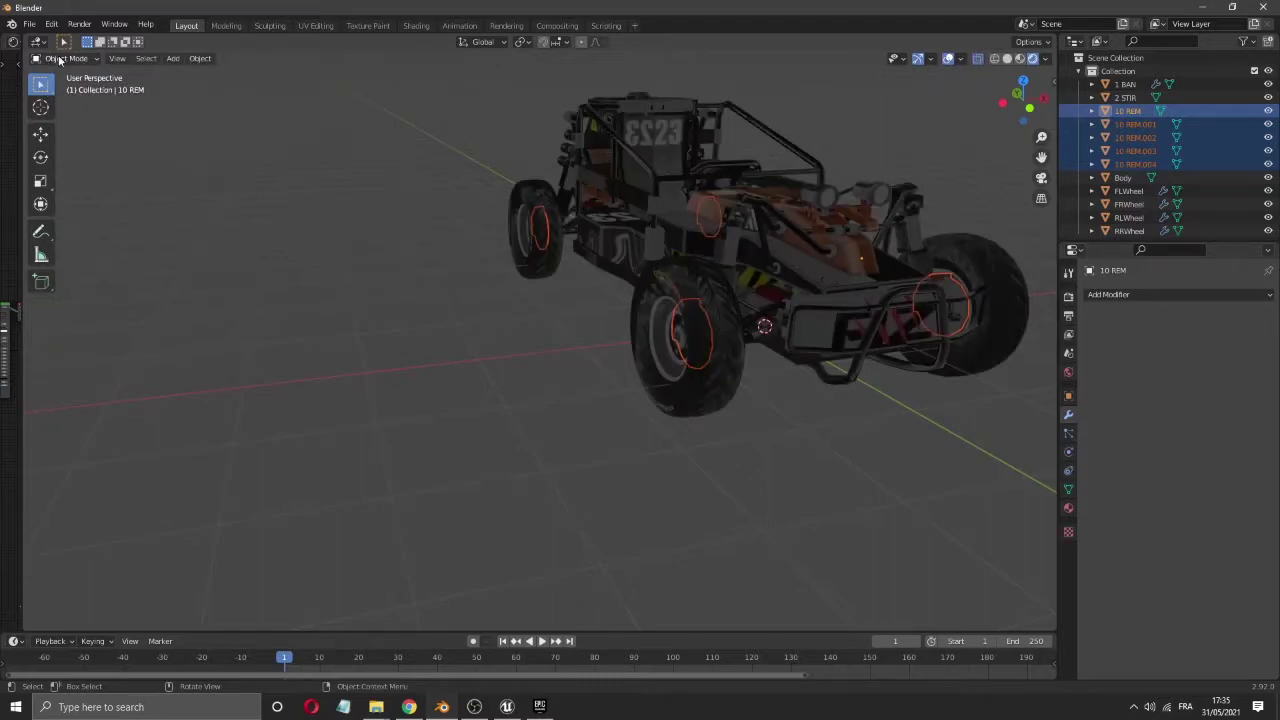
{"action": "left_click", "coordinate": [1138, 112]}
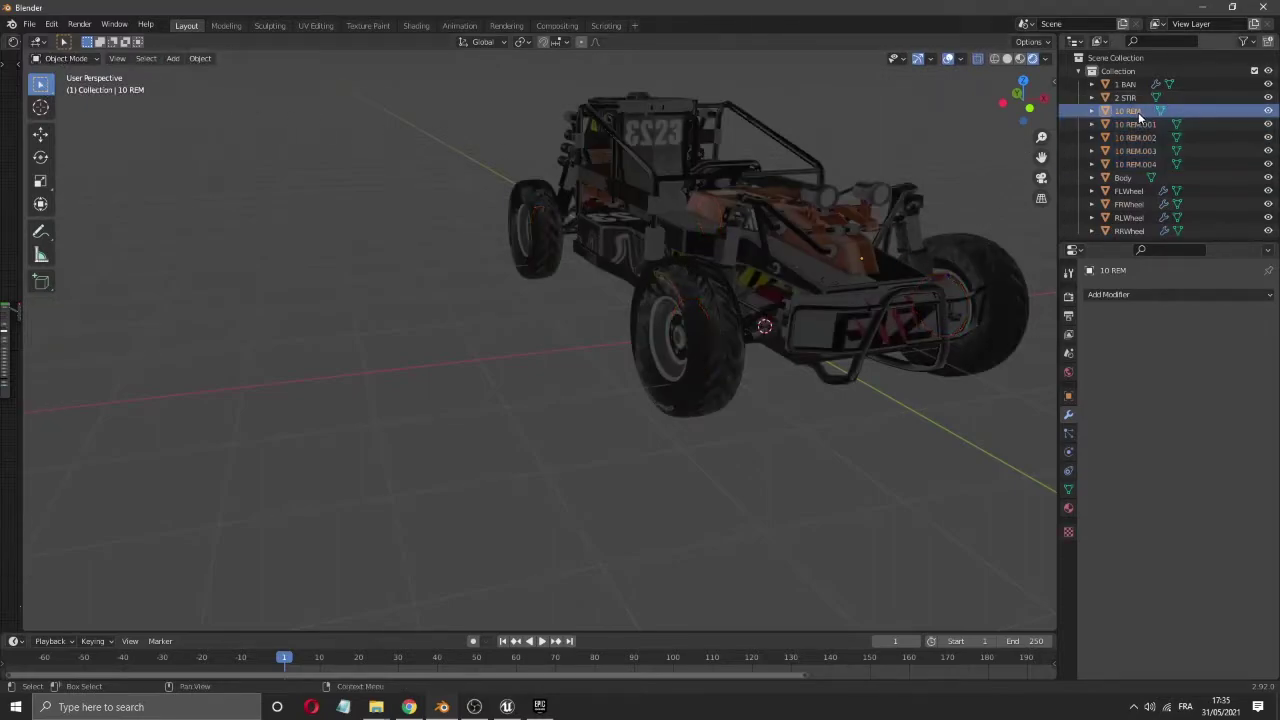
{"action": "left_click", "coordinate": [1135, 124]}
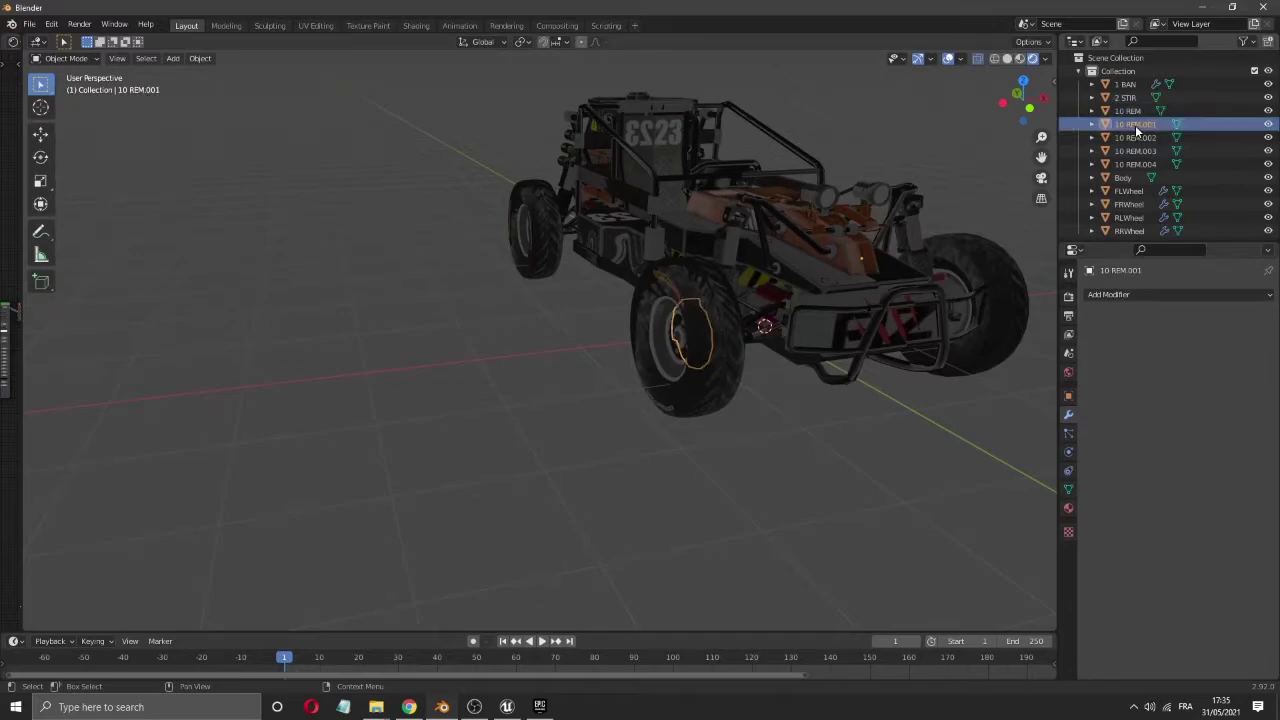
{"action": "right_click", "coordinate": [697, 348]}
{"action": "mouse_move", "coordinate": [697, 348]}
{"action": "left_click", "coordinate": [814, 367]}
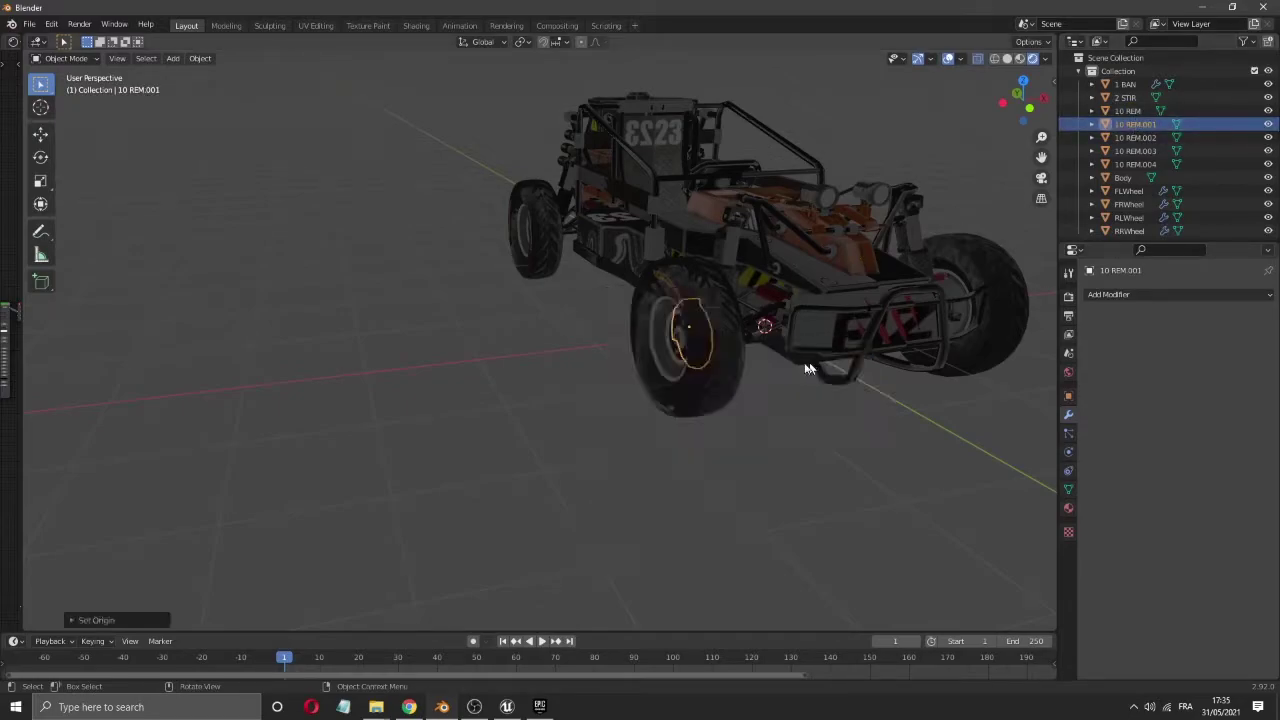
{"action": "left_click", "coordinate": [1147, 139]}
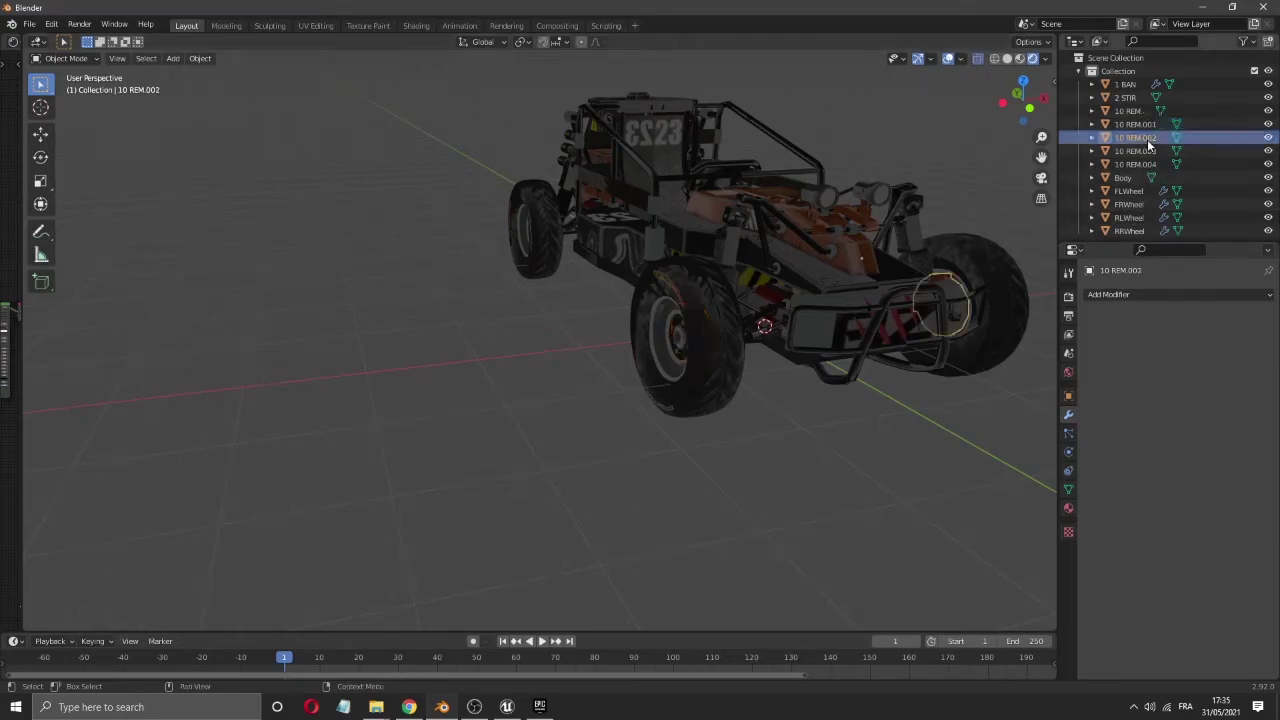
{"action": "right_click", "coordinate": [951, 314]}
{"action": "mouse_move", "coordinate": [951, 314]}
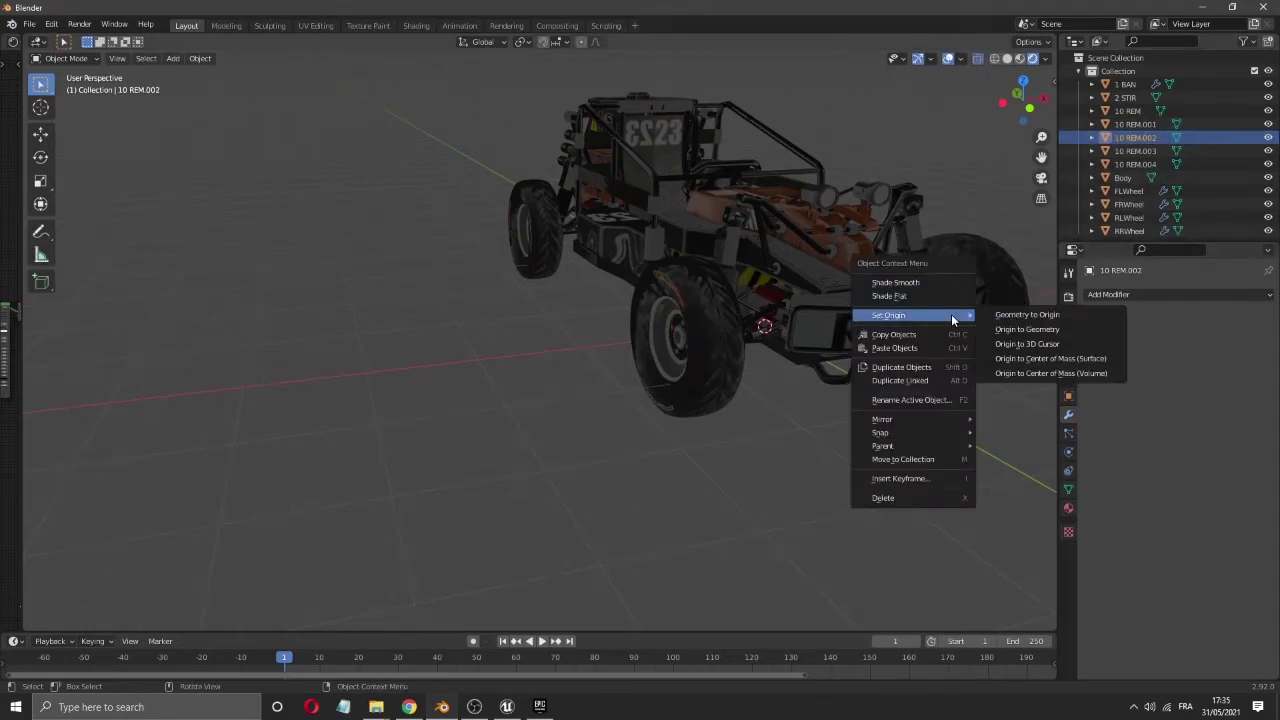
{"action": "left_click", "coordinate": [1029, 330]}
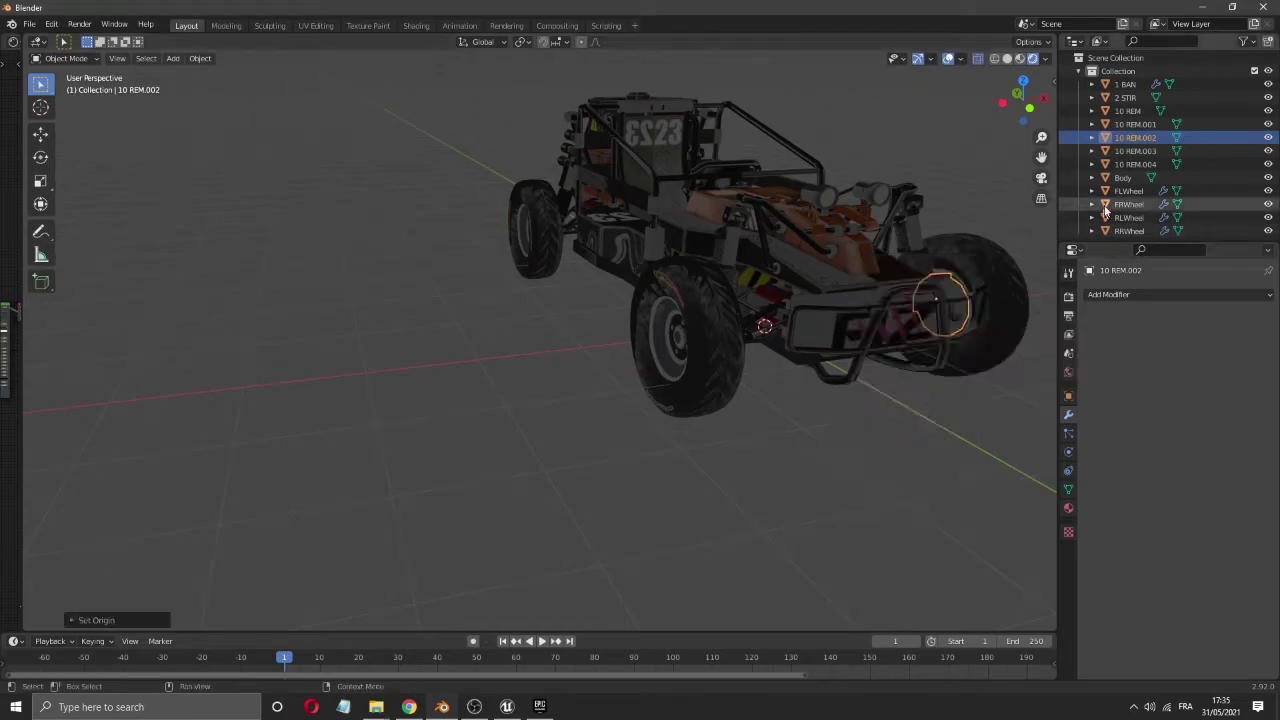
- Set the origins of brake discs 10 REM.003 and 10 REM.004 to their own geometry
{"action": "left_click", "coordinate": [1135, 151]}
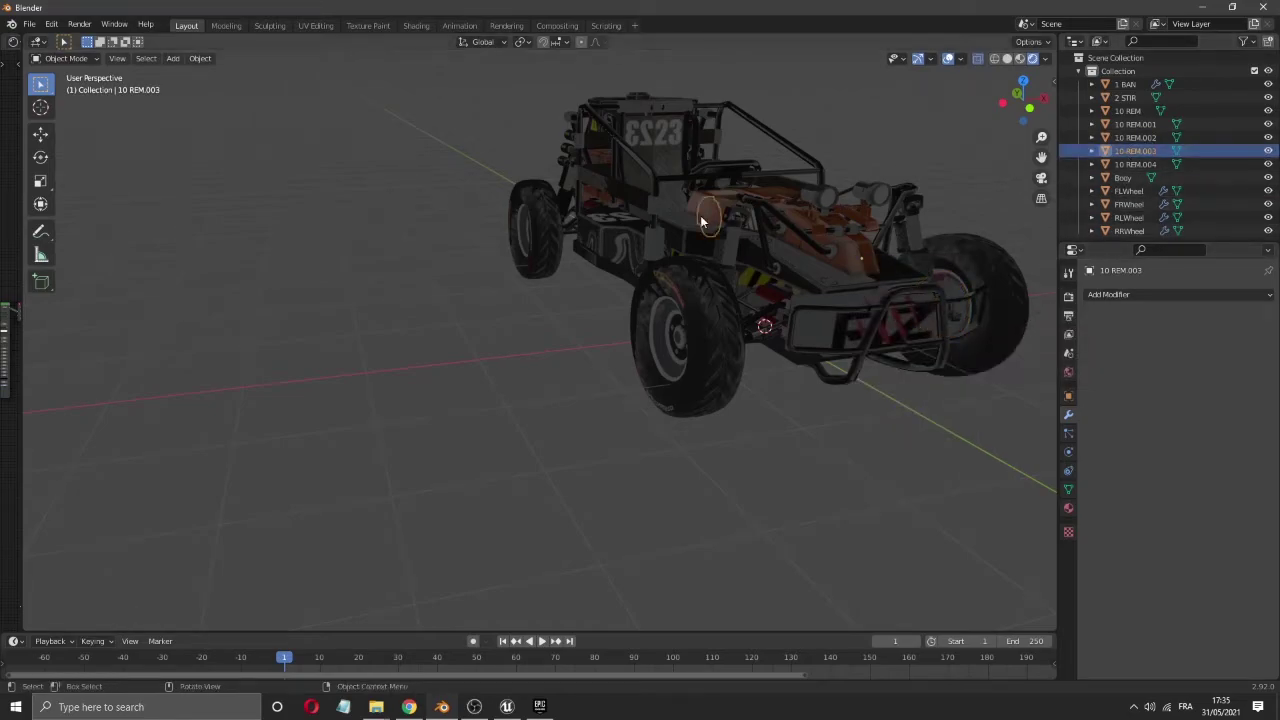
{"action": "right_click", "coordinate": [701, 216]}
{"action": "mouse_move", "coordinate": [701, 216]}
{"action": "left_click", "coordinate": [780, 235]}
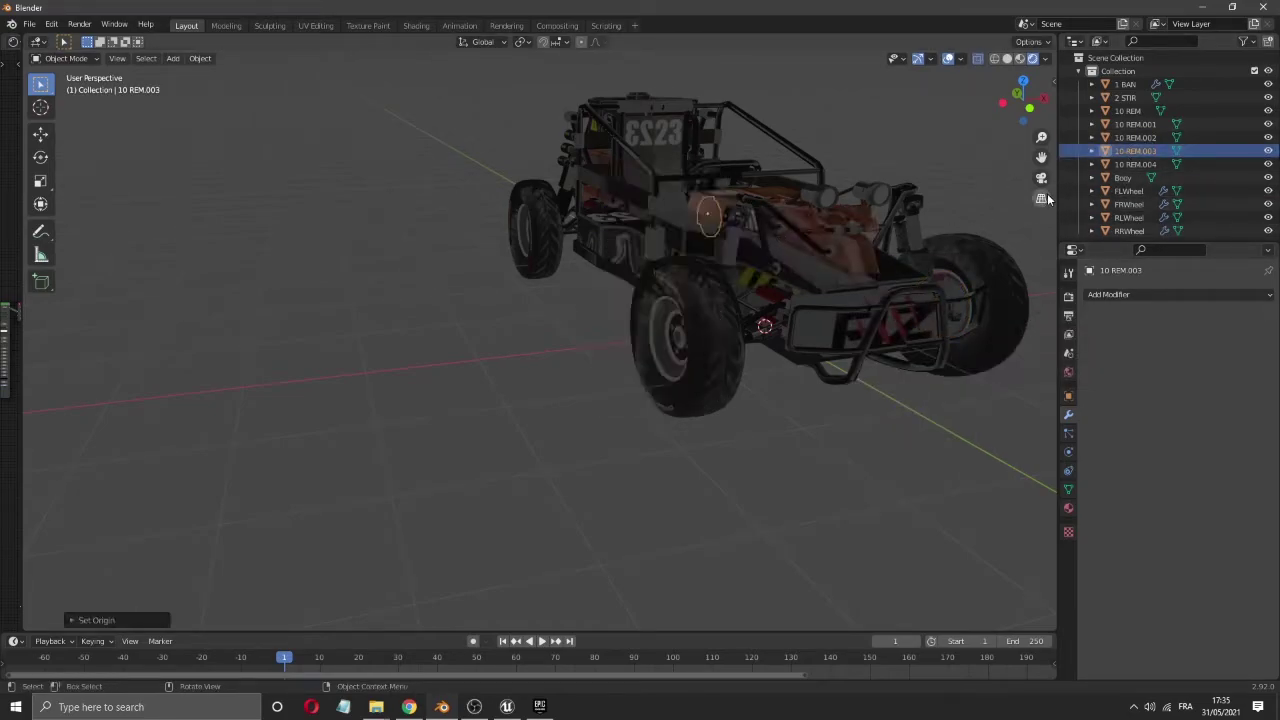
{"action": "left_click", "coordinate": [1145, 167]}
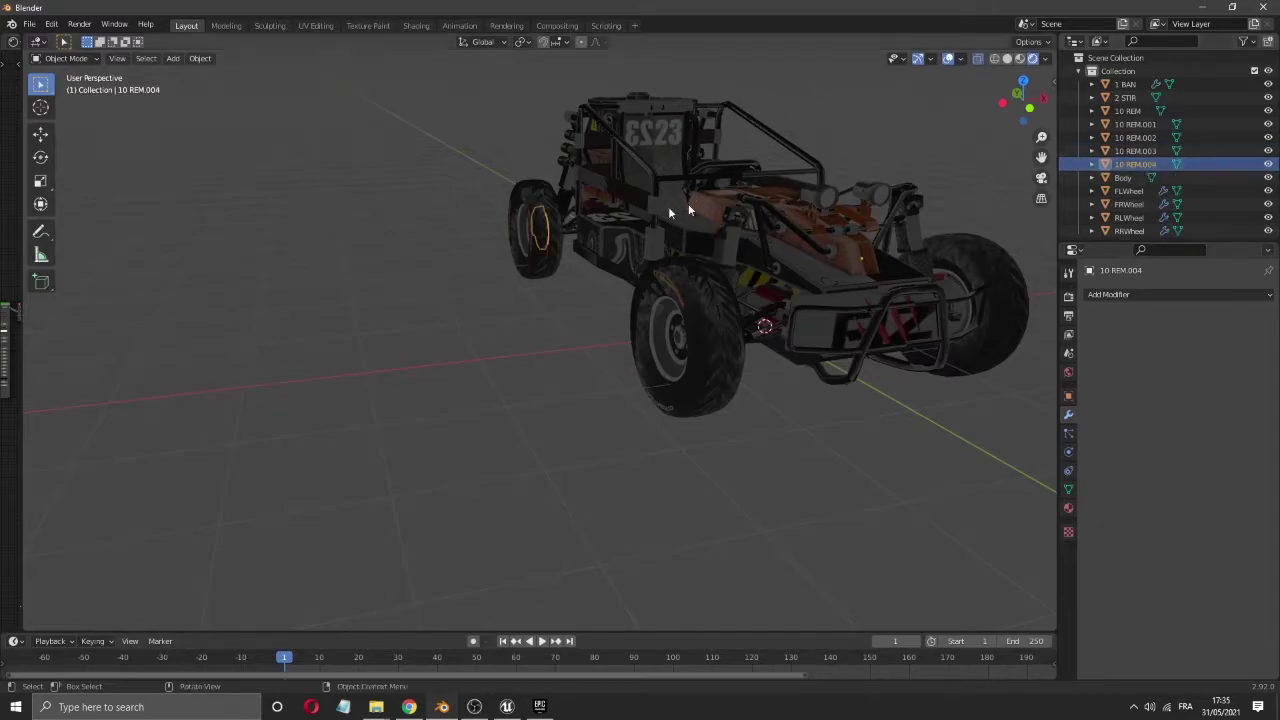
{"action": "right_click", "coordinate": [537, 231]}
{"action": "mouse_move", "coordinate": [537, 231]}
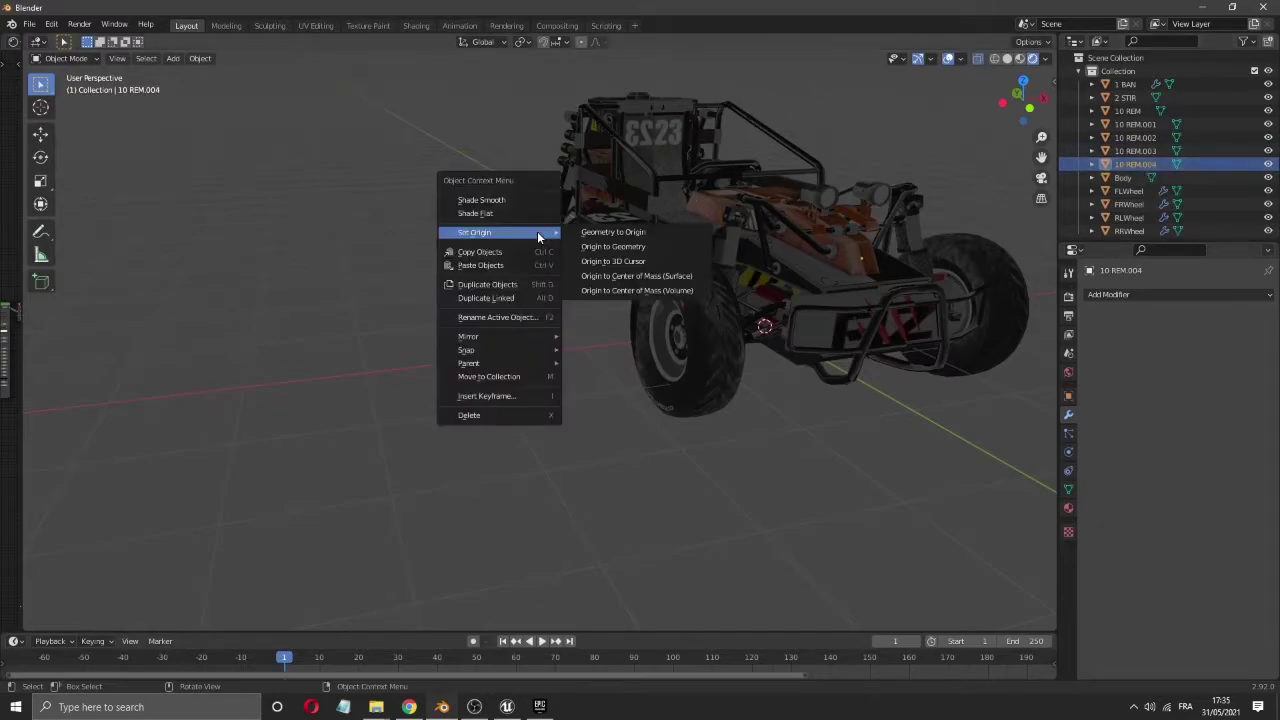
{"action": "left_click", "coordinate": [614, 244]}
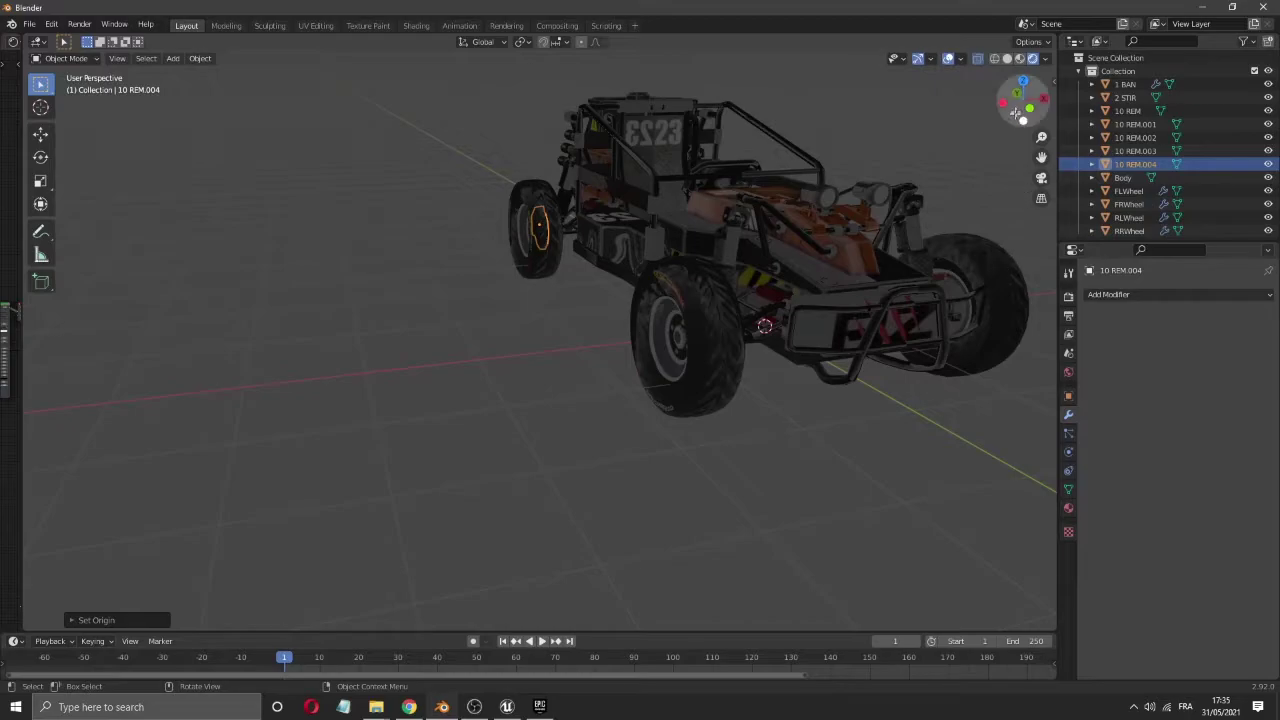
- Join brake disc 10 REM.004 into RLWheel and brake disc 10 REM.003 into RRWheel, keeping the wheels as the active objects
{"action": "left_click_drag", "start_coordinate": [1020, 100], "coordinate": [928, 204]}
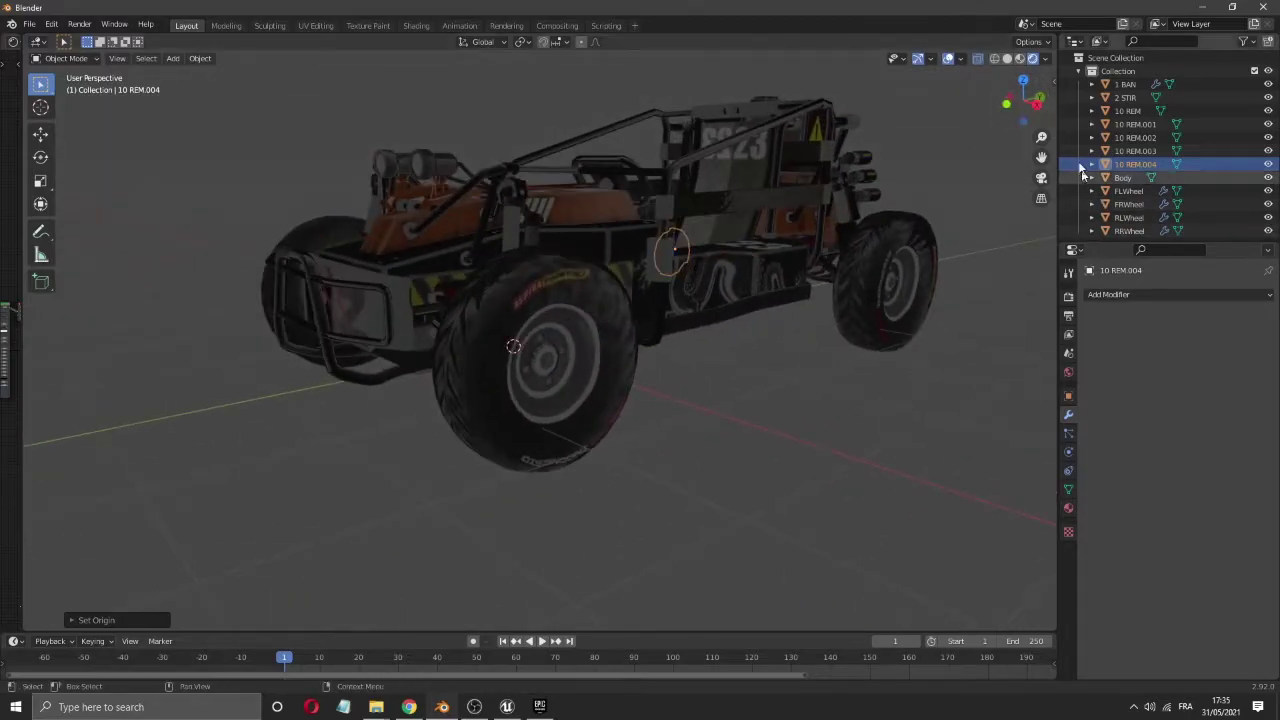
{"action": "left_click_drag", "start_coordinate": [1020, 103], "coordinate": [601, 195]}
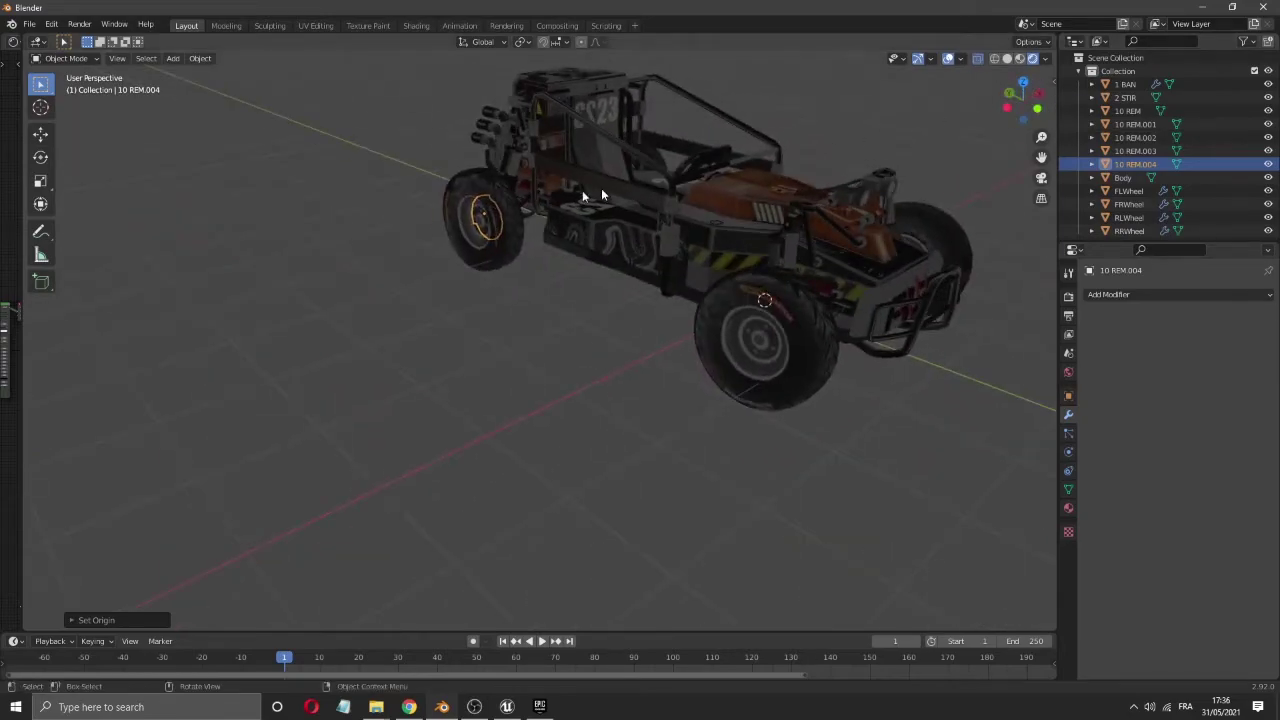
{"action": "left_click", "coordinate": [503, 251]}
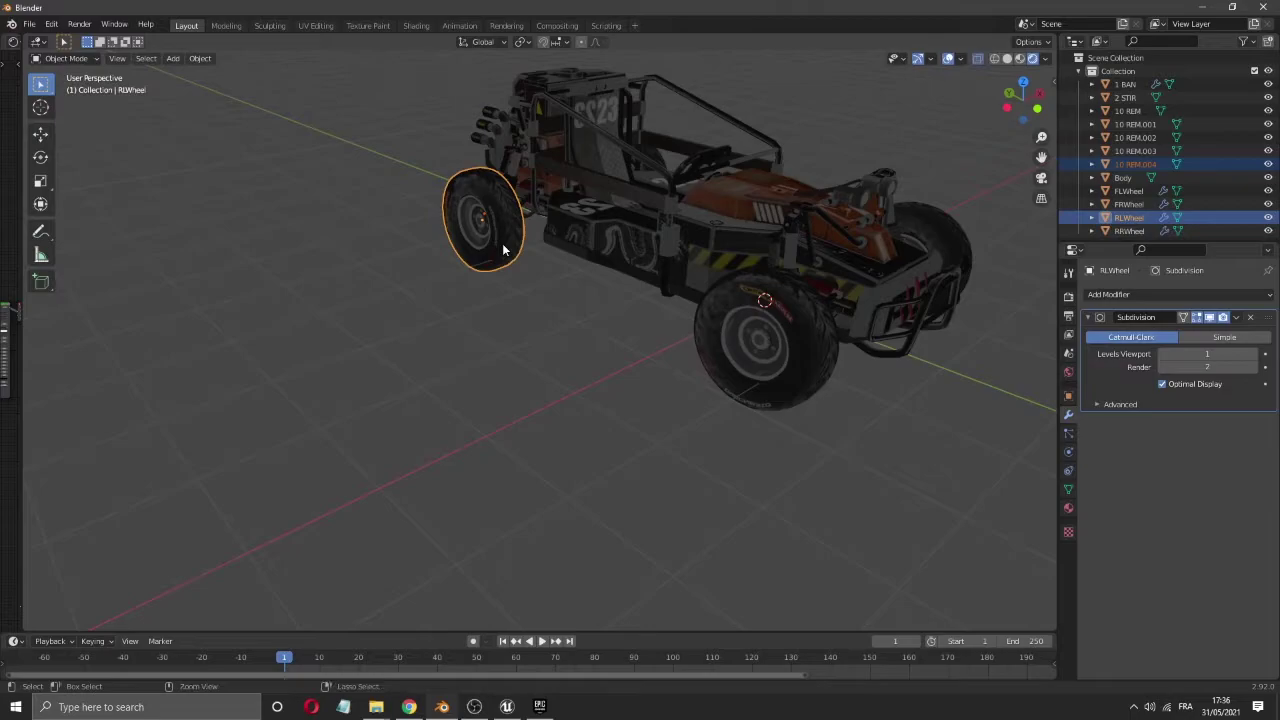
{"action": "key", "text": "ctrl+z"}
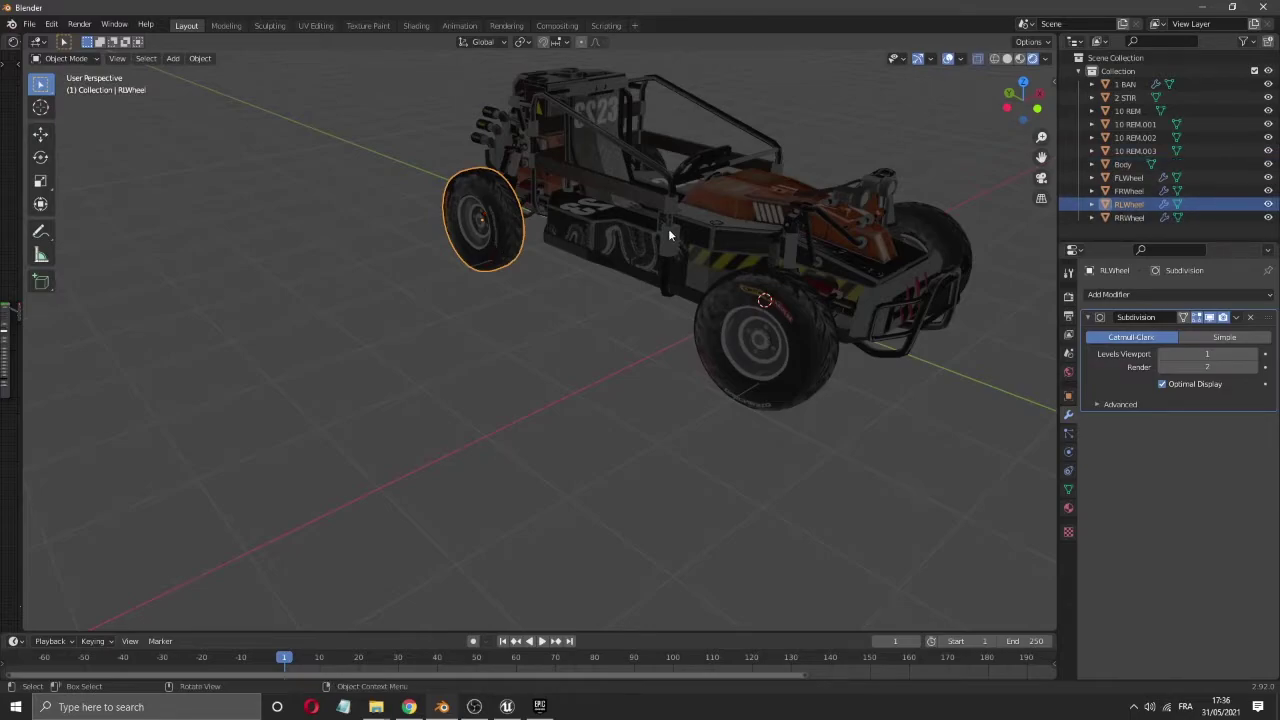
{"action": "left_click", "coordinate": [1139, 149]}
{"action": "left_click_drag", "start_coordinate": [1022, 100], "coordinate": [918, 316]}
{"action": "left_click", "coordinate": [918, 312]}
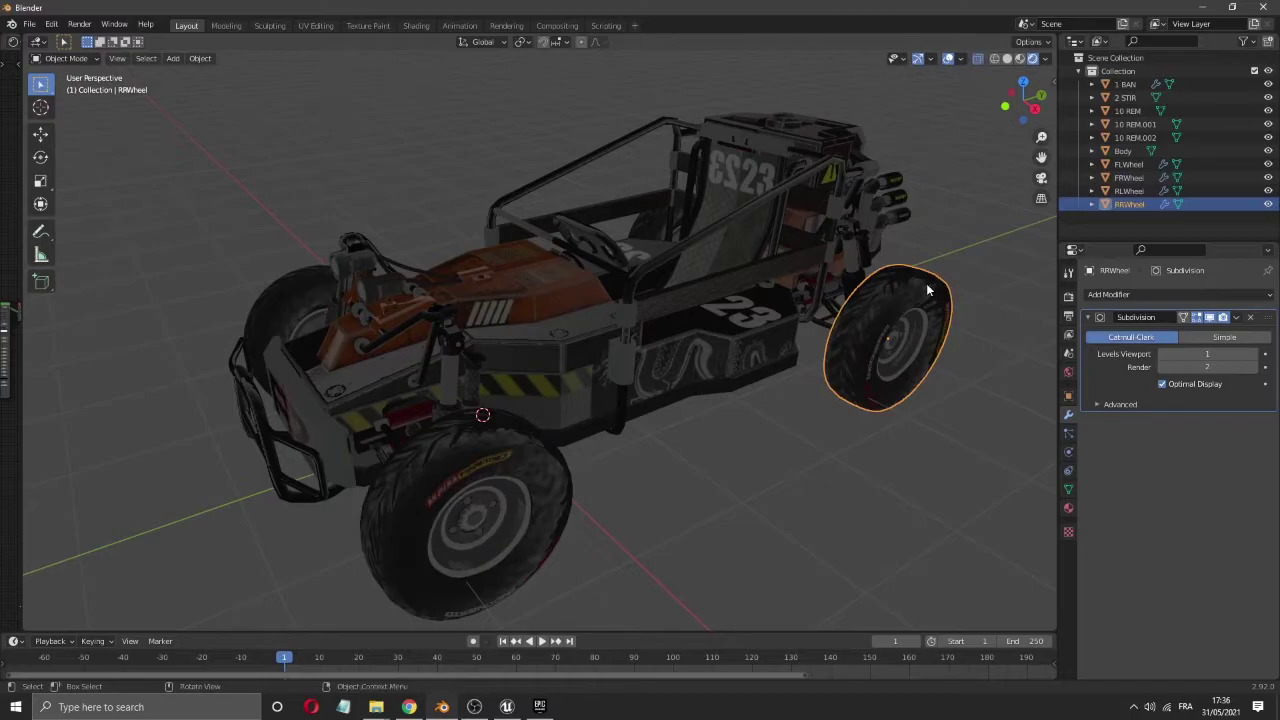
- Join brake disc 10 REM.001 into FLWheel and brake disc 10 REM.002 into FRWheel, keeping the wheels as the active objects
{"action": "left_click", "coordinate": [1136, 123]}
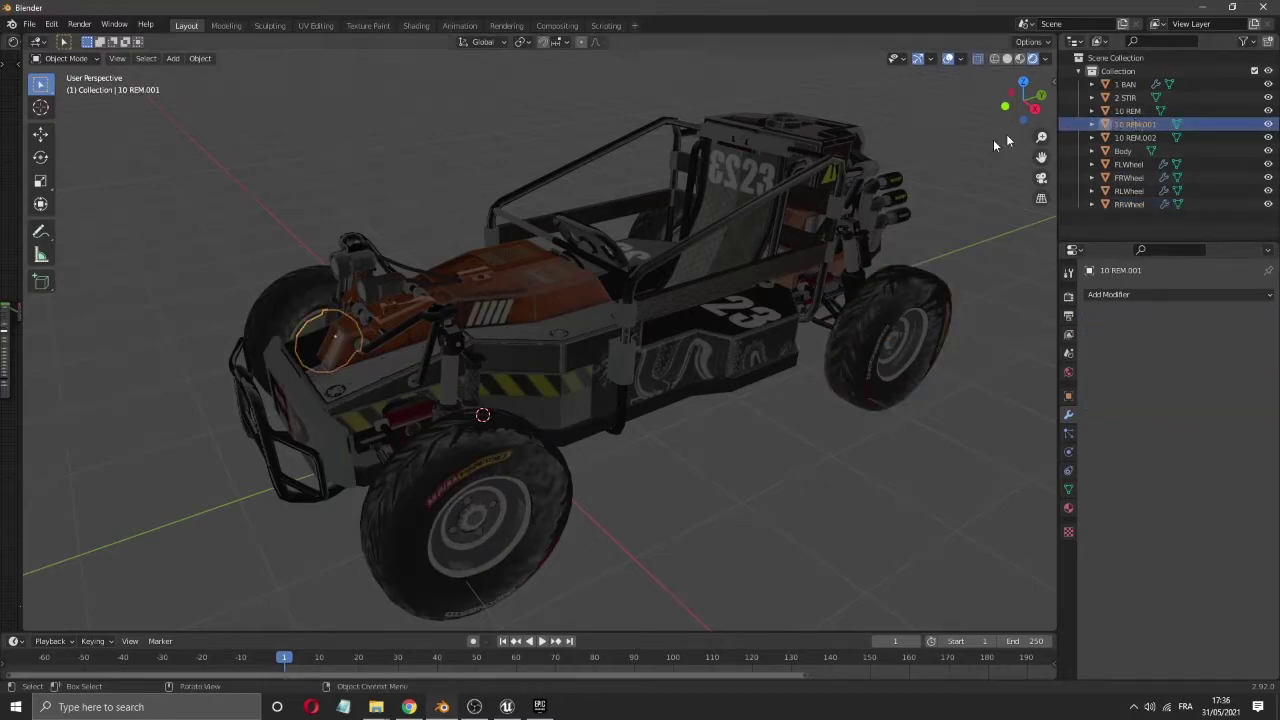
{"action": "left_click", "coordinate": [300, 286], "text": "shift"}
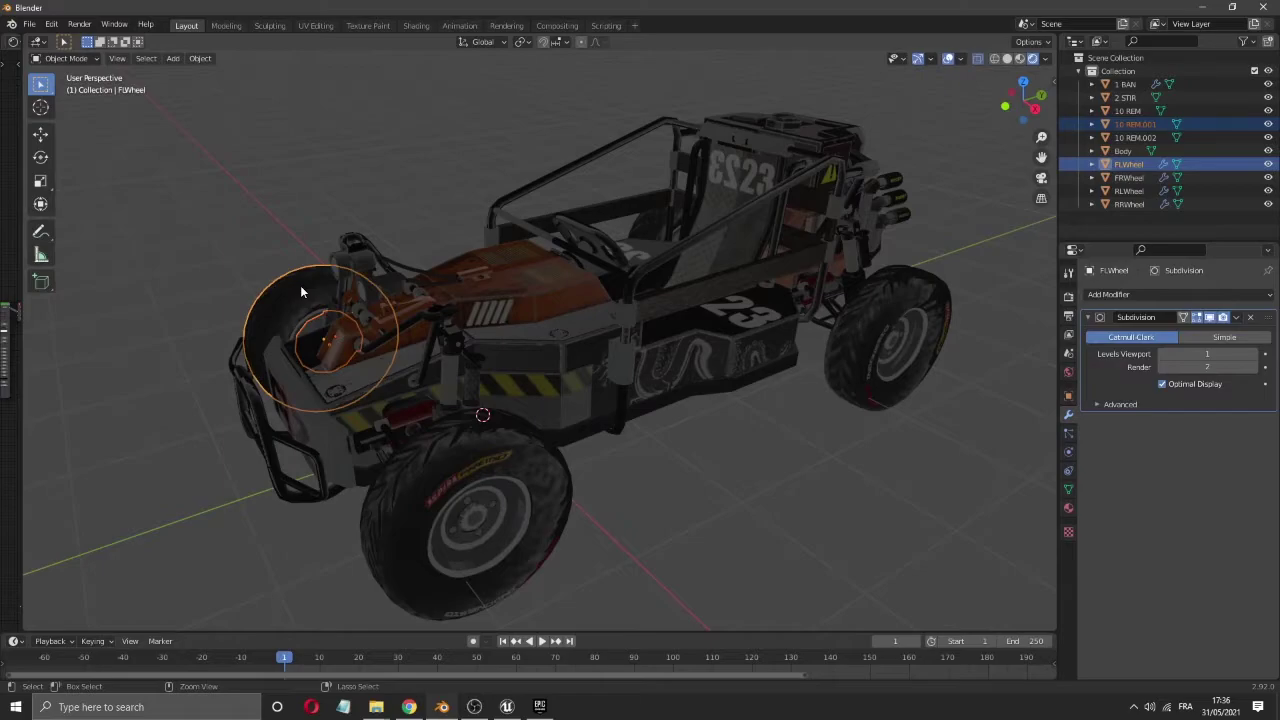
{"action": "key", "text": "ctrl+j"}
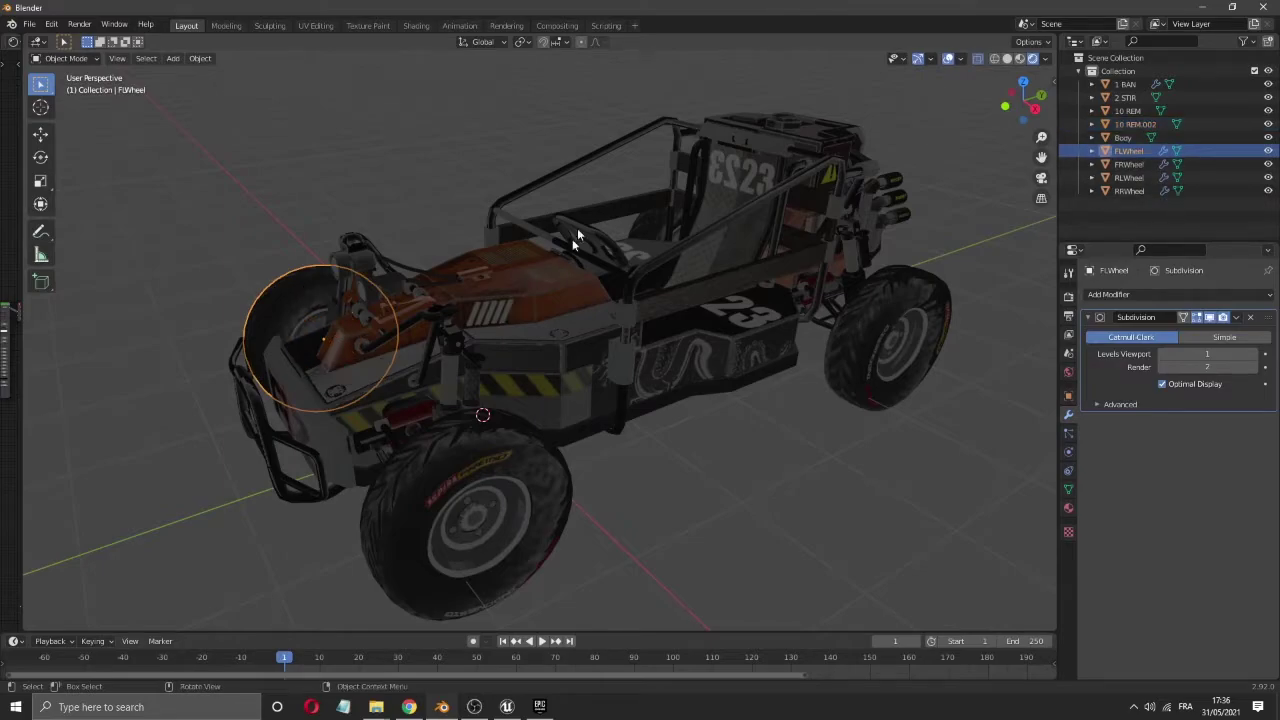
{"action": "left_click", "coordinate": [1133, 125]}
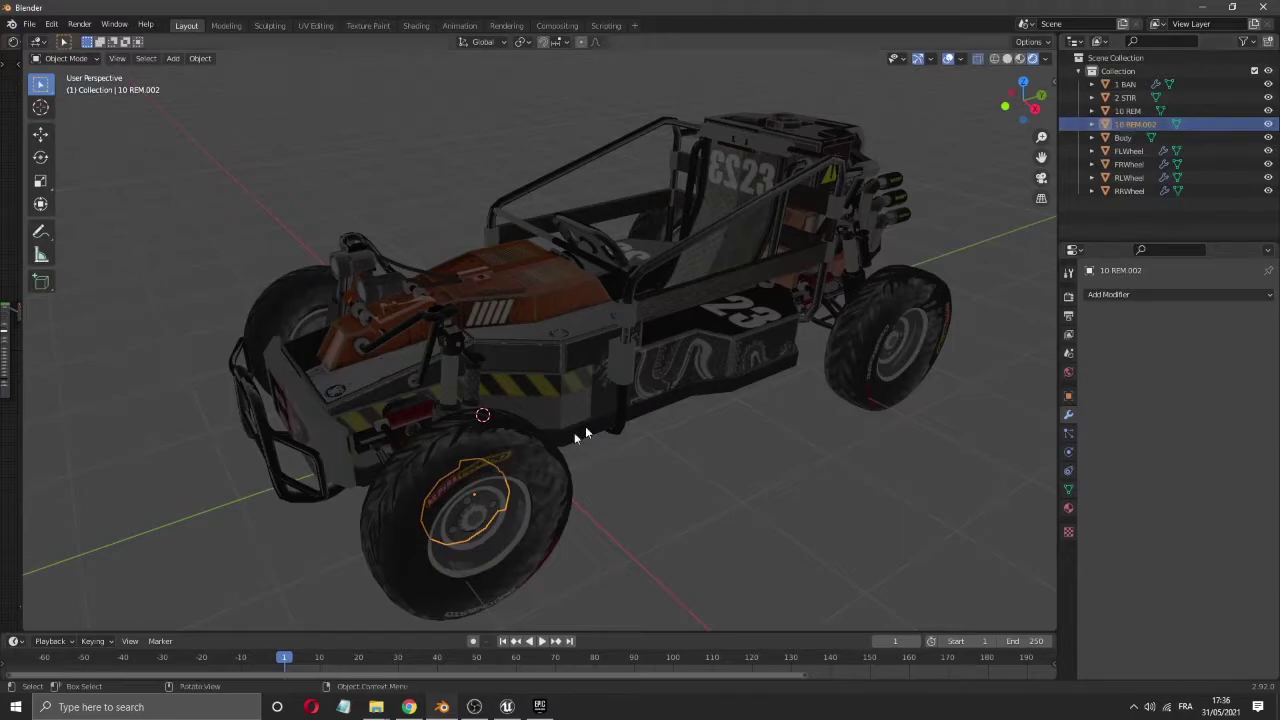
{"action": "left_click", "coordinate": [533, 466], "text": "shift"}
{"action": "key", "text": "ctrl+j"}
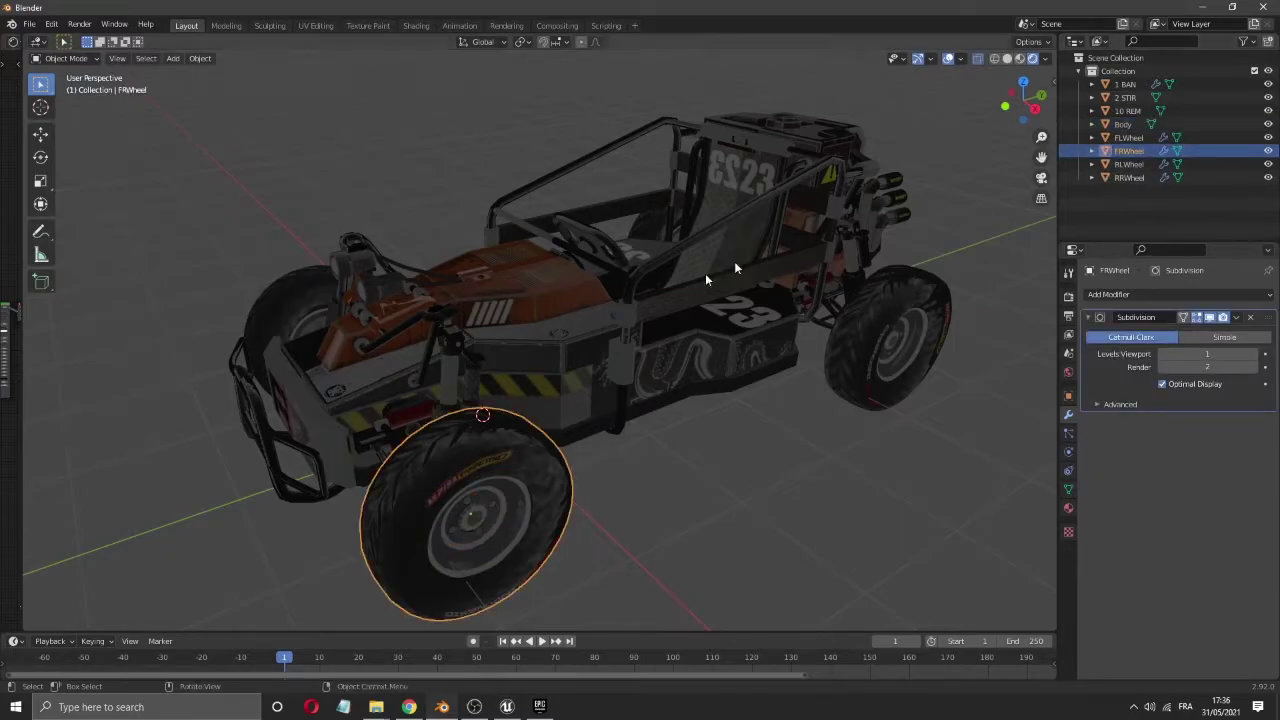
- Delete the leftover 10 REM object from the collection
{"action": "left_click", "coordinate": [1131, 138]}
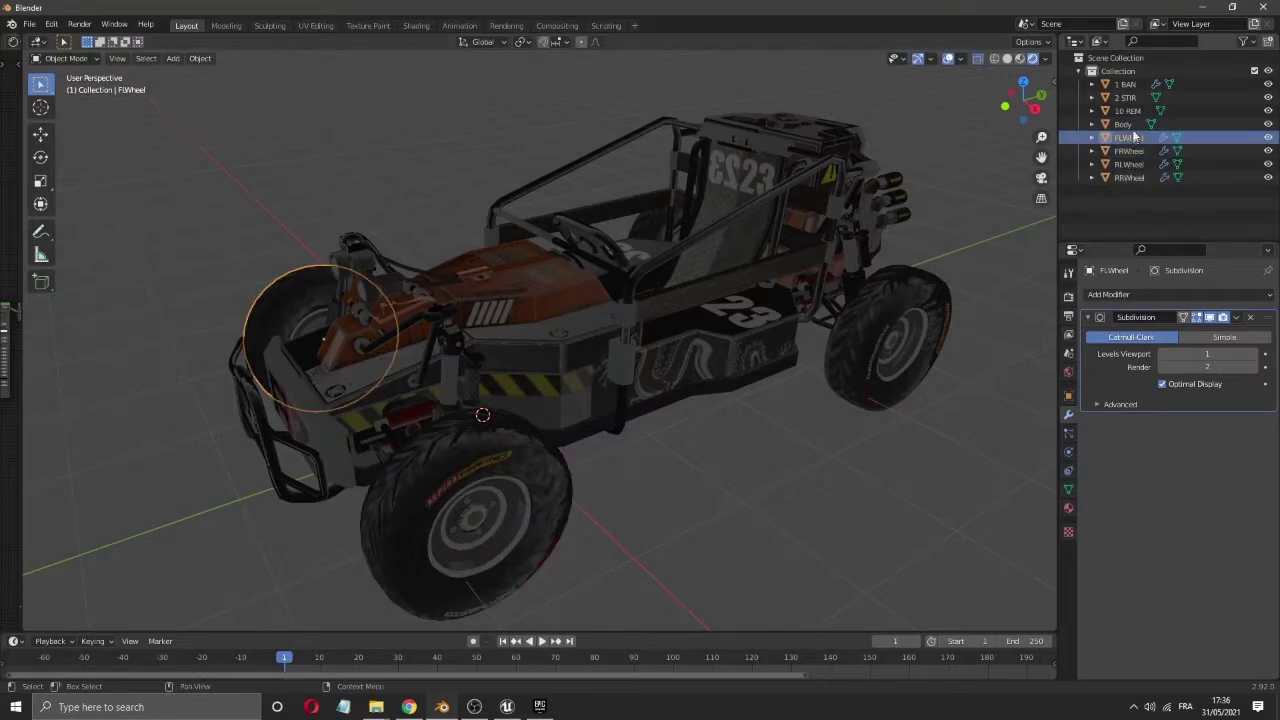
{"action": "left_click", "coordinate": [1135, 125]}
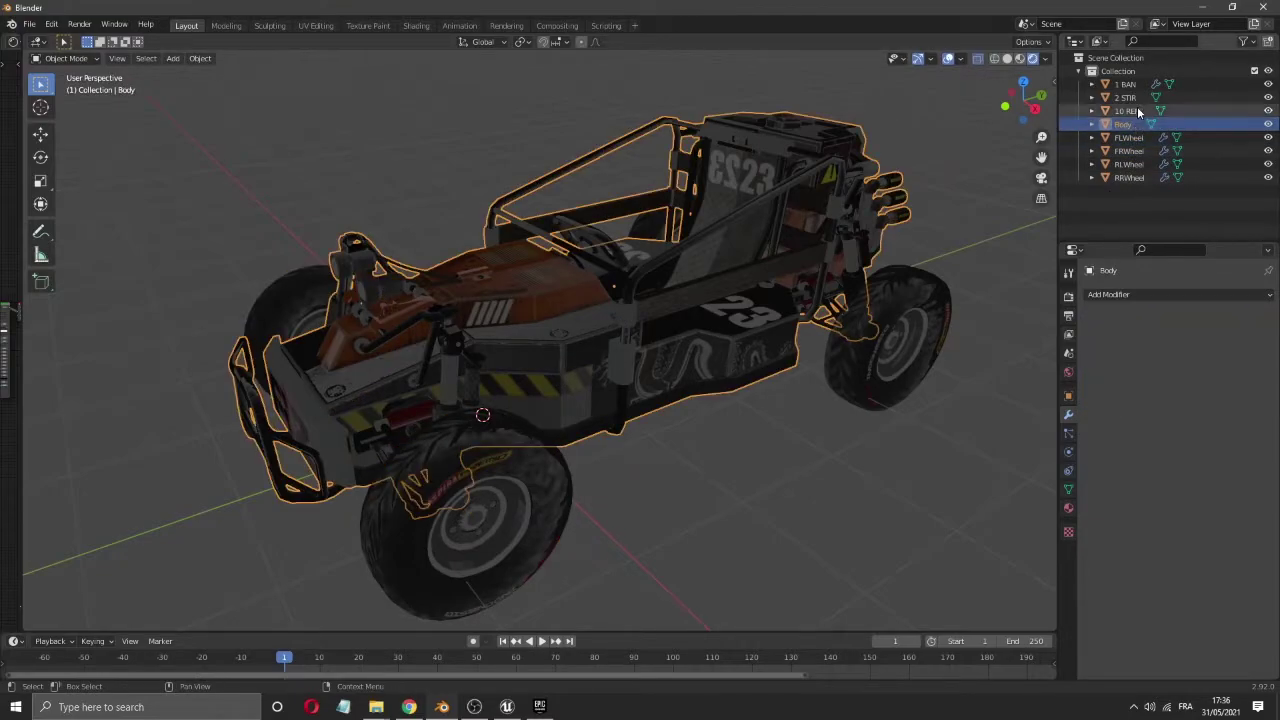
{"action": "left_click", "coordinate": [1137, 110]}
{"action": "left_click_drag", "start_coordinate": [1024, 100], "coordinate": [975, 125]}
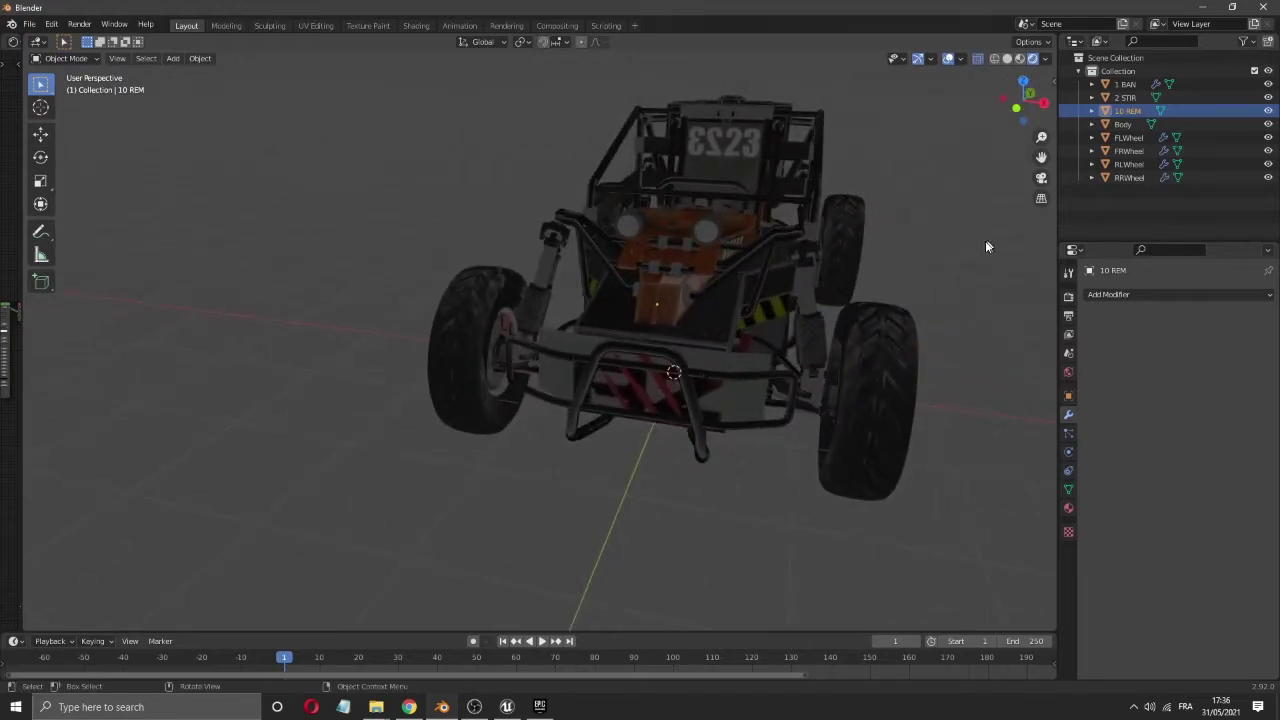
{"action": "right_click", "coordinate": [1124, 112]}
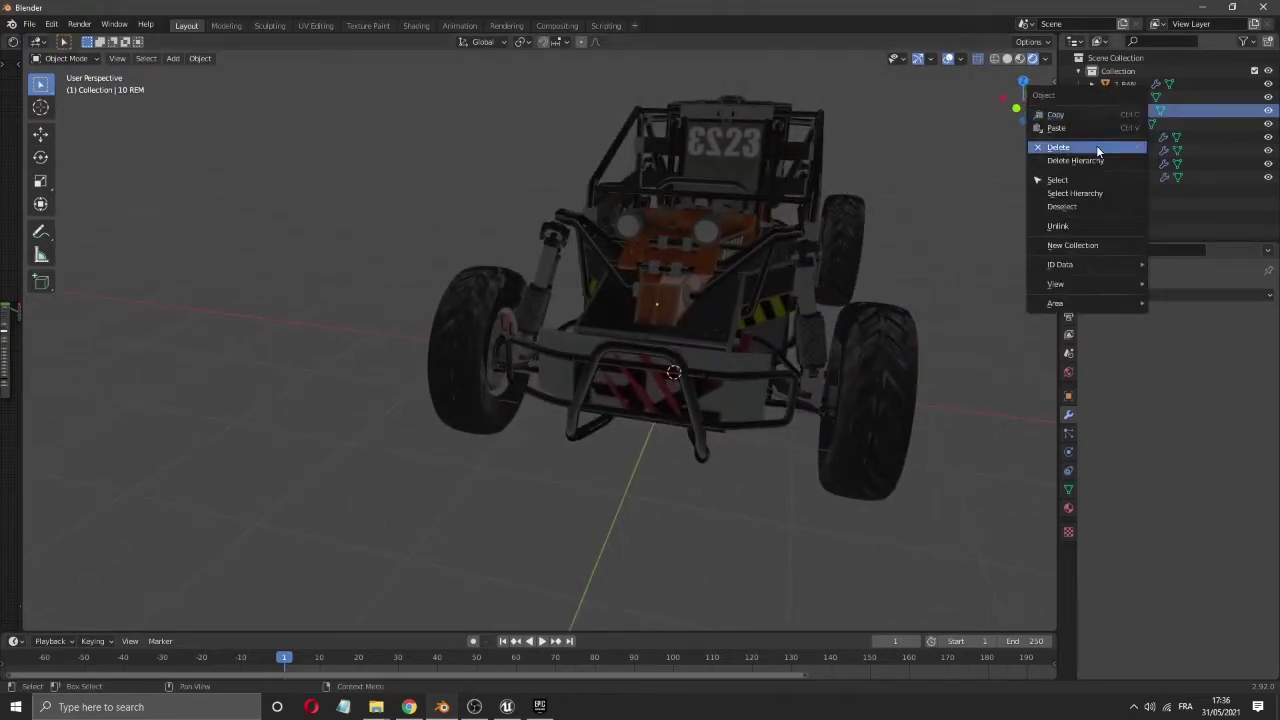
{"action": "left_click", "coordinate": [1096, 146]}
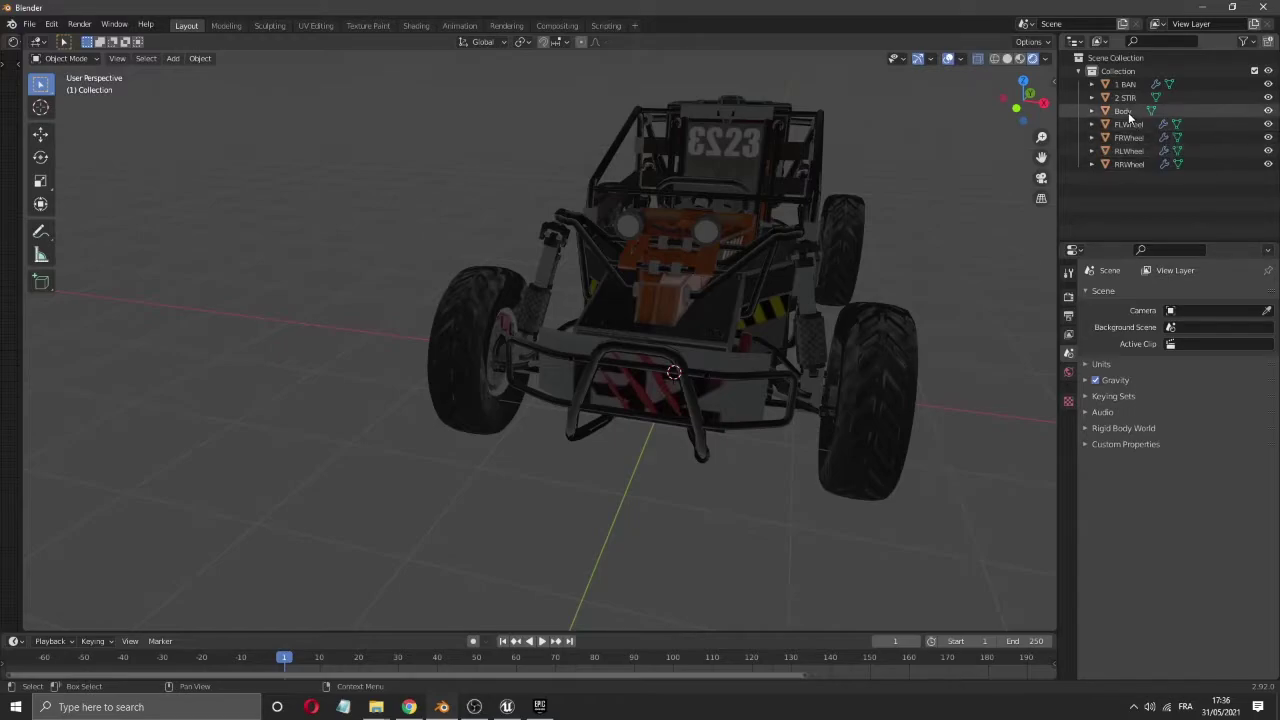
- Rename the steering wheel object 2 STIR as Steer
{"action": "left_click", "coordinate": [1128, 111]}
{"action": "left_click", "coordinate": [1124, 98]}
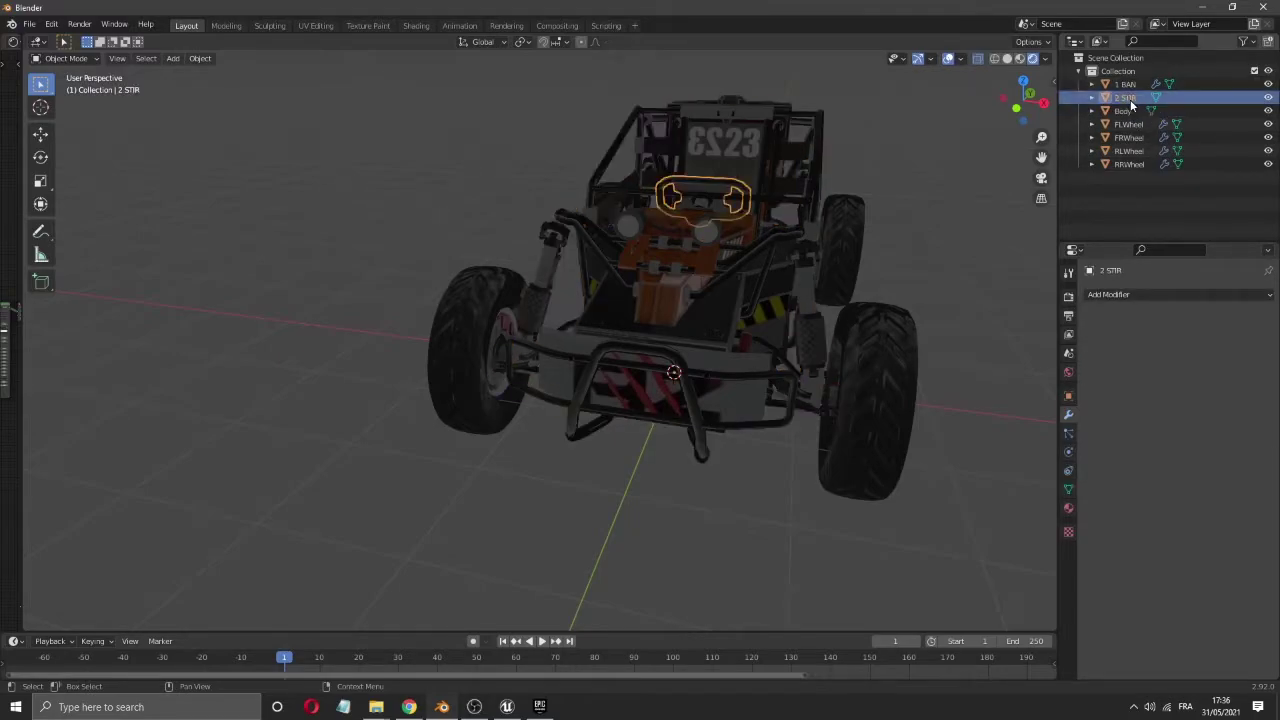
{"action": "double_click", "coordinate": [1130, 99]}
{"action": "type", "text": "Steer"}
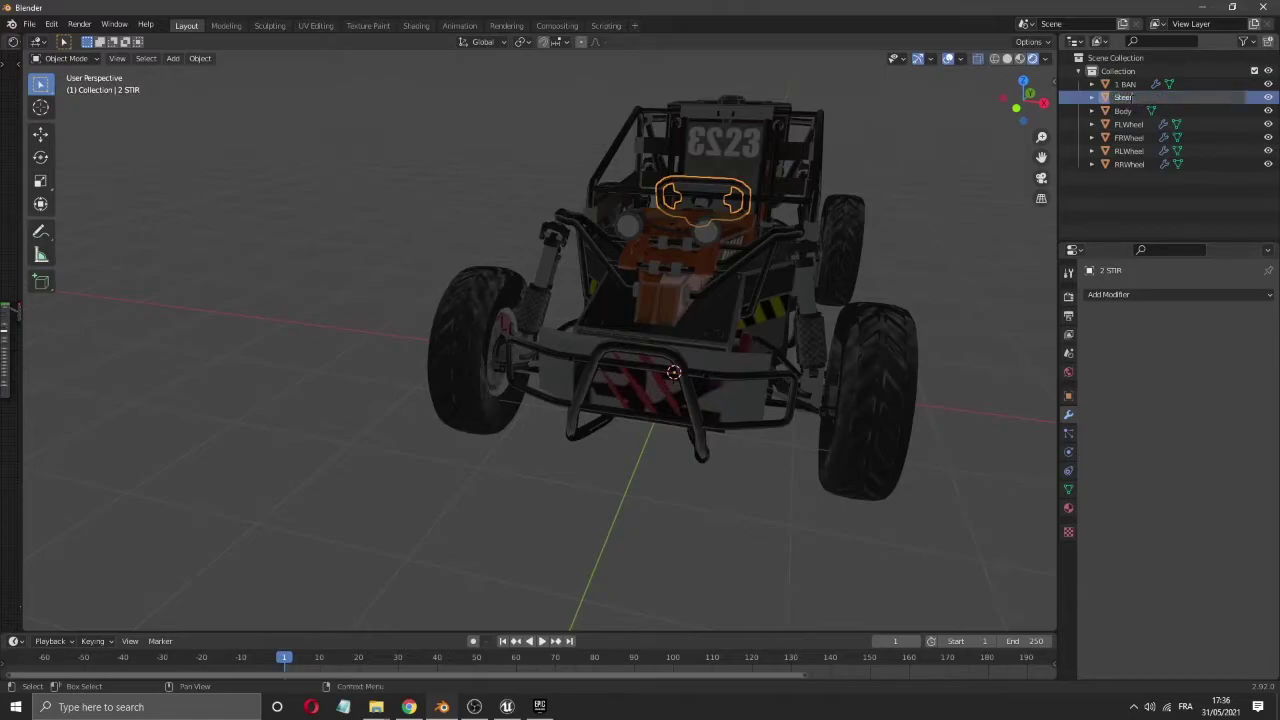
{"action": "key", "text": "Return"}
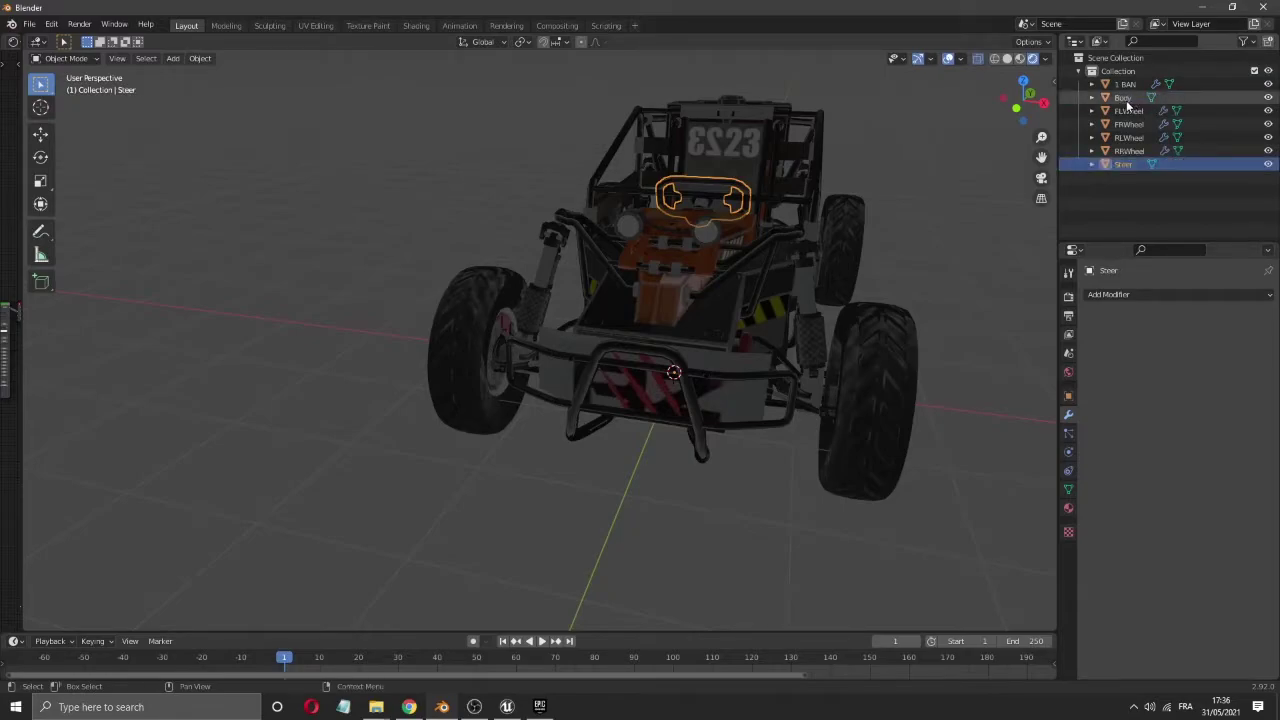
- Delete the leftover 1 BAN object from the collection
{"action": "left_click", "coordinate": [1117, 86]}
{"action": "mouse_move", "coordinate": [1022, 100]}
{"action": "left_mouse_down"}
{"action": "mouse_move", "coordinate": [995, 140]}
{"action": "mouse_move", "coordinate": [1034, 104]}
{"action": "left_mouse_up"}
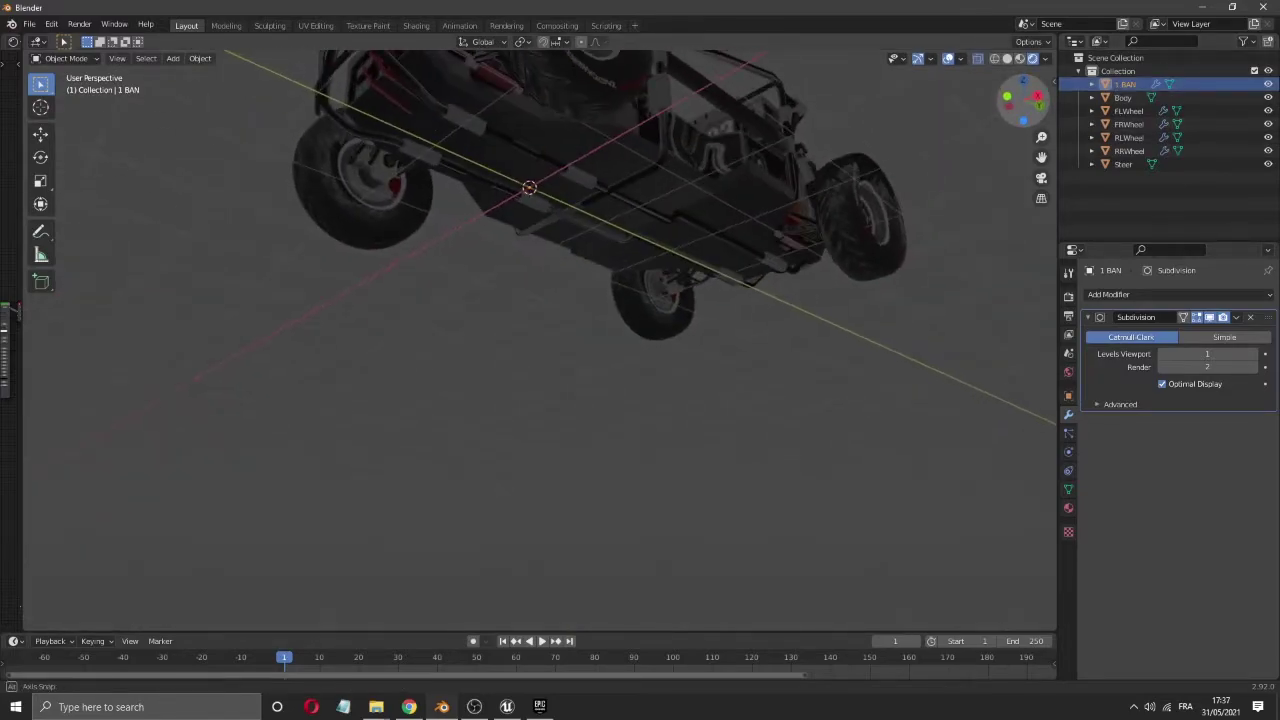
{"action": "key", "text": "Delete"}
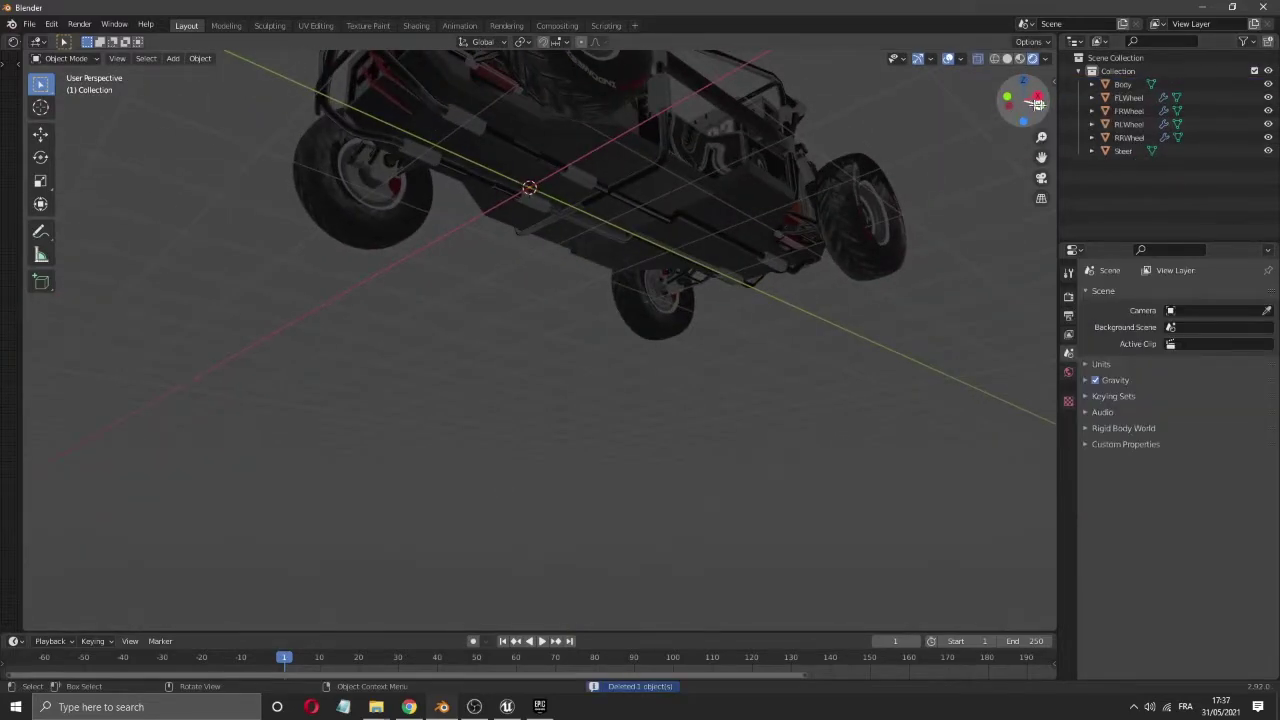
- Check Body and the four wheel objects one by one for their geometry and origin placement
{"action": "left_click", "coordinate": [797, 148]}
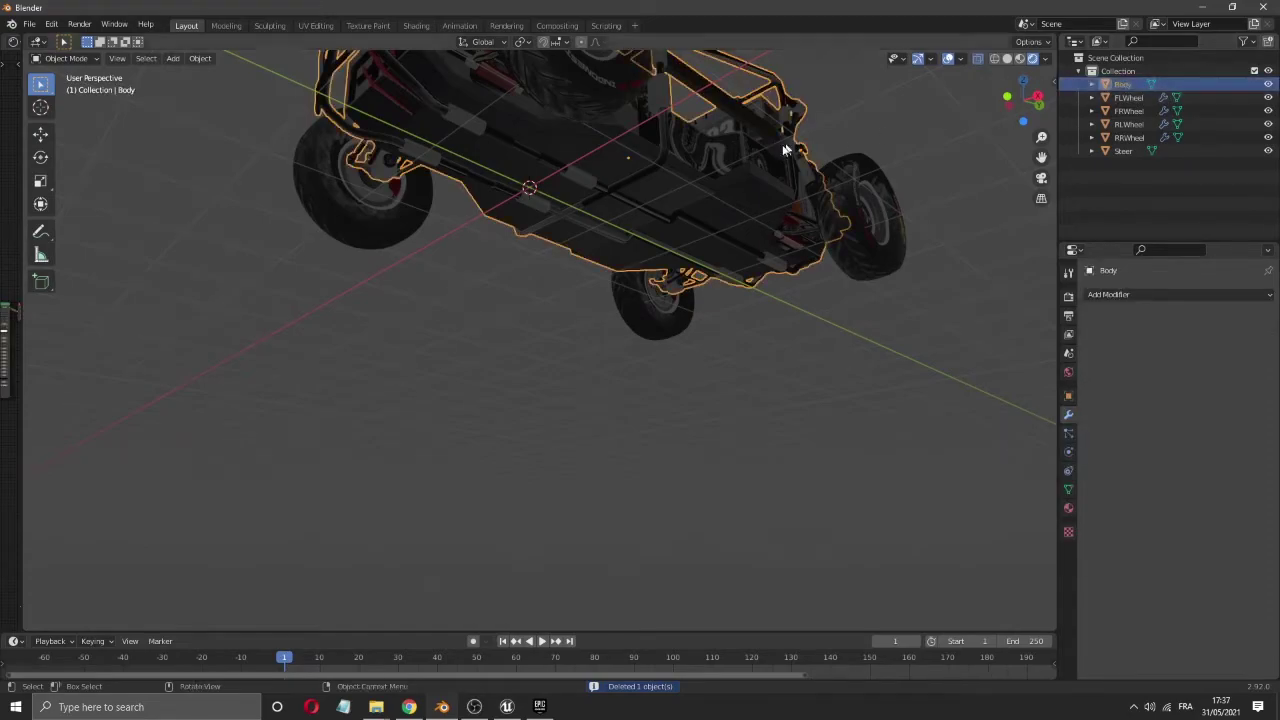
{"action": "mouse_move", "coordinate": [1020, 106]}
{"action": "left_mouse_down"}
{"action": "mouse_move", "coordinate": [1032, 95]}
{"action": "mouse_move", "coordinate": [1020, 104]}
{"action": "left_mouse_up"}
{"action": "left_click", "coordinate": [1106, 100]}
{"action": "left_click", "coordinate": [1122, 110]}
{"action": "left_click", "coordinate": [1124, 124]}
{"action": "left_click", "coordinate": [1126, 137]}
- Set the origin of the Steer object to its geometry
{"action": "left_click", "coordinate": [1122, 151]}
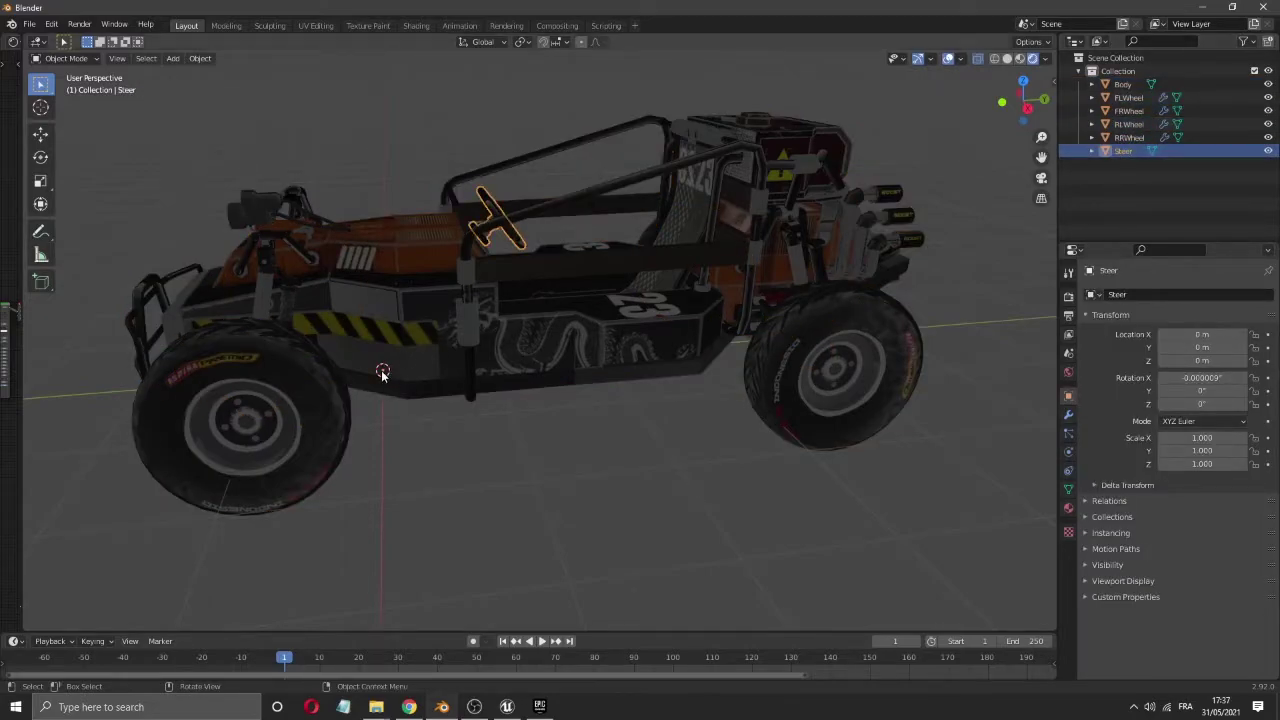
{"action": "right_click", "coordinate": [1034, 109]}
{"action": "mouse_move", "coordinate": [1034, 112]}
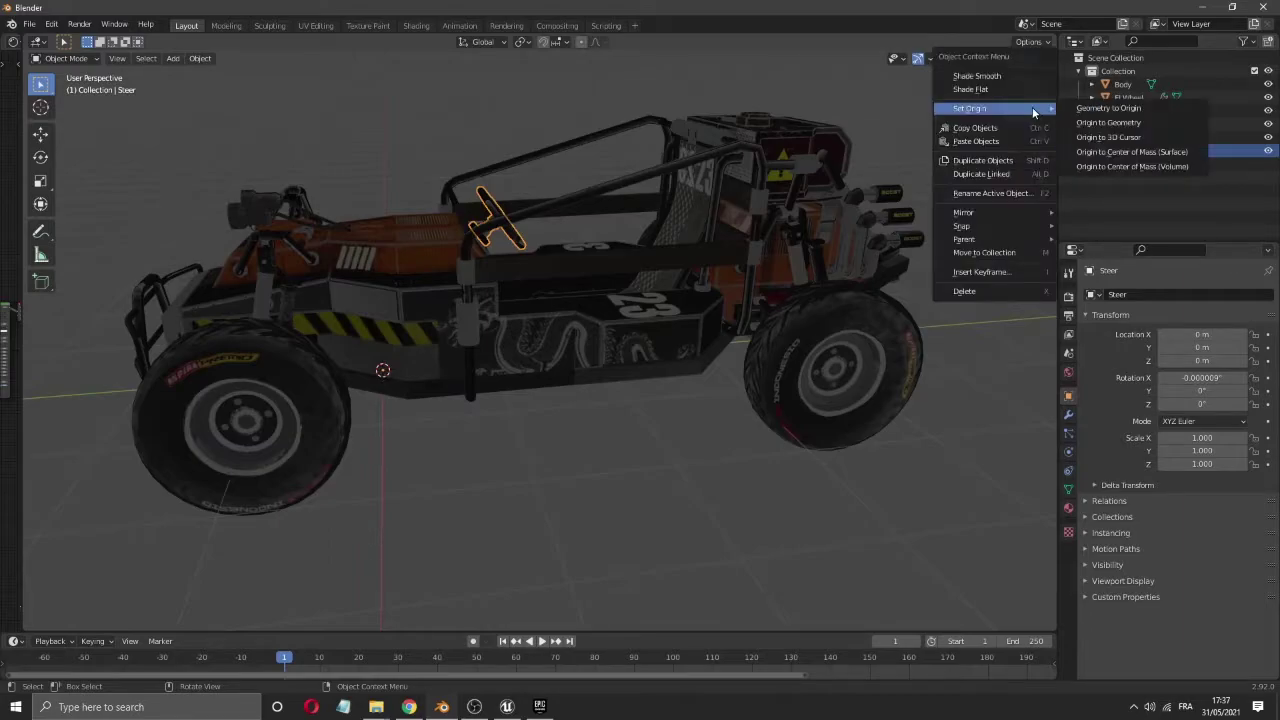
{"action": "left_click", "coordinate": [1128, 123]}
{"action": "left_click", "coordinate": [862, 327]}
- Move all buggy objects together along Y to centre them on the world origin, and raise them until the wheels clear the ground line
{"action": "left_click_drag", "start_coordinate": [1022, 104], "coordinate": [1022, 100]}
{"action": "left_click", "coordinate": [1022, 96]}
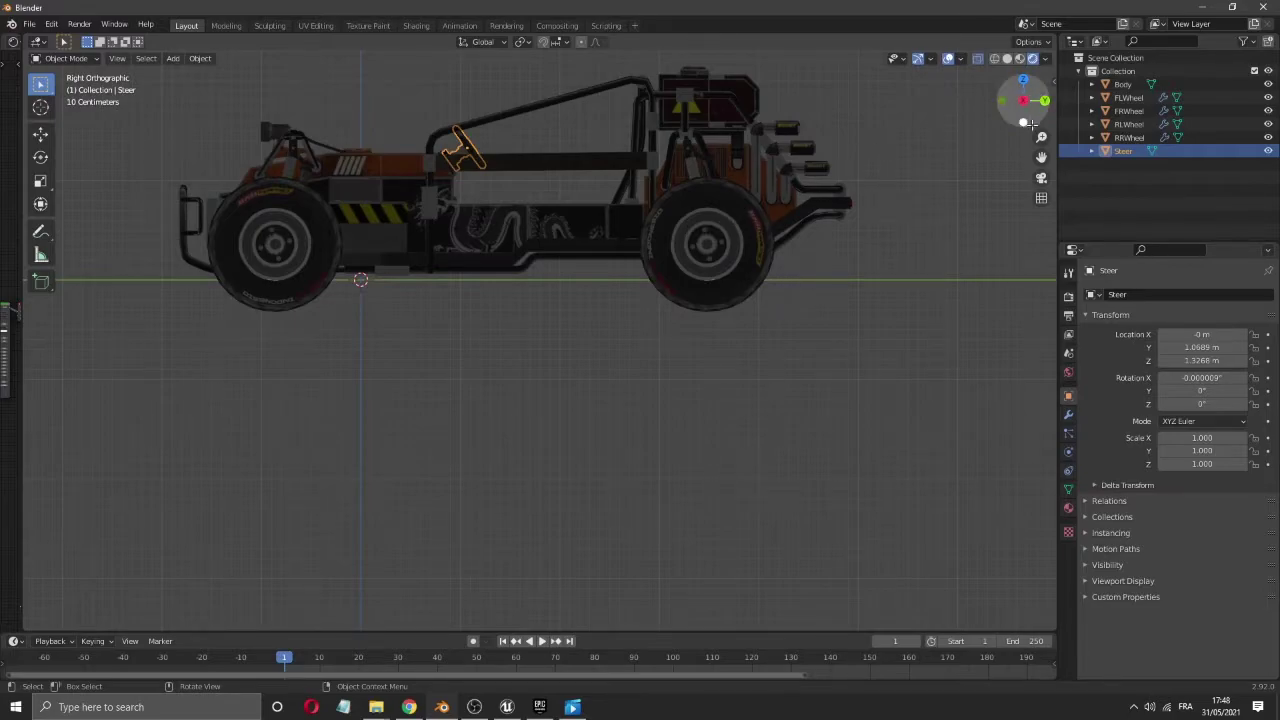
{"action": "left_click_drag", "start_coordinate": [1040, 156], "coordinate": [1120, 266]}
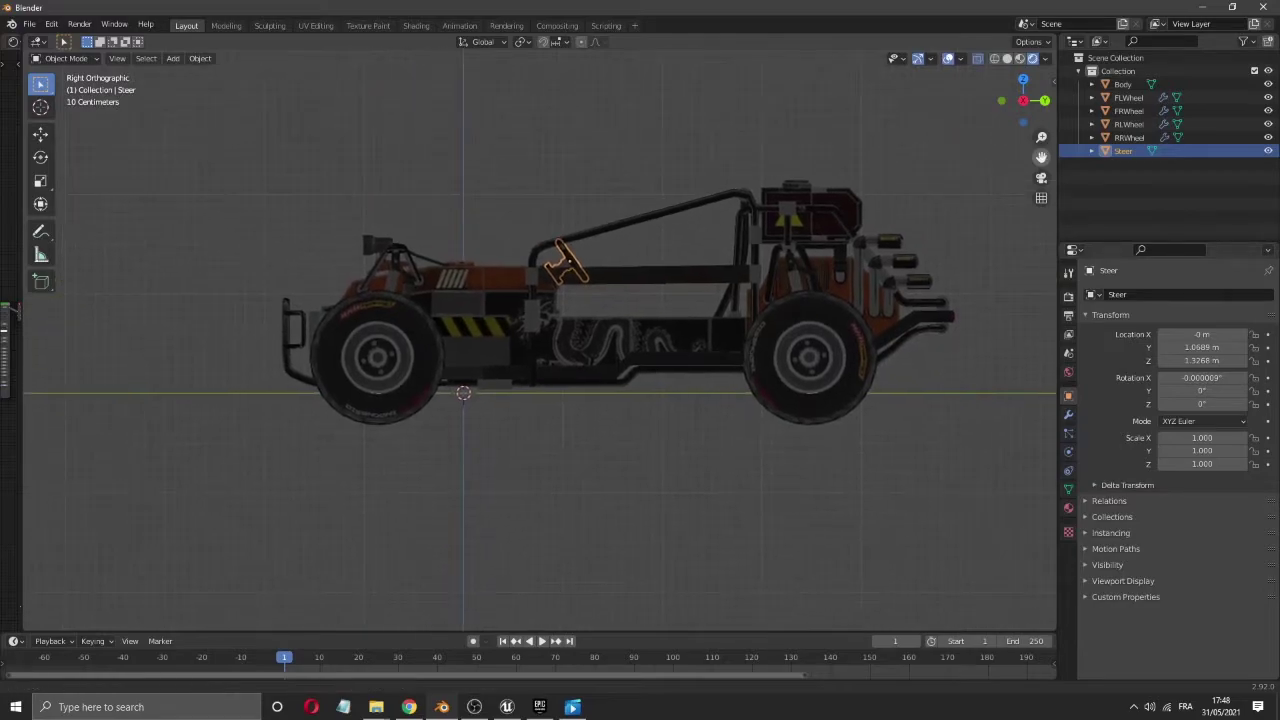
{"action": "scroll", "coordinate": [731, 289], "scroll_direction": "down", "scroll_amount": 1}
{"action": "scroll", "coordinate": [731, 296], "scroll_direction": "down", "scroll_amount": 1}
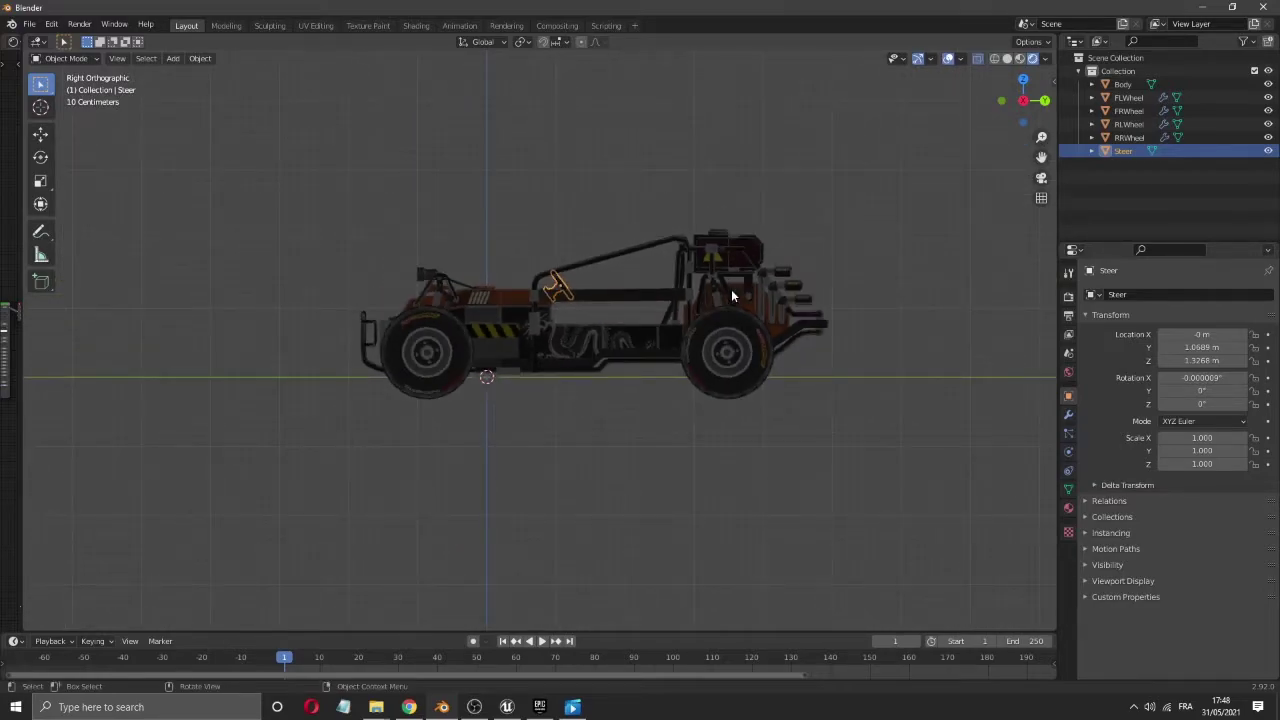
{"action": "left_click", "coordinate": [523, 350]}
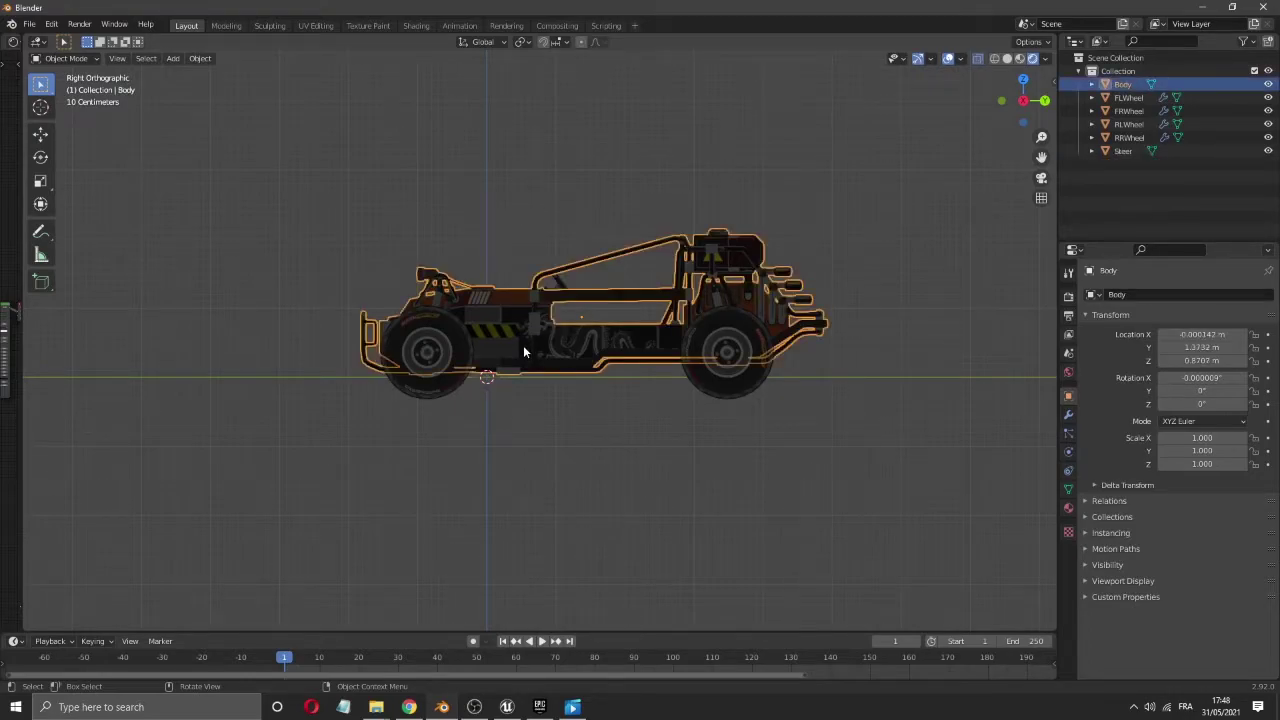
{"action": "left_click_drag", "start_coordinate": [315, 150], "coordinate": [888, 475]}
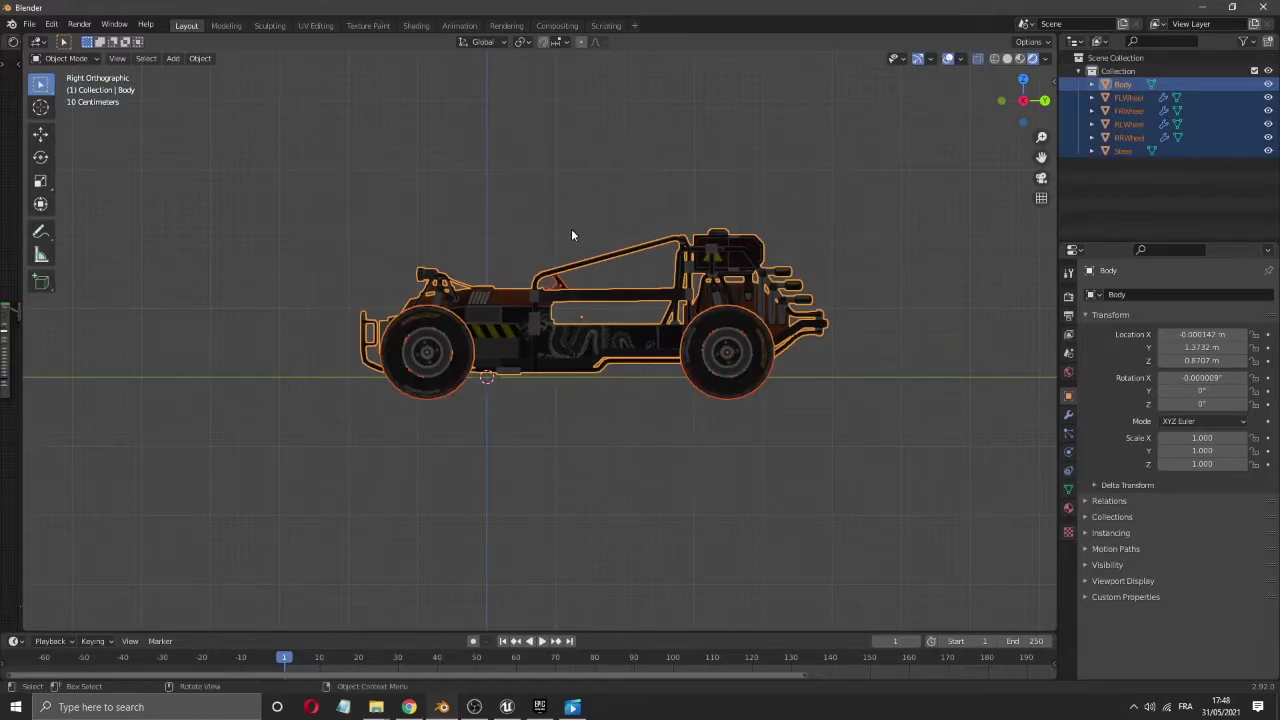
{"action": "left_click", "coordinate": [40, 134]}
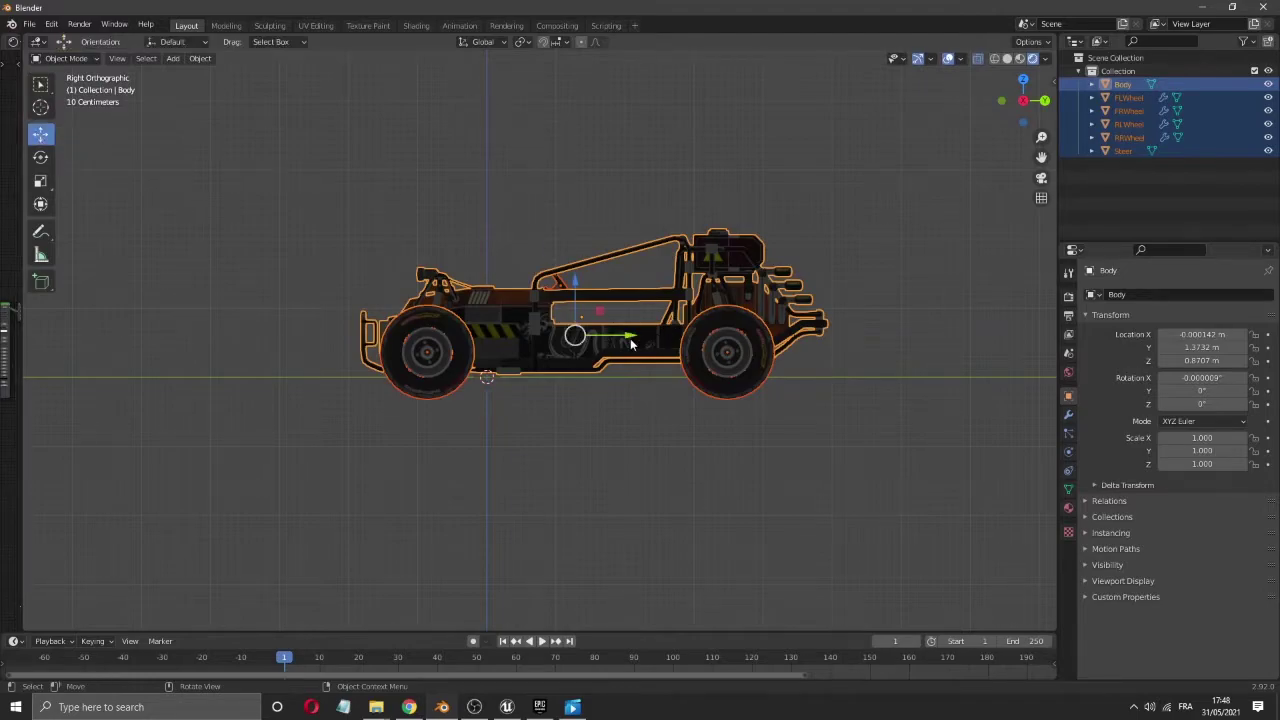
{"action": "left_click_drag", "start_coordinate": [629, 343], "coordinate": [530, 342]}
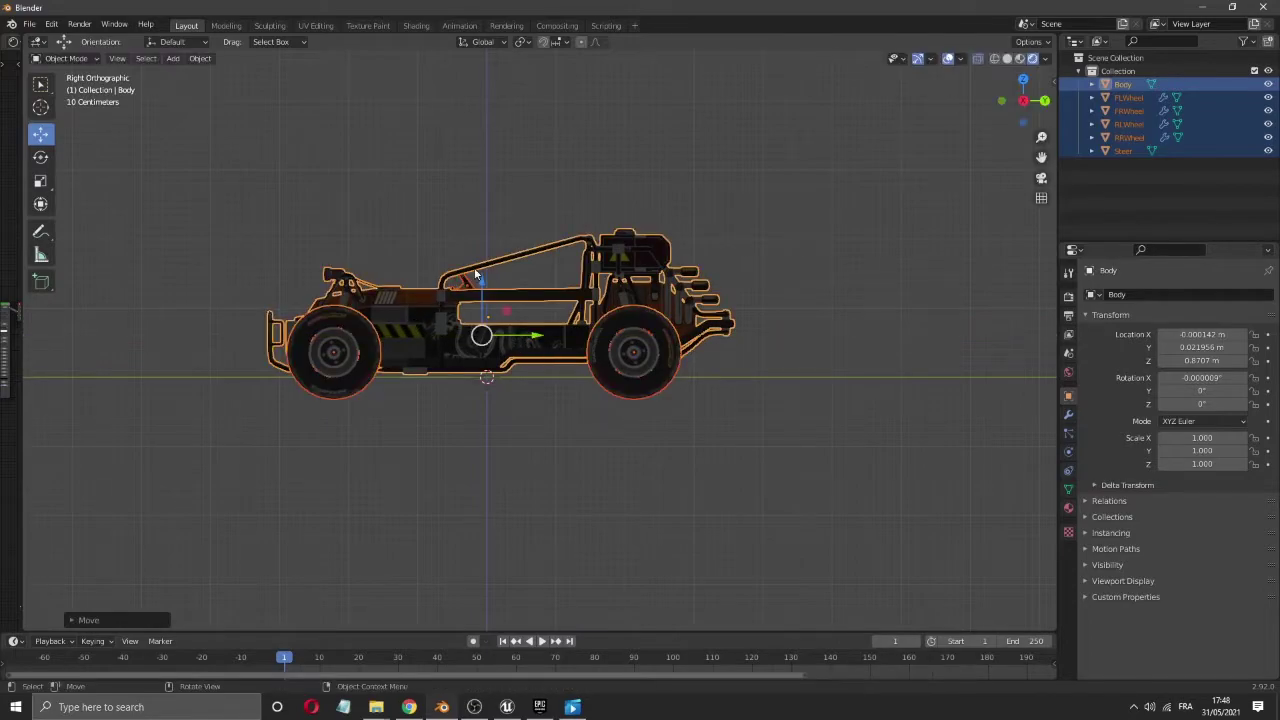
{"action": "left_click_drag", "start_coordinate": [481, 292], "coordinate": [483, 259]}
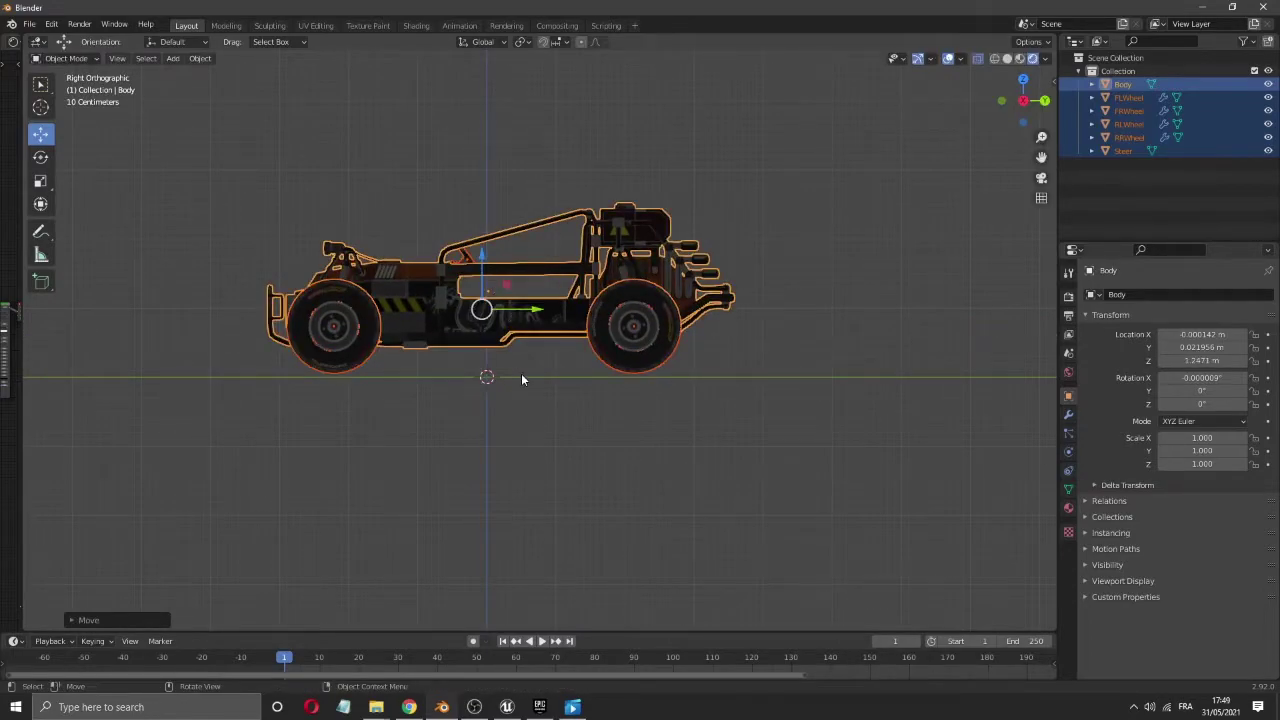
- Nudge the whole buggy slightly along Y so the body's origin sits at about 0.006 m
{"action": "scroll", "coordinate": [521, 375], "scroll_direction": "up", "scroll_amount": 5}
{"action": "scroll", "coordinate": [521, 379], "scroll_direction": "up", "scroll_amount": 1}
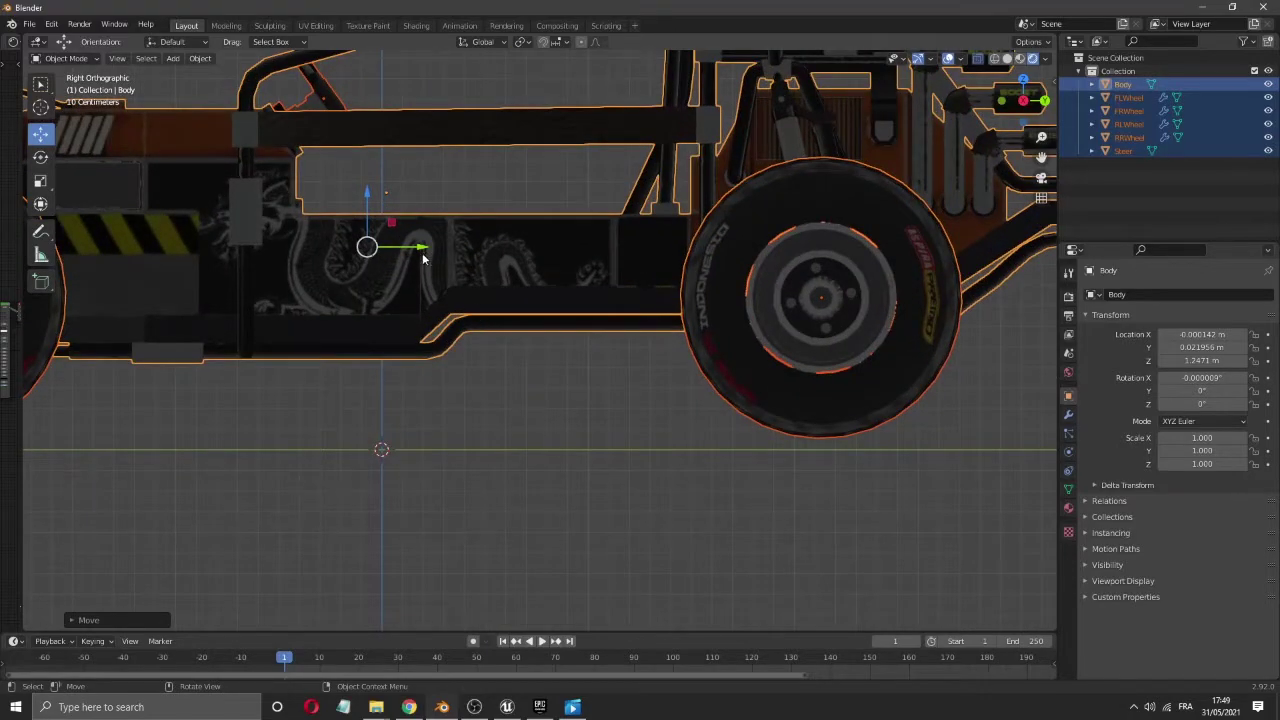
{"action": "left_click_drag", "start_coordinate": [418, 252], "coordinate": [408, 254]}
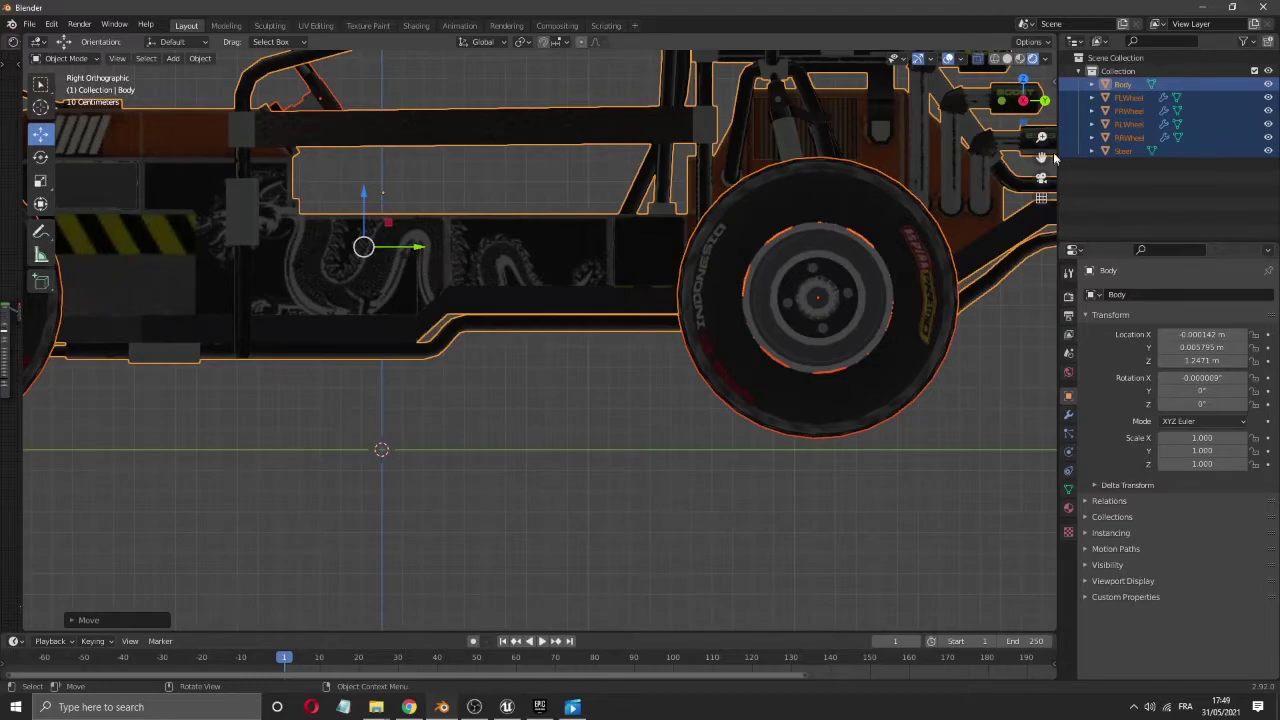
- Rotate the whole buggy 90° around the global Z axis
{"action": "left_click_drag", "start_coordinate": [1020, 100], "coordinate": [816, 281]}
{"action": "key", "text": "KP_Decimal"}
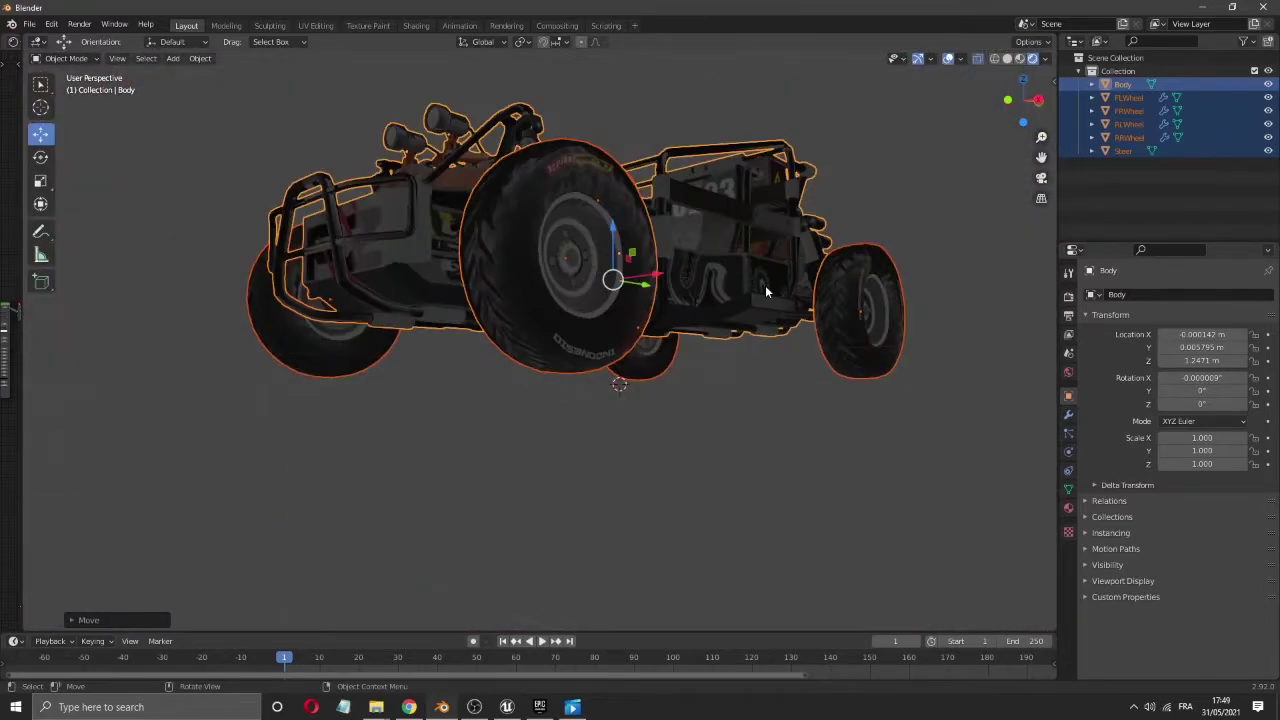
{"action": "mouse_move", "coordinate": [1020, 100]}
{"action": "left_mouse_down"}
{"action": "mouse_move", "coordinate": [940, 108]}
{"action": "mouse_move", "coordinate": [1002, 106]}
{"action": "left_mouse_up"}
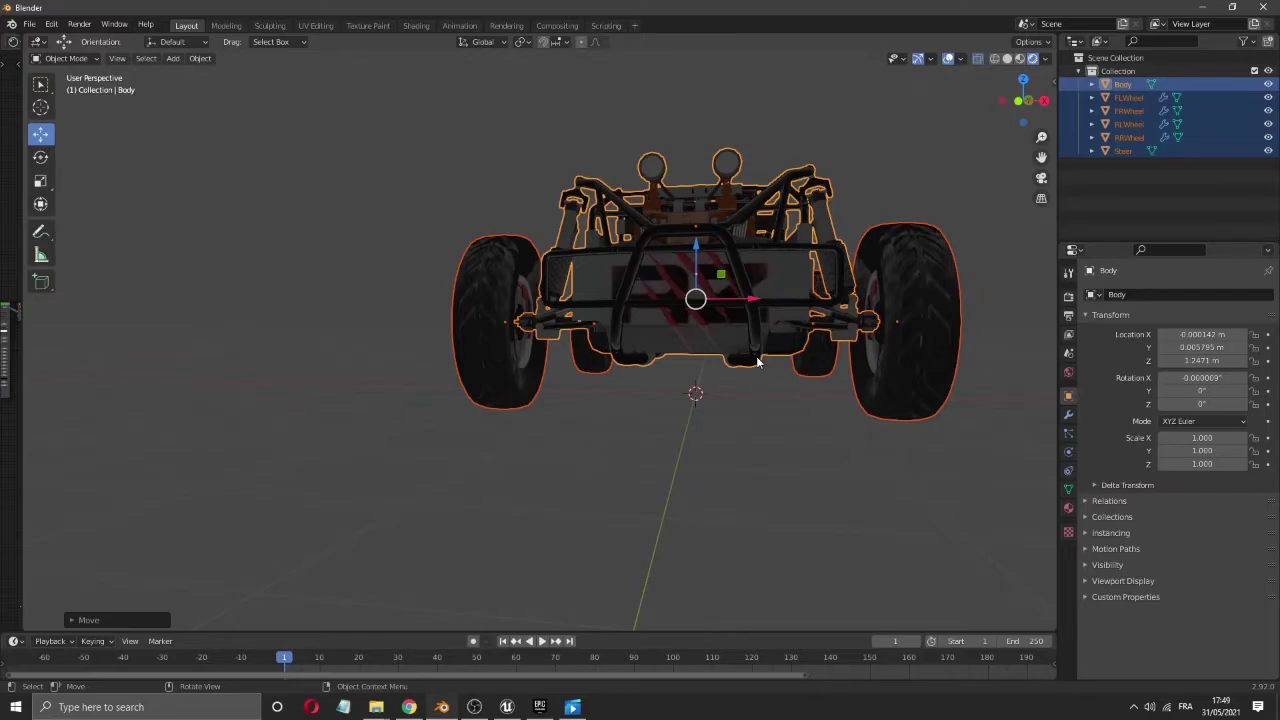
{"action": "key", "text": "r"}
{"action": "key", "text": "z"}
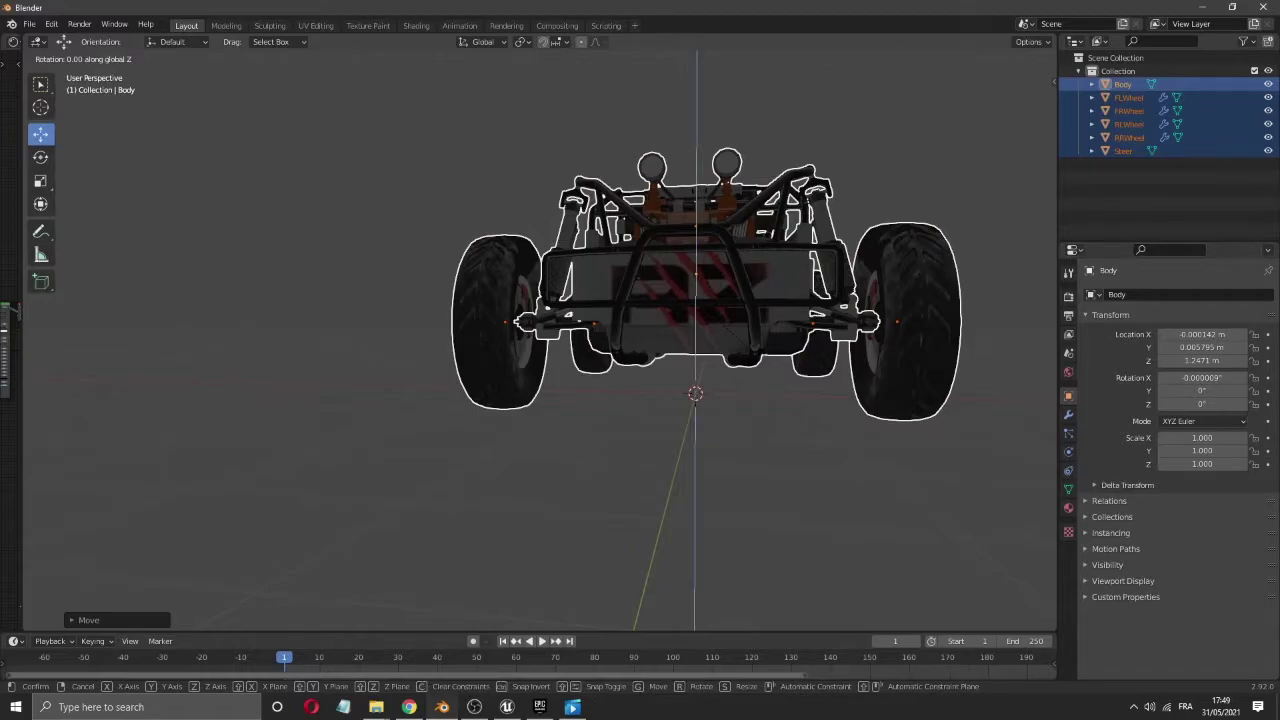
{"action": "type", "text": "90"}
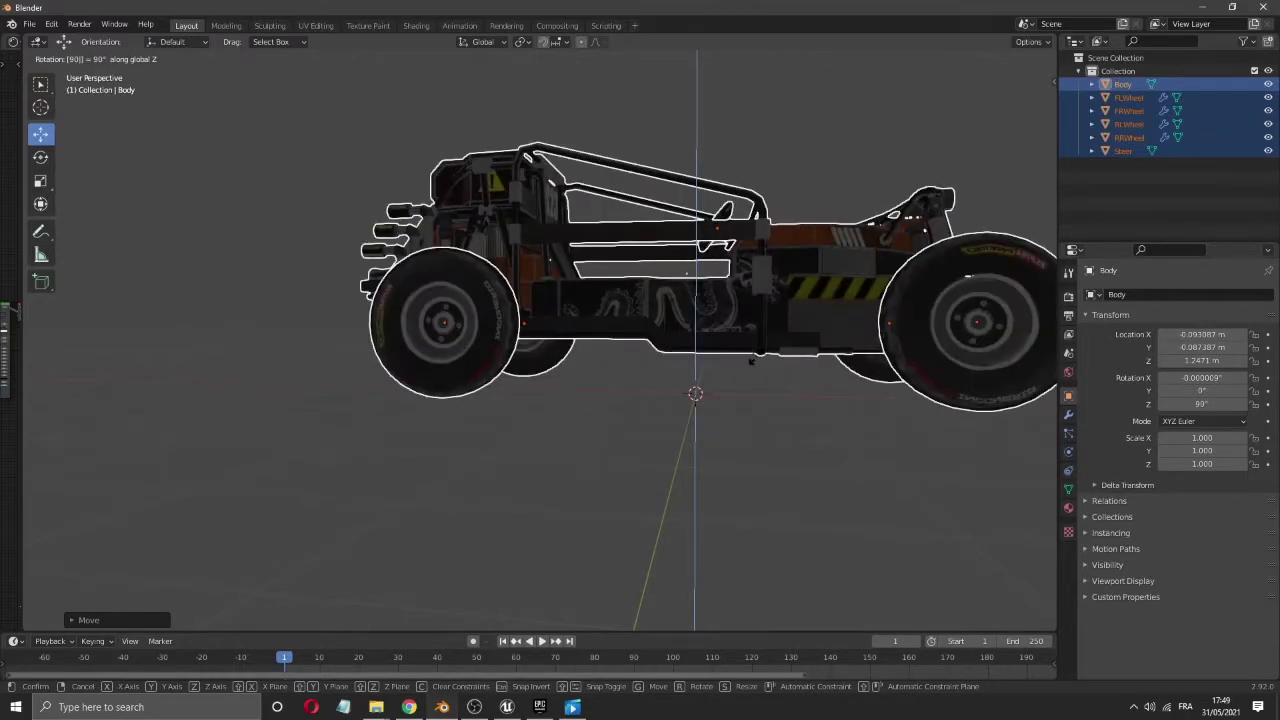
{"action": "key", "text": "Return"}
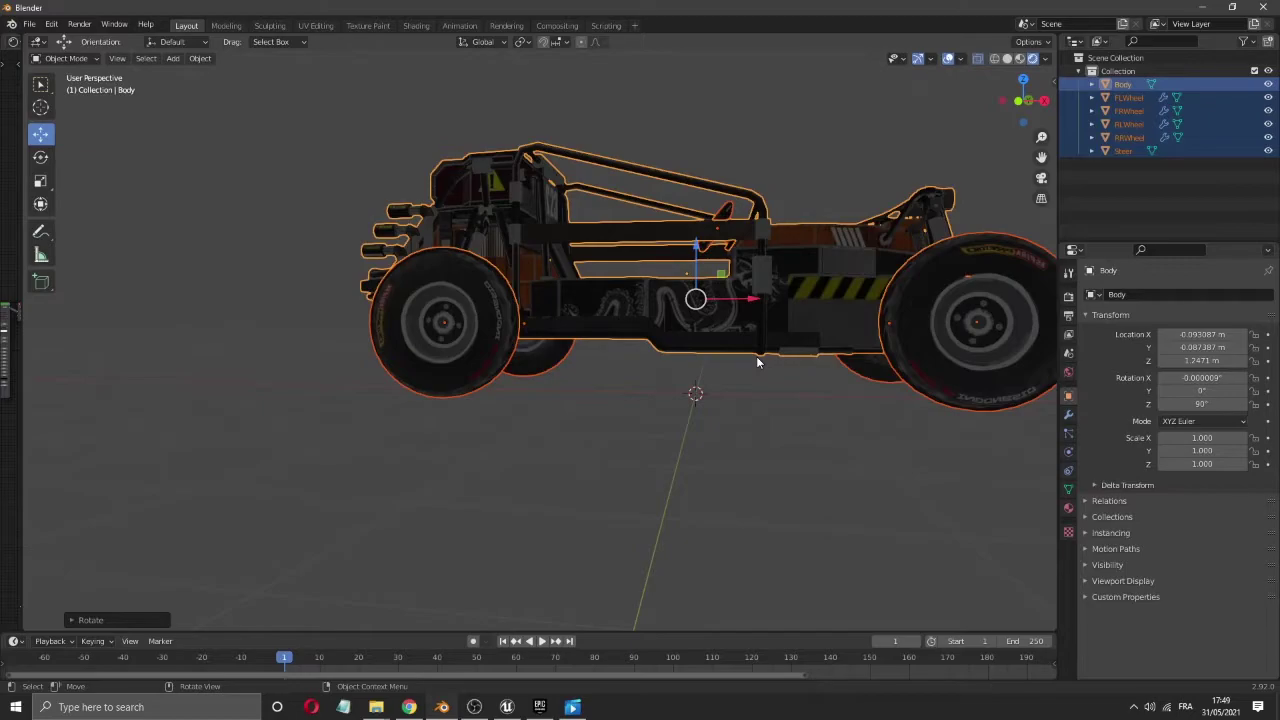
- Shift the rotated buggy along X until the body's origin is at about -0.005 m, and lower it to about 1.21 m in Z
{"action": "key", "text": "KP_1"}
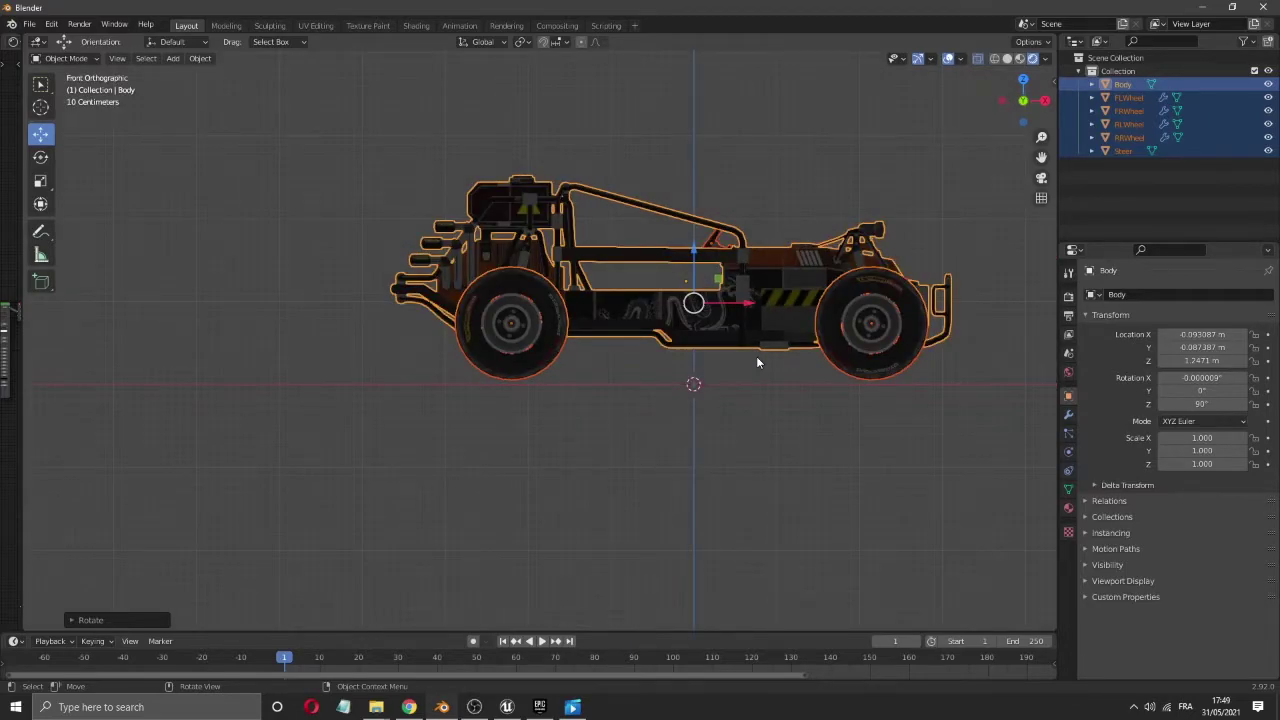
{"action": "scroll", "coordinate": [977, 190], "scroll_direction": "up", "scroll_amount": 3}
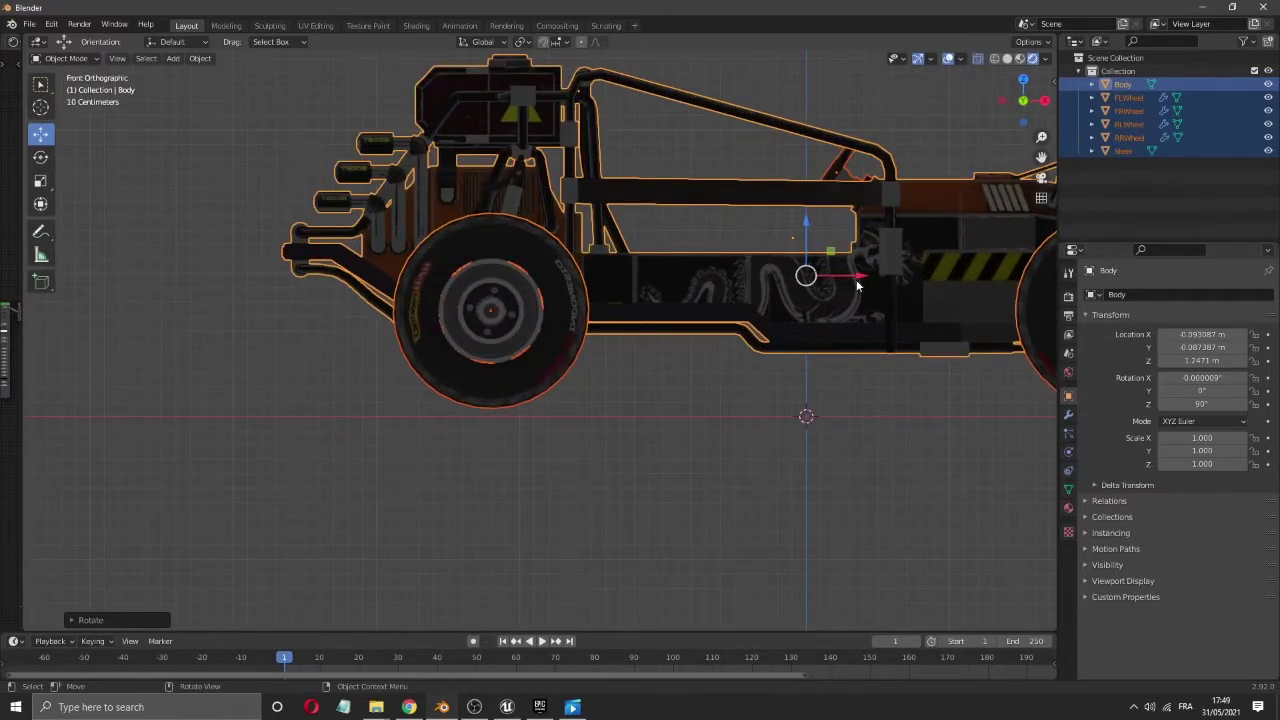
{"action": "left_click_drag", "start_coordinate": [854, 281], "coordinate": [868, 281]}
{"action": "left_click_drag", "start_coordinate": [1041, 157], "coordinate": [799, 202]}
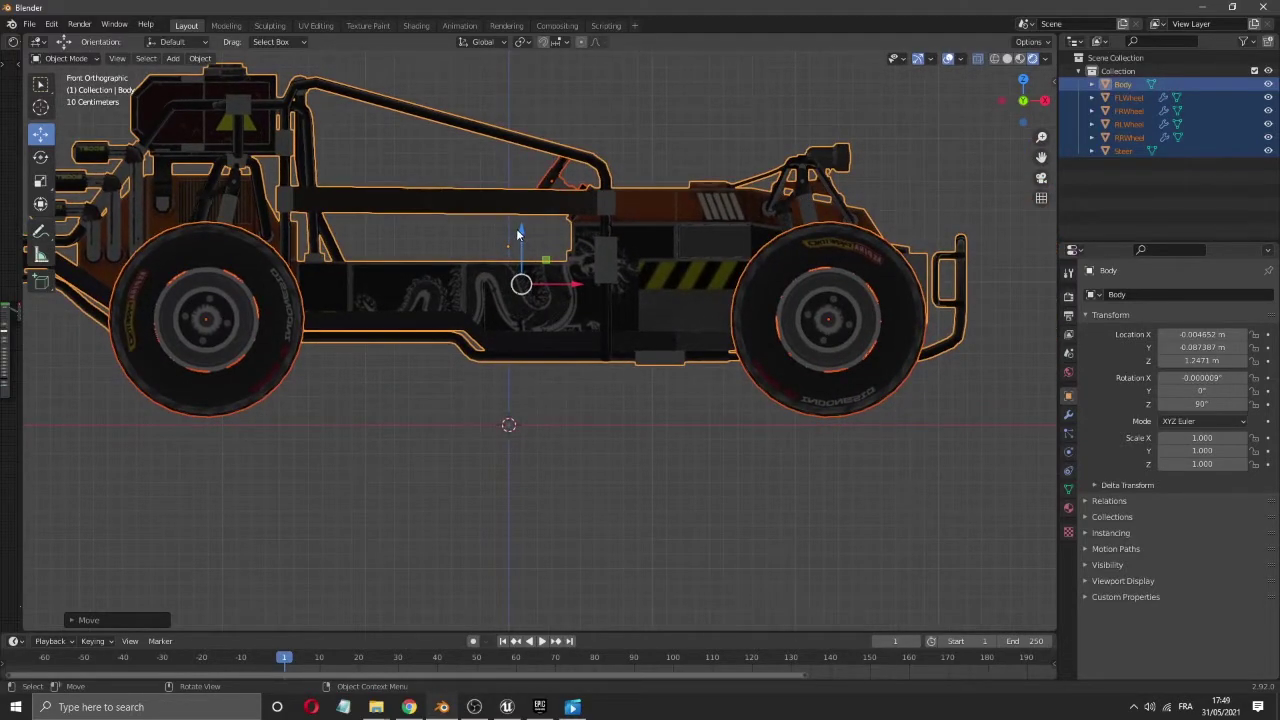
{"action": "left_click_drag", "start_coordinate": [521, 235], "coordinate": [523, 240]}
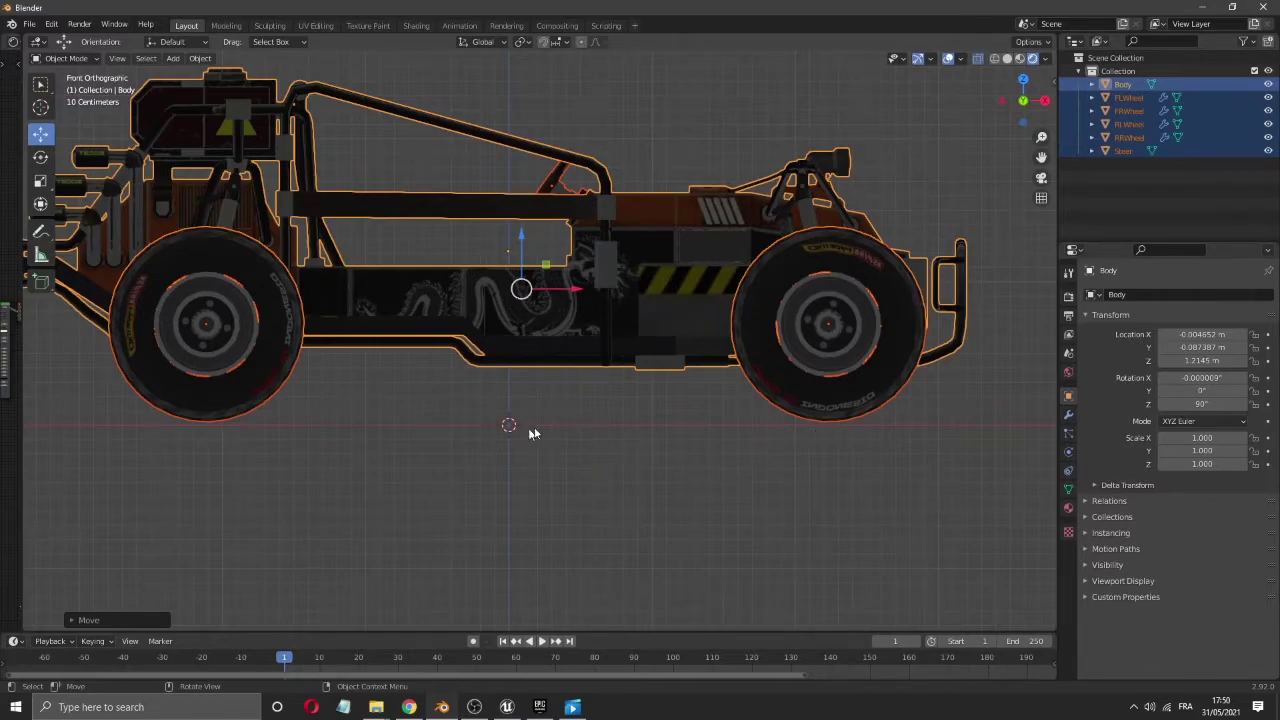
{"action": "scroll", "coordinate": [669, 372], "scroll_direction": "down", "scroll_amount": 3}
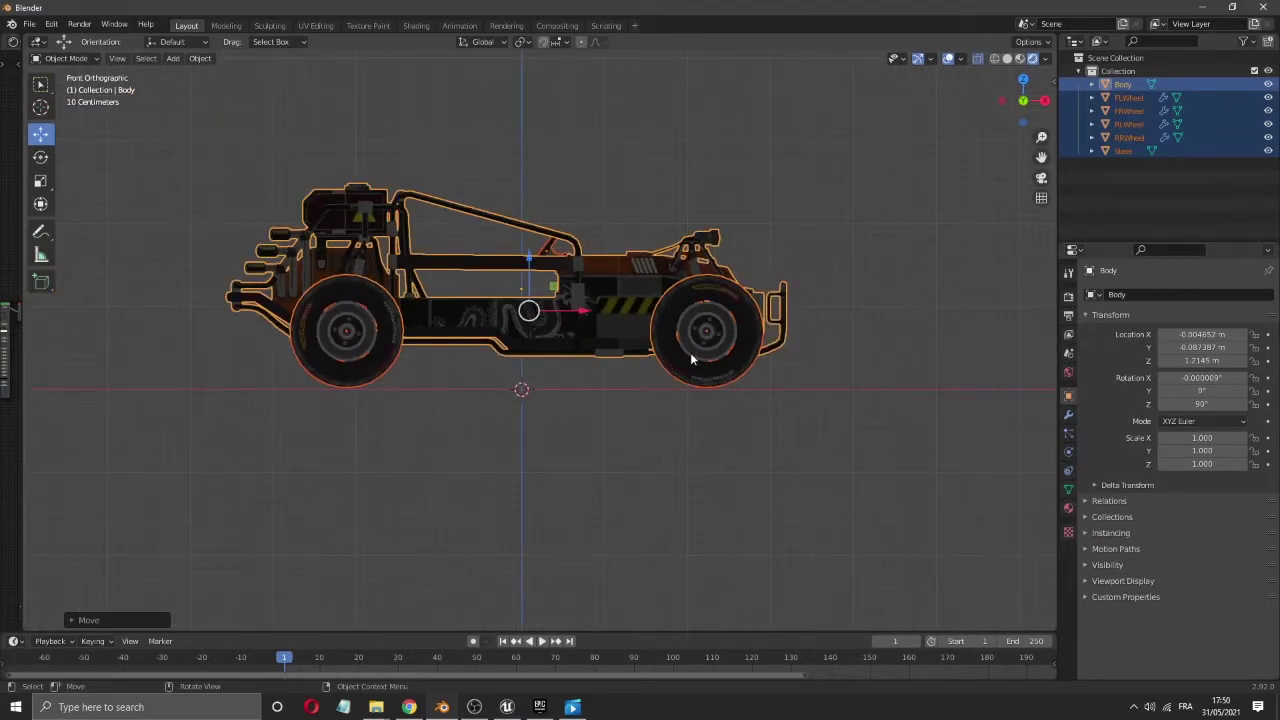
- Reselect the body, steering wheel and all four wheels together
{"action": "left_click", "coordinate": [690, 360]}
{"action": "left_click", "coordinate": [690, 362]}
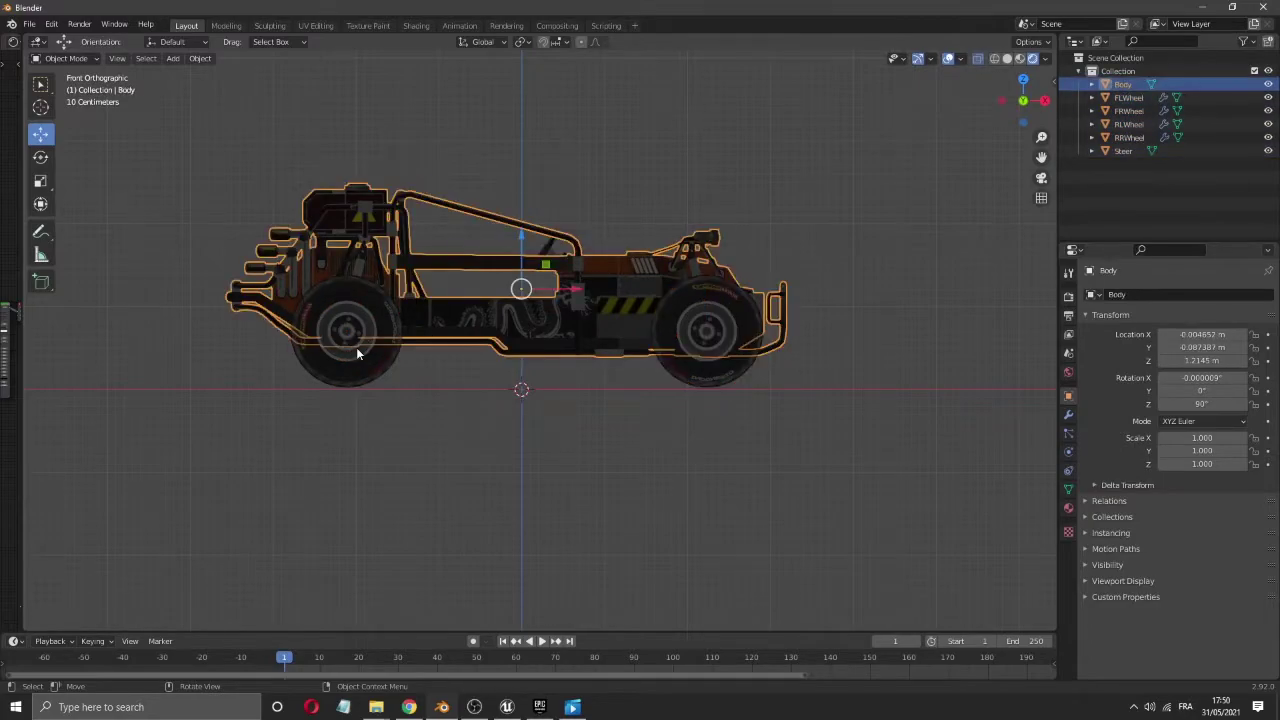
{"action": "left_click", "coordinate": [372, 370]}
{"action": "left_click_drag", "start_coordinate": [170, 105], "coordinate": [895, 468]}
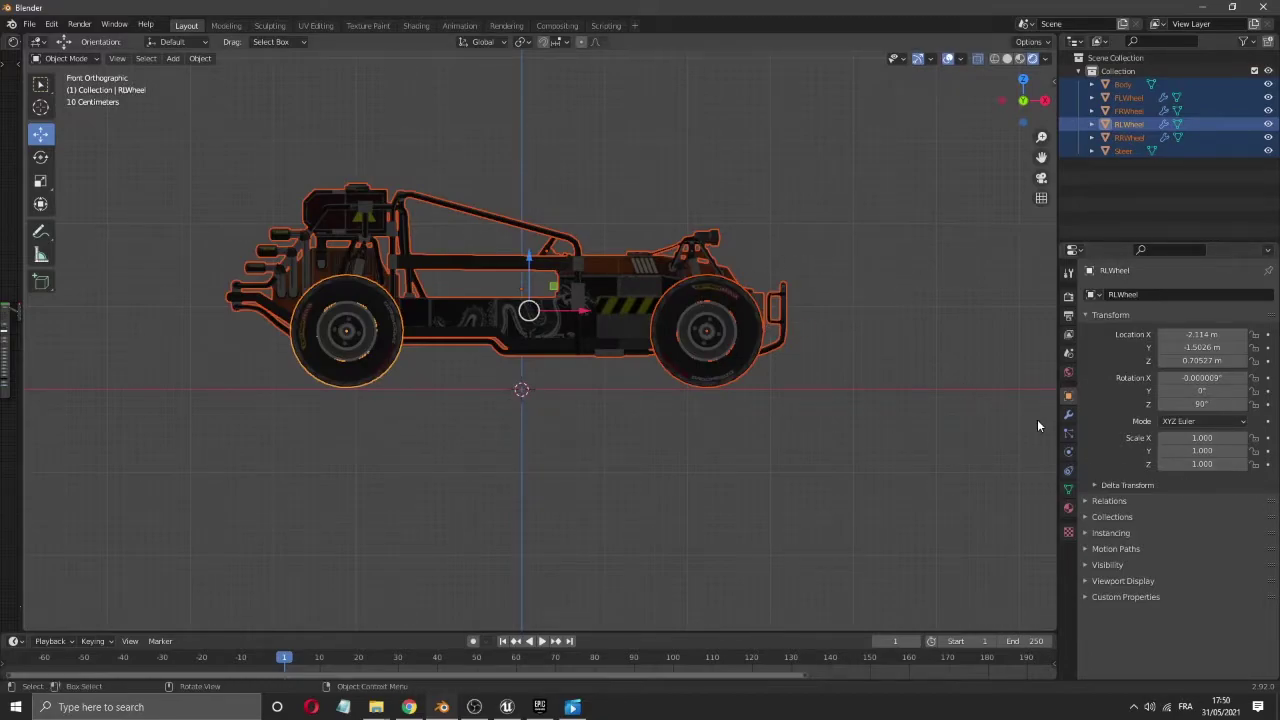
- Set the scene's metric unit scale to 0.01
{"action": "left_click", "coordinate": [1069, 273]}
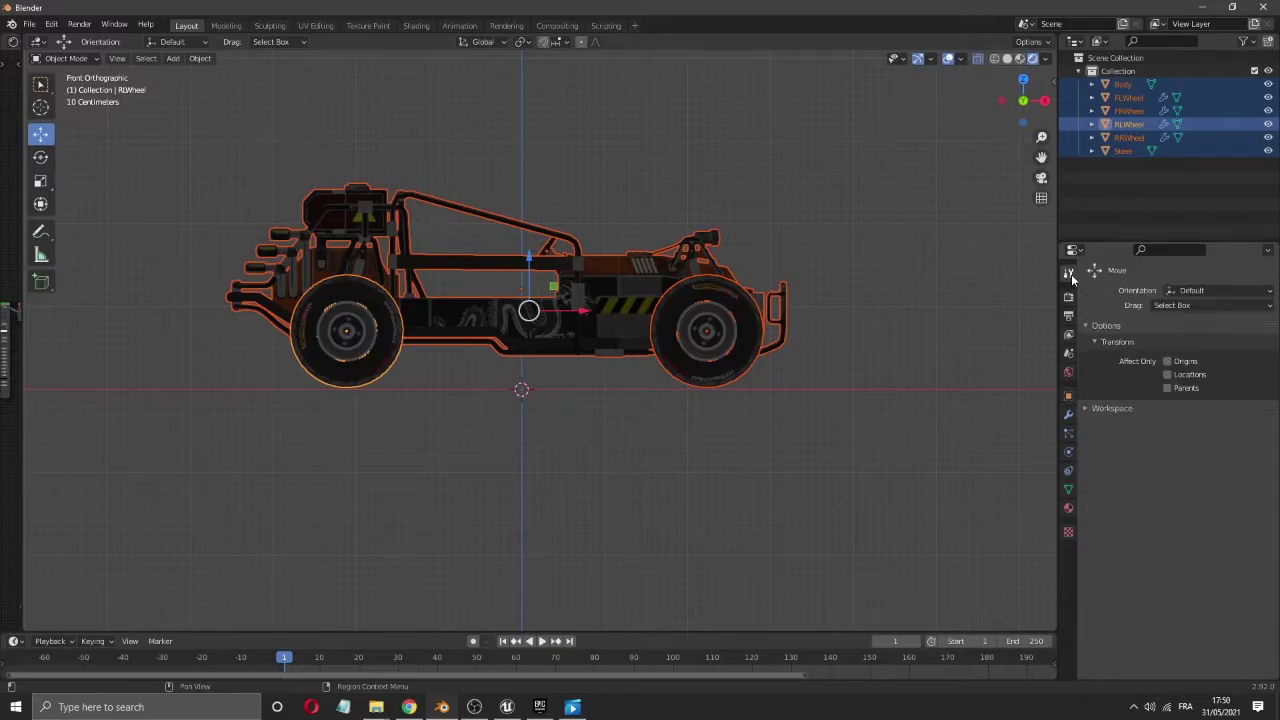
{"action": "left_click", "coordinate": [1068, 353]}
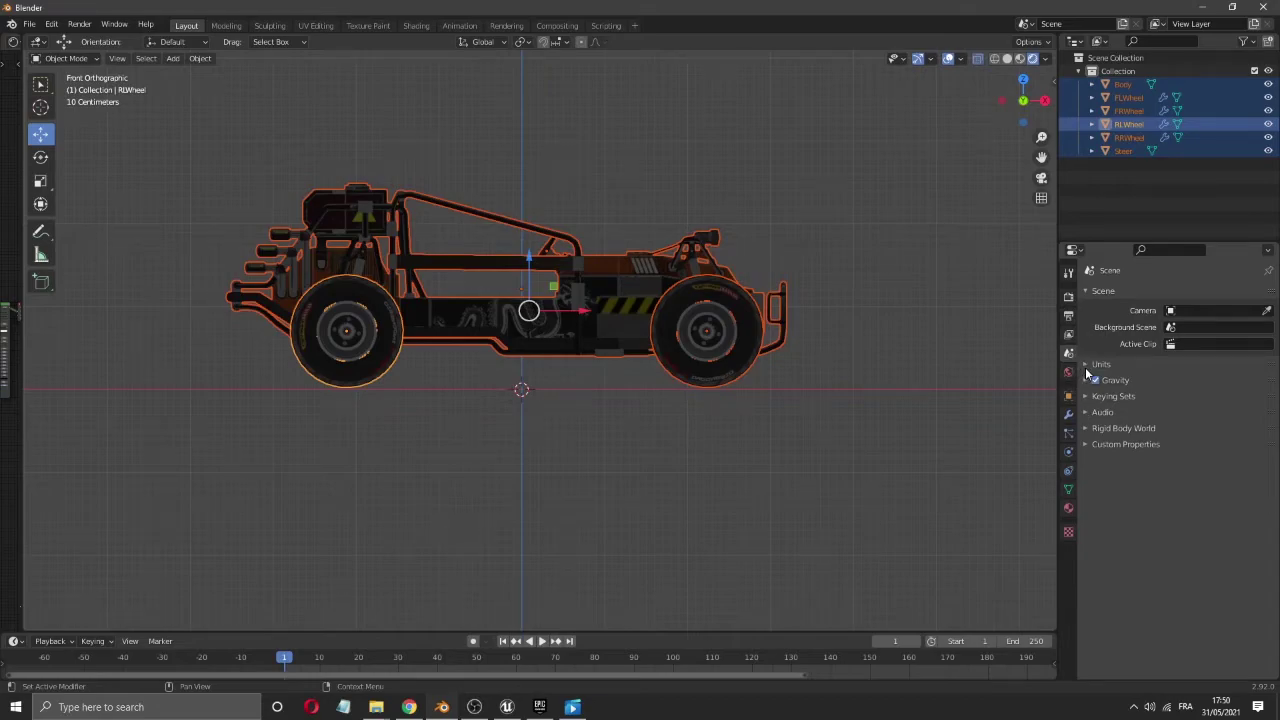
{"action": "left_click", "coordinate": [1089, 368]}
{"action": "double_click", "coordinate": [1218, 400]}
{"action": "type", "text": "1.0"}
{"action": "key", "text": "BackSpace"}
{"action": "key", "text": "BackSpace"}
{"action": "key", "text": "BackSpace"}
{"action": "type", "text": "0"}
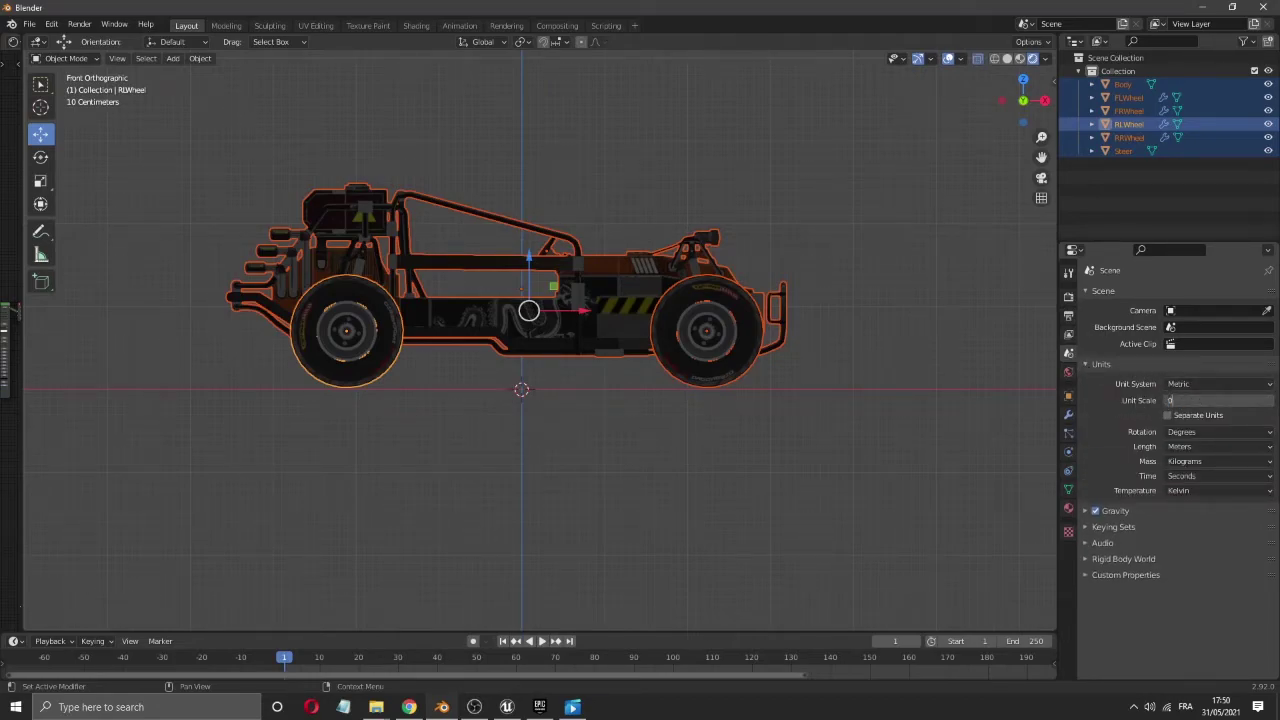
{"action": "type", "text": ".01"}
{"action": "key", "text": "Return"}
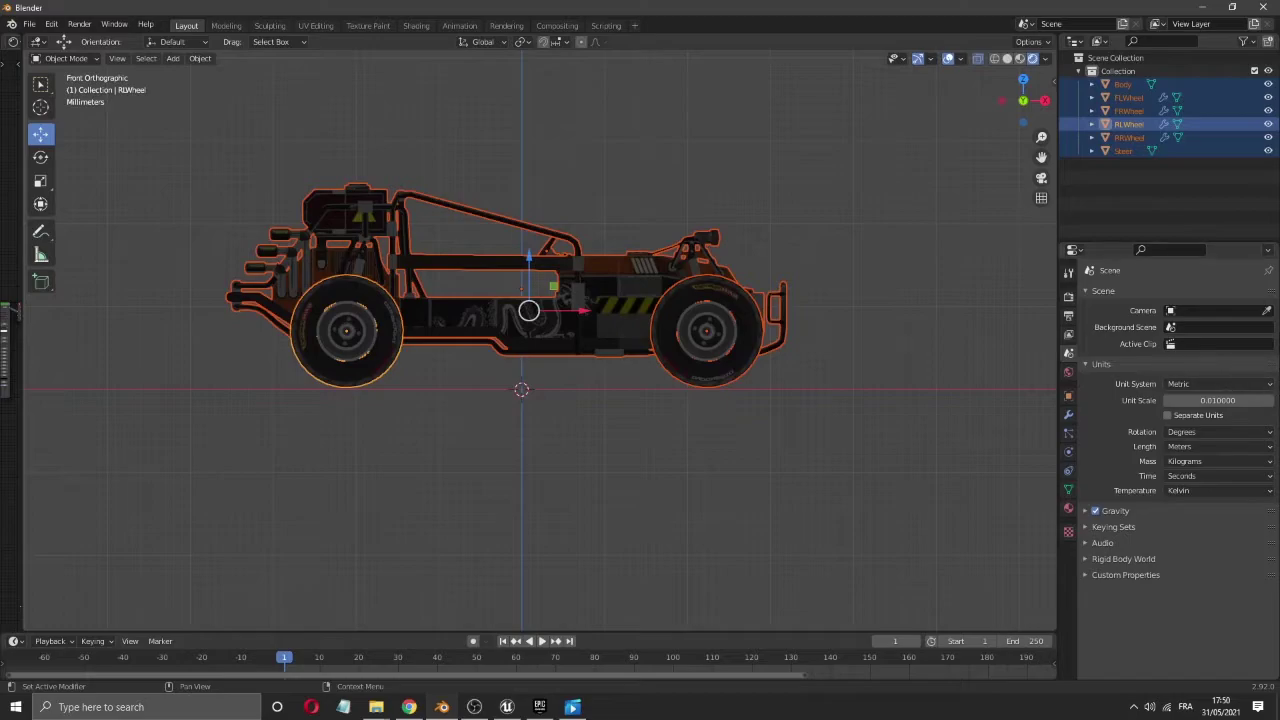
- Display the transform and dimension values of the selected buggy objects in the viewport
{"action": "scroll", "coordinate": [854, 327], "scroll_direction": "down", "scroll_amount": 3}
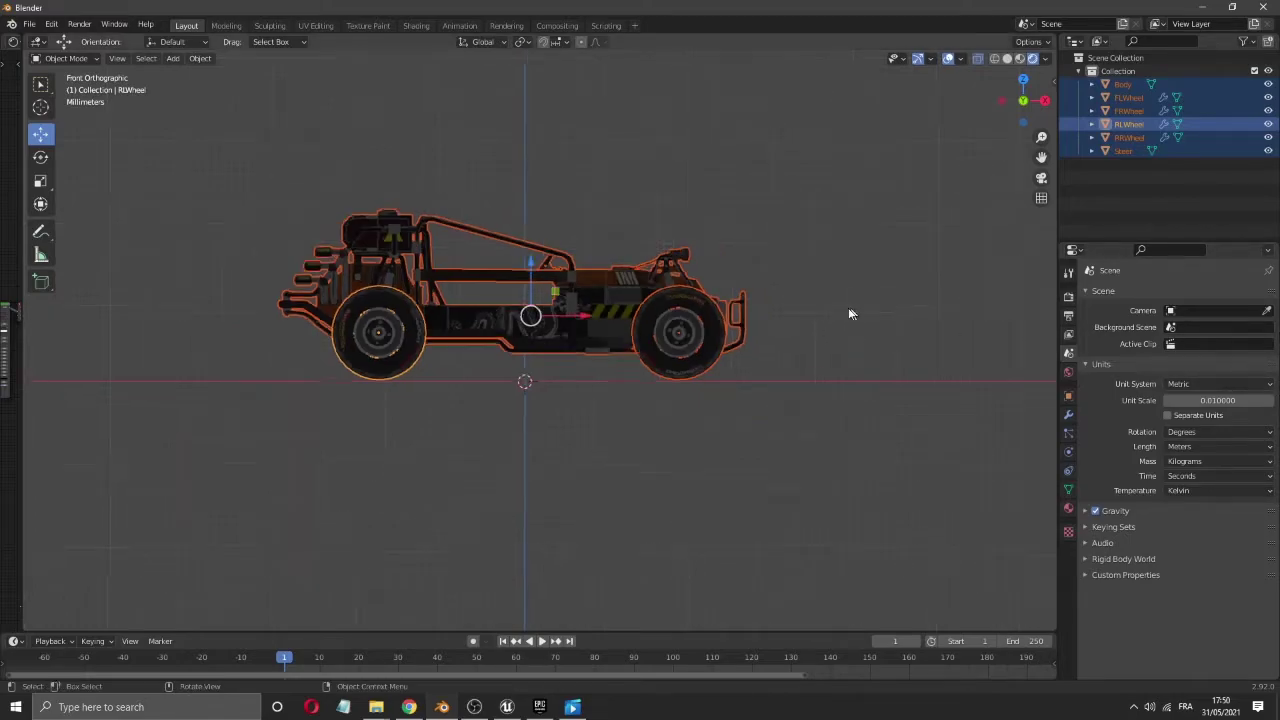
{"action": "scroll", "coordinate": [848, 310], "scroll_direction": "up", "scroll_amount": 2}
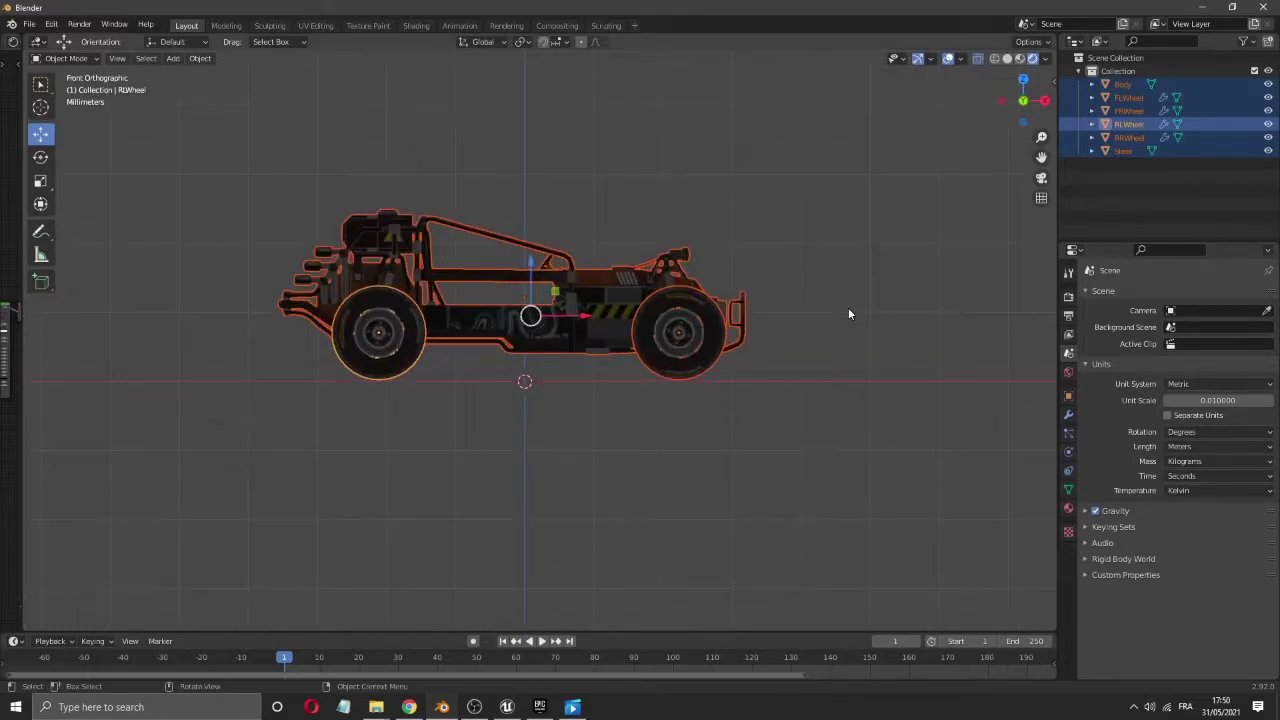
{"action": "left_click", "coordinate": [1050, 82]}
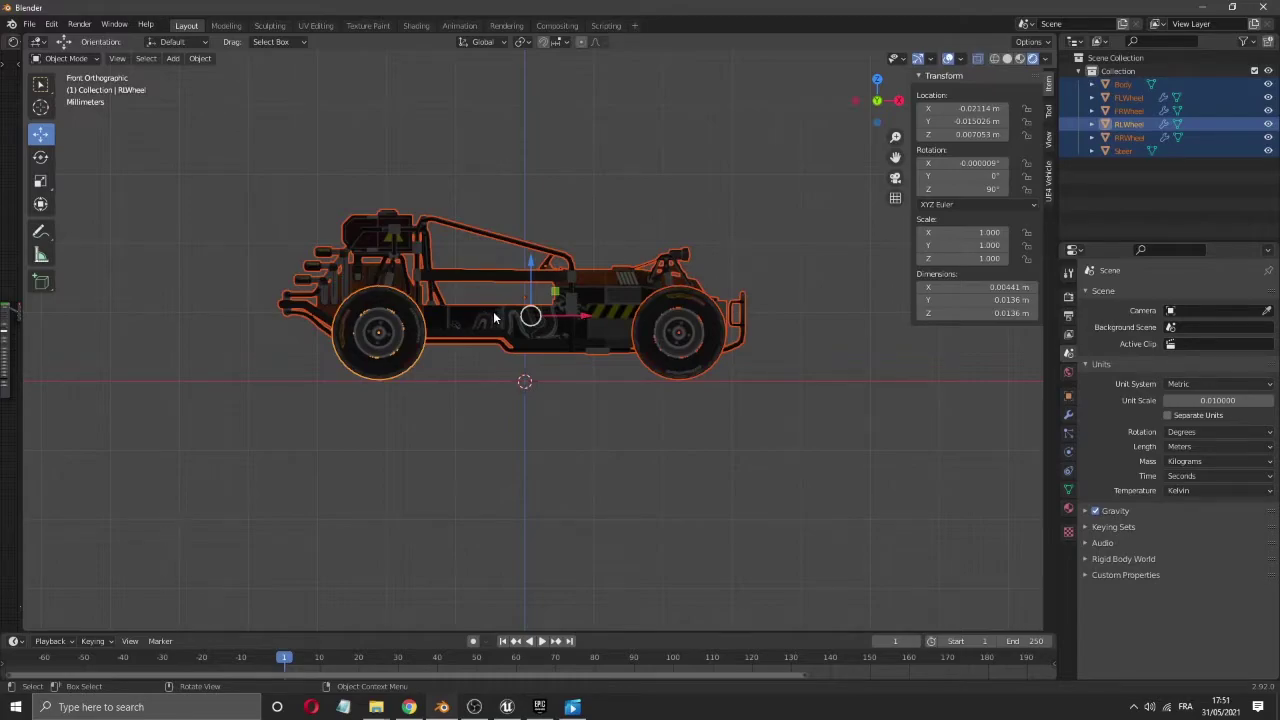
{"action": "key", "text": "s"}
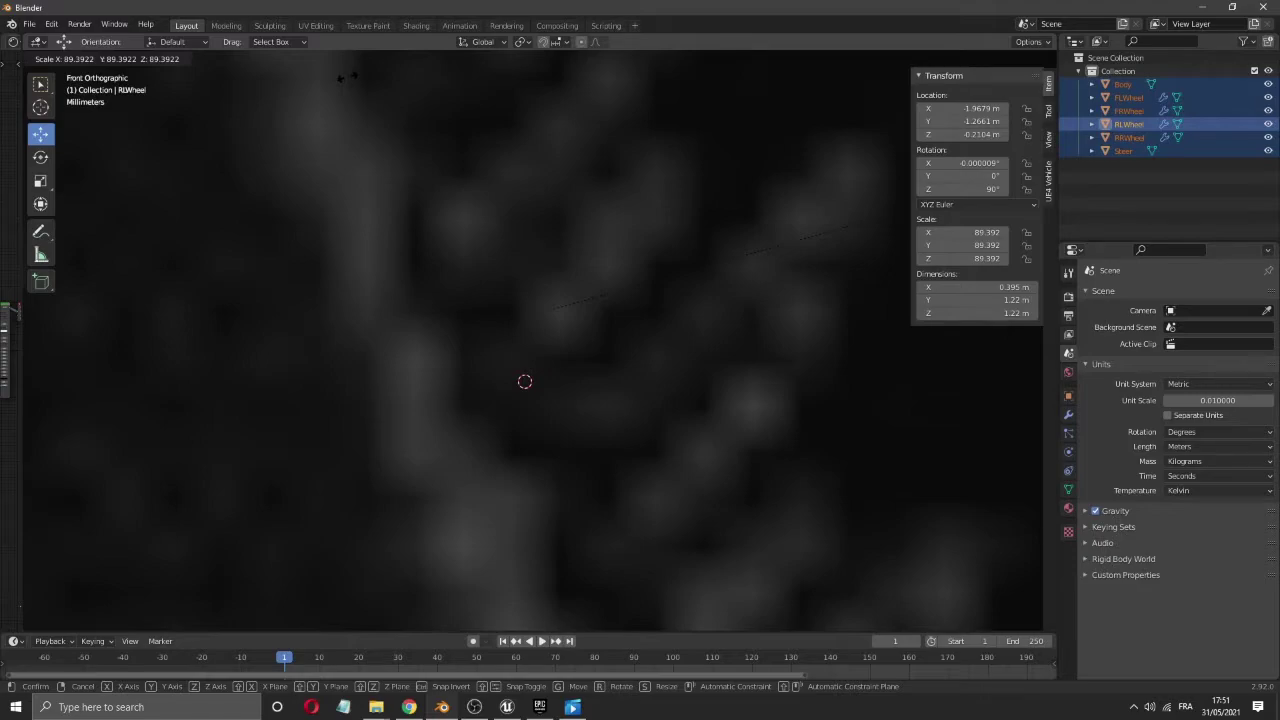
{"action": "key", "text": "Escape"}
{"action": "scroll", "coordinate": [503, 118], "scroll_direction": "down", "scroll_amount": 7}
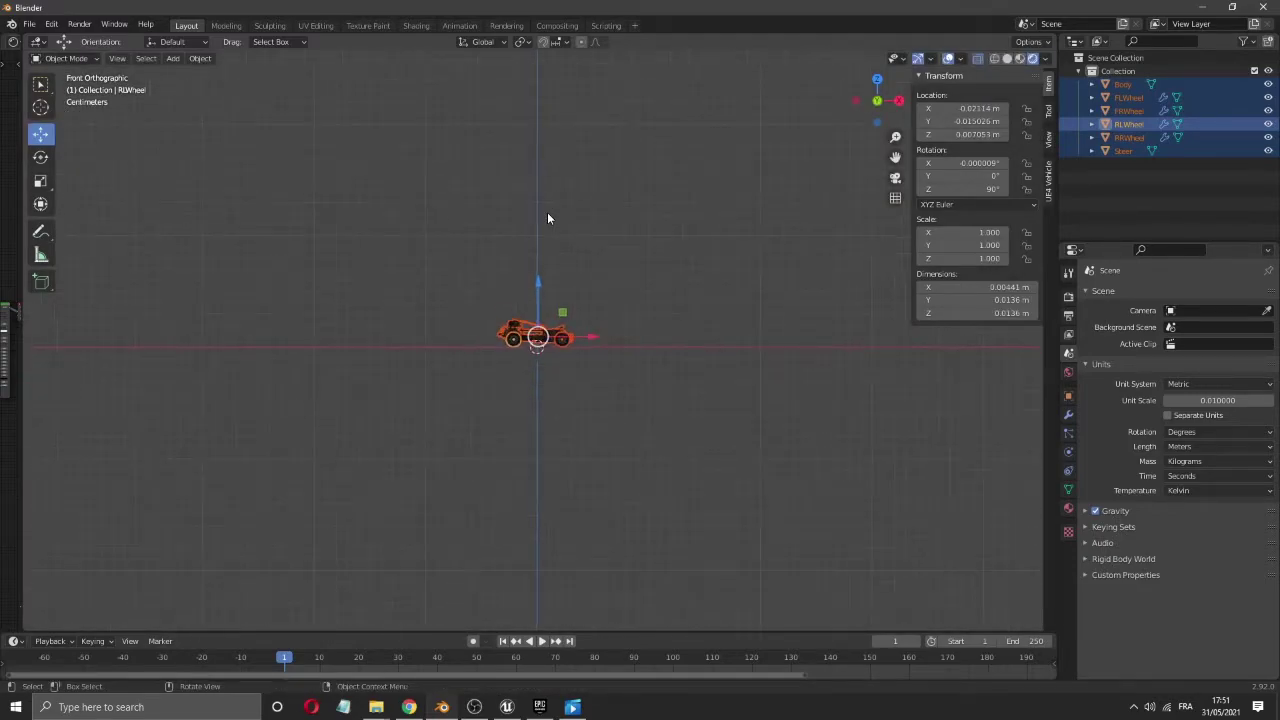
{"action": "key", "text": "s"}
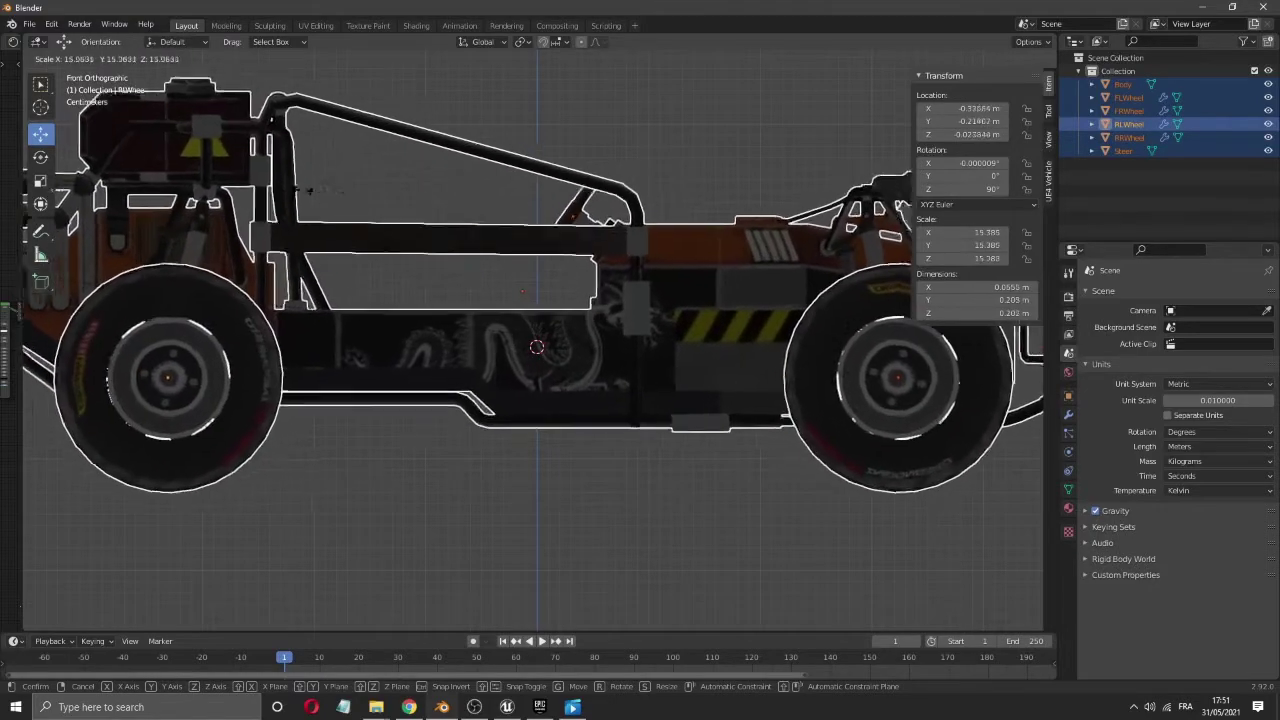
{"action": "right_click", "coordinate": [969, 363]}
{"action": "key", "text": "ctrl+z"}
{"action": "scroll", "coordinate": [685, 409], "scroll_direction": "down", "scroll_amount": 1}
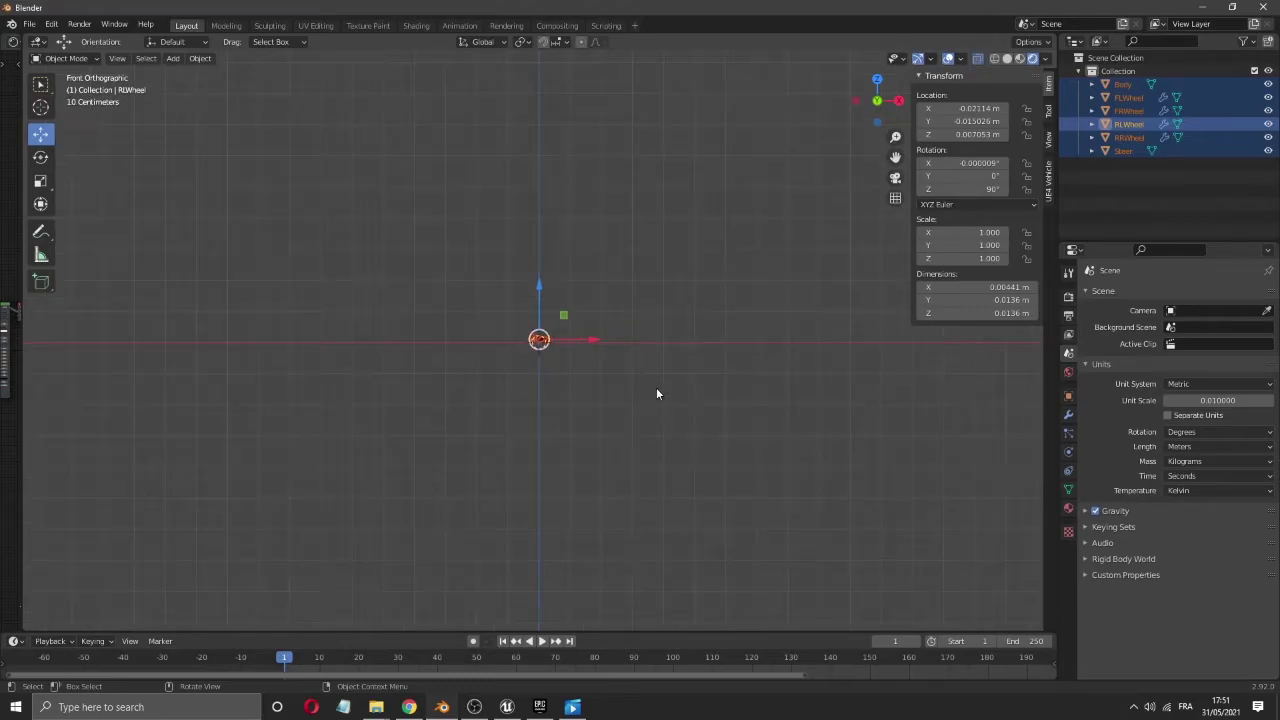
- Scale the whole selected buggy up uniformly to about 94.29 and raise it until the tyres rest on the ground line, wheel centres at Z about 0.66 m
{"action": "key", "text": "s"}
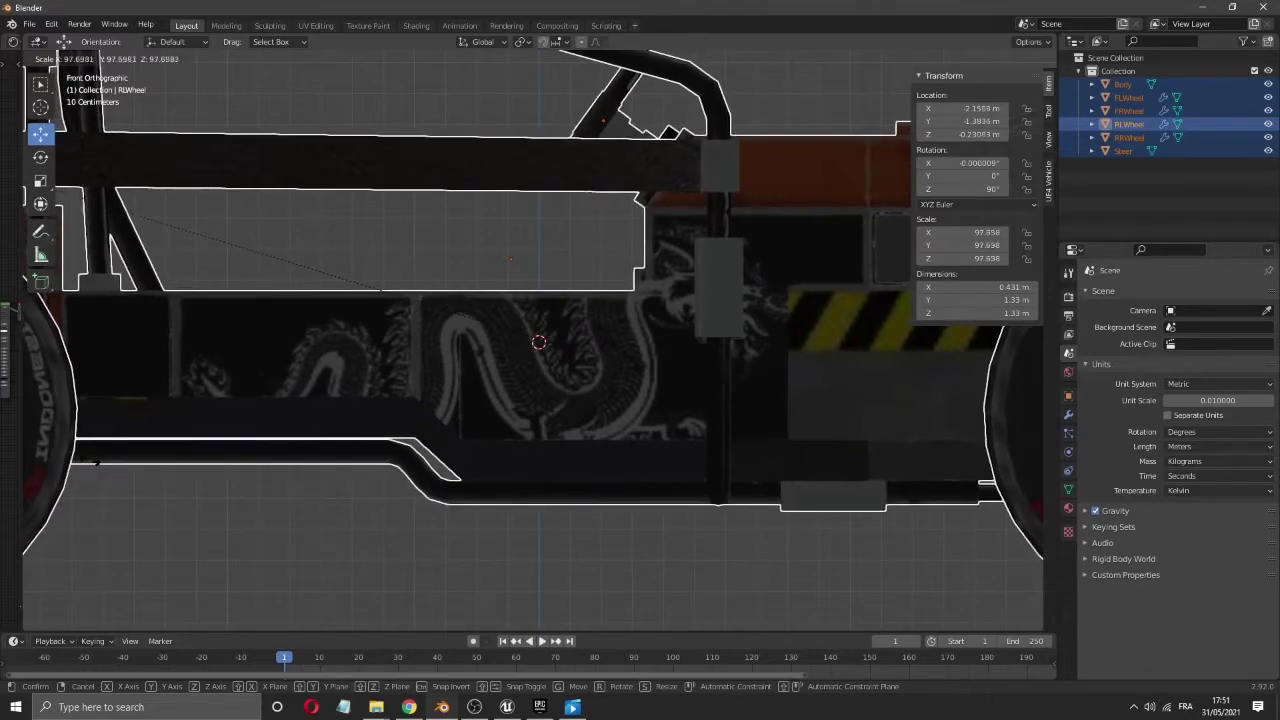
{"action": "left_click", "coordinate": [142, 469]}
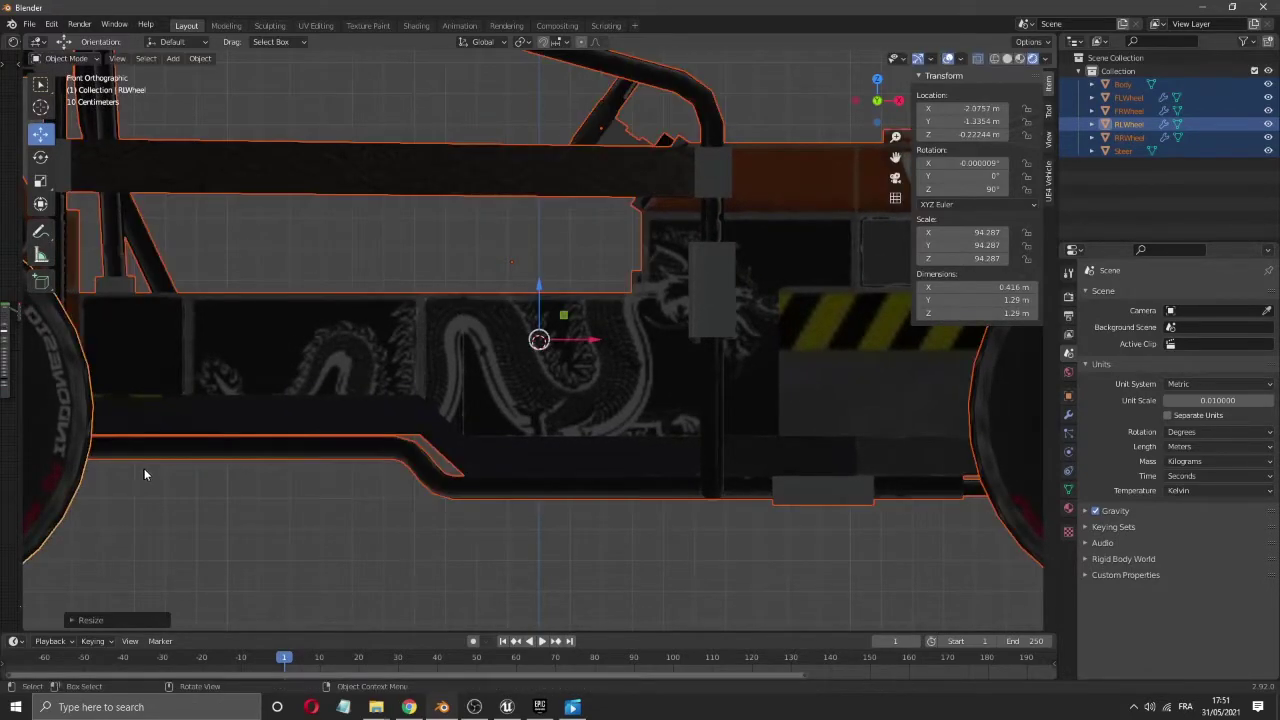
{"action": "scroll", "coordinate": [726, 379], "scroll_direction": "down", "scroll_amount": 5}
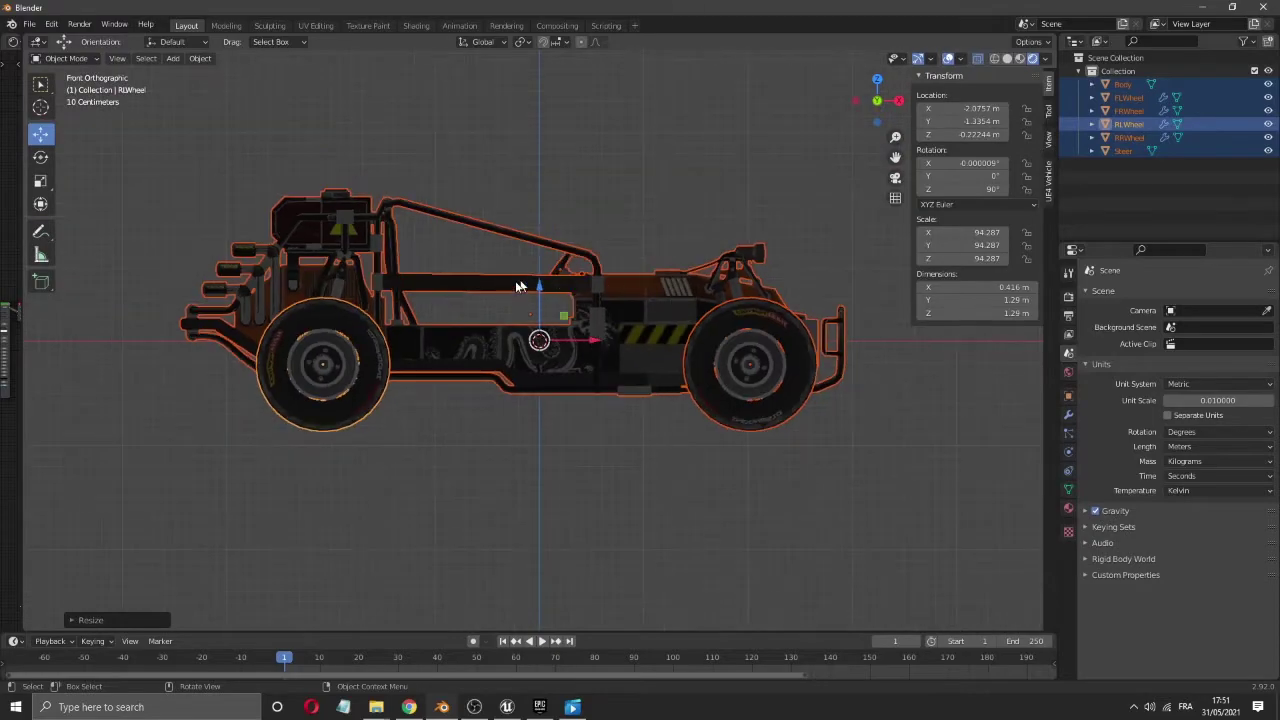
{"action": "left_click_drag", "start_coordinate": [537, 300], "coordinate": [533, 201]}
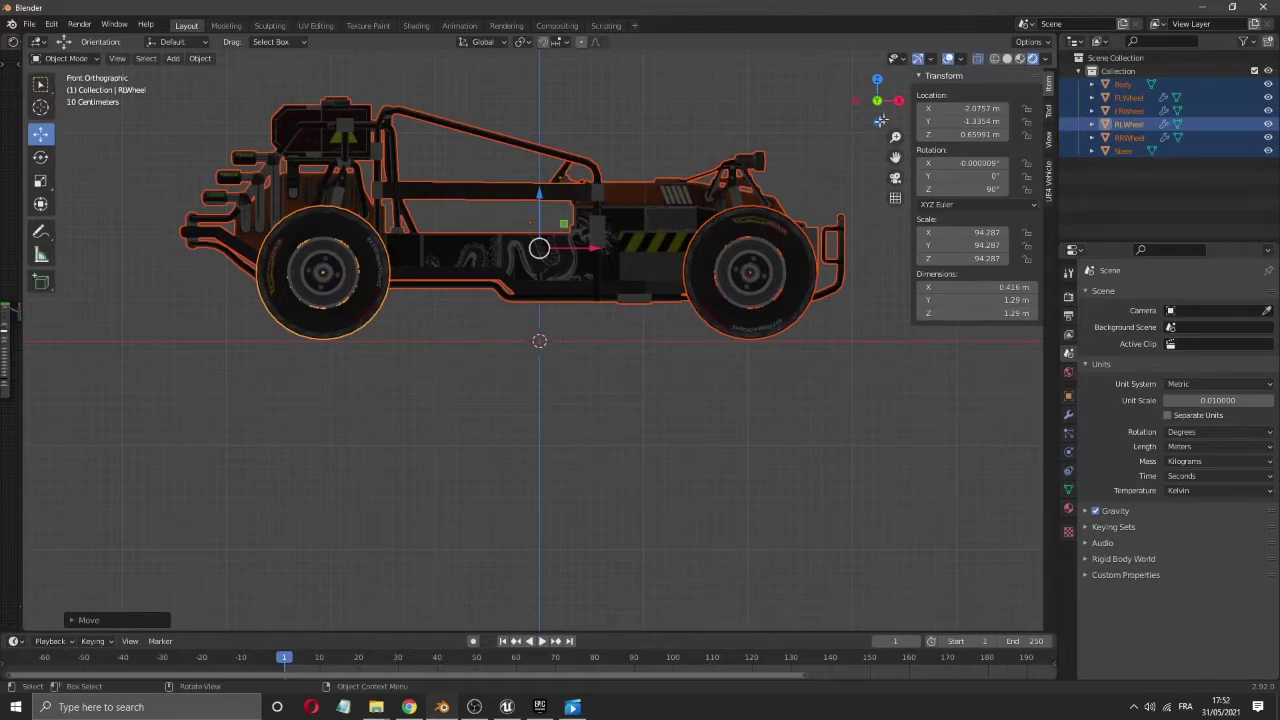
{"action": "left_click_drag", "start_coordinate": [868, 112], "coordinate": [705, 106]}
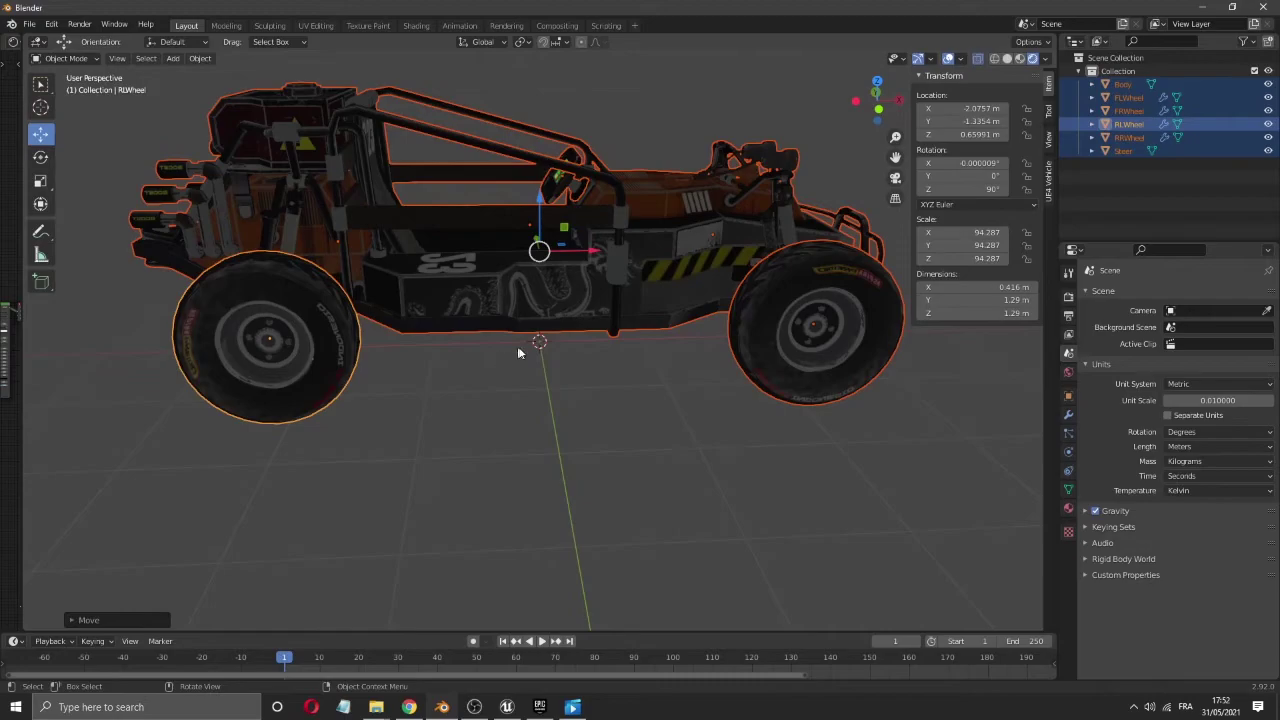
{"action": "scroll", "coordinate": [518, 353], "scroll_direction": "down", "scroll_amount": 2}
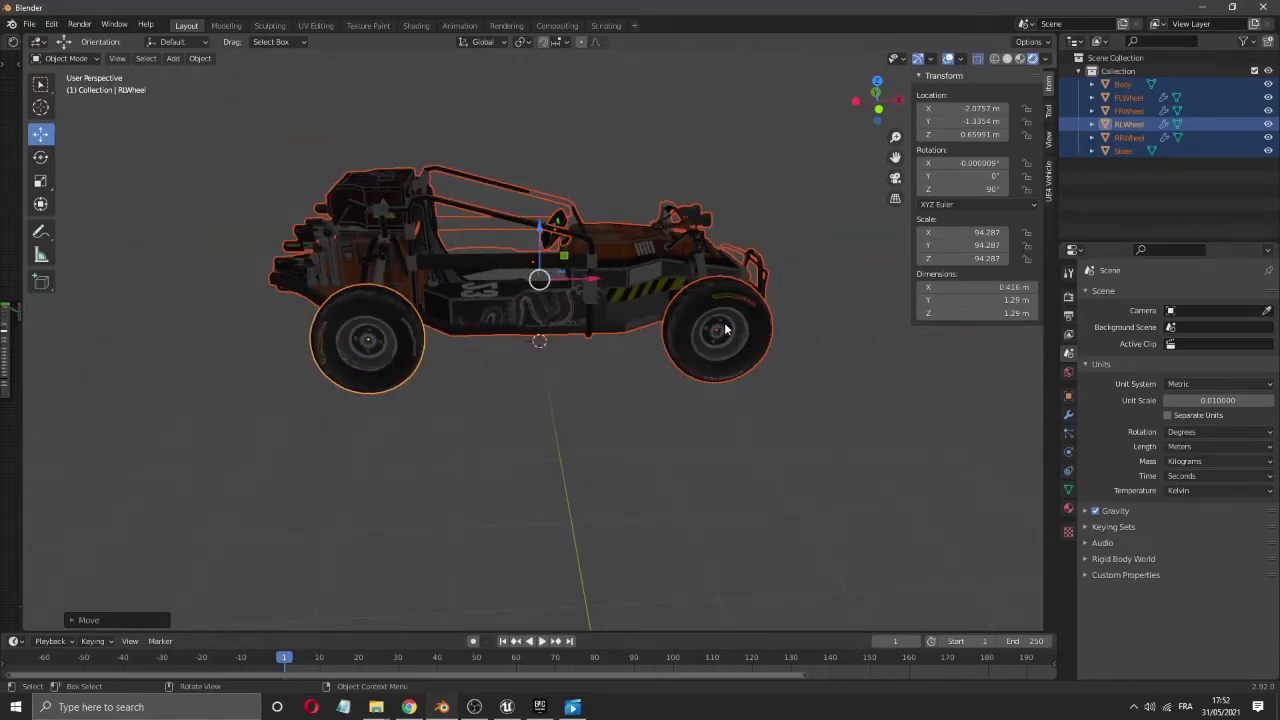
{"action": "key", "text": "ctrl"}
{"action": "key", "text": "s"}
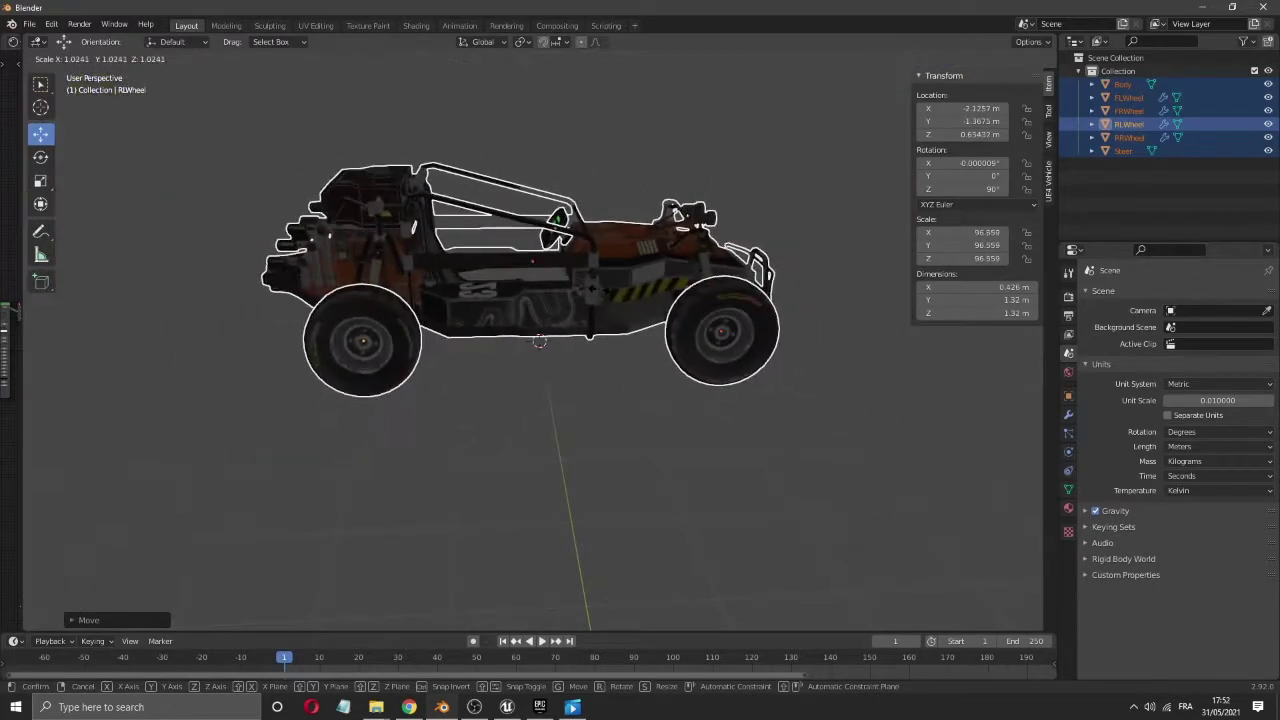
{"action": "right_click", "coordinate": [646, 284]}
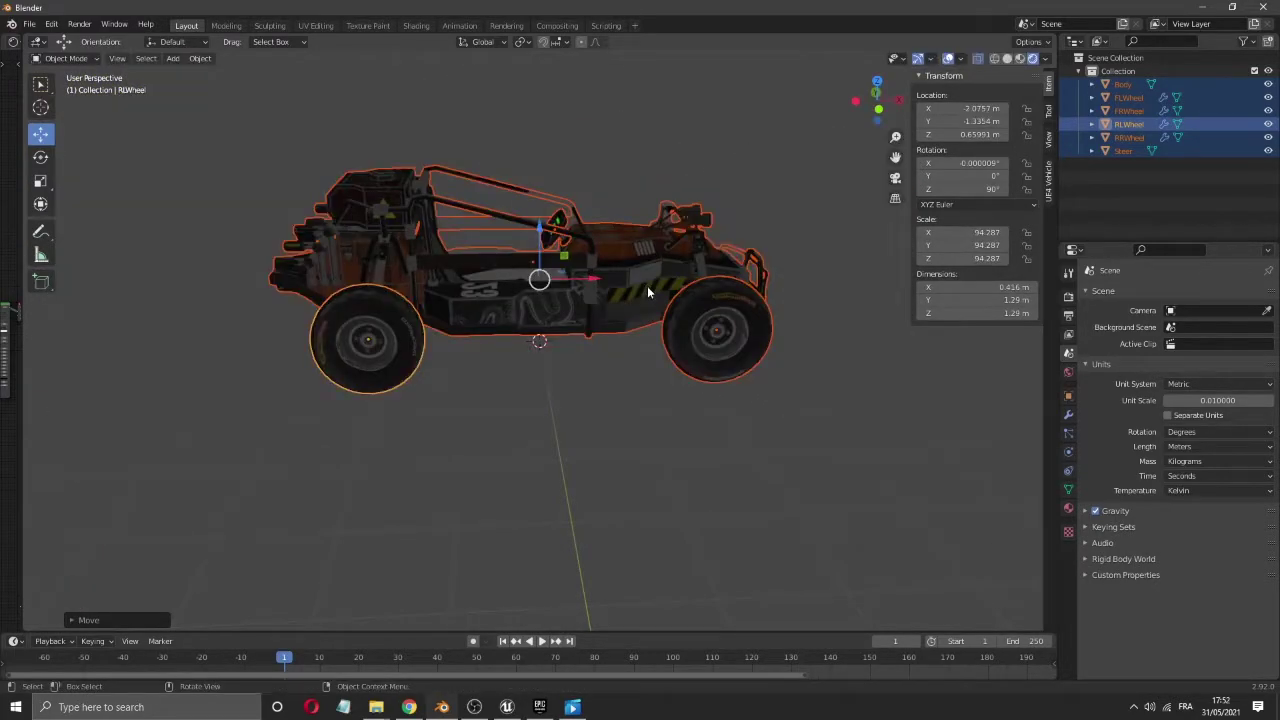
{"action": "key", "text": "s"}
{"action": "key", "text": "x"}
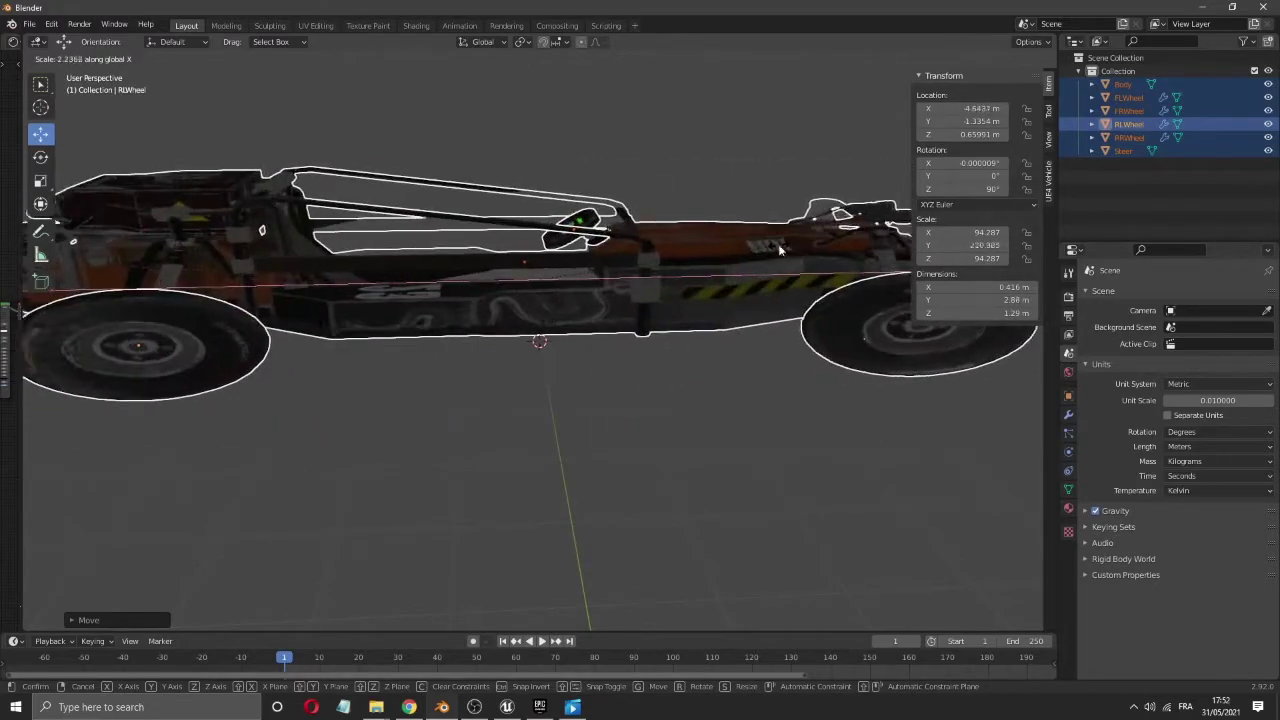
{"action": "key", "text": "Escape"}
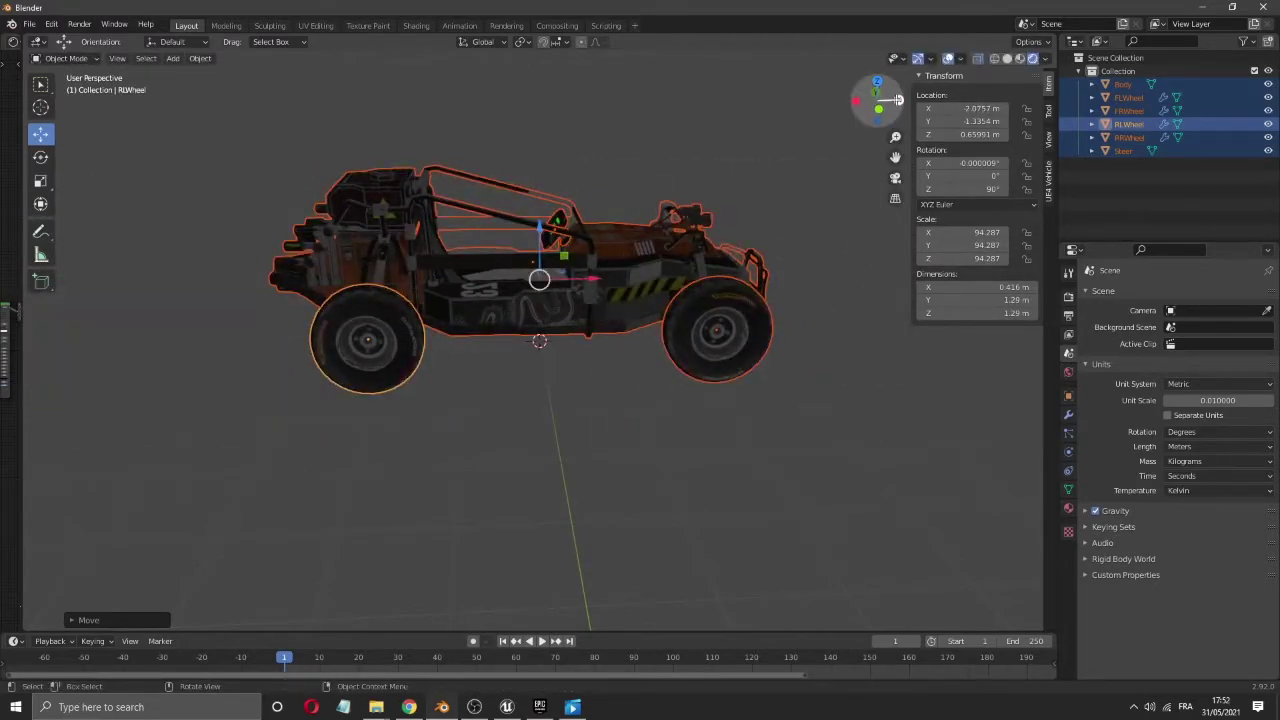
- Check from the front and in perspective how the buggy's tyres sit relative to the ground line
{"action": "left_click_drag", "start_coordinate": [872, 96], "coordinate": [880, 97]}
{"action": "left_click", "coordinate": [884, 95]}
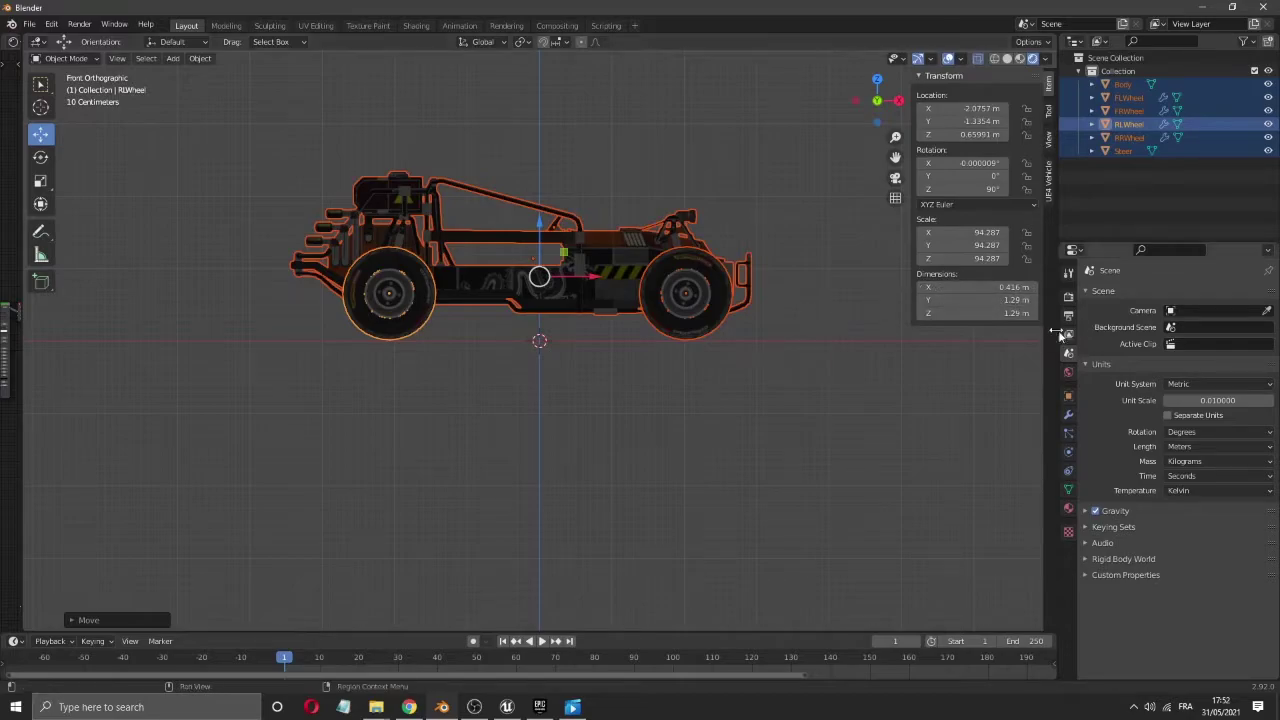
{"action": "scroll", "coordinate": [686, 406], "scroll_direction": "up", "scroll_amount": 3}
{"action": "scroll", "coordinate": [686, 406], "scroll_direction": "up", "scroll_amount": 2}
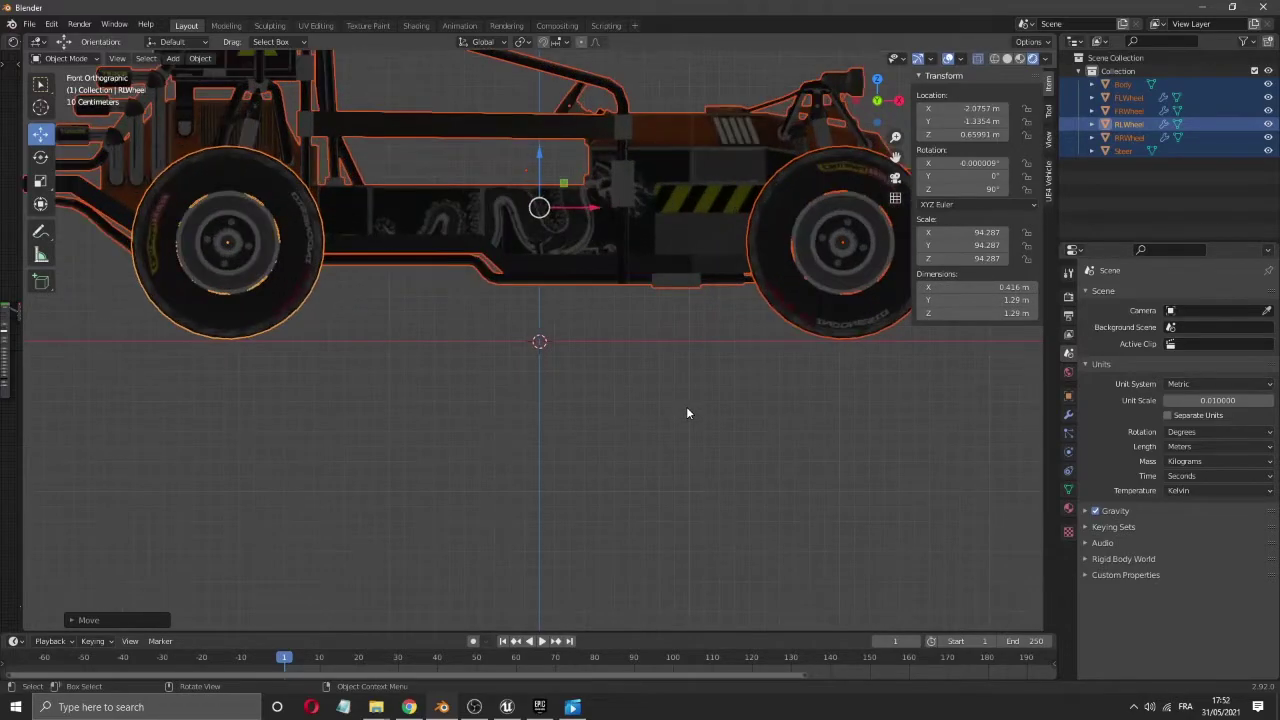
{"action": "scroll", "coordinate": [795, 322], "scroll_direction": "down", "scroll_amount": 2}
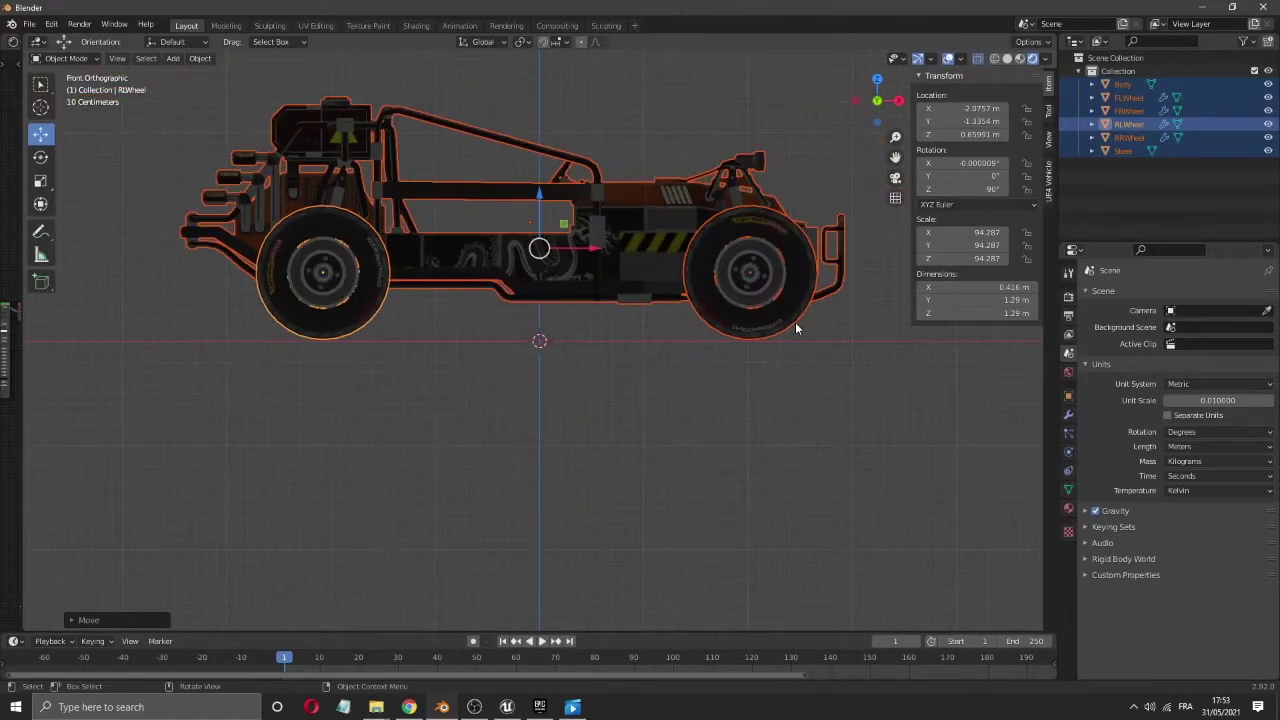
{"action": "mouse_move", "coordinate": [892, 97]}
{"action": "left_mouse_down"}
{"action": "mouse_move", "coordinate": [975, 104]}
{"action": "mouse_move", "coordinate": [905, 108]}
{"action": "left_mouse_up"}
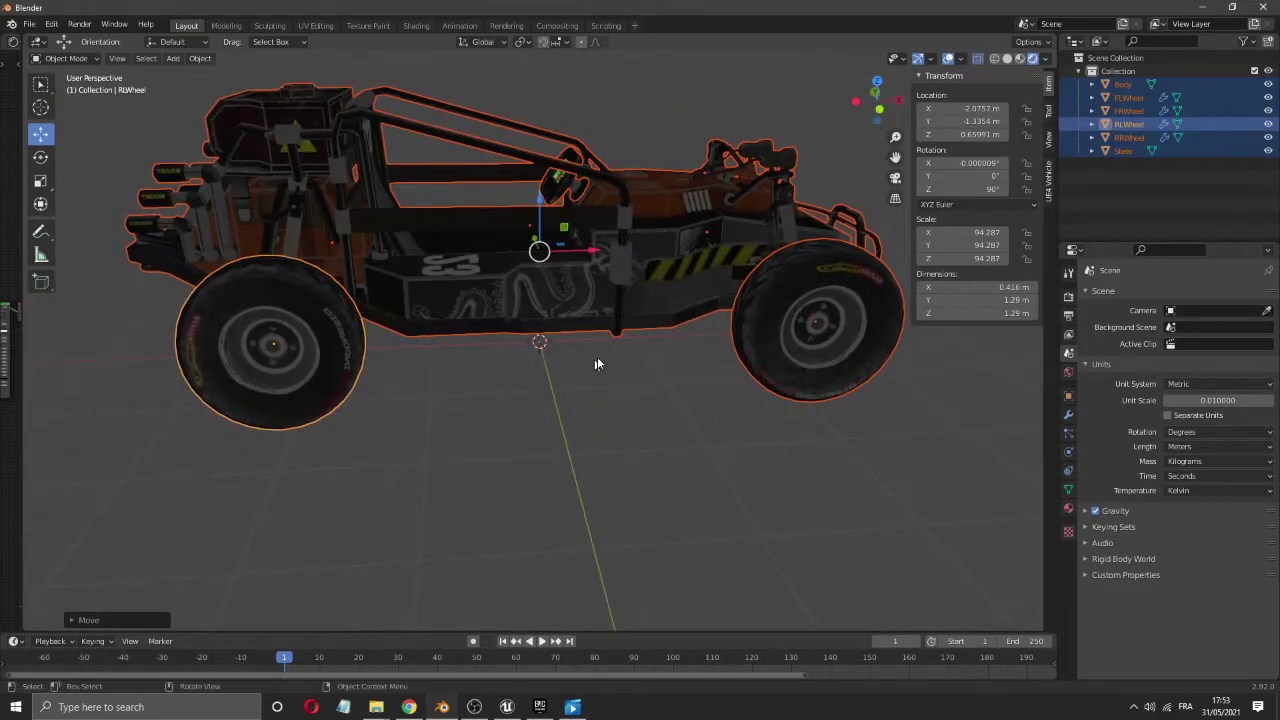
- Inspect the origins of the body, front left wheel, rear left wheel and steering wheel by selecting each one in turn
{"action": "left_click", "coordinate": [721, 380]}
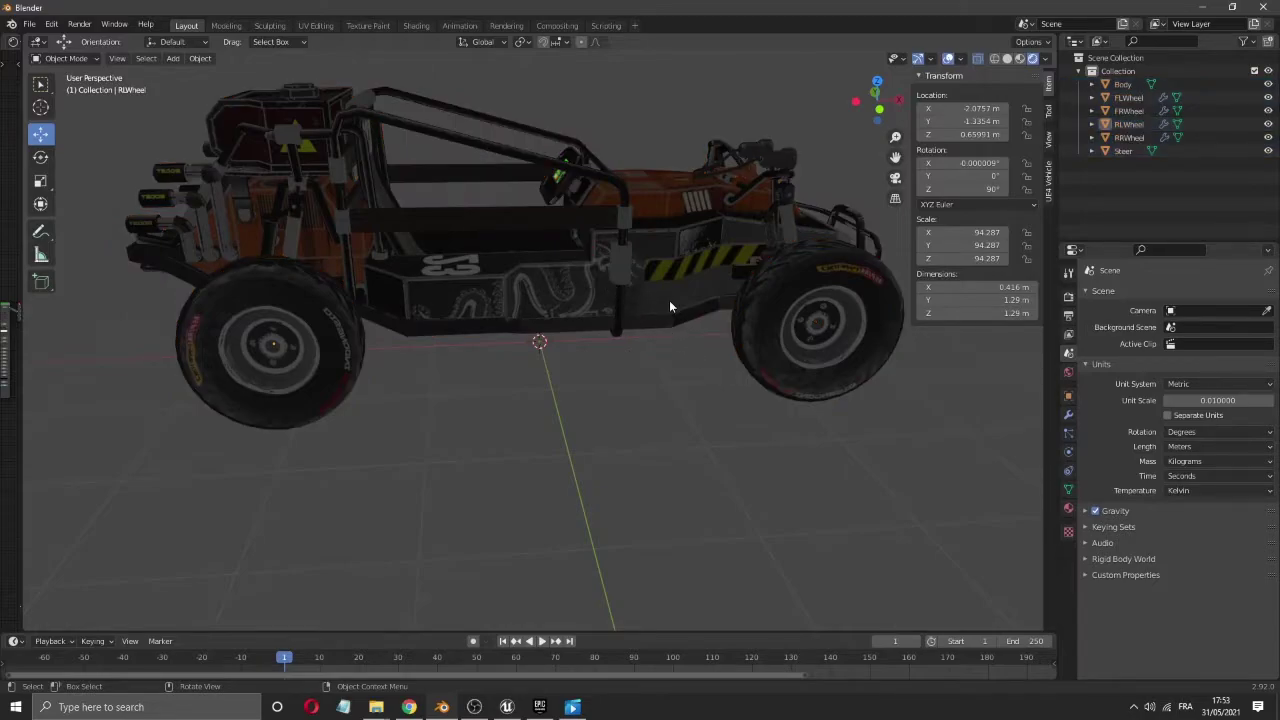
{"action": "left_click", "coordinate": [566, 302]}
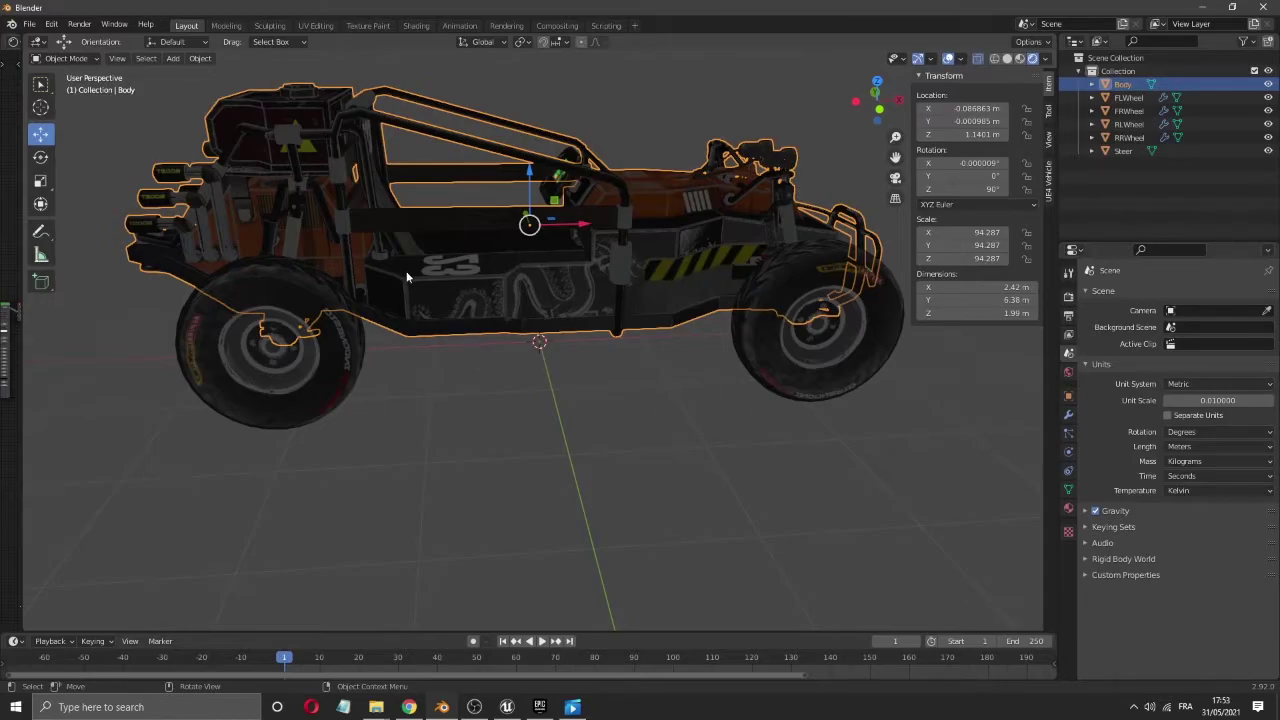
{"action": "left_click", "coordinate": [830, 364]}
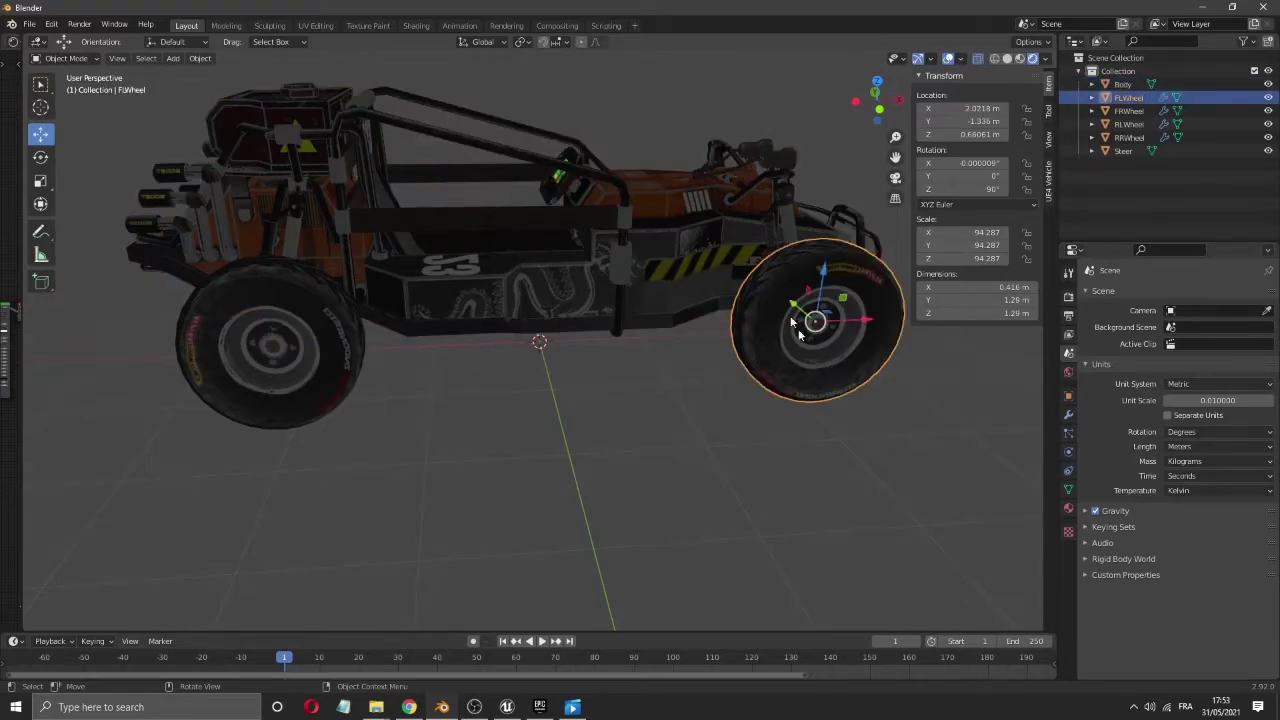
{"action": "left_click", "coordinate": [309, 372]}
{"action": "mouse_move", "coordinate": [874, 100]}
{"action": "left_mouse_down"}
{"action": "mouse_move", "coordinate": [850, 108]}
{"action": "mouse_move", "coordinate": [860, 105]}
{"action": "left_mouse_up"}
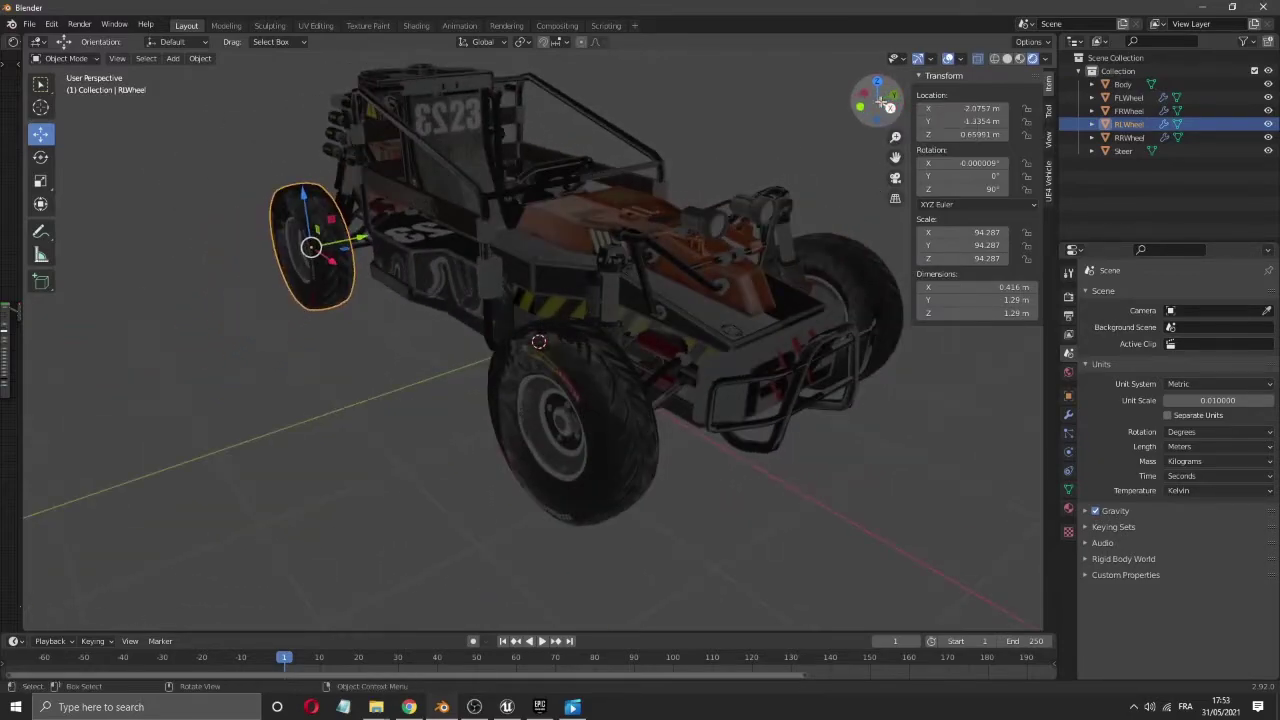
{"action": "left_click", "coordinate": [540, 178]}
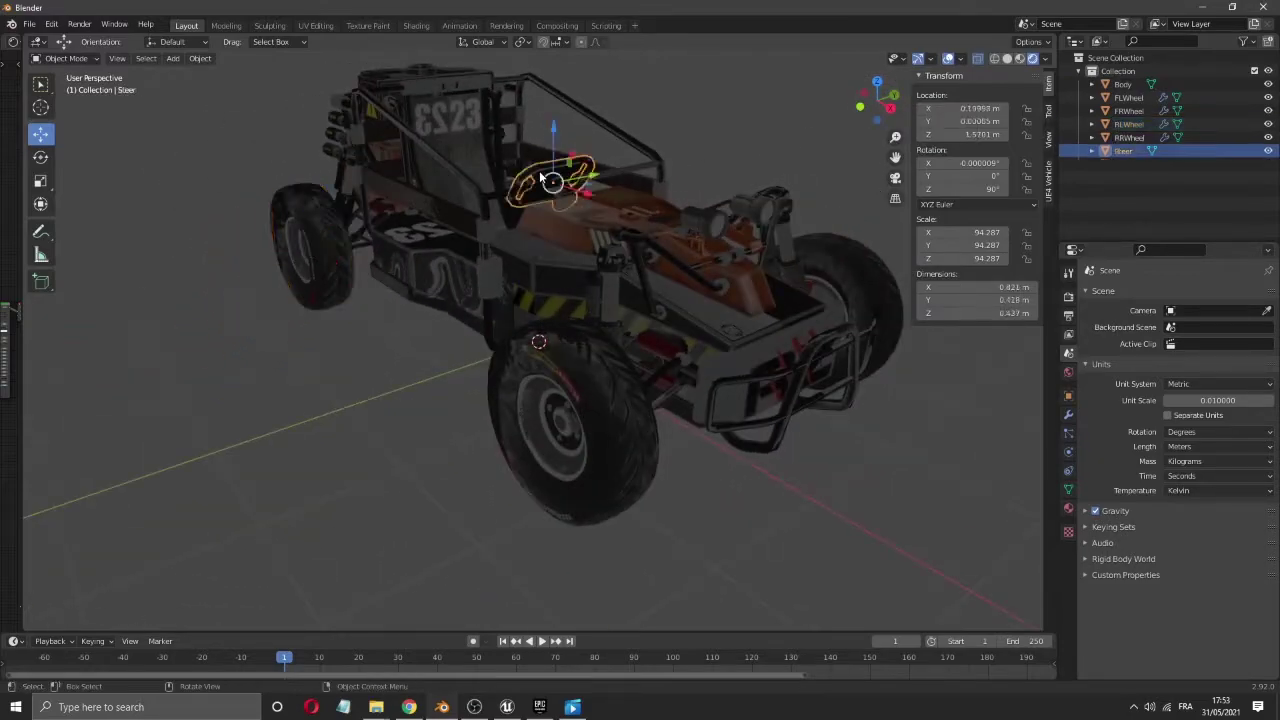
- Match the object names to their parts by selecting FRWheel, RLWheel, RRWheel and Body one after another
{"action": "left_click", "coordinate": [1128, 124]}
{"action": "left_click", "coordinate": [1128, 112]}
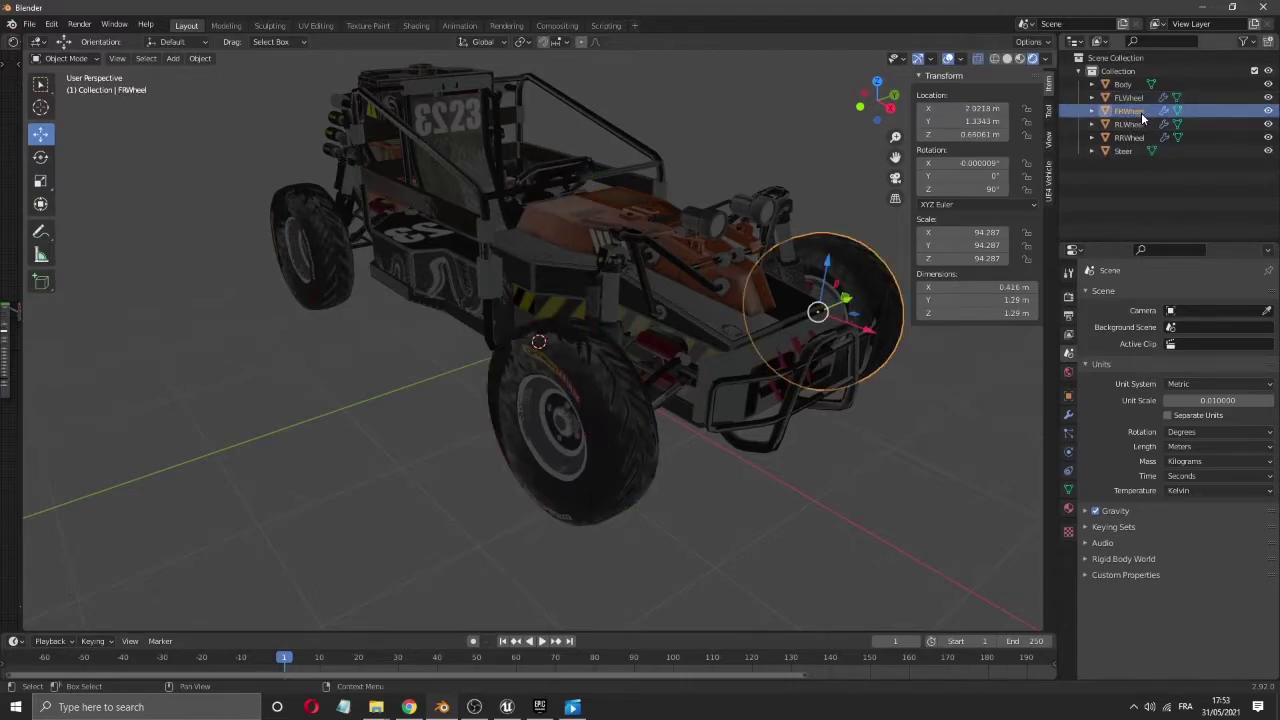
{"action": "left_click", "coordinate": [1130, 124]}
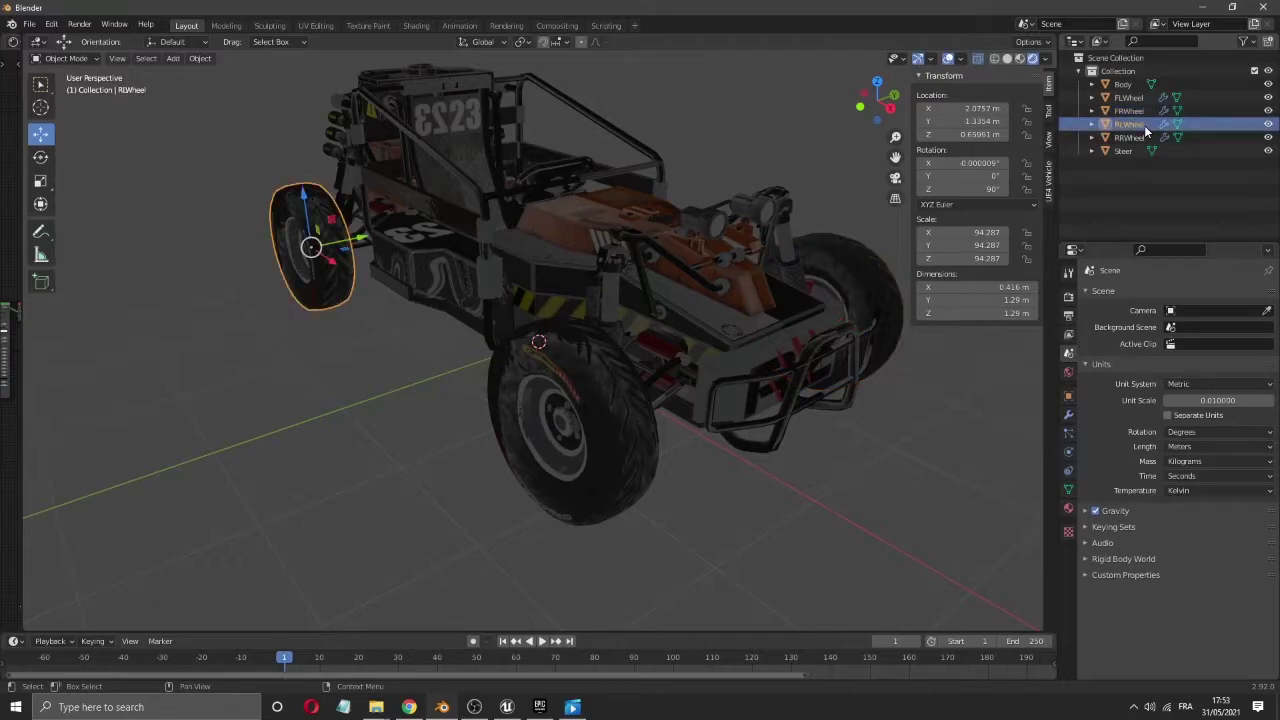
{"action": "left_click", "coordinate": [1145, 139]}
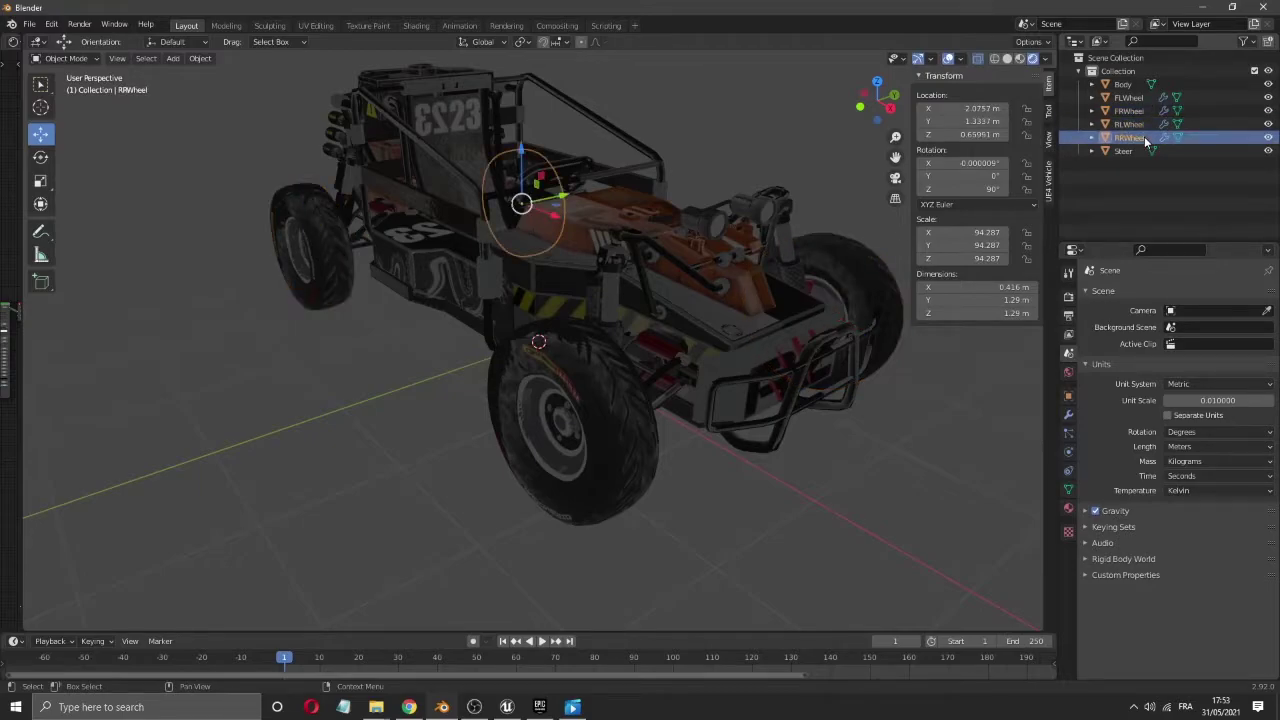
{"action": "left_click", "coordinate": [1125, 151]}
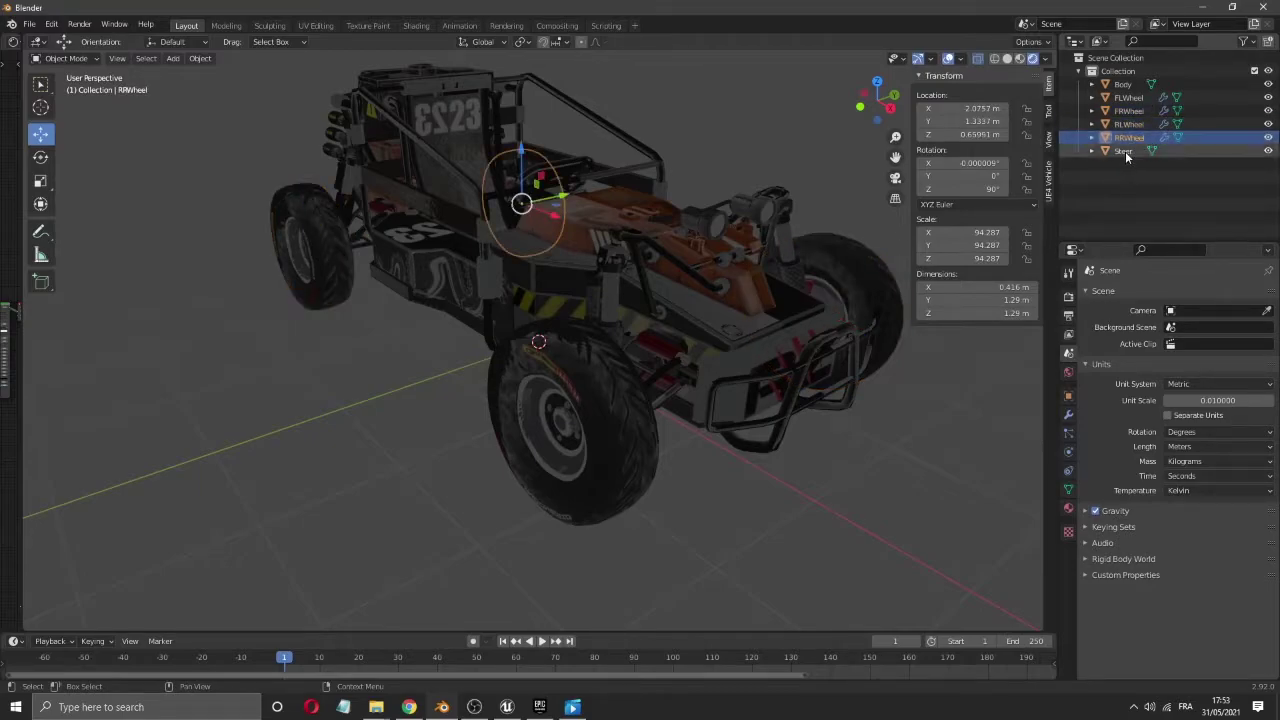
{"action": "left_click", "coordinate": [1122, 85]}
{"action": "mouse_move", "coordinate": [870, 97]}
{"action": "left_mouse_down"}
{"action": "mouse_move", "coordinate": [835, 103]}
{"action": "mouse_move", "coordinate": [850, 108]}
{"action": "left_mouse_up"}
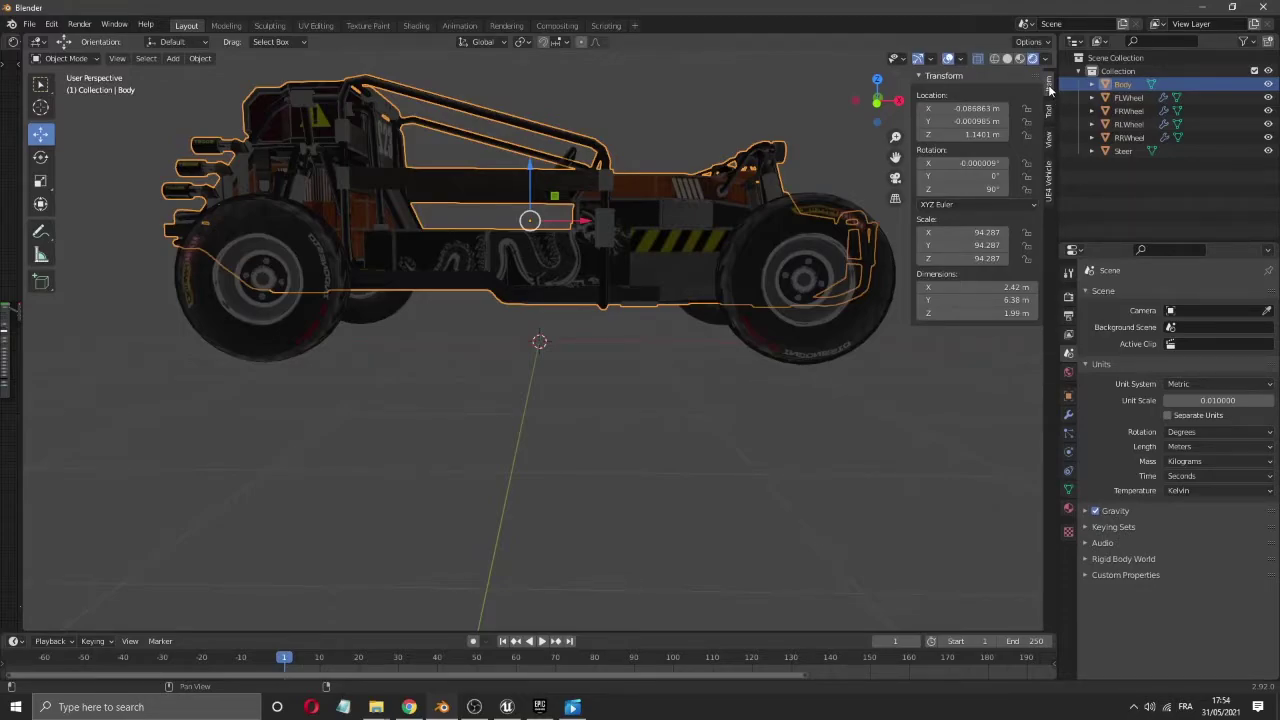
- Open the UE4 vehicle rigging tools and check for the Vehicle Rigger add-on by searching the installed add-ons for "veh"
{"action": "left_click", "coordinate": [1049, 180]}
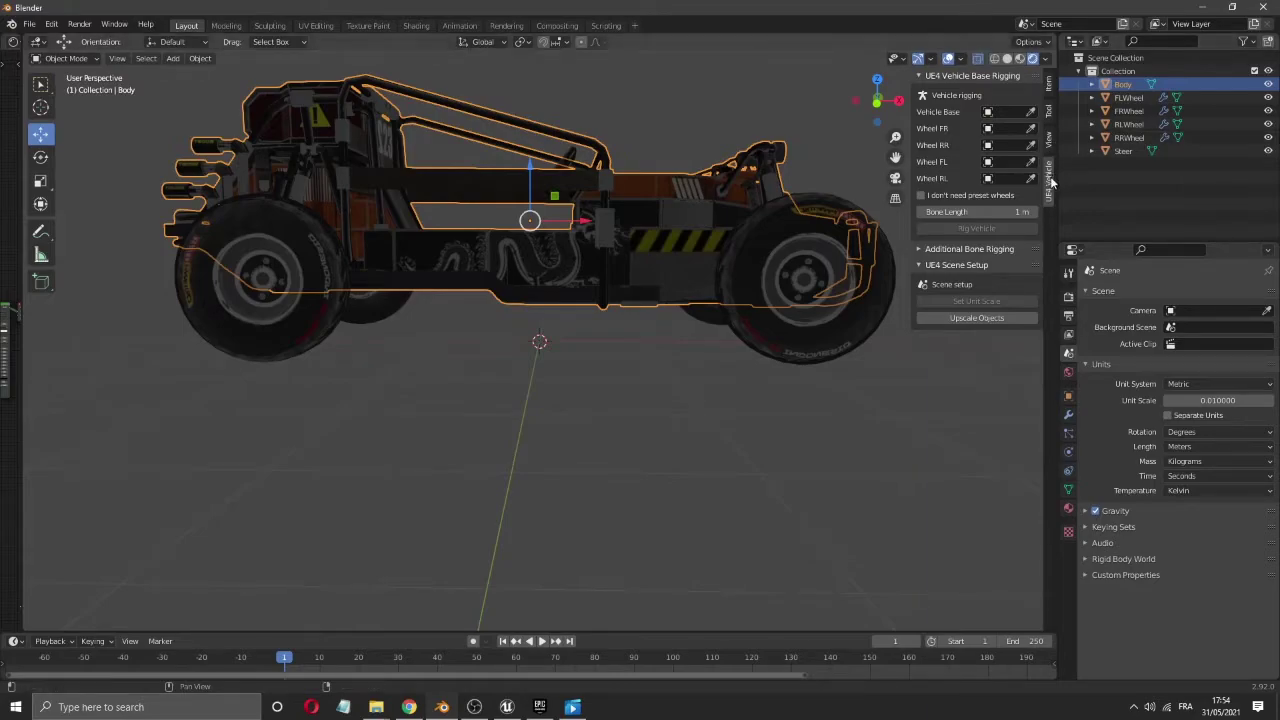
{"action": "left_click", "coordinate": [50, 24]}
{"action": "left_click", "coordinate": [89, 214]}
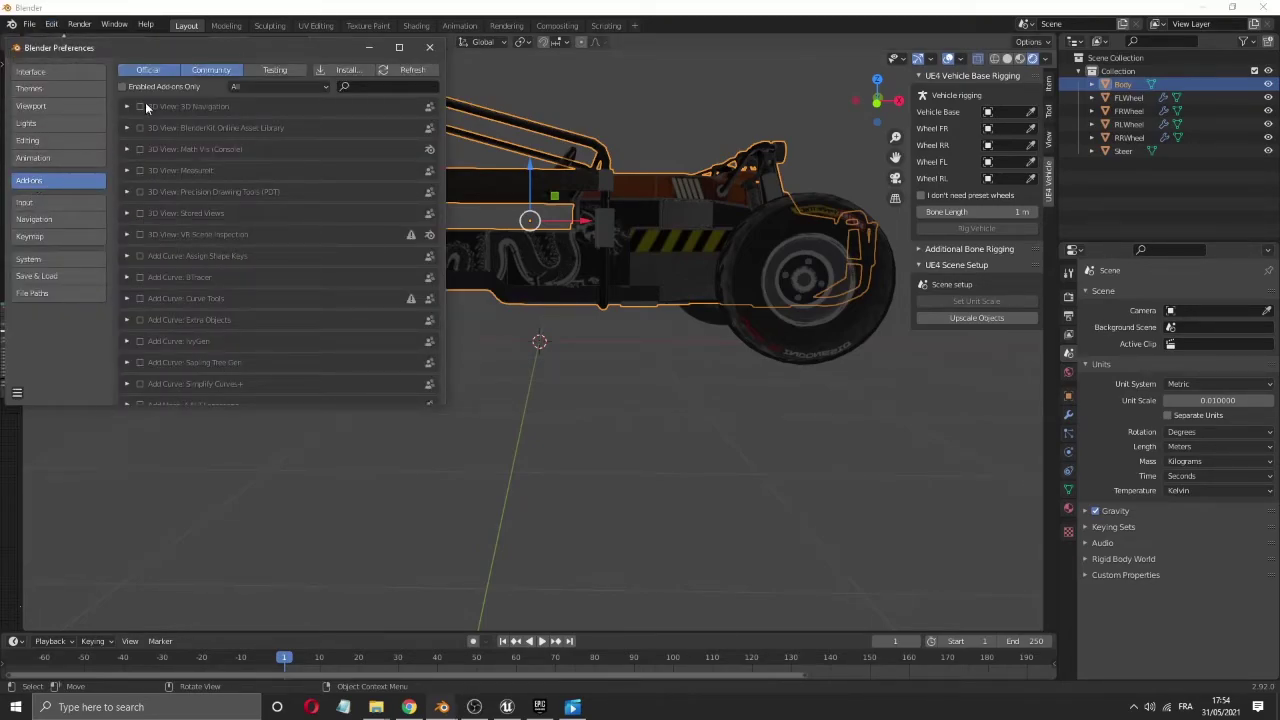
{"action": "left_click", "coordinate": [372, 88]}
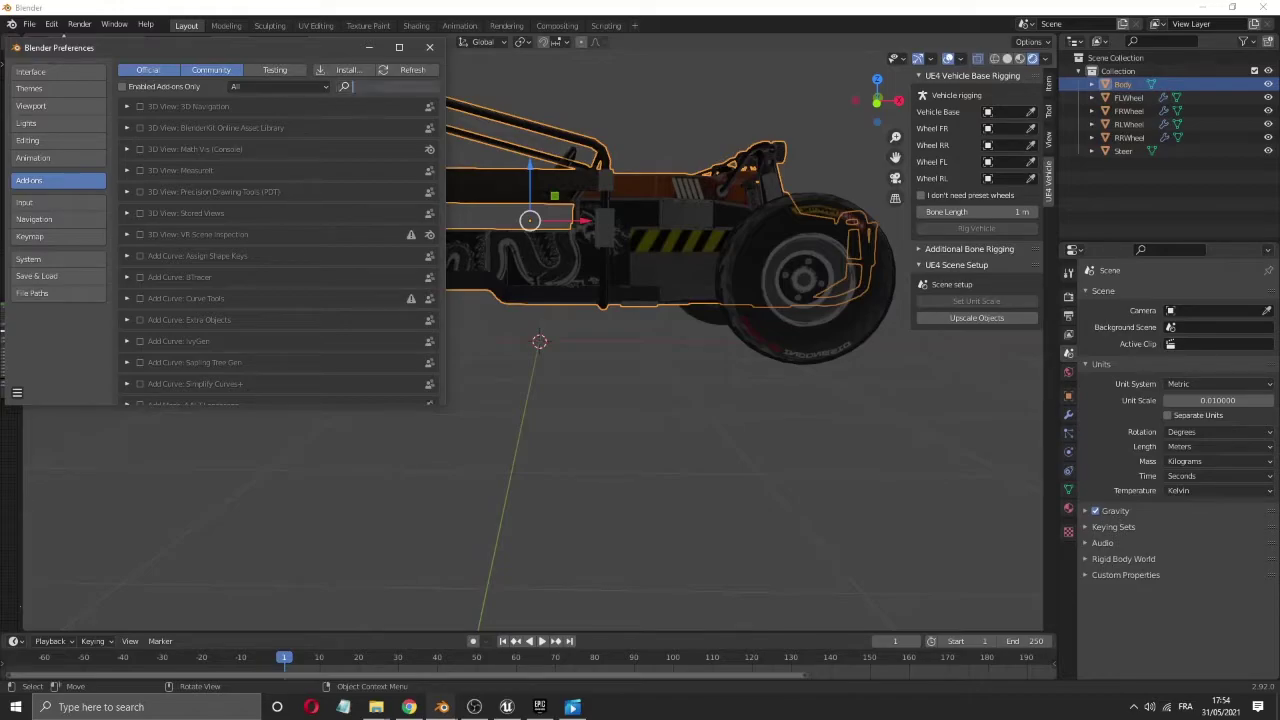
{"action": "type", "text": "veh"}
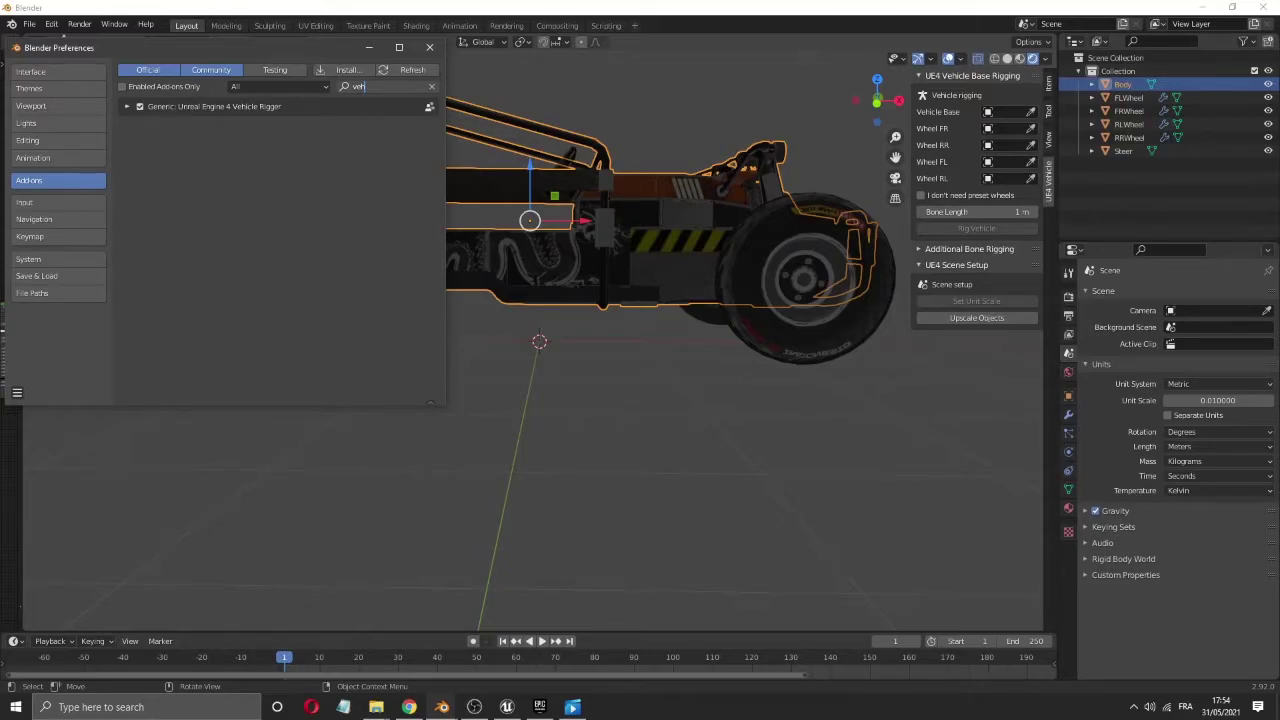
{"action": "left_click", "coordinate": [433, 49]}
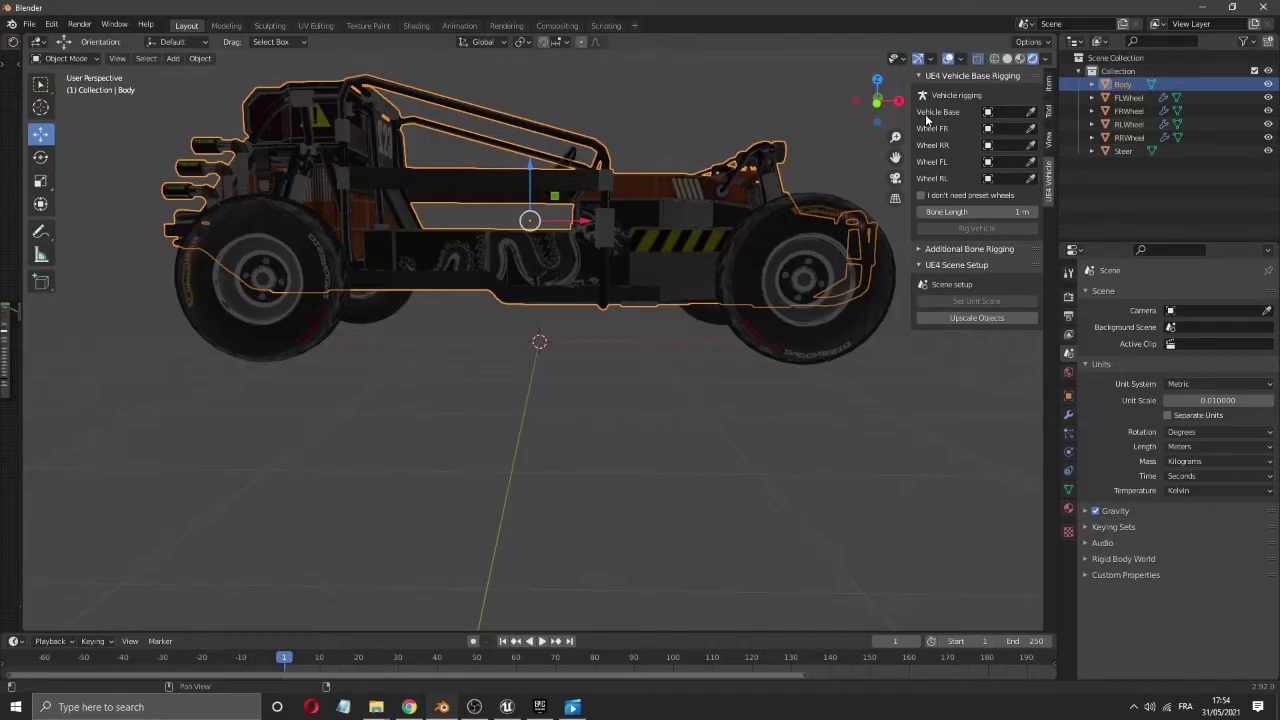
- Assign the buggy's Body object as the Vehicle Base for the rig
{"action": "left_click_drag", "start_coordinate": [896, 99], "coordinate": [998, 94]}
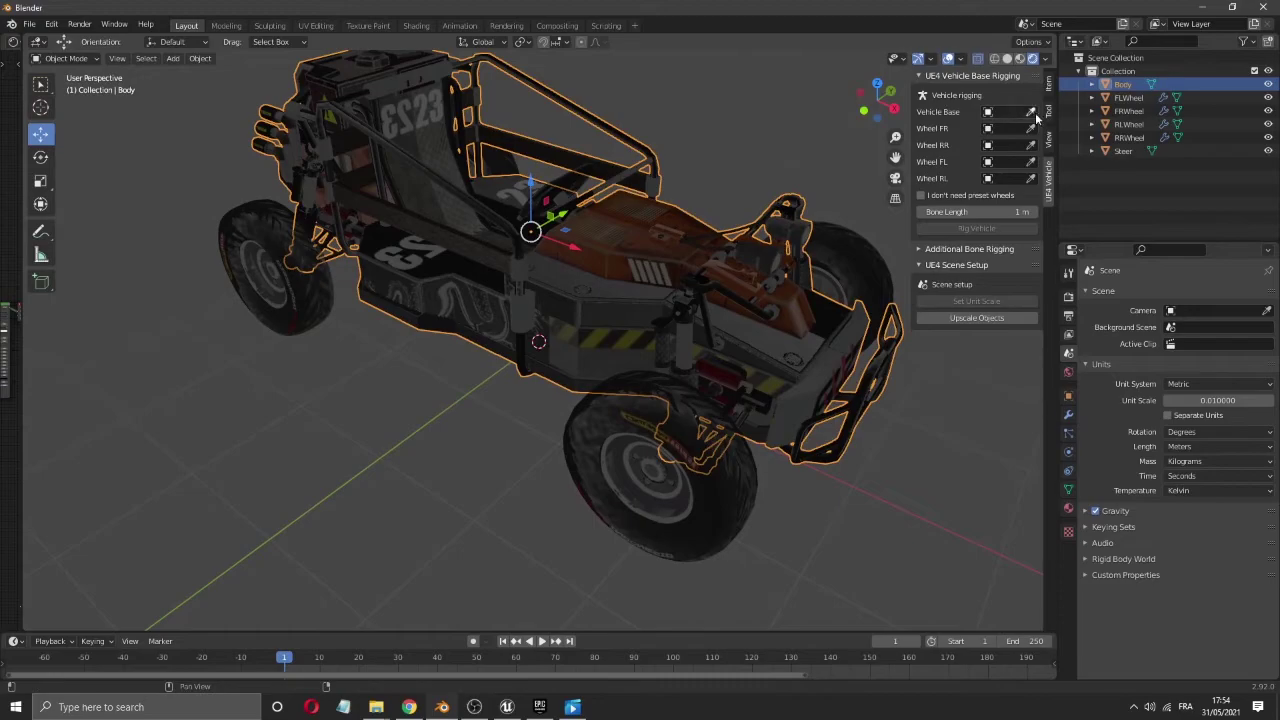
{"action": "left_click", "coordinate": [1032, 112]}
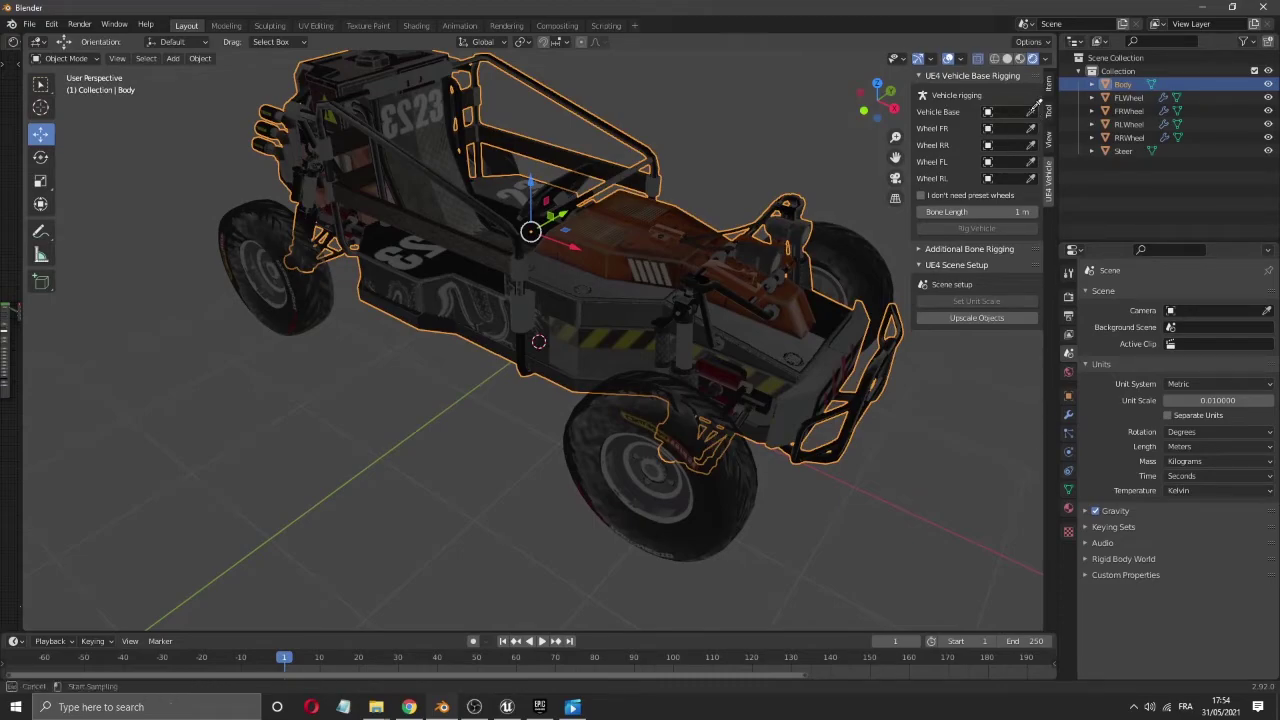
{"action": "left_click", "coordinate": [632, 258]}
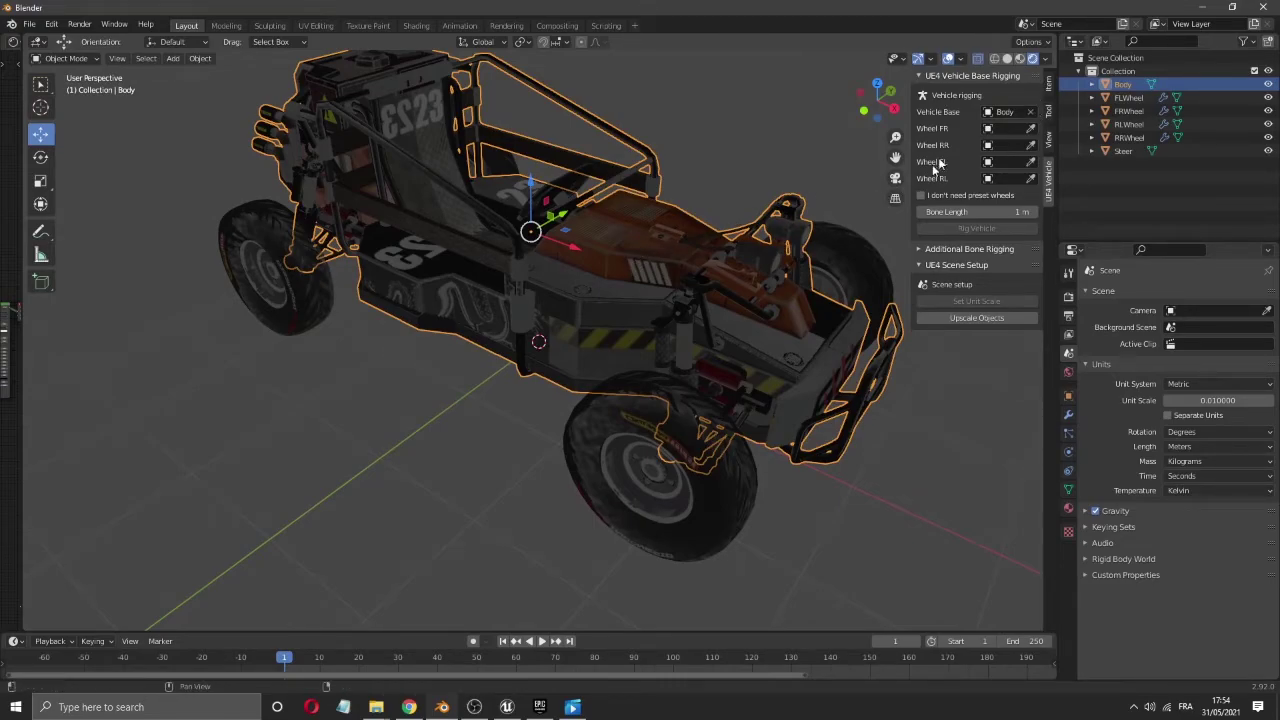
- Assign FLWheel as the rig's Wheel FR and RLWheel as its Wheel RR
{"action": "left_click", "coordinate": [1032, 132]}
{"action": "left_click", "coordinate": [736, 511]}
{"action": "left_click", "coordinate": [1031, 146]}
{"action": "left_click", "coordinate": [313, 301]}
- Assign FRWheel as the rig's Wheel FL and RRWheel as its Wheel RL
{"action": "left_click_drag", "start_coordinate": [878, 100], "coordinate": [848, 103]}
{"action": "left_click", "coordinate": [1031, 162]}
{"action": "left_click", "coordinate": [724, 423]}
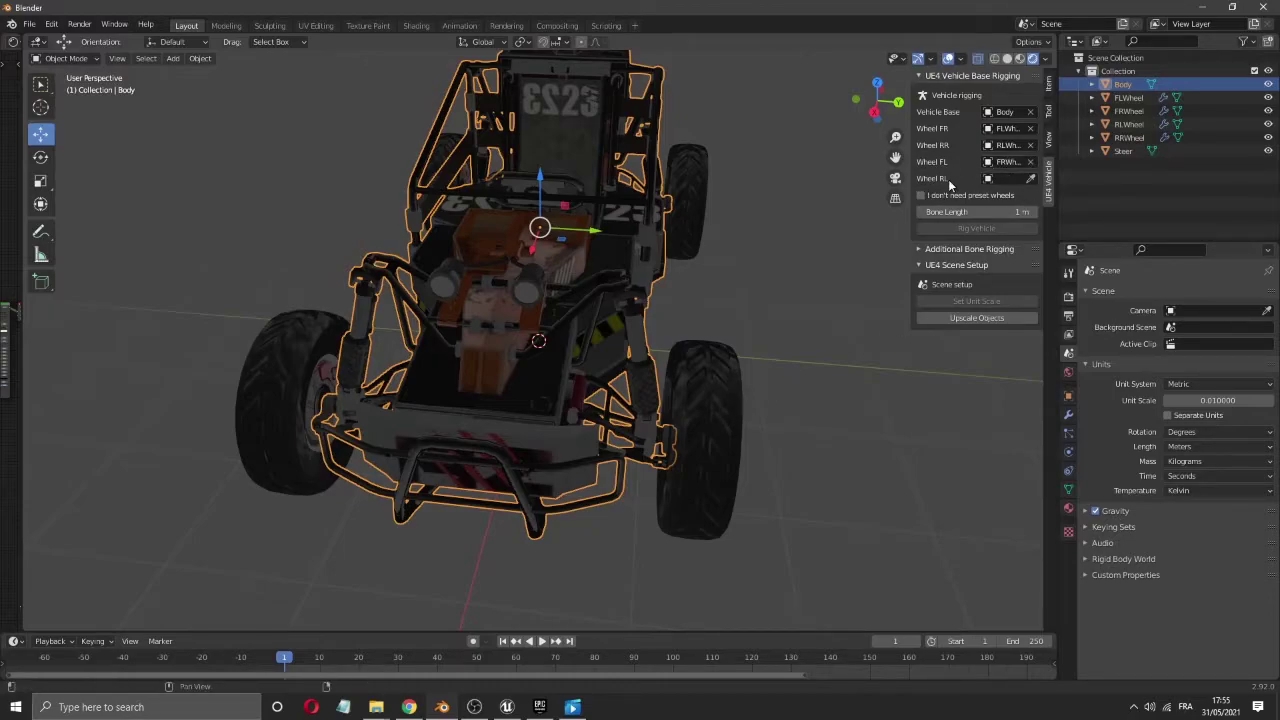
{"action": "left_click", "coordinate": [1031, 178]}
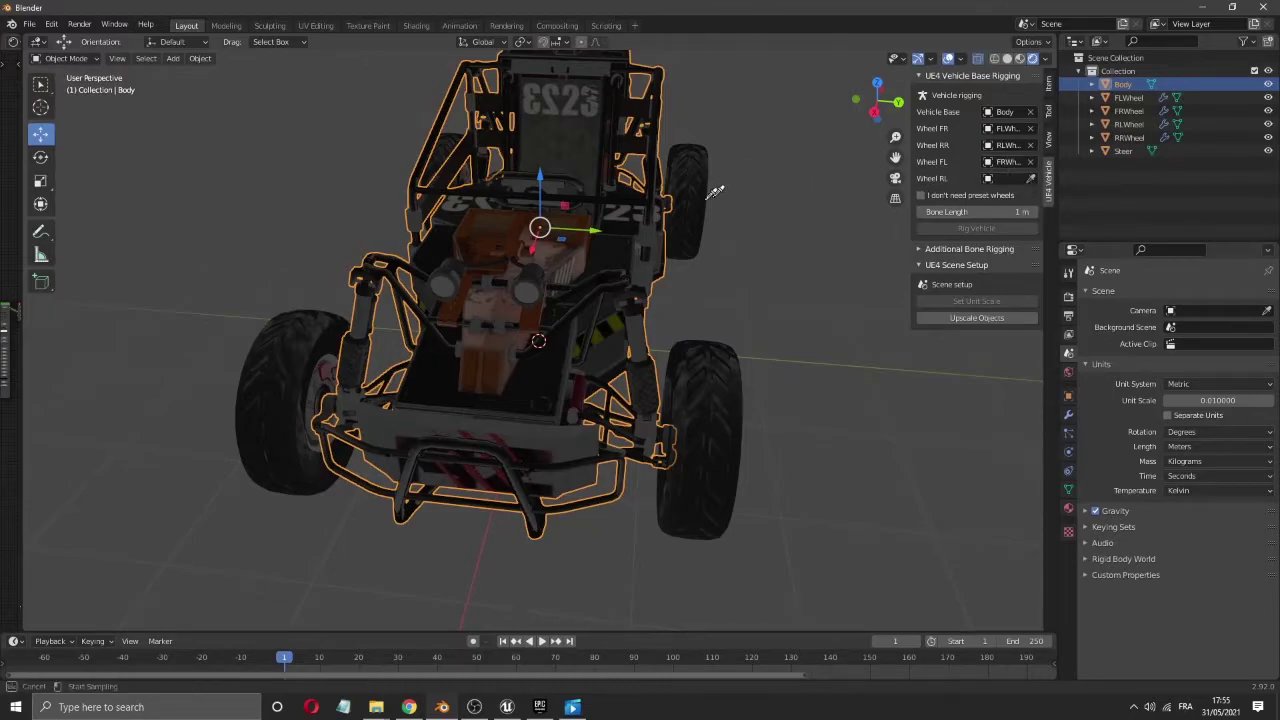
{"action": "left_click", "coordinate": [698, 194]}
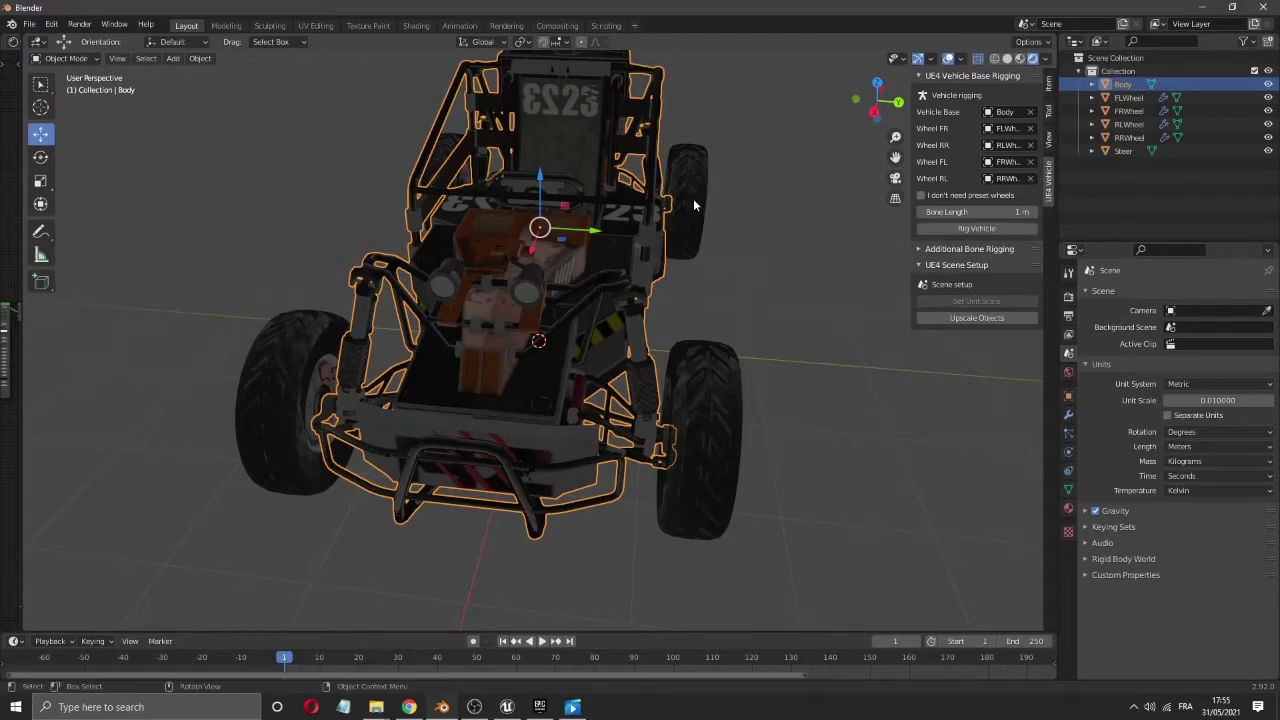
- Generate the vehicle rig from the assigned body and wheels with a bone length of 1 m
{"action": "left_click", "coordinate": [966, 230]}
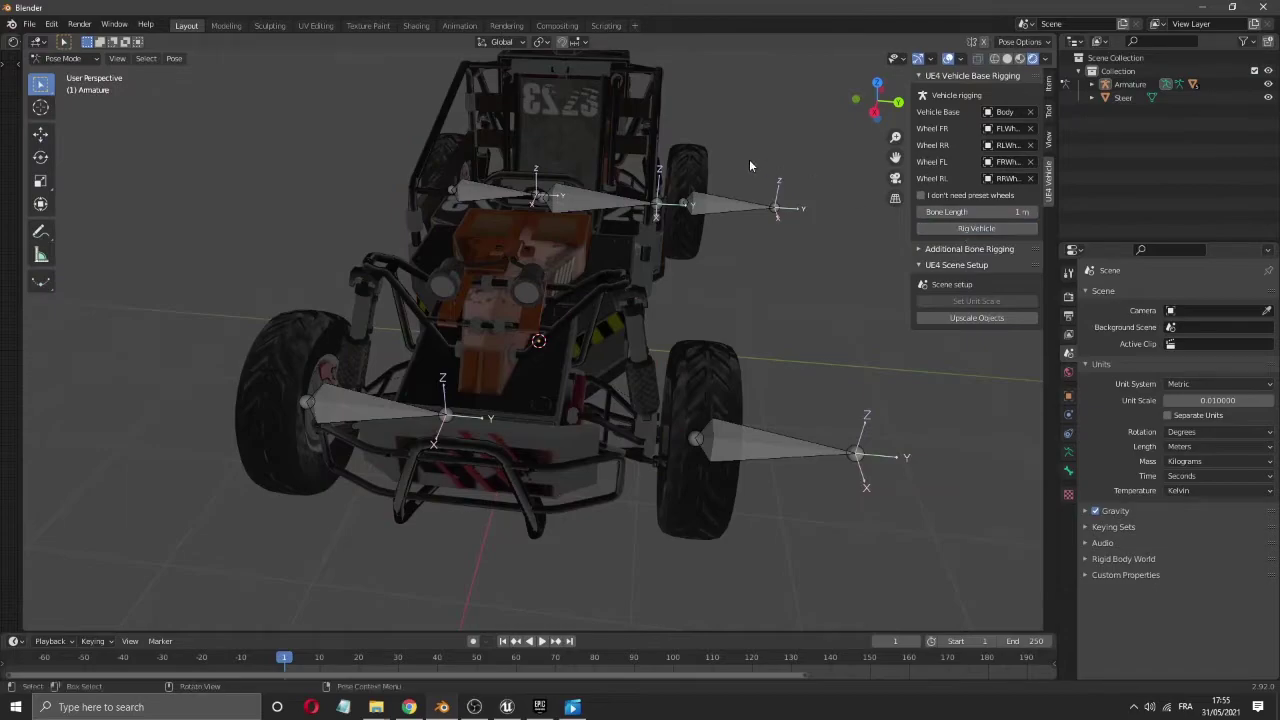
{"action": "left_click_drag", "start_coordinate": [874, 102], "coordinate": [385, 405]}
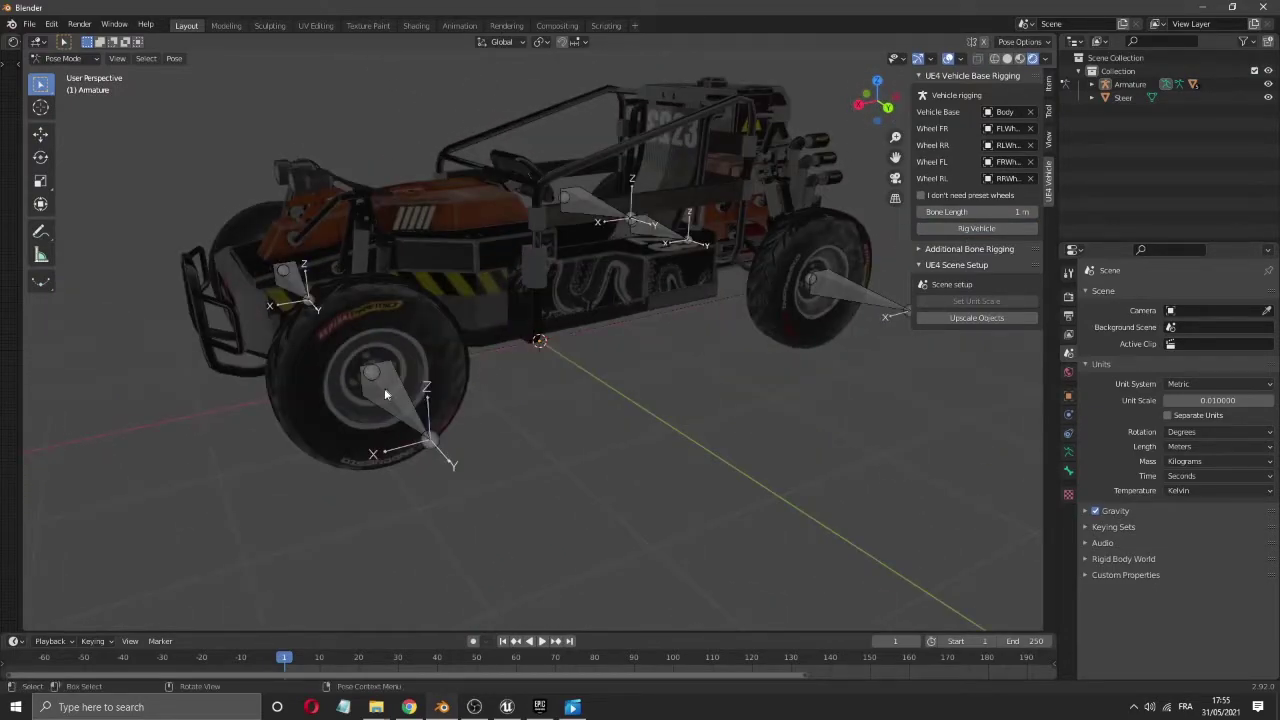
{"action": "left_click_drag", "start_coordinate": [870, 106], "coordinate": [512, 410]}
{"action": "left_click_drag", "start_coordinate": [868, 104], "coordinate": [555, 448]}
- Test the FL wheel bone by moving it outward along the Y axis, undo the move and deselect the bone
{"action": "left_click", "coordinate": [555, 448]}
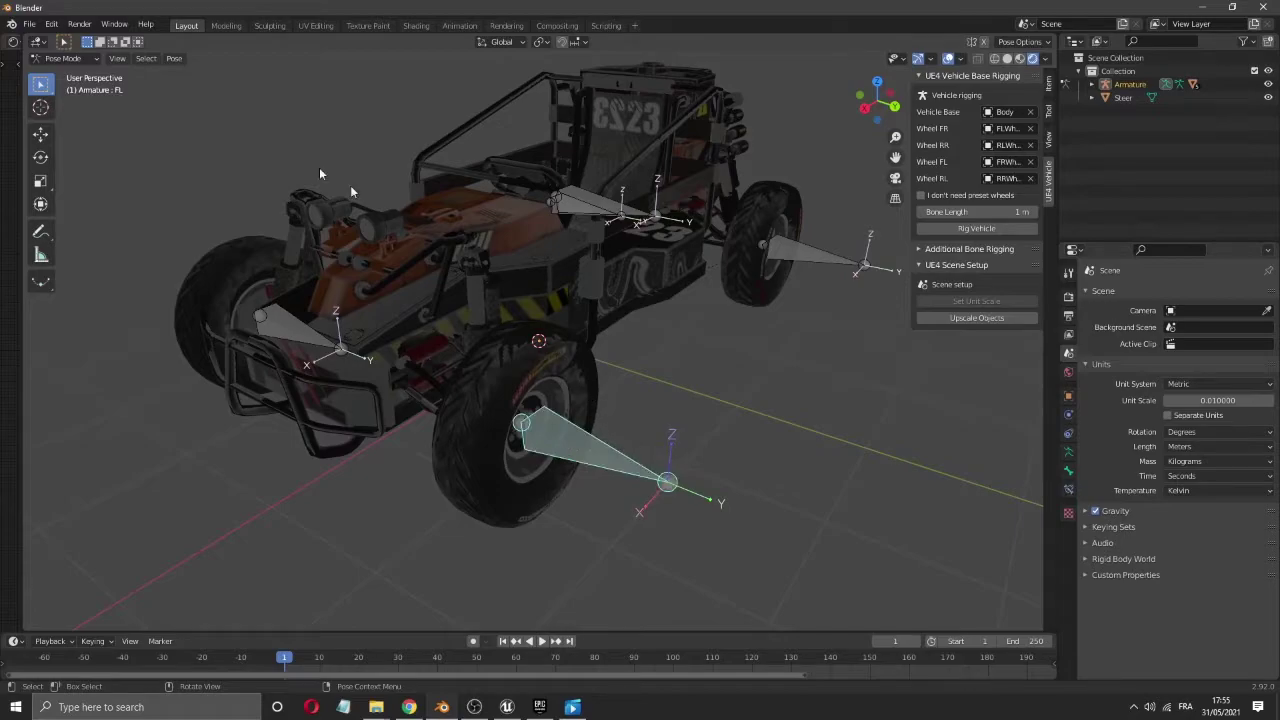
{"action": "left_click", "coordinate": [40, 133]}
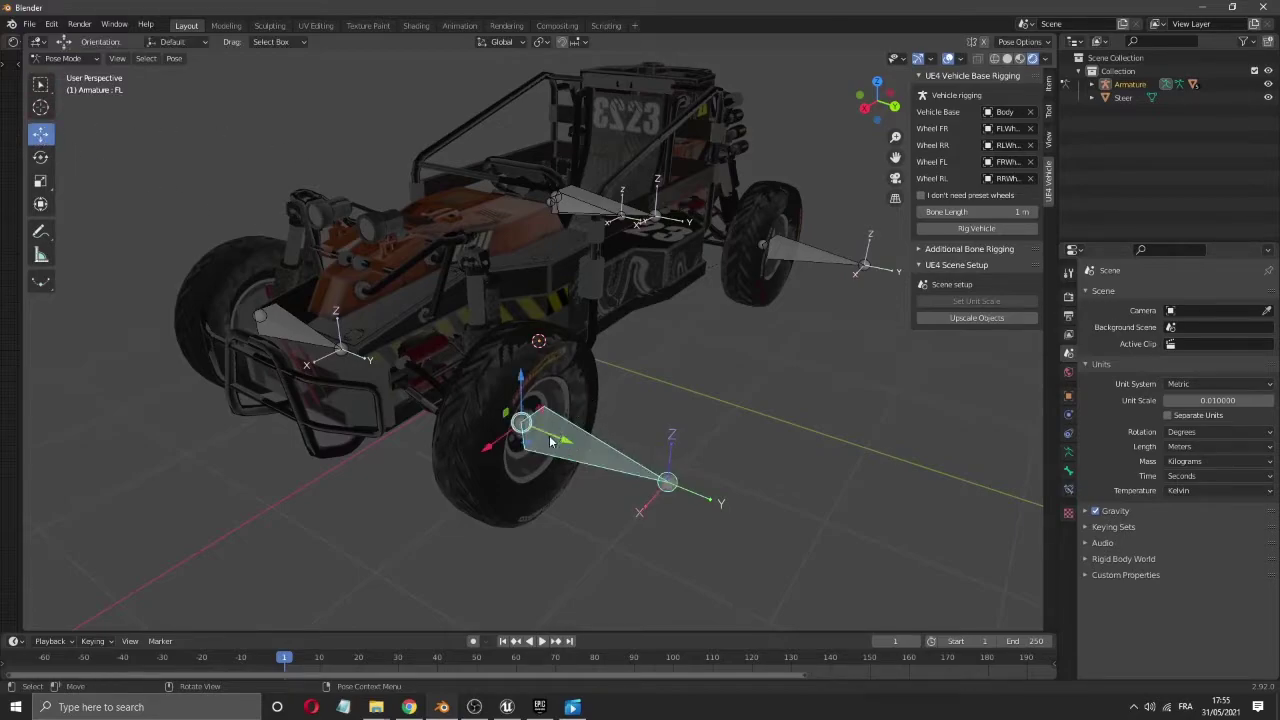
{"action": "left_click_drag", "start_coordinate": [565, 440], "coordinate": [690, 478]}
{"action": "key", "text": "ctrl+z"}
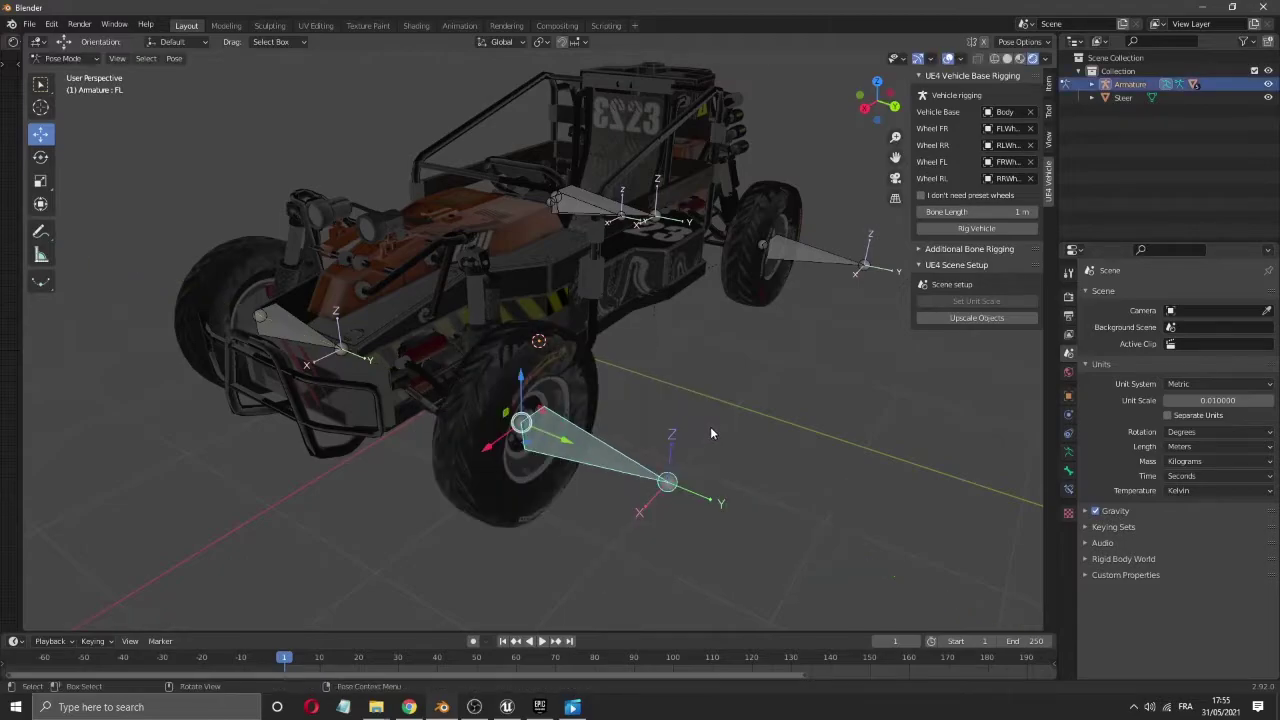
{"action": "left_click", "coordinate": [573, 276]}
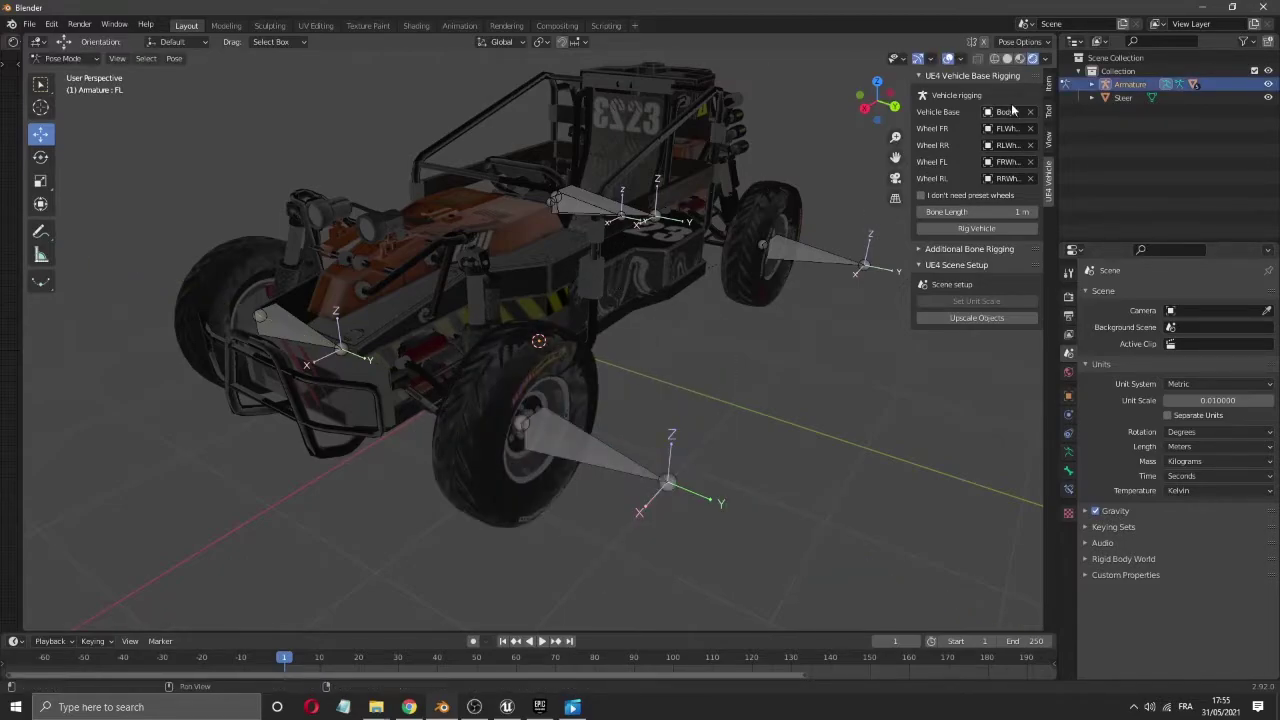
- Expand the Additional Bone Rigging settings and switch the armature from Pose Mode to Edit Mode
{"action": "left_click_drag", "start_coordinate": [877, 100], "coordinate": [846, 148]}
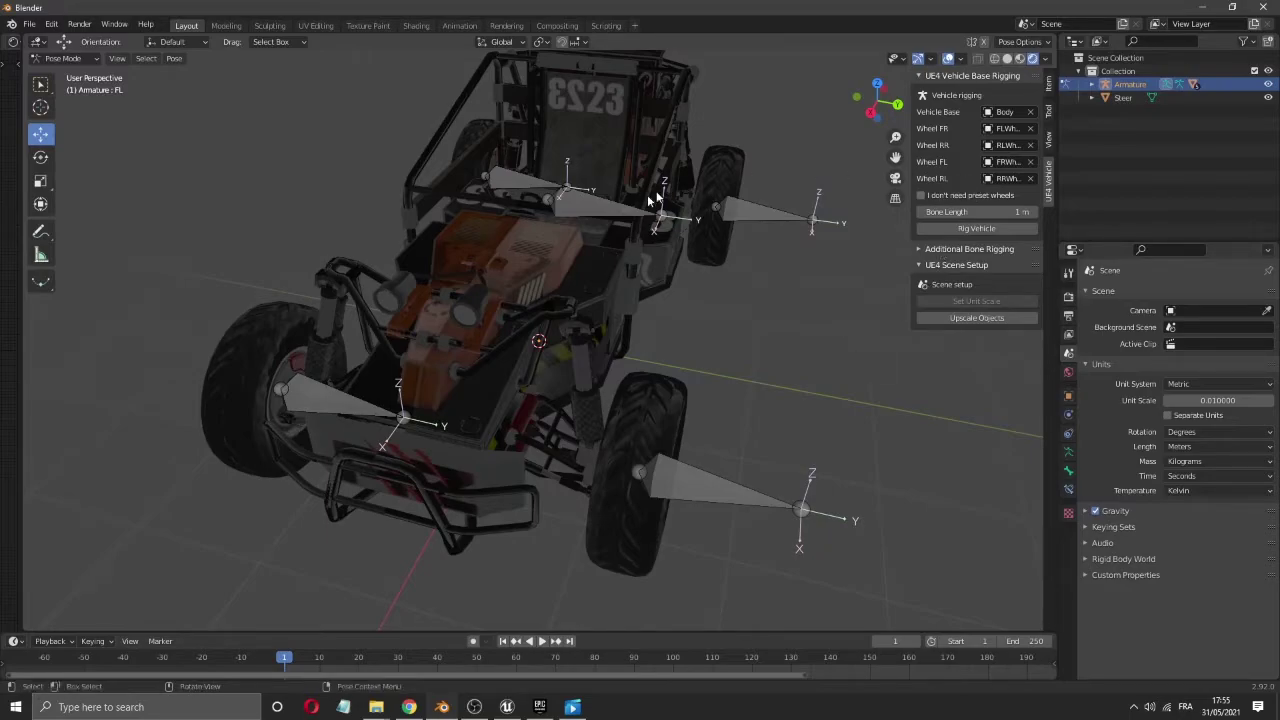
{"action": "left_click_drag", "start_coordinate": [876, 100], "coordinate": [840, 132]}
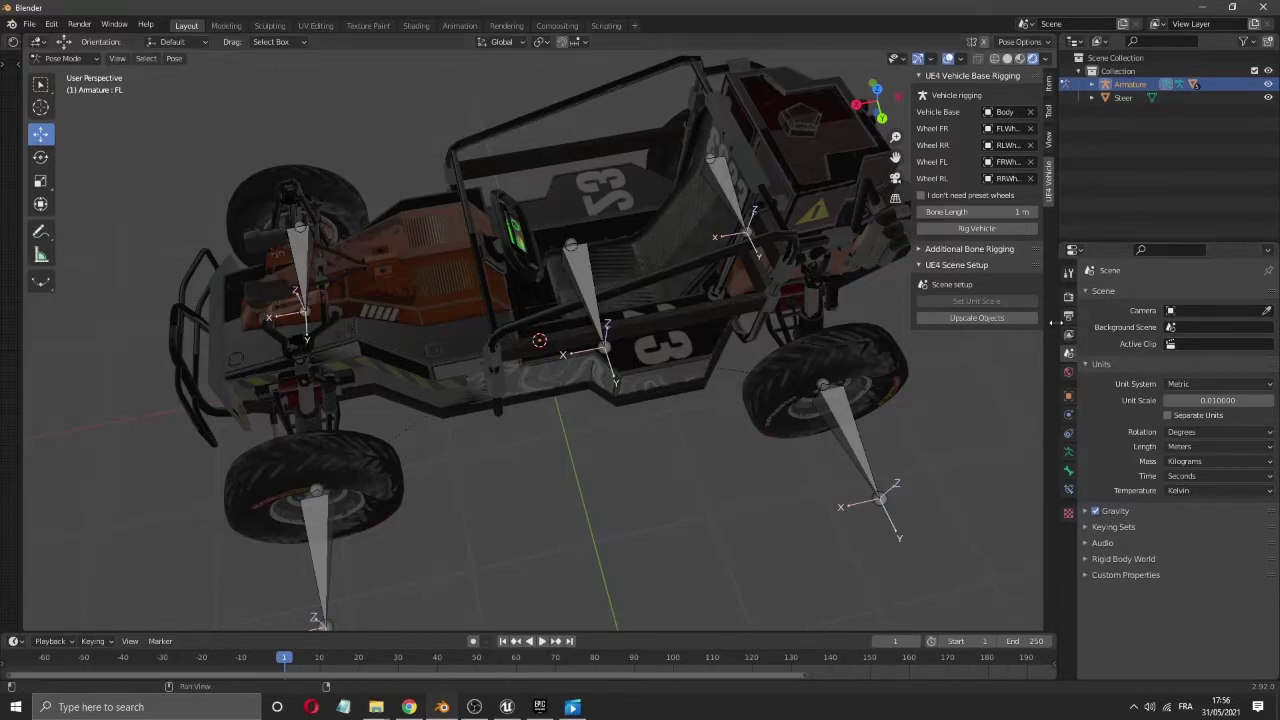
{"action": "left_click", "coordinate": [920, 249]}
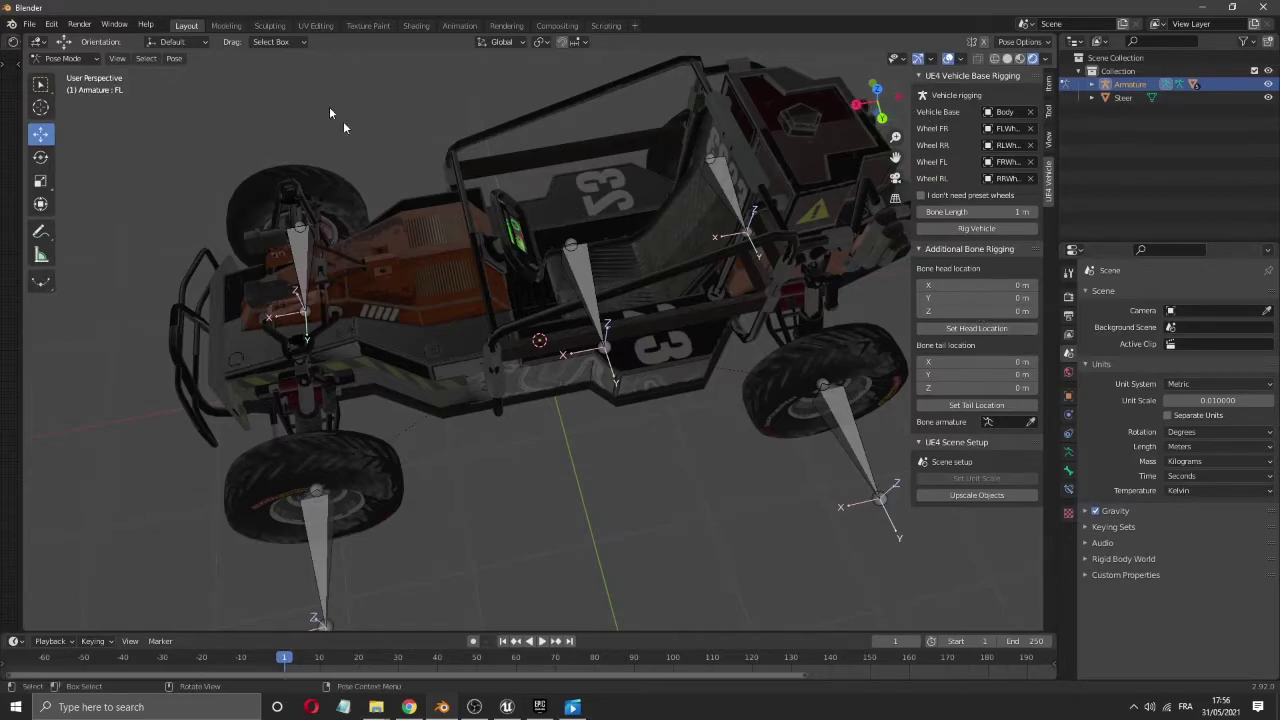
{"action": "left_click", "coordinate": [51, 62]}
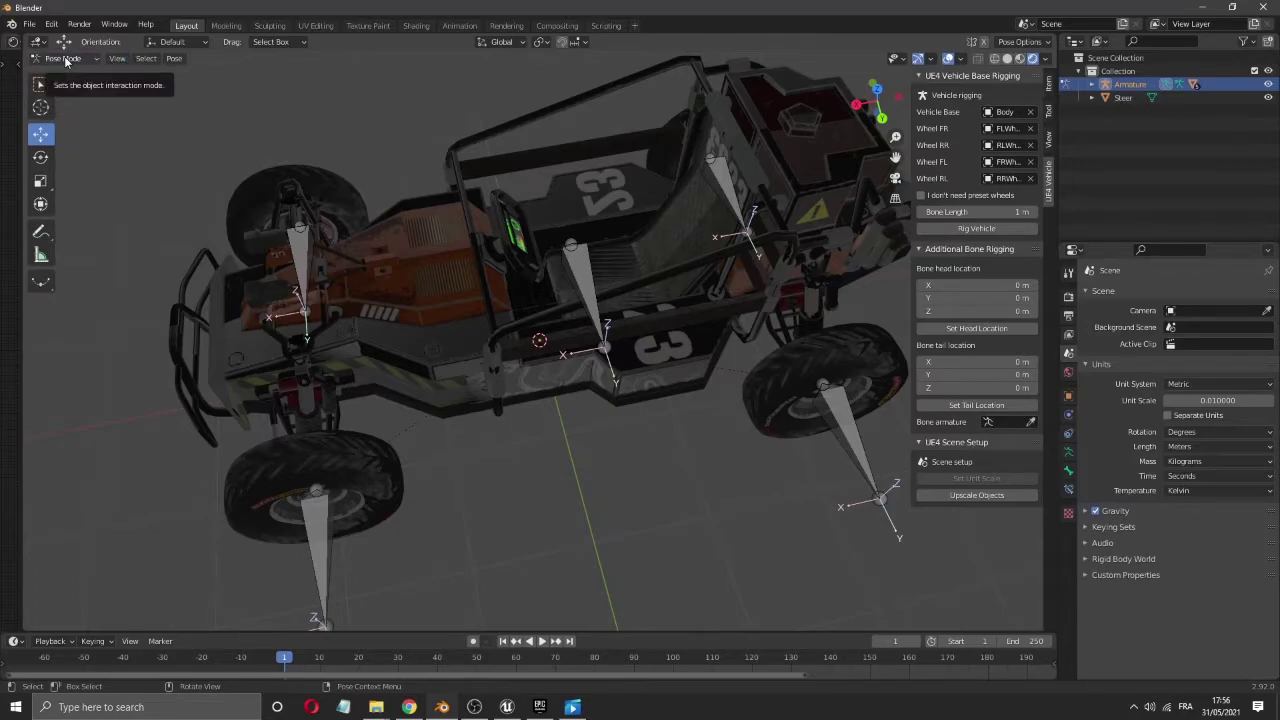
{"action": "left_click", "coordinate": [66, 61]}
{"action": "left_click", "coordinate": [55, 86]}
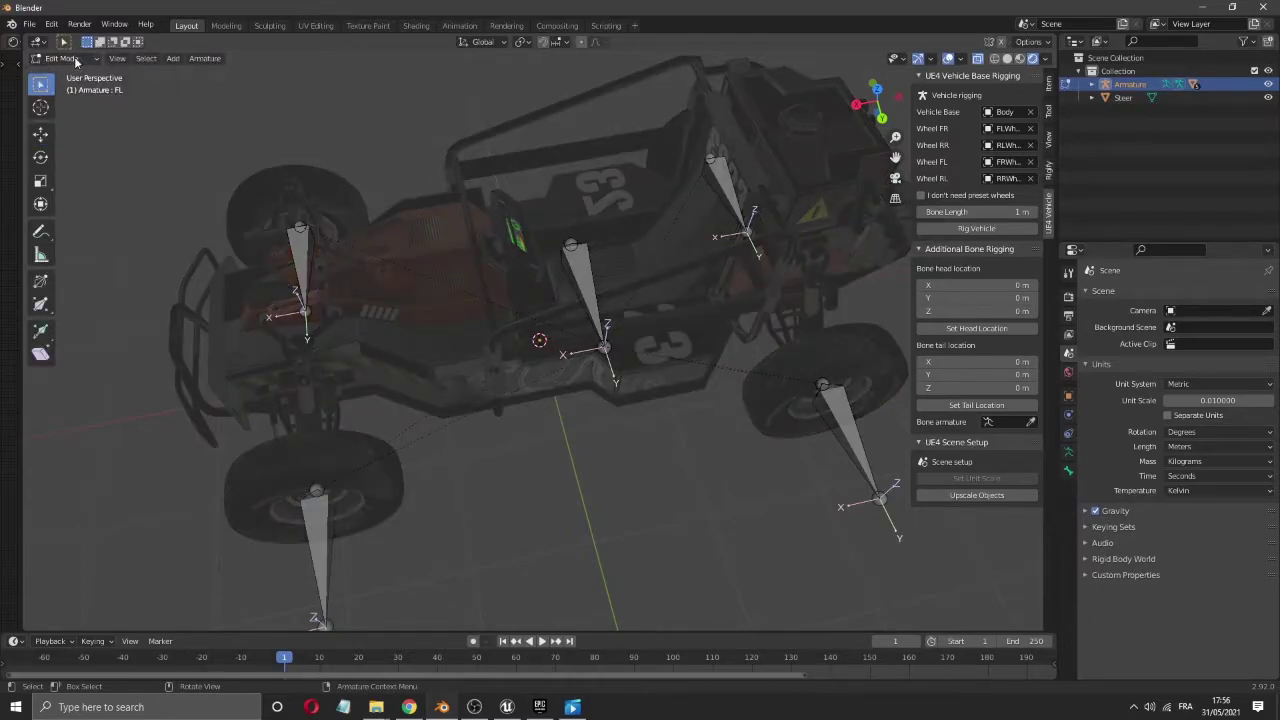
- Expand the Steer and Armature hierarchies in the scene collection and select the Steer object
{"action": "left_click", "coordinate": [1092, 96]}
{"action": "left_click", "coordinate": [1142, 112]}
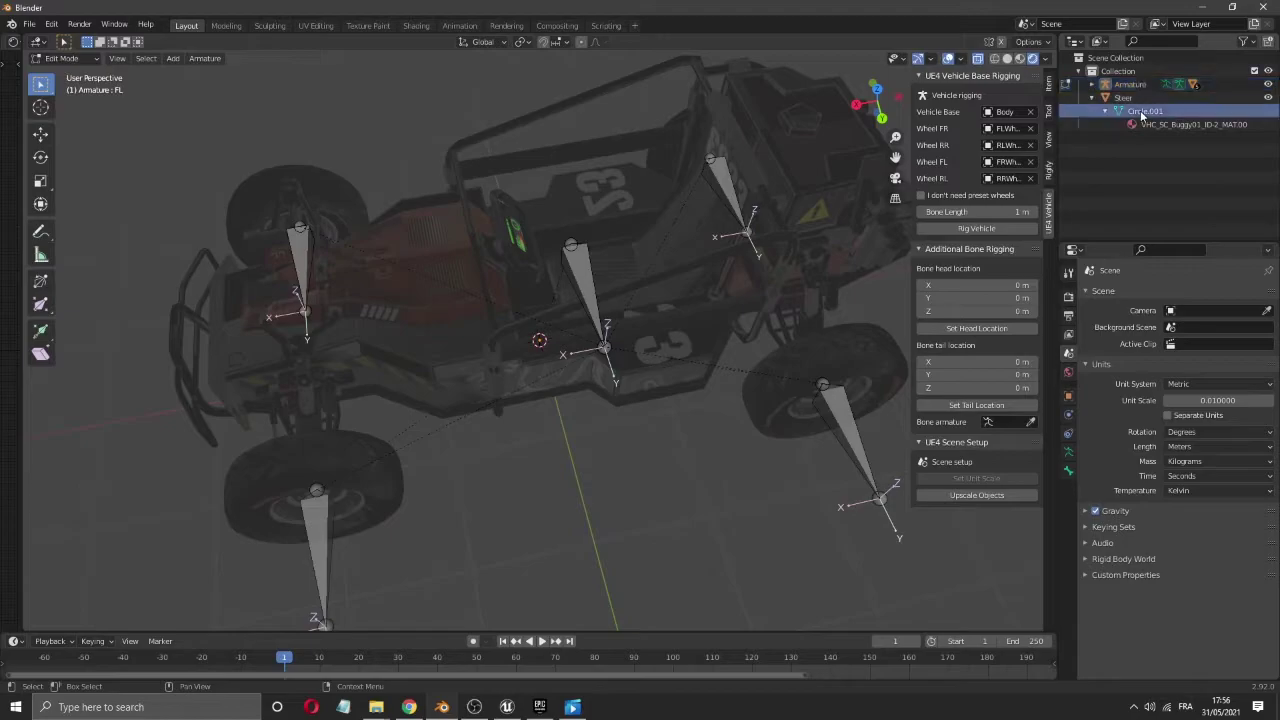
{"action": "left_click", "coordinate": [1092, 85]}
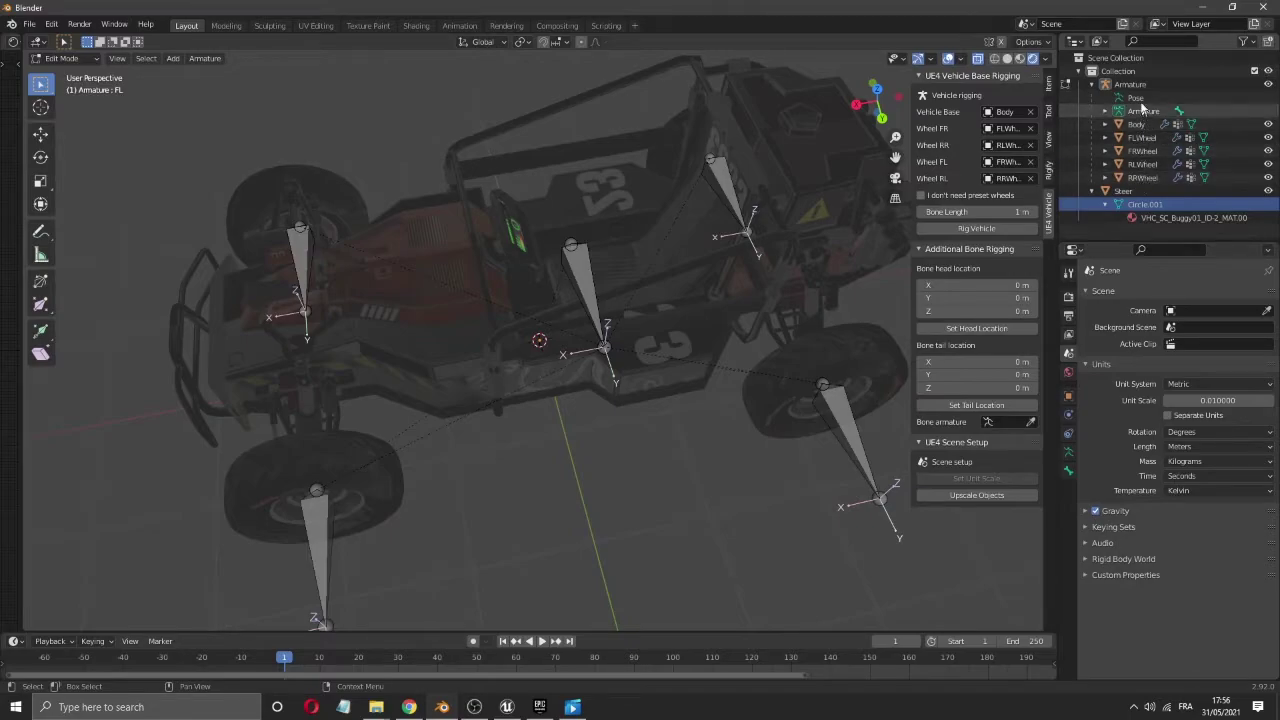
{"action": "left_click", "coordinate": [1124, 190]}
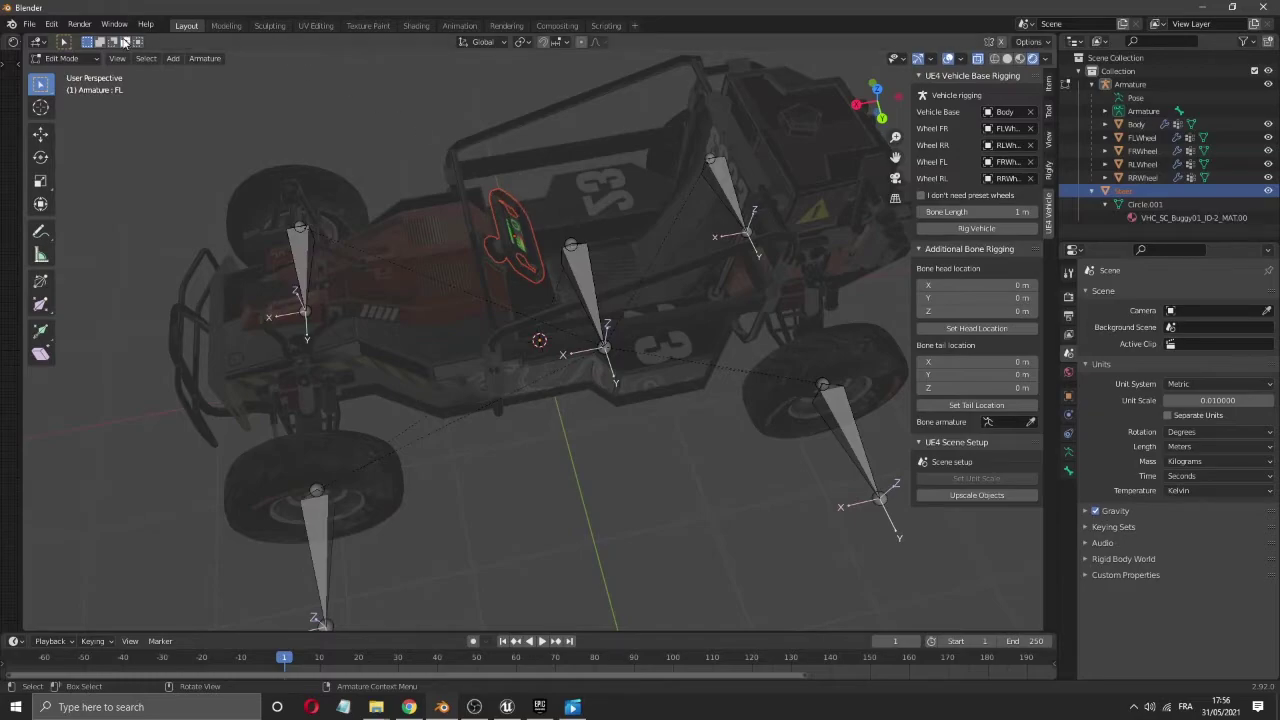
- Try to enter Edit Mode on the steering wheel and set the new bone's head location from it
{"action": "key", "text": "Tab"}
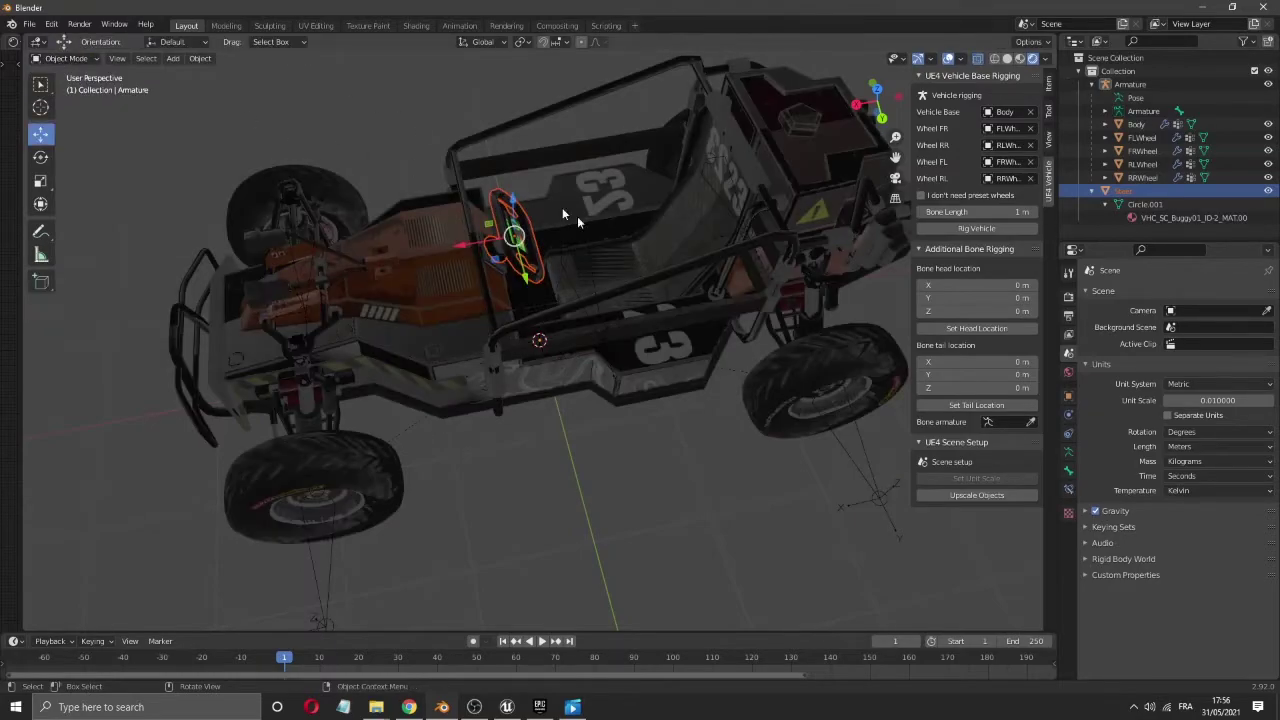
{"action": "key", "text": "Tab"}
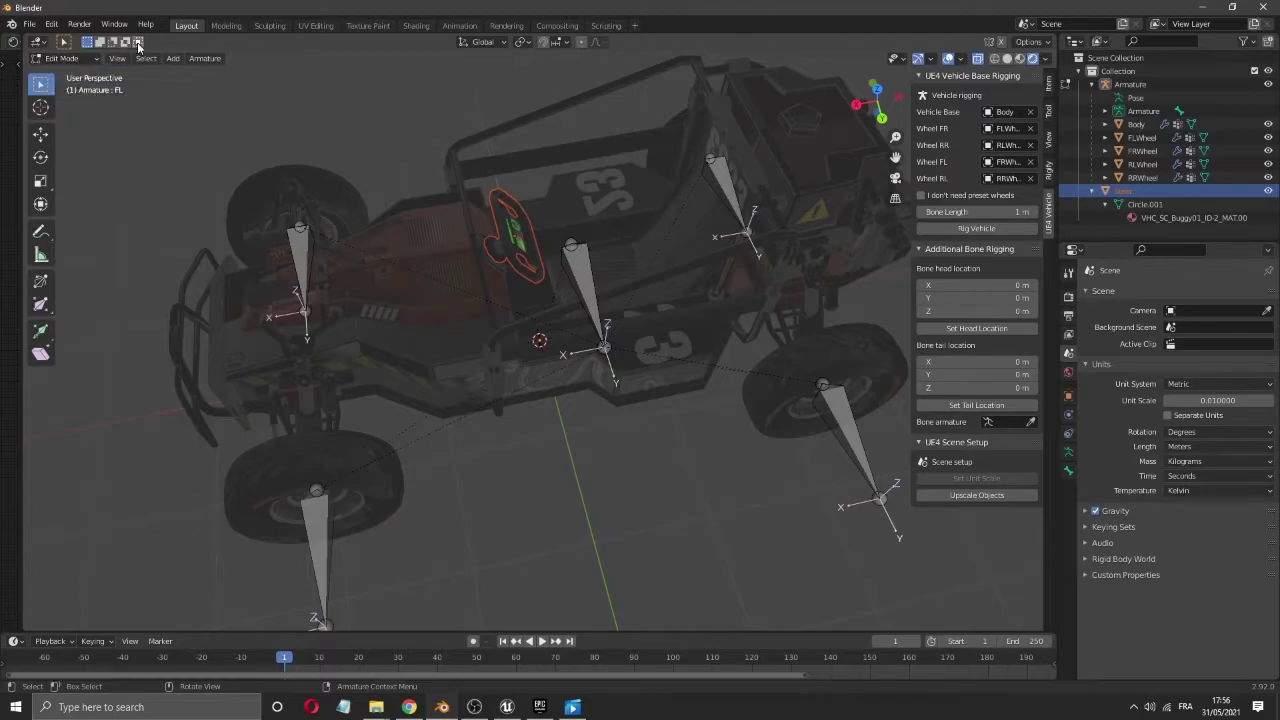
{"action": "mouse_move", "coordinate": [866, 106]}
{"action": "left_mouse_down"}
{"action": "mouse_move", "coordinate": [822, 120]}
{"action": "mouse_move", "coordinate": [866, 106]}
{"action": "left_mouse_up"}
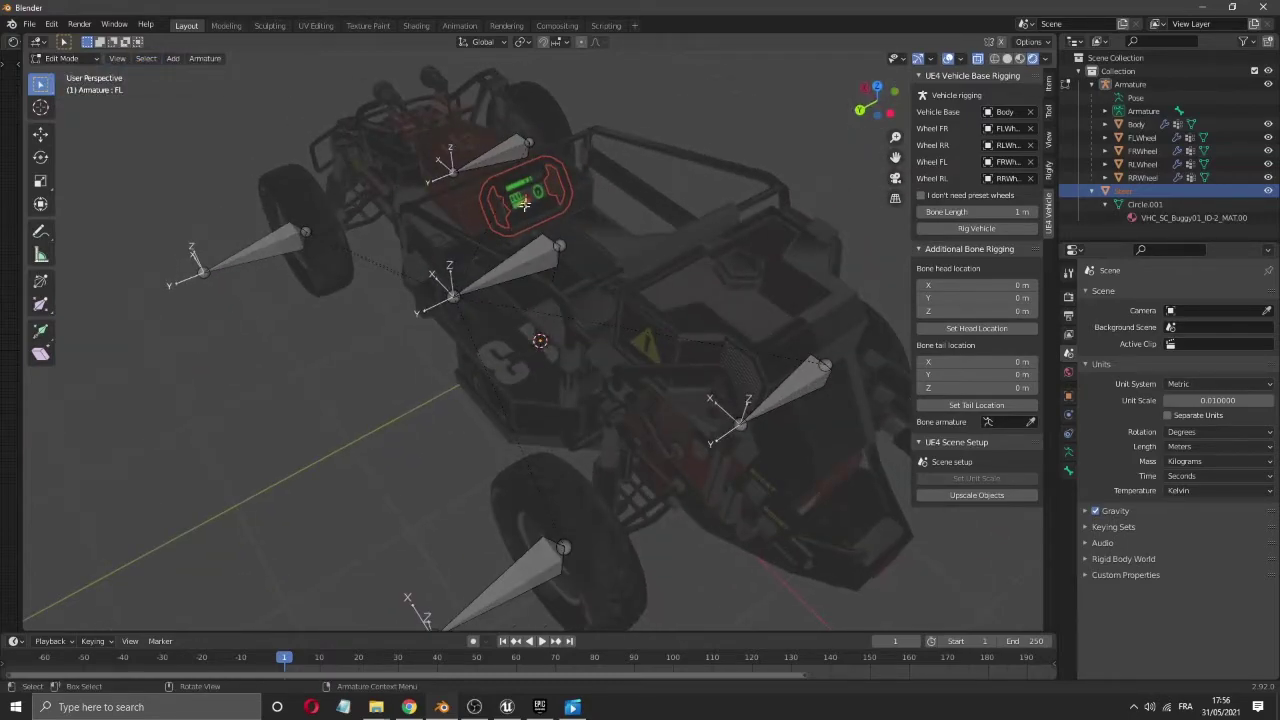
{"action": "scroll", "coordinate": [524, 196], "scroll_direction": "up", "scroll_amount": 6}
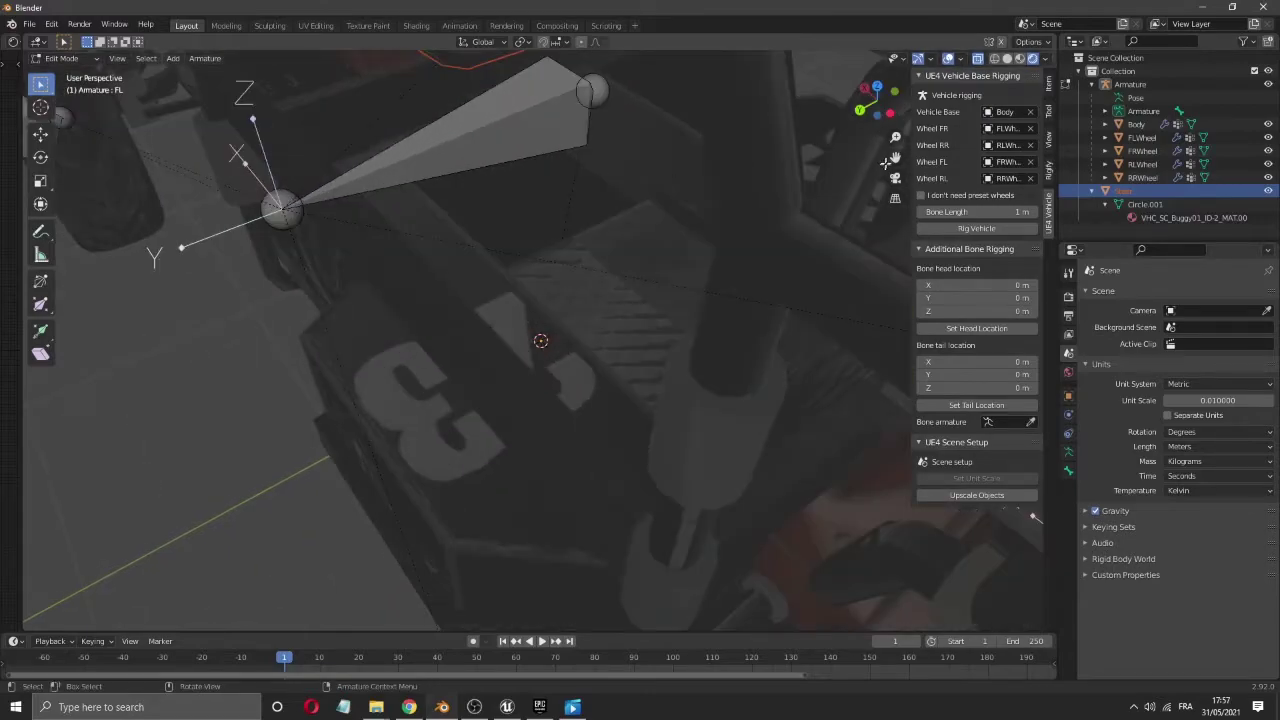
{"action": "scroll", "coordinate": [650, 242], "scroll_direction": "down", "scroll_amount": 6}
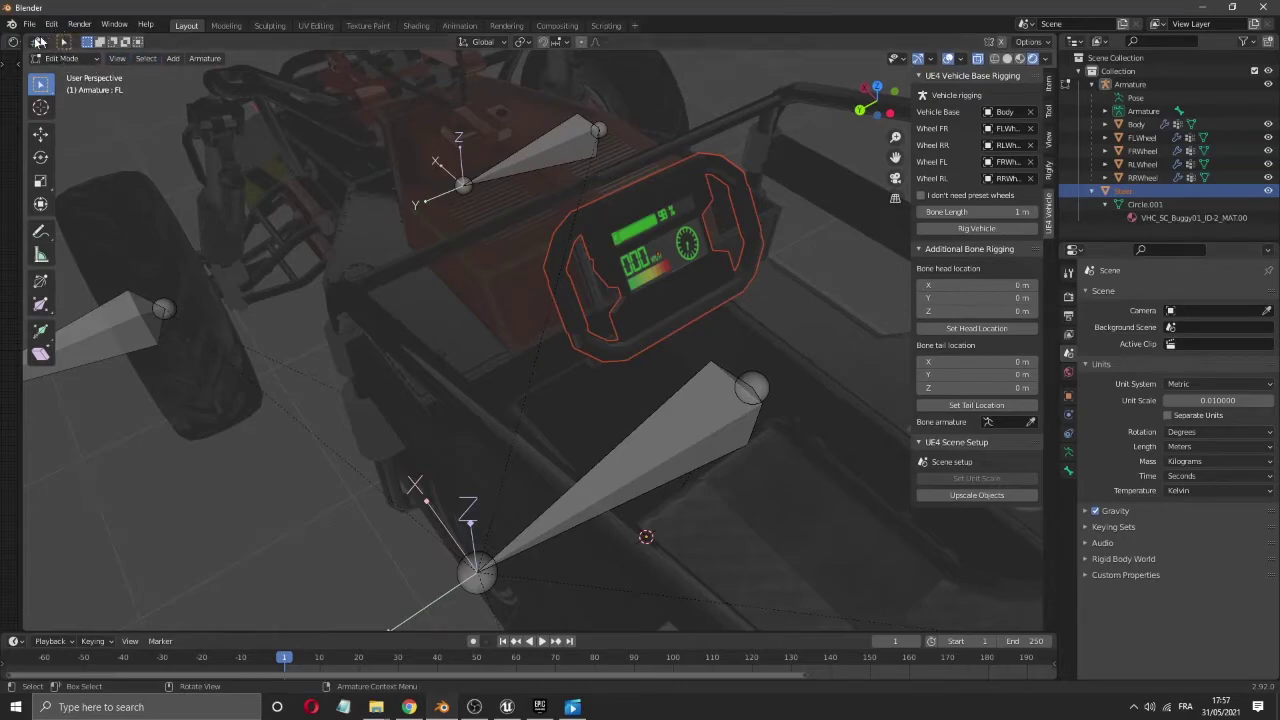
{"action": "left_click", "coordinate": [62, 59]}
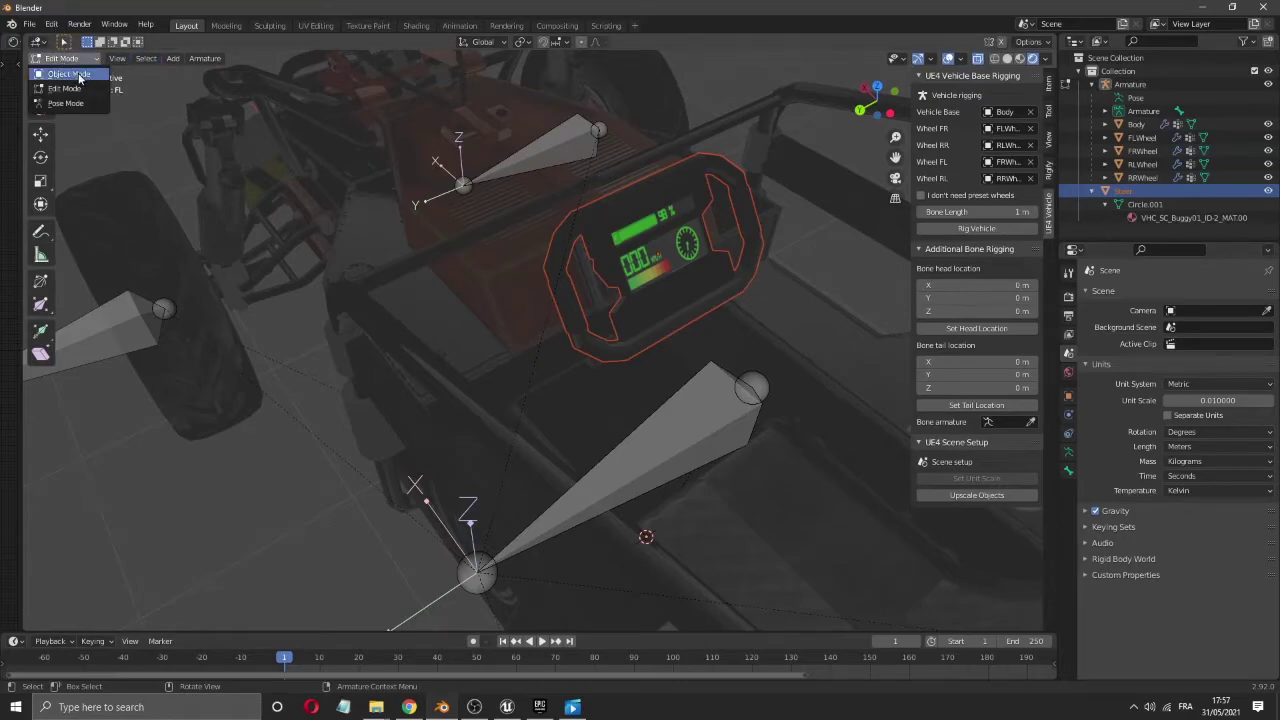
{"action": "left_click", "coordinate": [70, 74]}
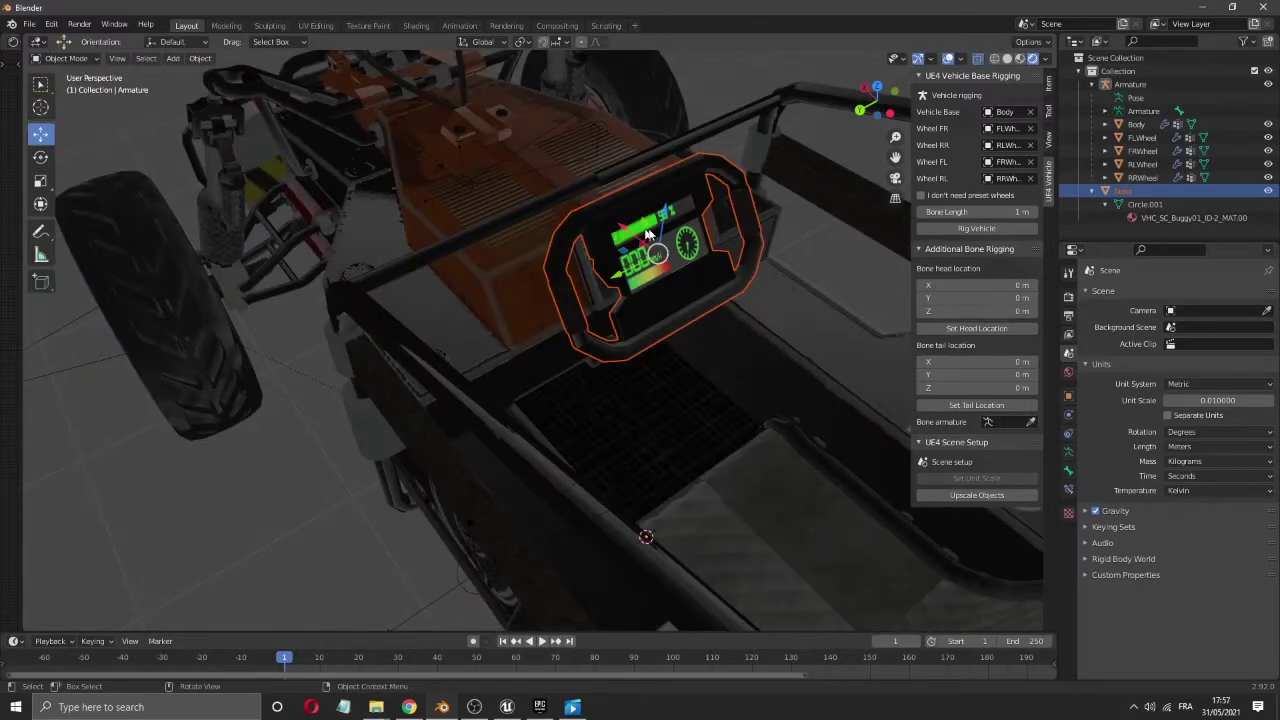
{"action": "key", "text": "Tab"}
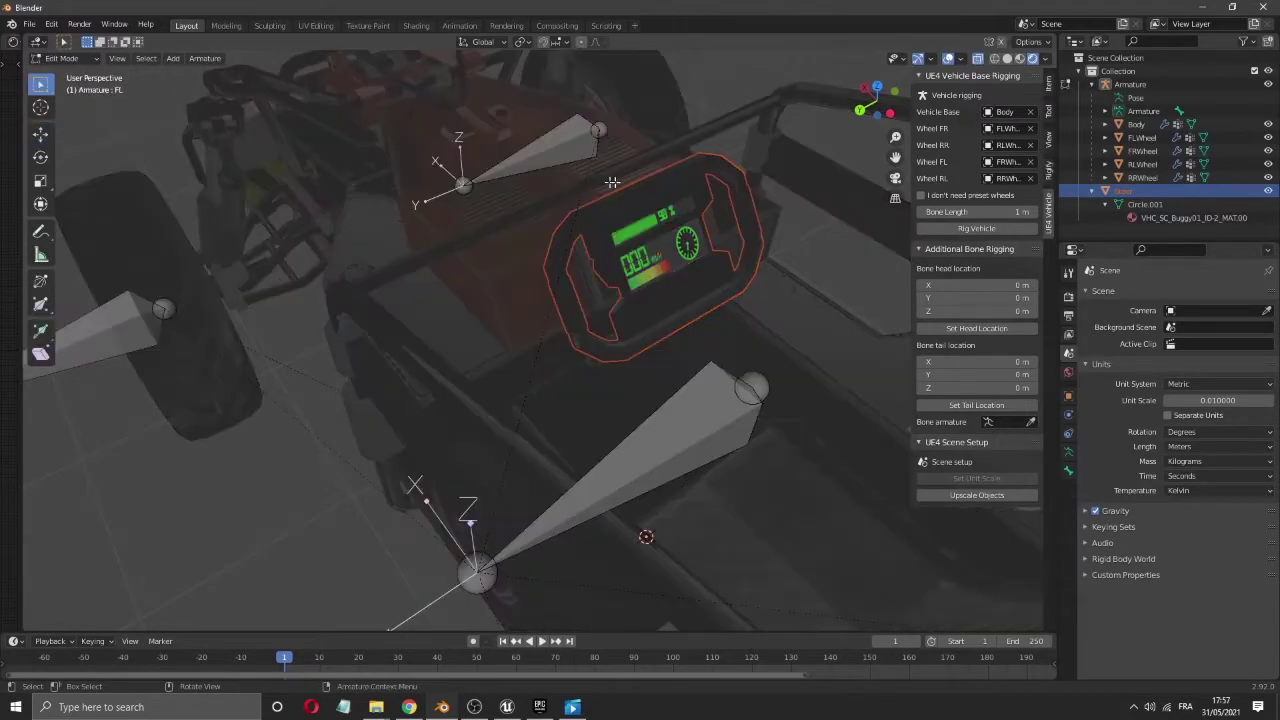
{"action": "left_click", "coordinate": [79, 56]}
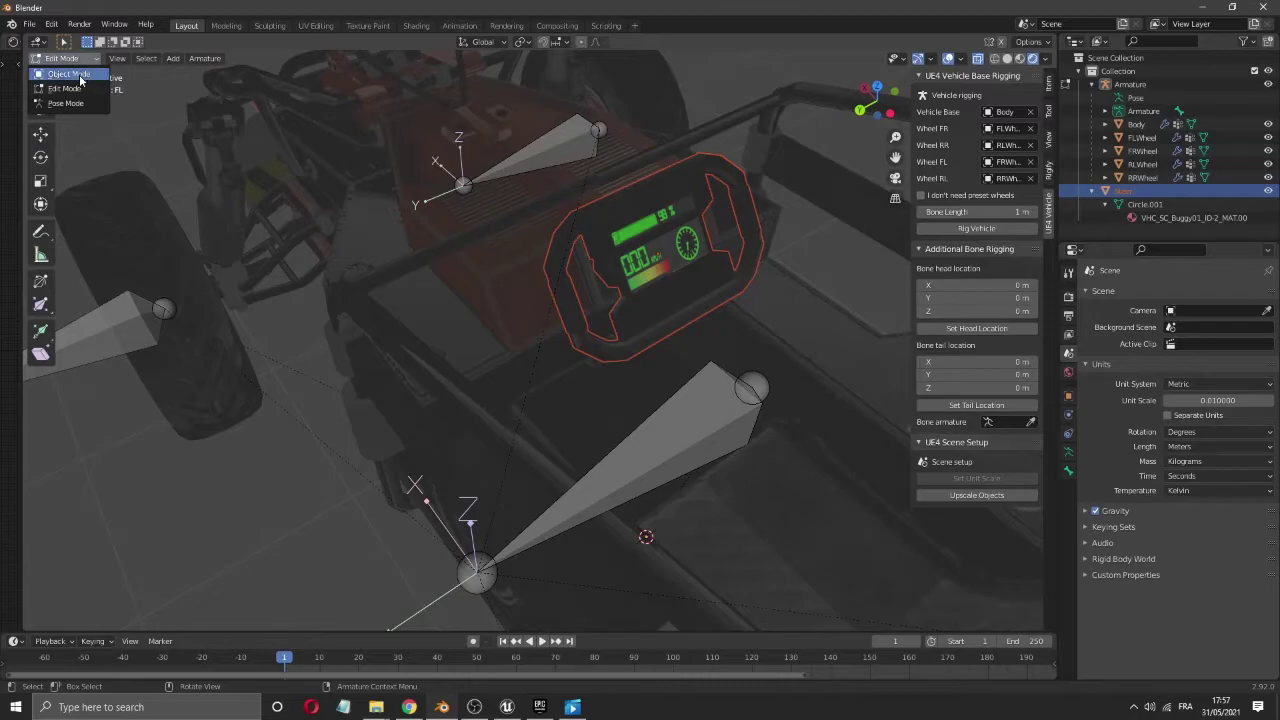
{"action": "left_click", "coordinate": [79, 74]}
{"action": "left_click", "coordinate": [80, 59]}
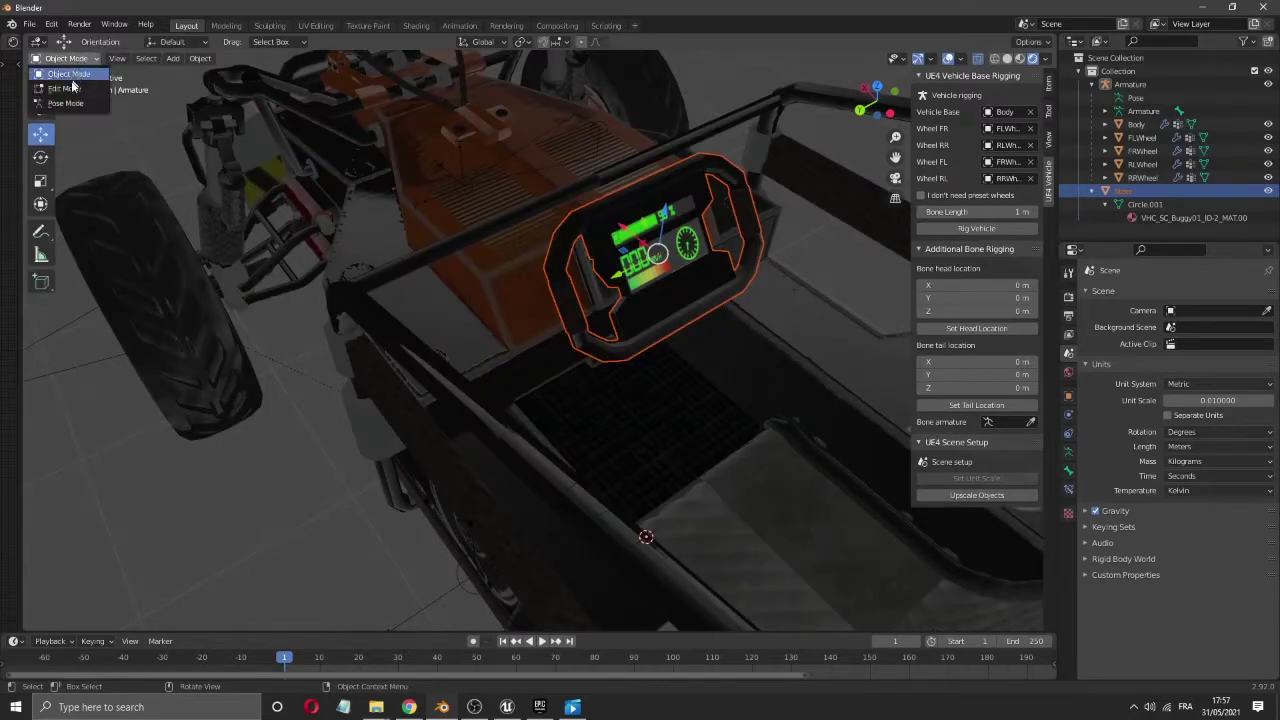
{"action": "left_click", "coordinate": [72, 88]}
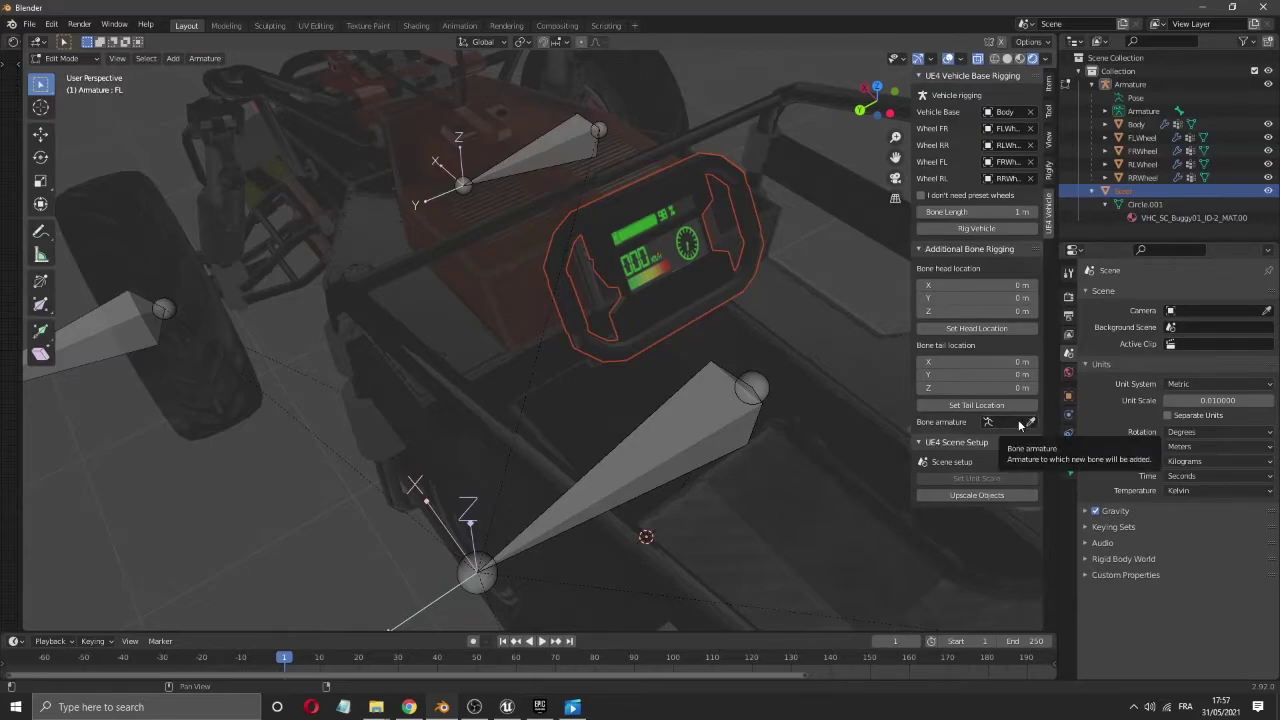
{"action": "left_click", "coordinate": [1007, 329]}
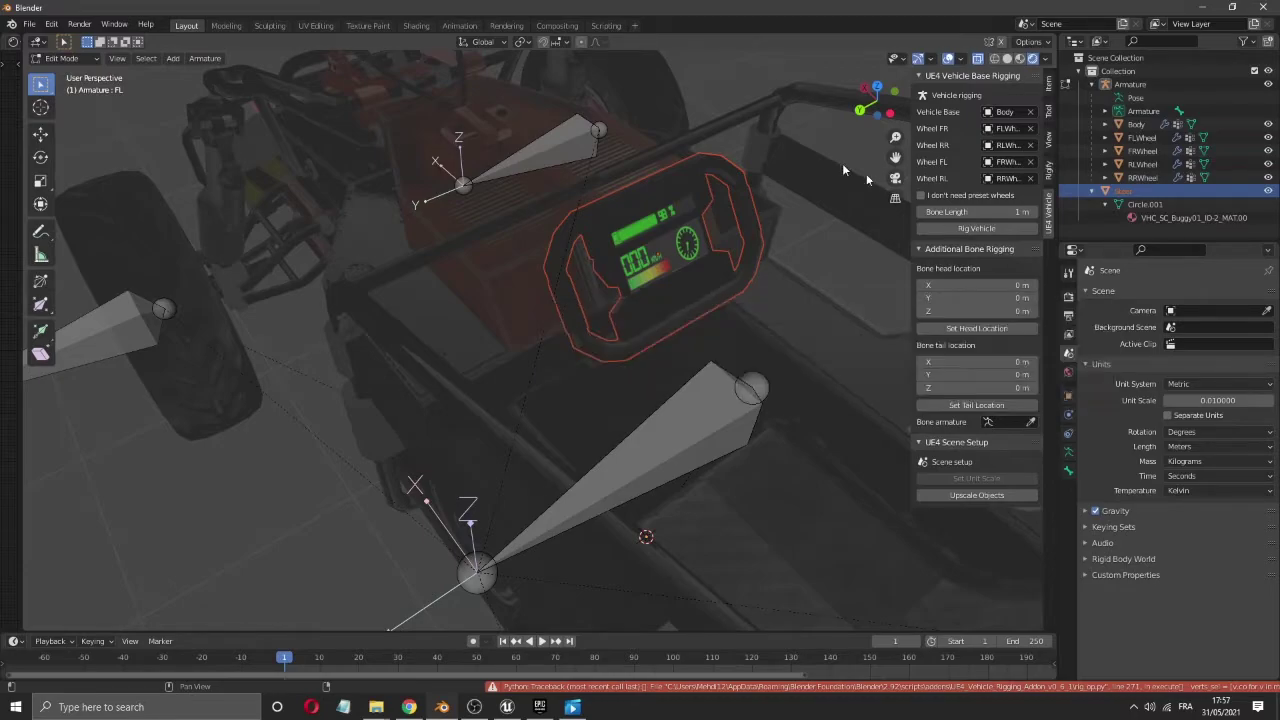
- Set the additional bone's armature to Armature and its parent bone to Root
{"action": "left_click", "coordinate": [1007, 430]}
{"action": "left_click", "coordinate": [1010, 443]}
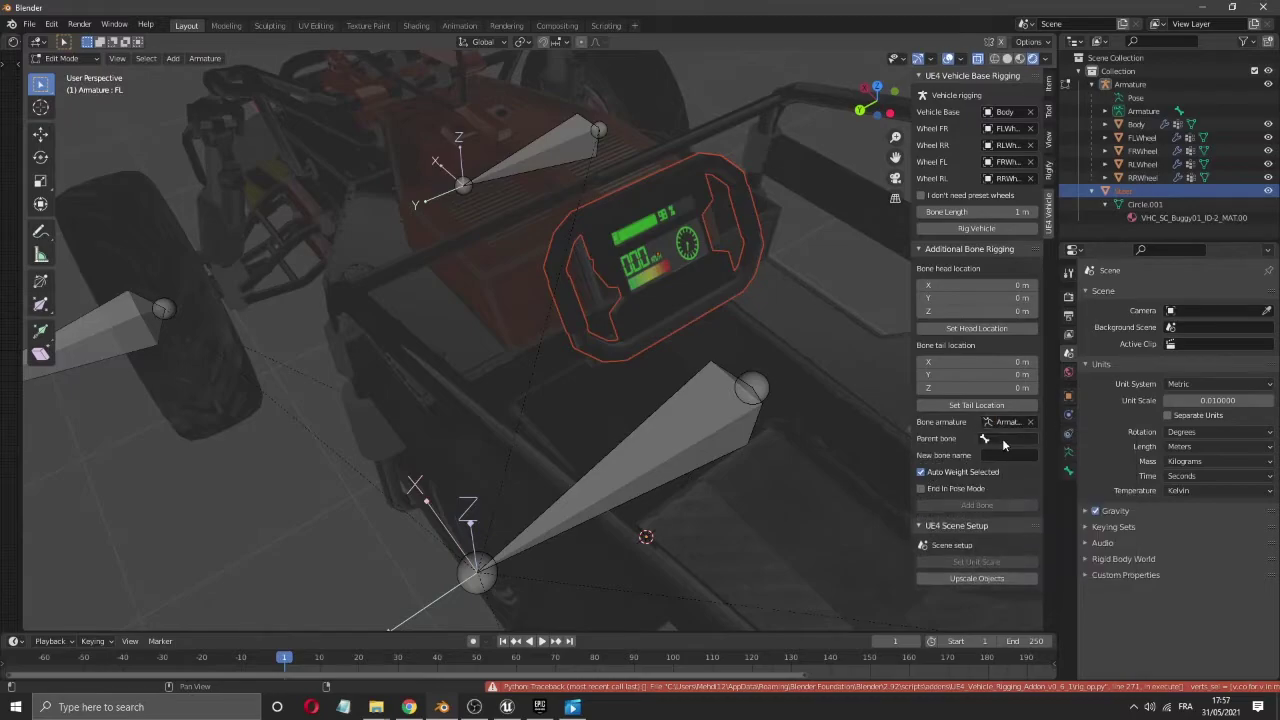
{"action": "left_click", "coordinate": [997, 444]}
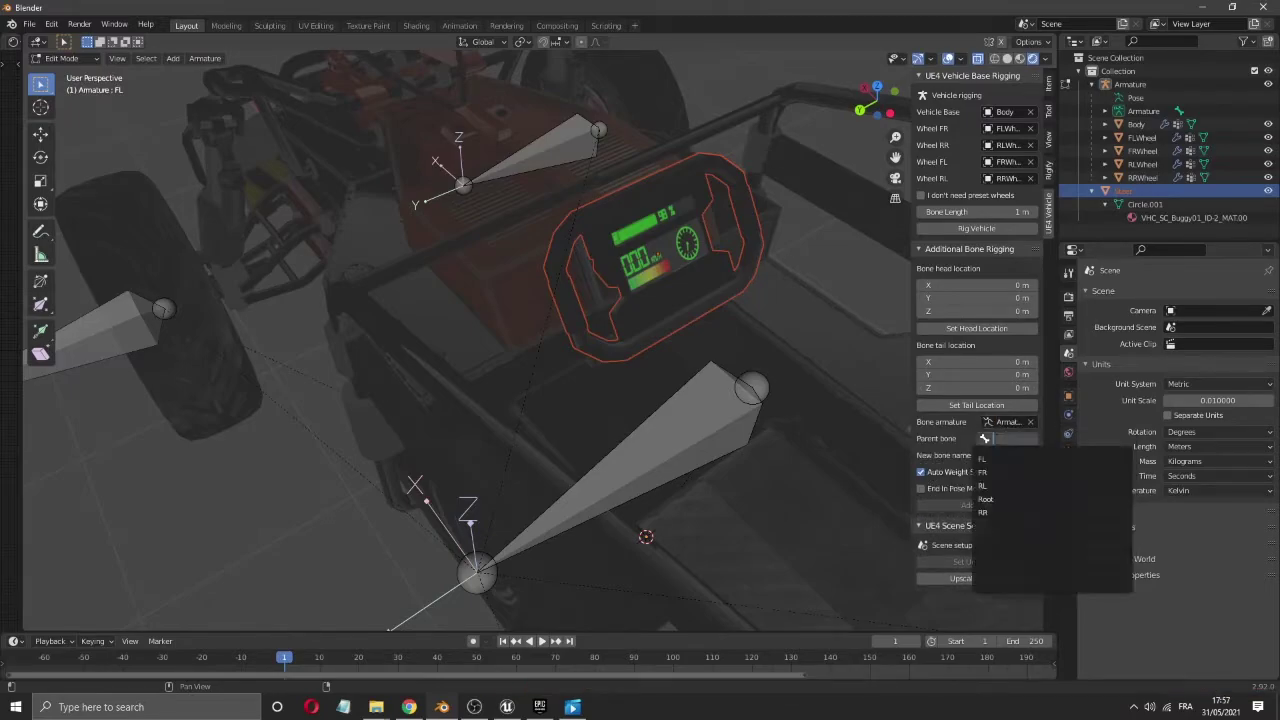
{"action": "left_click", "coordinate": [988, 499]}
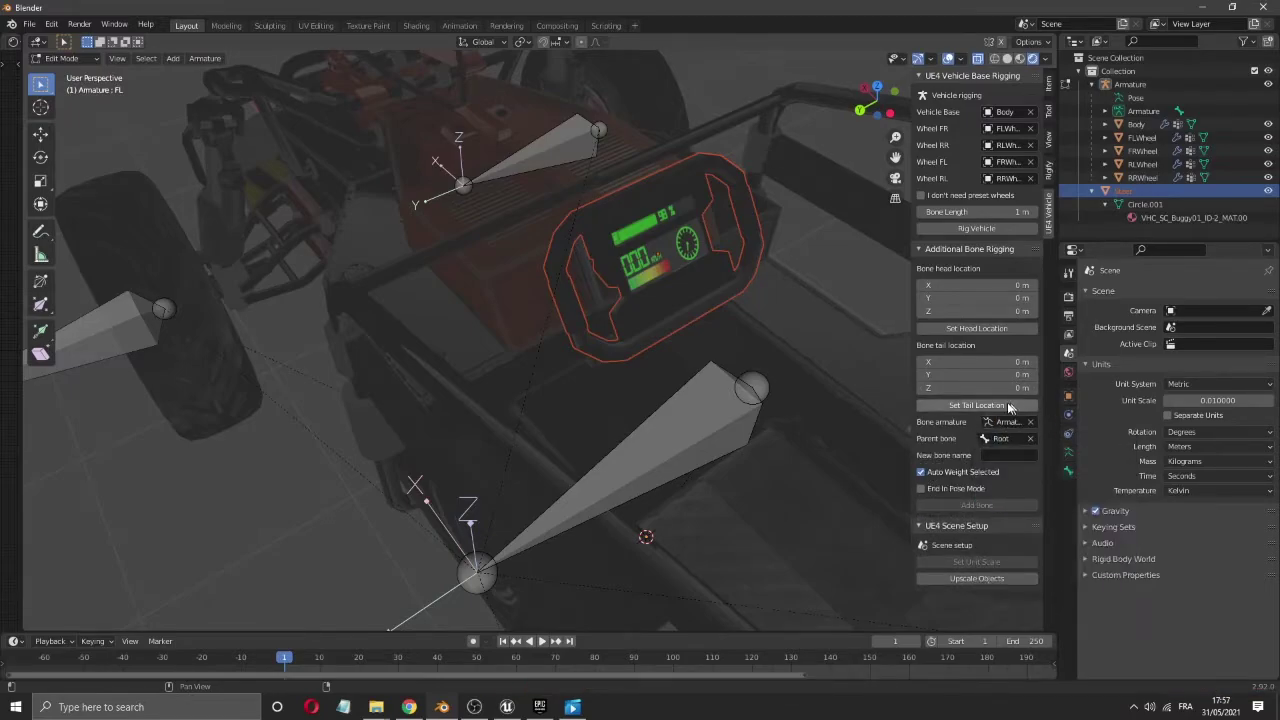
- Try again to set the additional bone's head location while the armature is in Edit Mode
{"action": "left_click", "coordinate": [974, 328]}
{"action": "key", "text": "Tab"}
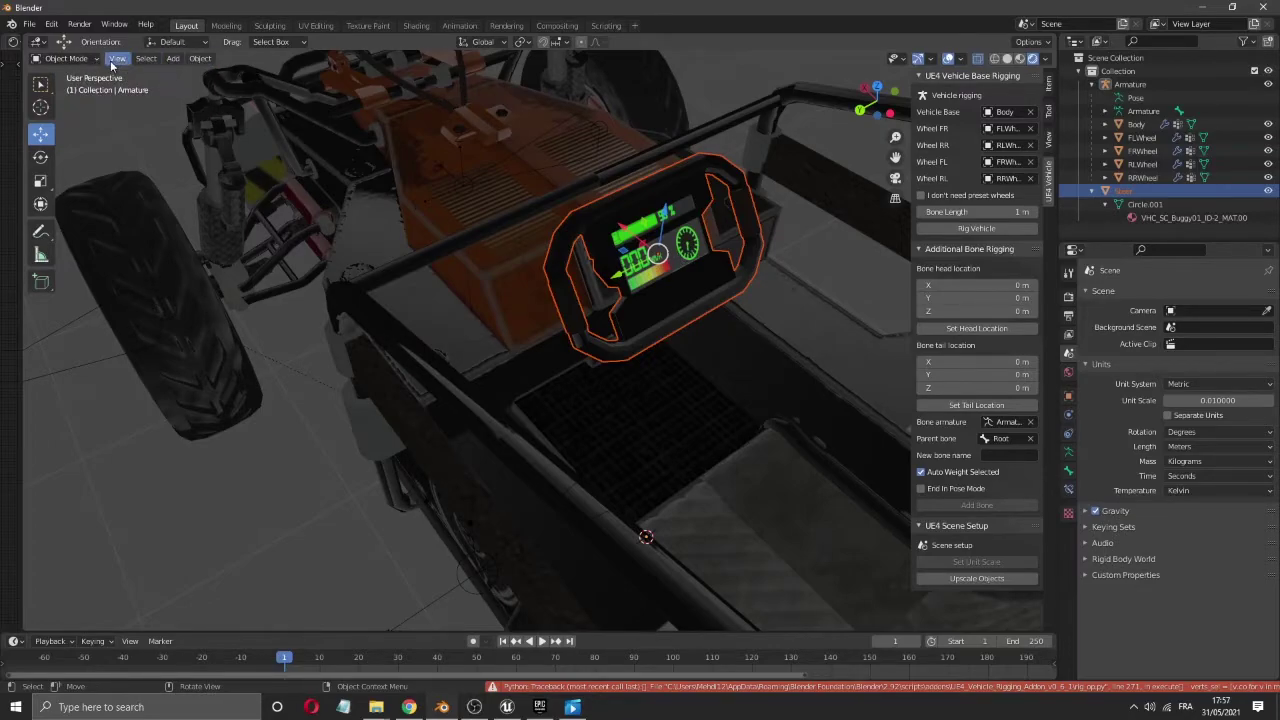
{"action": "key", "text": "Tab"}
{"action": "key", "text": "Tab"}
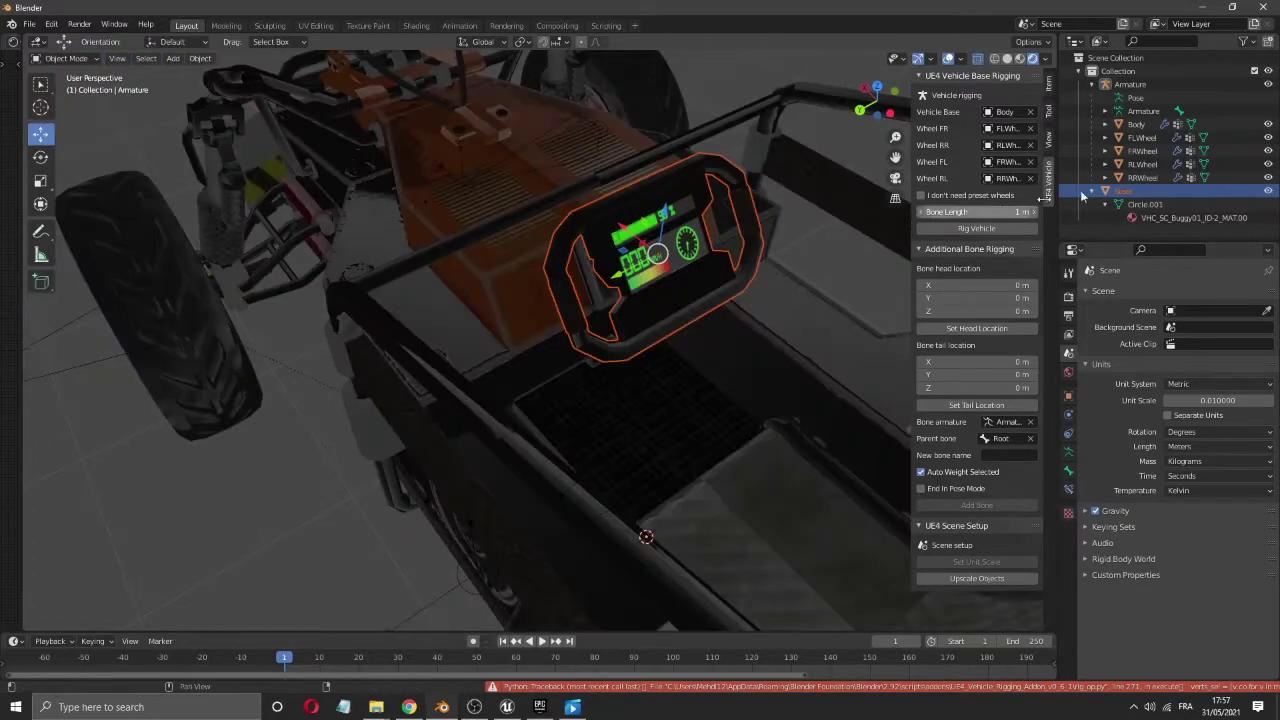
- Make the Steer mesh active, enter its Edit Mode, deselect all its geometry and hide the viewport overlays
{"action": "left_click", "coordinate": [1168, 206]}
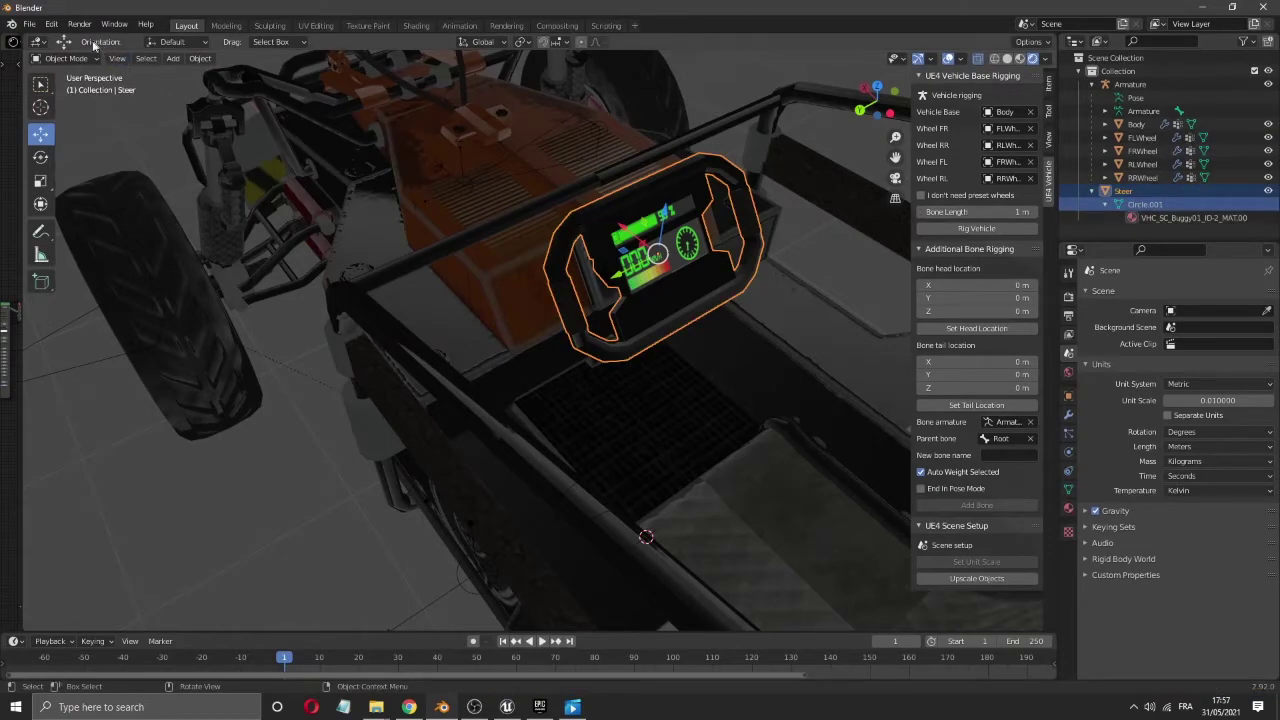
{"action": "left_click", "coordinate": [115, 59]}
{"action": "left_click", "coordinate": [85, 58]}
{"action": "left_click", "coordinate": [70, 86]}
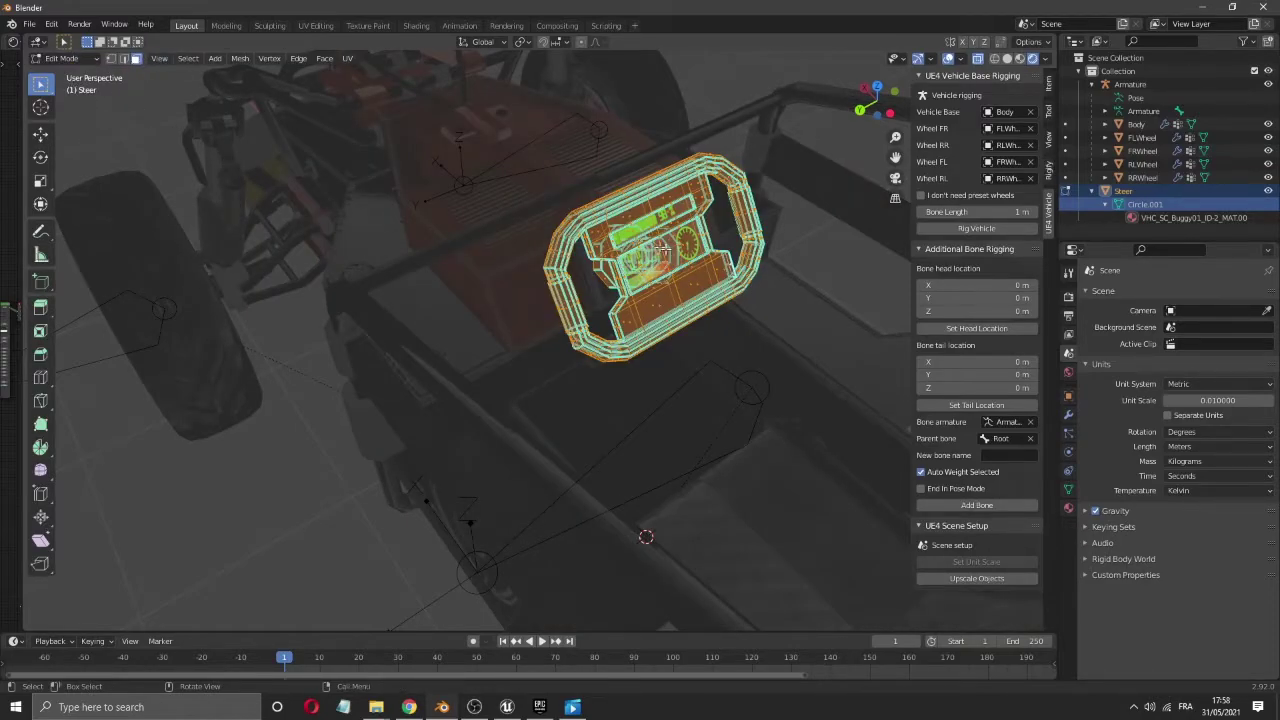
{"action": "key", "text": "alt+a"}
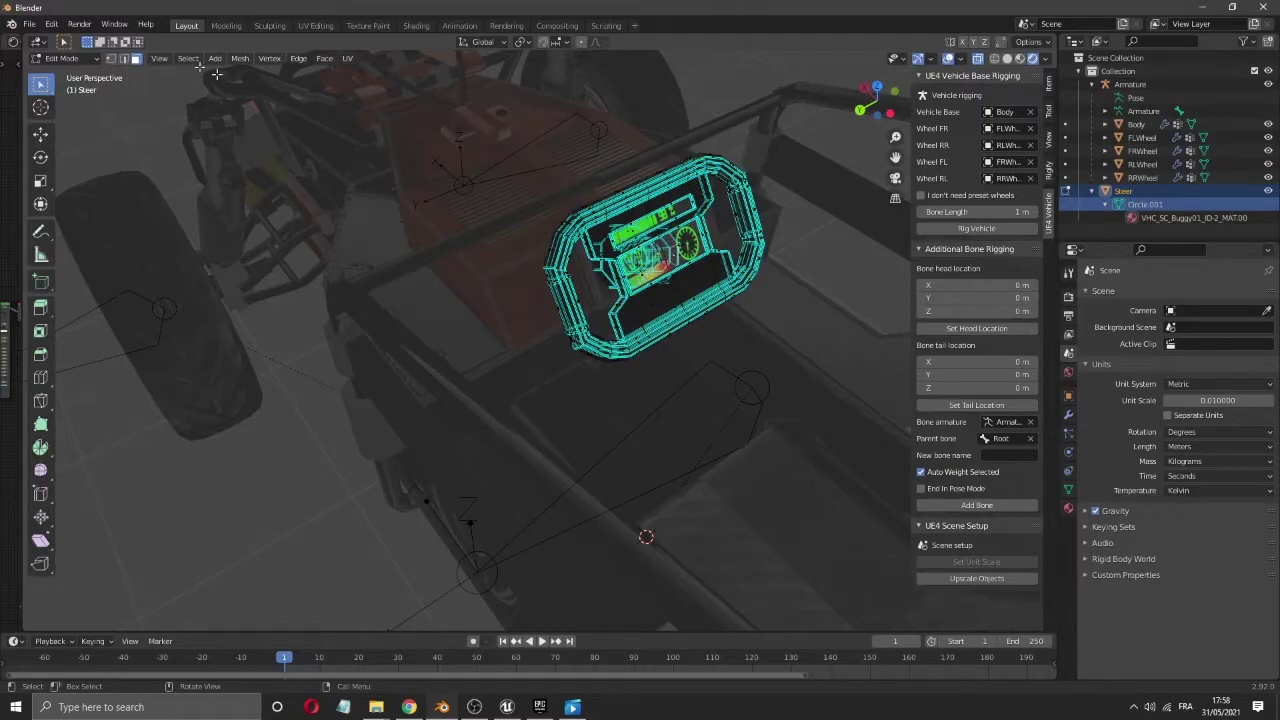
{"action": "left_click", "coordinate": [950, 59]}
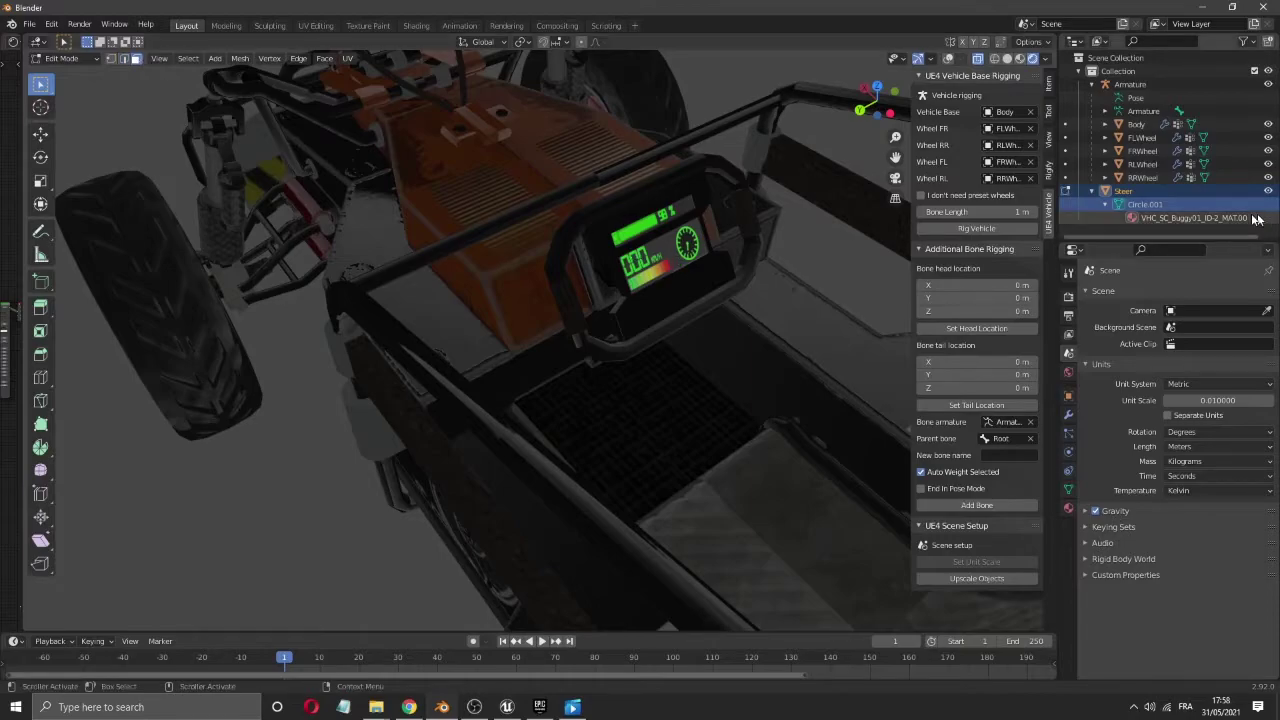
- Select the steering wheel's display faces, show the viewport overlays again and set the additional bone's head location from the selection
{"action": "left_click", "coordinate": [1145, 219]}
{"action": "left_click", "coordinate": [1106, 205]}
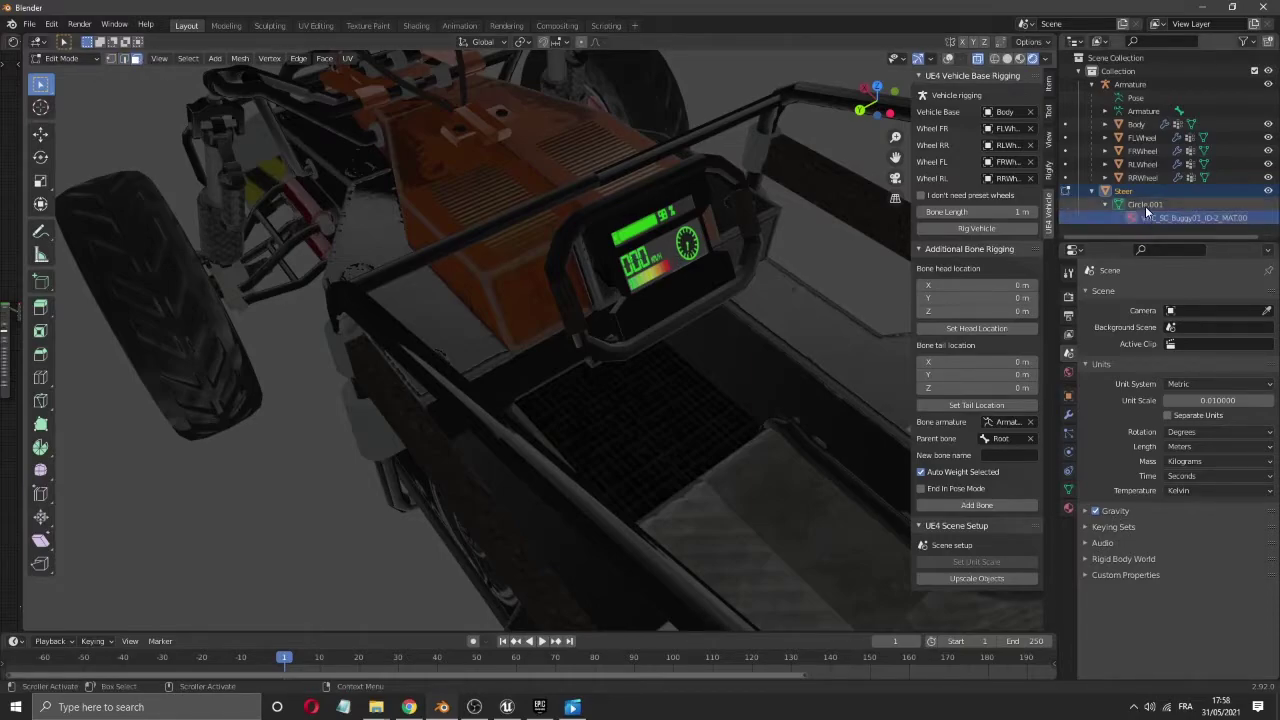
{"action": "left_click", "coordinate": [1108, 205]}
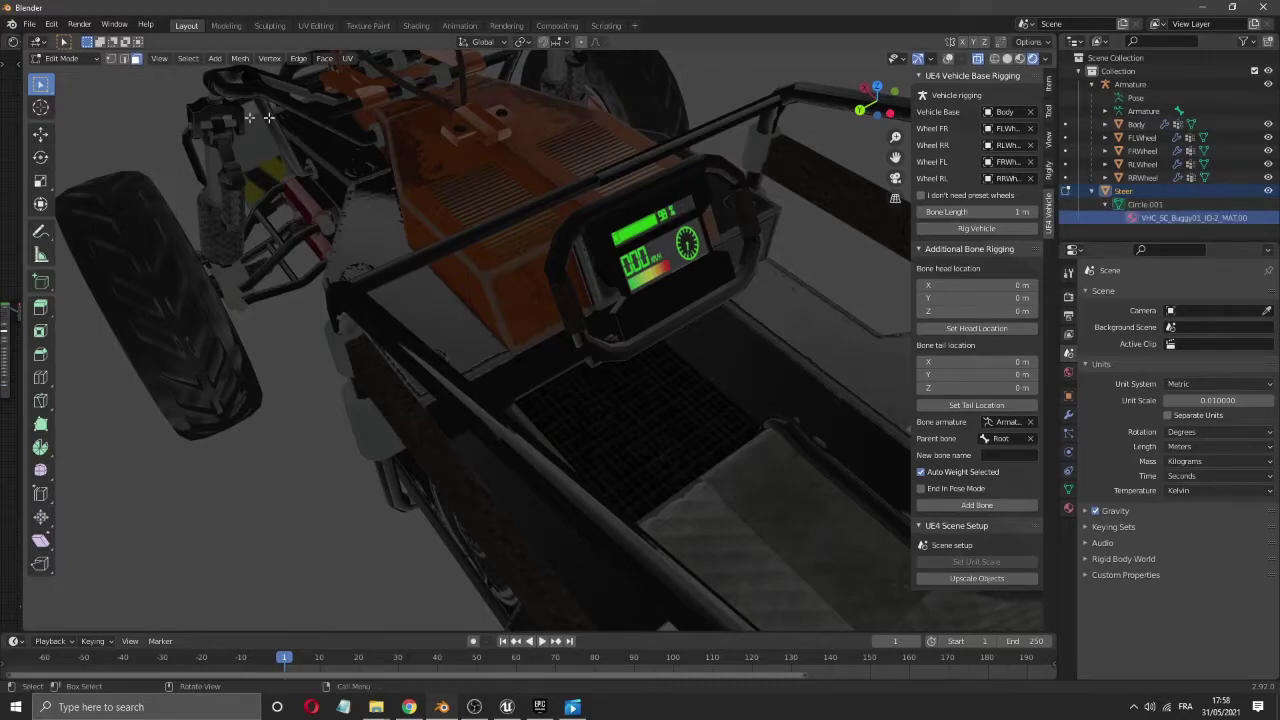
{"action": "left_click", "coordinate": [1142, 194]}
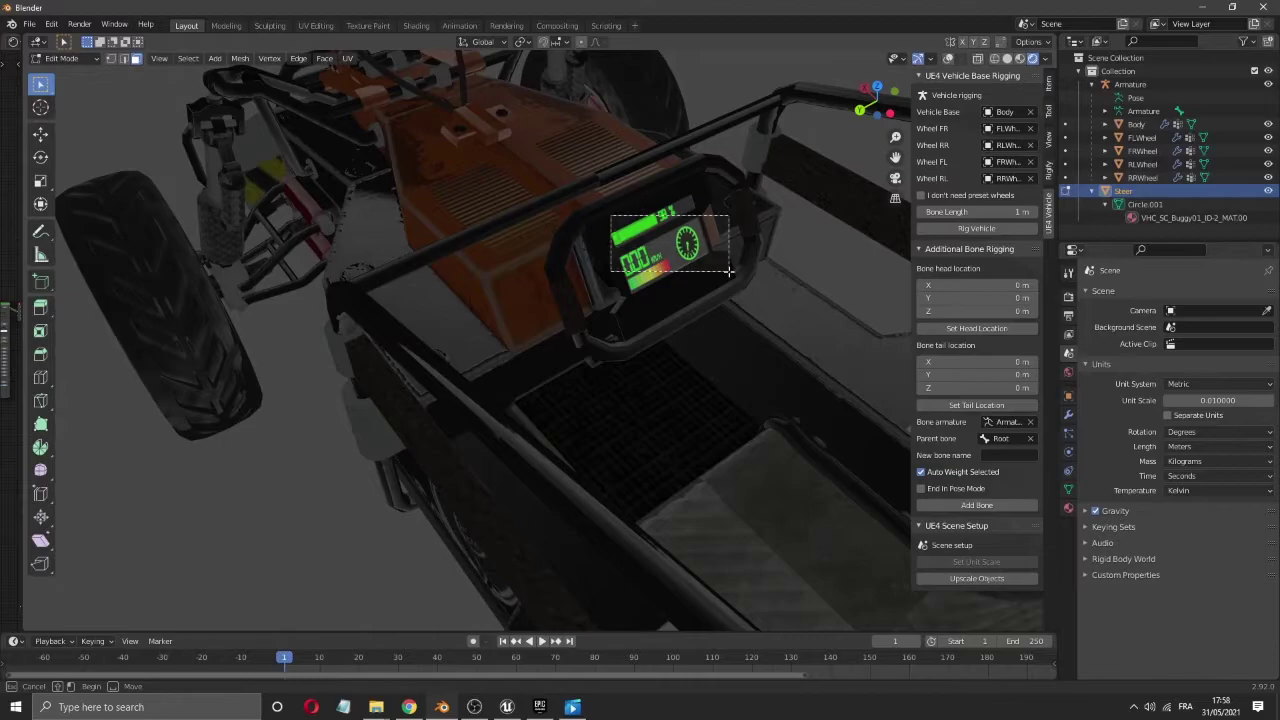
{"action": "left_click", "coordinate": [951, 60]}
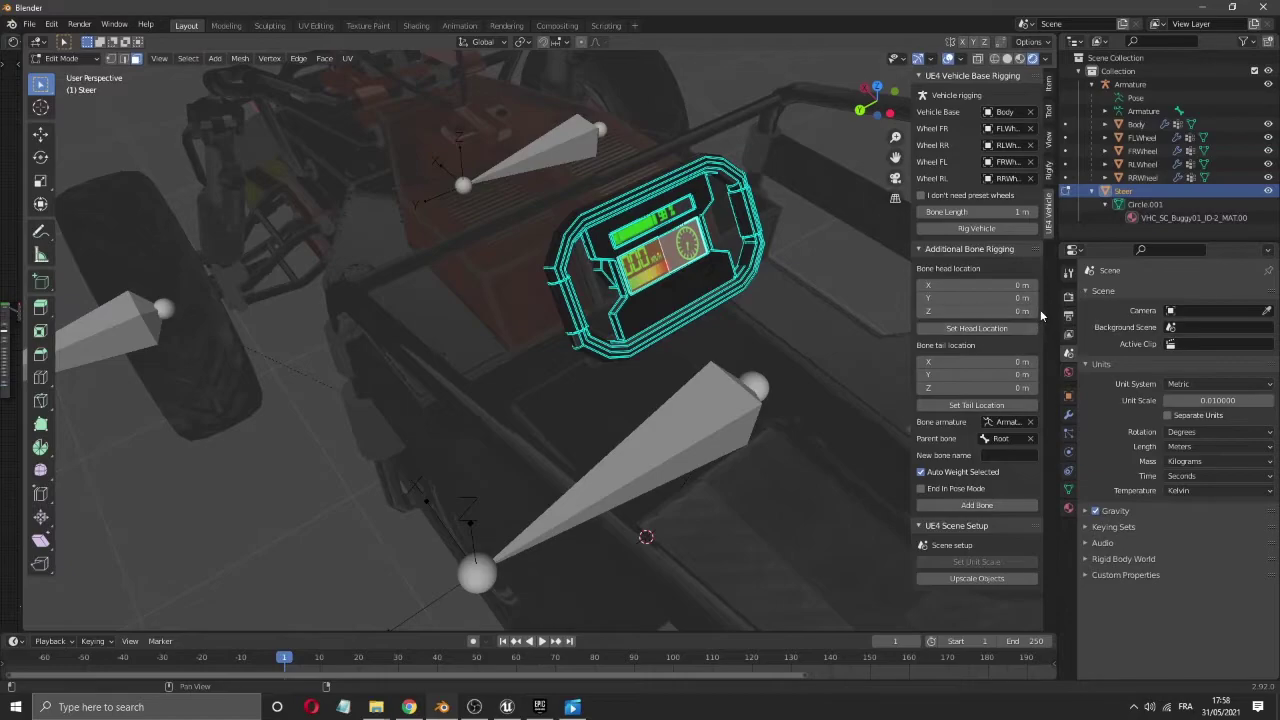
{"action": "left_click", "coordinate": [995, 330]}
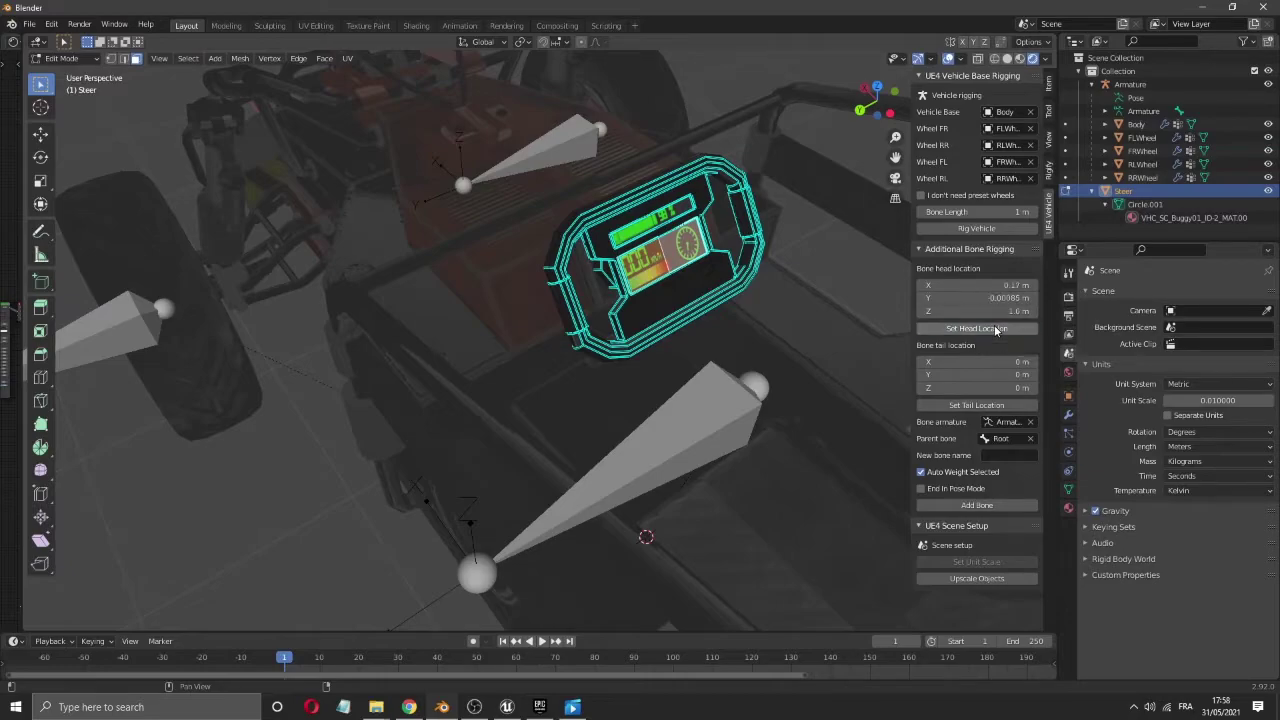
- Try Solid and Material Preview shading, and settle on Wireframe shading for the viewport
{"action": "mouse_move", "coordinate": [876, 104]}
{"action": "left_mouse_down"}
{"action": "mouse_move", "coordinate": [850, 116]}
{"action": "mouse_move", "coordinate": [858, 126]}
{"action": "mouse_move", "coordinate": [866, 110]}
{"action": "left_mouse_up"}
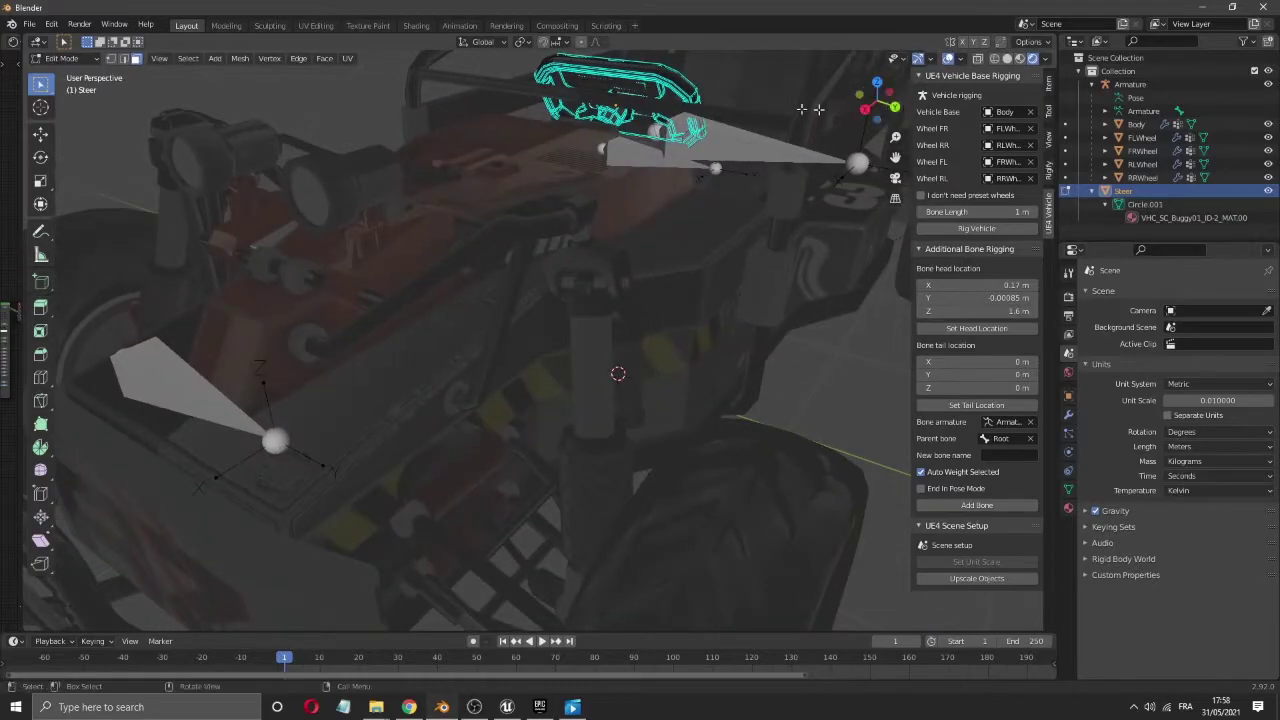
{"action": "scroll", "coordinate": [660, 102], "scroll_direction": "up", "scroll_amount": 4}
{"action": "scroll", "coordinate": [660, 102], "scroll_direction": "down", "scroll_amount": 4}
{"action": "left_click", "coordinate": [1012, 60]}
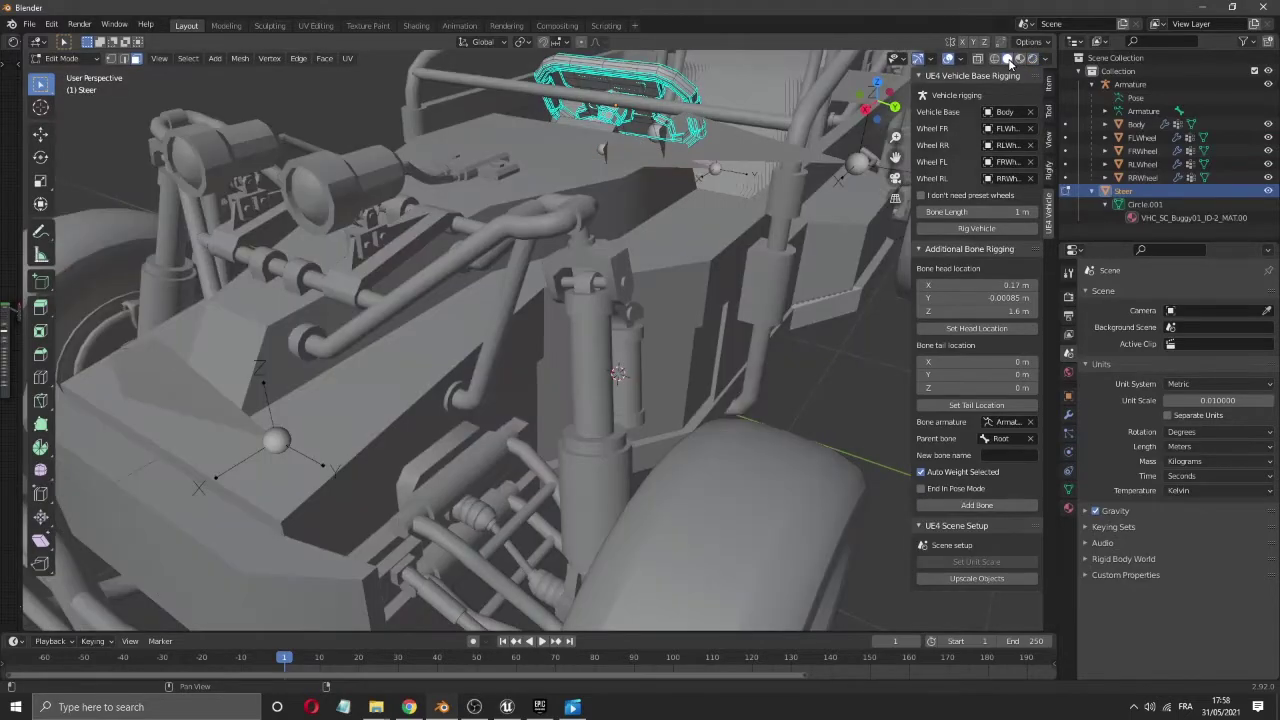
{"action": "left_click", "coordinate": [1020, 59]}
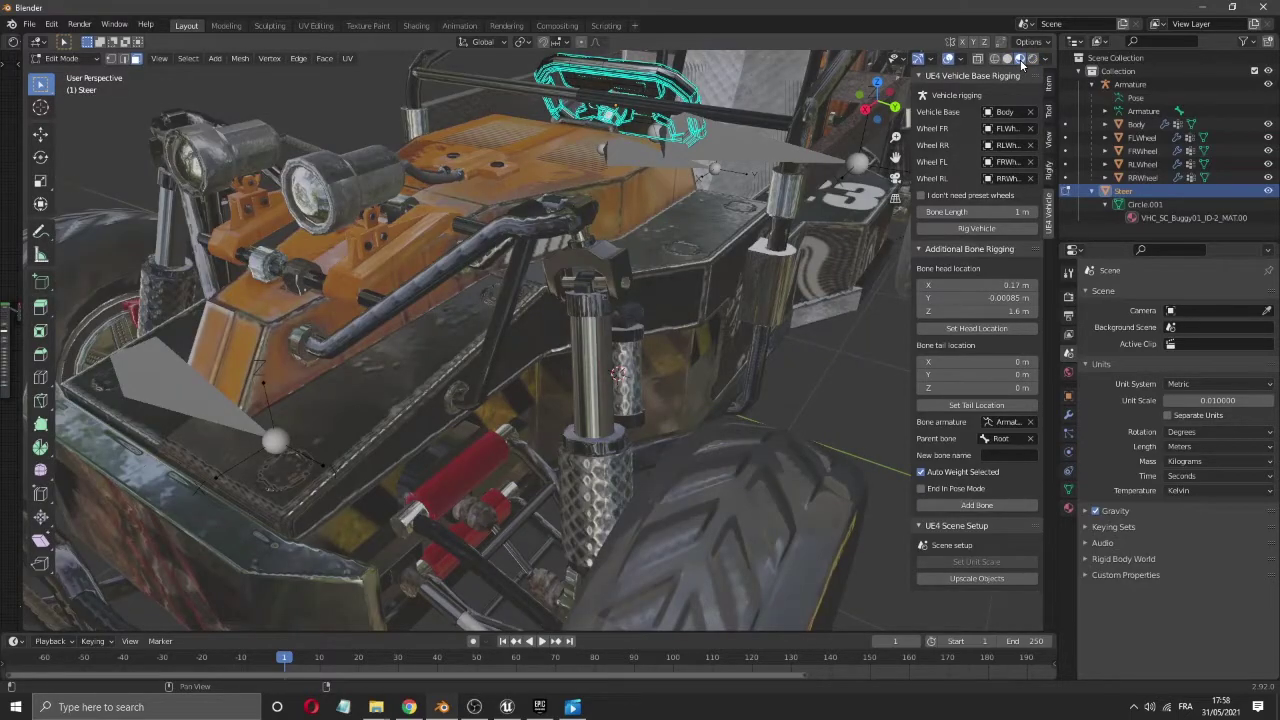
{"action": "left_click", "coordinate": [994, 58]}
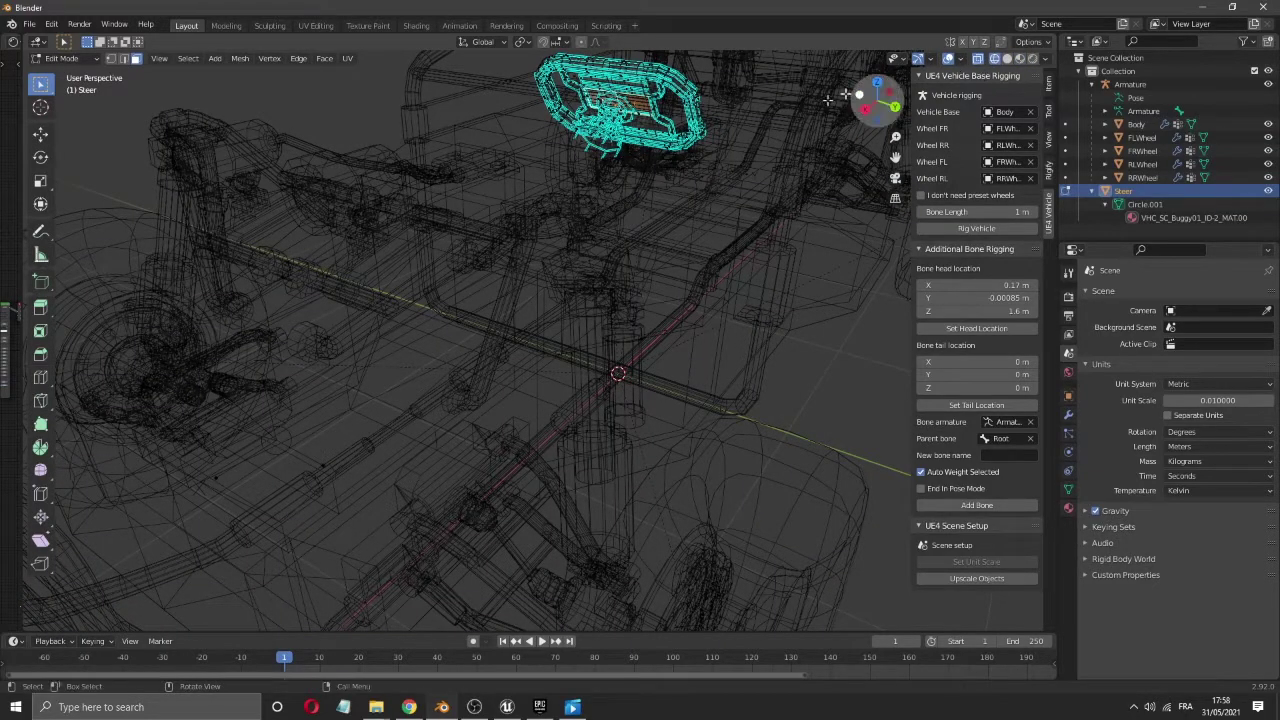
- Select the octagonal face at the base of the steering wheel's hub and set the additional bone's tail location from it
{"action": "scroll", "coordinate": [663, 146], "scroll_direction": "up", "scroll_amount": 2}
{"action": "left_click_drag", "start_coordinate": [872, 106], "coordinate": [895, 245]}
{"action": "scroll", "coordinate": [693, 183], "scroll_direction": "up", "scroll_amount": 2}
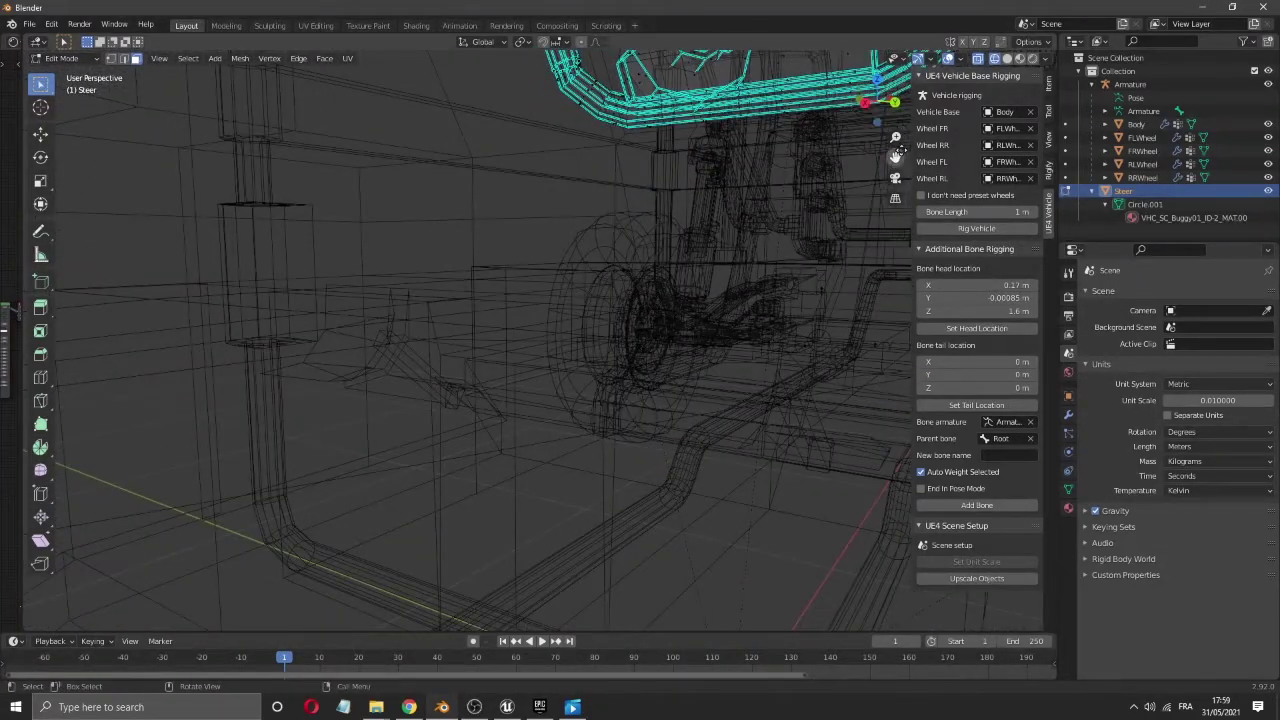
{"action": "left_click_drag", "start_coordinate": [896, 155], "coordinate": [895, 157]}
{"action": "scroll", "coordinate": [895, 150], "scroll_direction": "up", "scroll_amount": 2}
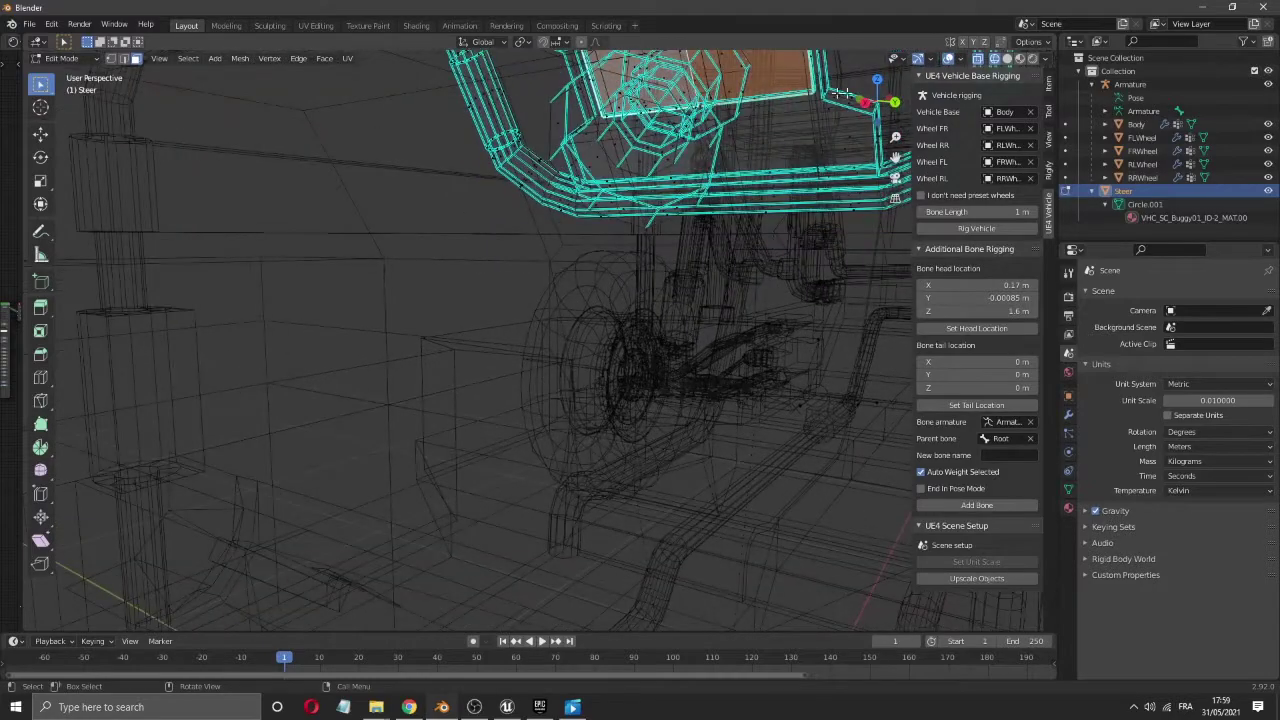
{"action": "left_click_drag", "start_coordinate": [866, 103], "coordinate": [886, 102]}
{"action": "left_click", "coordinate": [449, 229]}
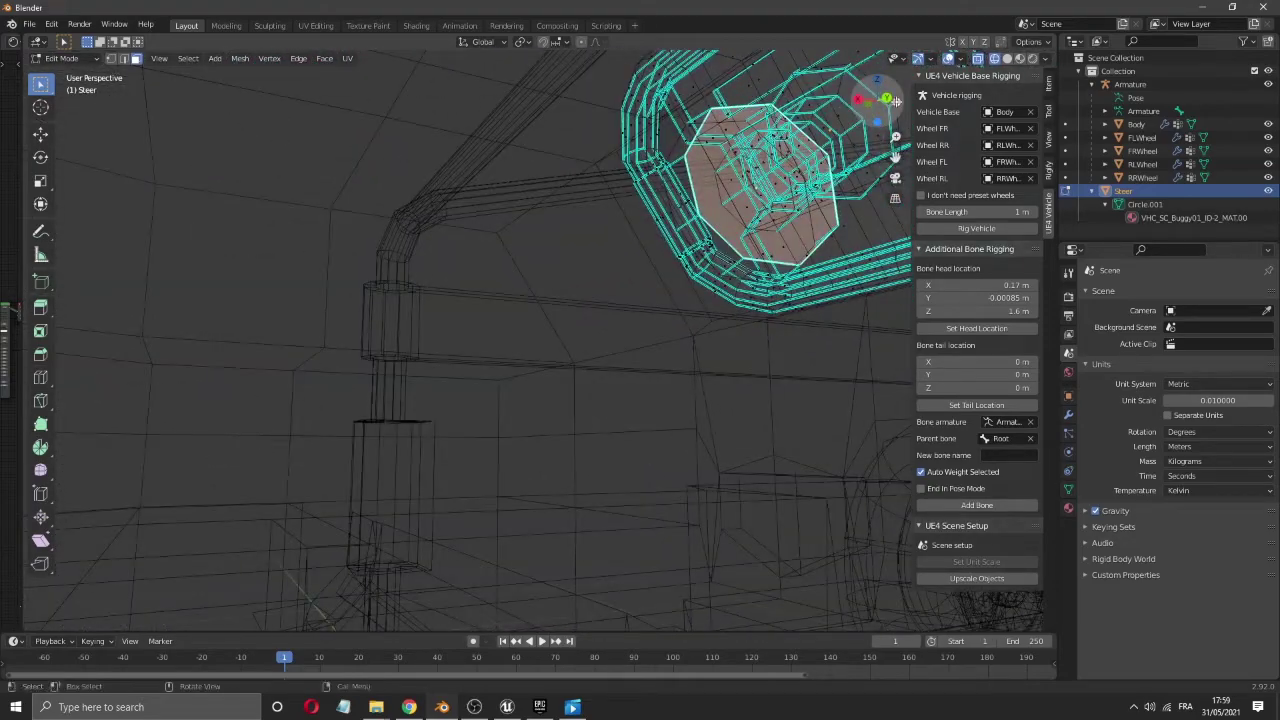
{"action": "left_click", "coordinate": [984, 405]}
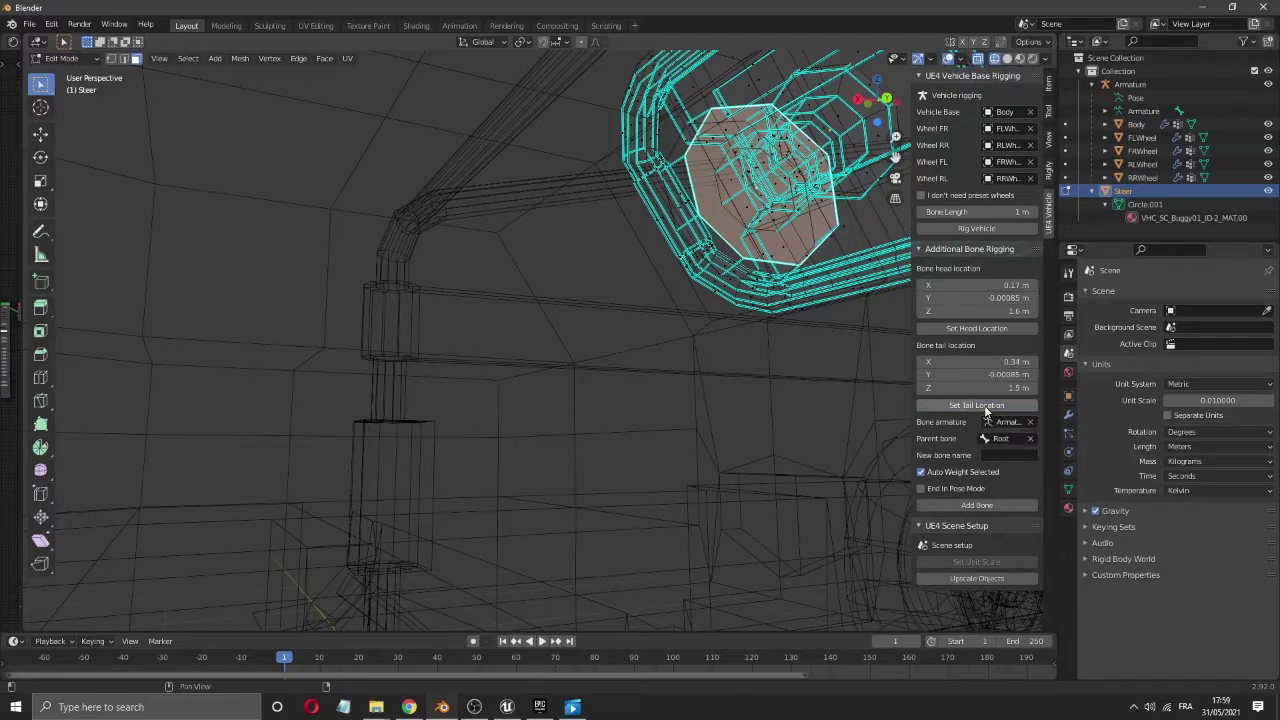
- Name the new bone Steer and add it under Root with automatic weighting of the selected mesh
{"action": "left_click", "coordinate": [973, 506]}
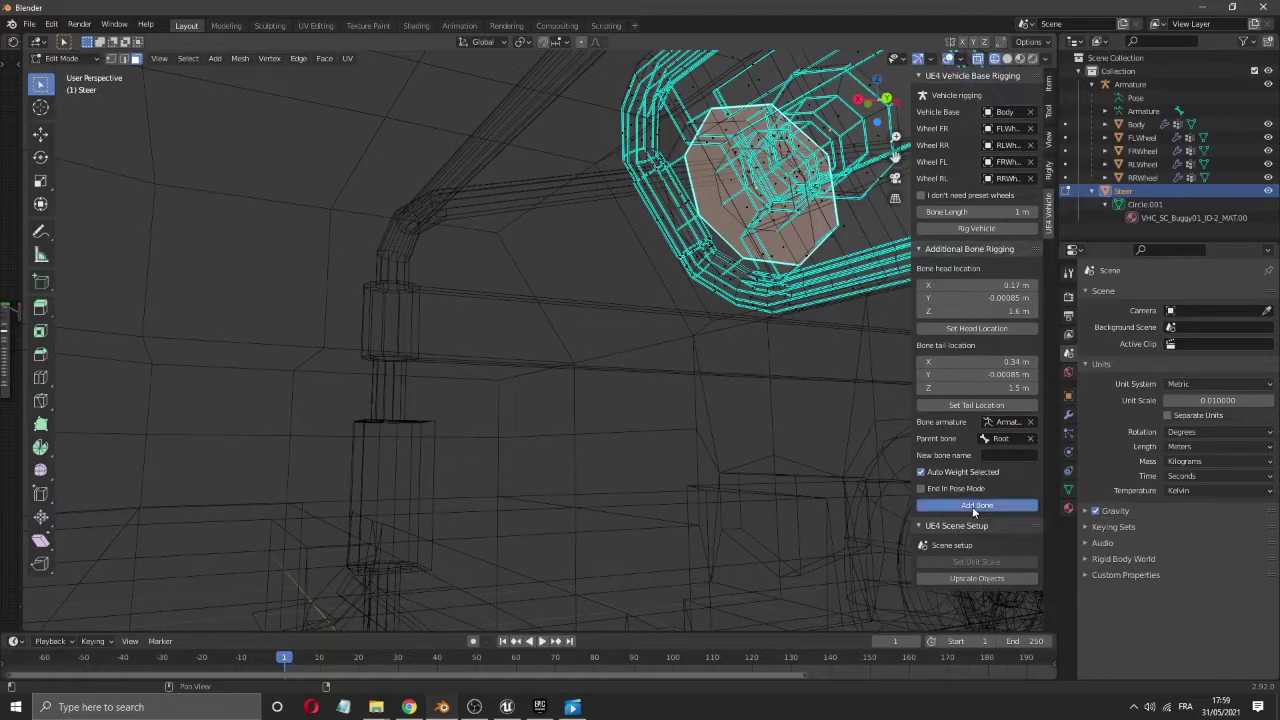
{"action": "left_click_drag", "start_coordinate": [889, 113], "coordinate": [887, 101]}
{"action": "left_click_drag", "start_coordinate": [895, 157], "coordinate": [876, 124]}
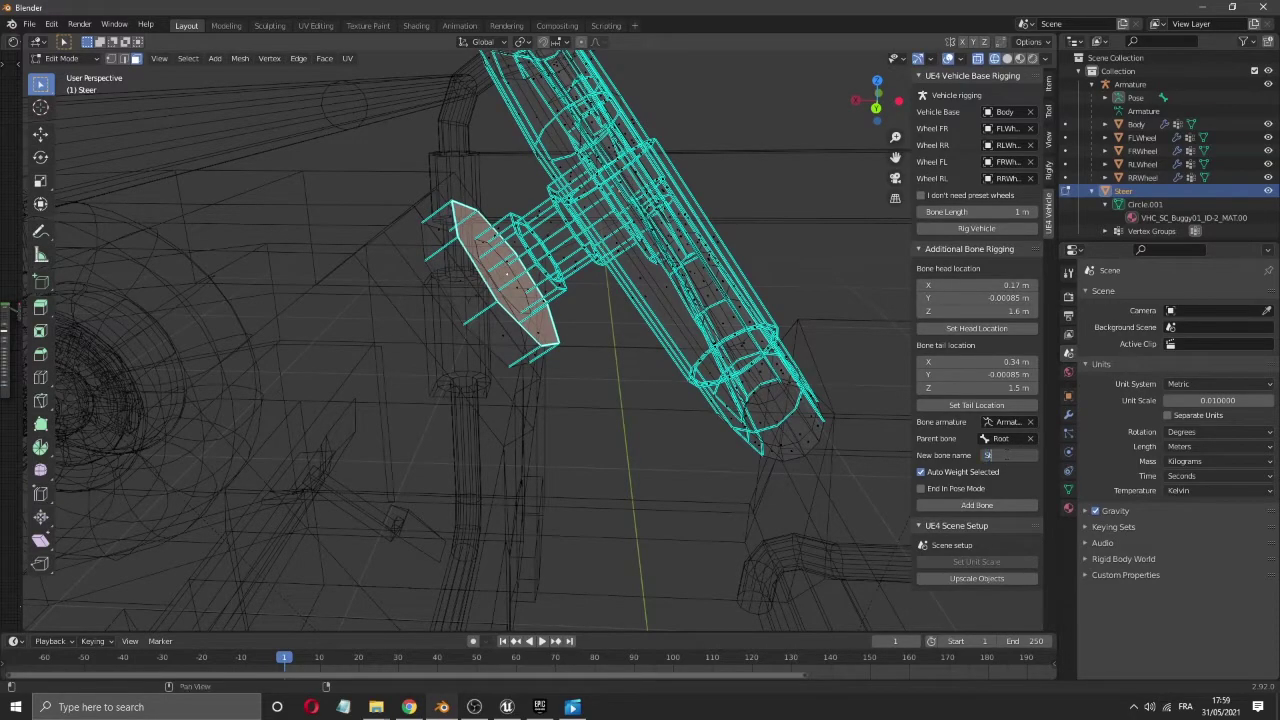
{"action": "left_click", "coordinate": [978, 505]}
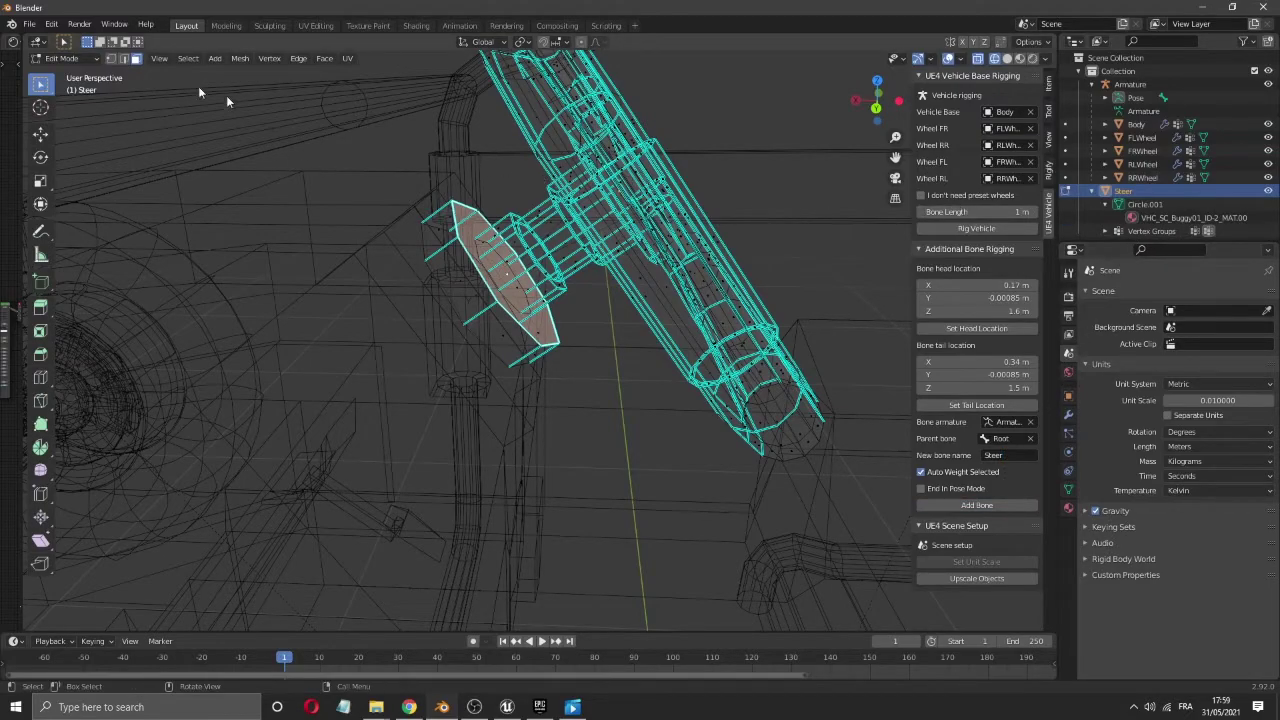
- Return the steering wheel to Object Mode, select the Armature and switch to Rendered shading to inspect its bones on the buggy
{"action": "key", "text": "Tab"}
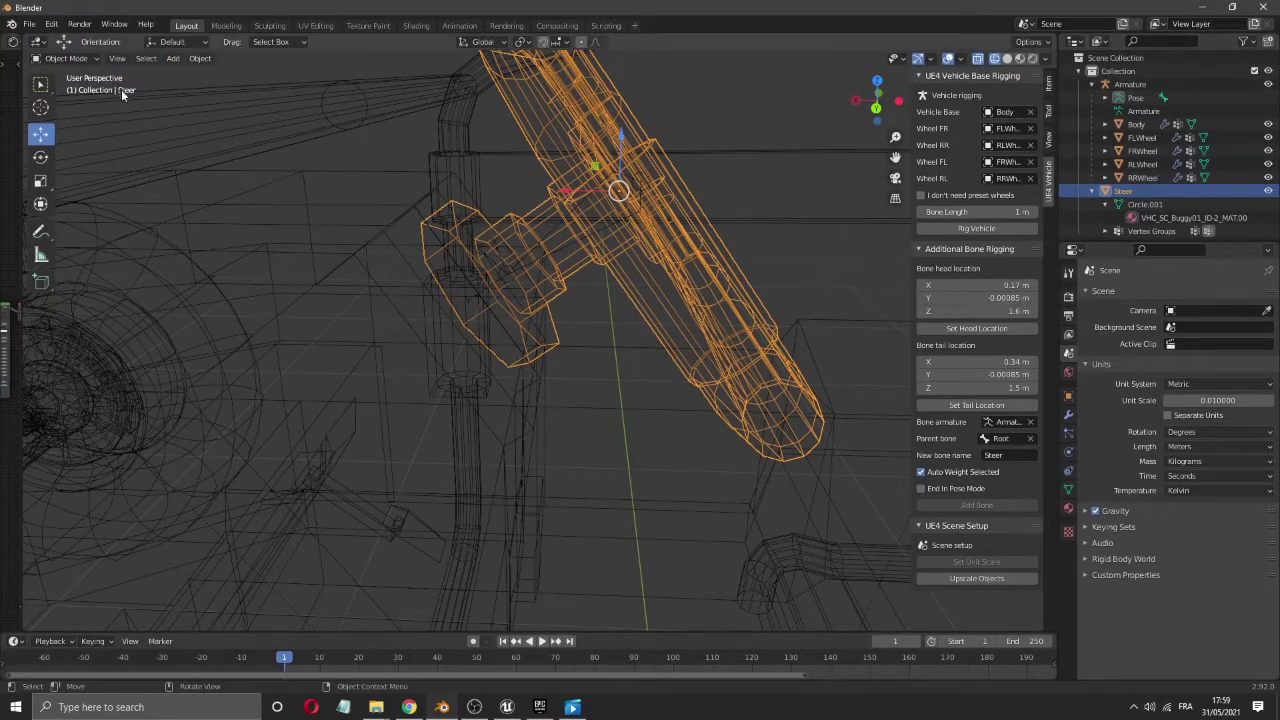
{"action": "left_click", "coordinate": [65, 60]}
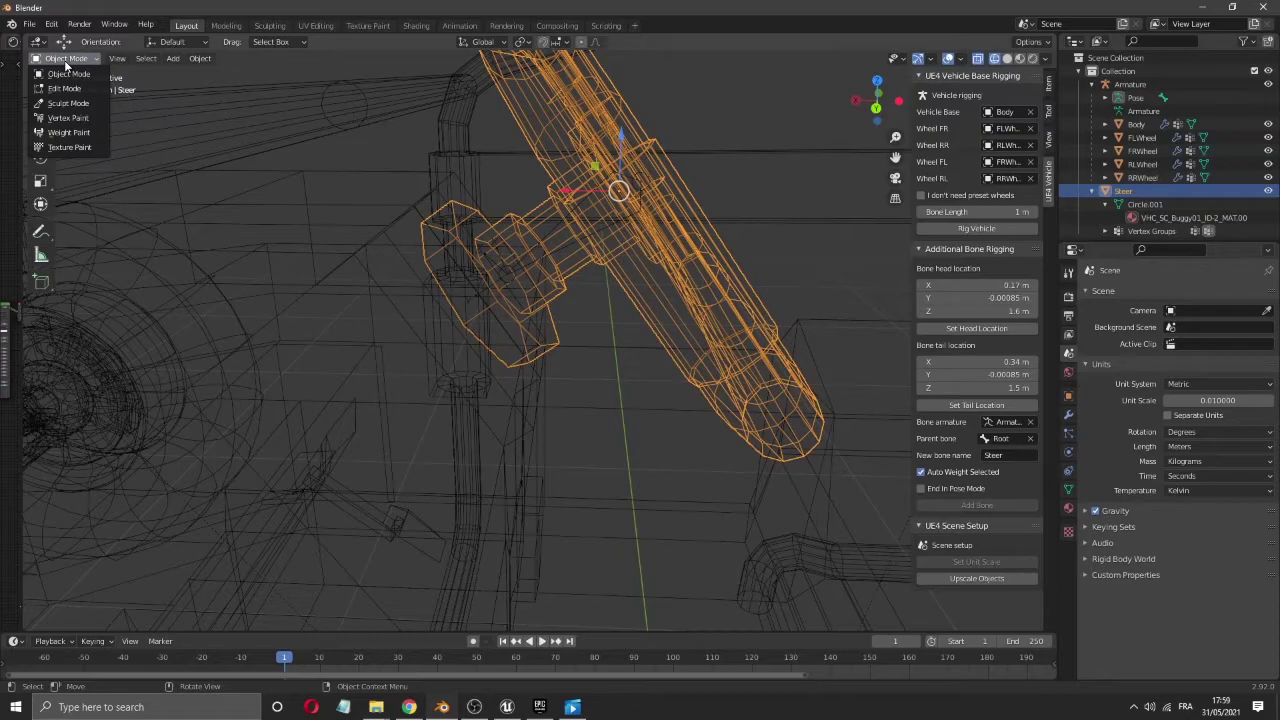
{"action": "left_click", "coordinate": [64, 88]}
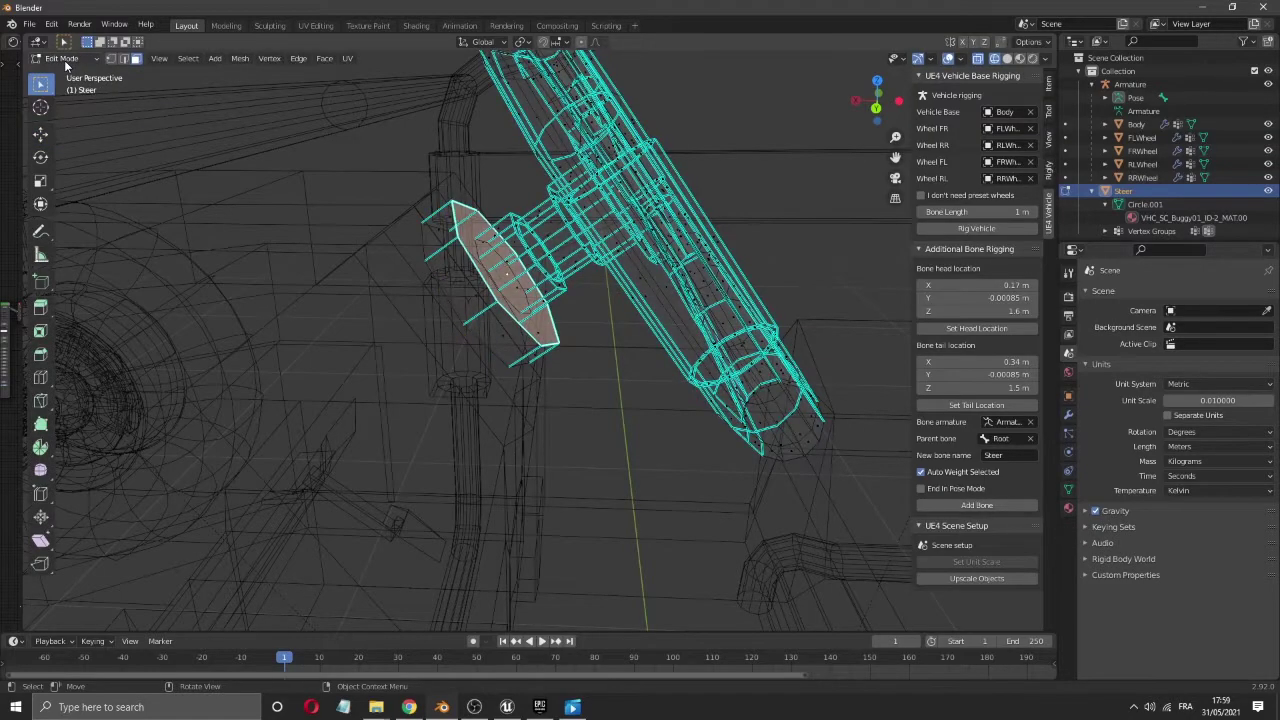
{"action": "key", "text": "Tab"}
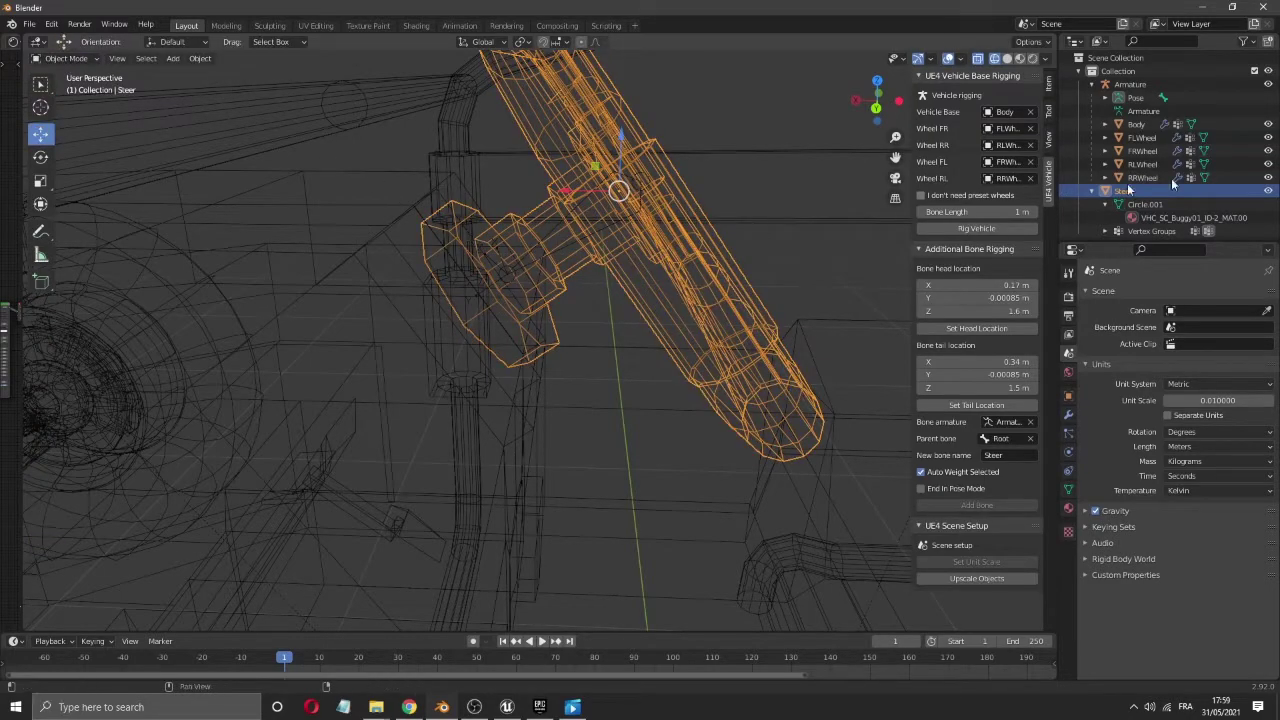
{"action": "left_click", "coordinate": [1125, 85]}
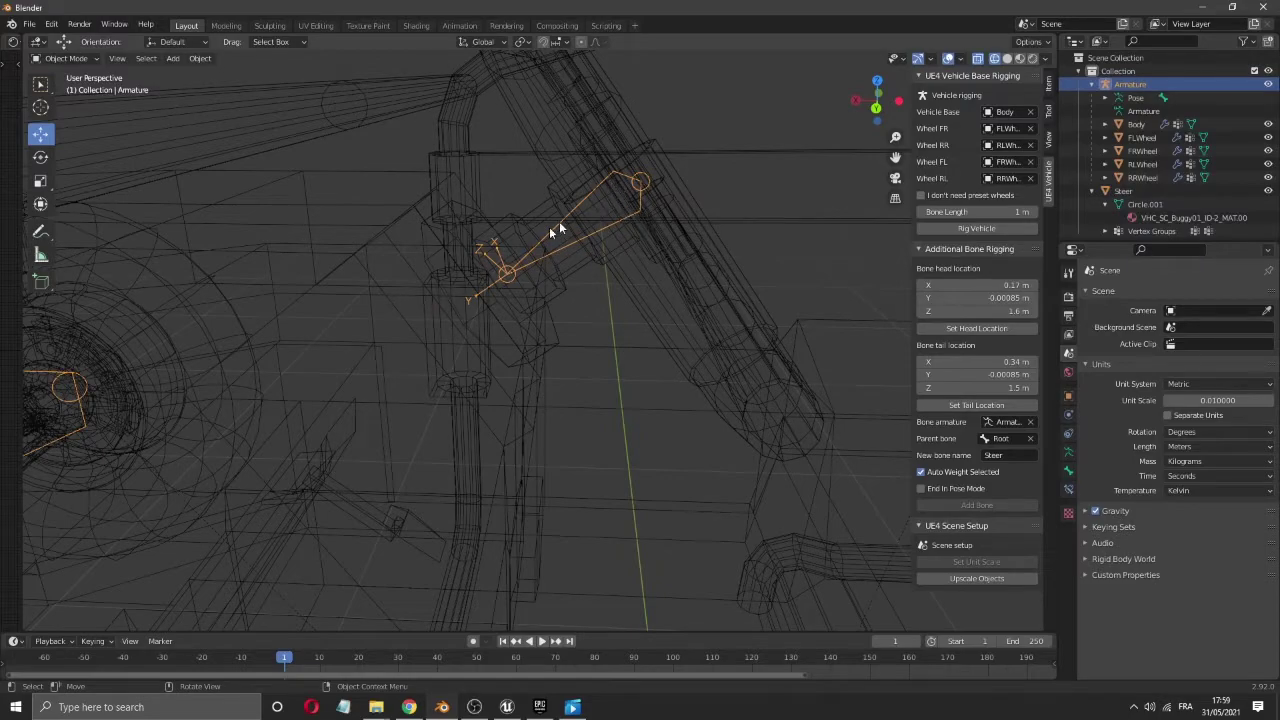
{"action": "left_click_drag", "start_coordinate": [877, 103], "coordinate": [735, 246]}
{"action": "key", "text": "z"}
{"action": "scroll", "coordinate": [735, 246], "scroll_direction": "down", "scroll_amount": 3}
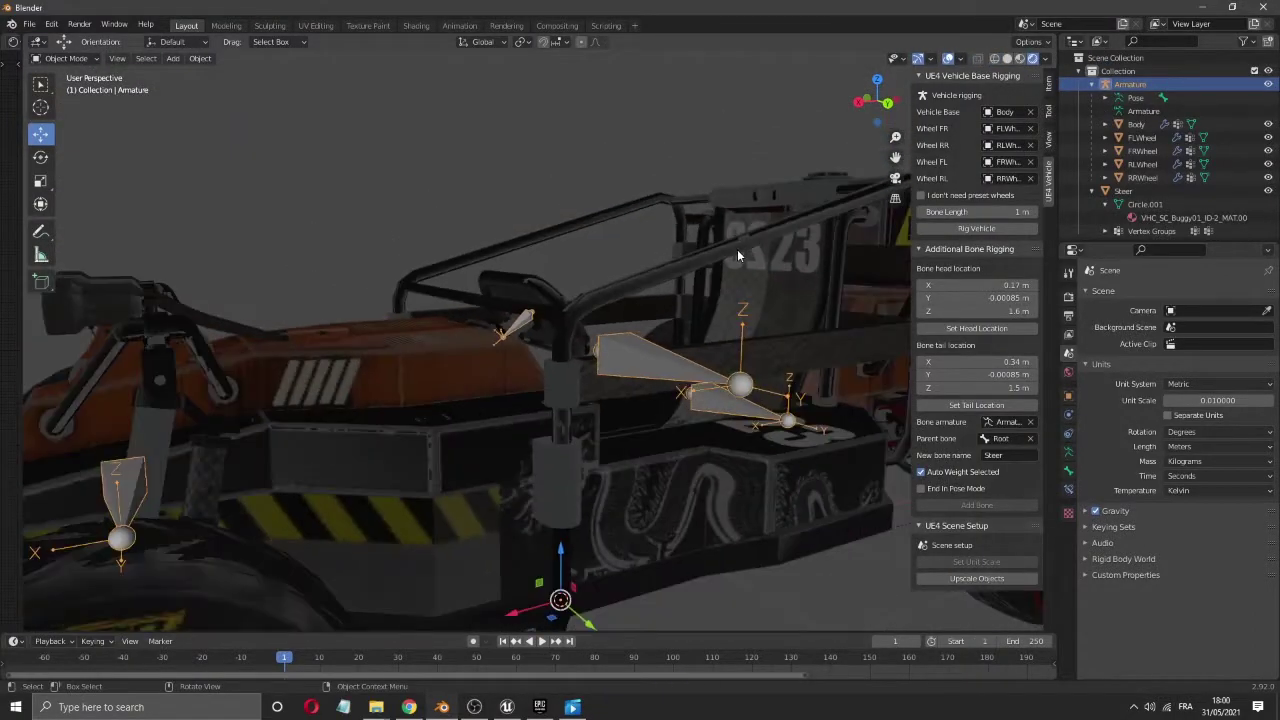
{"action": "scroll", "coordinate": [642, 350], "scroll_direction": "down", "scroll_amount": 4}
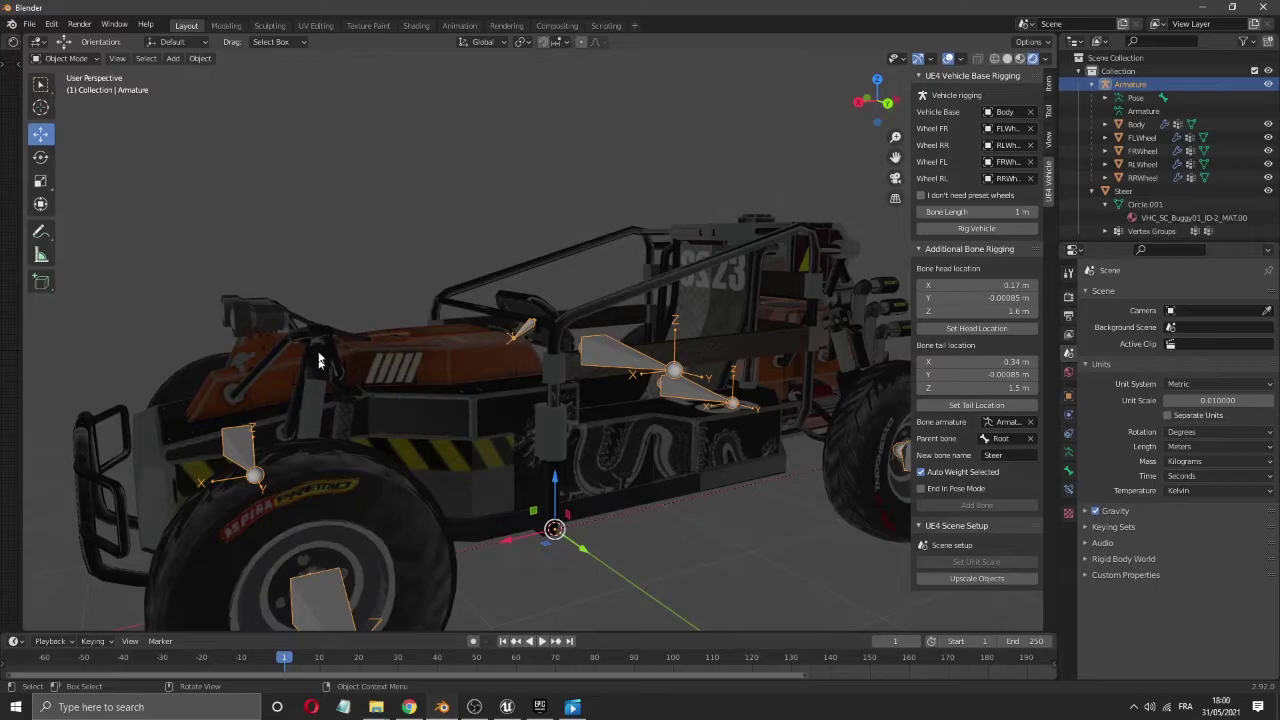
- Save the scene as jut.blend on drive D
{"action": "left_click", "coordinate": [29, 23]}
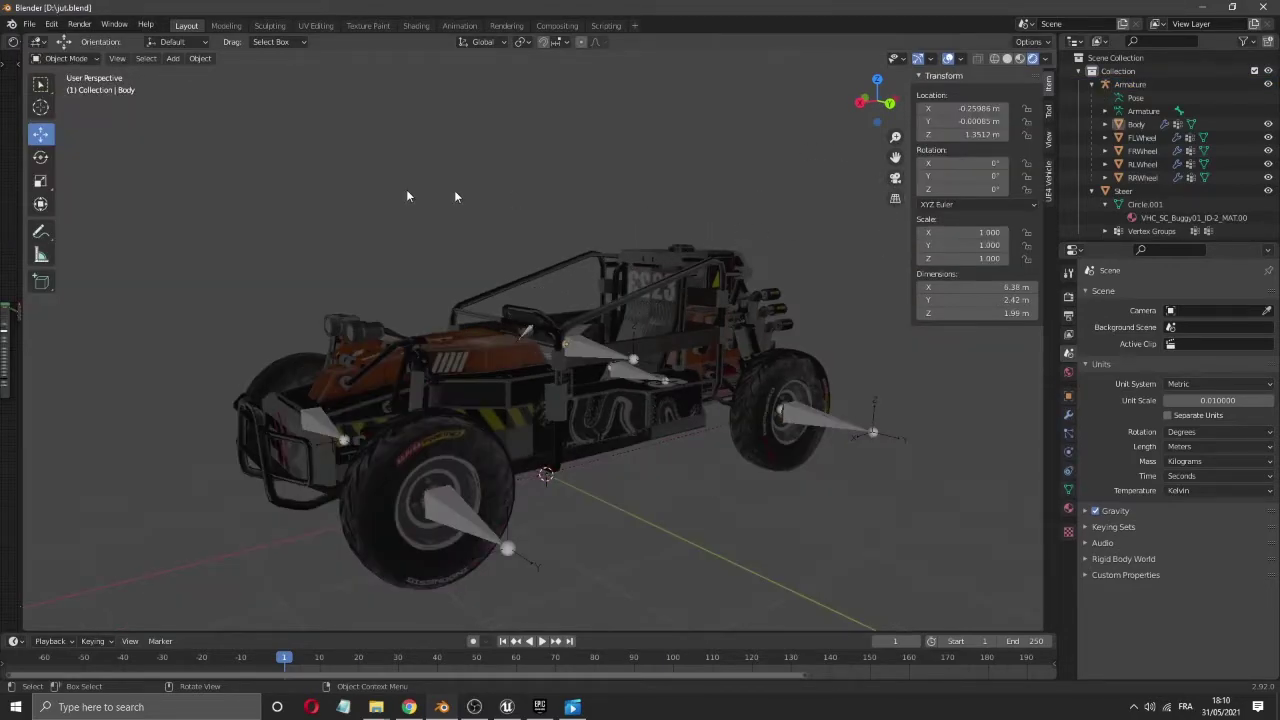
- Try to apply rotation and scale to the Body
{"action": "left_click", "coordinate": [199, 58]}
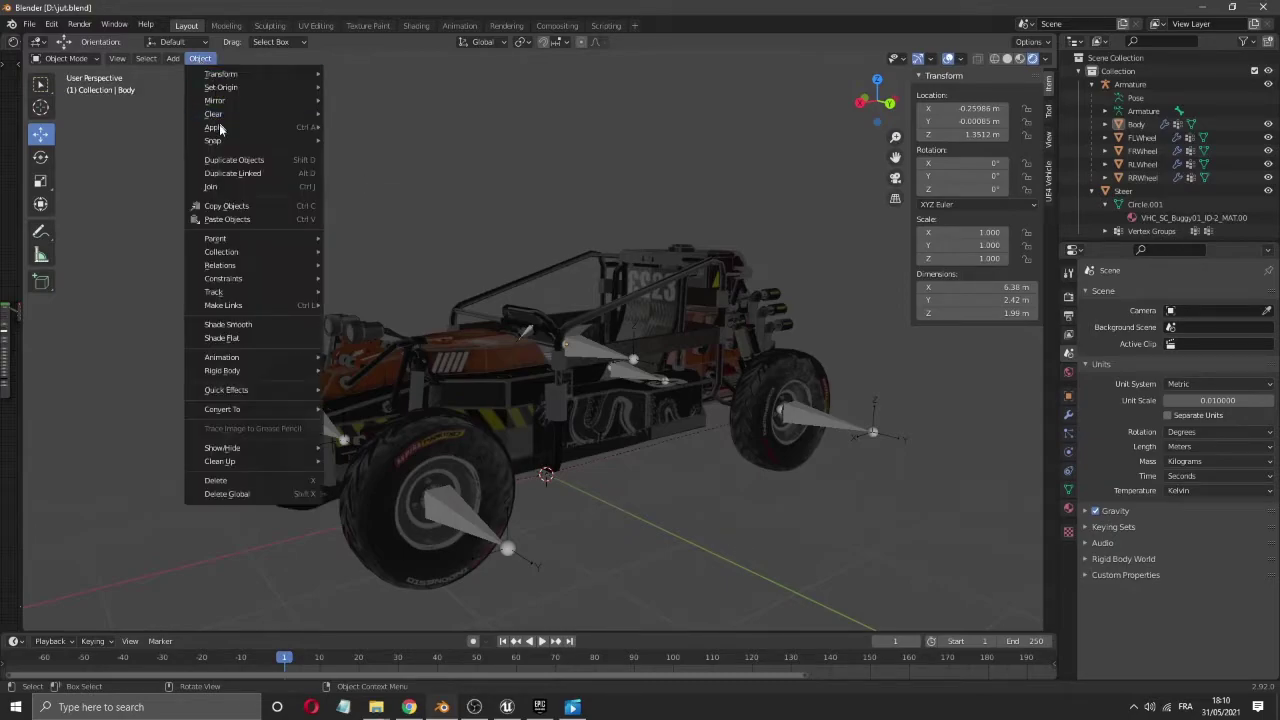
{"action": "mouse_move", "coordinate": [217, 131]}
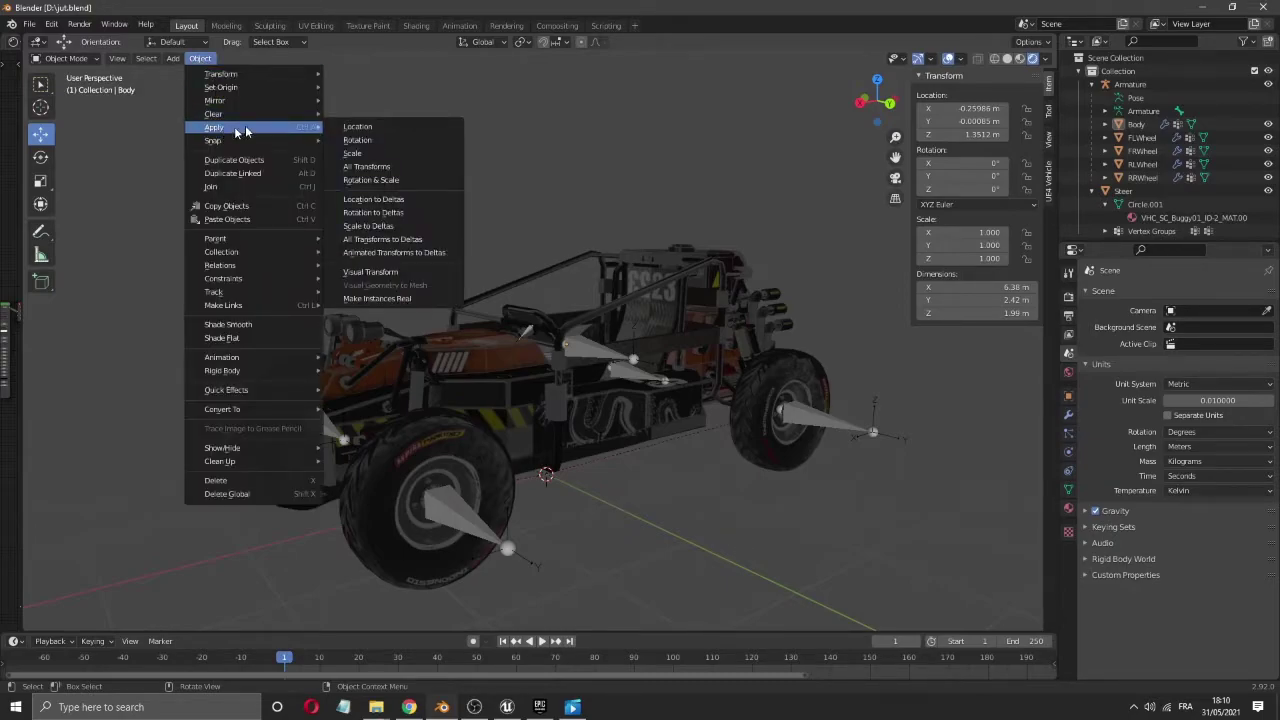
{"action": "left_click", "coordinate": [384, 183]}
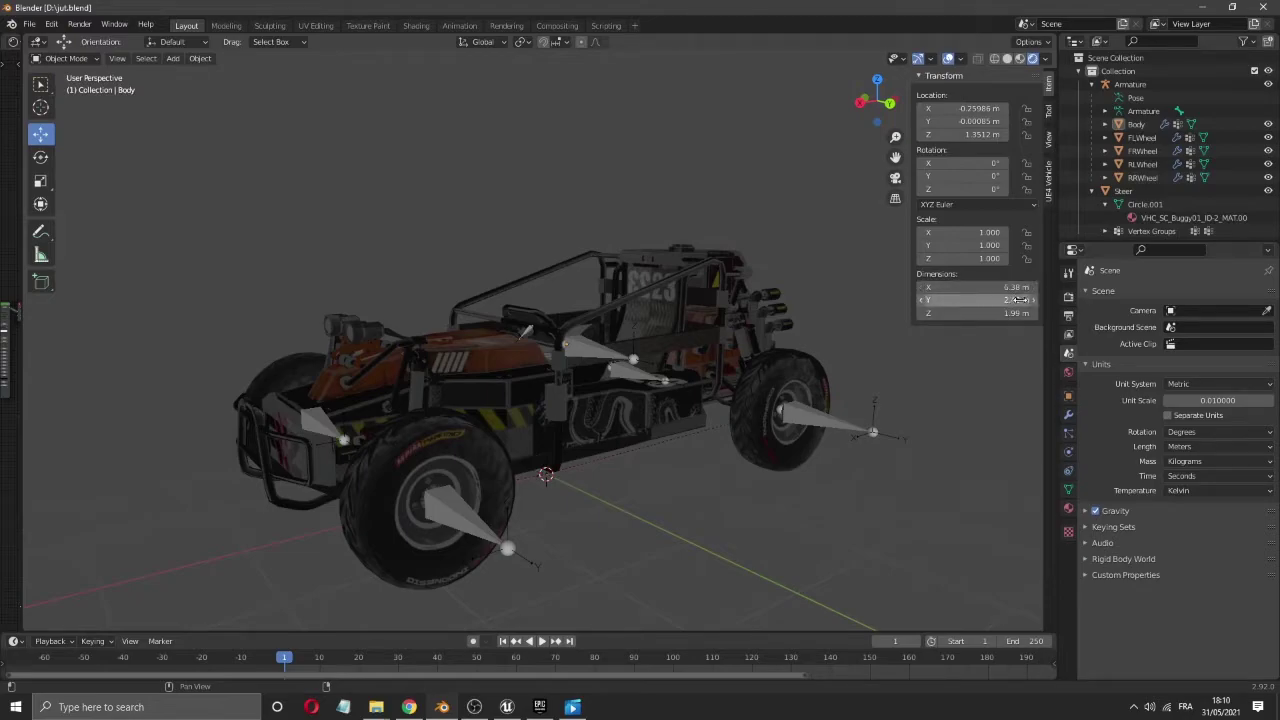
- Select the buggy's meshes together with the armature and scale them uniformly to about 0.61
{"action": "scroll", "coordinate": [694, 420], "scroll_direction": "down", "scroll_amount": 2}
{"action": "middle_click_drag", "start_coordinate": [694, 420], "coordinate": [537, 358]}
{"action": "left_click_drag", "start_coordinate": [216, 164], "coordinate": [909, 582]}
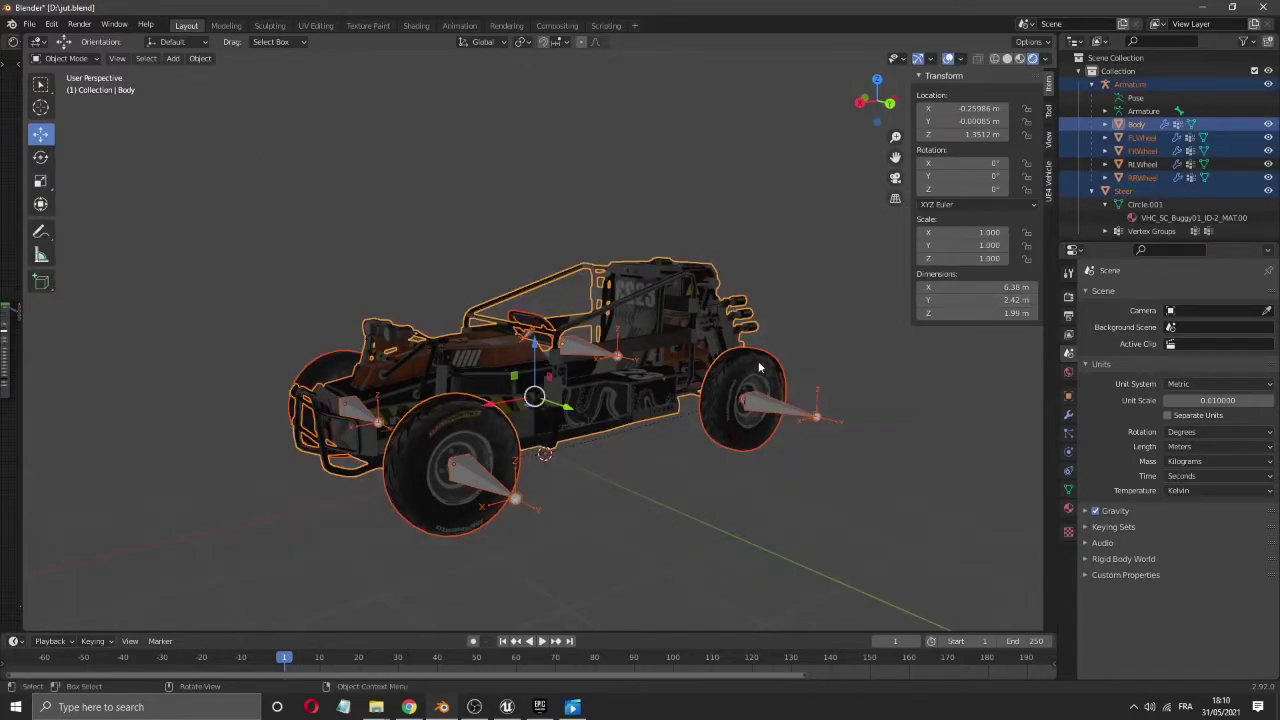
{"action": "key", "text": "s"}
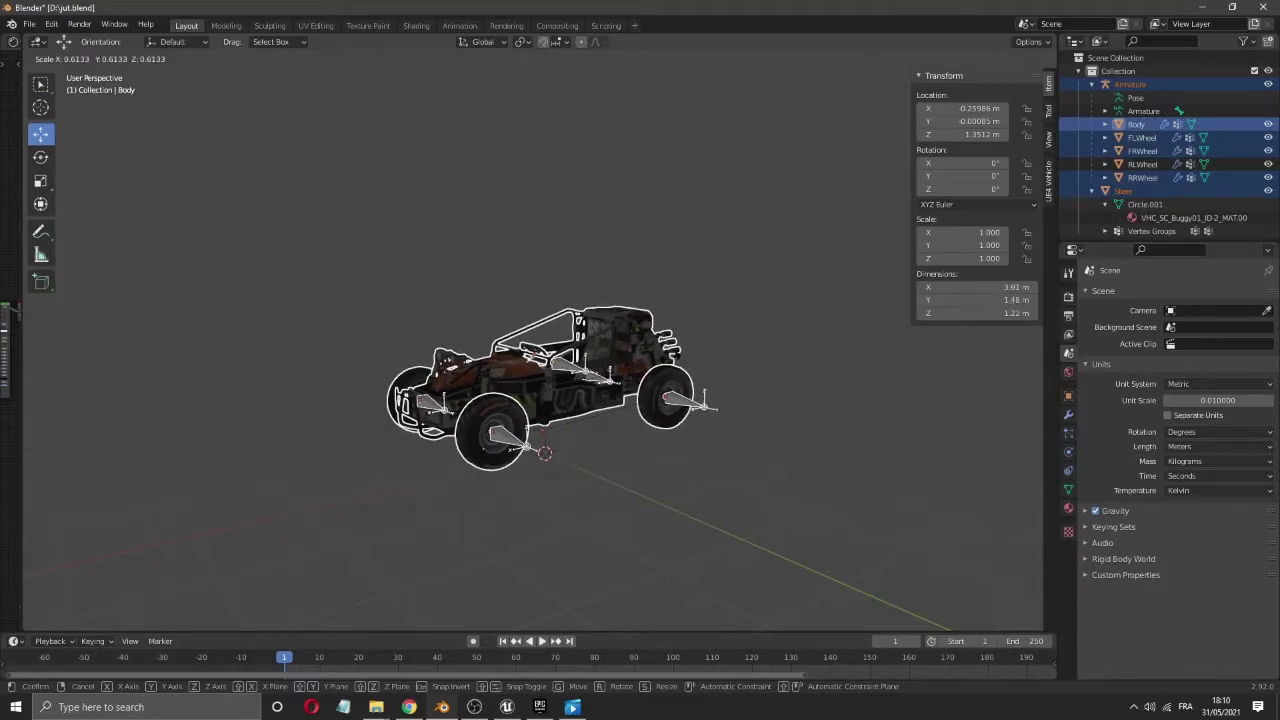
{"action": "left_click", "coordinate": [672, 364]}
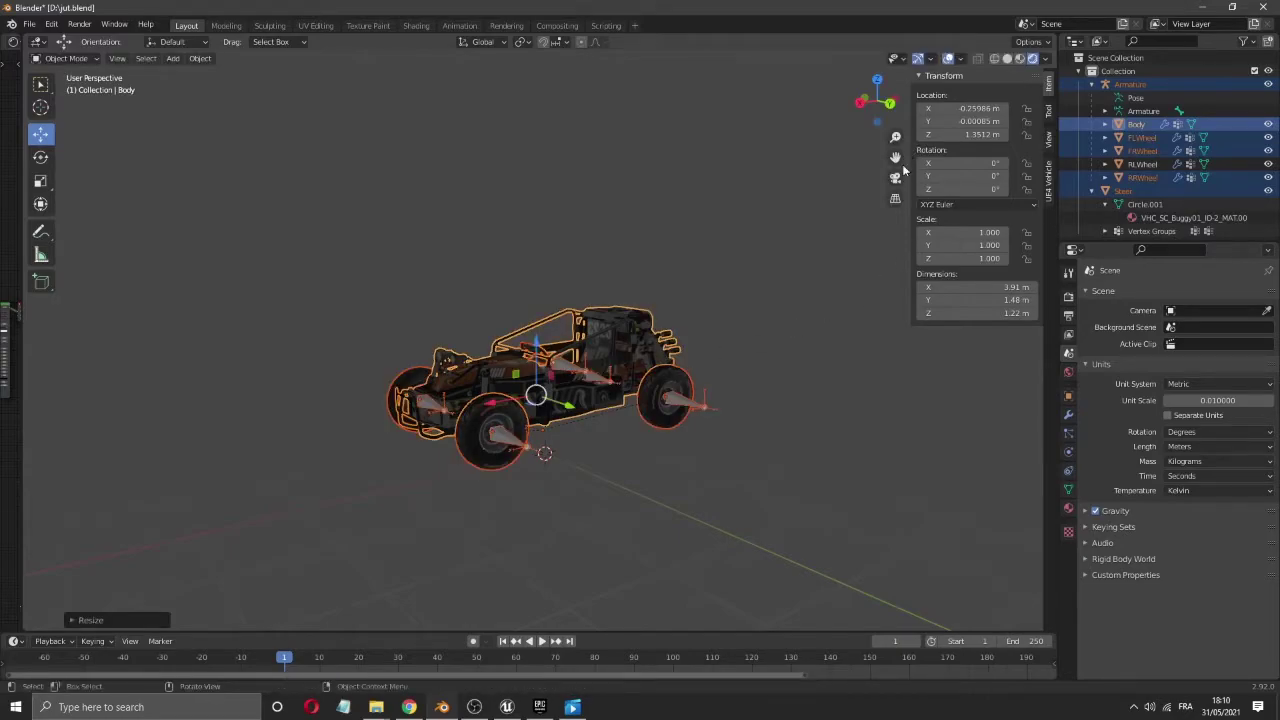
- In the front orthographic view, move the selected buggy and armature down about 0.3 m so the wheels rest near the ground line
{"action": "key", "text": "KP_3"}
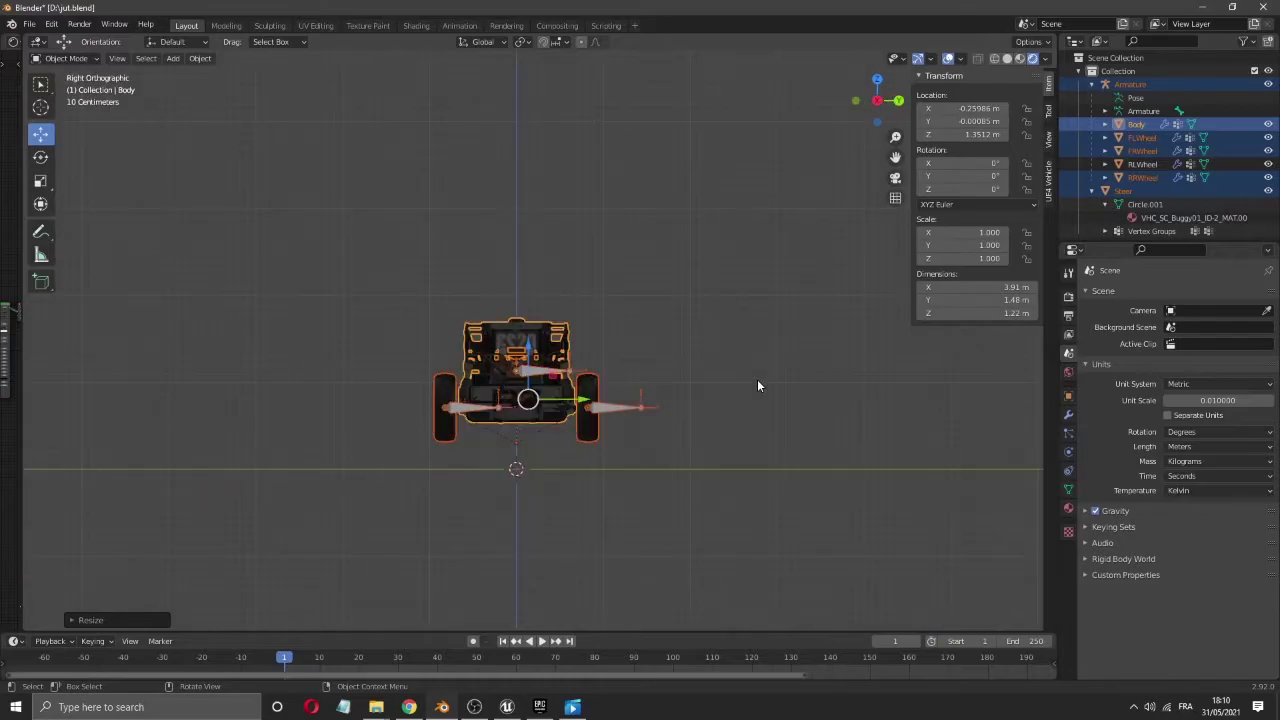
{"action": "key", "text": "KP_1"}
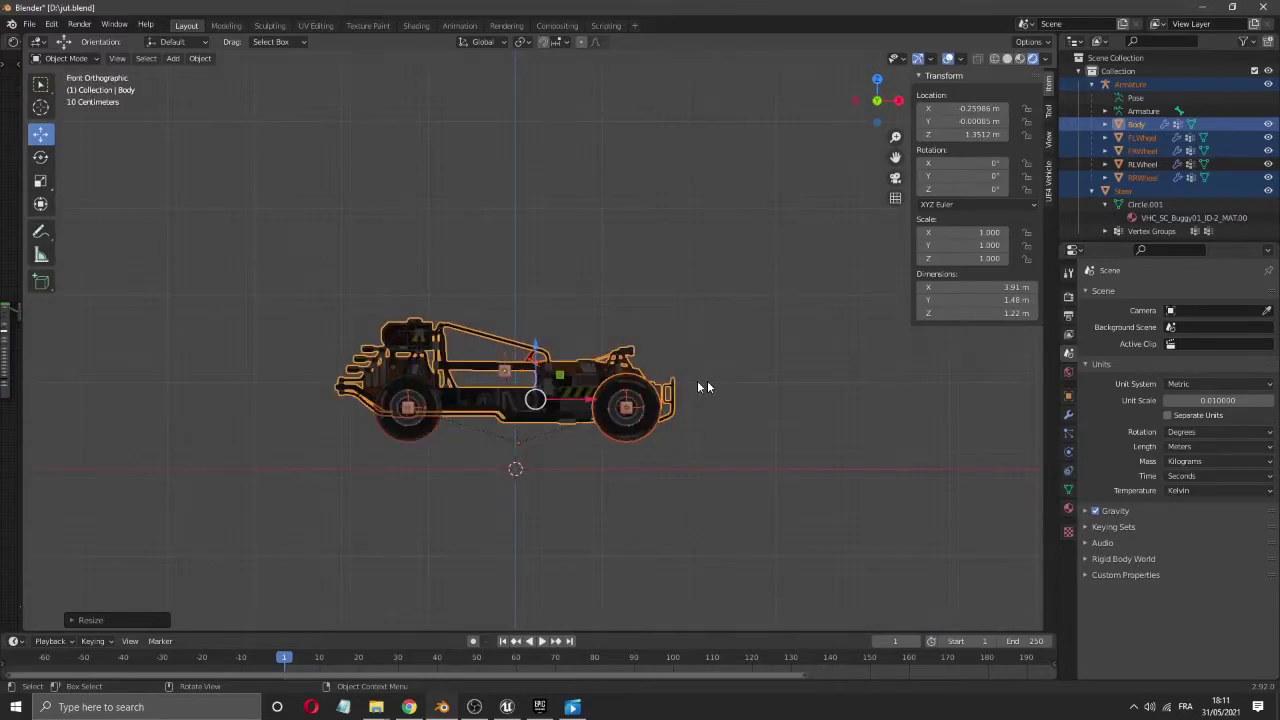
{"action": "key", "text": "KP_Decimal"}
{"action": "left_click_drag", "start_coordinate": [900, 162], "coordinate": [911, 42]}
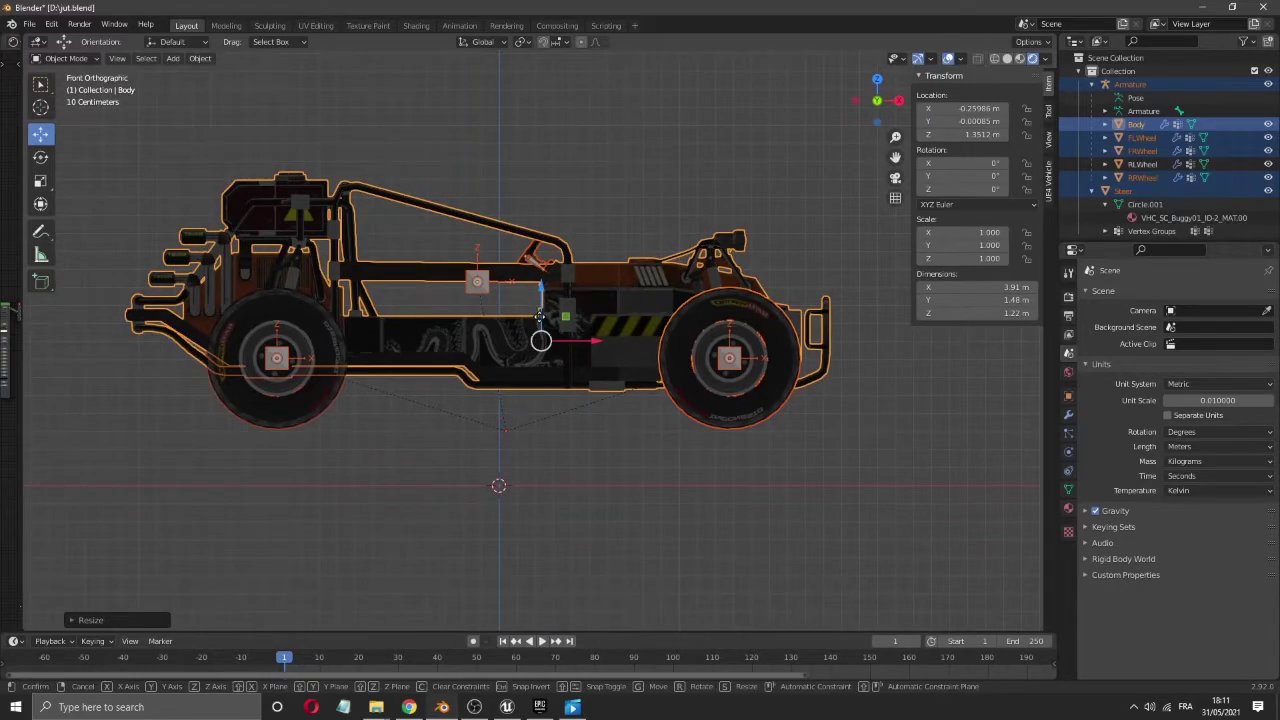
{"action": "key", "text": "g"}
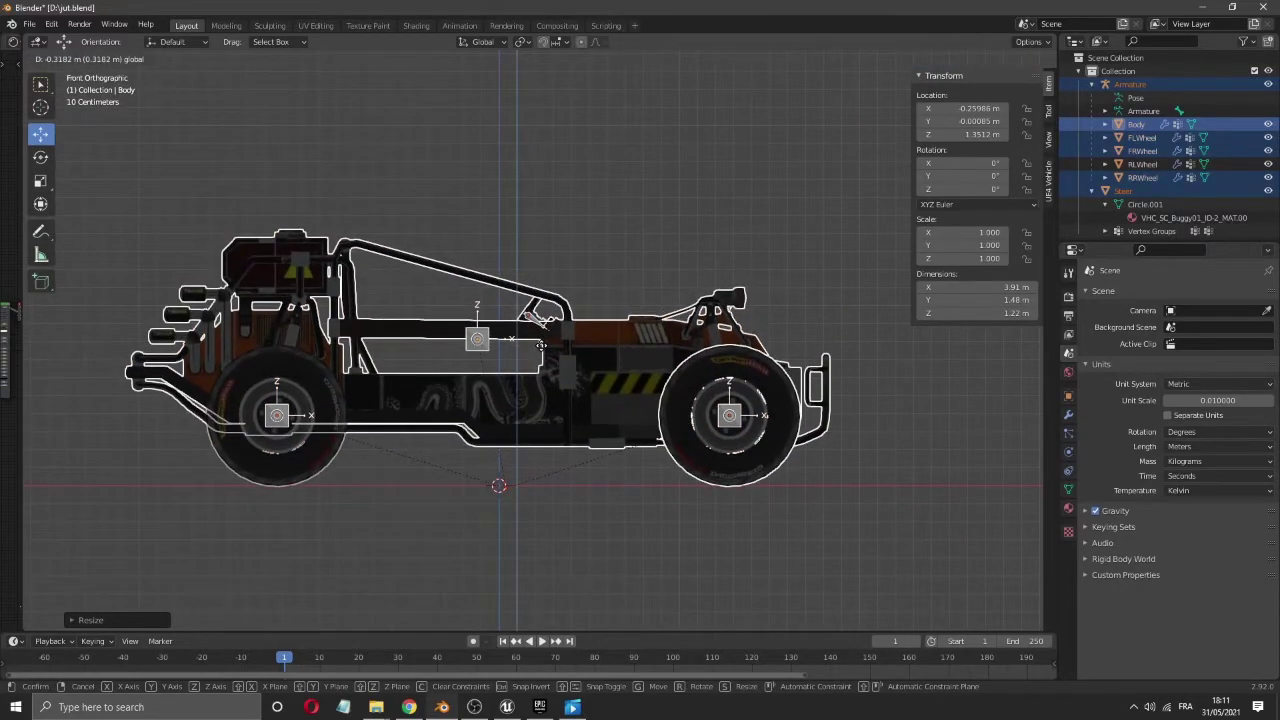
{"action": "left_click", "coordinate": [541, 344]}
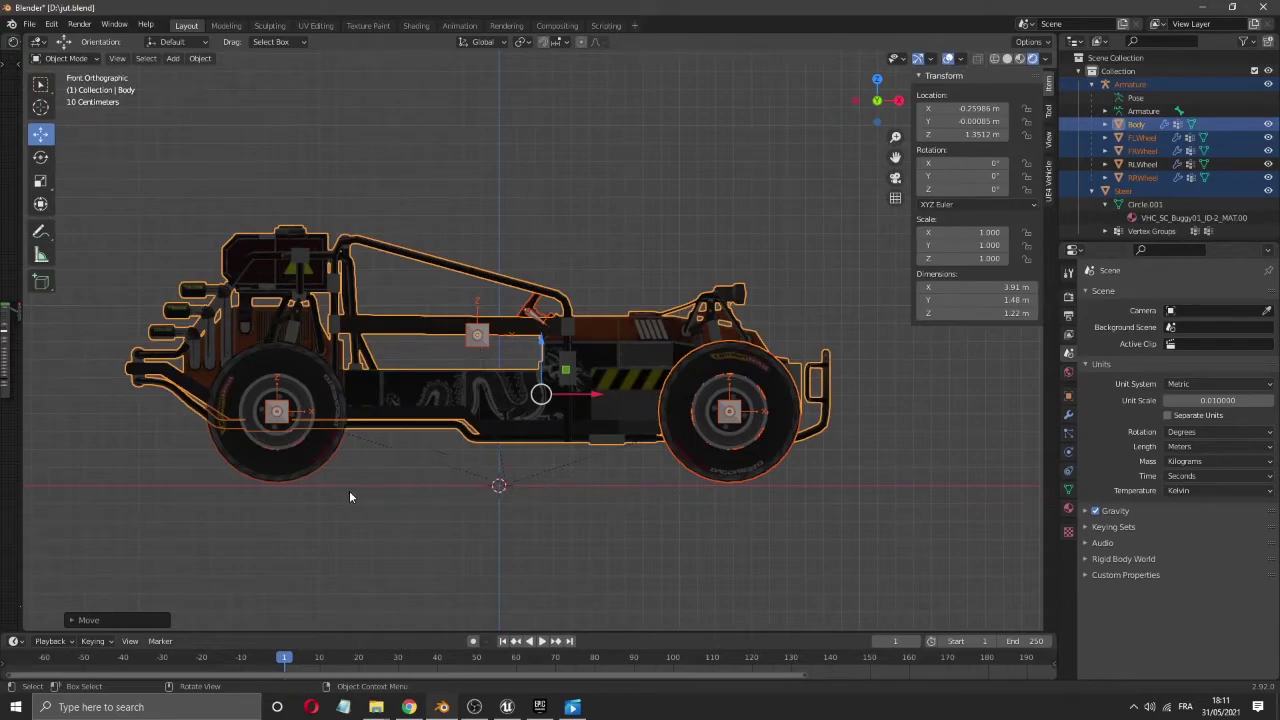
- Deselect all objects and try to apply rotation and scale
{"action": "left_click", "coordinate": [698, 233]}
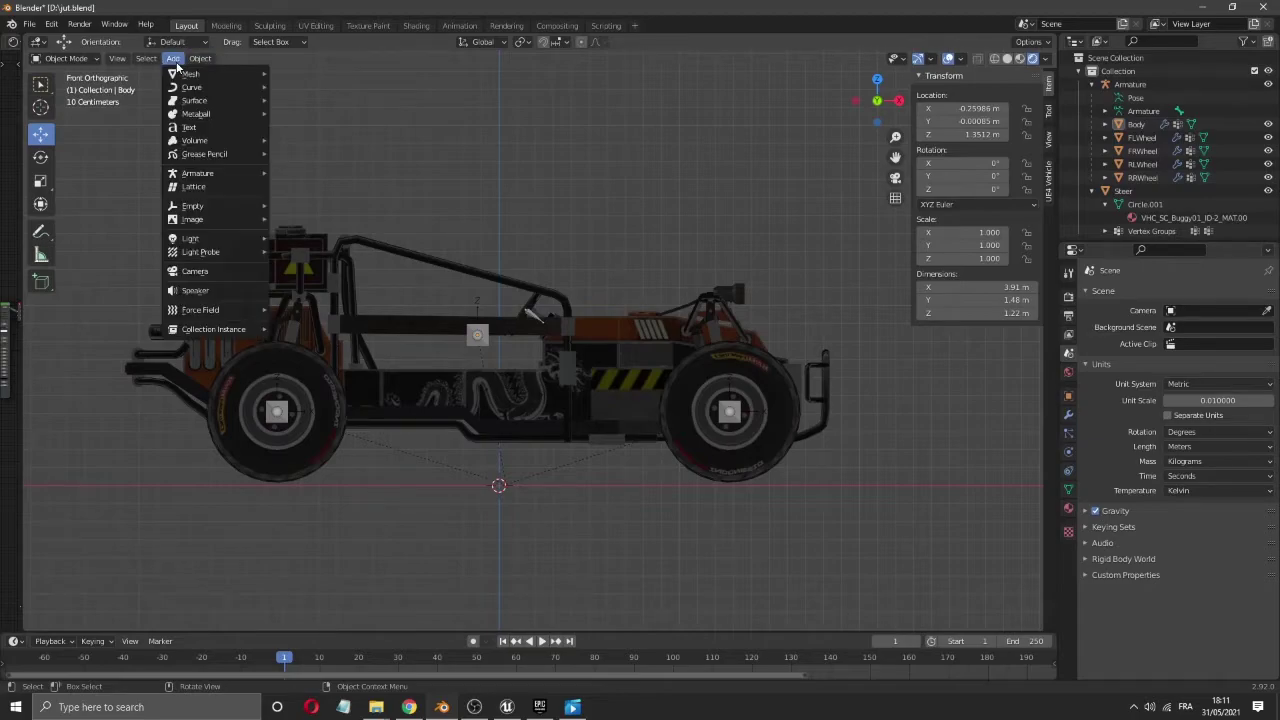
{"action": "mouse_move", "coordinate": [190, 64]}
{"action": "mouse_move", "coordinate": [234, 128]}
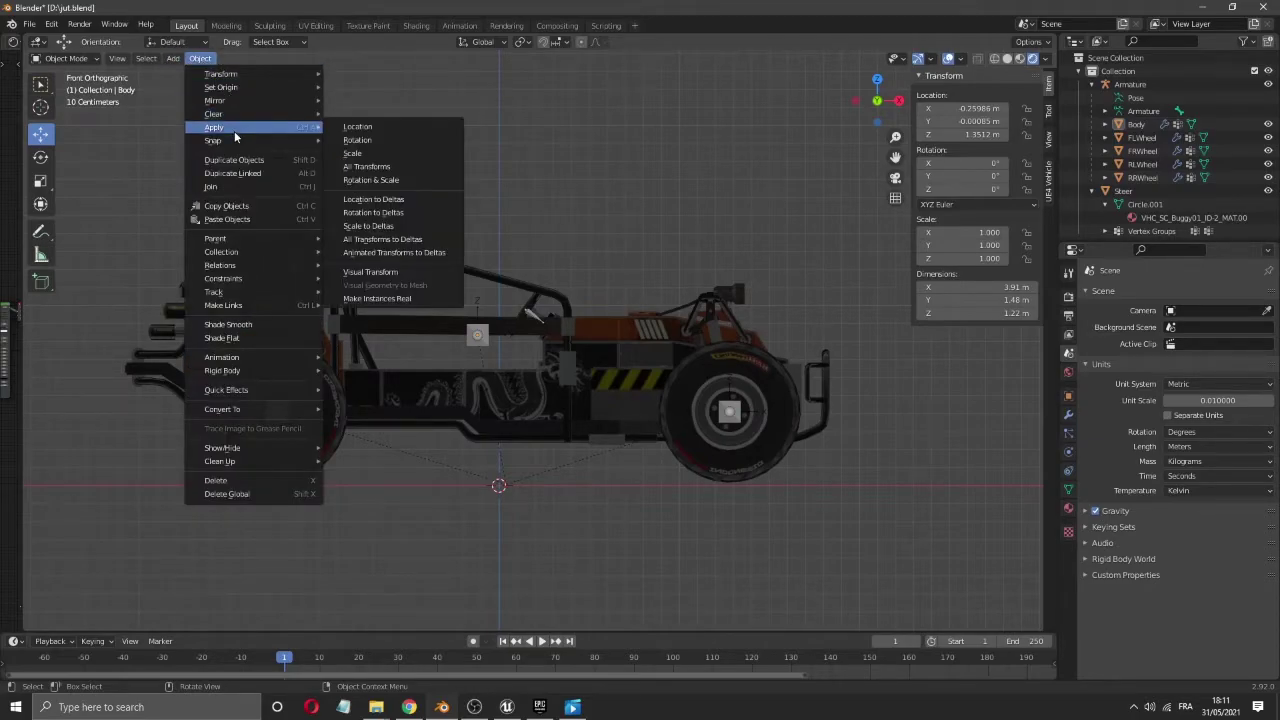
{"action": "left_click", "coordinate": [378, 180]}
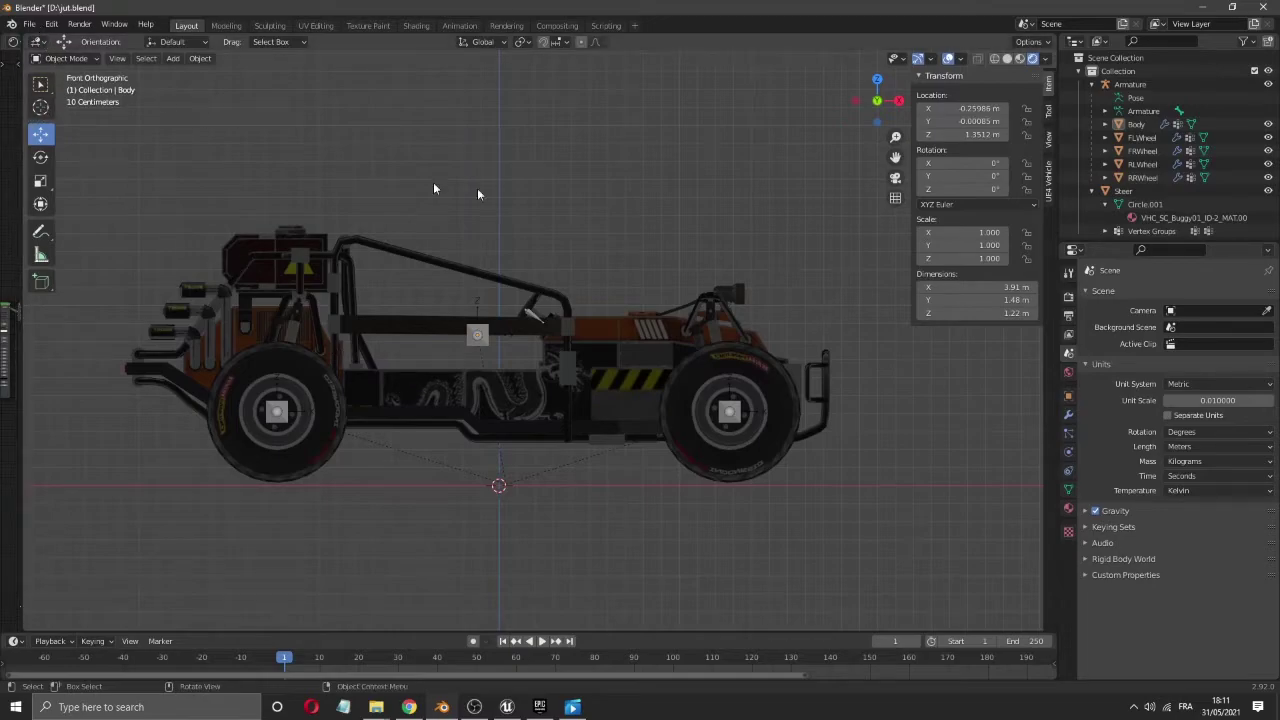
- Start an FBX export into the Zgamedevtuto folder on drive D and name the file Buggy.fbx
{"action": "left_click", "coordinate": [29, 23]}
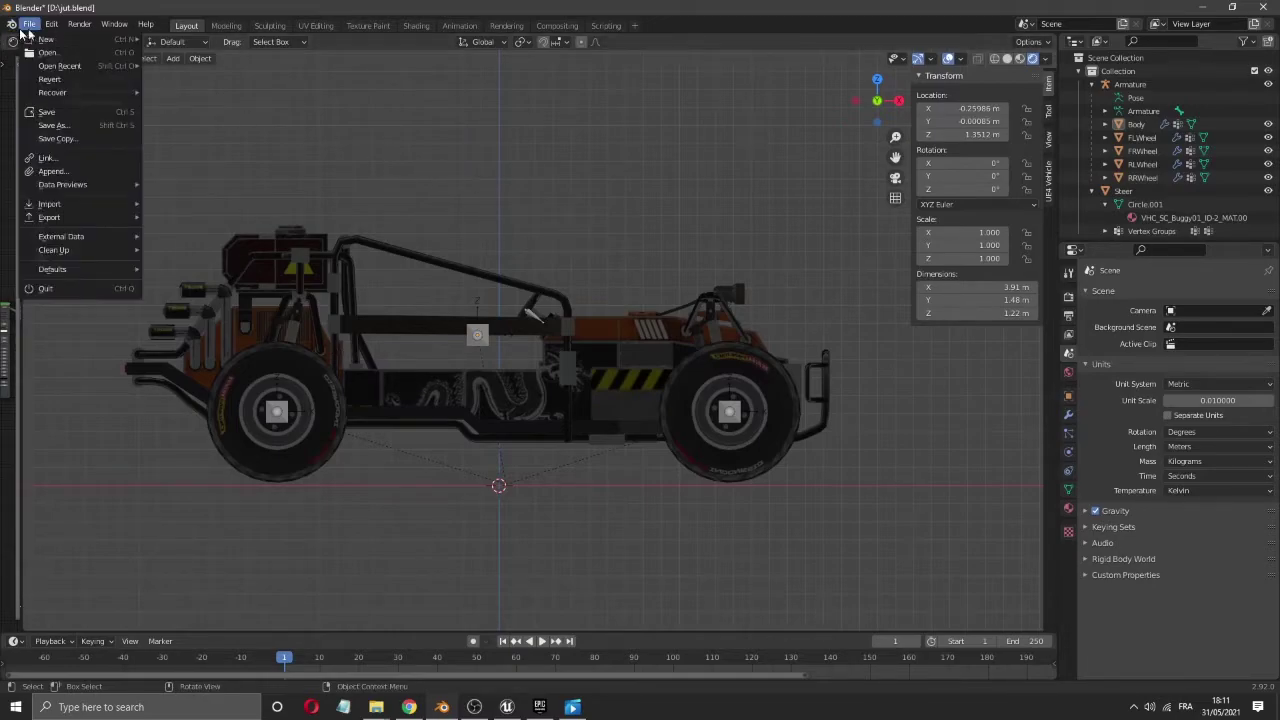
{"action": "mouse_move", "coordinate": [48, 240]}
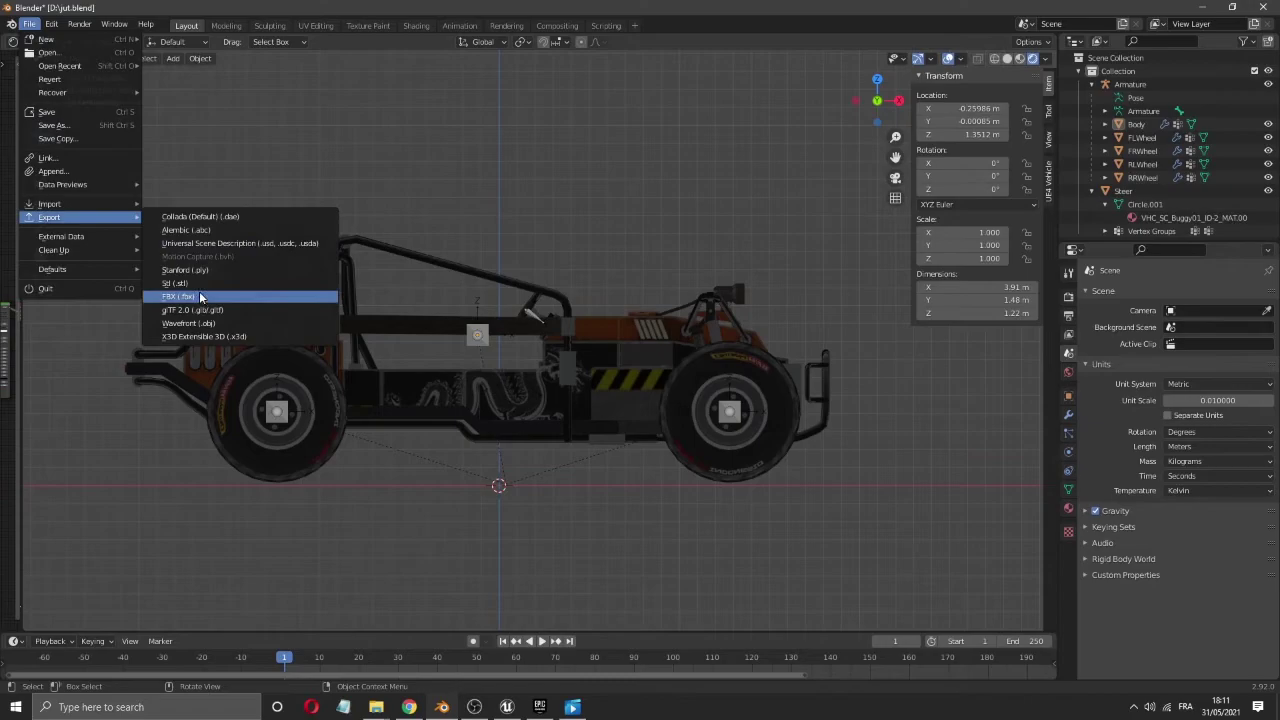
{"action": "left_click", "coordinate": [199, 293]}
{"action": "scroll", "coordinate": [590, 388], "scroll_direction": "down", "scroll_amount": 10}
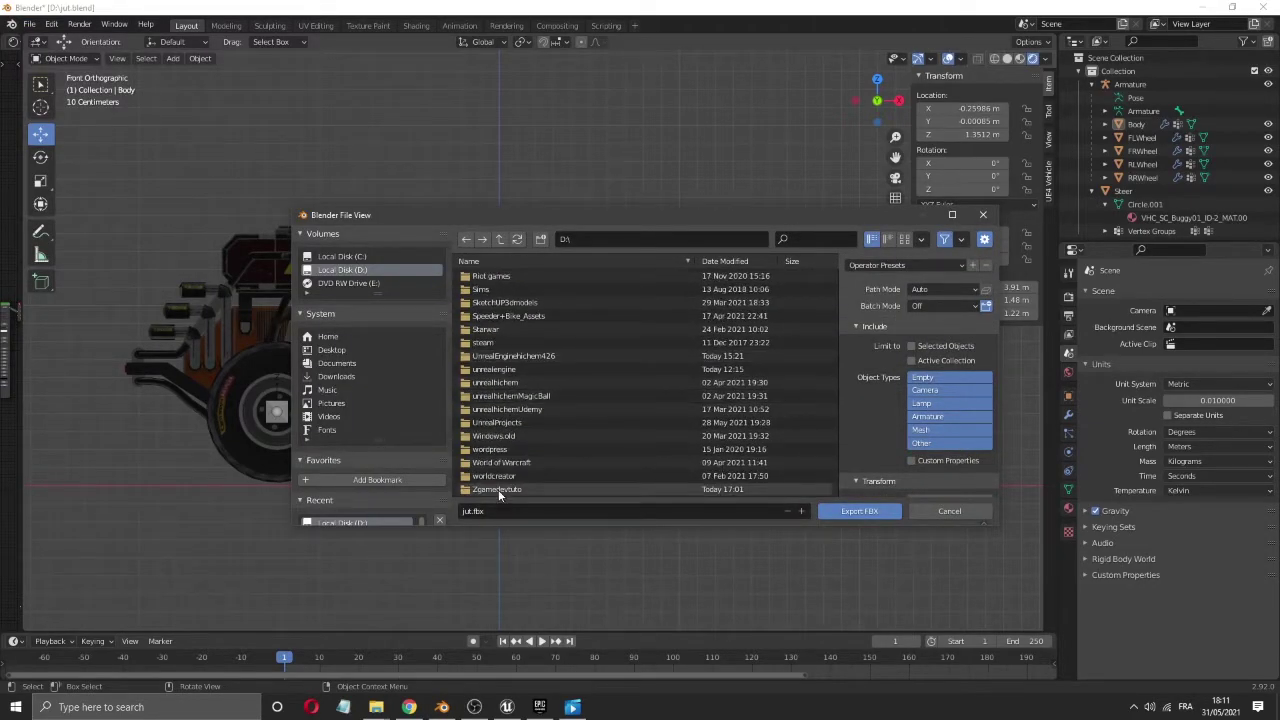
{"action": "double_click", "coordinate": [498, 489]}
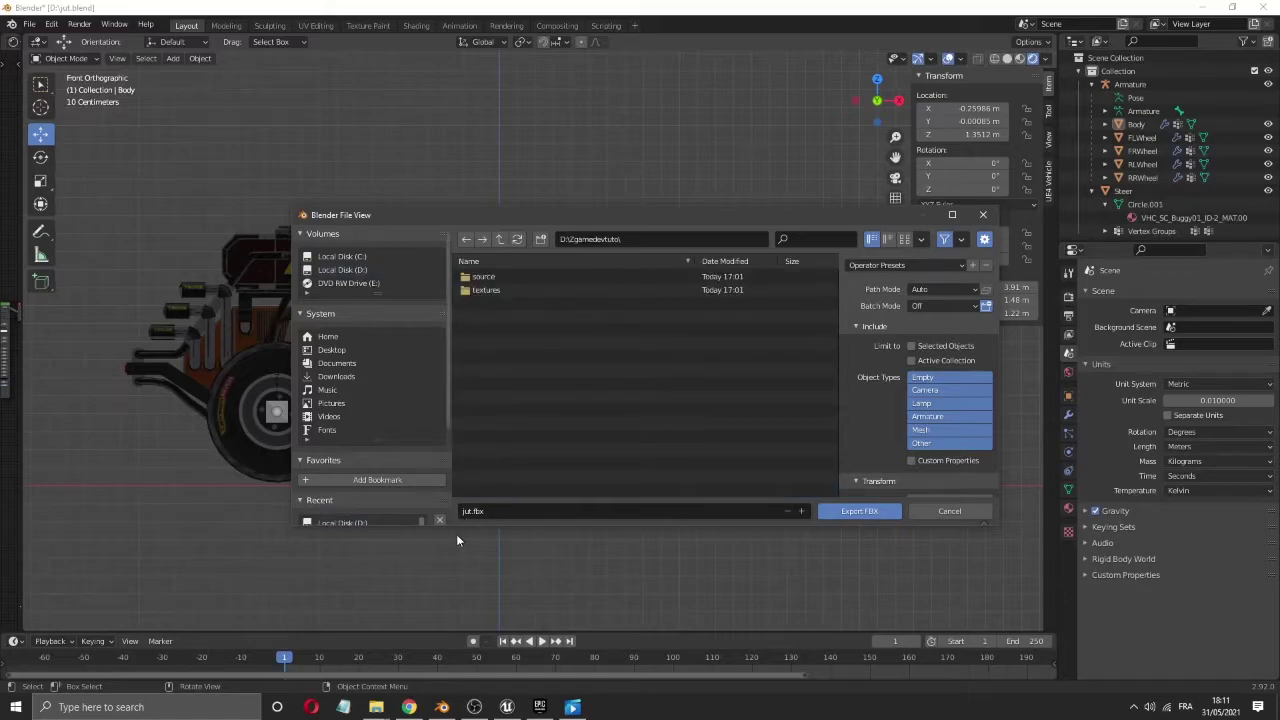
{"action": "left_click", "coordinate": [465, 511]}
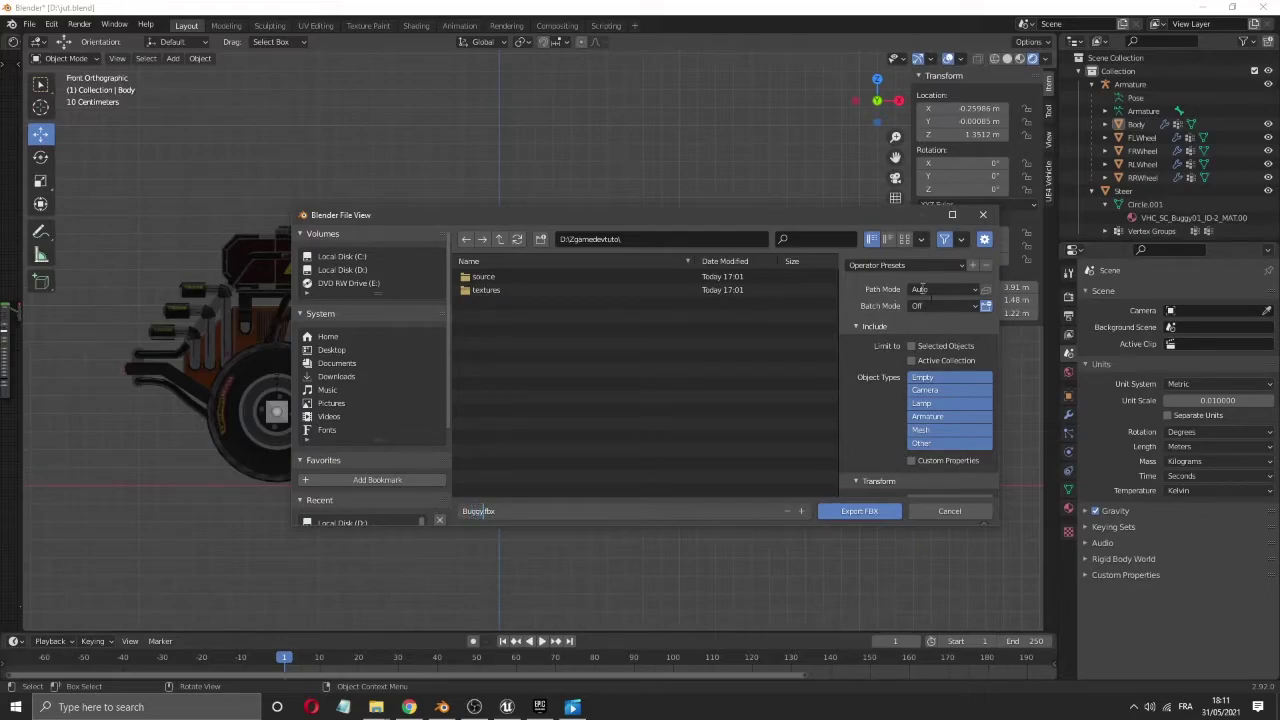
{"action": "key", "text": "Return"}
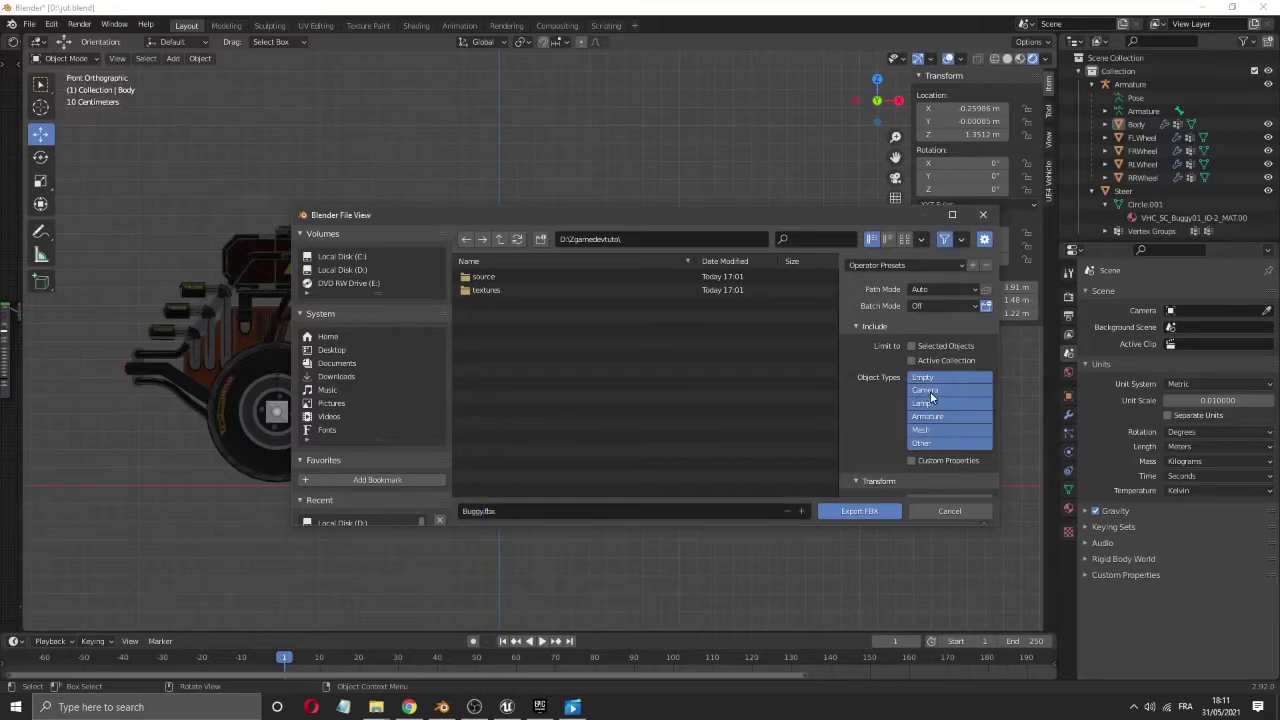
- Limit the exported object types to Armature and Mesh
{"action": "left_click", "coordinate": [930, 392]}
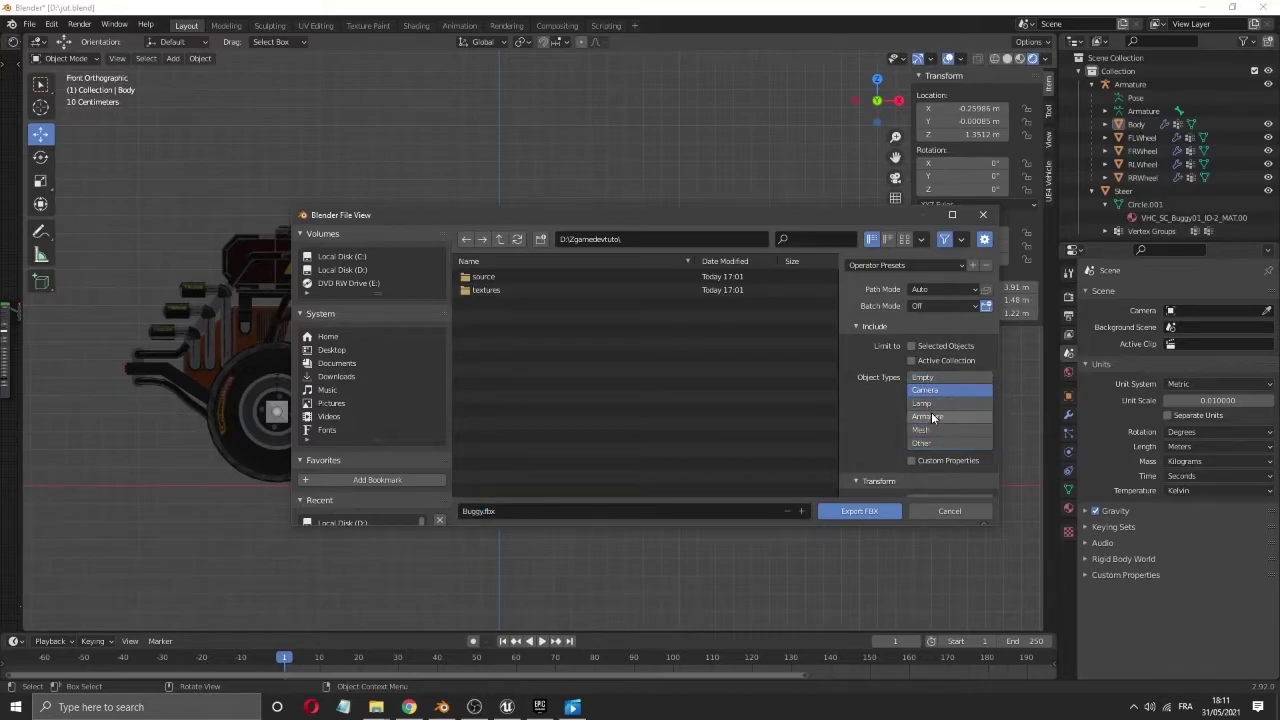
{"action": "left_click", "coordinate": [932, 417]}
{"action": "left_click", "coordinate": [930, 429], "text": "shift"}
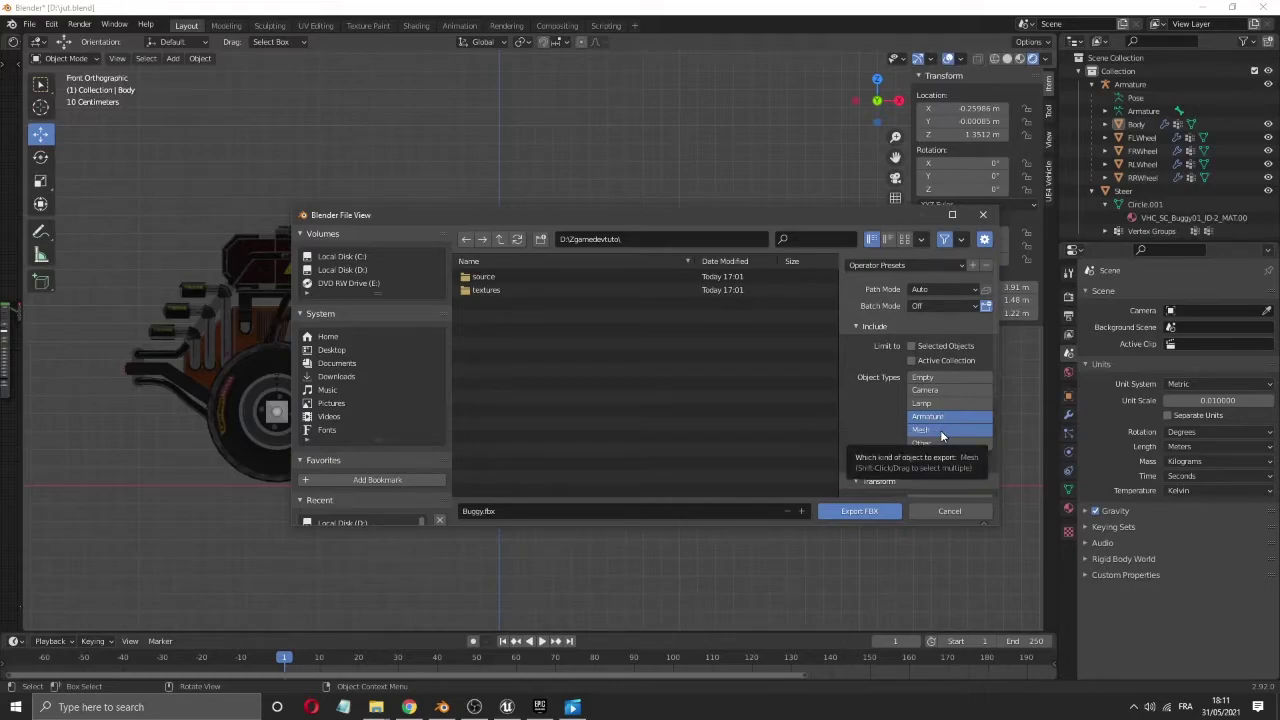
- Set the FBX export's geometry smoothing to Face
{"action": "scroll", "coordinate": [941, 435], "scroll_direction": "down", "scroll_amount": 2}
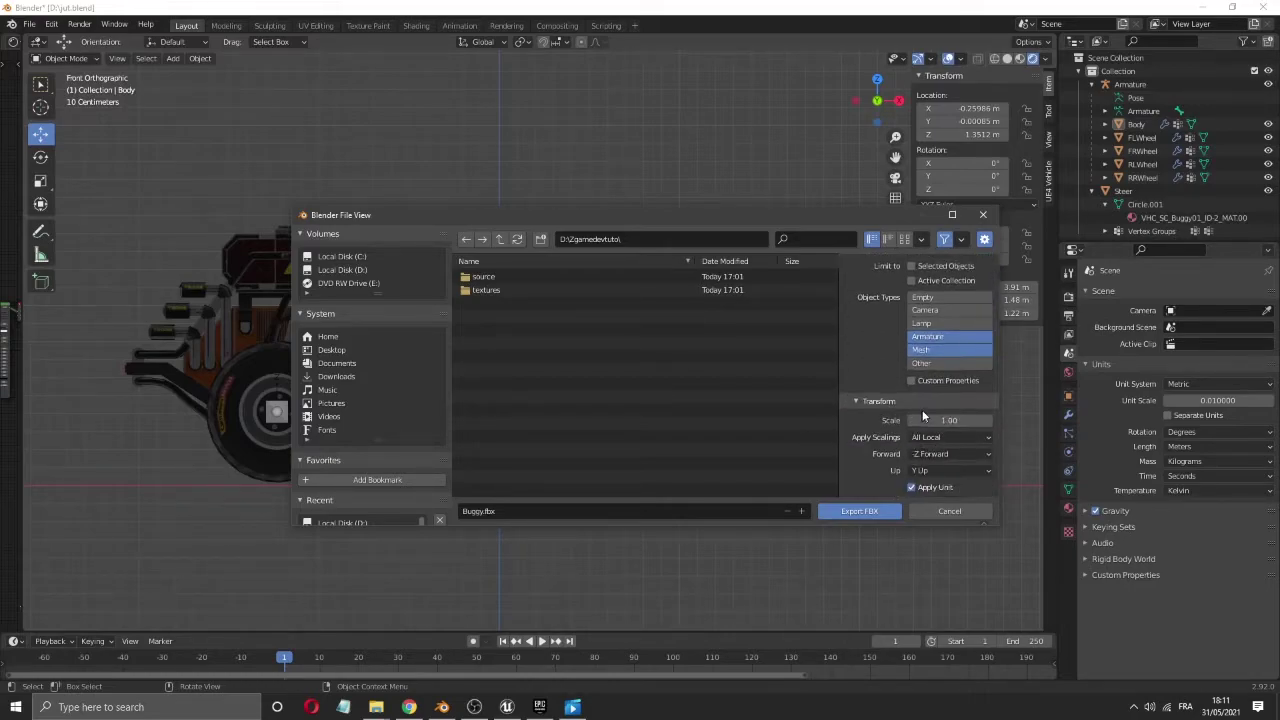
{"action": "scroll", "coordinate": [921, 410], "scroll_direction": "down", "scroll_amount": 2}
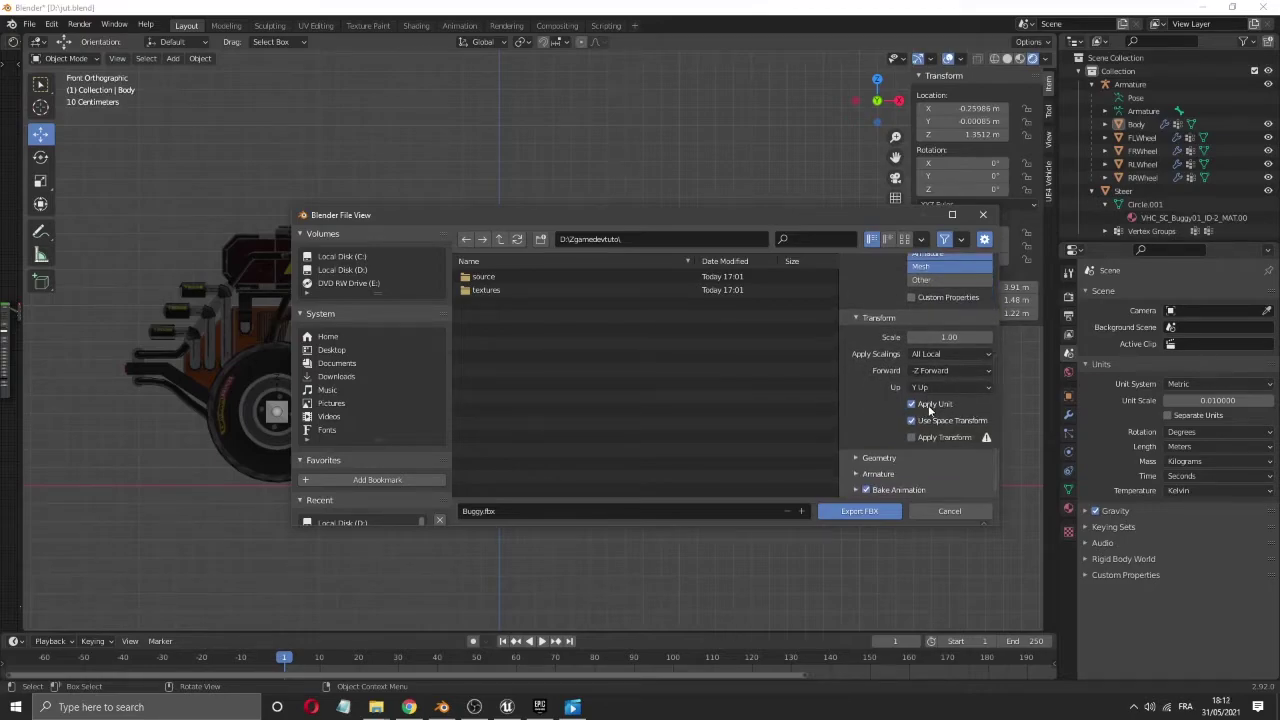
{"action": "left_click", "coordinate": [856, 458]}
{"action": "scroll", "coordinate": [889, 450], "scroll_direction": "down", "scroll_amount": 2}
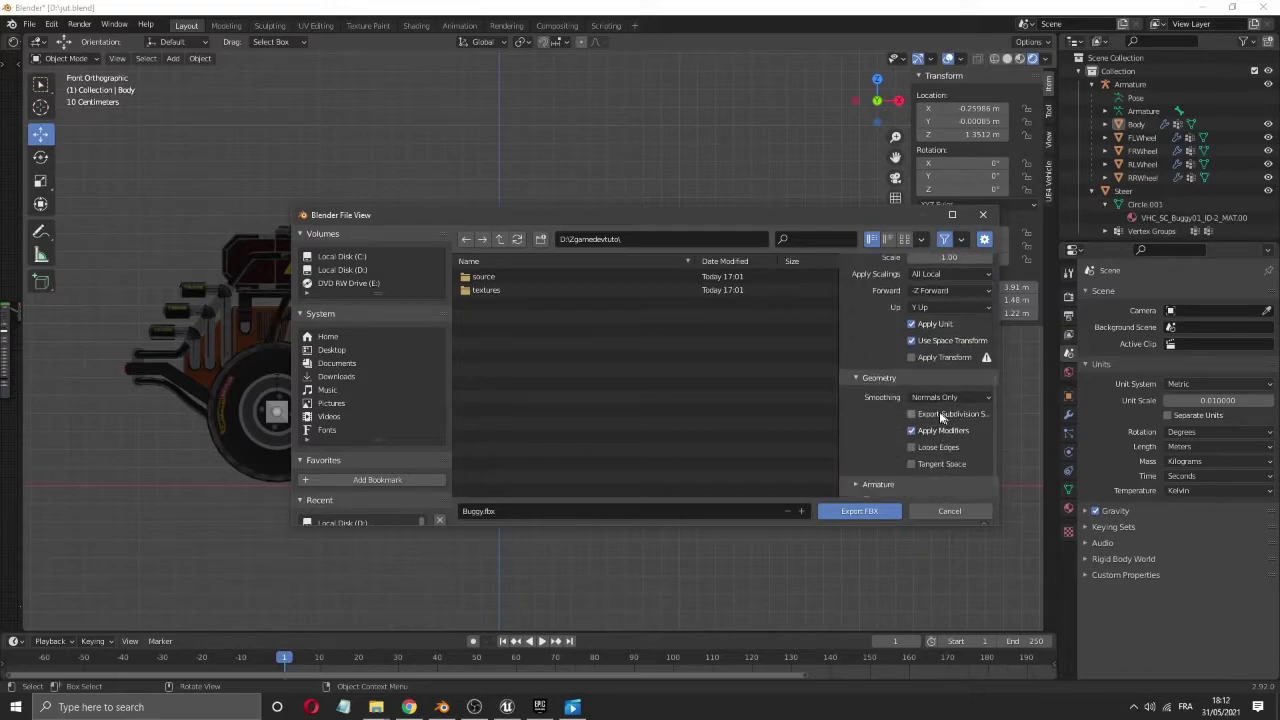
{"action": "left_click", "coordinate": [929, 394]}
{"action": "left_click", "coordinate": [936, 426]}
{"action": "scroll", "coordinate": [940, 385], "scroll_direction": "down", "scroll_amount": 1}
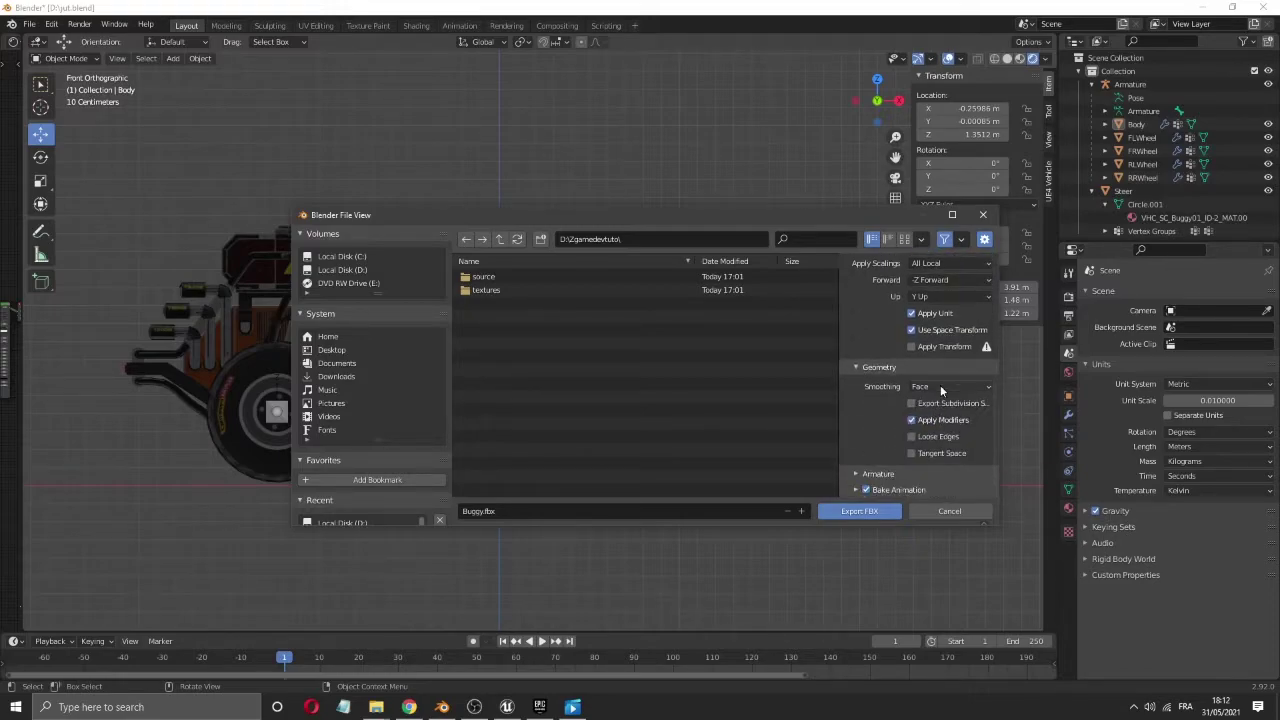
- Turn off Add Leaf Bones in the armature export options and export the FBX file
{"action": "left_click", "coordinate": [856, 474]}
{"action": "scroll", "coordinate": [938, 454], "scroll_direction": "down", "scroll_amount": 2}
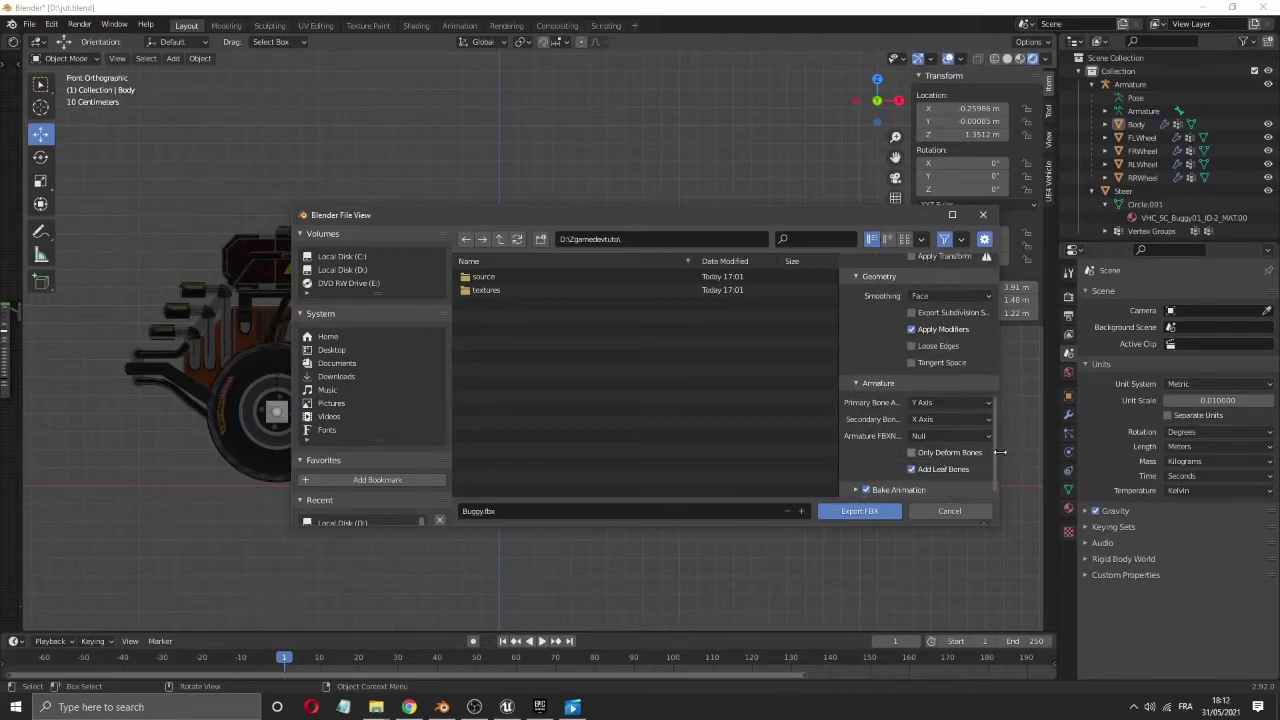
{"action": "left_click", "coordinate": [912, 469]}
{"action": "left_click", "coordinate": [858, 512]}
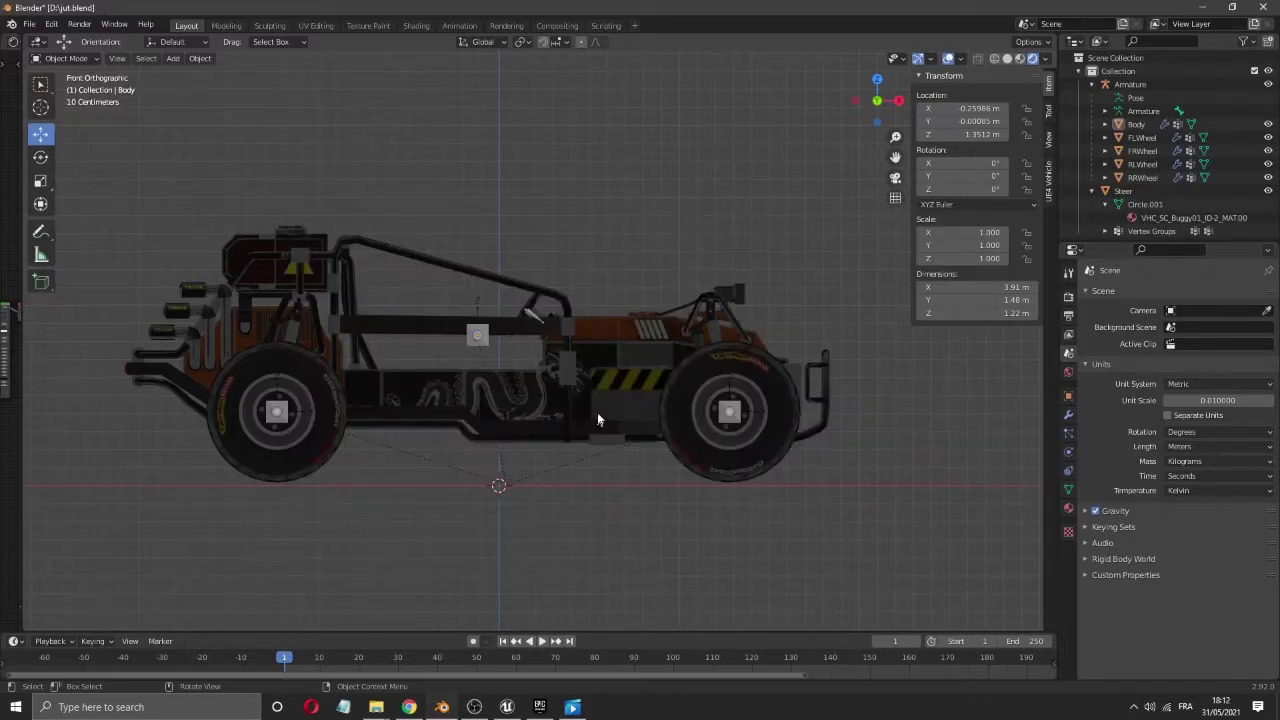
{"action": "left_click", "coordinate": [38, 25]}
- Switch to Unreal Engine and enlarge the Content Browser showing the Buggy folder
{"action": "left_click", "coordinate": [507, 707]}
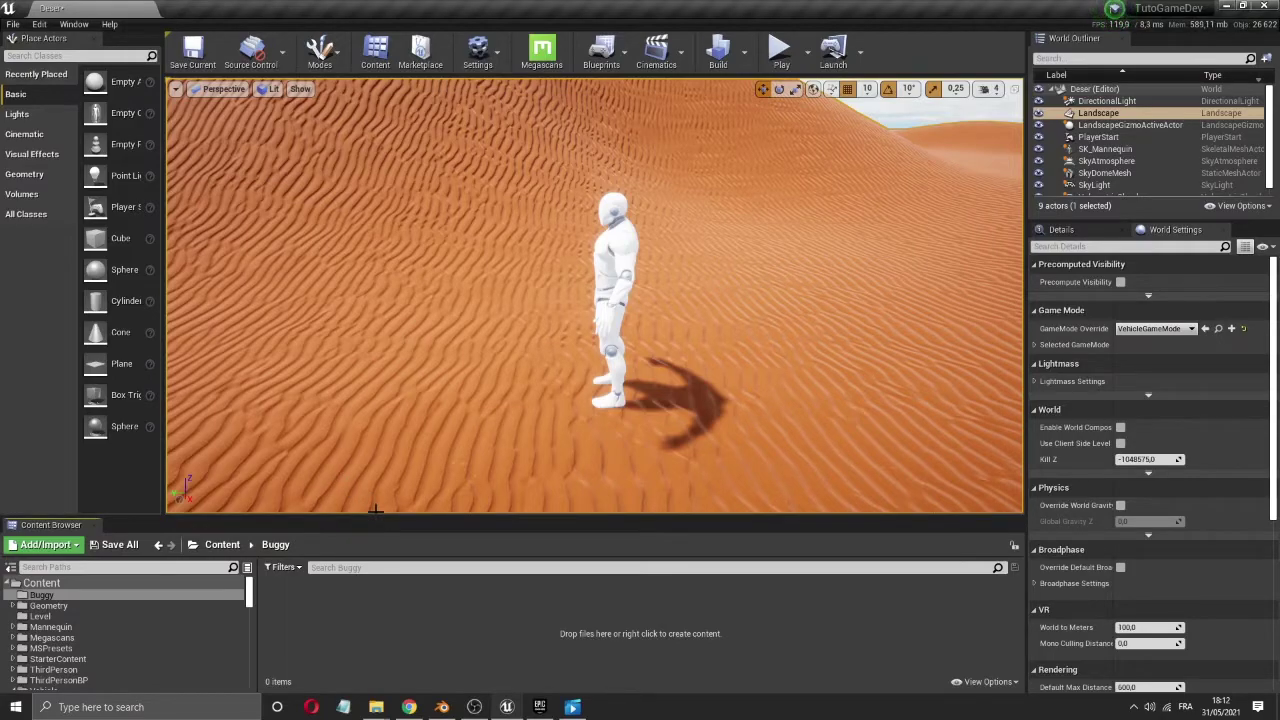
{"action": "left_click_drag", "start_coordinate": [375, 511], "coordinate": [372, 468]}
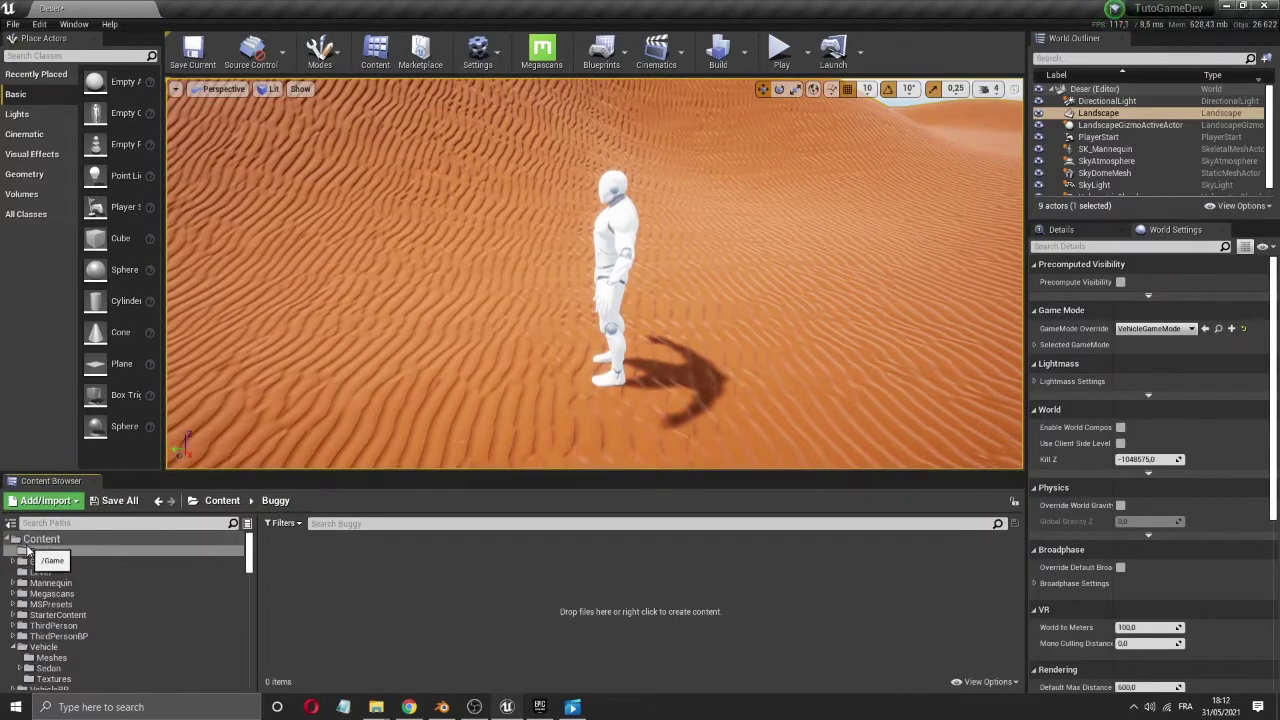
- Bring the Buggy FBX file from the Zgamedevtuto folder in File Explorer into Unreal's Content/Buggy folder
{"action": "mouse_move", "coordinate": [368, 706]}
{"action": "left_click", "coordinate": [397, 660]}
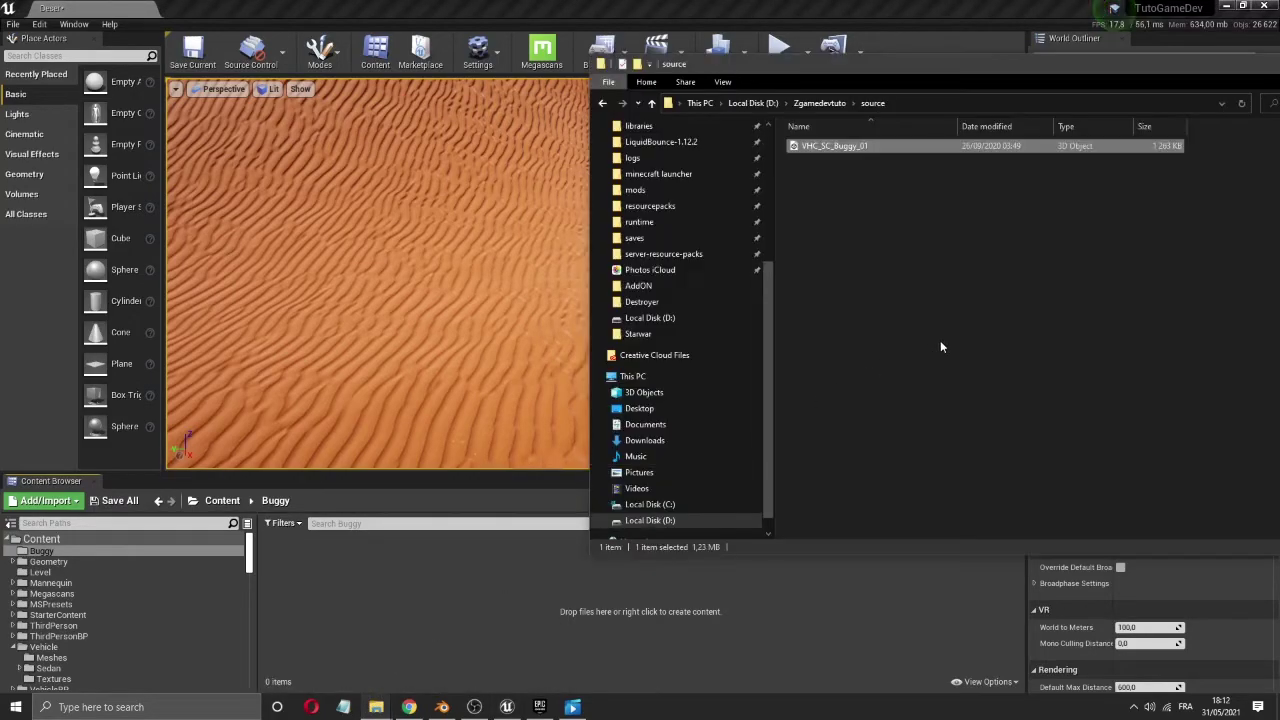
{"action": "left_click", "coordinate": [646, 108]}
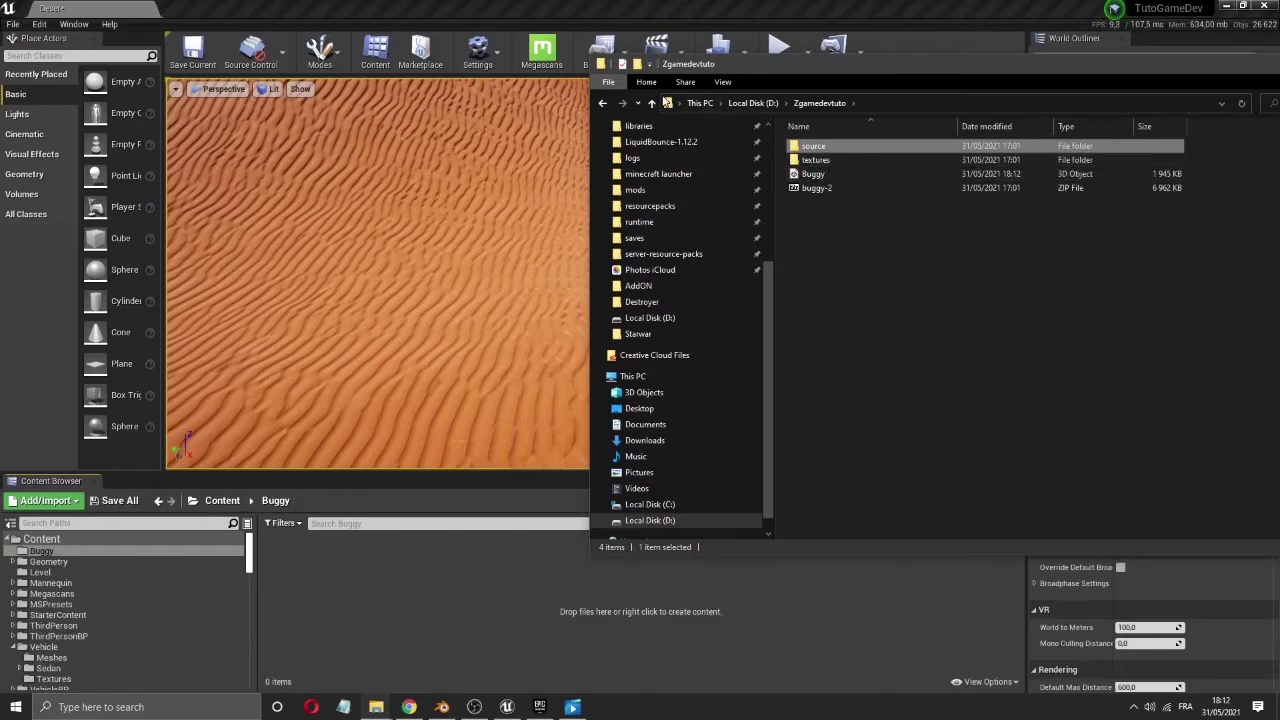
{"action": "left_click", "coordinate": [798, 174]}
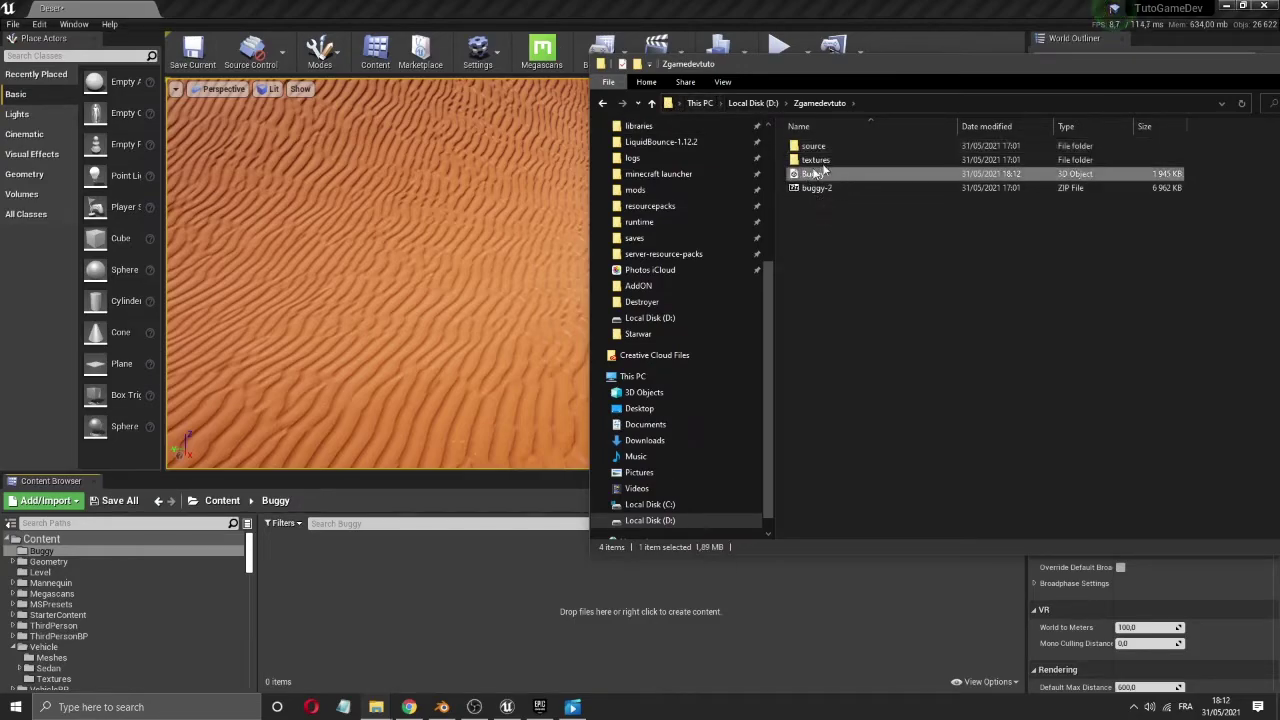
{"action": "left_click_drag", "start_coordinate": [843, 70], "coordinate": [925, 28]}
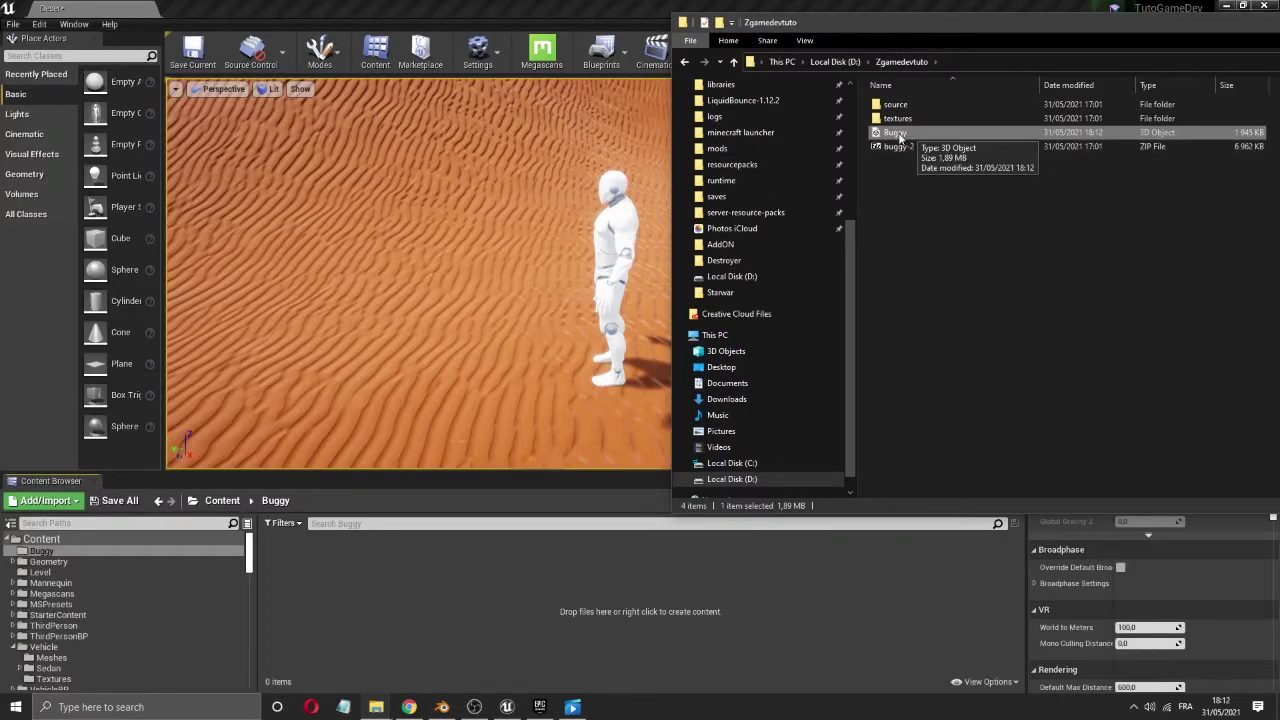
{"action": "left_click_drag", "start_coordinate": [899, 137], "coordinate": [347, 580]}
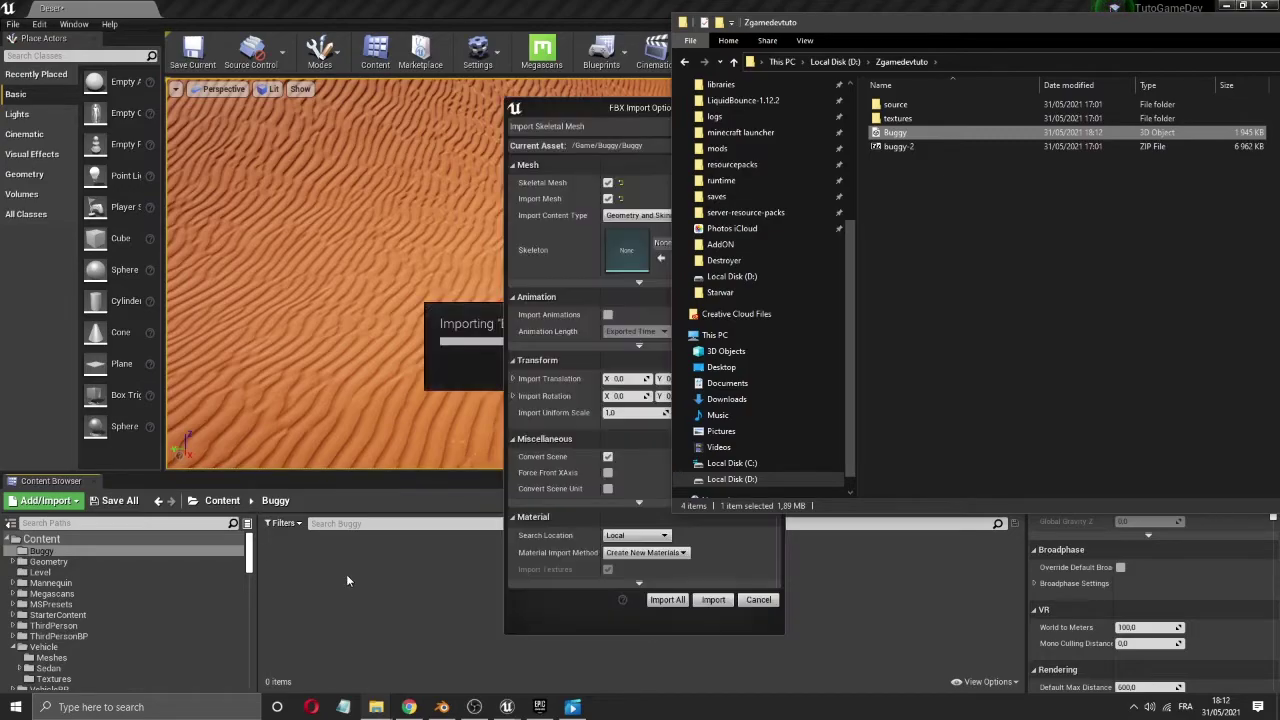
- Import the complete Buggy FBX as a skeletal mesh with new materials, and dismiss the import message log
{"action": "left_click", "coordinate": [580, 101]}
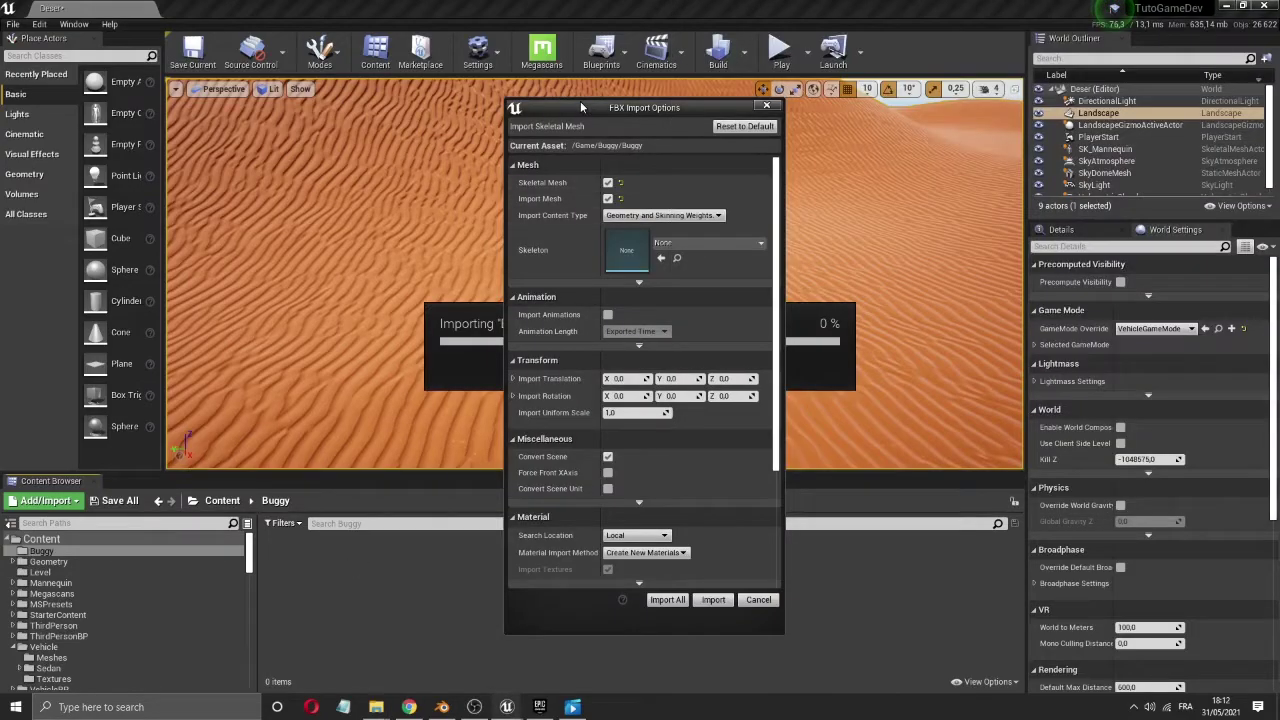
{"action": "left_click", "coordinate": [608, 183]}
{"action": "left_click", "coordinate": [608, 183]}
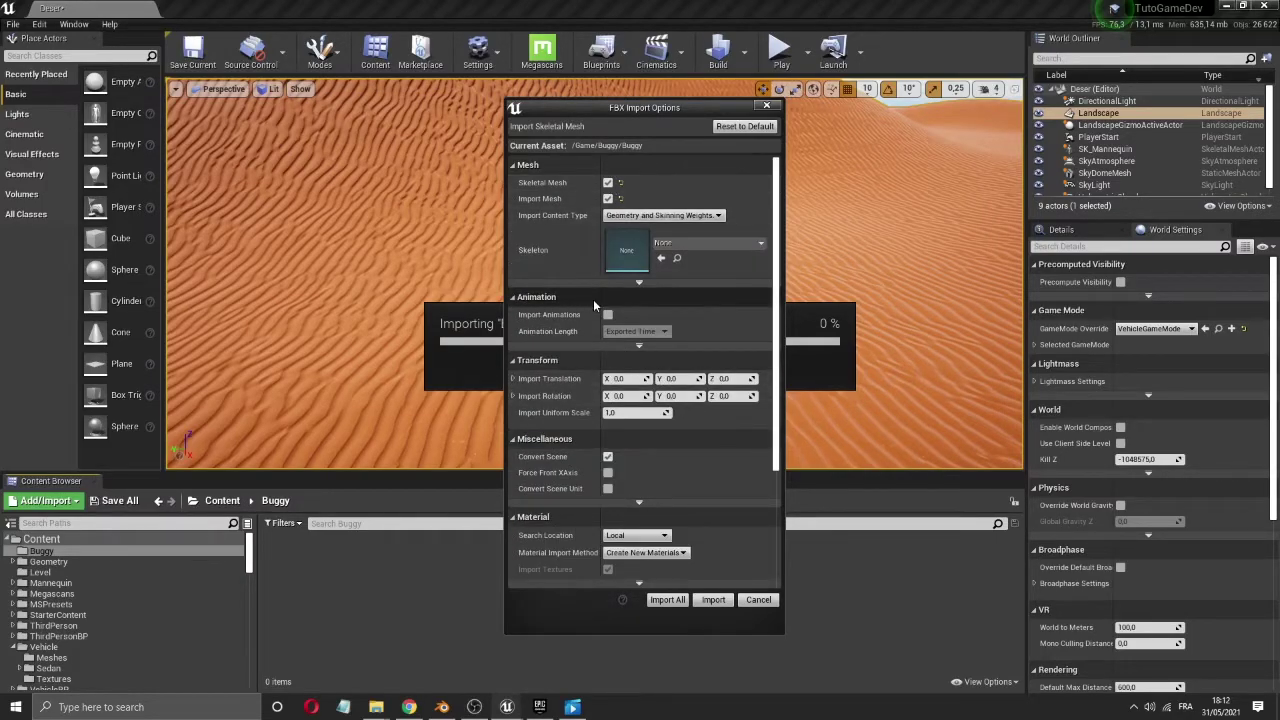
{"action": "scroll", "coordinate": [610, 350], "scroll_direction": "down", "scroll_amount": 4}
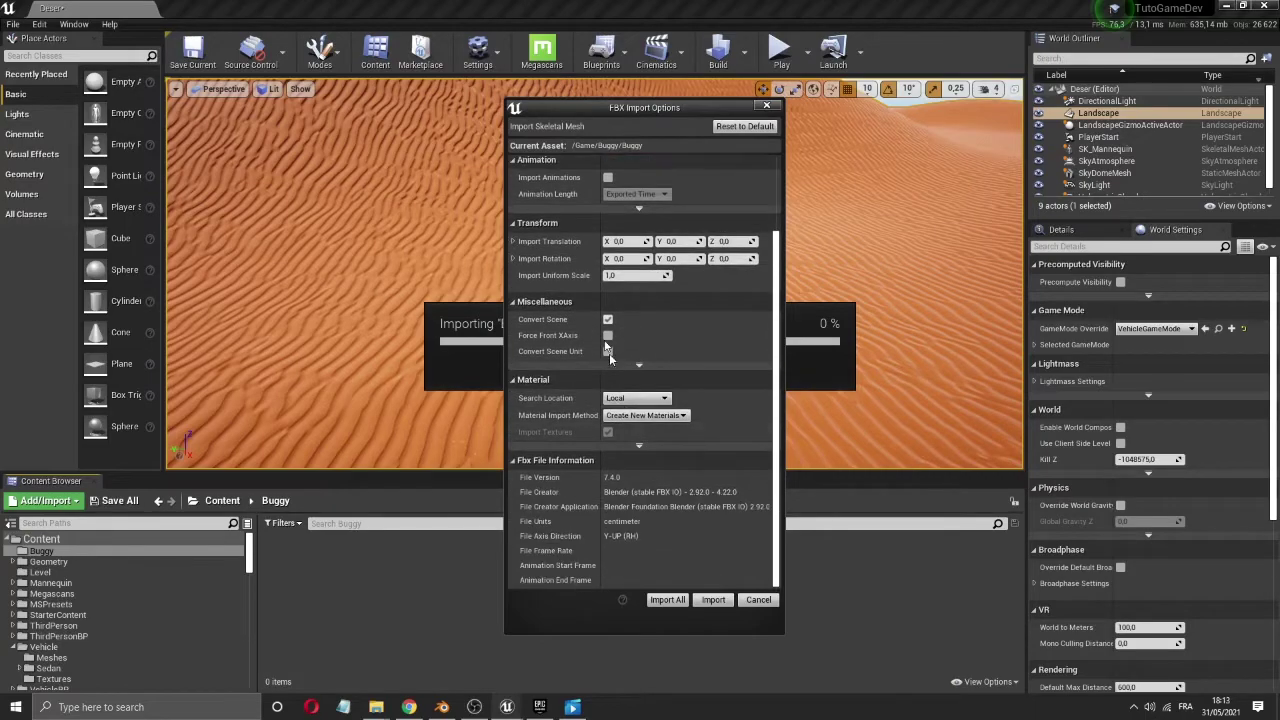
{"action": "left_click", "coordinate": [667, 600]}
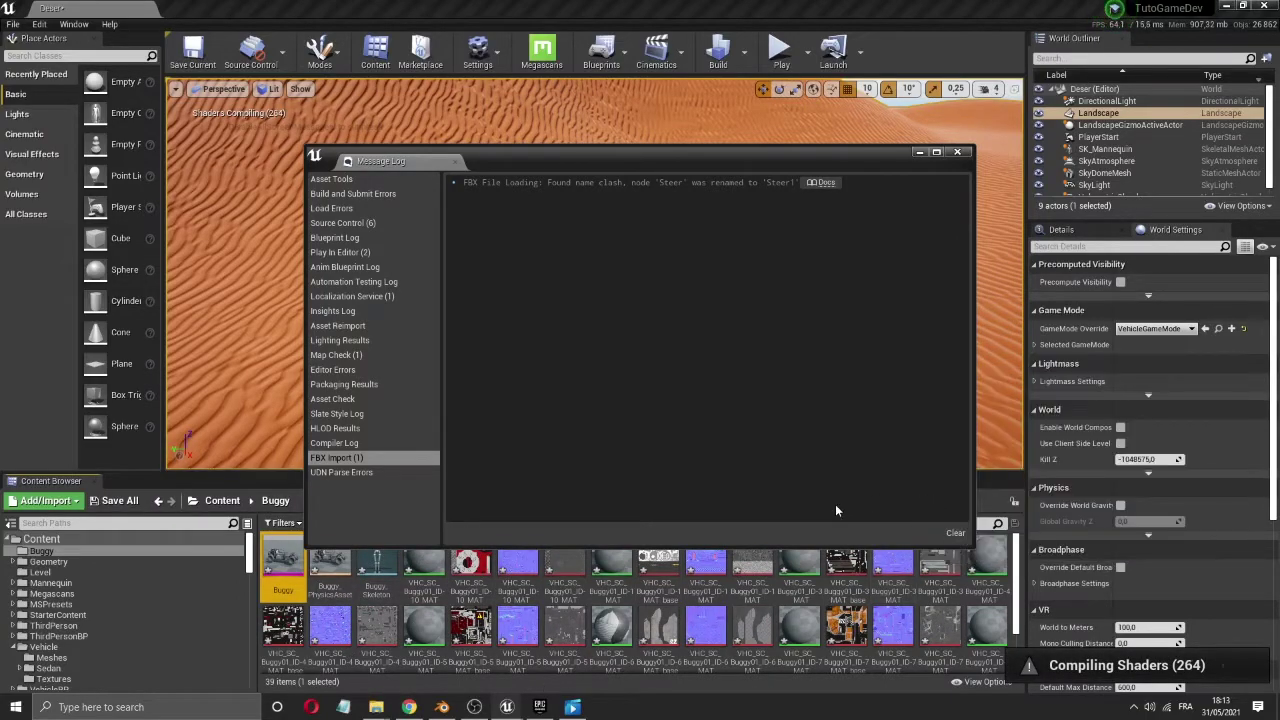
{"action": "left_click", "coordinate": [958, 153]}
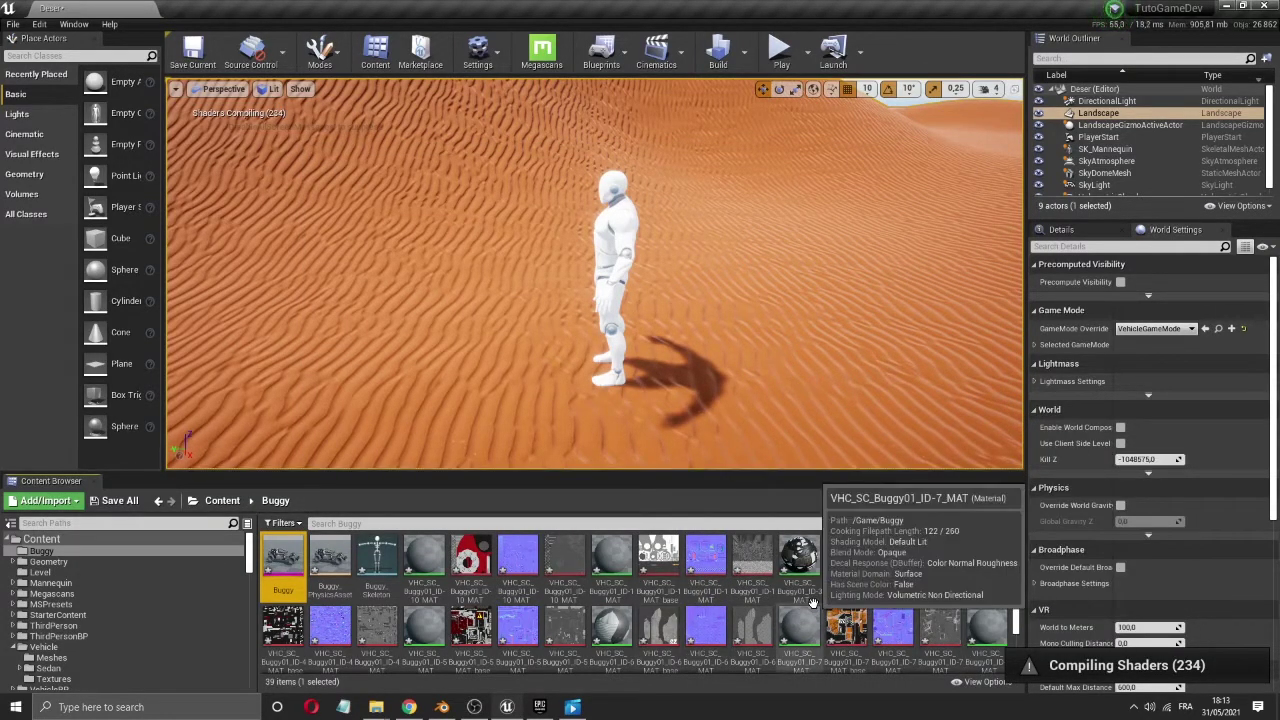
- Create a new folder named Material inside the Buggy content folder
{"action": "scroll", "coordinate": [814, 606], "scroll_direction": "down", "scroll_amount": 2}
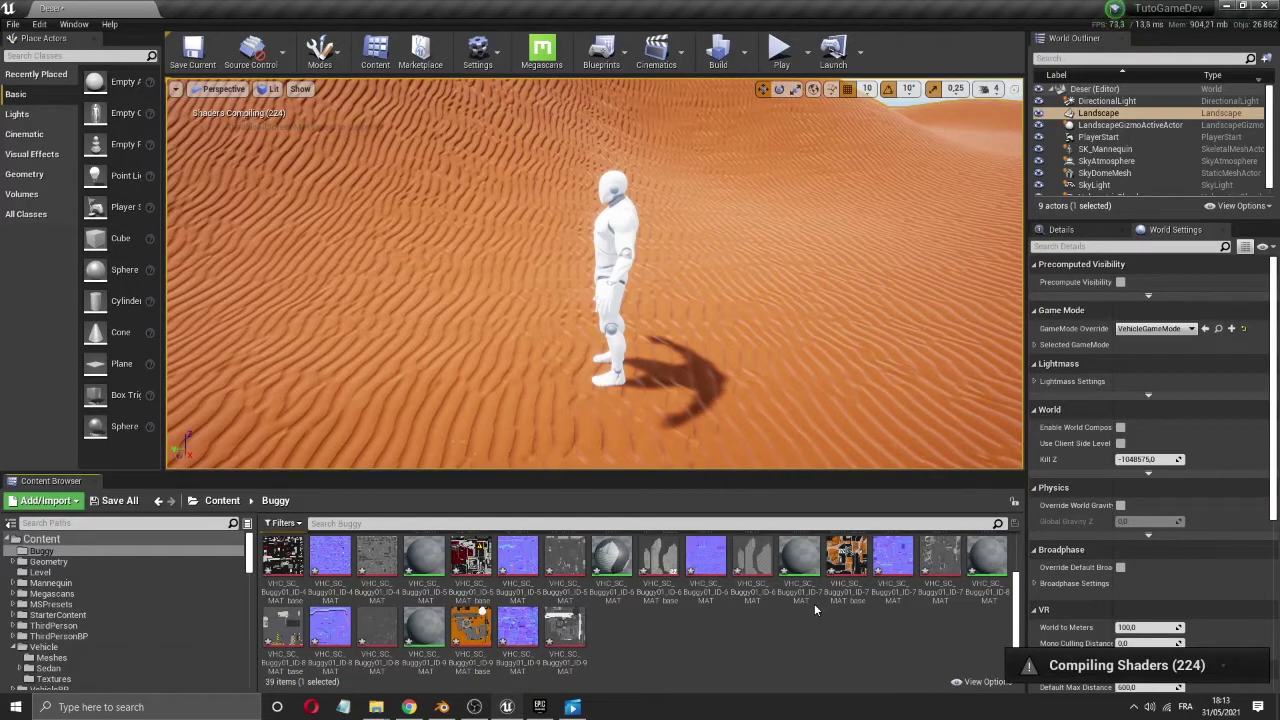
{"action": "scroll", "coordinate": [814, 606], "scroll_direction": "up", "scroll_amount": 2}
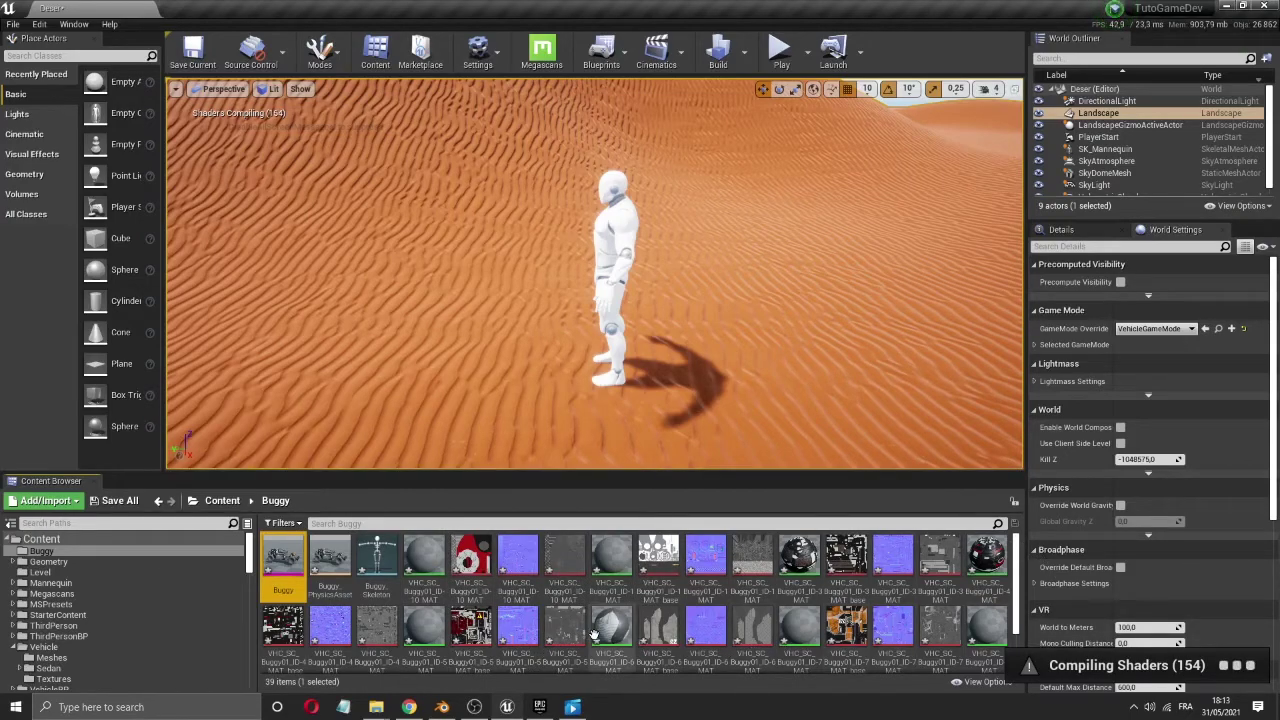
{"action": "scroll", "coordinate": [595, 635], "scroll_direction": "down", "scroll_amount": 2}
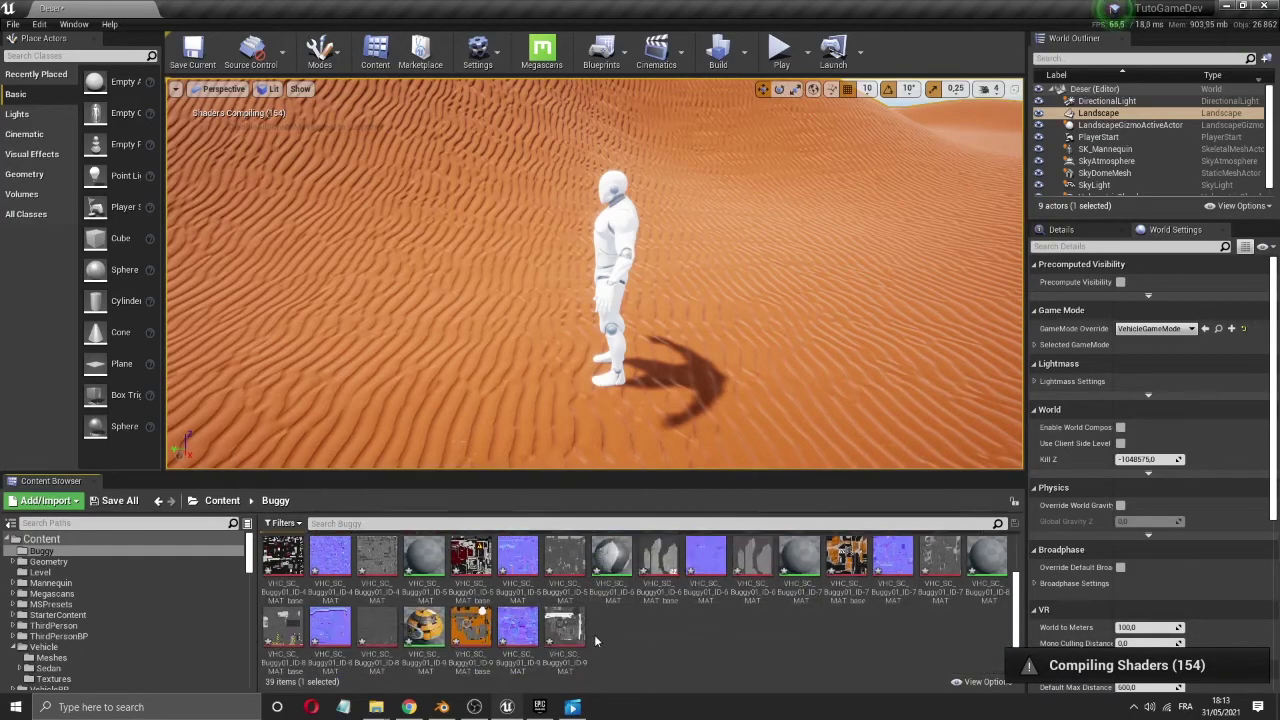
{"action": "right_click", "coordinate": [665, 649]}
{"action": "left_click", "coordinate": [705, 263]}
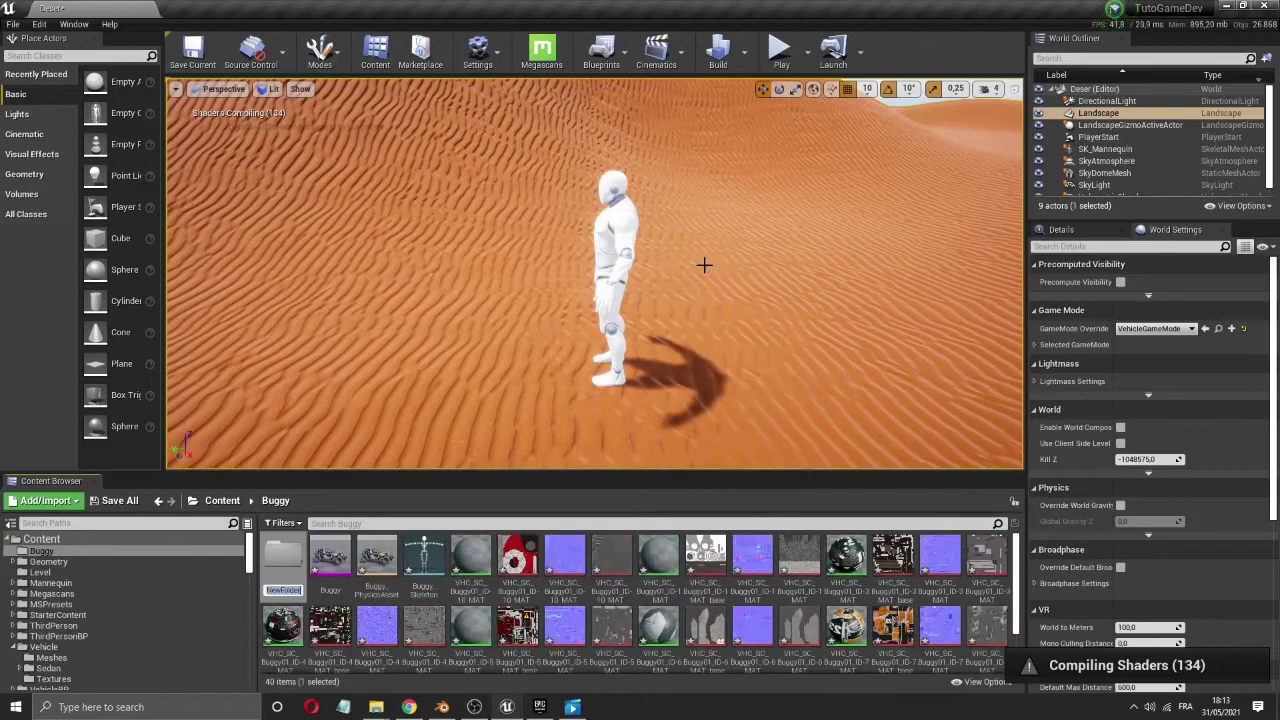
{"action": "type", "text": "Materi"}
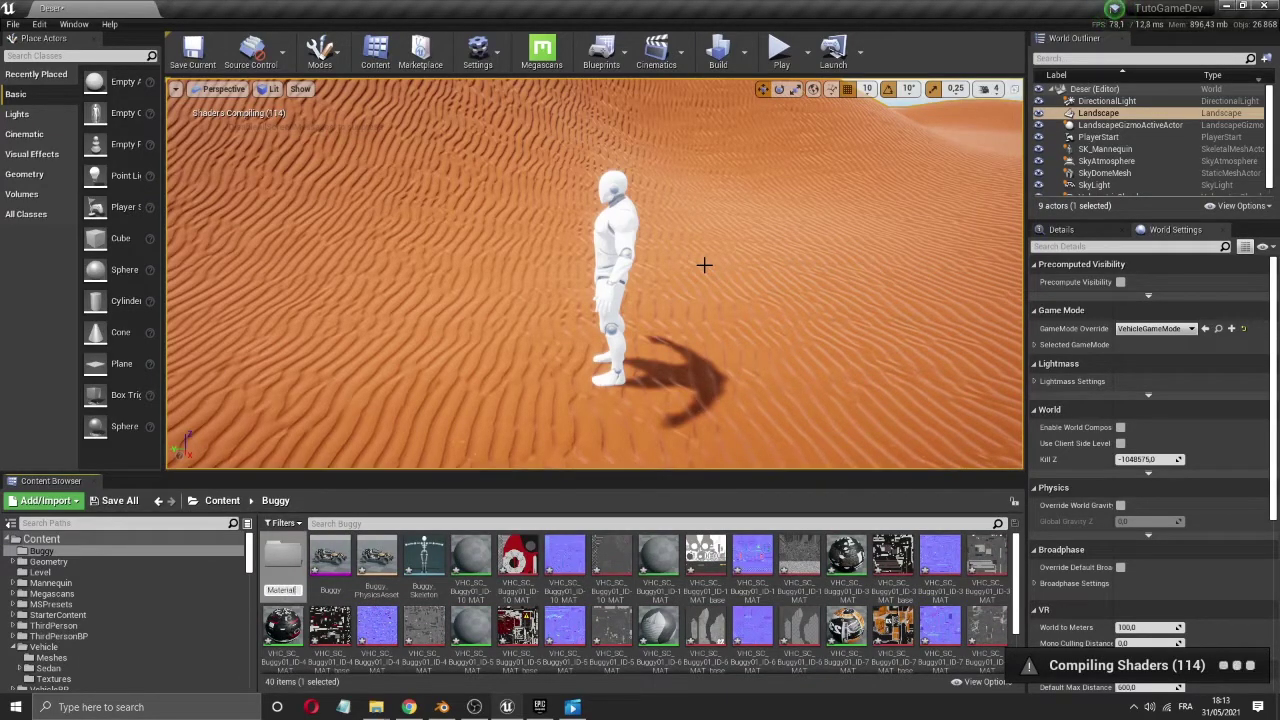
{"action": "type", "text": "al"}
{"action": "key", "text": "Return"}
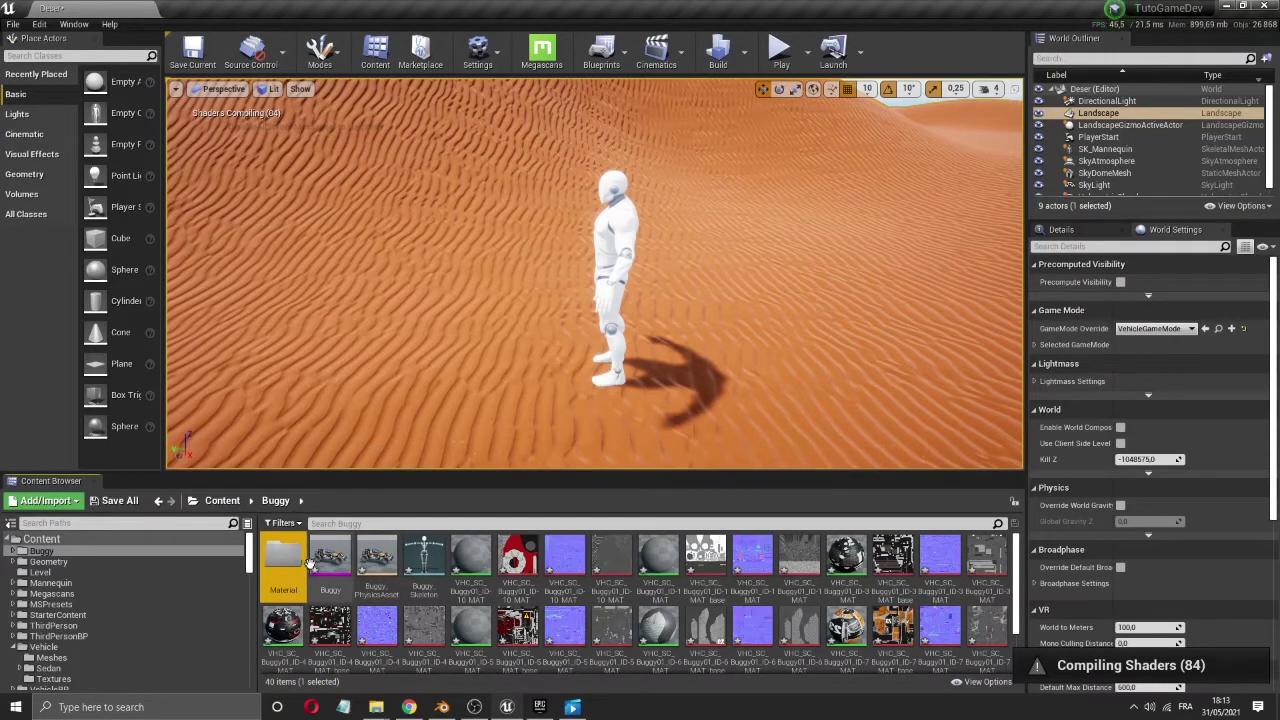
- Move all the buggy's materials and textures into the Material folder, check its contents, and return to the Buggy folder
{"action": "left_click", "coordinate": [472, 560]}
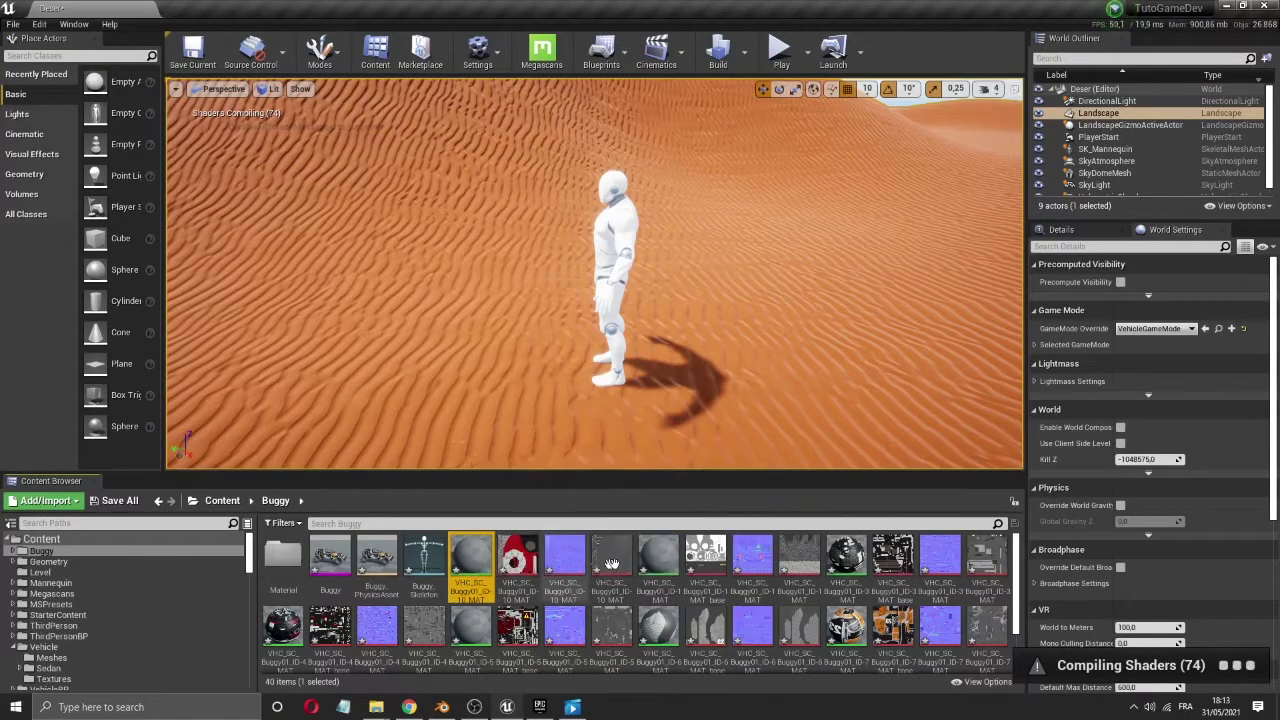
{"action": "scroll", "coordinate": [800, 570], "scroll_direction": "down", "scroll_amount": 2}
{"action": "left_click", "coordinate": [632, 644], "text": "shift"}
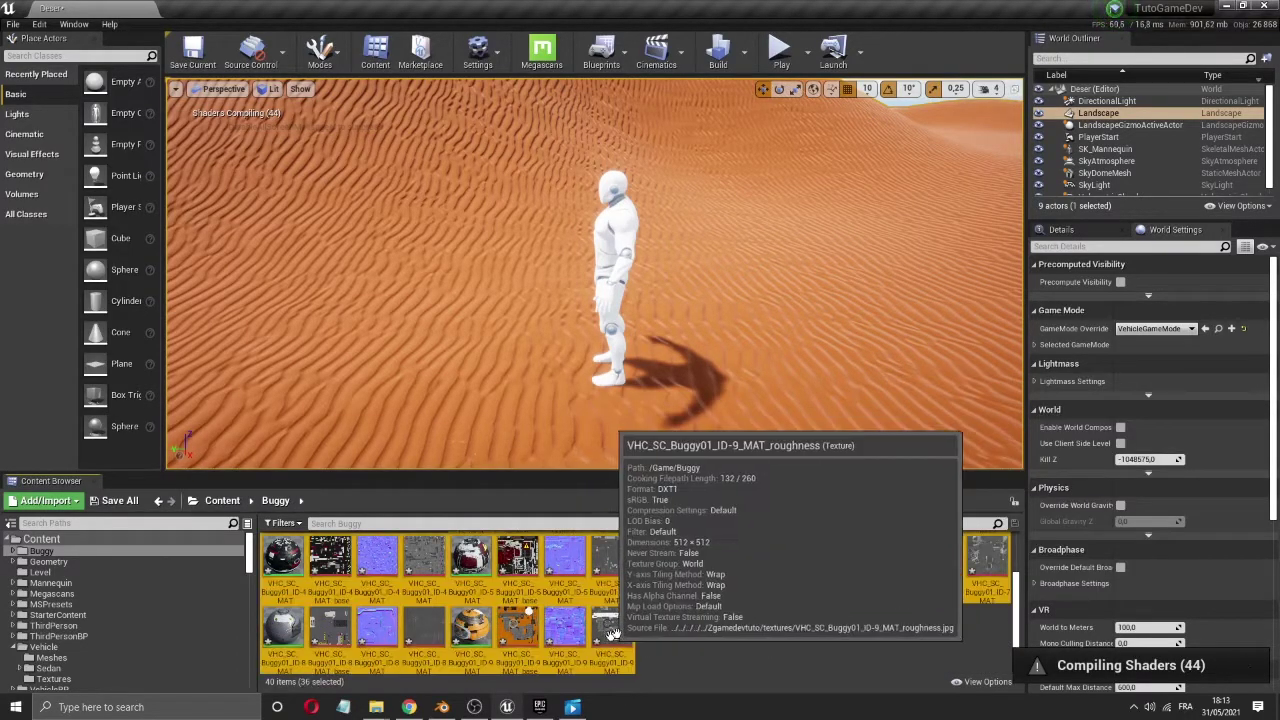
{"action": "scroll", "coordinate": [640, 620], "scroll_direction": "up", "scroll_amount": 2}
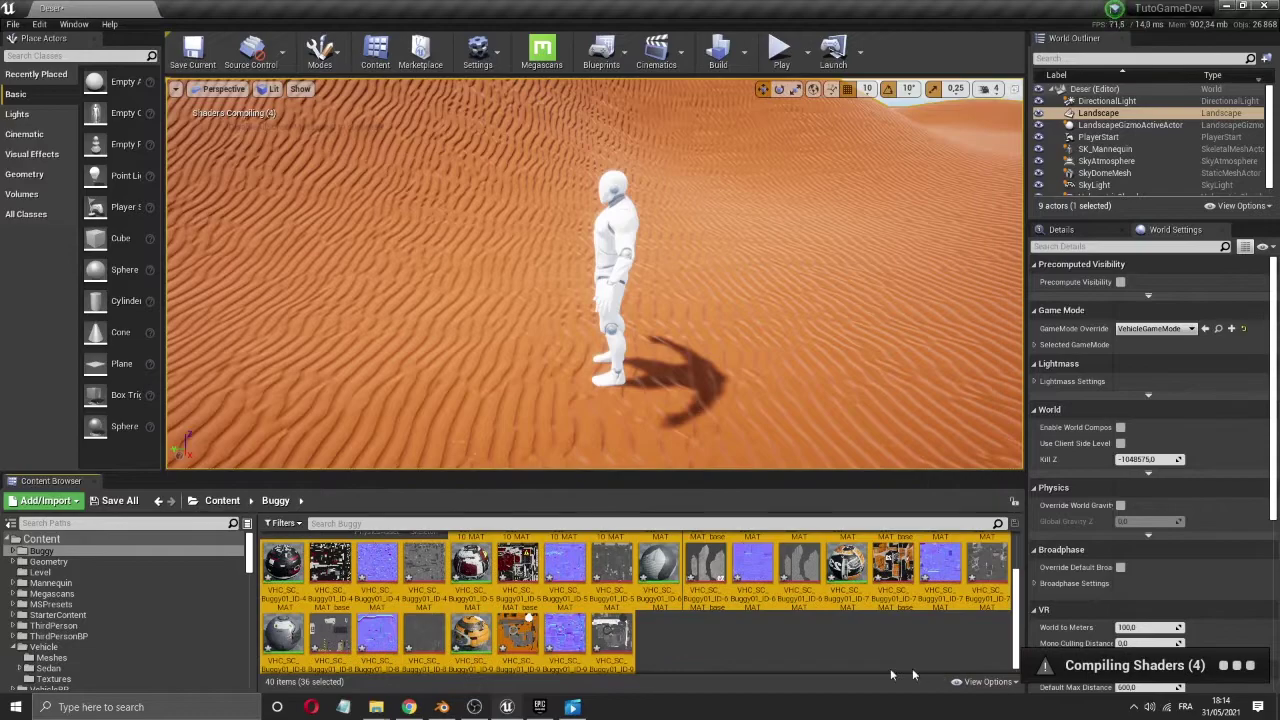
{"action": "left_click_drag", "start_coordinate": [588, 632], "coordinate": [281, 556]}
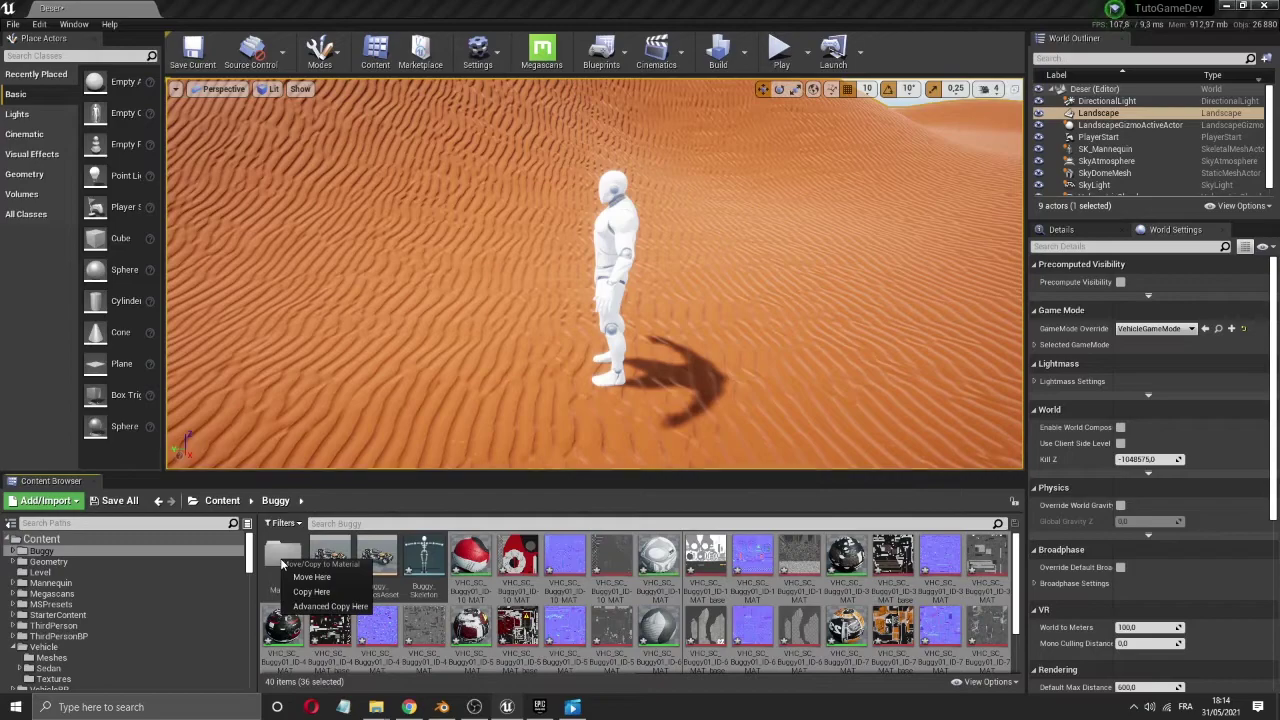
{"action": "left_click", "coordinate": [336, 578]}
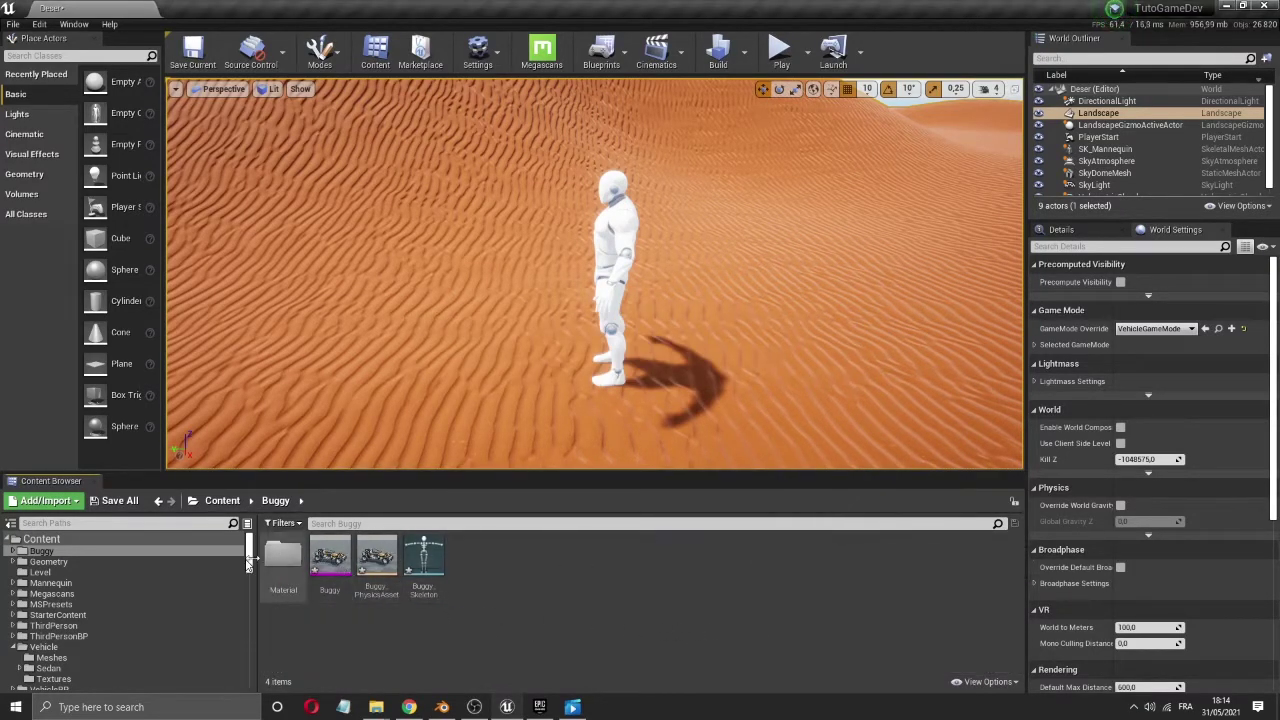
{"action": "double_click", "coordinate": [285, 558]}
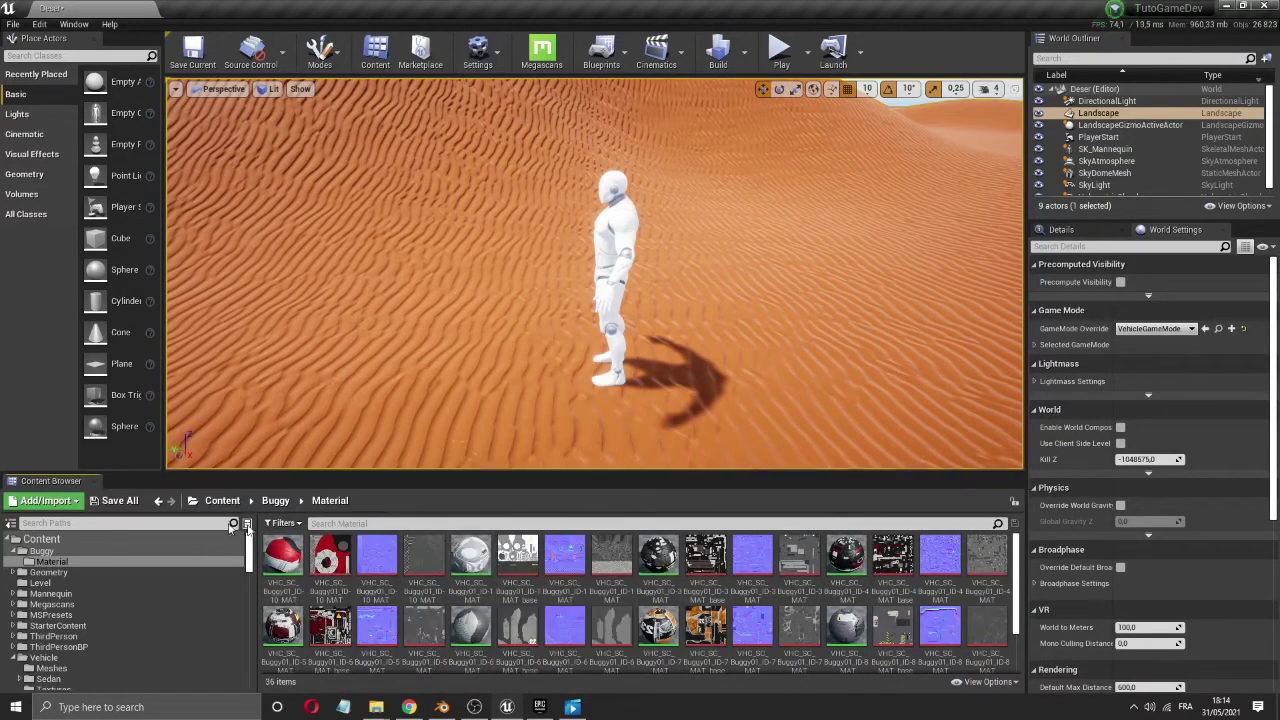
{"action": "left_click", "coordinate": [157, 500]}
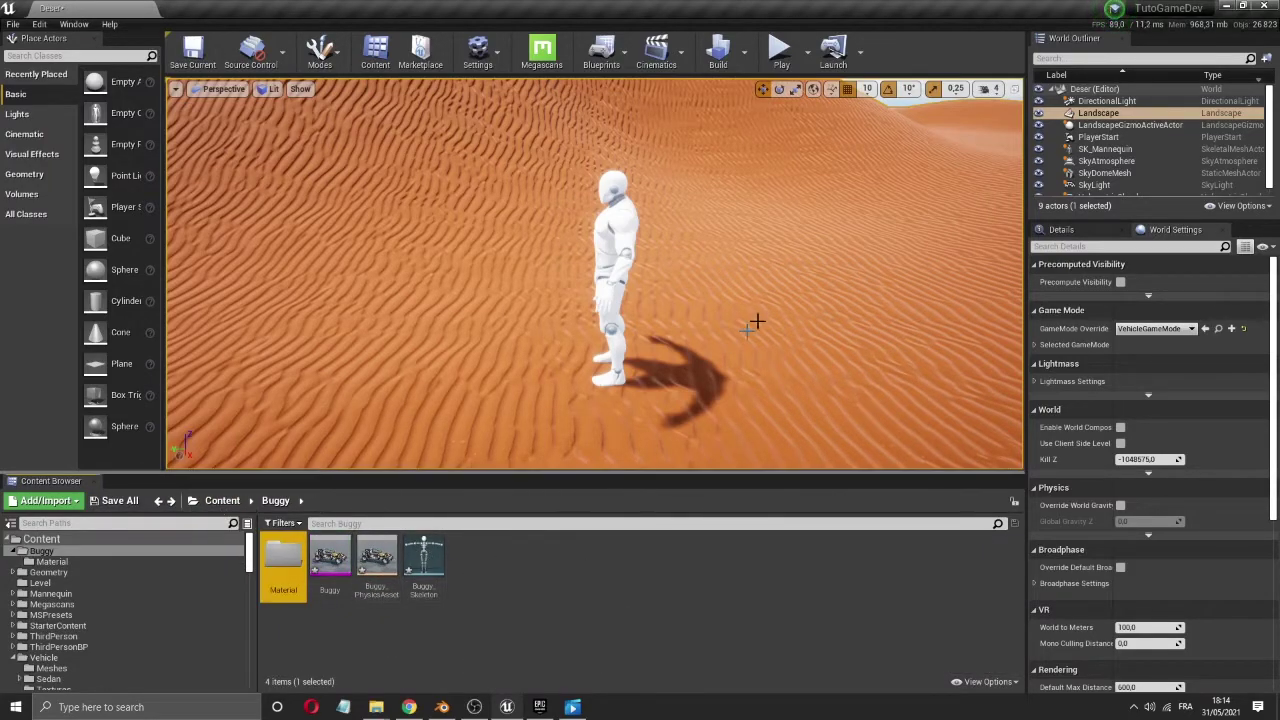
- Place the Buggy skeletal mesh in the desert level beside the mannequin, inspect it up close, and delete it from the level
{"action": "mouse_move", "coordinate": [332, 557]}
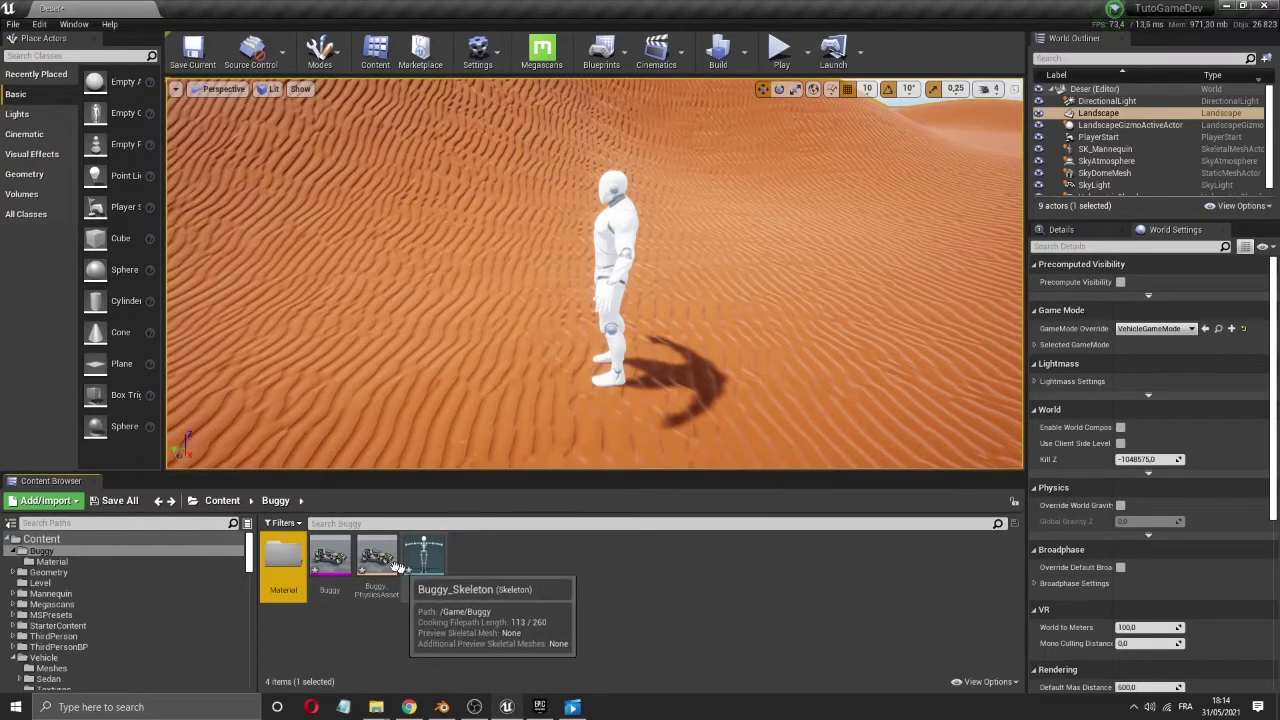
{"action": "left_click_drag", "start_coordinate": [330, 558], "coordinate": [800, 310]}
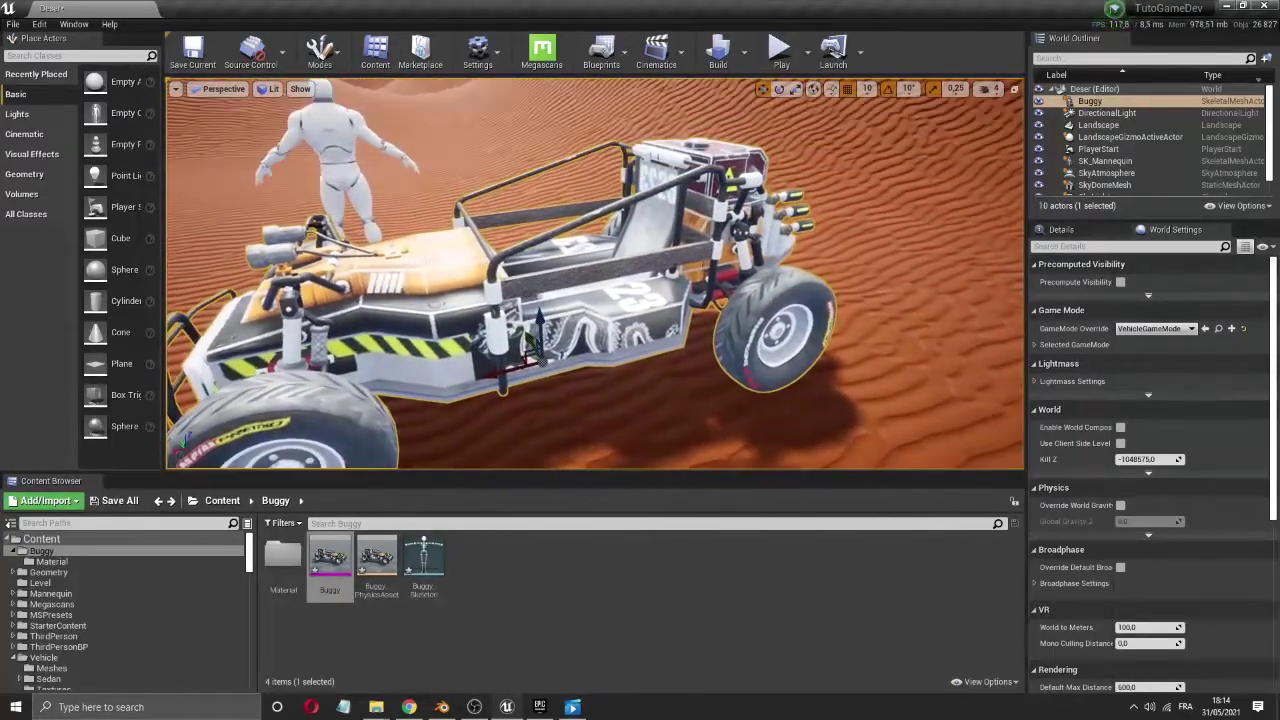
{"action": "key", "text": "e"}
{"action": "left_click_drag", "start_coordinate": [524, 410], "coordinate": [680, 410]}
{"action": "right_click_drag", "start_coordinate": [510, 405], "coordinate": [668, 345]}
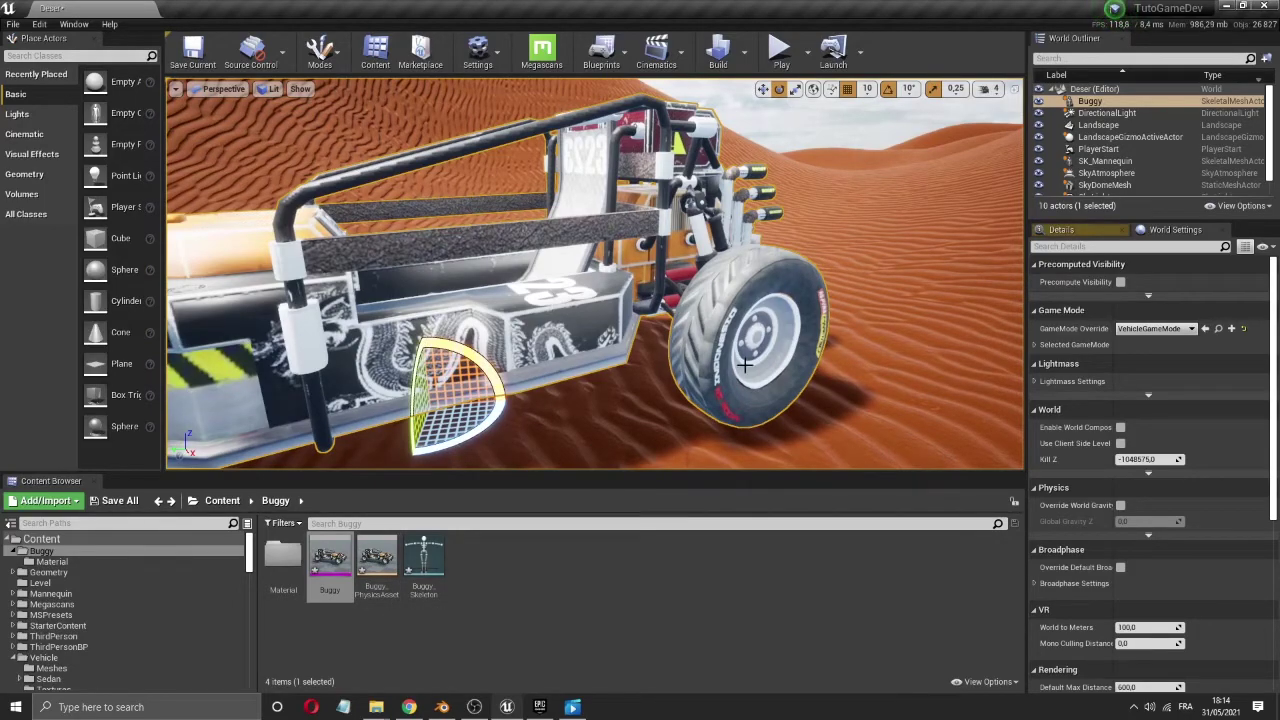
{"action": "key", "text": "Delete"}
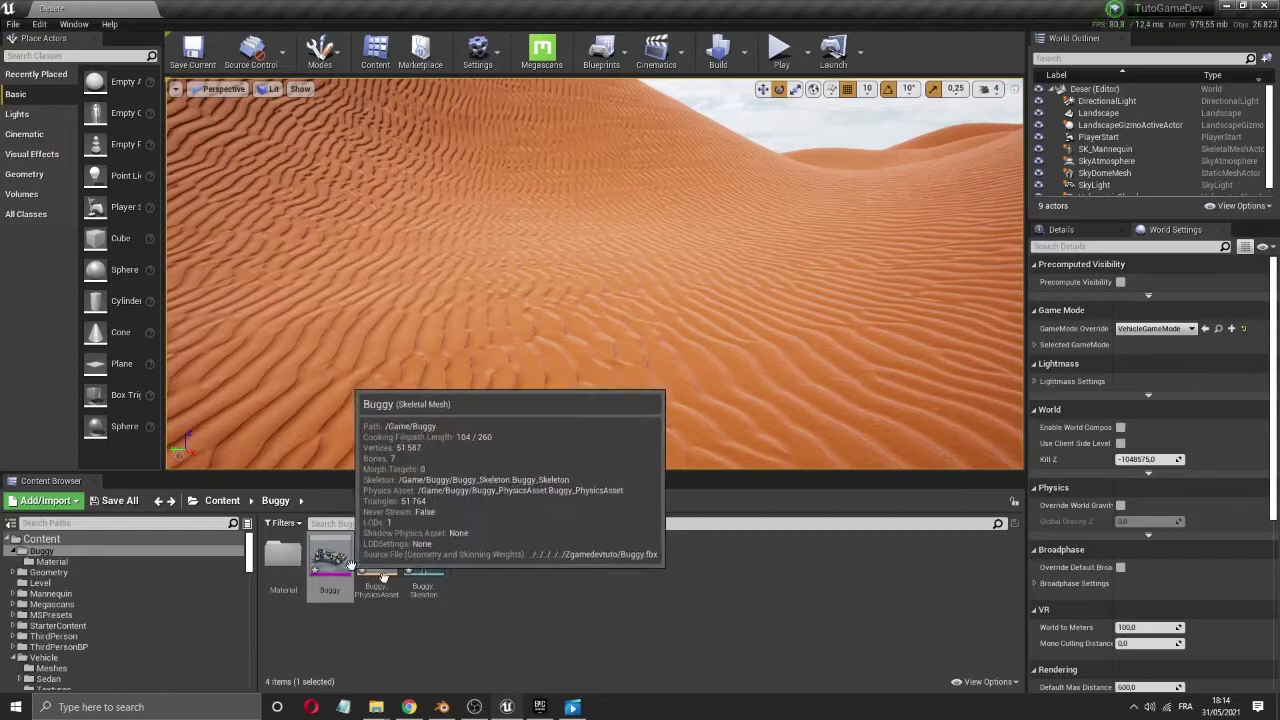
- Open the Buggy skeleton asset and examine each bone in its hierarchy, from Root through the wheel bones to Bone and Steer1
{"action": "double_click", "coordinate": [426, 579]}
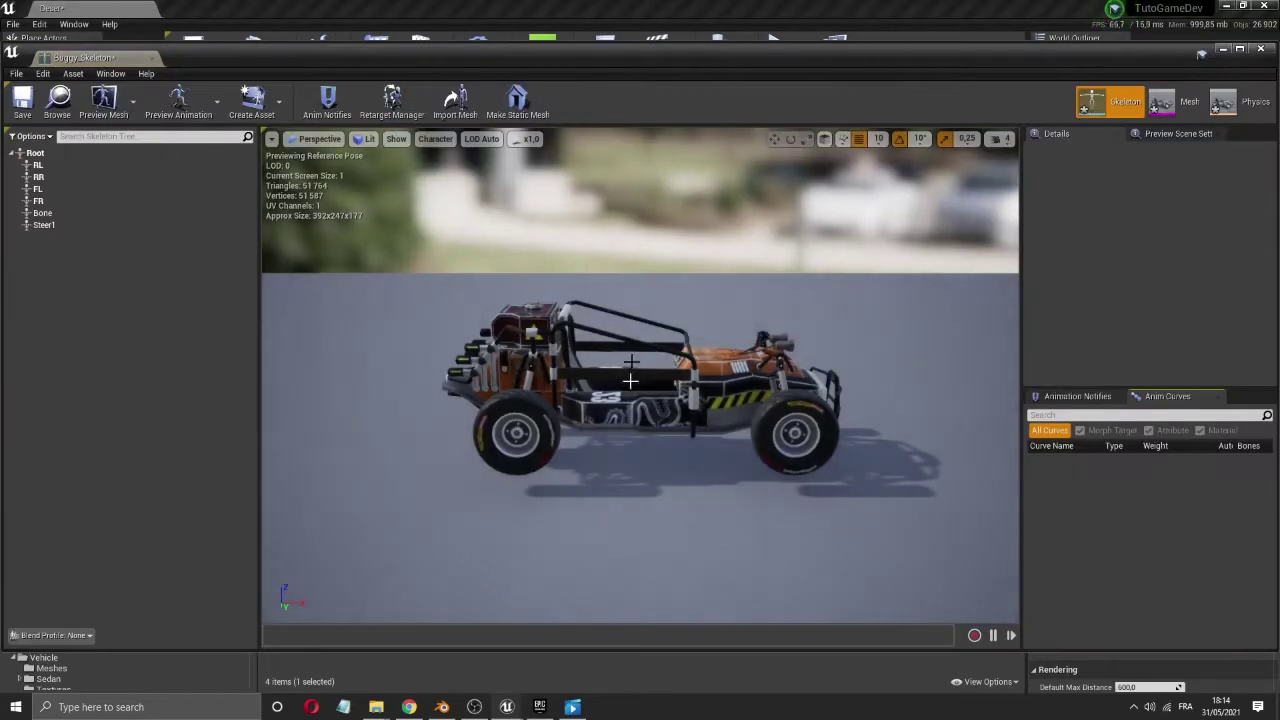
{"action": "left_click", "coordinate": [37, 154]}
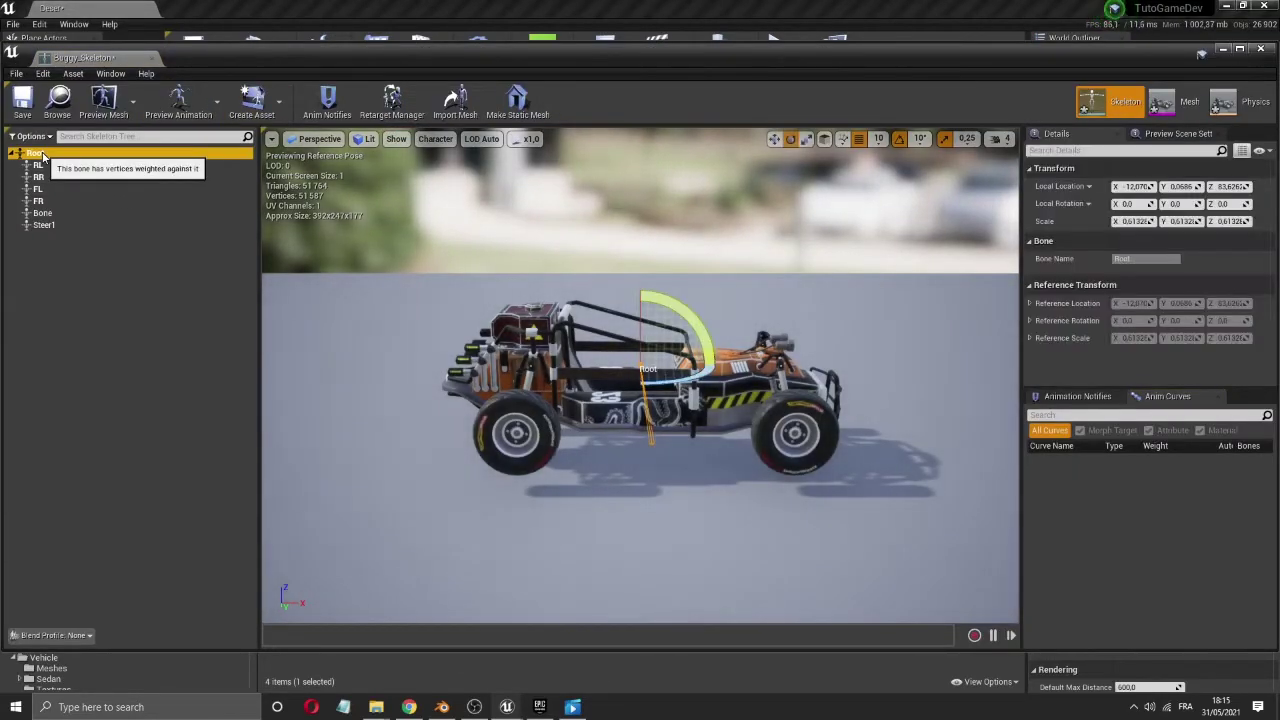
{"action": "left_click", "coordinate": [46, 166]}
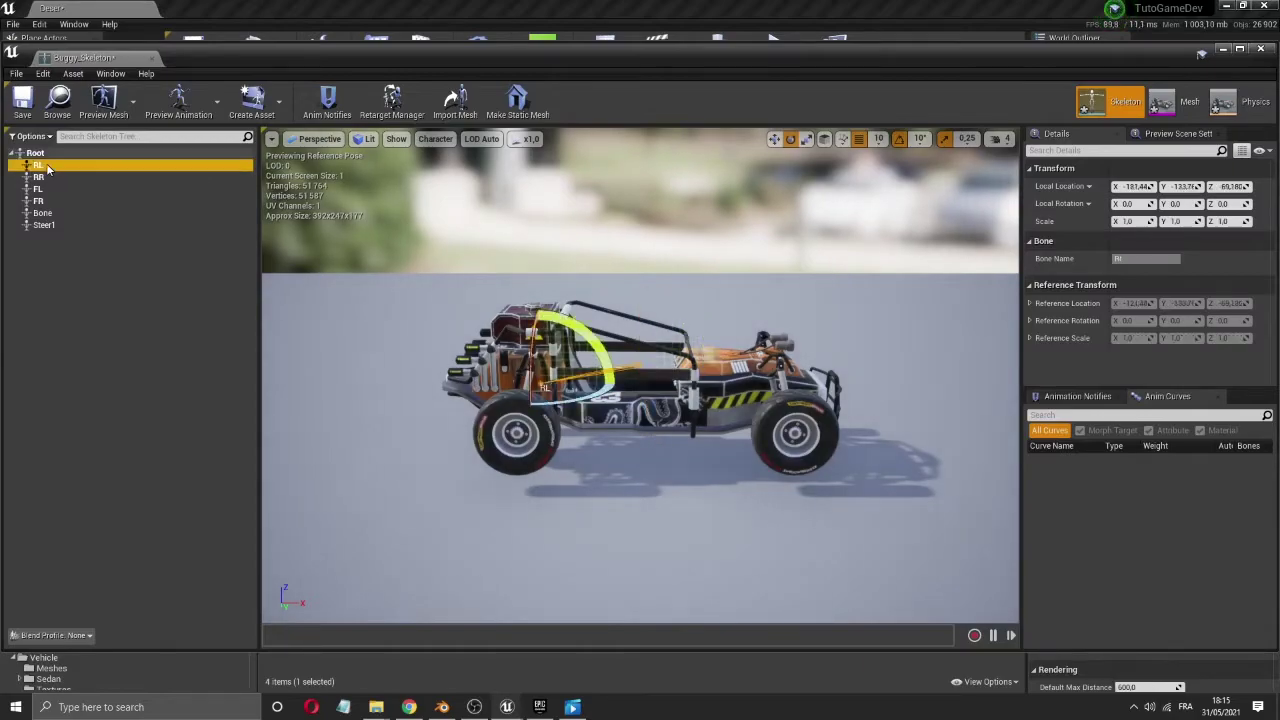
{"action": "left_click", "coordinate": [51, 176]}
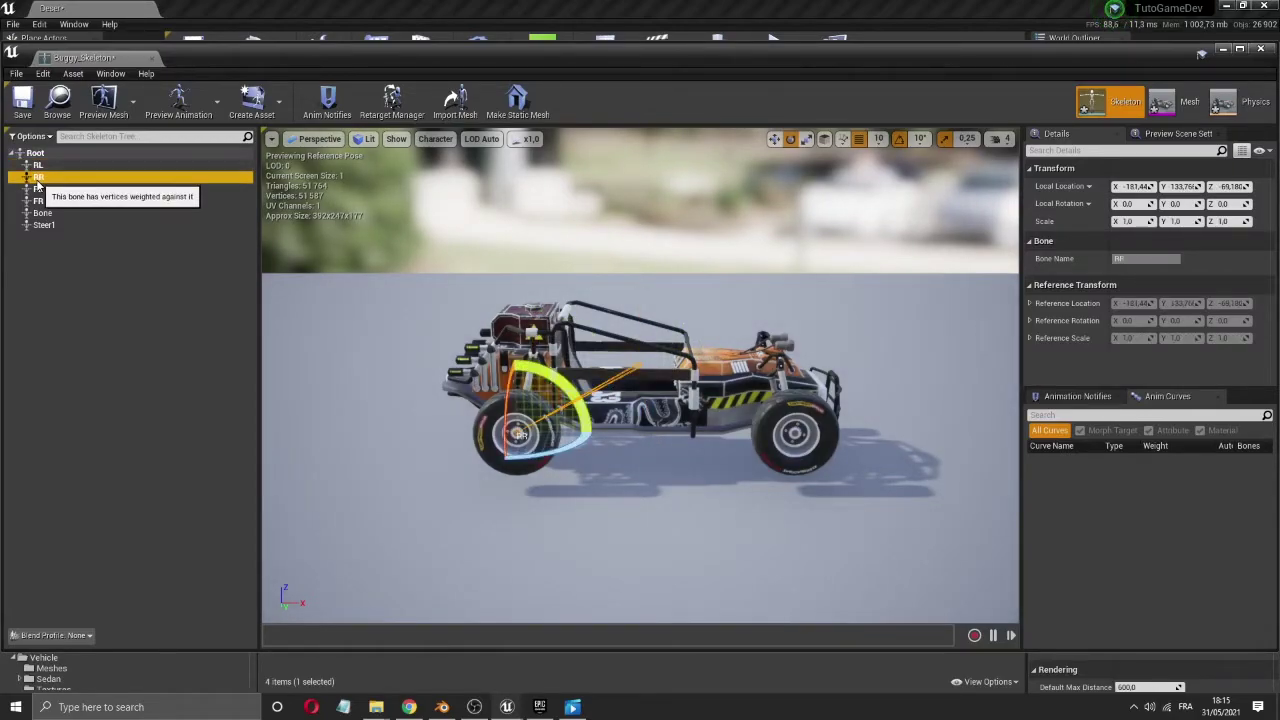
{"action": "left_click", "coordinate": [40, 191]}
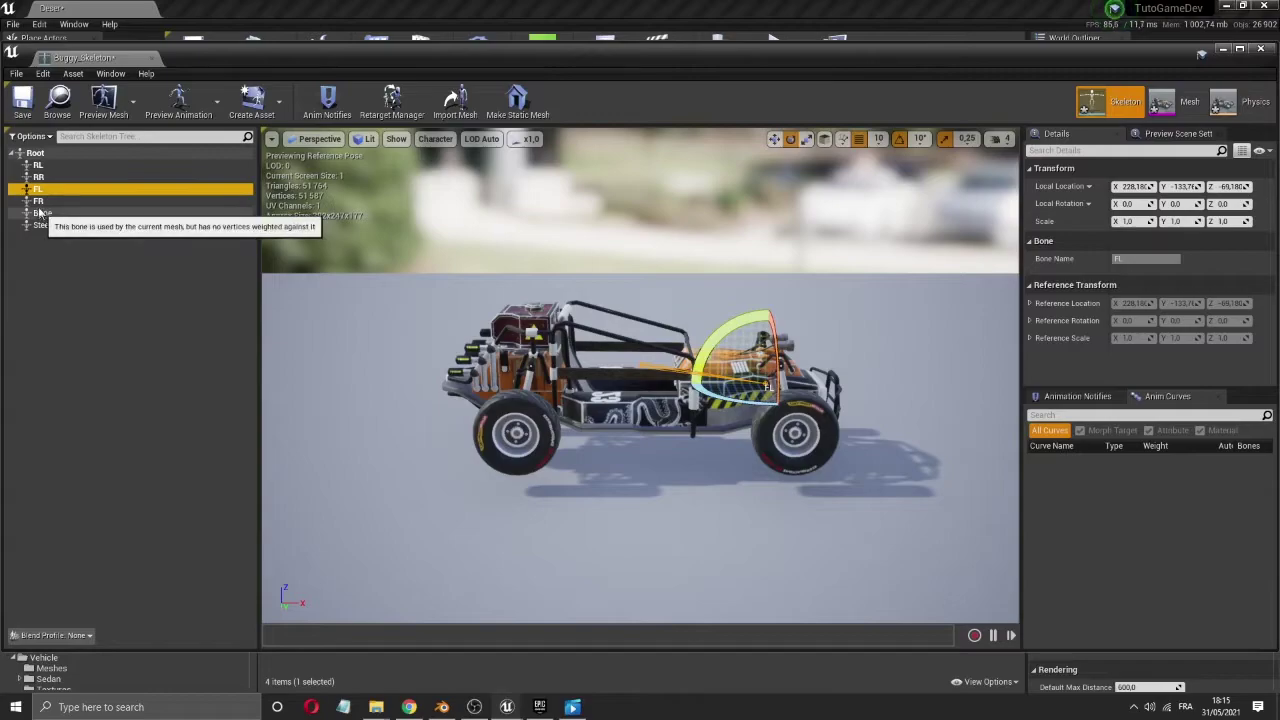
{"action": "left_click", "coordinate": [40, 201]}
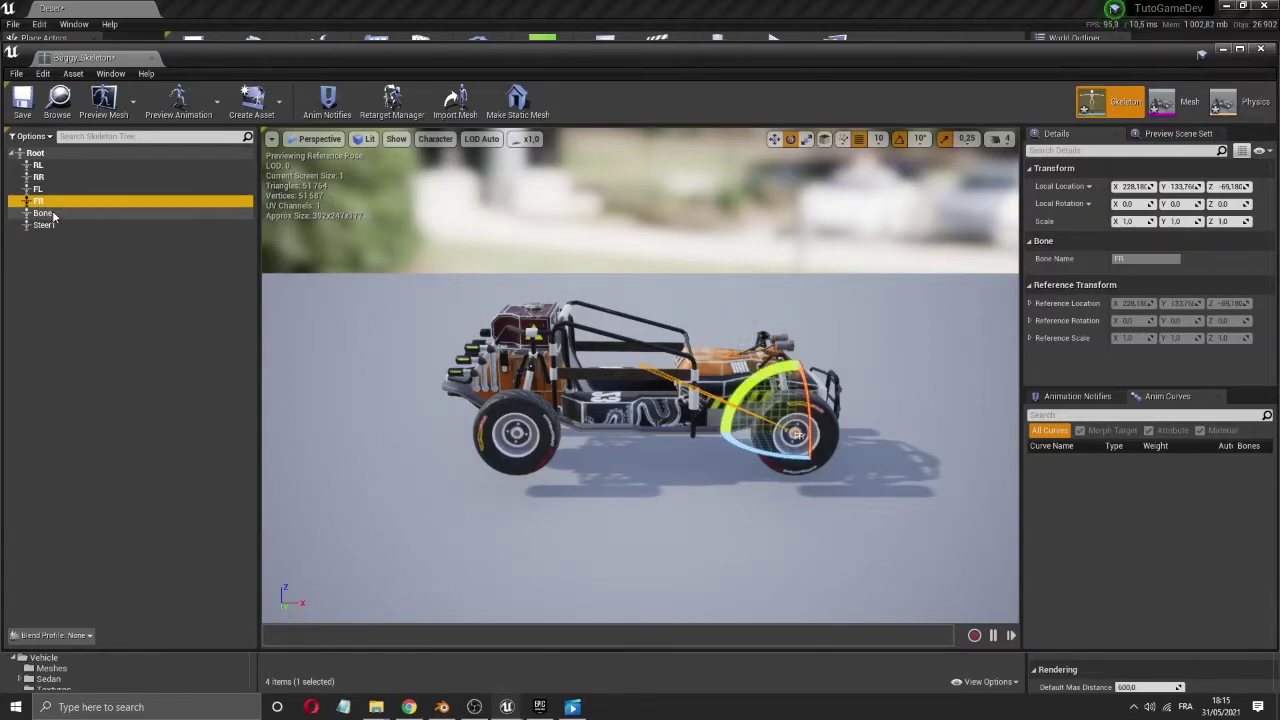
{"action": "left_click", "coordinate": [44, 213]}
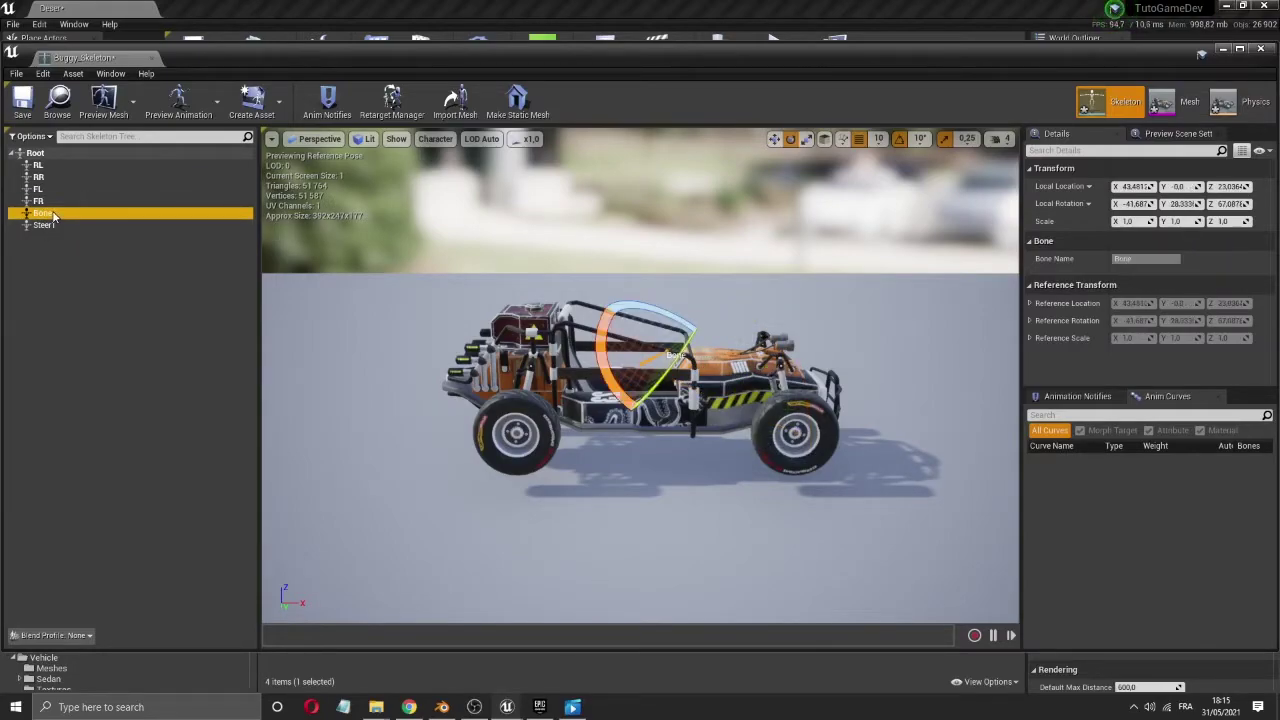
{"action": "left_click", "coordinate": [49, 226]}
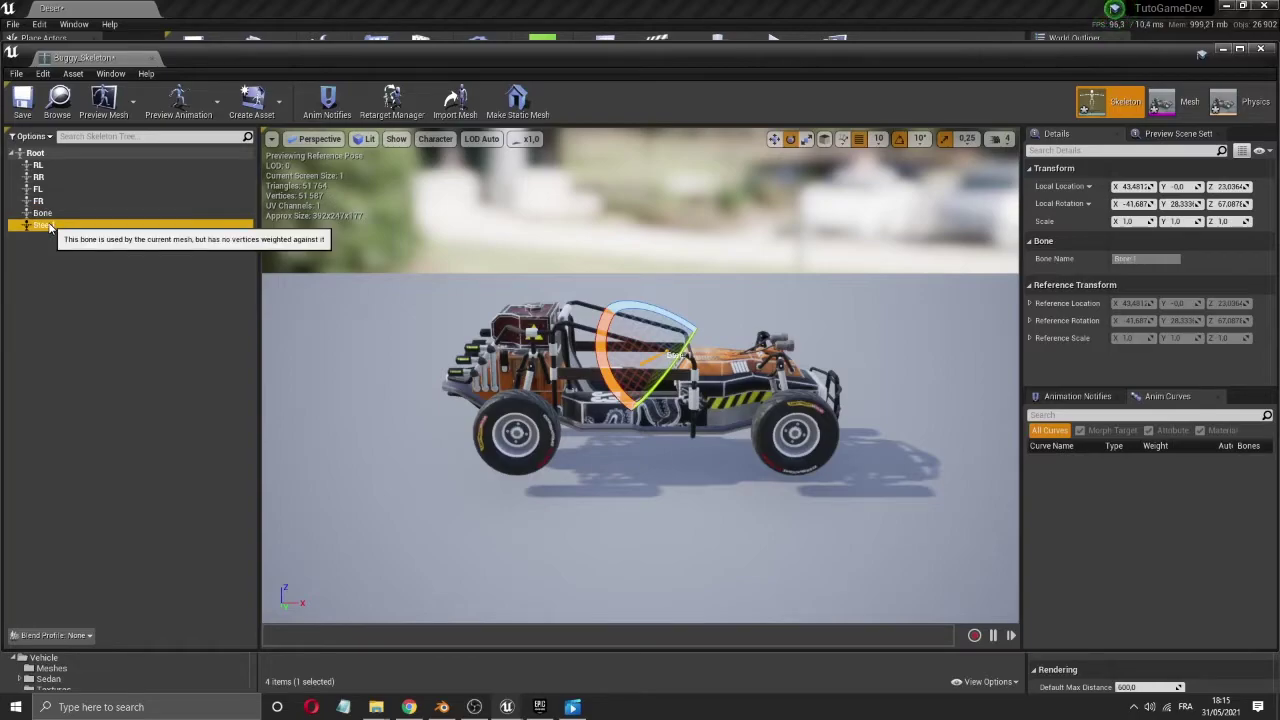
{"action": "left_click", "coordinate": [44, 214]}
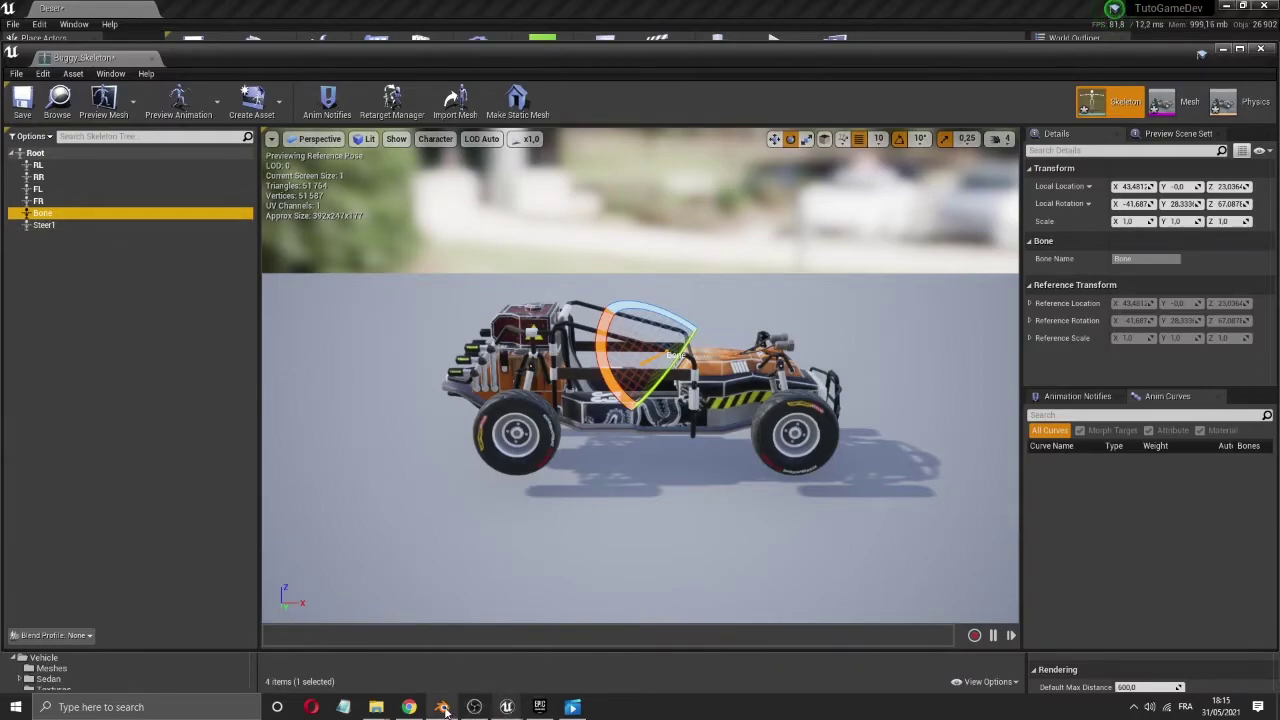
- Switch to Blender and examine the buggy's object hierarchy and the armature bones around the steering wheel
{"action": "mouse_move", "coordinate": [444, 709]}
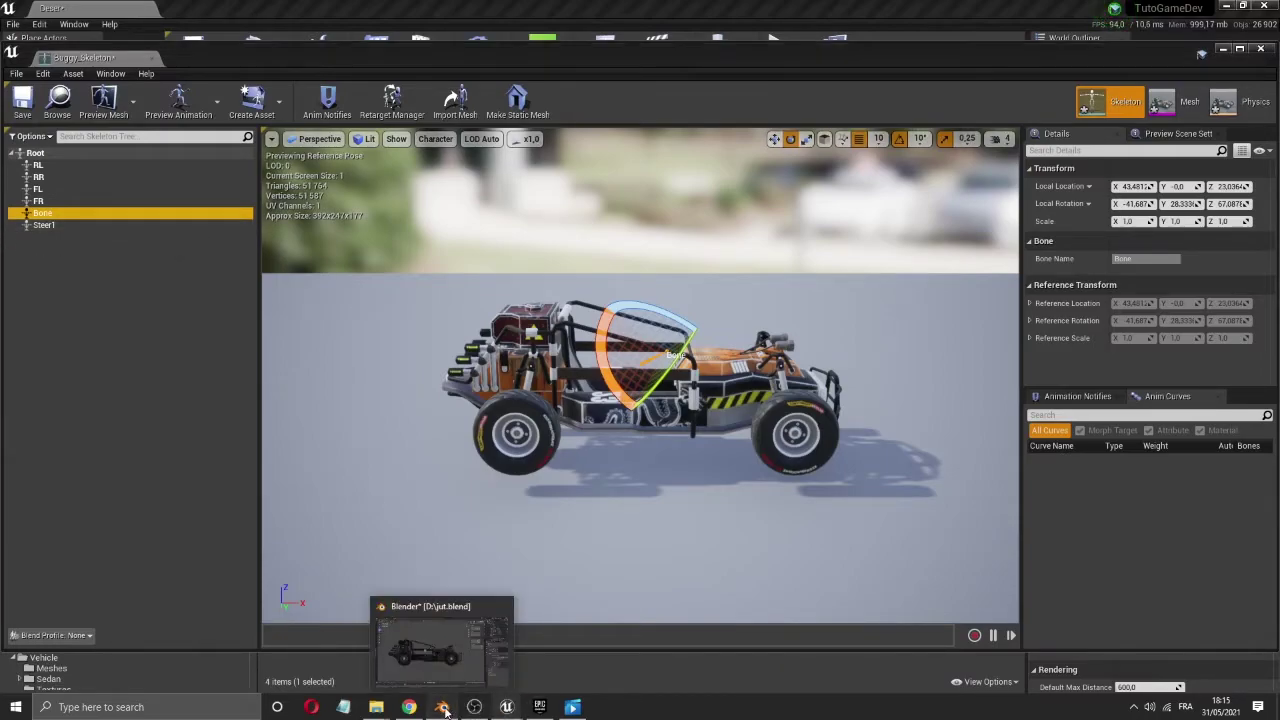
{"action": "left_click", "coordinate": [444, 709]}
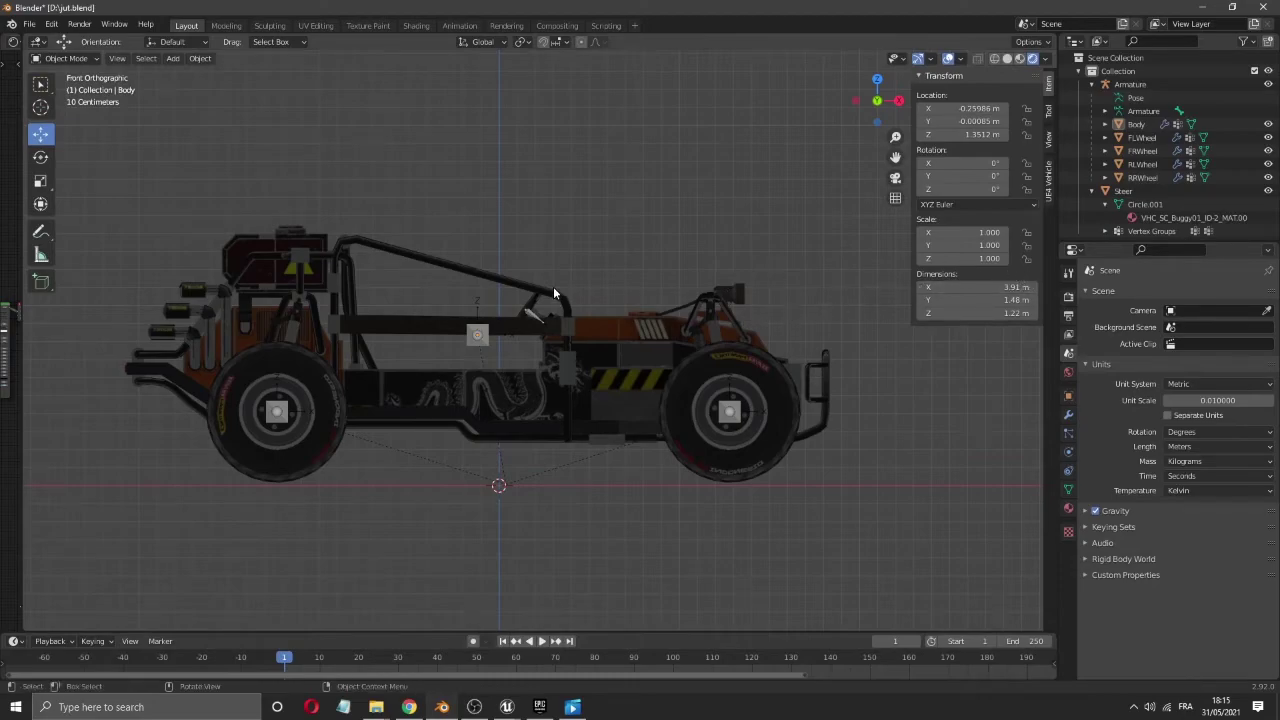
{"action": "scroll", "coordinate": [1125, 177], "scroll_direction": "down", "scroll_amount": 1}
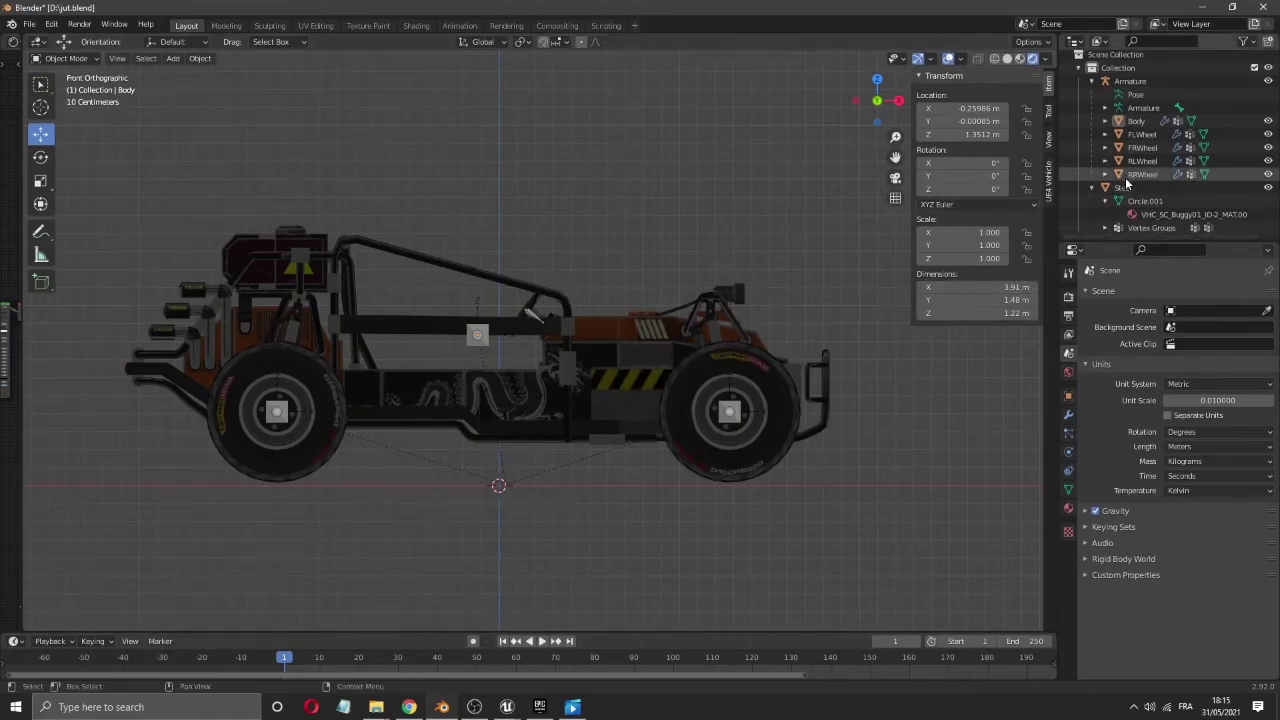
{"action": "left_click", "coordinate": [1092, 187]}
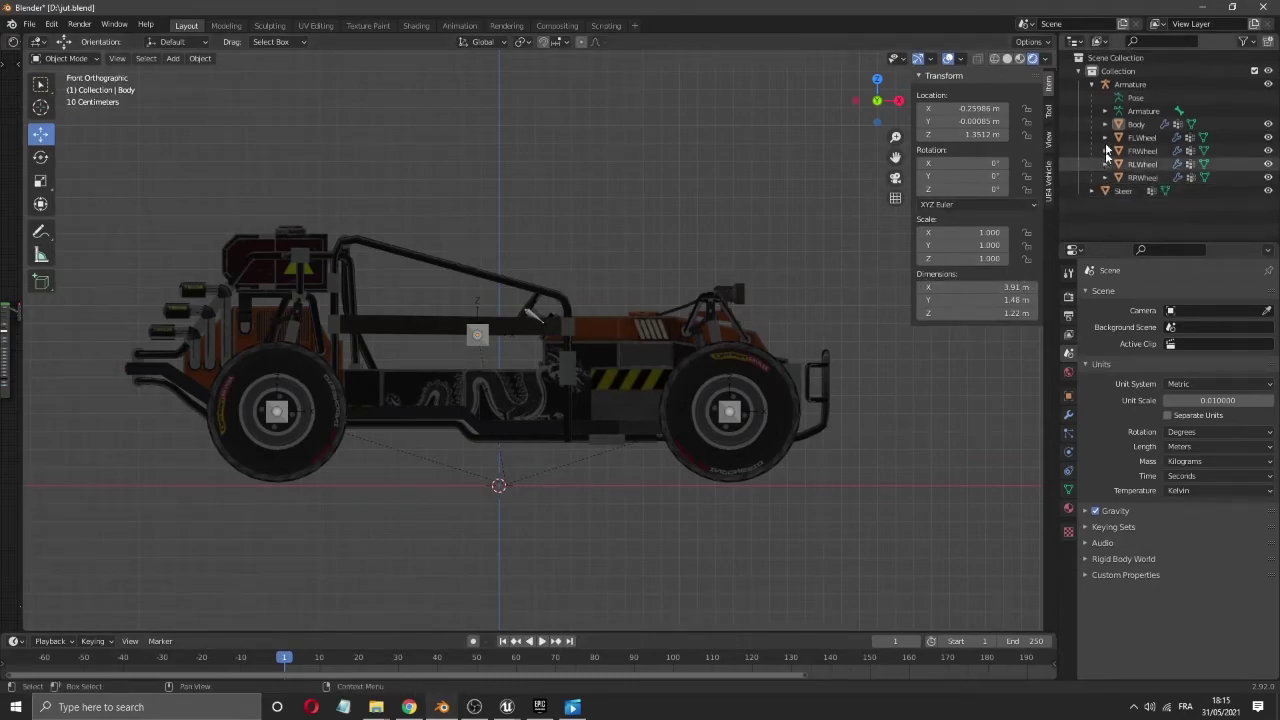
{"action": "left_click", "coordinate": [1092, 85]}
{"action": "left_click", "coordinate": [1091, 98]}
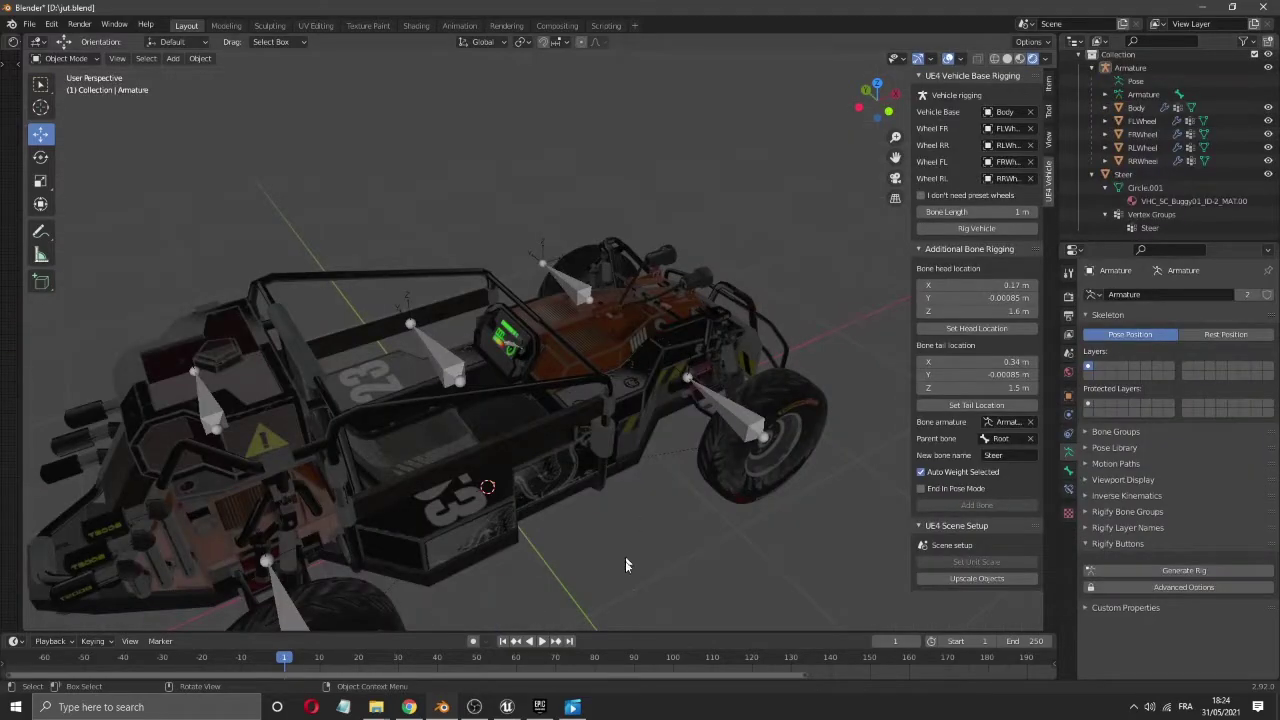
{"action": "middle_click_drag", "start_coordinate": [628, 568], "coordinate": [648, 523]}
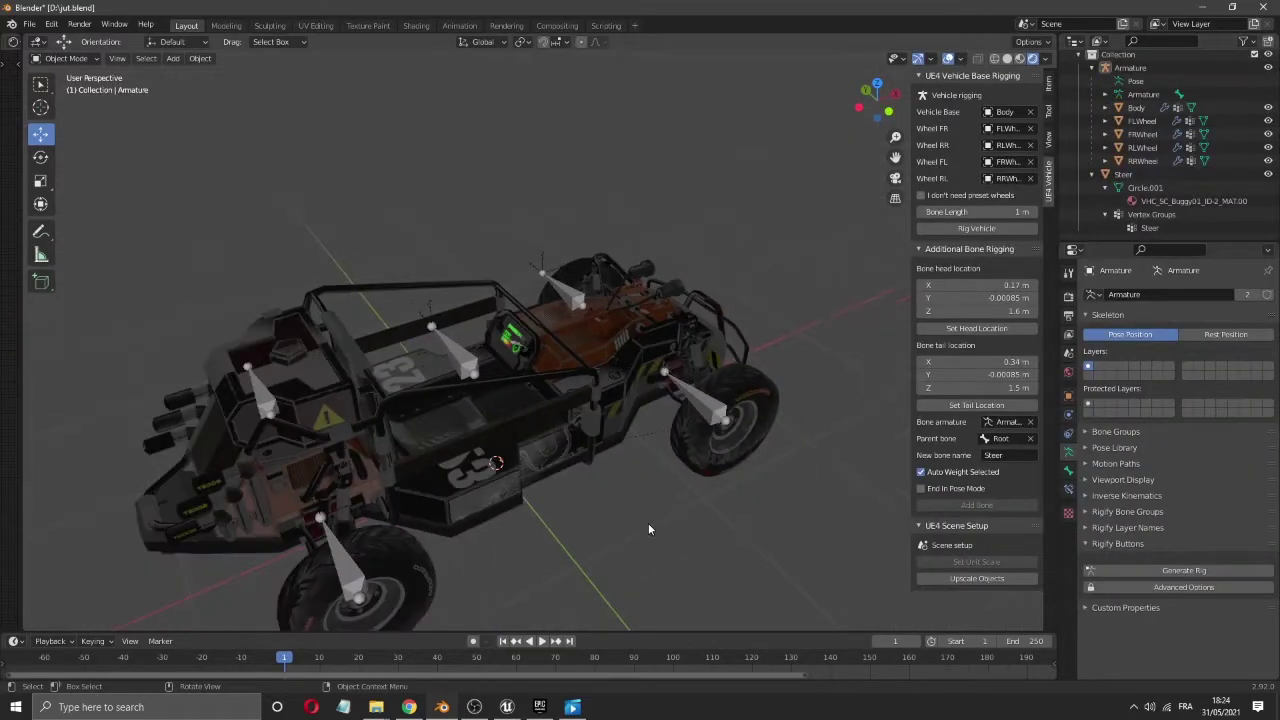
{"action": "middle_click_drag", "start_coordinate": [901, 152], "coordinate": [669, 199]}
{"action": "scroll", "coordinate": [729, 371], "scroll_direction": "up", "scroll_amount": 5}
{"action": "scroll", "coordinate": [669, 199], "scroll_direction": "down", "scroll_amount": 3}
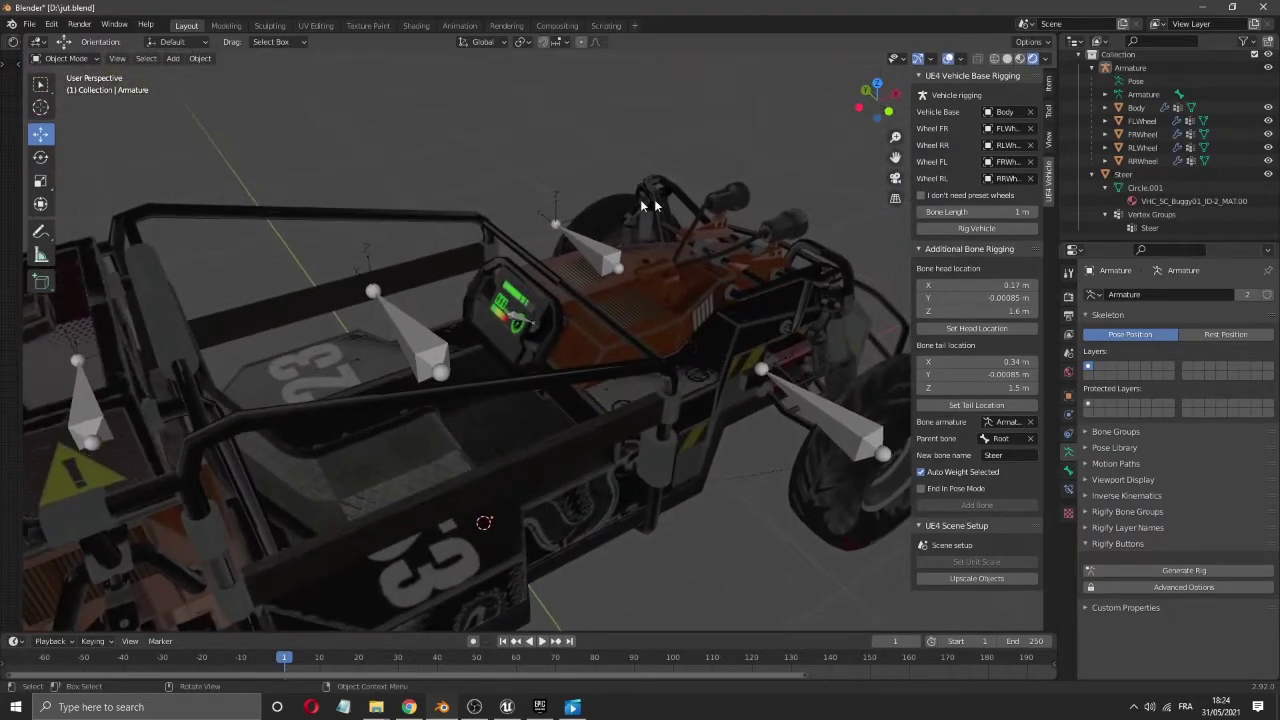
{"action": "scroll", "coordinate": [588, 346], "scroll_direction": "up", "scroll_amount": 3}
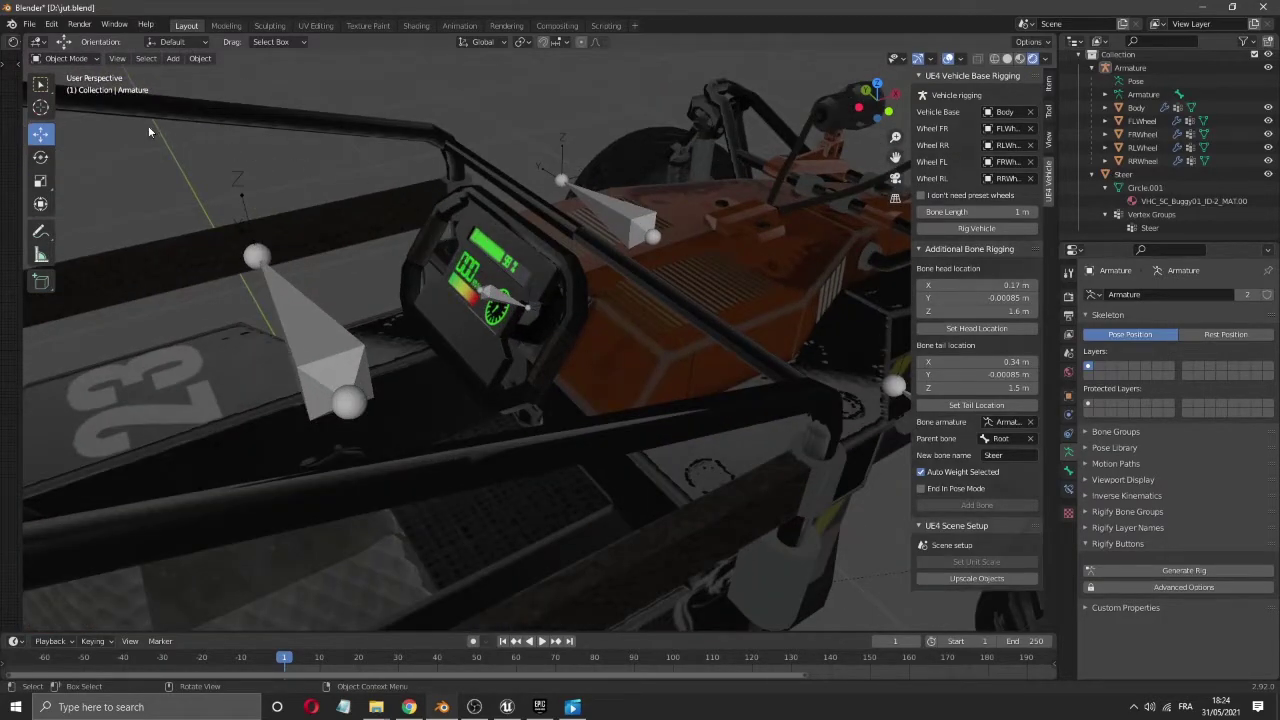
- In the armature's Edit Mode, move the Steer bone upward, away from the bone overlapping it at the steering wheel
{"action": "key", "text": "Tab"}
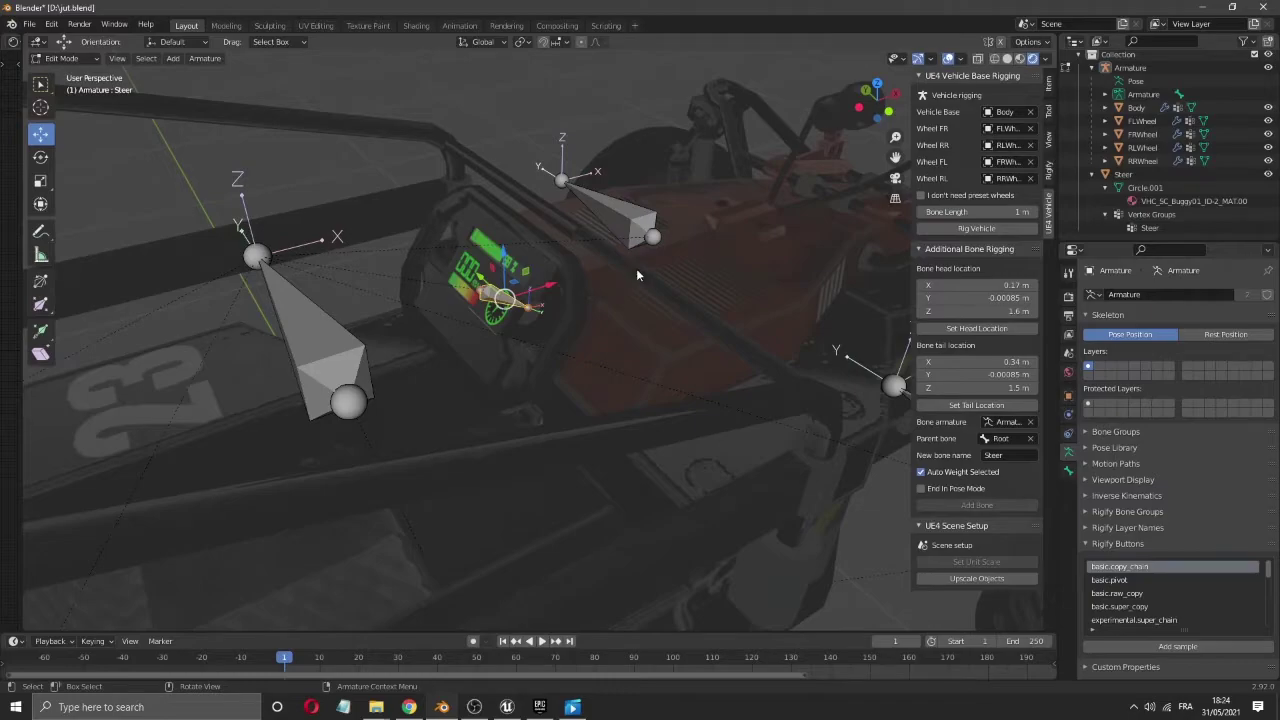
{"action": "key", "text": "Tab"}
{"action": "key", "text": "Tab"}
{"action": "left_click_drag", "start_coordinate": [505, 268], "coordinate": [497, 251]}
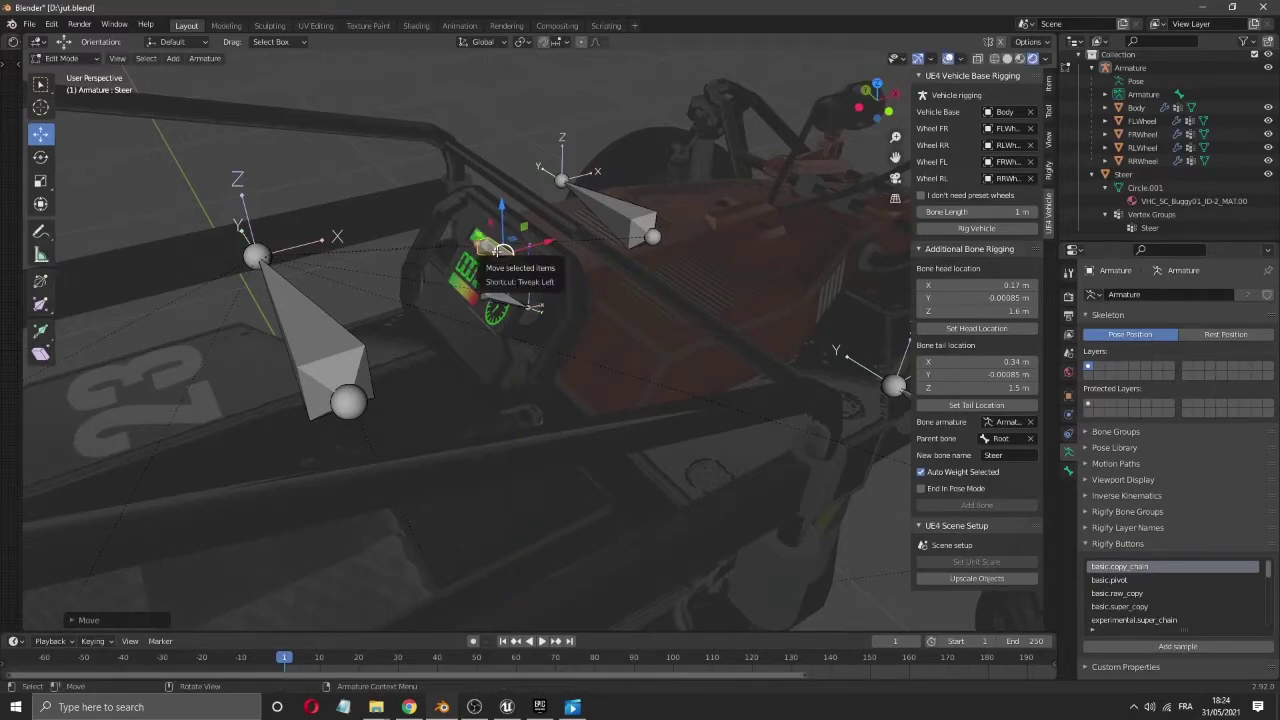
{"action": "left_click_drag", "start_coordinate": [502, 250], "coordinate": [503, 257]}
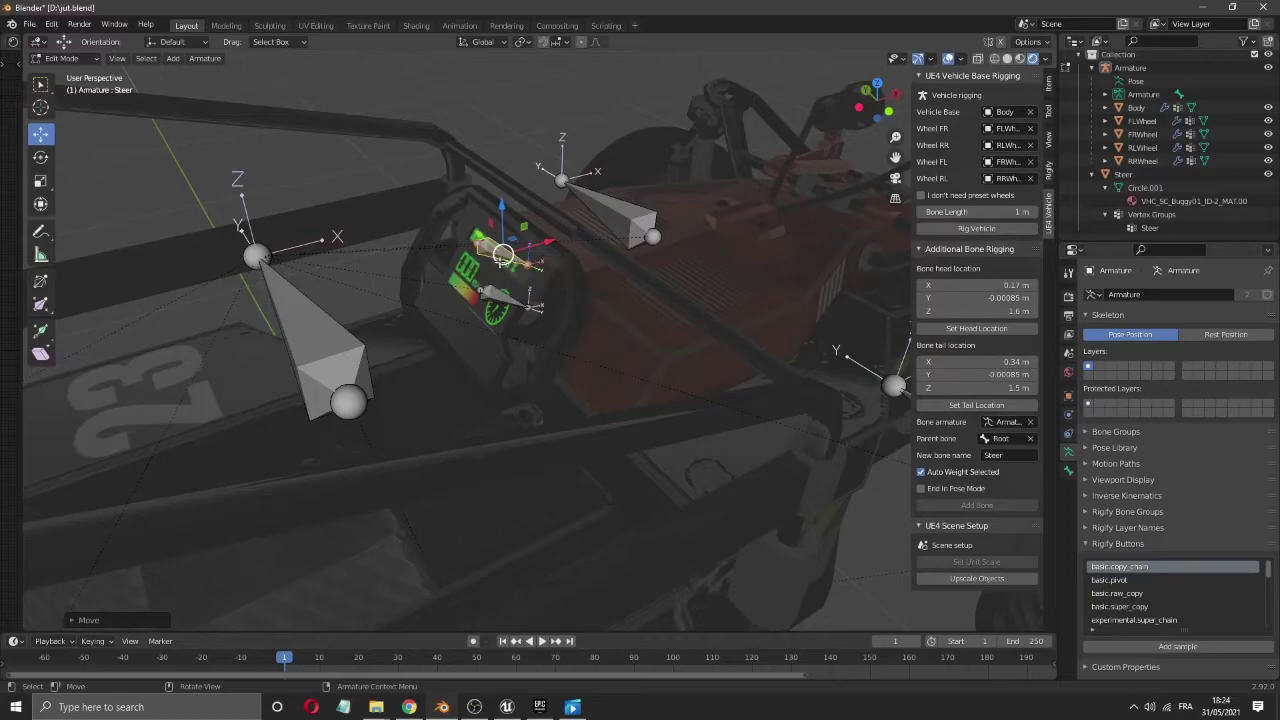
{"action": "key", "text": "shift+a"}
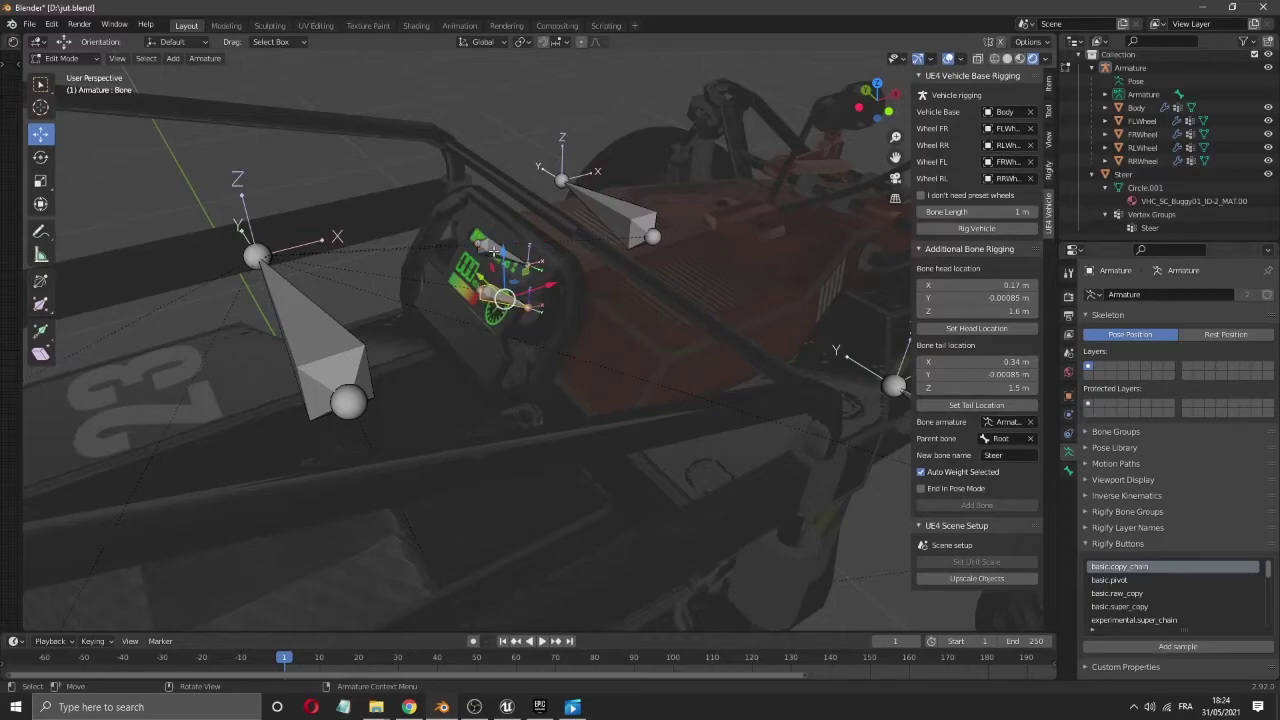
{"action": "key", "text": "ctrl+z"}
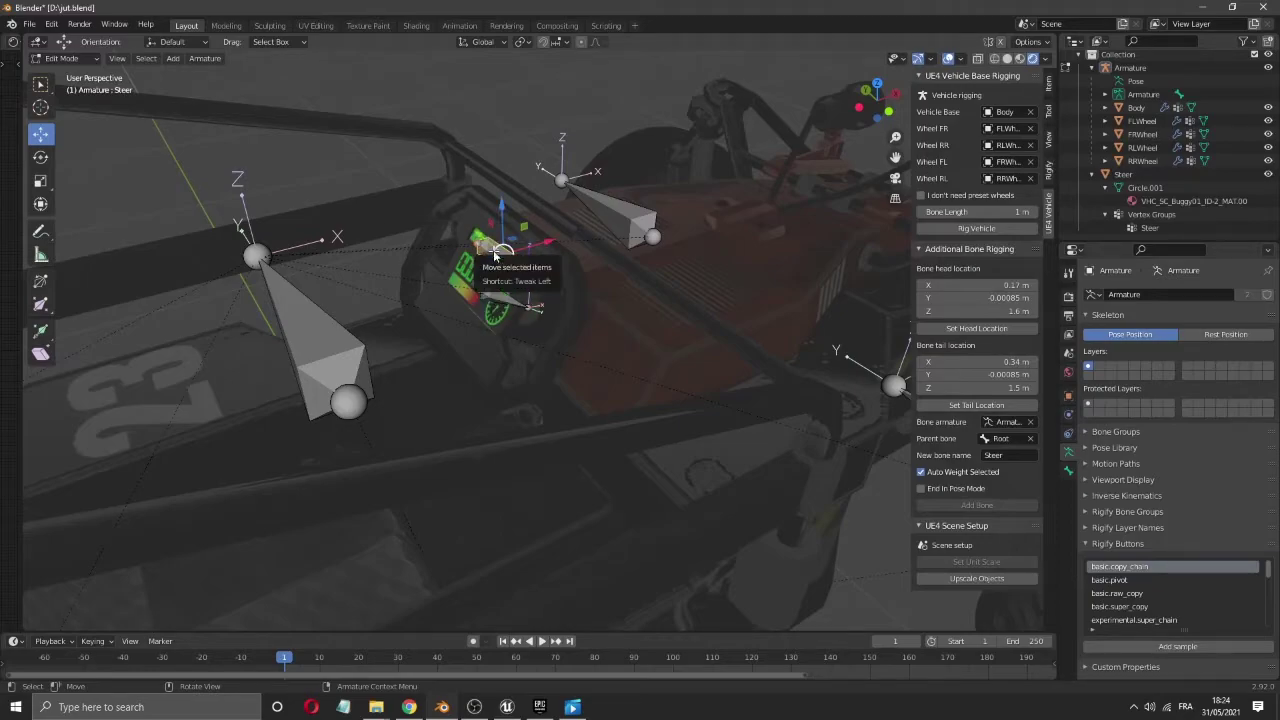
{"action": "right_click", "coordinate": [494, 257]}
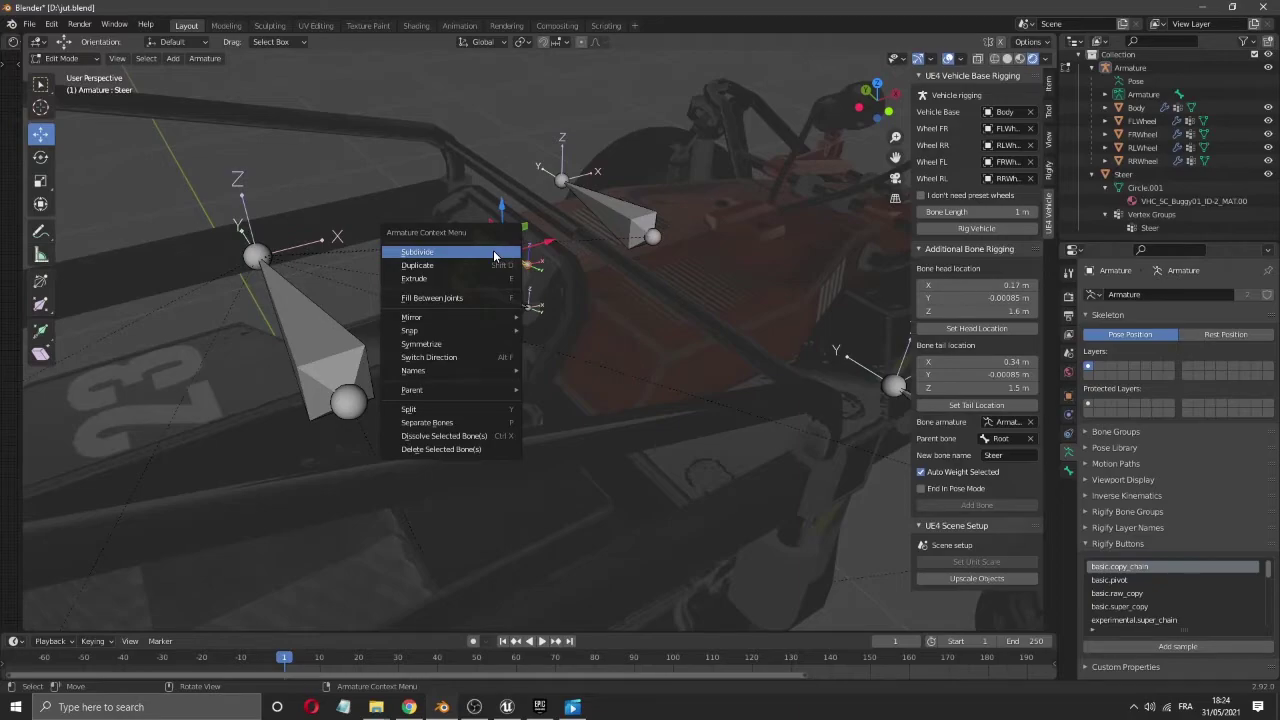
{"action": "key", "text": "Escape"}
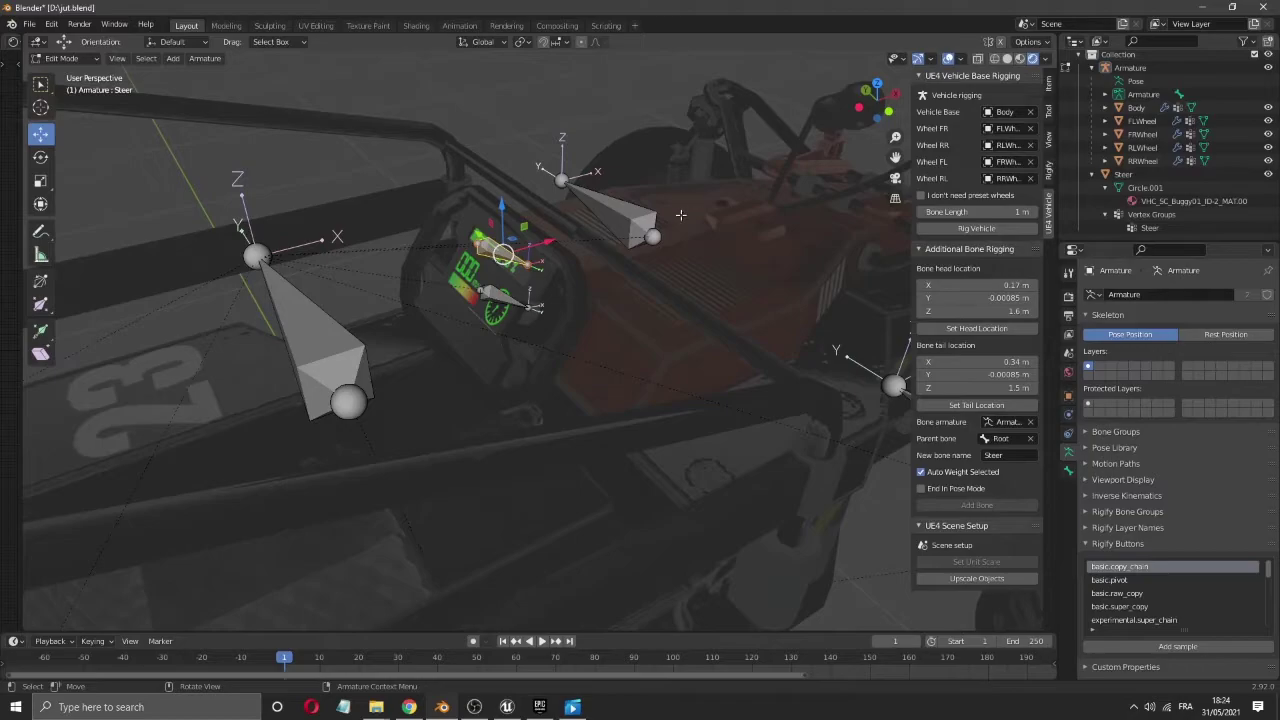
- Delete the raised Steer bone from the armature and return to Object Mode
{"action": "key", "text": "x"}
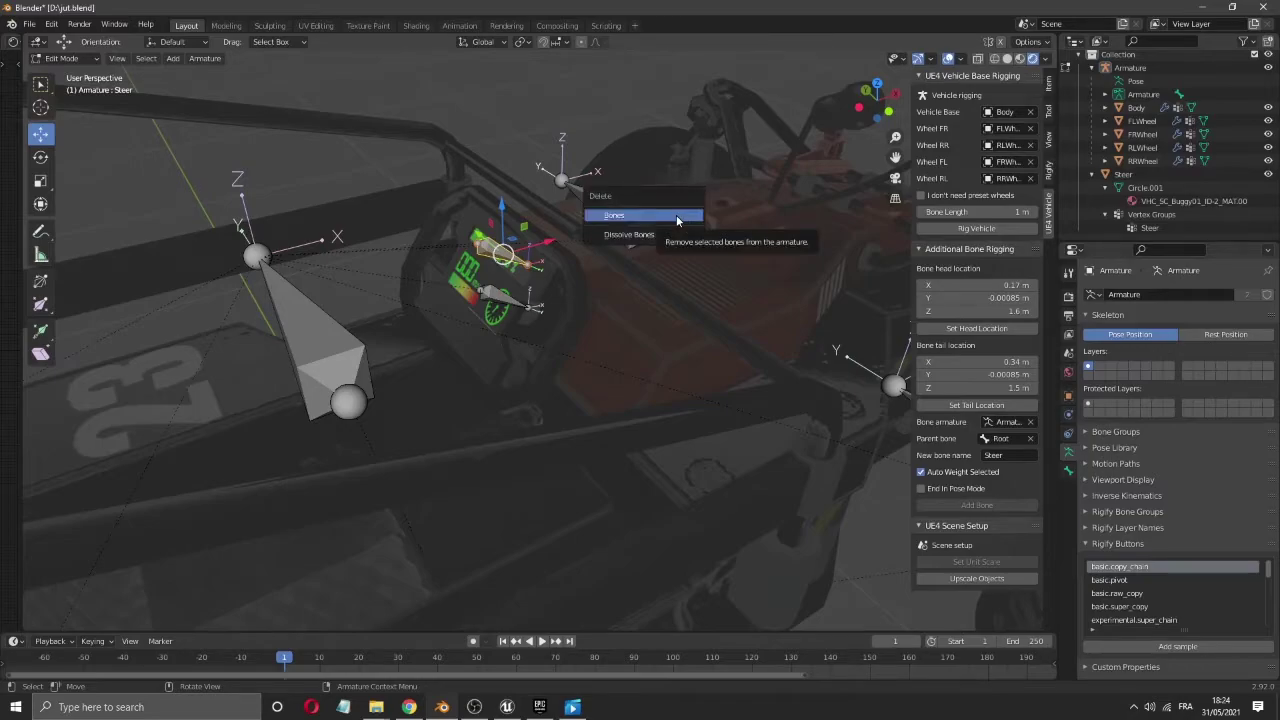
{"action": "left_click", "coordinate": [677, 220]}
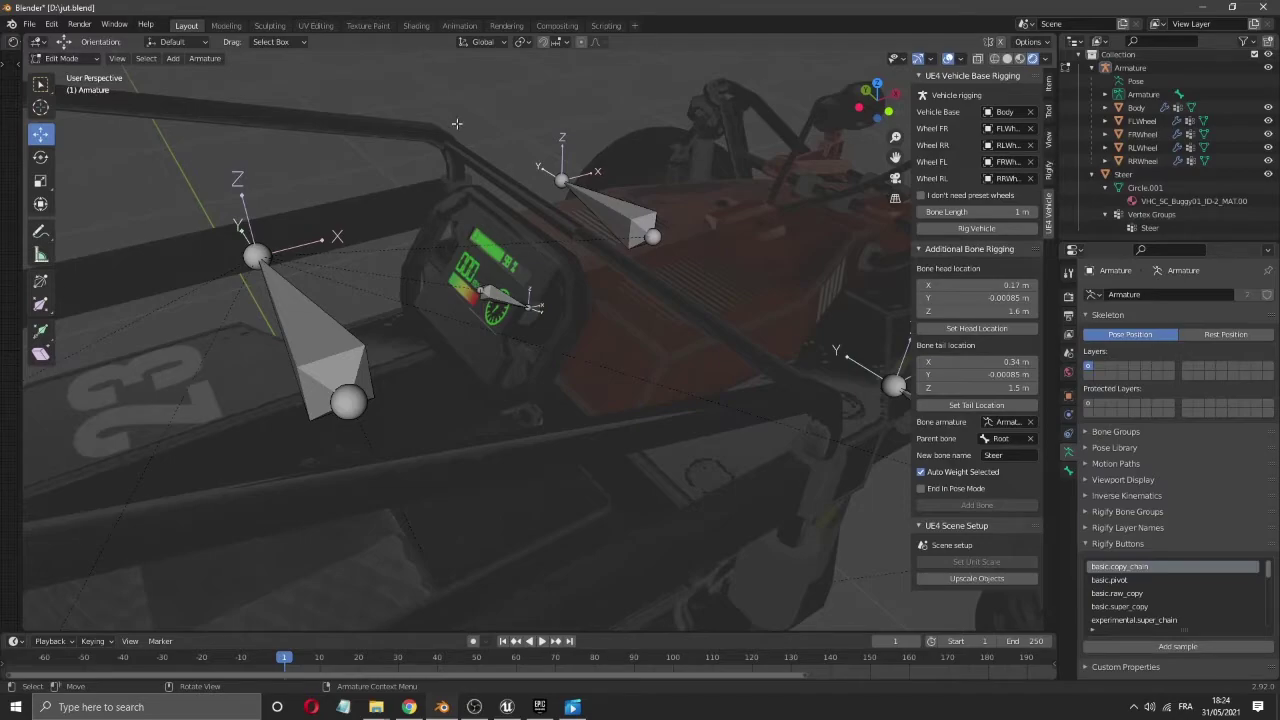
{"action": "scroll", "coordinate": [579, 248], "scroll_direction": "down", "scroll_amount": 6}
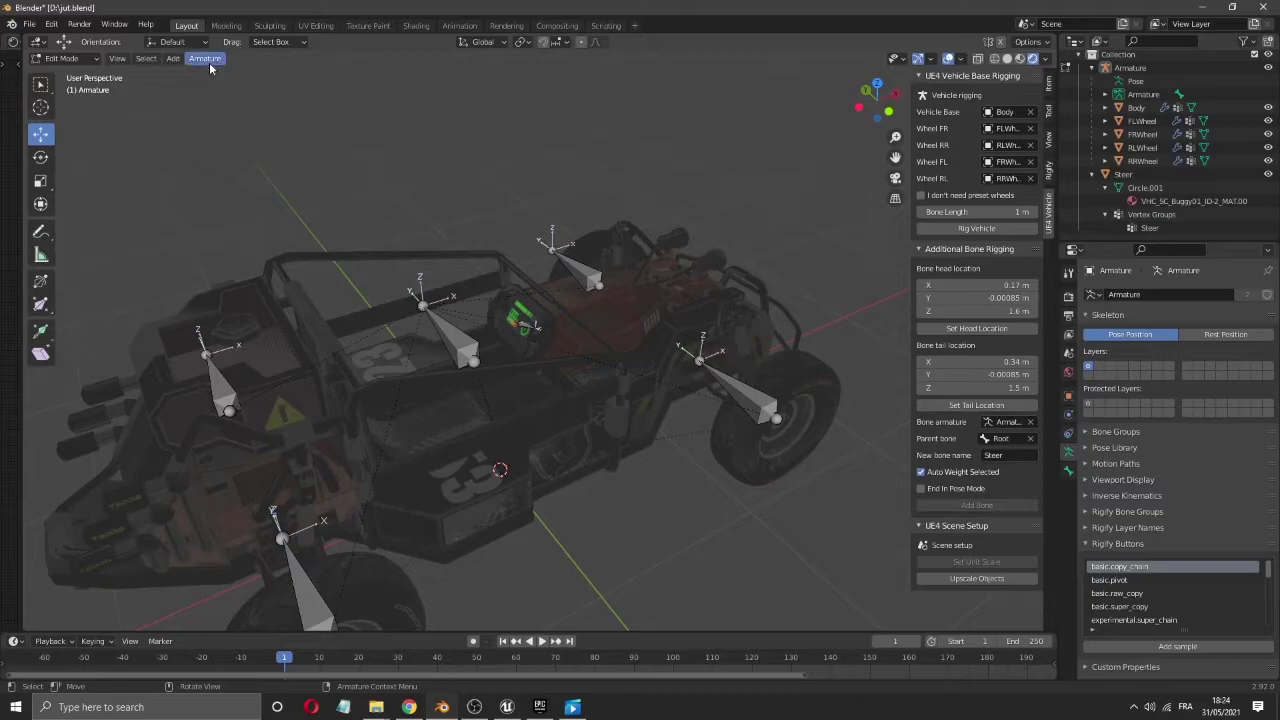
{"action": "key", "text": "Tab"}
{"action": "scroll", "coordinate": [457, 250], "scroll_direction": "down", "scroll_amount": 4}
{"action": "scroll", "coordinate": [457, 250], "scroll_direction": "up", "scroll_amount": 3}
{"action": "scroll", "coordinate": [494, 301], "scroll_direction": "up", "scroll_amount": 4}
{"action": "scroll", "coordinate": [479, 300], "scroll_direction": "down", "scroll_amount": 6}
- Apply Rotation & Scale to the rigged buggy in Object Mode
{"action": "left_click_drag", "start_coordinate": [199, 158], "coordinate": [497, 221]}
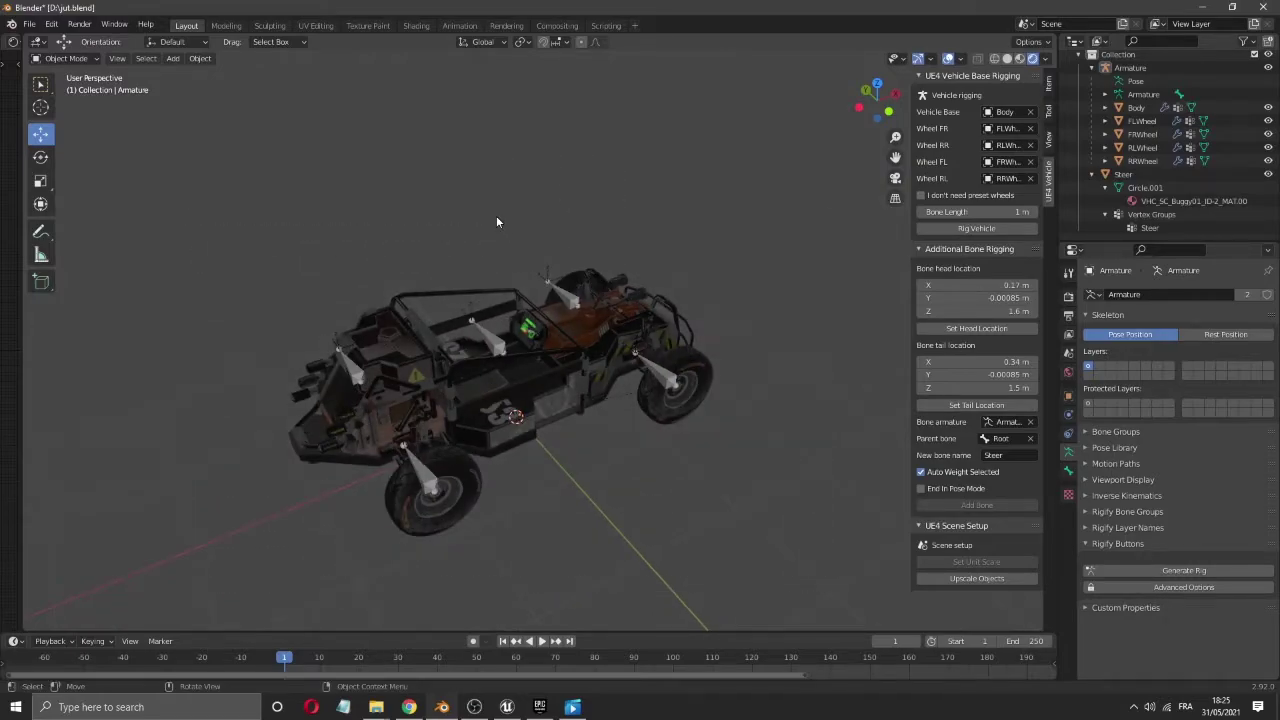
{"action": "left_click", "coordinate": [192, 57]}
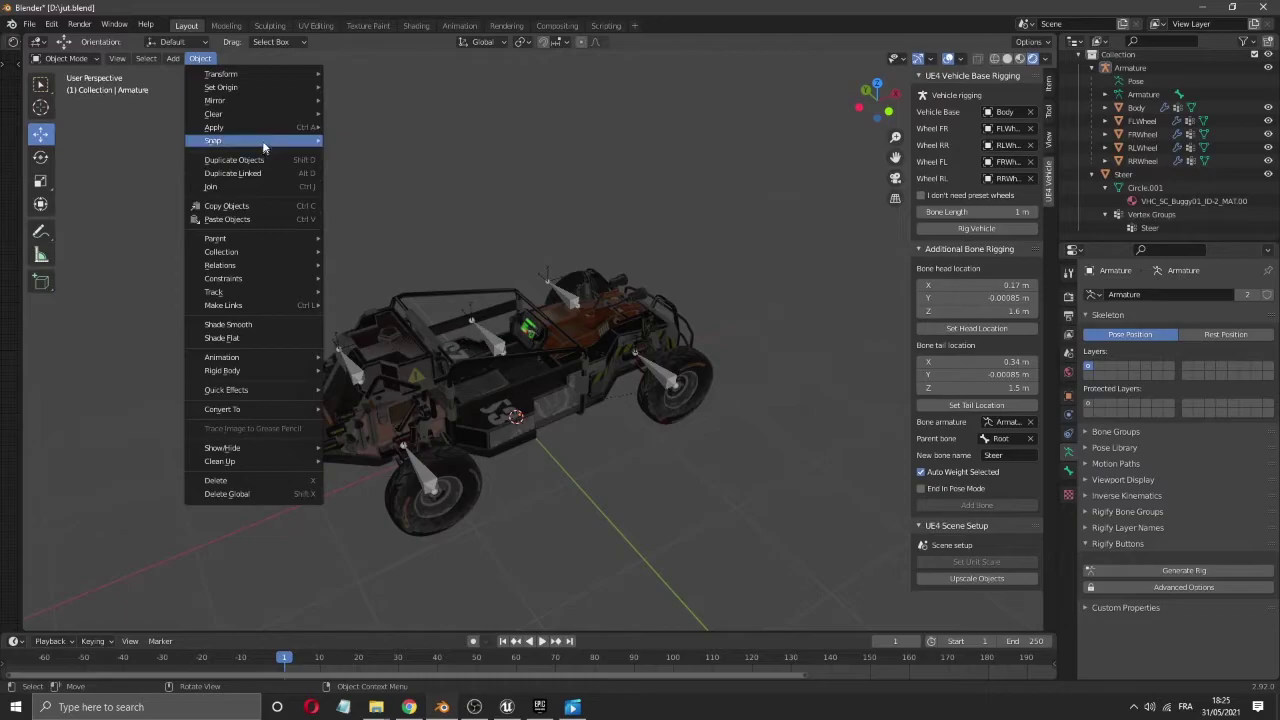
{"action": "mouse_move", "coordinate": [262, 124]}
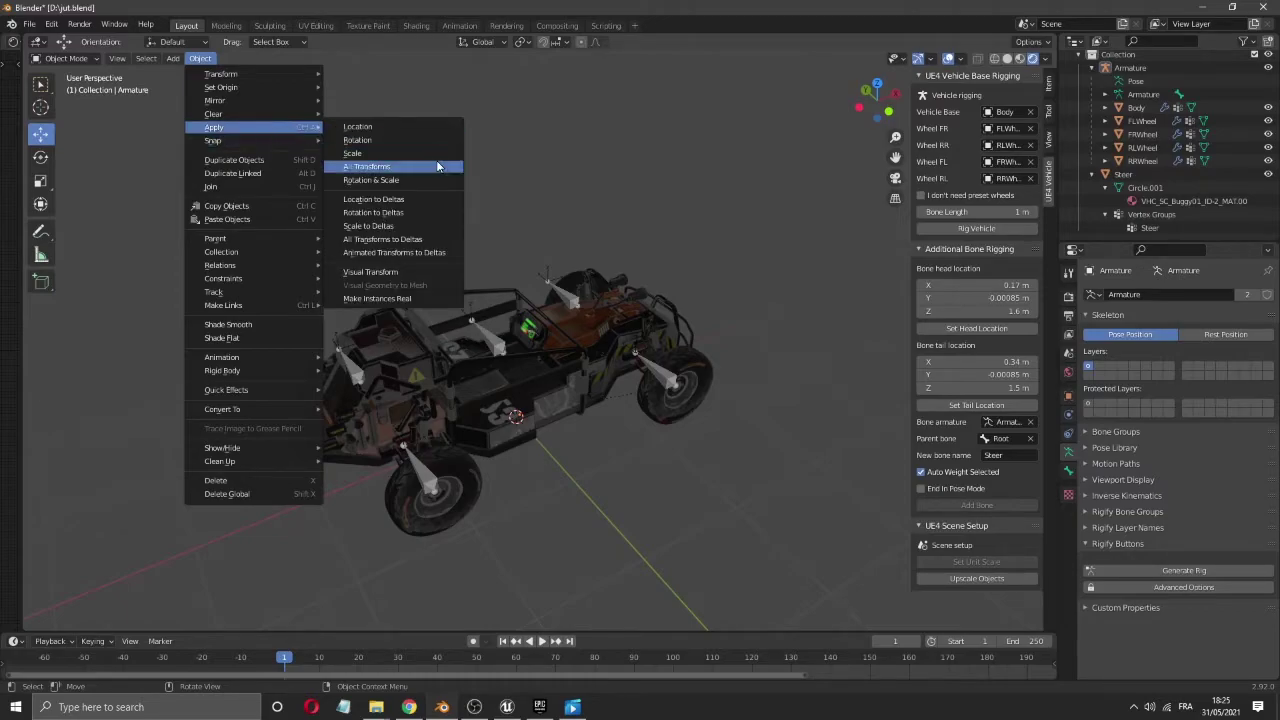
{"action": "left_click", "coordinate": [406, 178]}
- Select the armature and all buggy meshes and export them as FBX, overwriting Buggy.fbx in the Zgamedevtuto folder
{"action": "left_click_drag", "start_coordinate": [203, 113], "coordinate": [824, 586]}
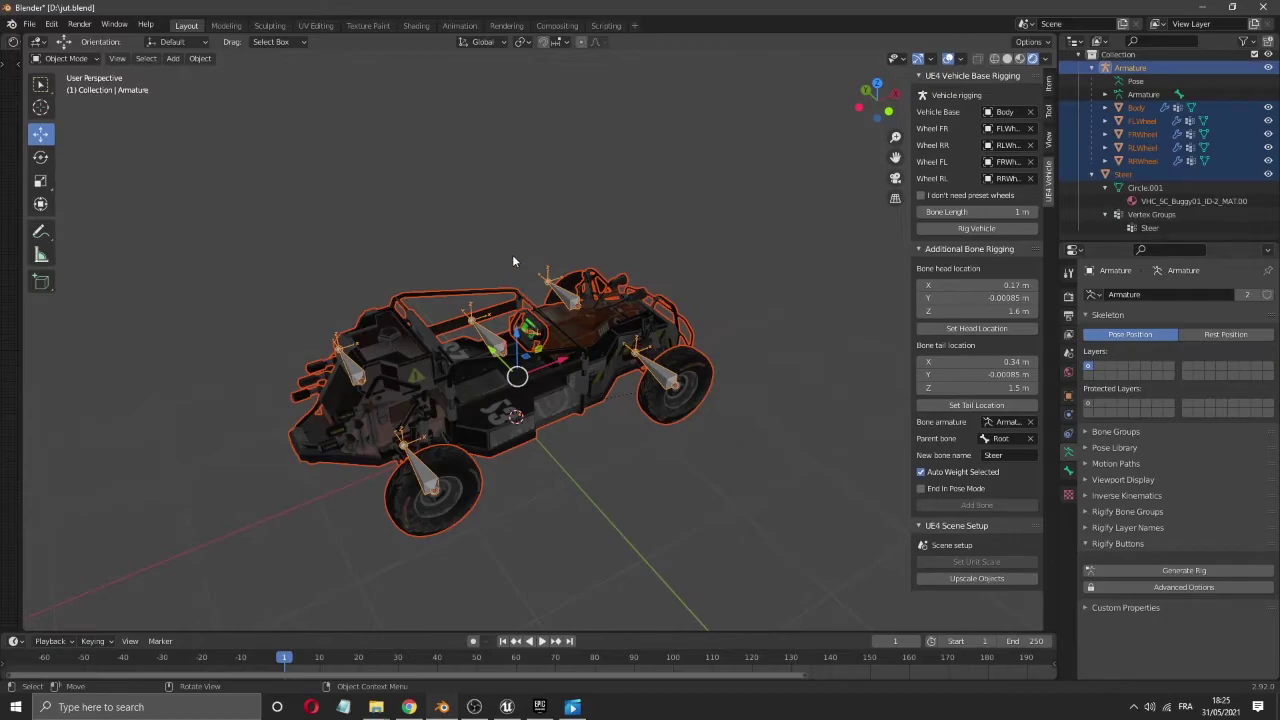
{"action": "right_click", "coordinate": [449, 259]}
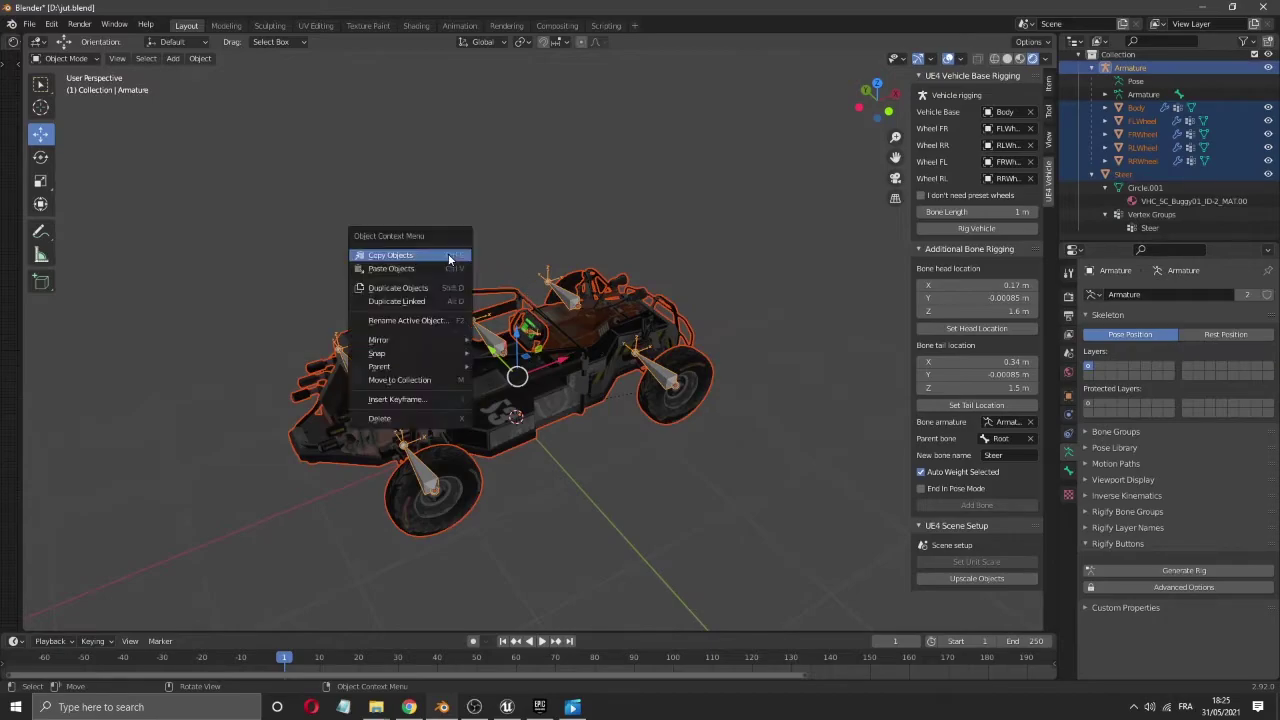
{"action": "left_click", "coordinate": [29, 23]}
{"action": "mouse_move", "coordinate": [52, 218]}
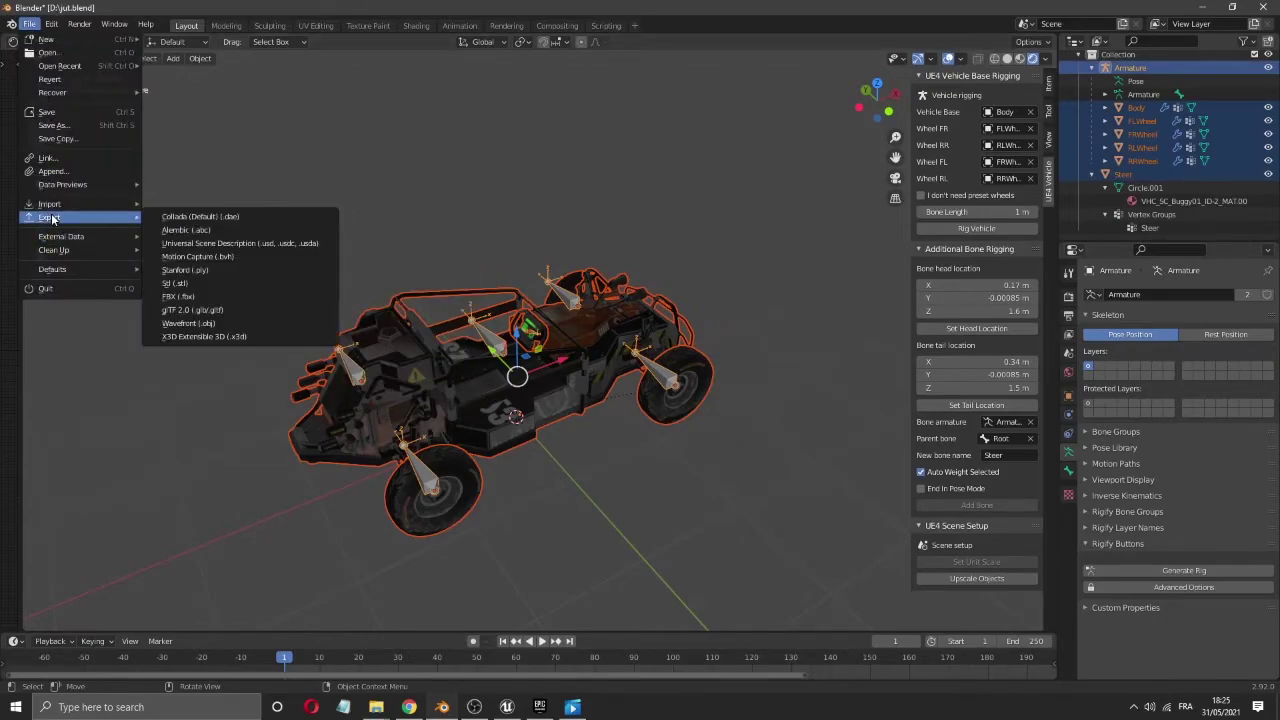
{"action": "left_click", "coordinate": [180, 296]}
{"action": "left_click", "coordinate": [490, 303]}
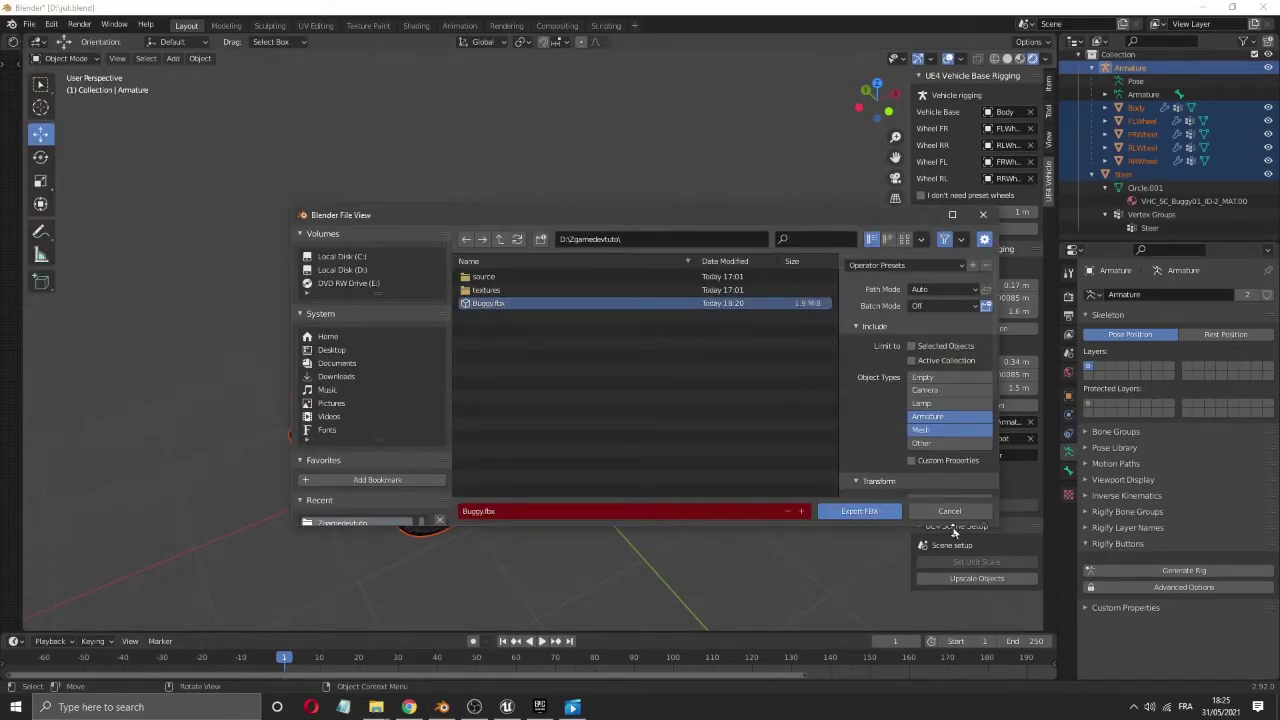
{"action": "left_click", "coordinate": [862, 512]}
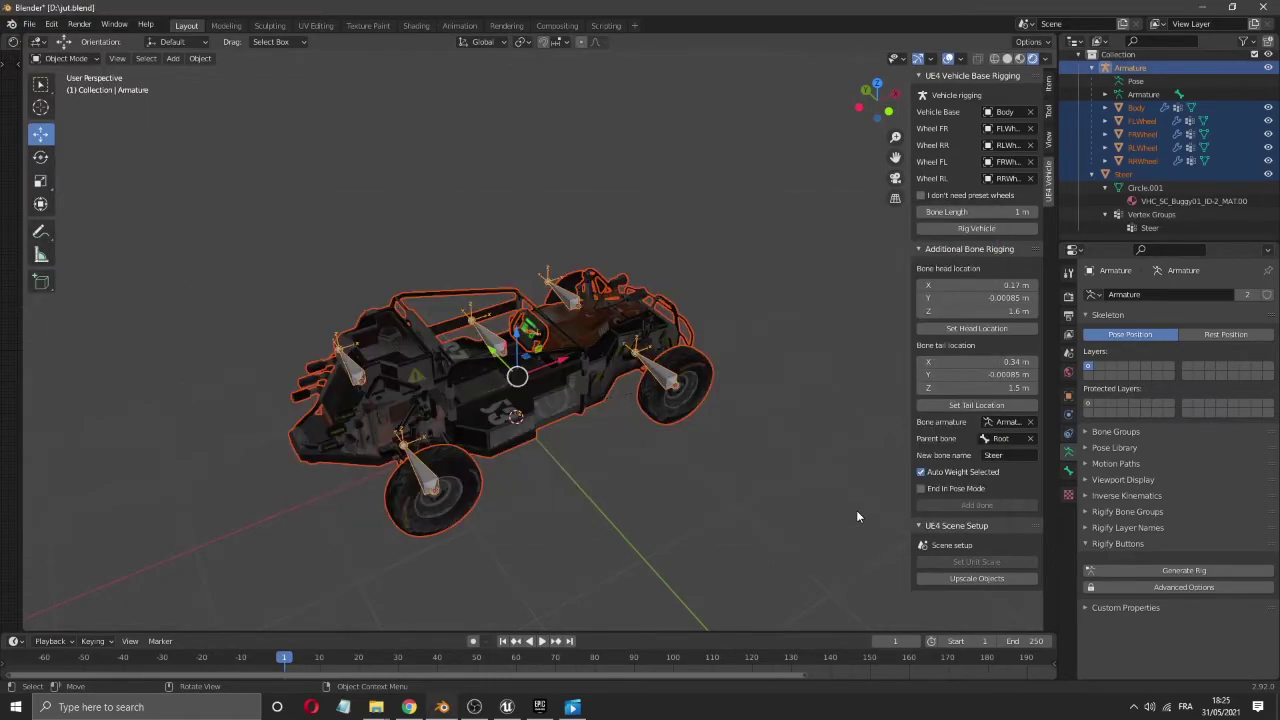
- Switch to Unreal Engine and import the new Buggy FBX file into the Buggy content folder as a skeletal mesh
{"action": "left_click", "coordinate": [505, 707]}
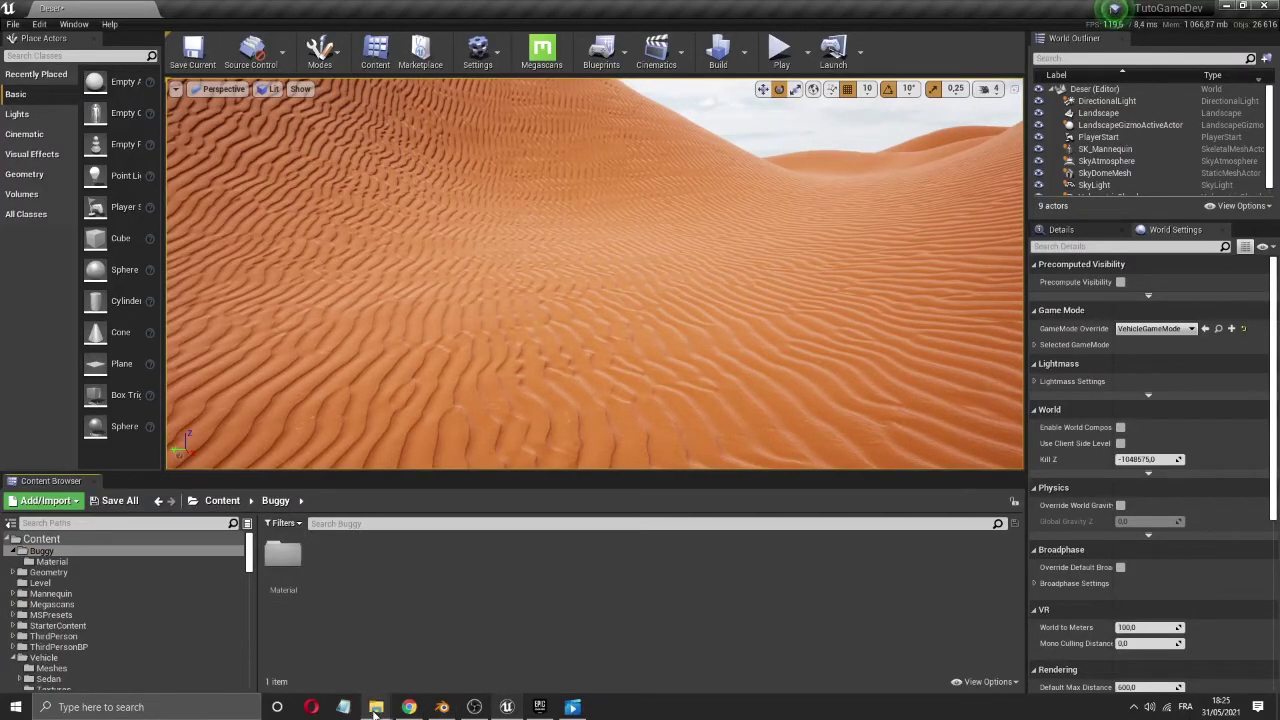
{"action": "mouse_move", "coordinate": [376, 707]}
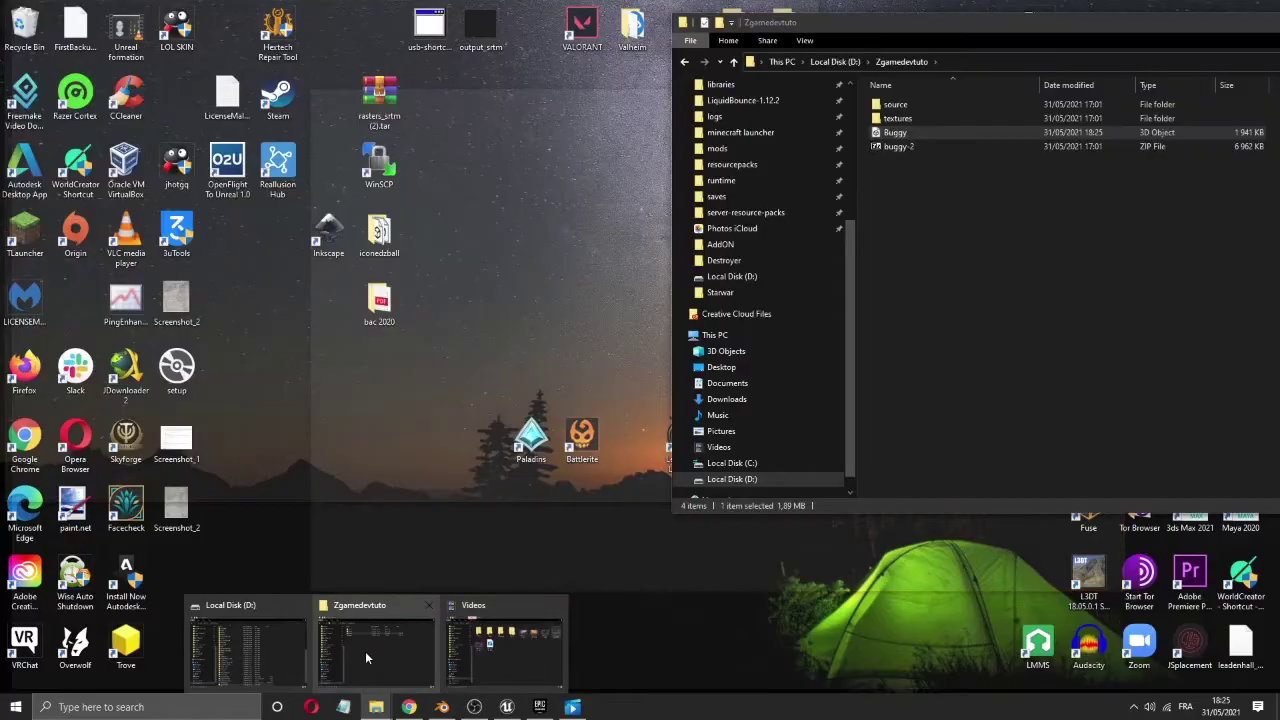
{"action": "left_click", "coordinate": [367, 651]}
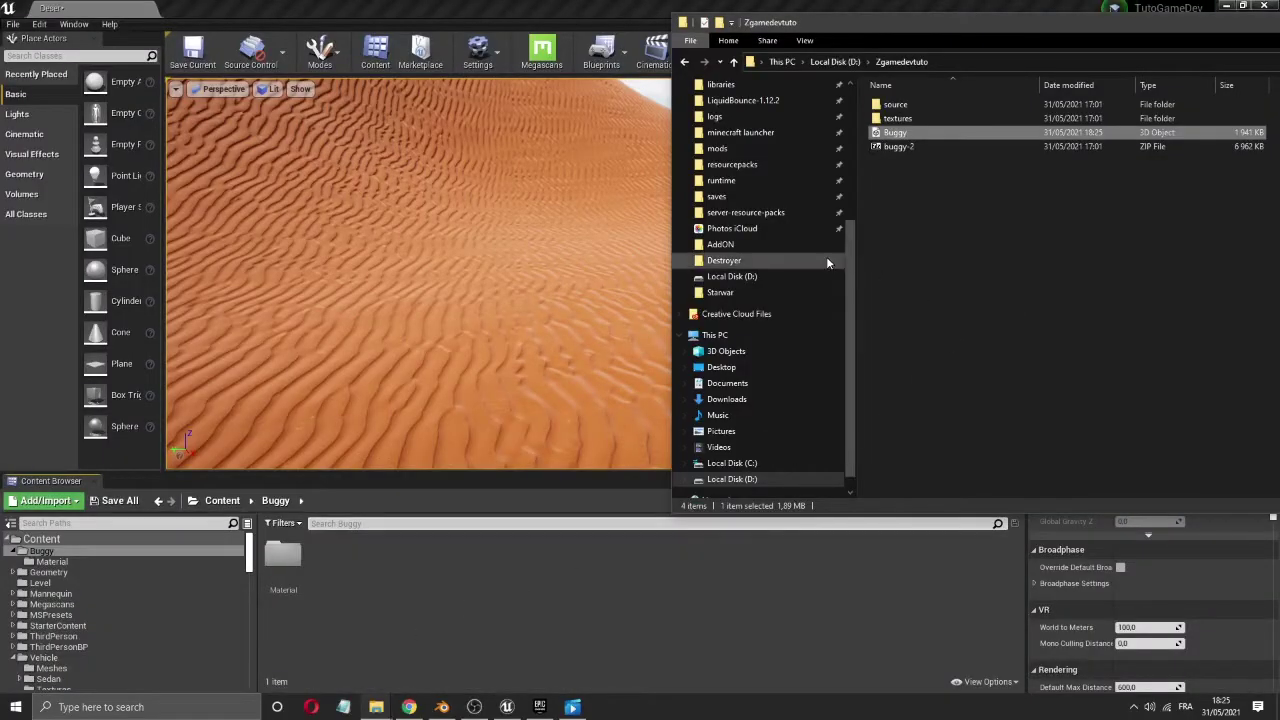
{"action": "left_click_drag", "start_coordinate": [897, 138], "coordinate": [490, 608]}
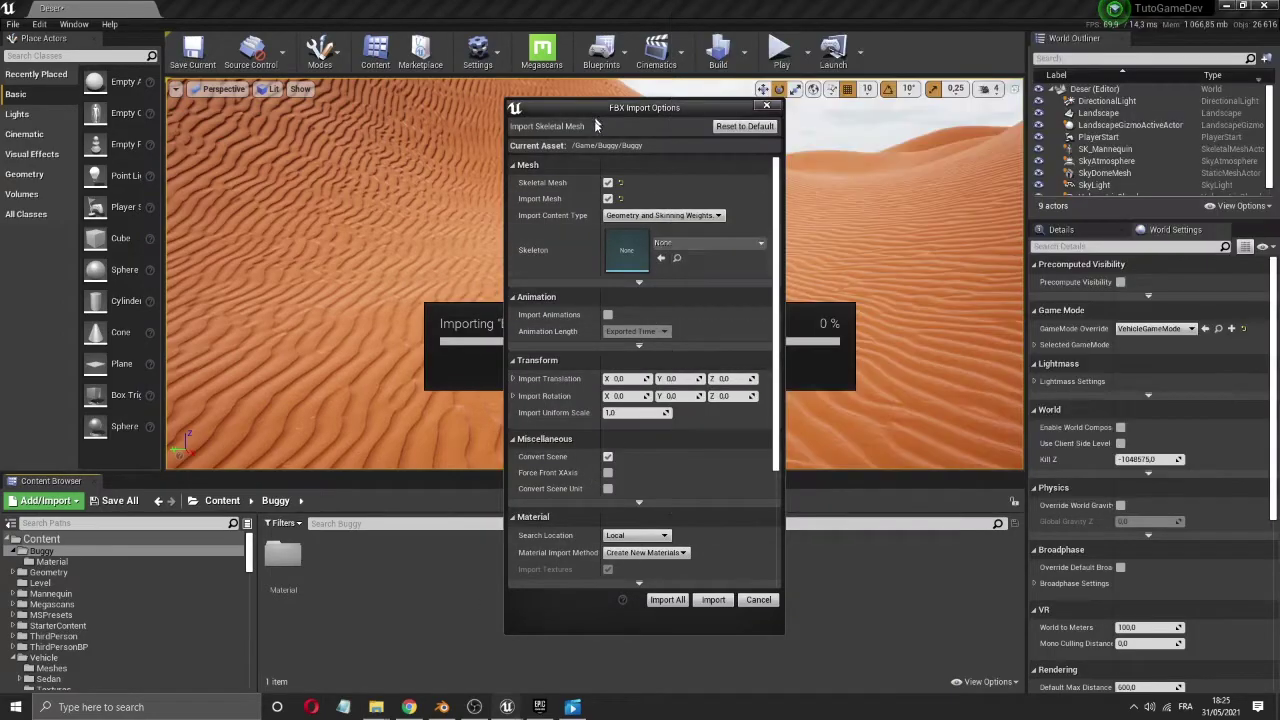
{"action": "left_click", "coordinate": [657, 600]}
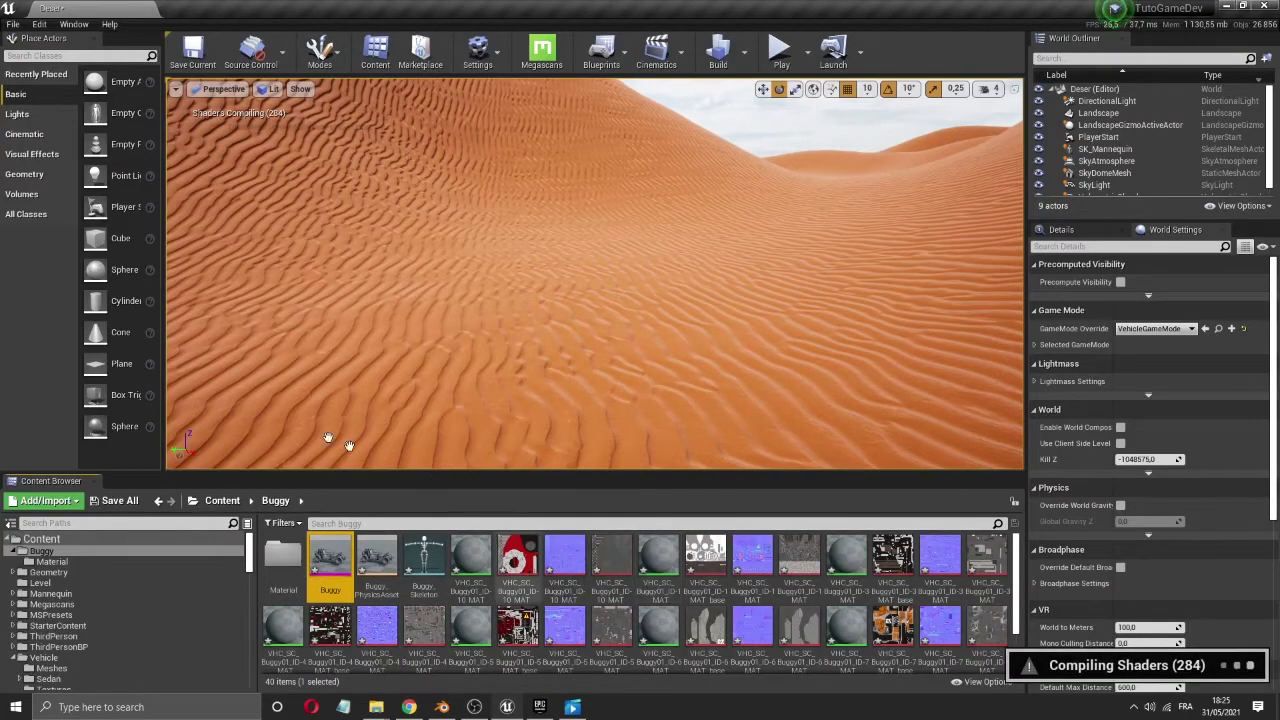
- Move all imported buggy materials and textures from the Buggy folder into its Material subfolder
{"action": "scroll", "coordinate": [620, 620], "scroll_direction": "down", "scroll_amount": 2}
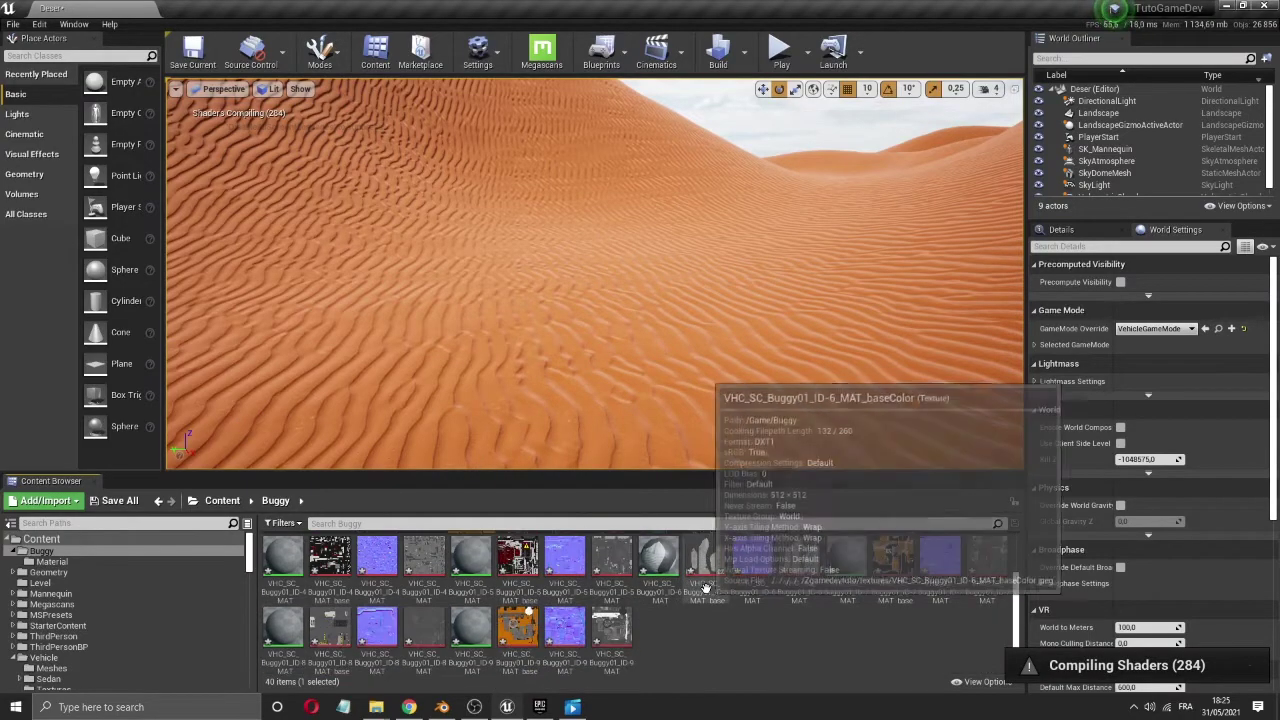
{"action": "left_click", "coordinate": [620, 627], "text": "shift"}
{"action": "scroll", "coordinate": [620, 620], "scroll_direction": "up", "scroll_amount": 2}
{"action": "left_click_drag", "start_coordinate": [455, 560], "coordinate": [292, 564]}
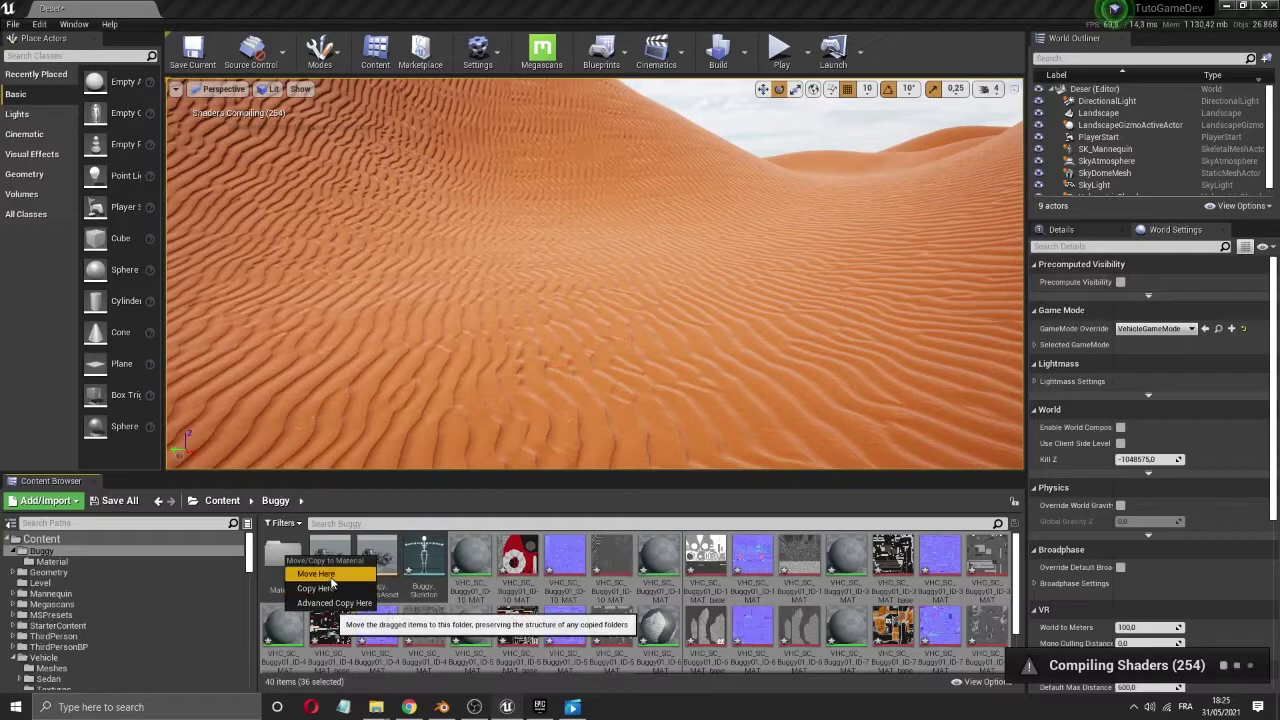
{"action": "left_click", "coordinate": [332, 584]}
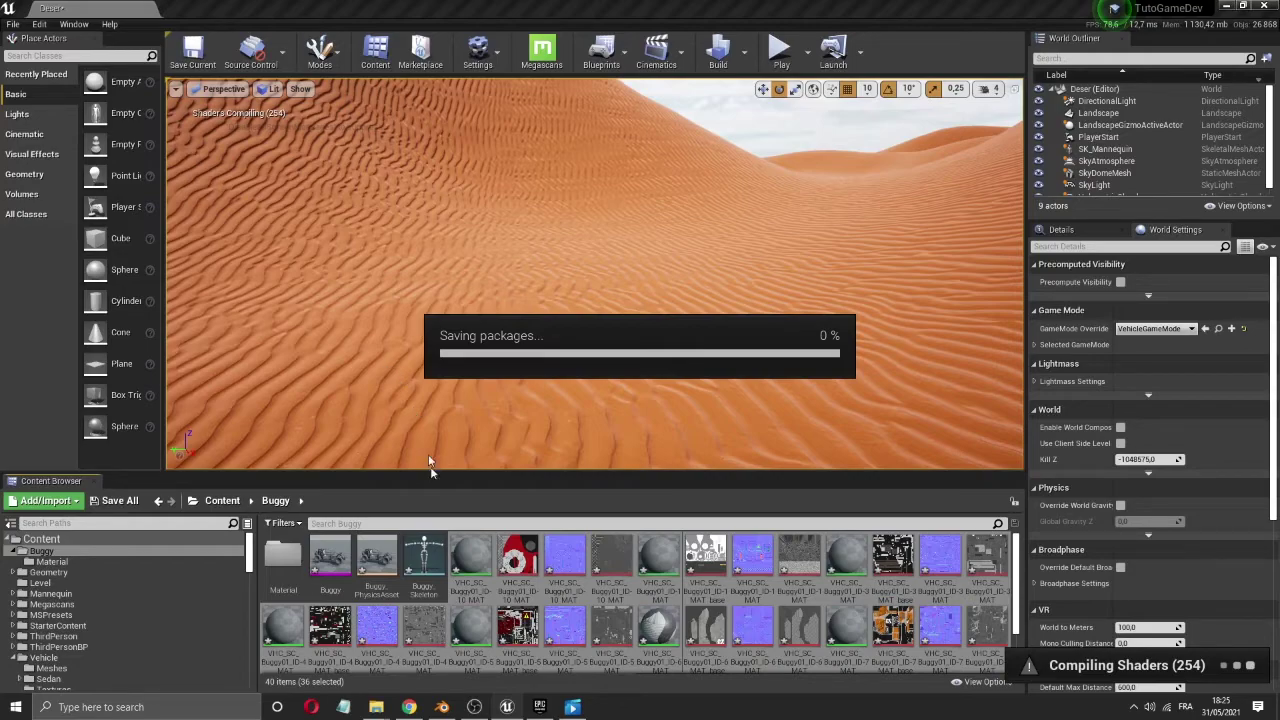
{"action": "mouse_move", "coordinate": [571, 708]}
{"action": "mouse_move", "coordinate": [507, 708]}
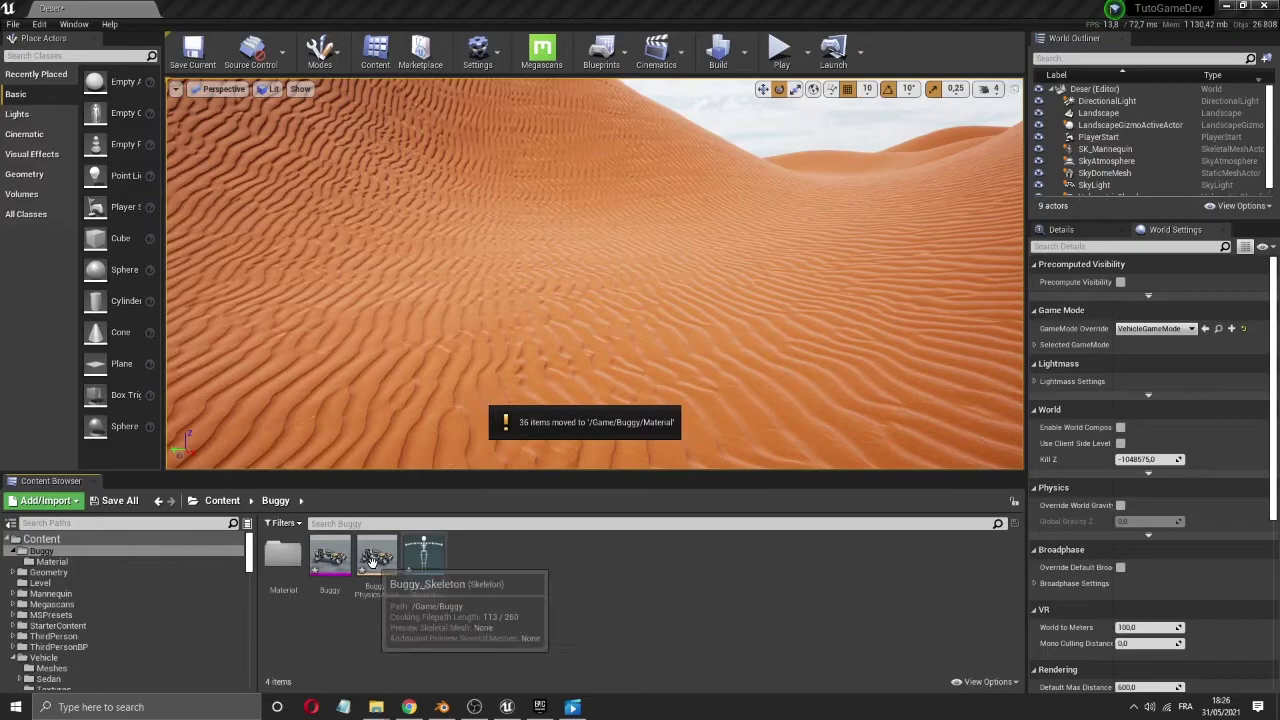
- Open the Buggy skeleton asset, examine its bone hierarchy from Bone and the wheel bones up to Root, and return to the level
{"action": "double_click", "coordinate": [422, 563]}
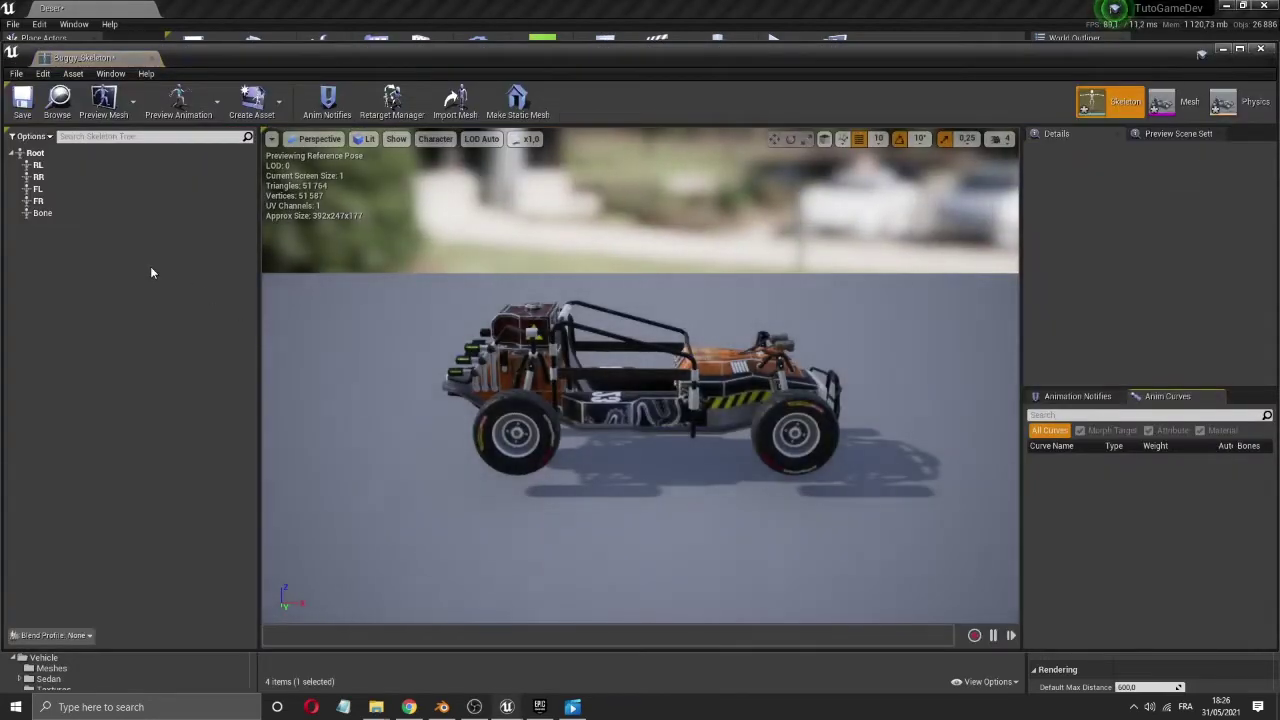
{"action": "mouse_move", "coordinate": [45, 216]}
{"action": "left_click", "coordinate": [55, 213]}
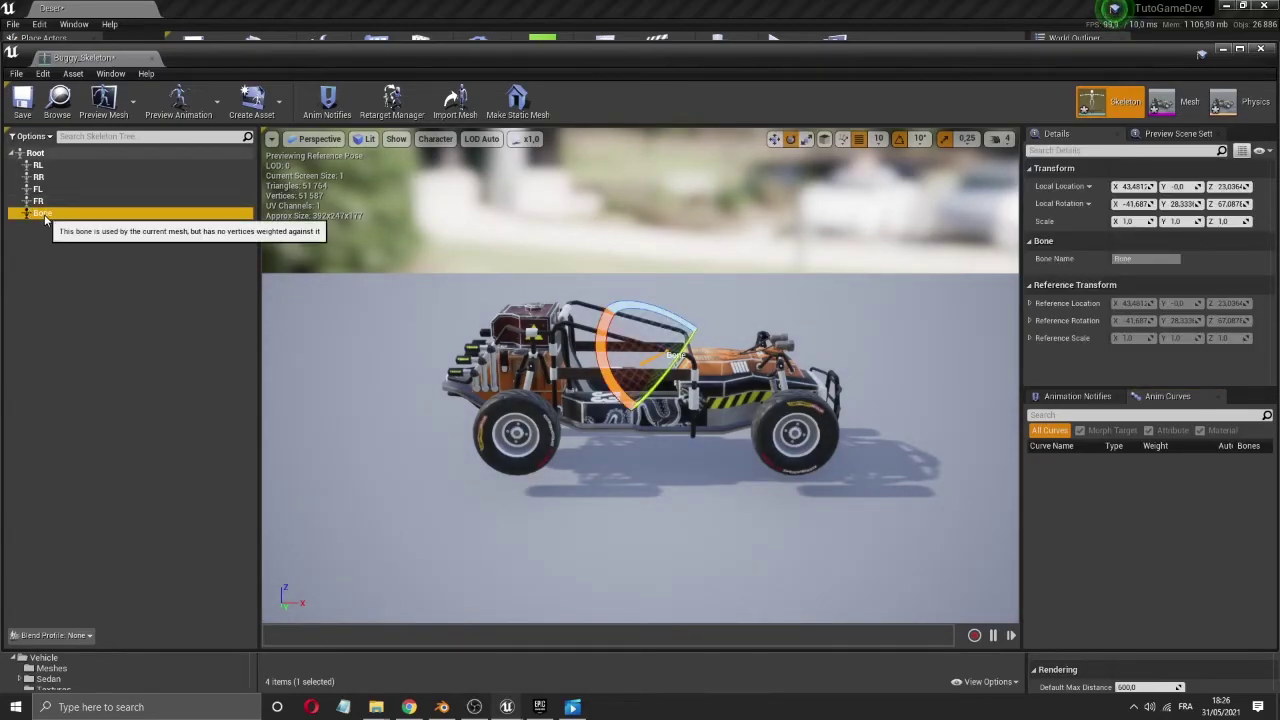
{"action": "left_click", "coordinate": [38, 188]}
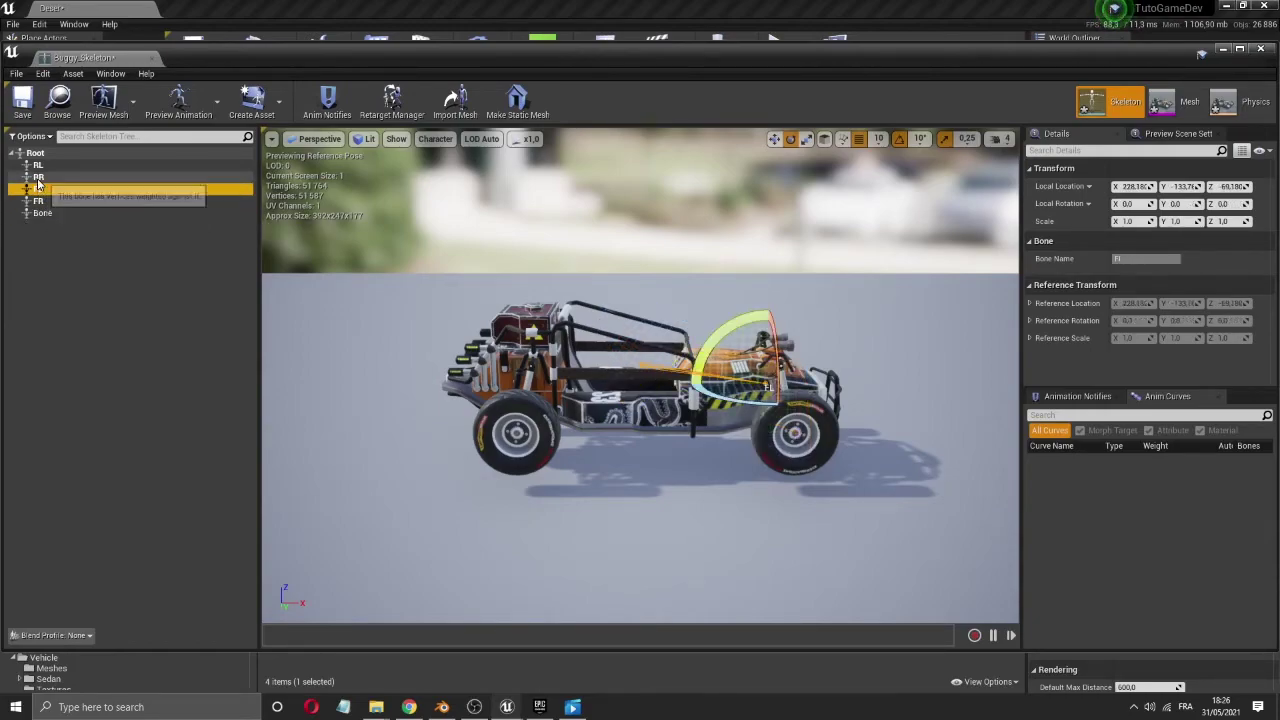
{"action": "left_click", "coordinate": [38, 176]}
{"action": "left_click", "coordinate": [38, 164]}
{"action": "left_click", "coordinate": [35, 152]}
{"action": "scroll", "coordinate": [681, 410], "scroll_direction": "down", "scroll_amount": 1}
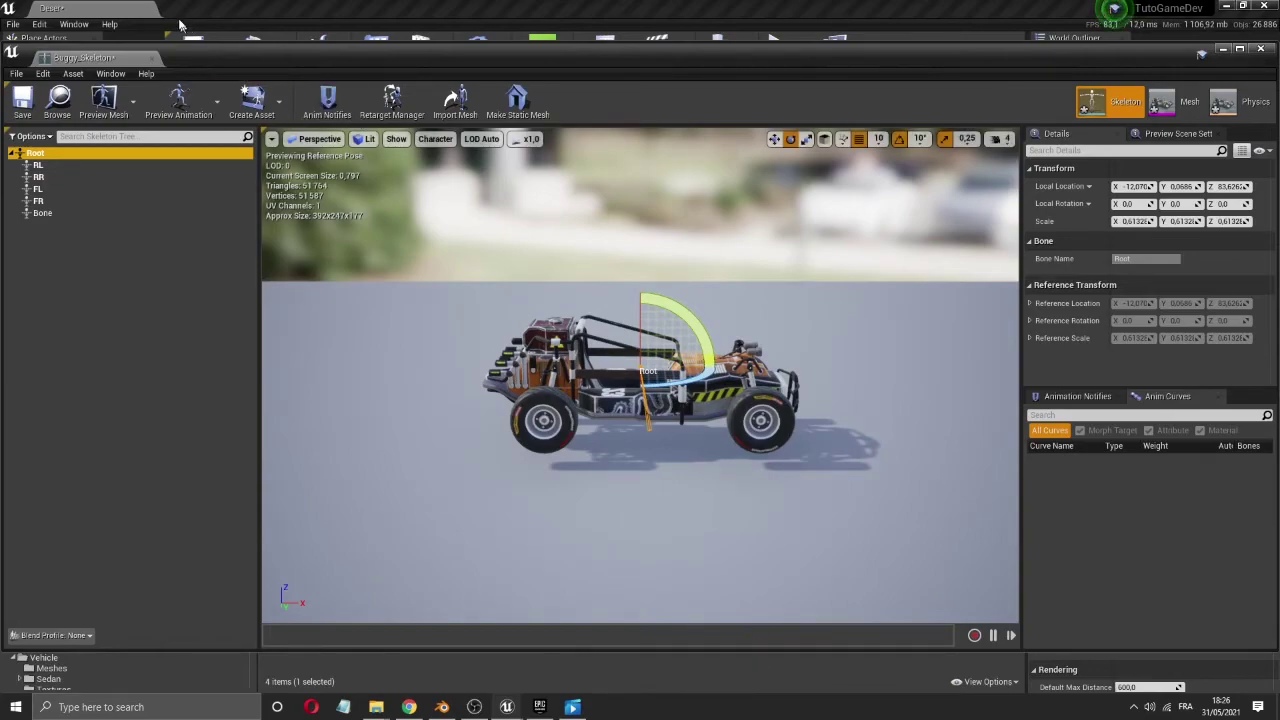
{"action": "left_click", "coordinate": [42, 22]}
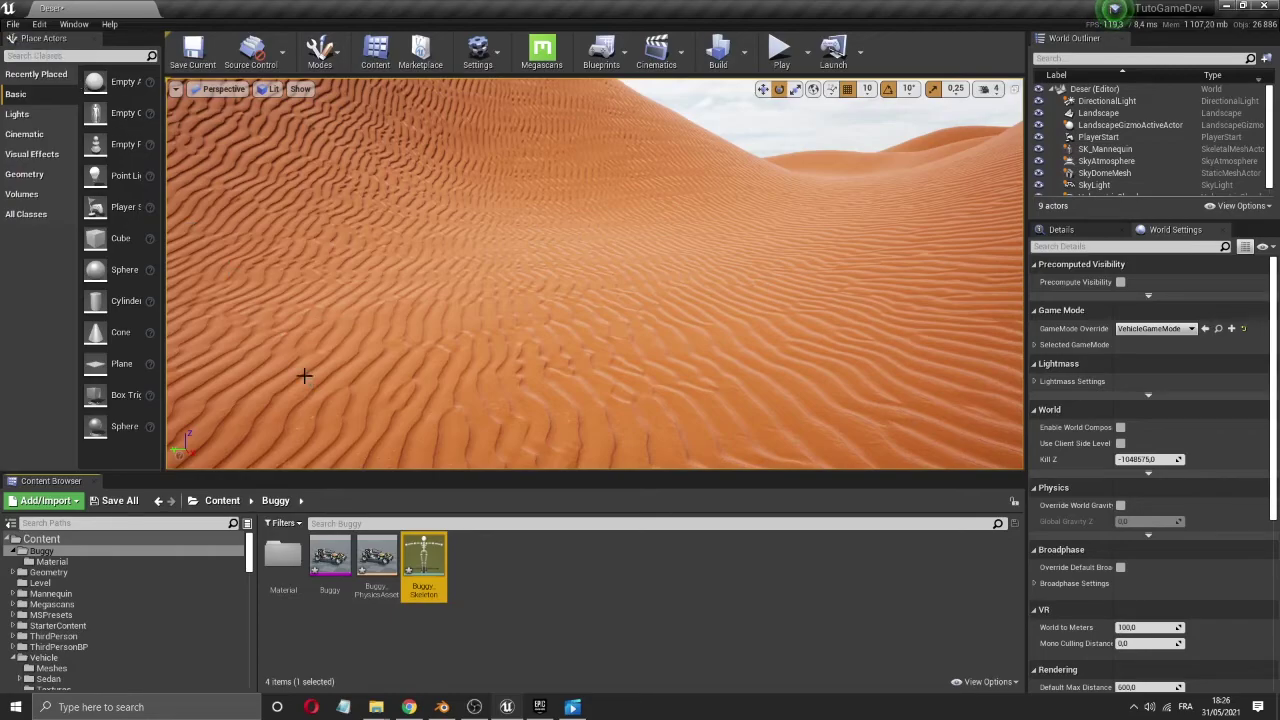
- Place the reimported Buggy skeletal mesh in the desert level beside the mannequin and view it from the front
{"action": "right_click_drag", "start_coordinate": [706, 313], "coordinate": [706, 340]}
{"action": "left_click_drag", "start_coordinate": [355, 548], "coordinate": [785, 360]}
{"action": "right_click_drag", "start_coordinate": [785, 360], "coordinate": [690, 330]}
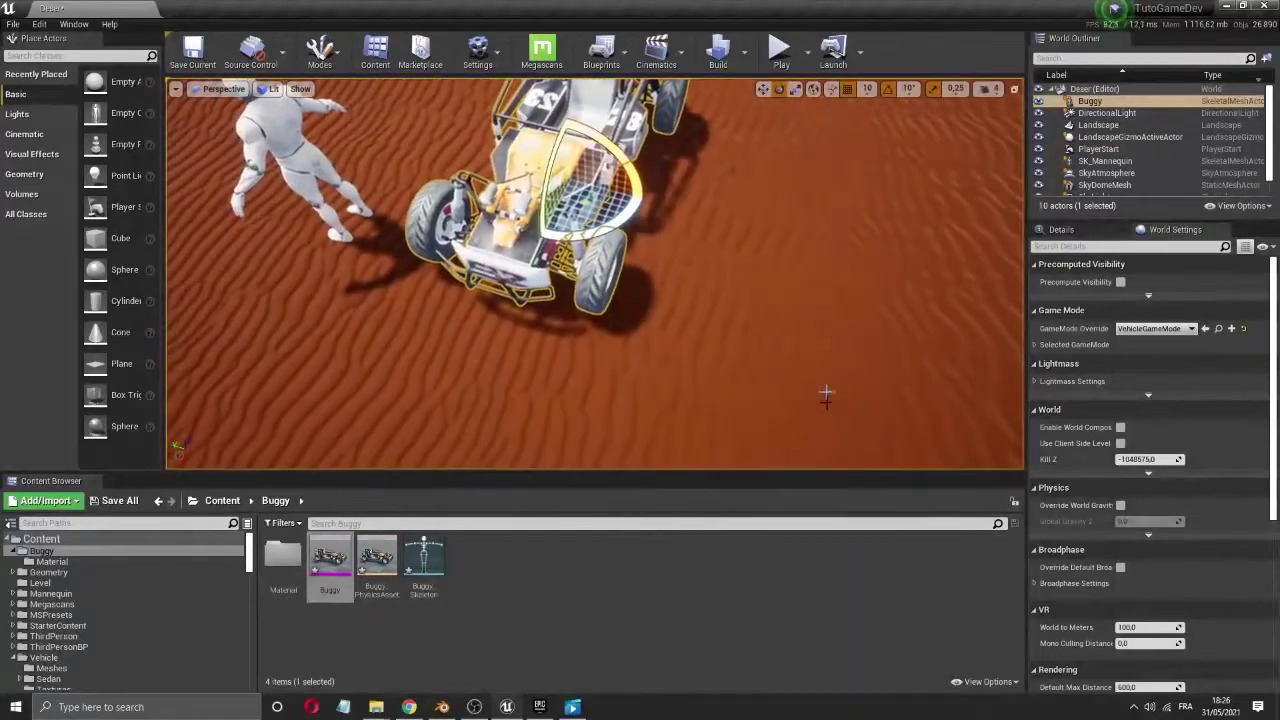